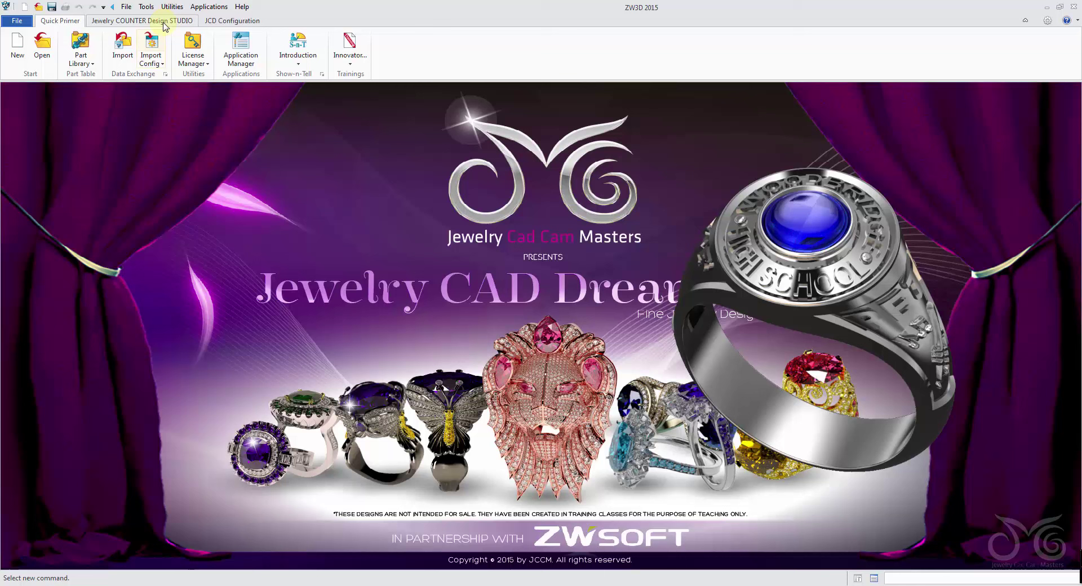
- Create a new part from the Signet Ring complex ring template and close the template library
{"action": "left_click", "coordinate": [164, 23]}
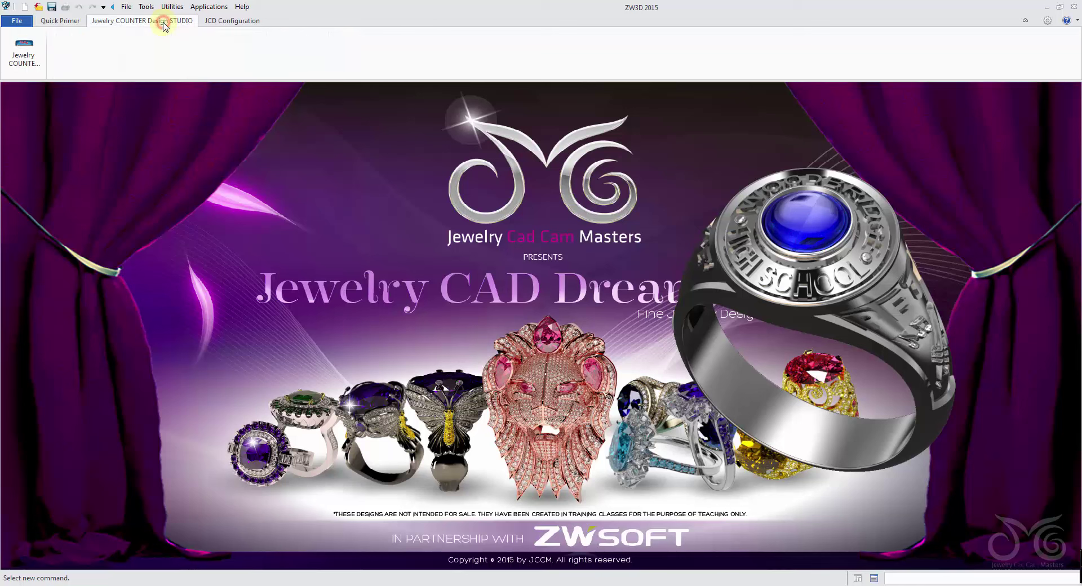
{"action": "left_click", "coordinate": [22, 47]}
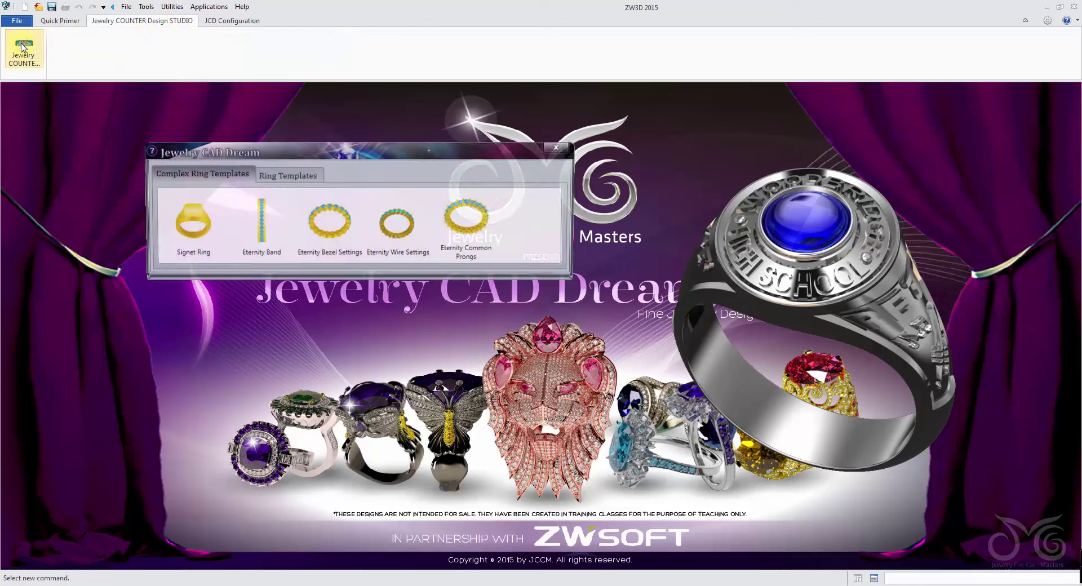
{"action": "left_click", "coordinate": [197, 221]}
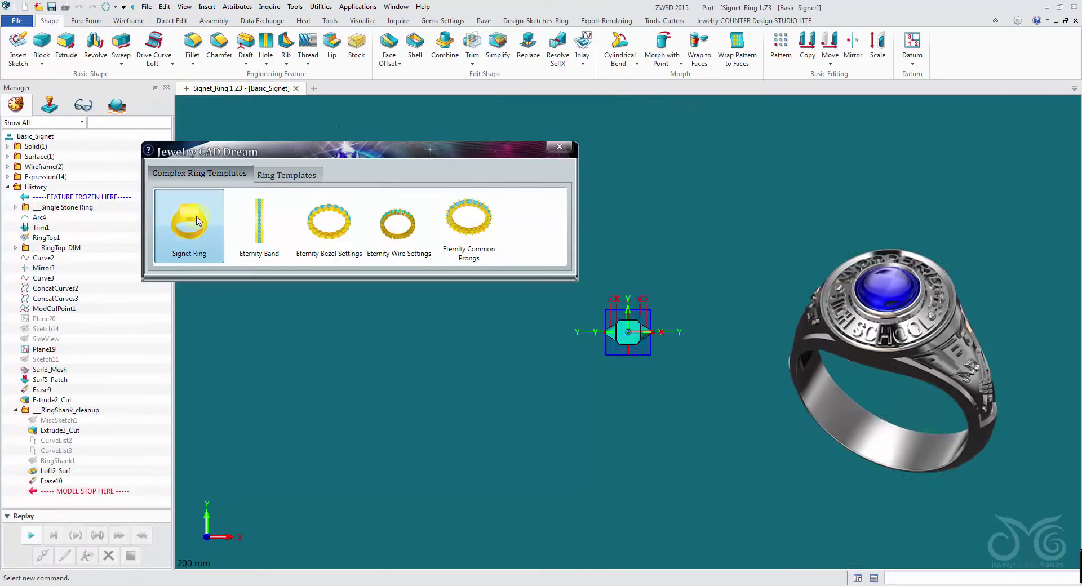
{"action": "left_click", "coordinate": [564, 148]}
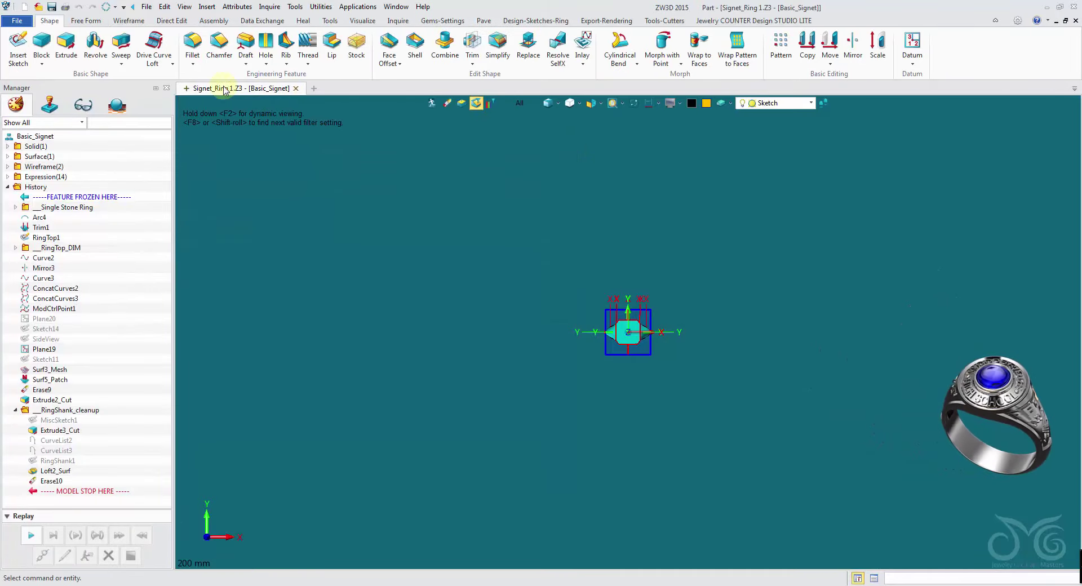
- Save the signet ring file under the new name Class_Ring in the JCDLITE_Designs folder
{"action": "left_click", "coordinate": [150, 12]}
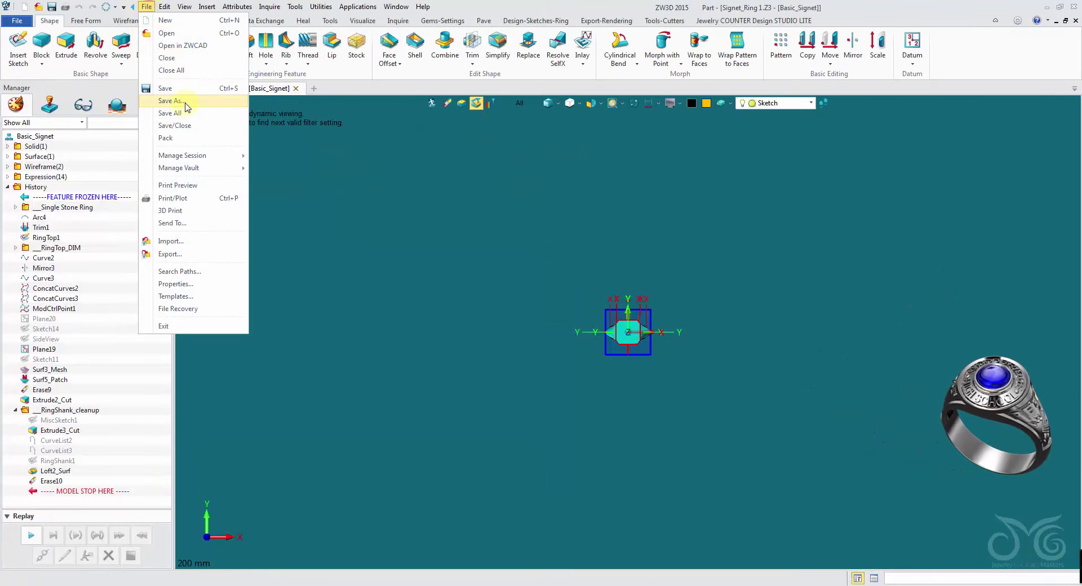
{"action": "left_click", "coordinate": [175, 106]}
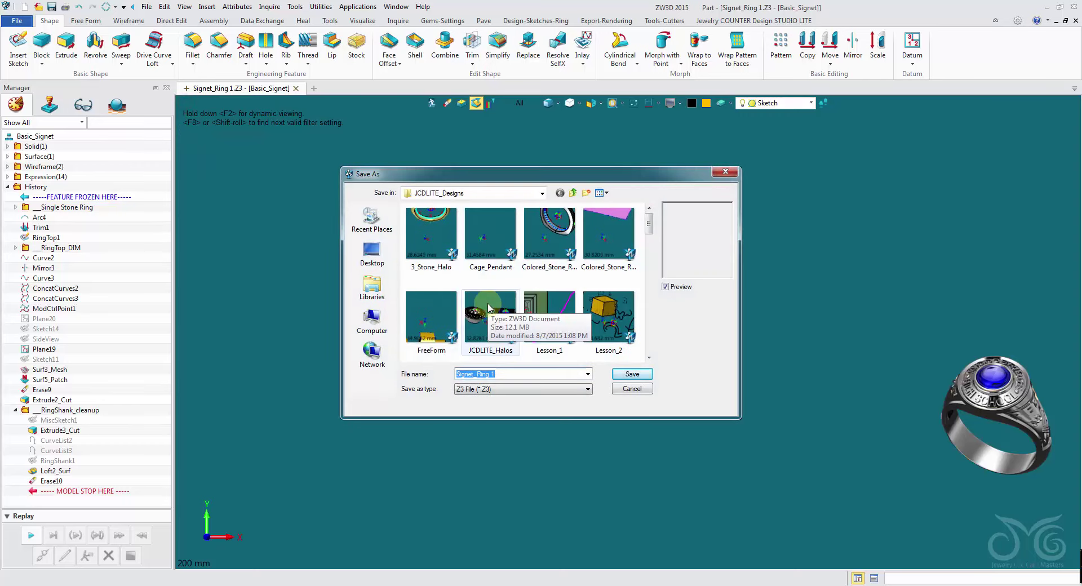
{"action": "type", "text": "Class_Ring"}
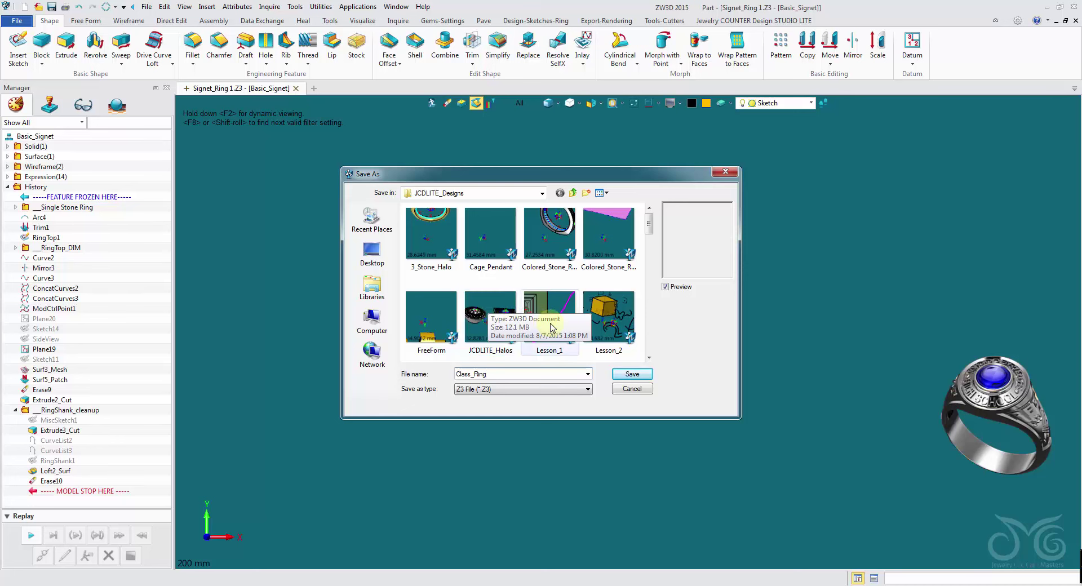
{"action": "left_click", "coordinate": [621, 376]}
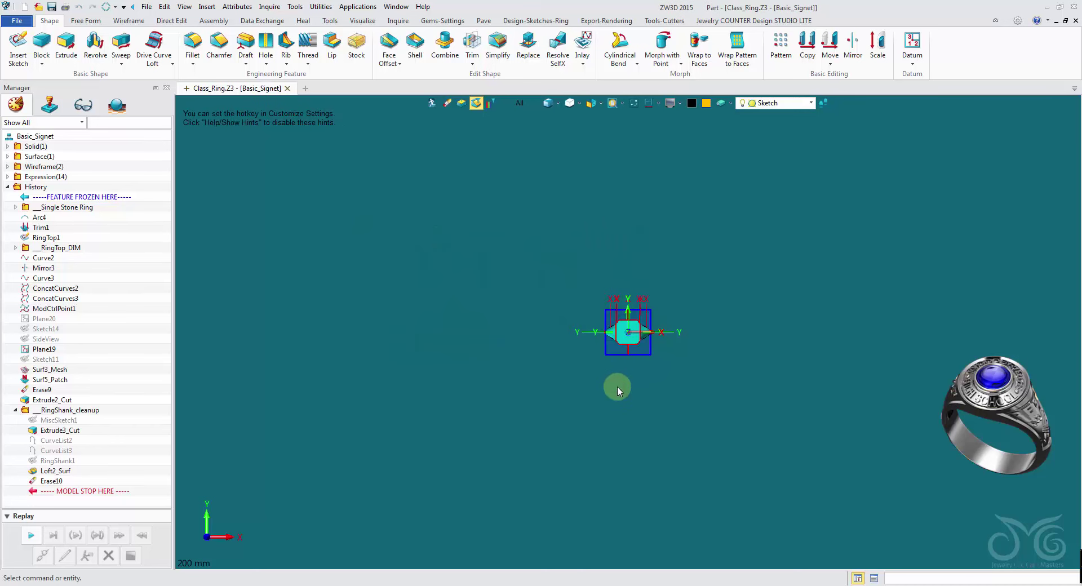
- Choose a larger ring size in the Ring Size Picker and apply it to the signet ring
{"action": "right_click_drag", "start_coordinate": [877, 373], "coordinate": [686, 338]}
{"action": "scroll", "coordinate": [783, 352], "scroll_direction": "up", "scroll_amount": 6}
{"action": "middle_click_drag", "start_coordinate": [687, 341], "coordinate": [699, 268]}
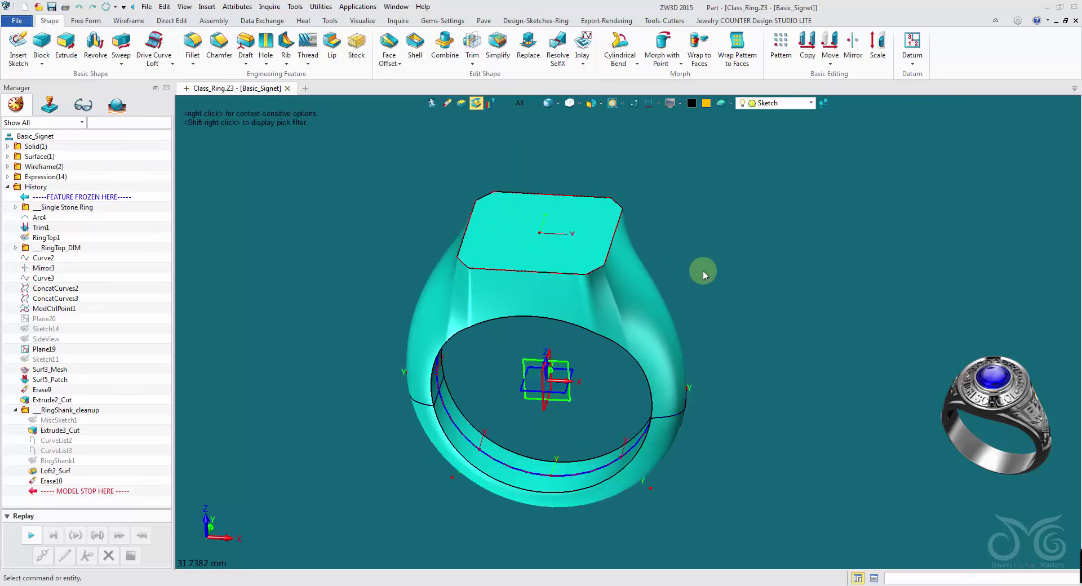
{"action": "left_click", "coordinate": [538, 20]}
{"action": "left_click", "coordinate": [582, 54]}
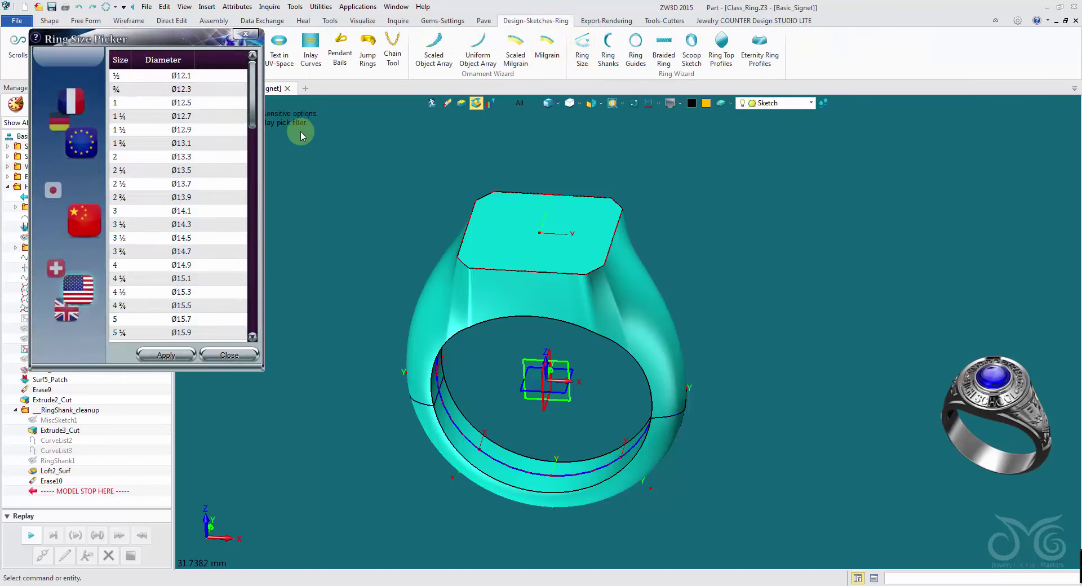
{"action": "left_click_drag", "start_coordinate": [250, 100], "coordinate": [253, 209]}
{"action": "left_click", "coordinate": [204, 237]}
{"action": "left_click", "coordinate": [175, 355]}
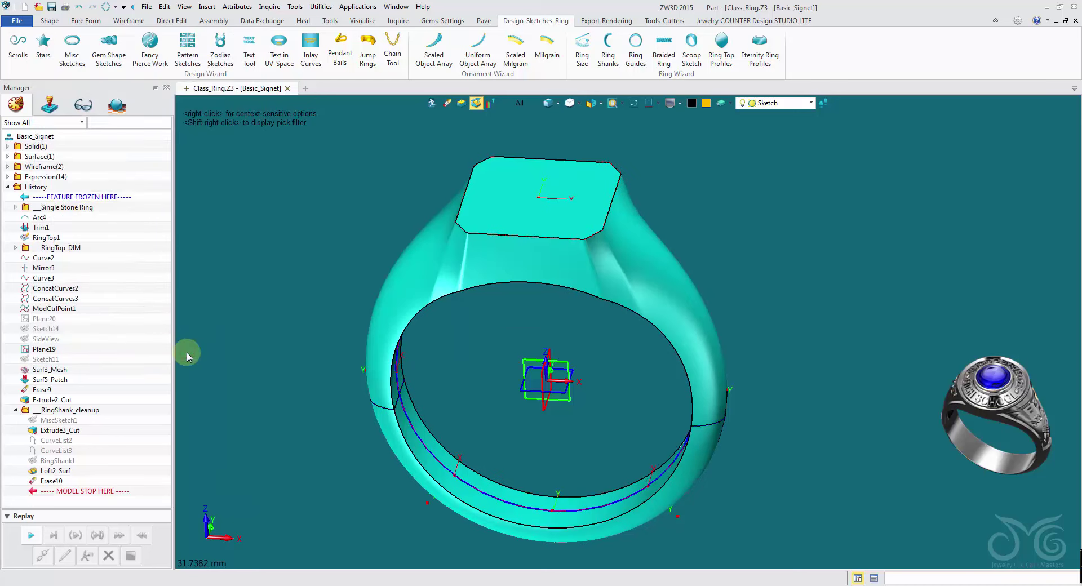
- Open the RingTop1 sketch for editing and select the halves of its existing top outline to check them
{"action": "right_click_drag", "start_coordinate": [576, 175], "coordinate": [706, 254]}
{"action": "right_click", "coordinate": [56, 237]}
{"action": "left_click", "coordinate": [89, 305]}
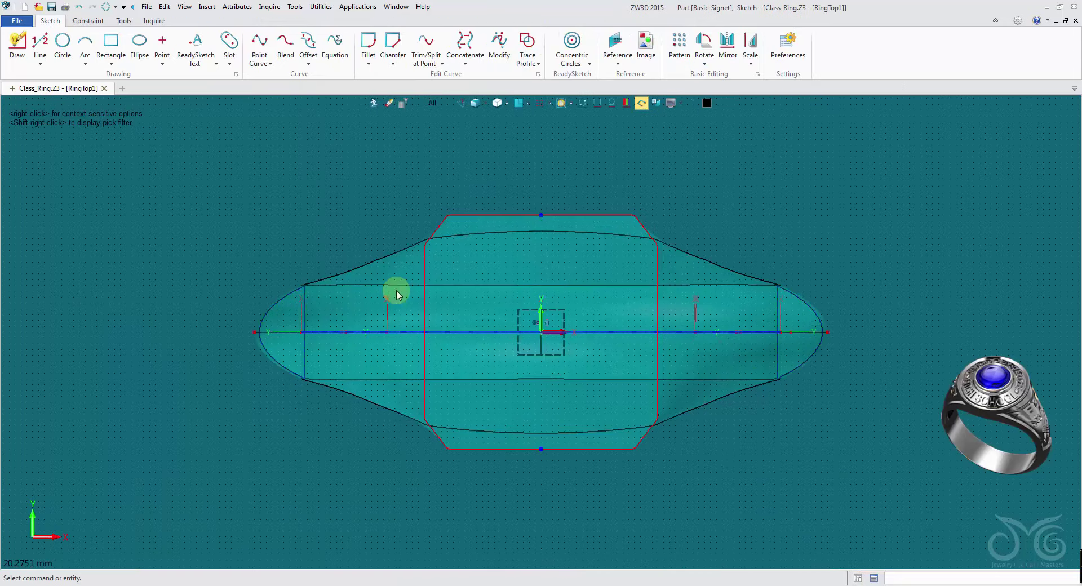
{"action": "scroll", "coordinate": [517, 291], "scroll_direction": "up", "scroll_amount": 3}
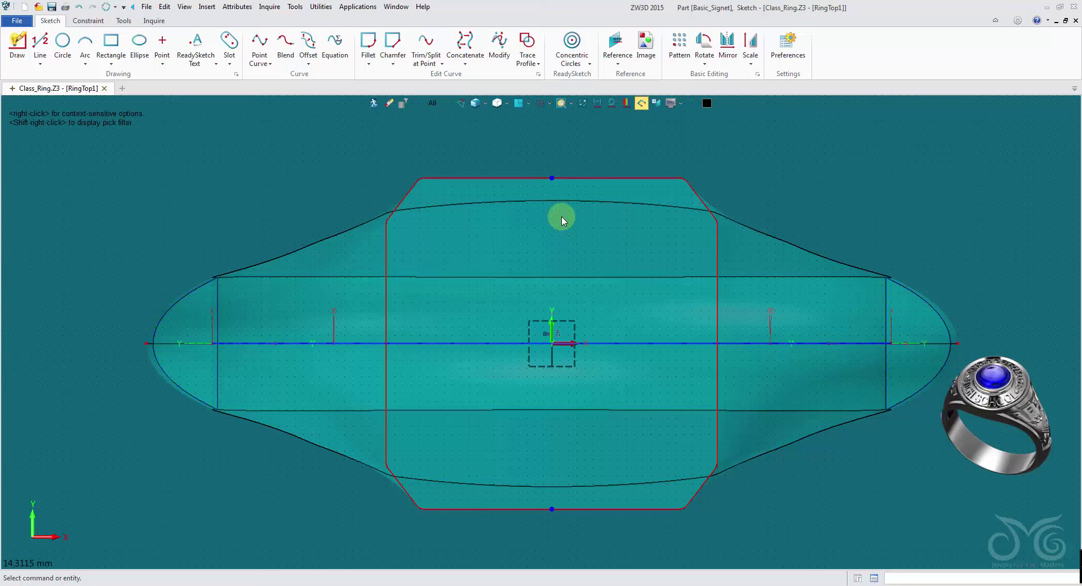
{"action": "left_click", "coordinate": [537, 180]}
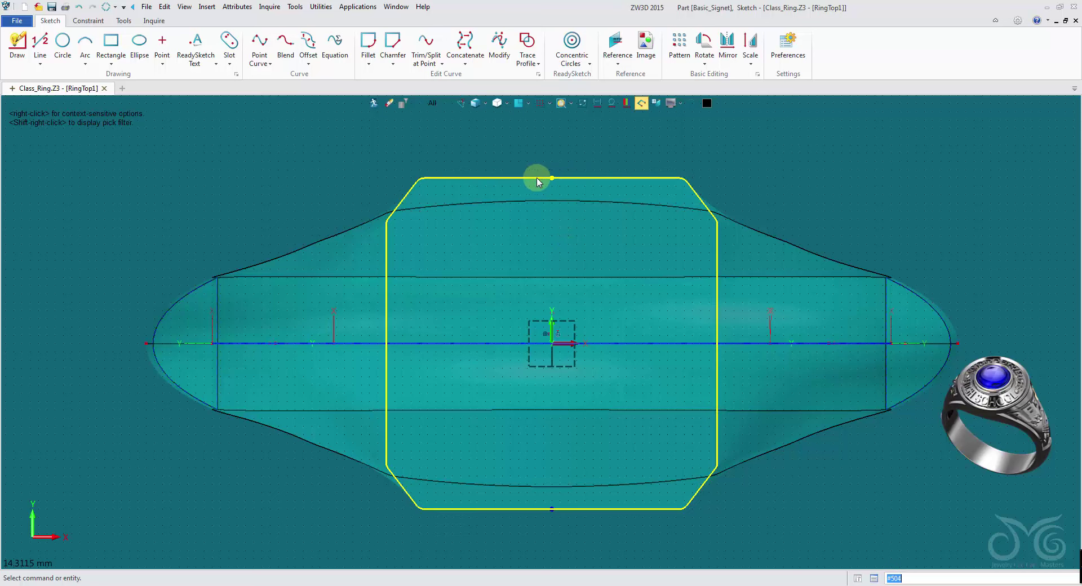
{"action": "left_click", "coordinate": [532, 178]}
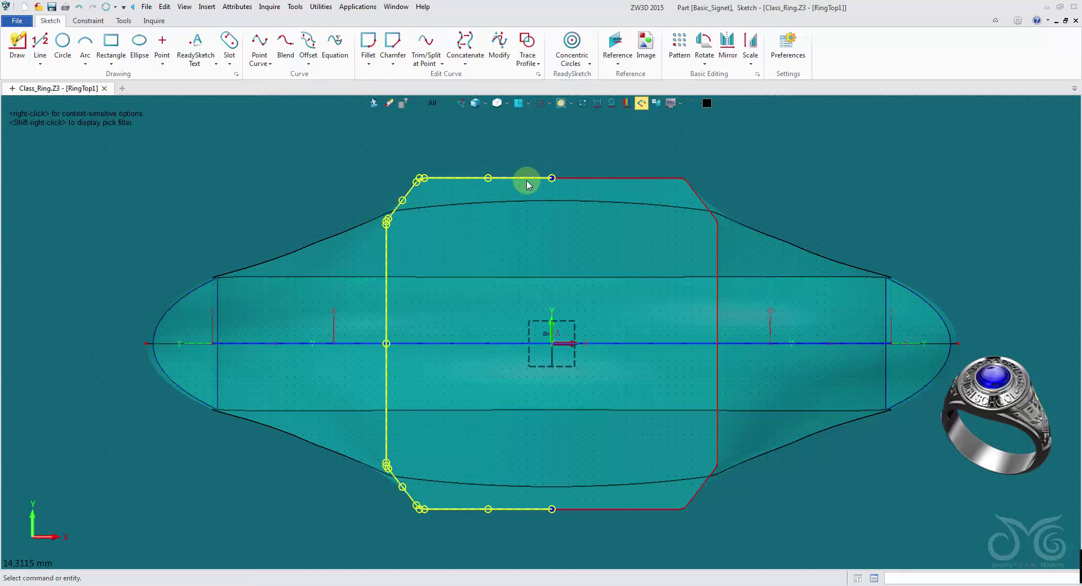
- Draw a circle by radius centred on the sketch origin and set its radius to 7.5 mm
{"action": "left_click", "coordinate": [63, 42]}
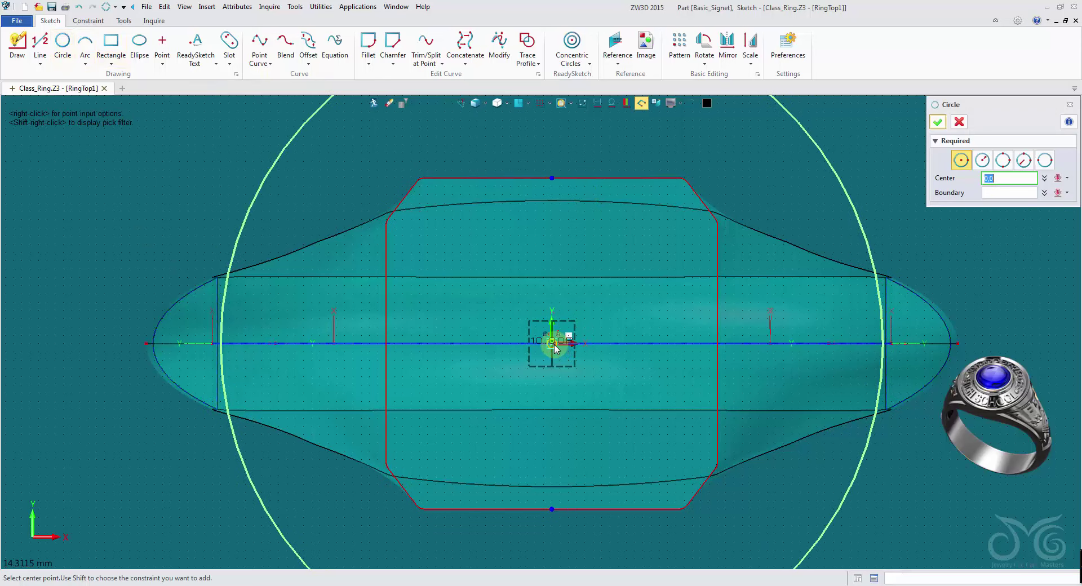
{"action": "left_click", "coordinate": [983, 160]}
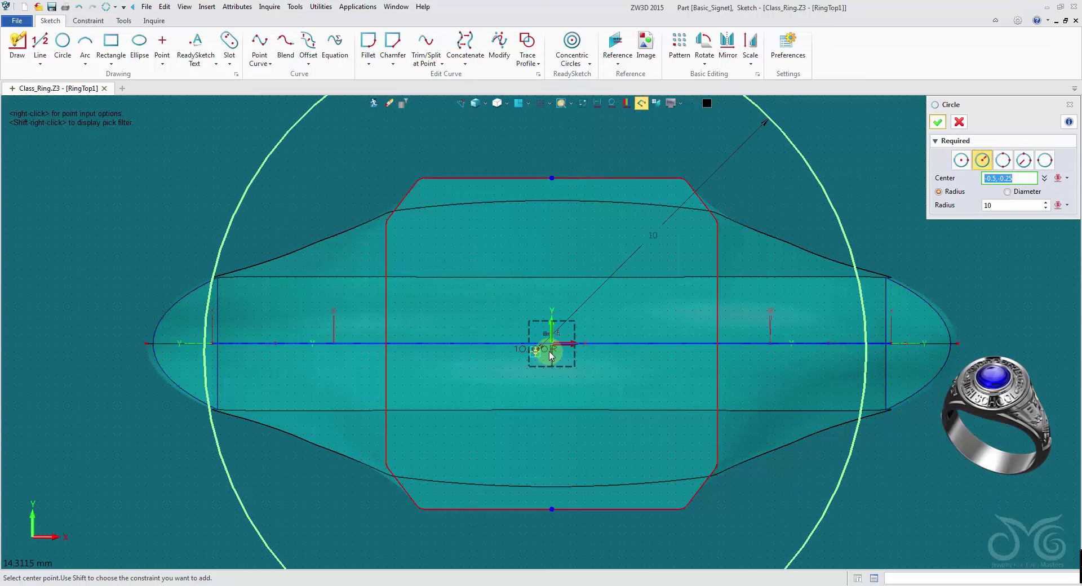
{"action": "left_click", "coordinate": [551, 341]}
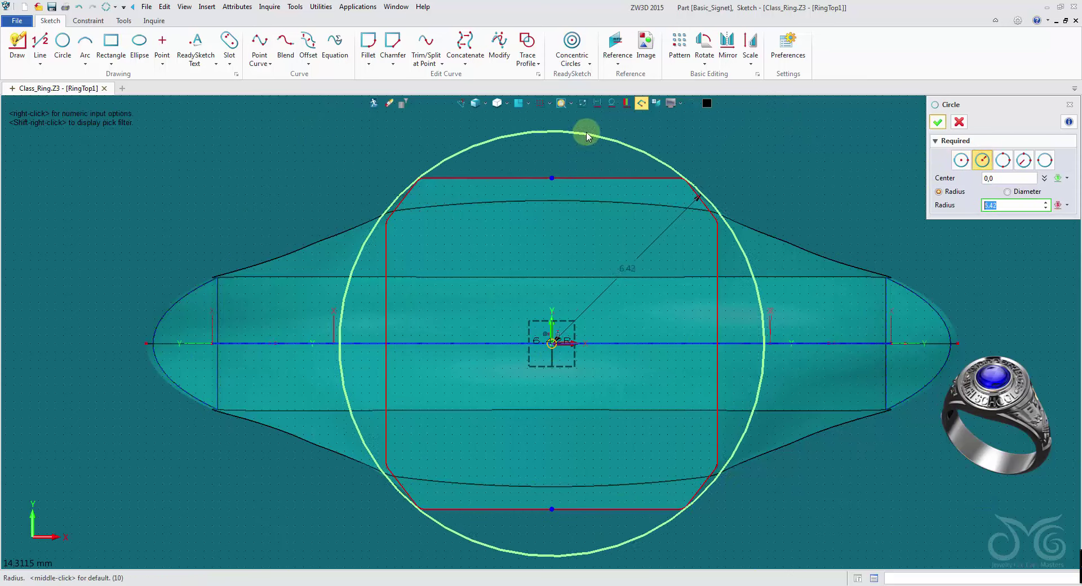
{"action": "scroll", "coordinate": [598, 127], "scroll_direction": "down", "scroll_amount": 3}
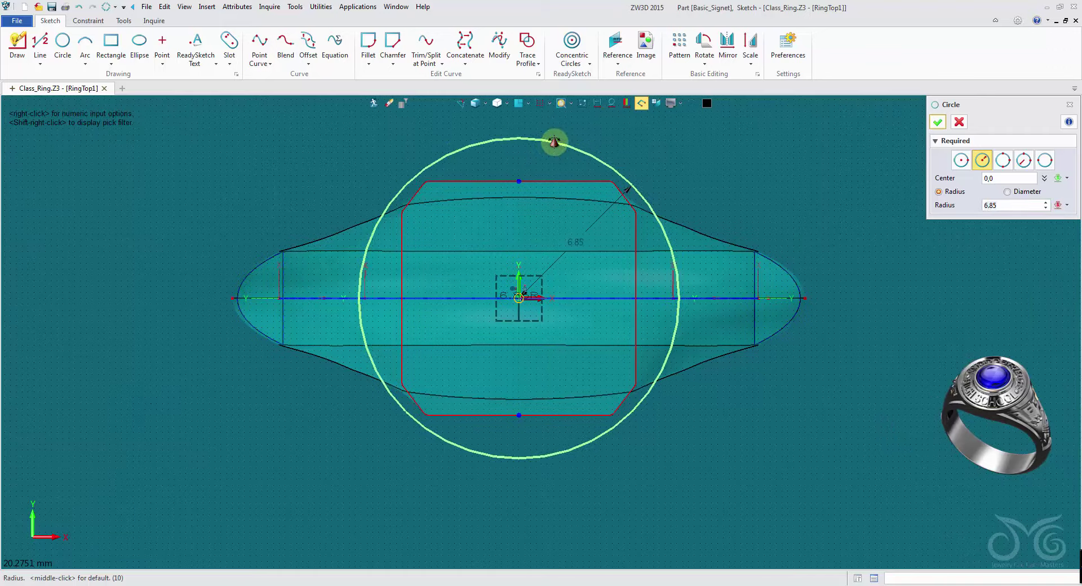
{"action": "left_click", "coordinate": [574, 132]}
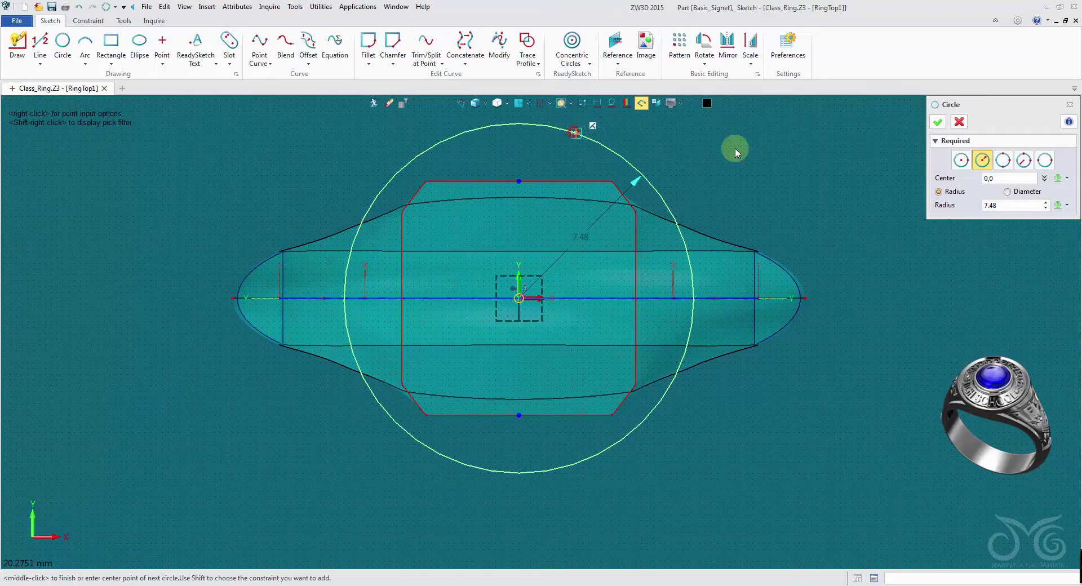
{"action": "left_click", "coordinate": [1022, 205]}
{"action": "type", "text": "7"}
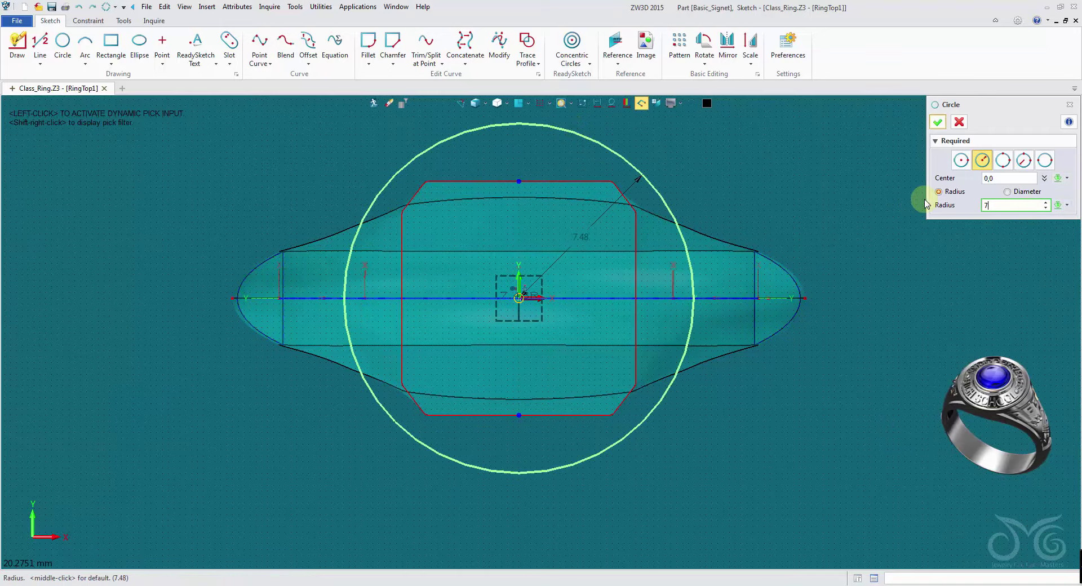
{"action": "type", "text": ".5"}
{"action": "left_click", "coordinate": [938, 122]}
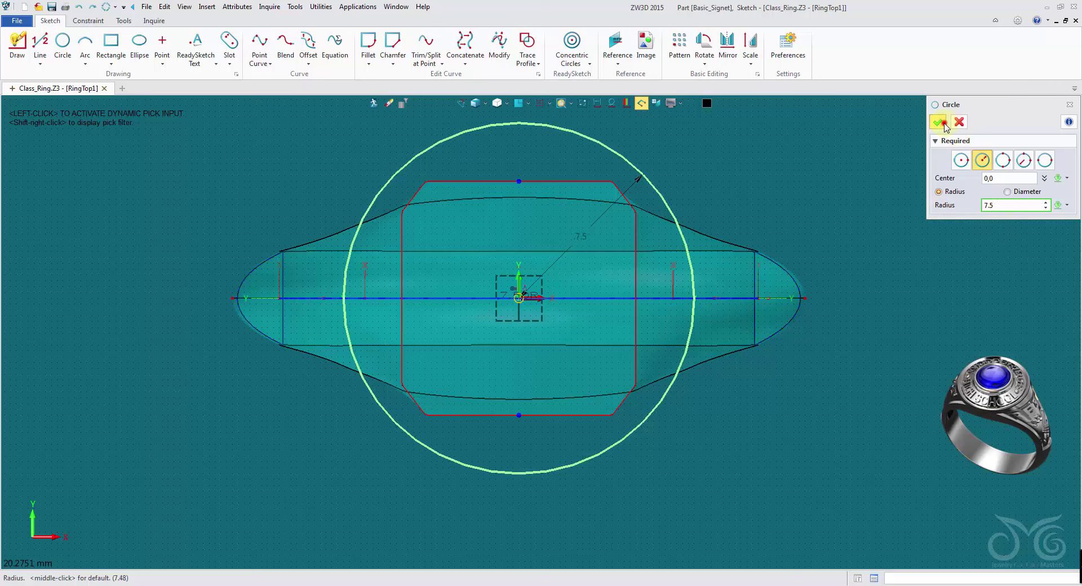
- Delete the original cut-corner rectangular outline from the ring top sketch, keeping the circle
{"action": "left_click_drag", "start_coordinate": [485, 157], "coordinate": [544, 202]}
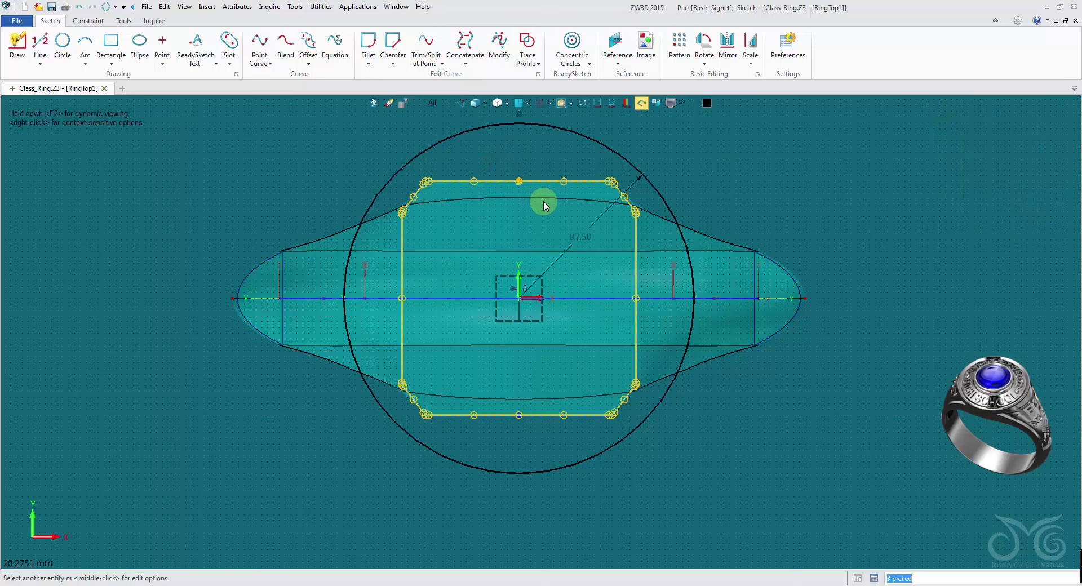
{"action": "key", "text": "Delete"}
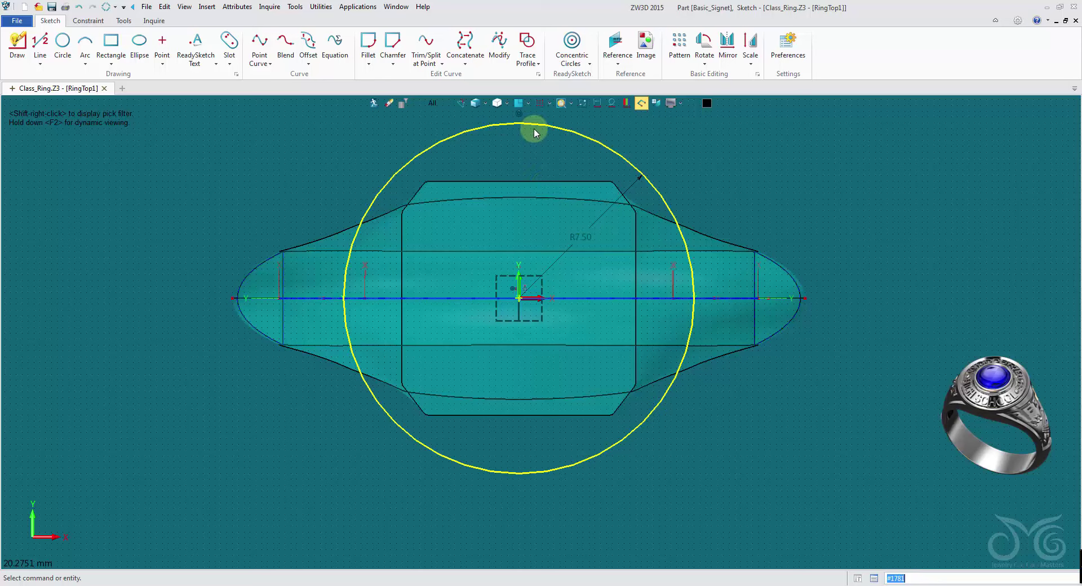
{"action": "scroll", "coordinate": [496, 232], "scroll_direction": "down", "scroll_amount": 3}
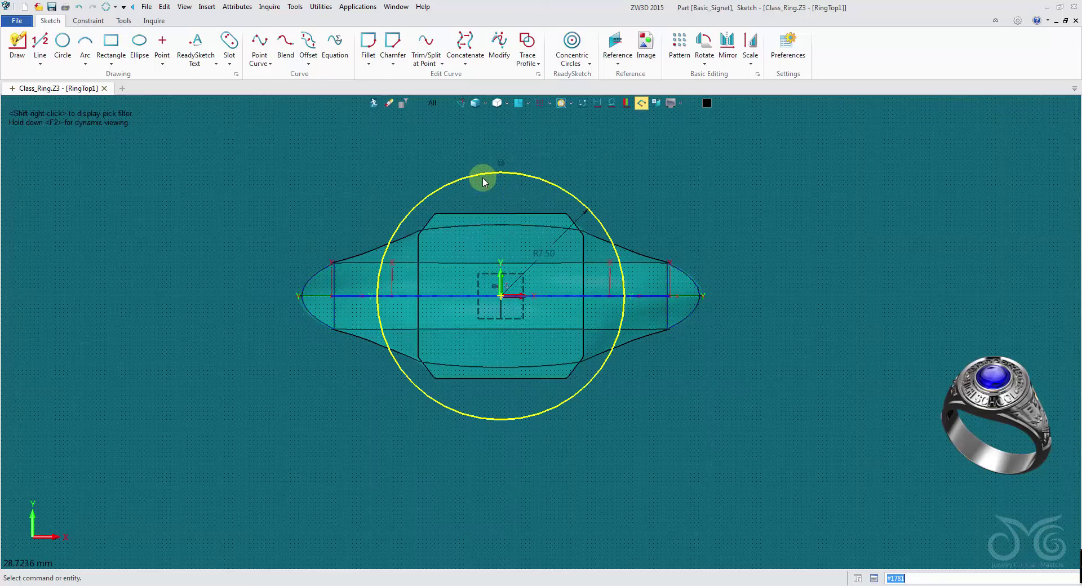
- Split the 7.5 mm radius circle into two halves at its upper and lower points on the vertical axis
{"action": "left_click", "coordinate": [428, 42]}
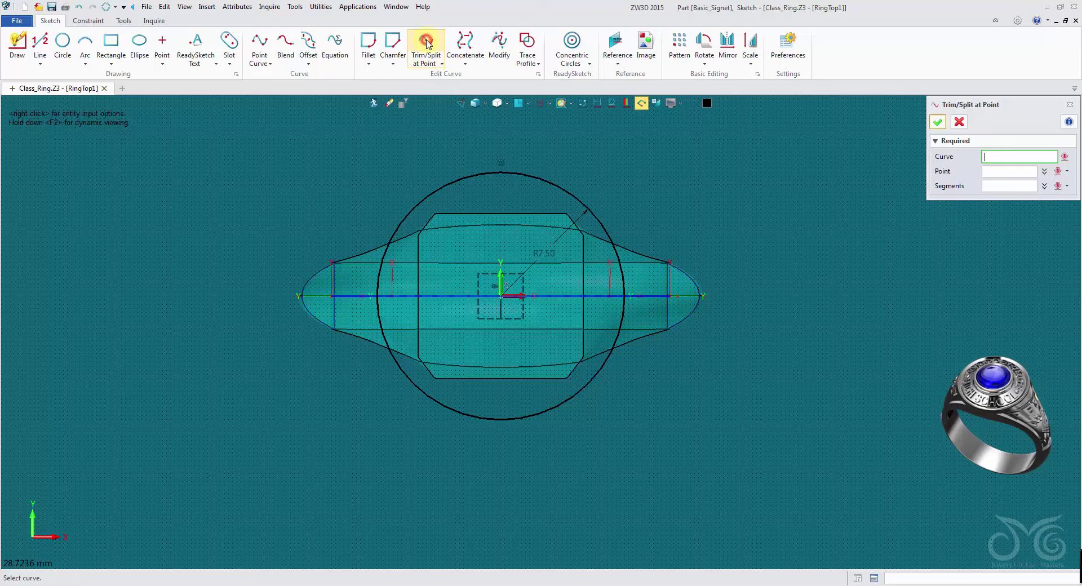
{"action": "scroll", "coordinate": [508, 178], "scroll_direction": "up", "scroll_amount": 3}
{"action": "left_click", "coordinate": [505, 167]}
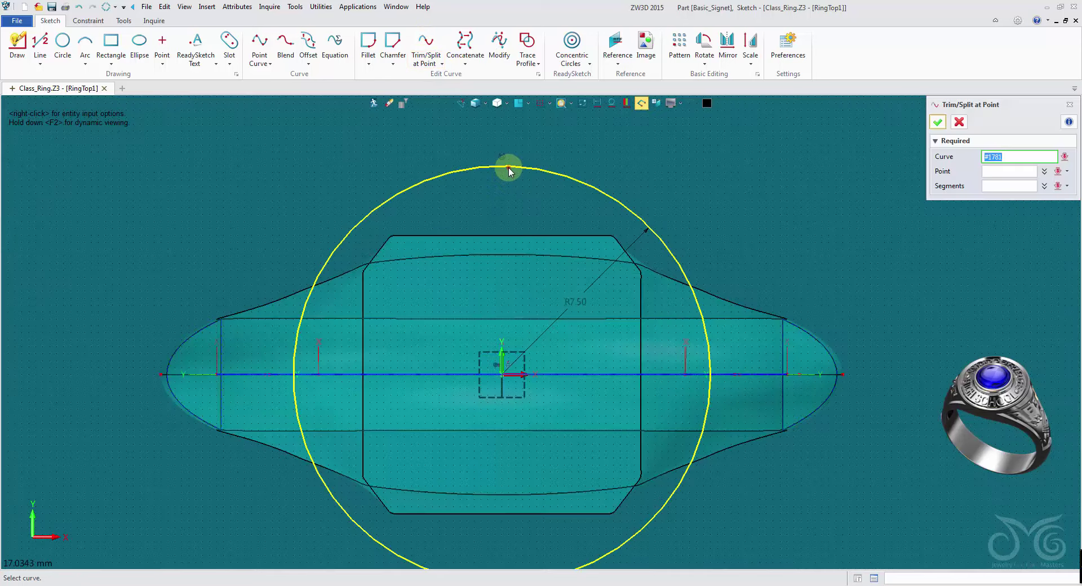
{"action": "mouse_move", "coordinate": [495, 242]}
{"action": "middle_mouse_down"}
{"action": "mouse_move", "coordinate": [501, 198]}
{"action": "mouse_move", "coordinate": [492, 209]}
{"action": "middle_mouse_up"}
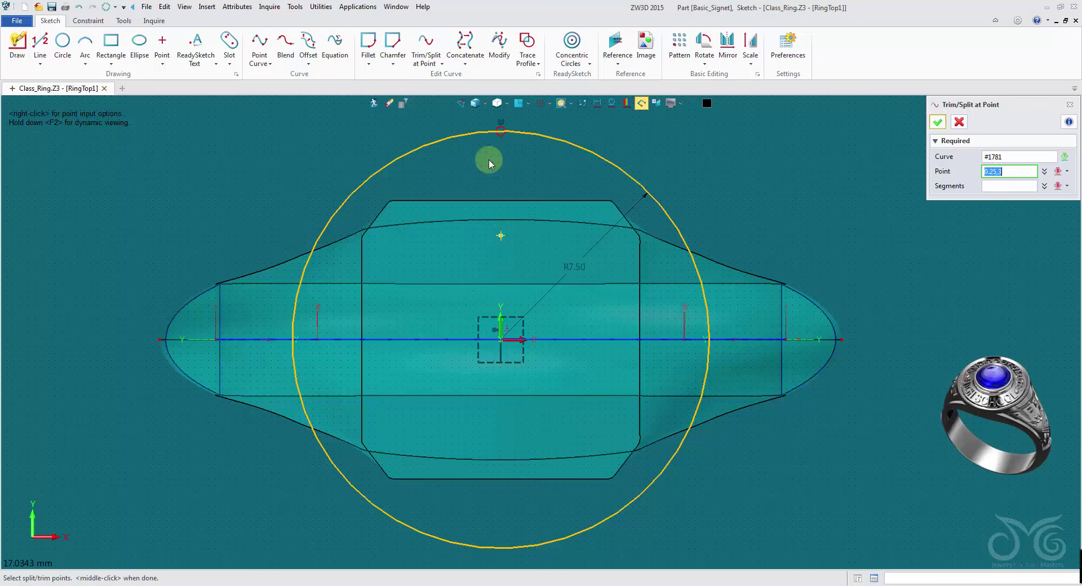
{"action": "left_click", "coordinate": [463, 103]}
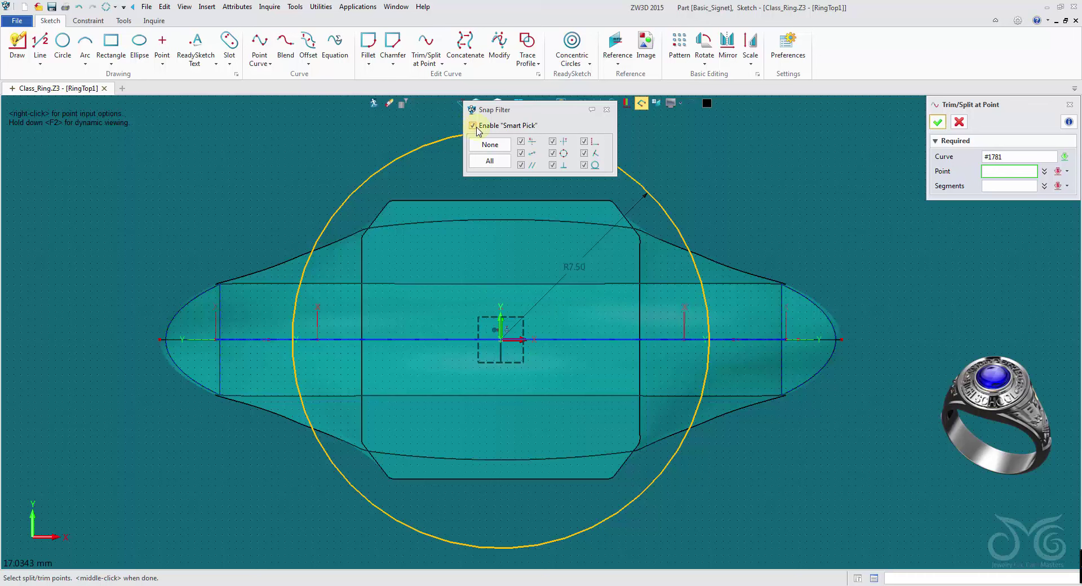
{"action": "left_click", "coordinate": [607, 110]}
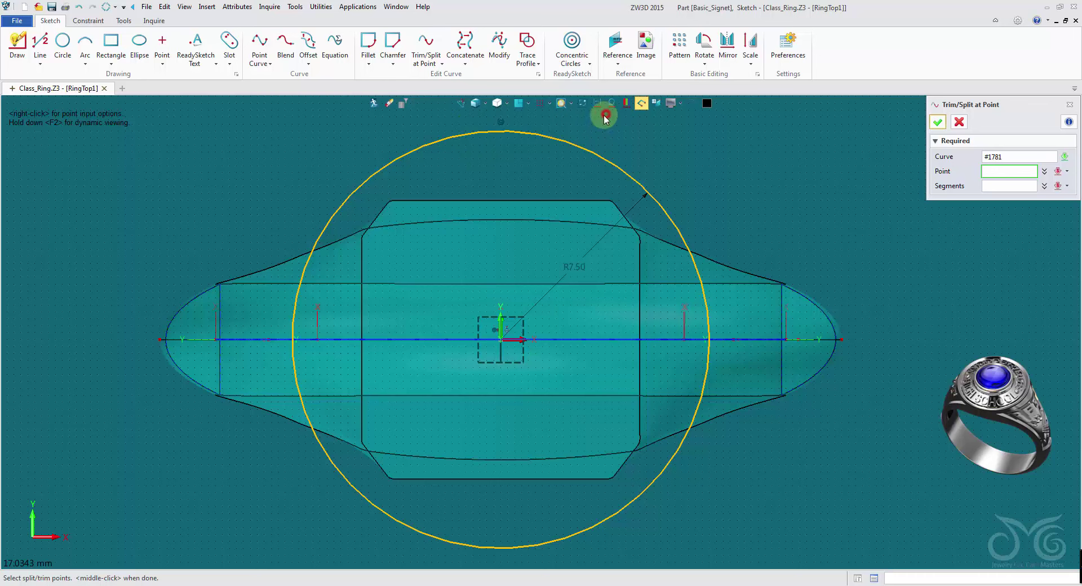
{"action": "left_click", "coordinate": [501, 264]}
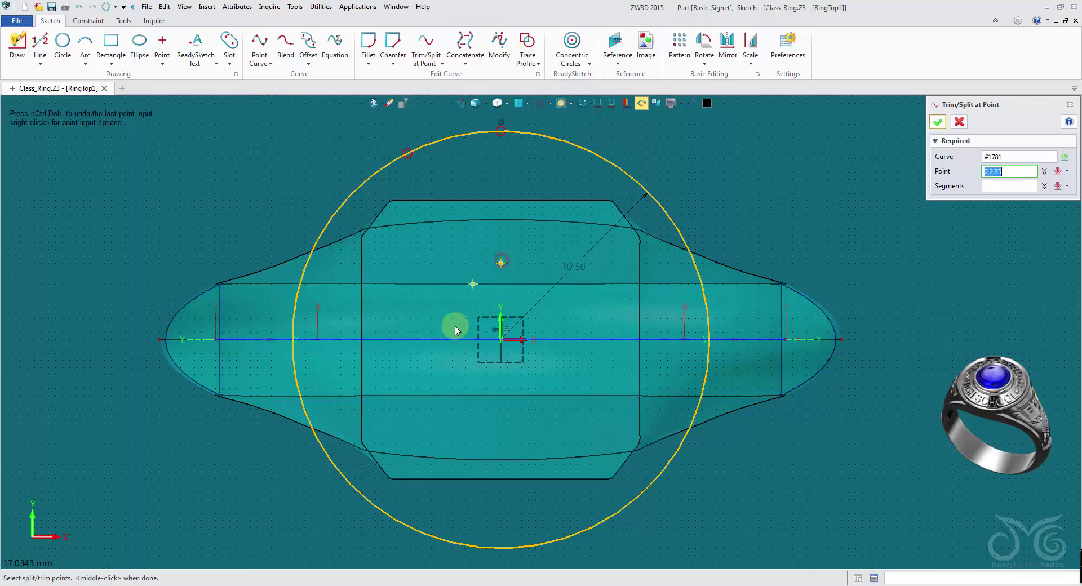
{"action": "left_click", "coordinate": [501, 385]}
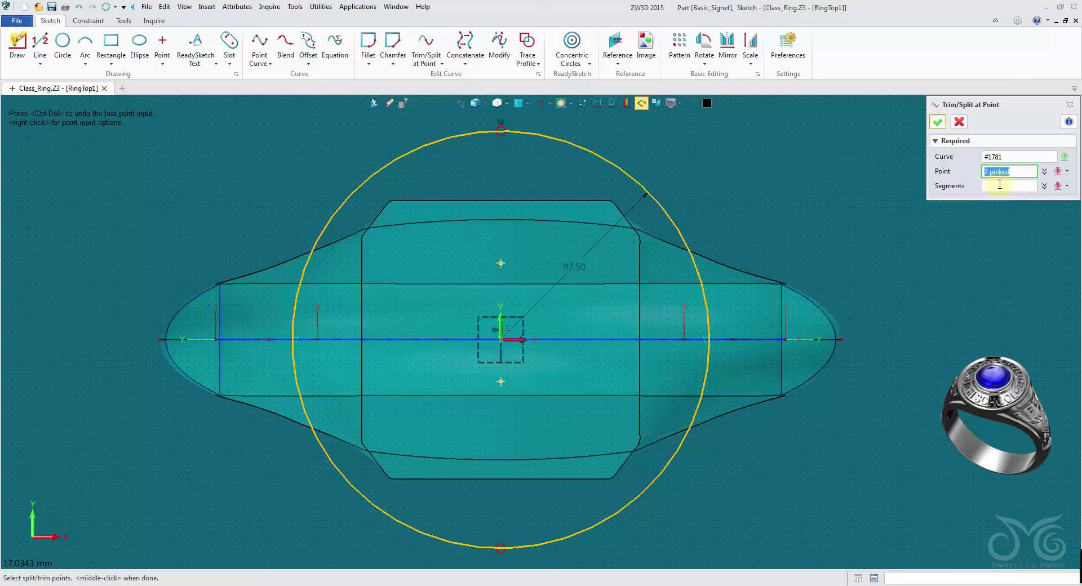
{"action": "left_click", "coordinate": [937, 122]}
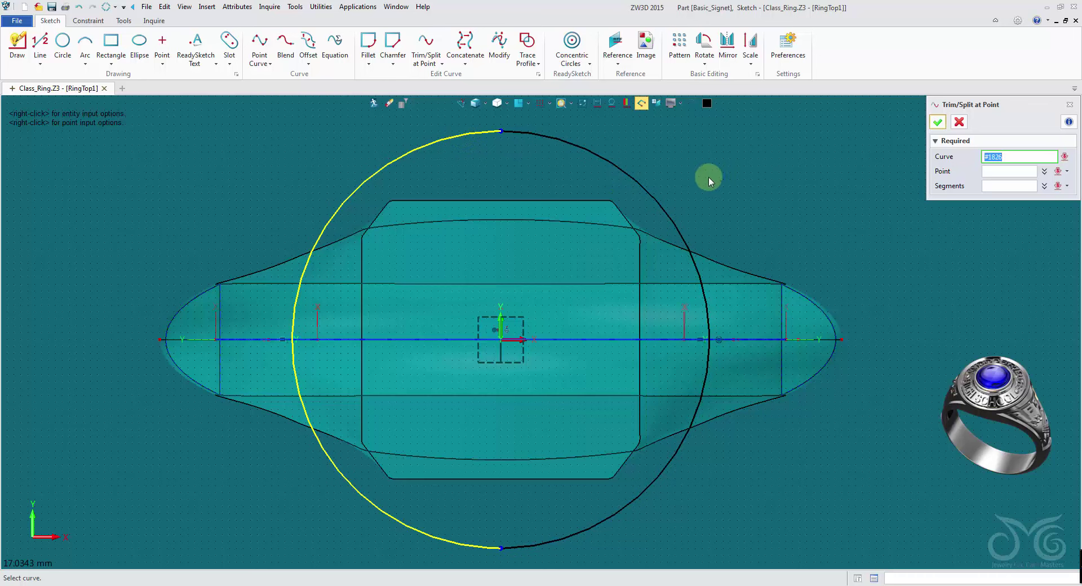
{"action": "left_click", "coordinate": [961, 124]}
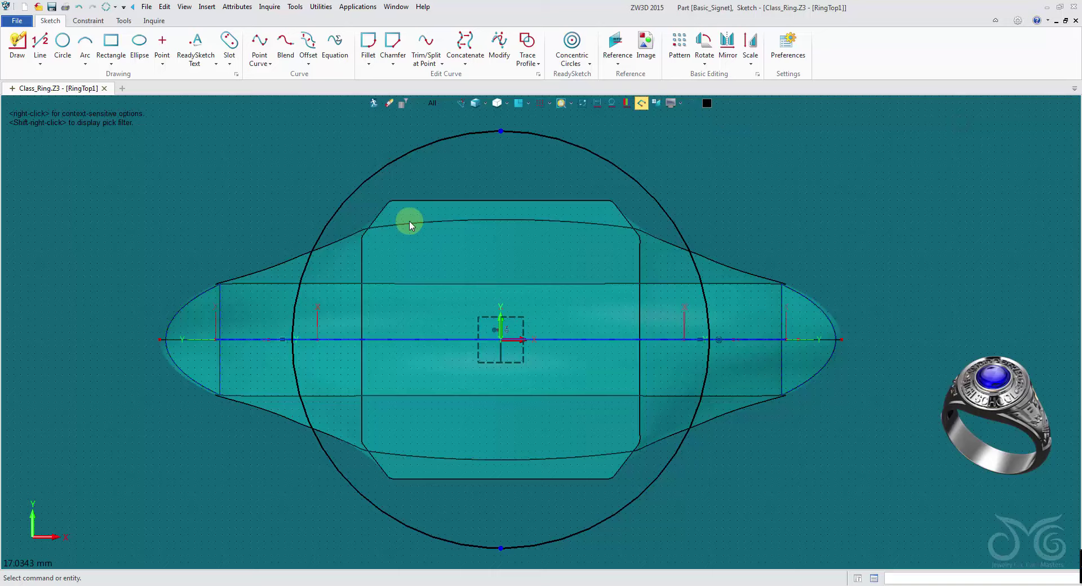
{"action": "scroll", "coordinate": [411, 222], "scroll_direction": "down", "scroll_amount": 3}
{"action": "middle_click_drag", "start_coordinate": [413, 221], "coordinate": [483, 222]}
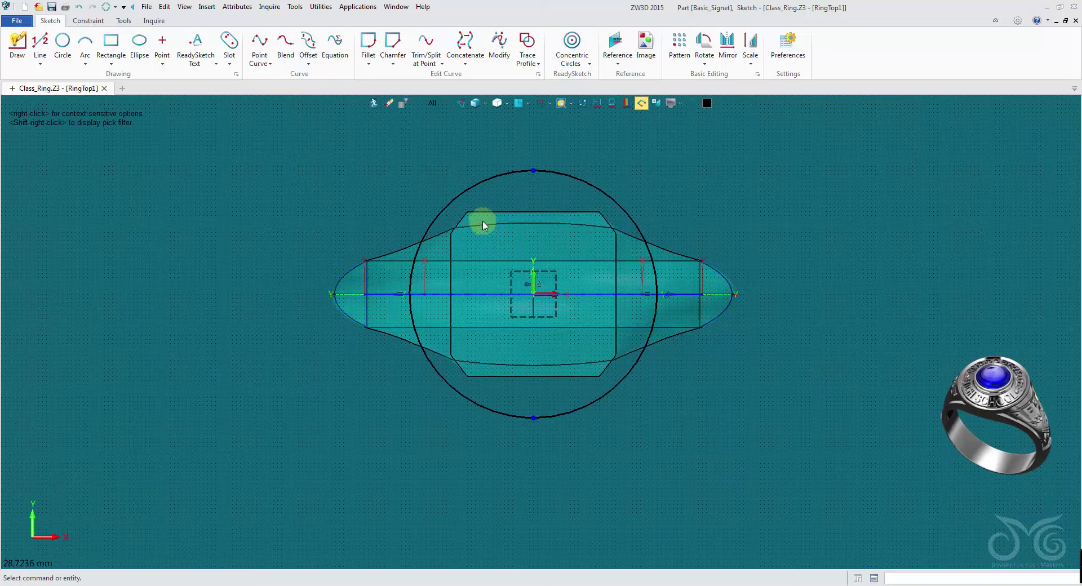
- Exit the RingTop1 sketch to inspect the regenerated ring with its circular top, and reopen RingTop1 for editing
{"action": "left_click", "coordinate": [374, 104]}
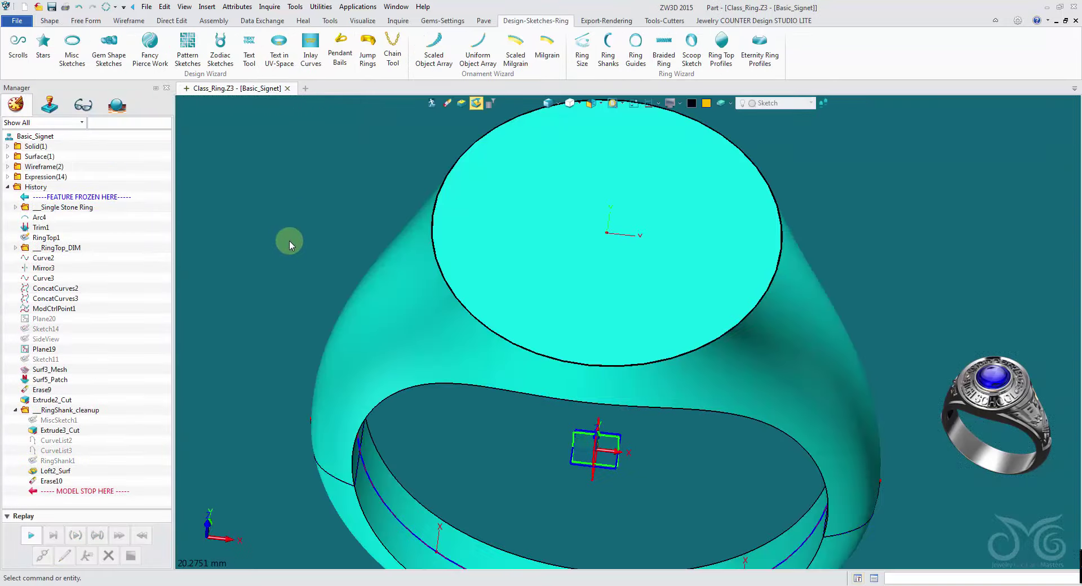
{"action": "middle_click_drag", "start_coordinate": [289, 240], "coordinate": [261, 272]}
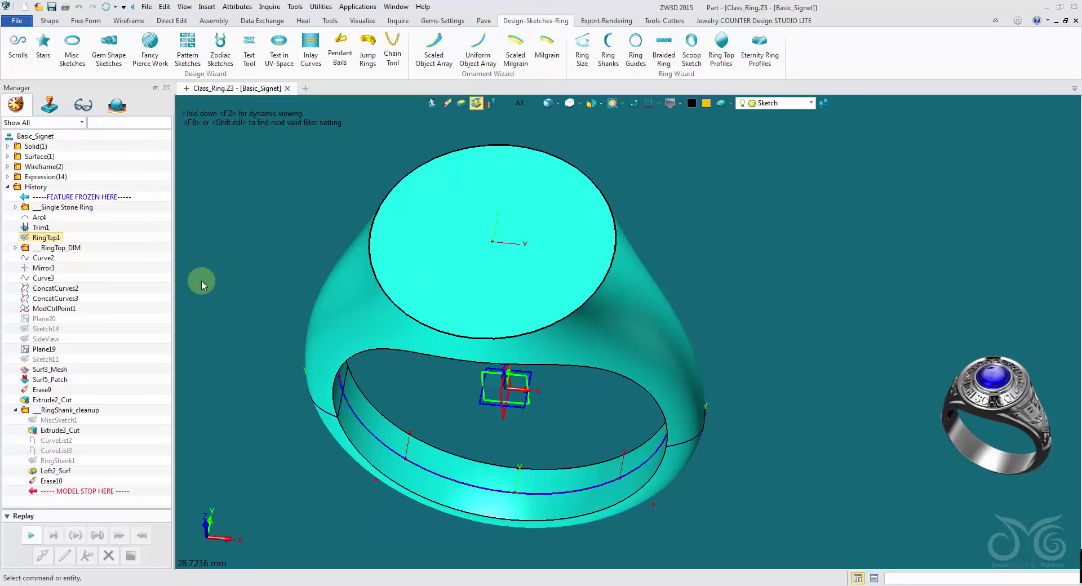
{"action": "right_click", "coordinate": [48, 239]}
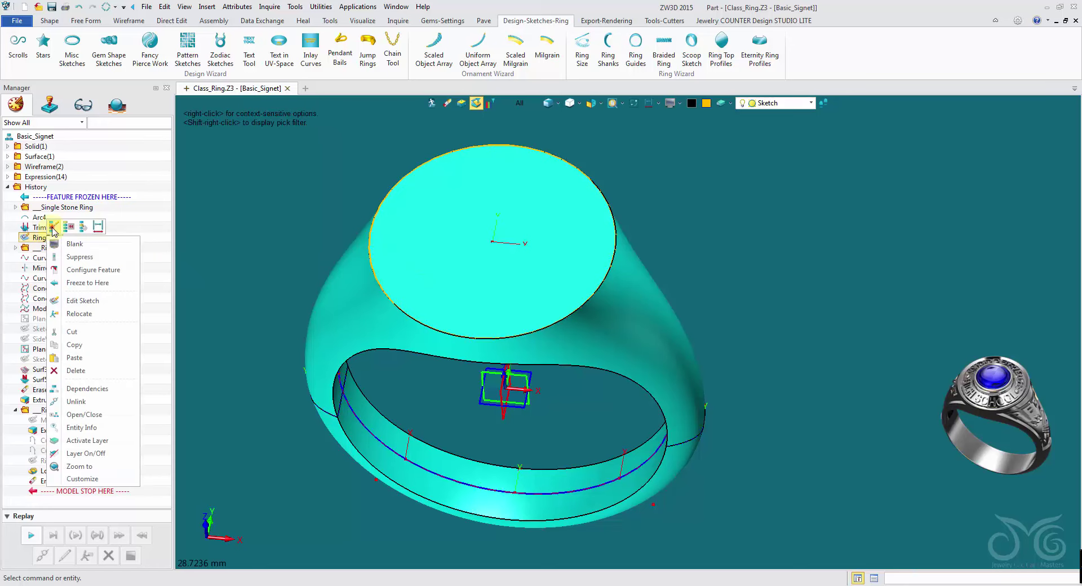
{"action": "left_click", "coordinate": [53, 228]}
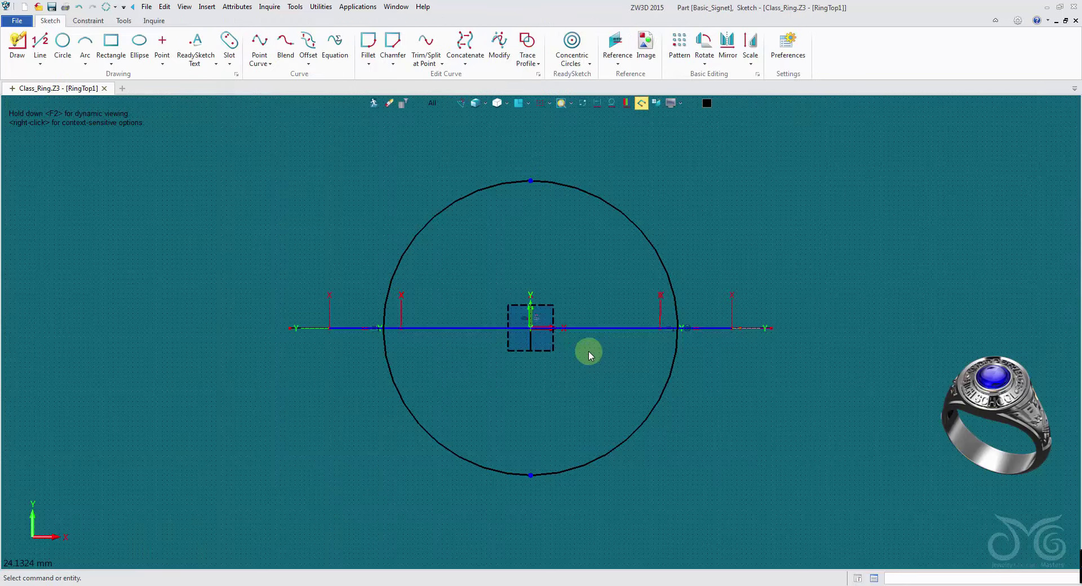
- Delete both halves of the circular outline from the RingTop1 sketch
{"action": "scroll", "coordinate": [589, 356], "scroll_direction": "up", "scroll_amount": 1}
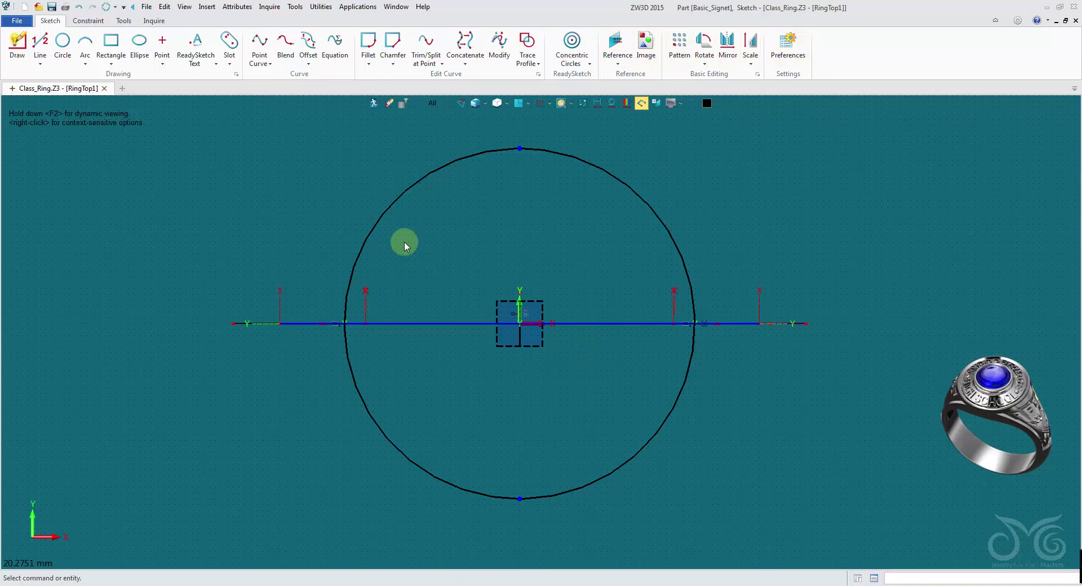
{"action": "scroll", "coordinate": [515, 227], "scroll_direction": "up", "scroll_amount": 1}
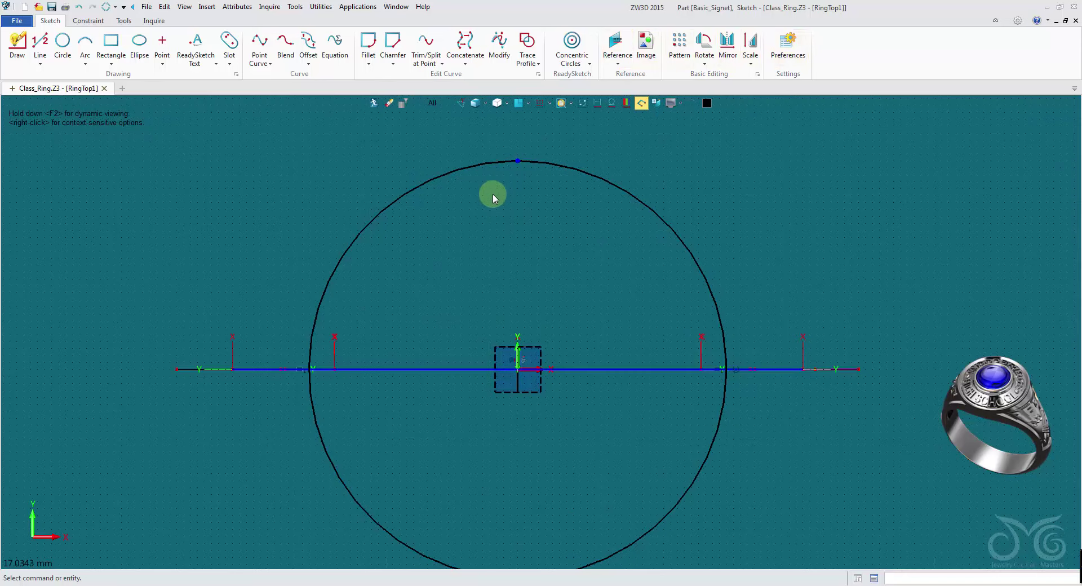
{"action": "scroll", "coordinate": [493, 197], "scroll_direction": "down", "scroll_amount": 1}
{"action": "left_click", "coordinate": [516, 175]}
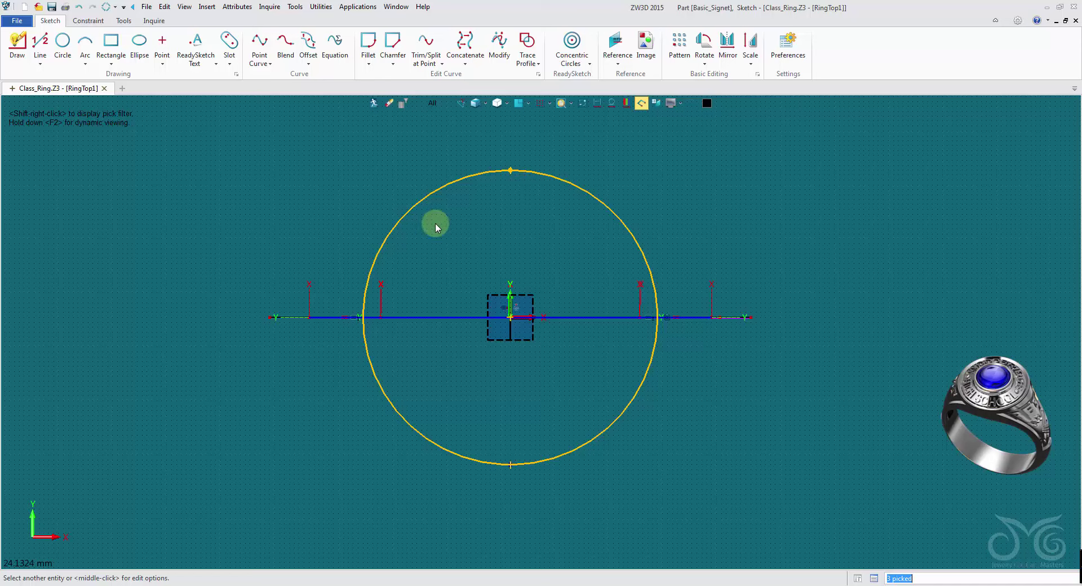
{"action": "key", "text": "Delete"}
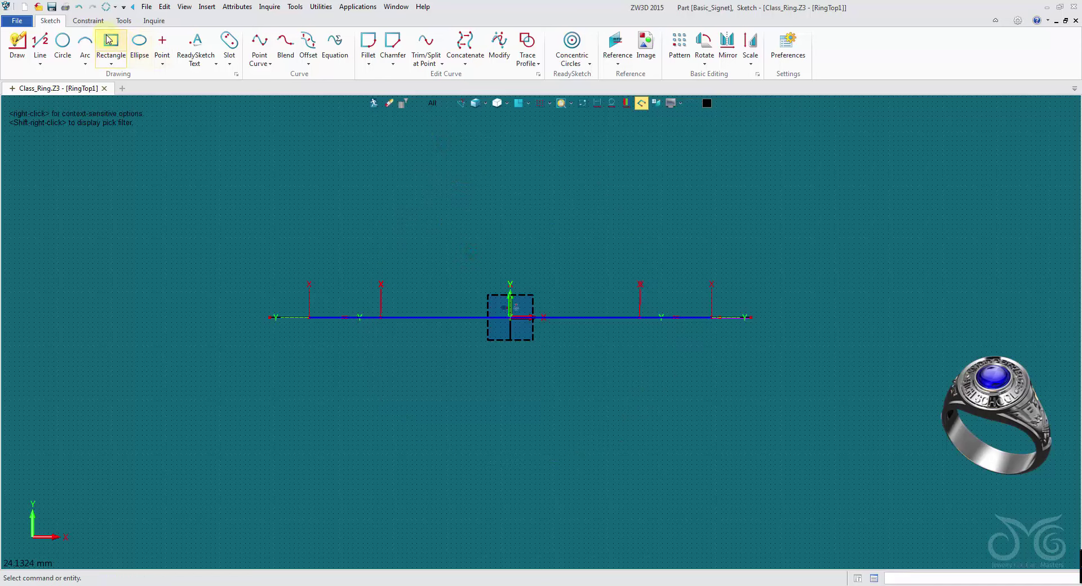
- Draw a rectangle centred on the sketch origin, 15.5 mm wide and 15 mm high
{"action": "left_click", "coordinate": [111, 48]}
{"action": "left_click", "coordinate": [518, 316]}
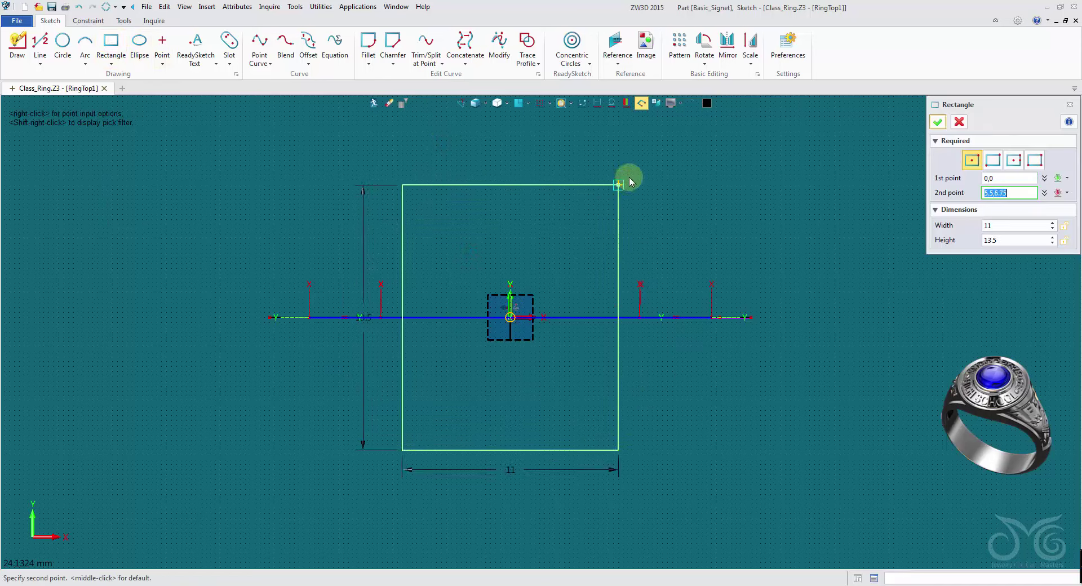
{"action": "left_click", "coordinate": [664, 172]}
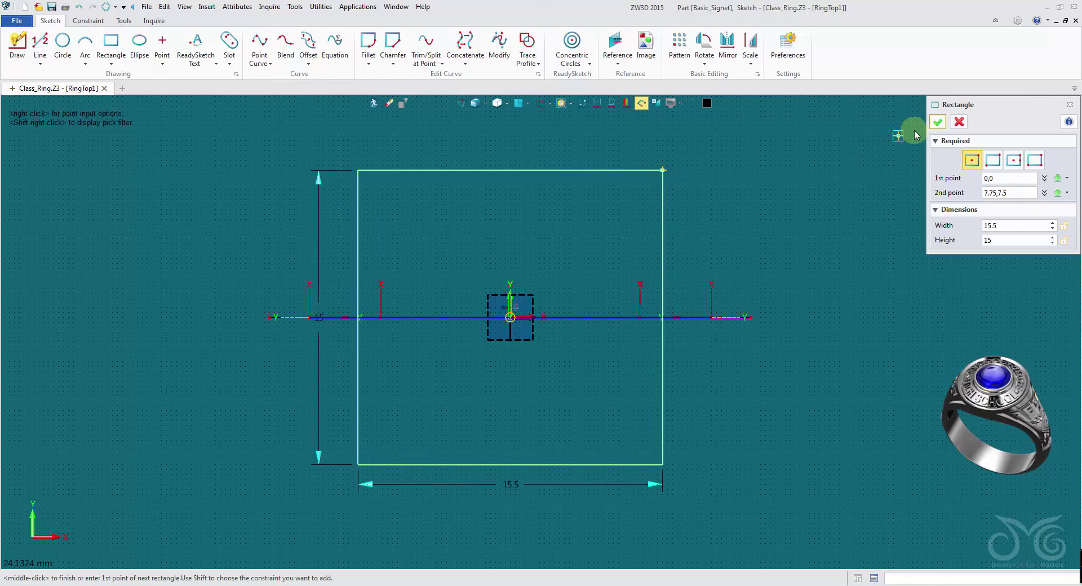
{"action": "left_click", "coordinate": [938, 123]}
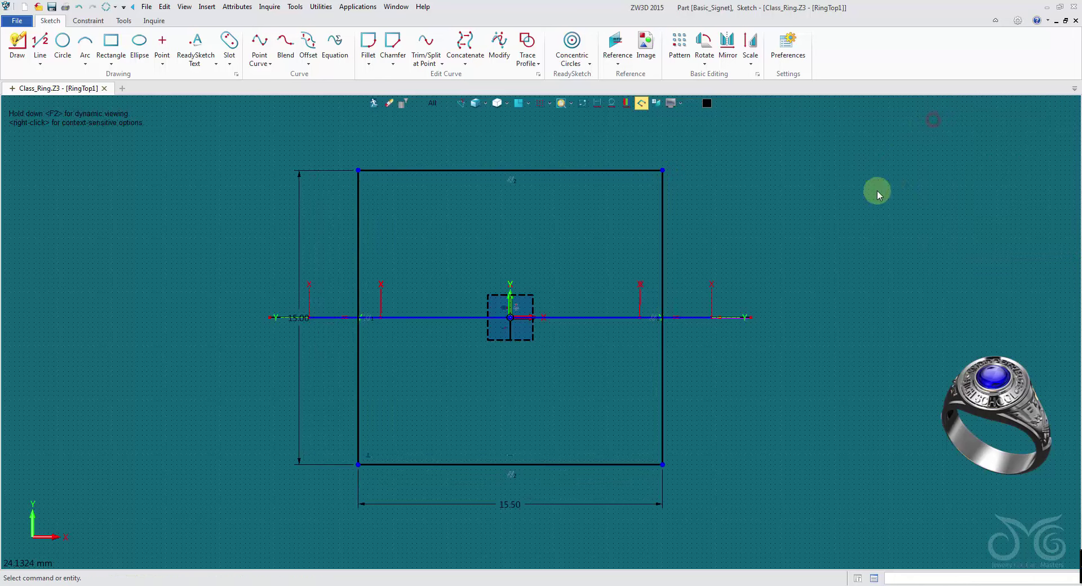
- Try to regenerate the ring with the sharp-cornered rectangular top, and undo back to a plan view of the RingTop1 sketch
{"action": "left_click", "coordinate": [359, 202]}
{"action": "left_click", "coordinate": [372, 102]}
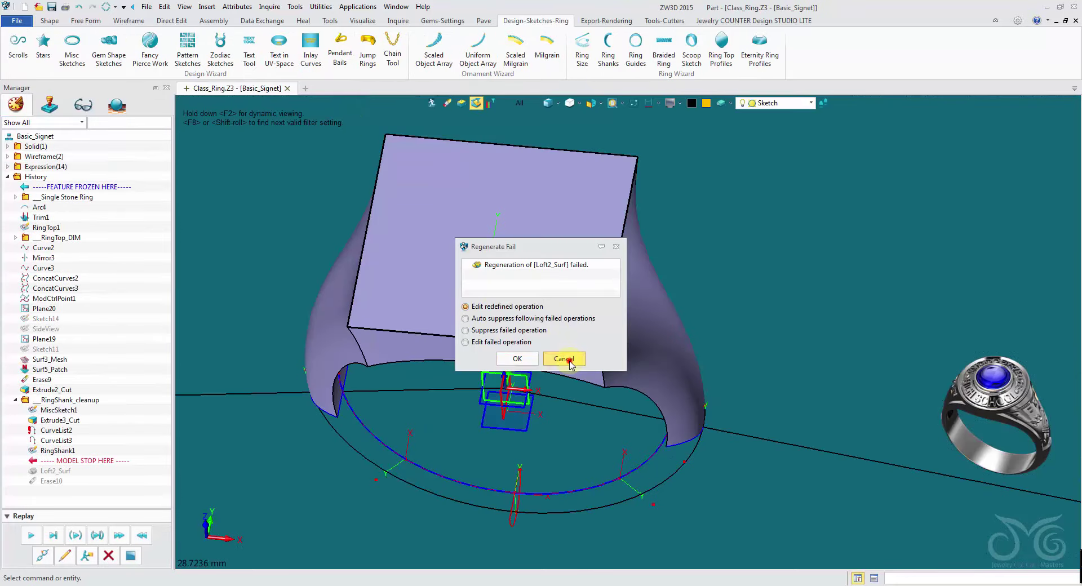
{"action": "left_click", "coordinate": [564, 359]}
{"action": "left_click", "coordinate": [79, 7]}
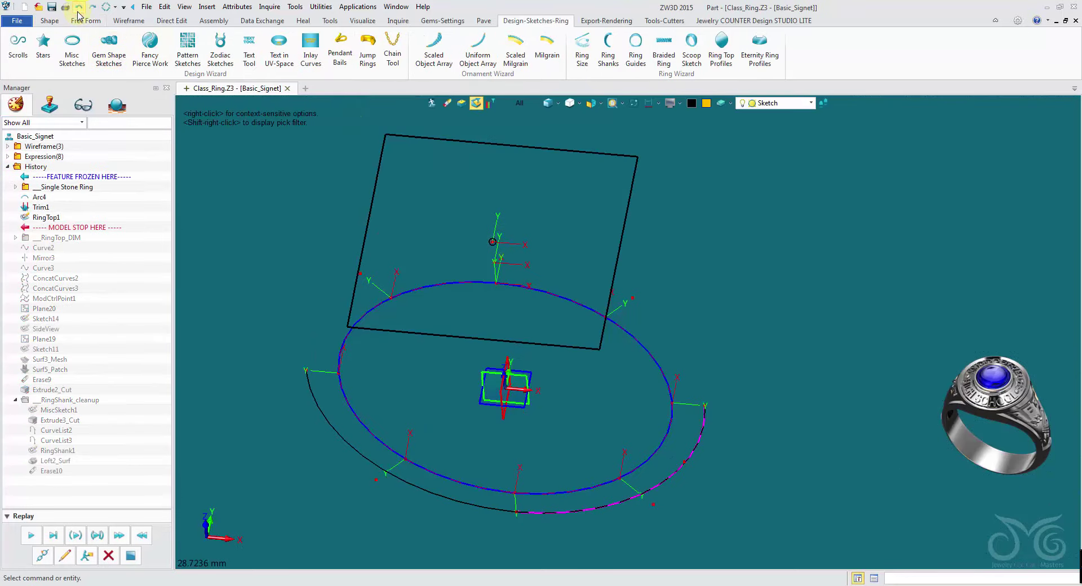
{"action": "left_click", "coordinate": [78, 9]}
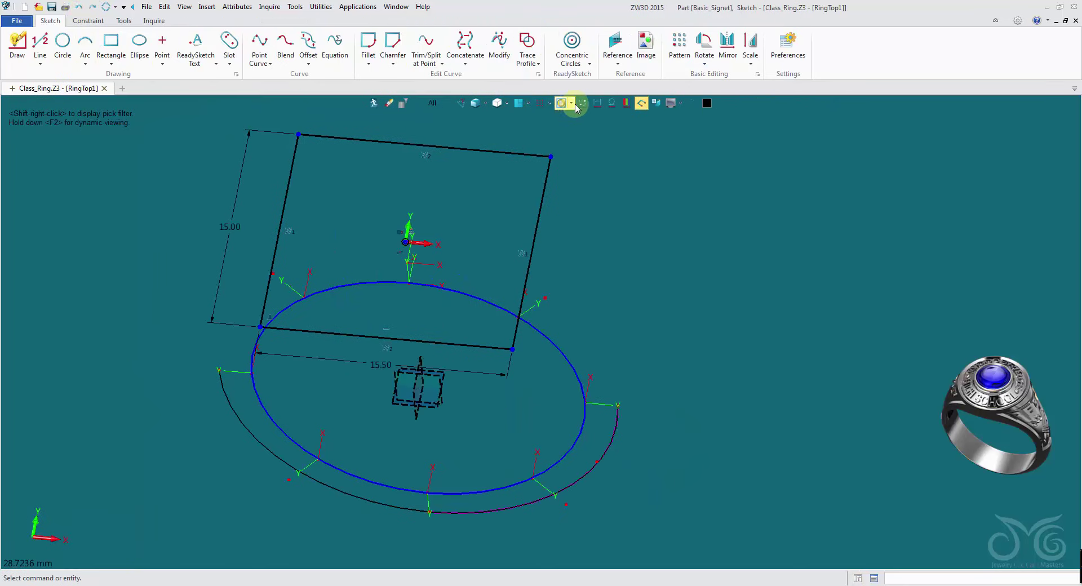
{"action": "left_click", "coordinate": [519, 103]}
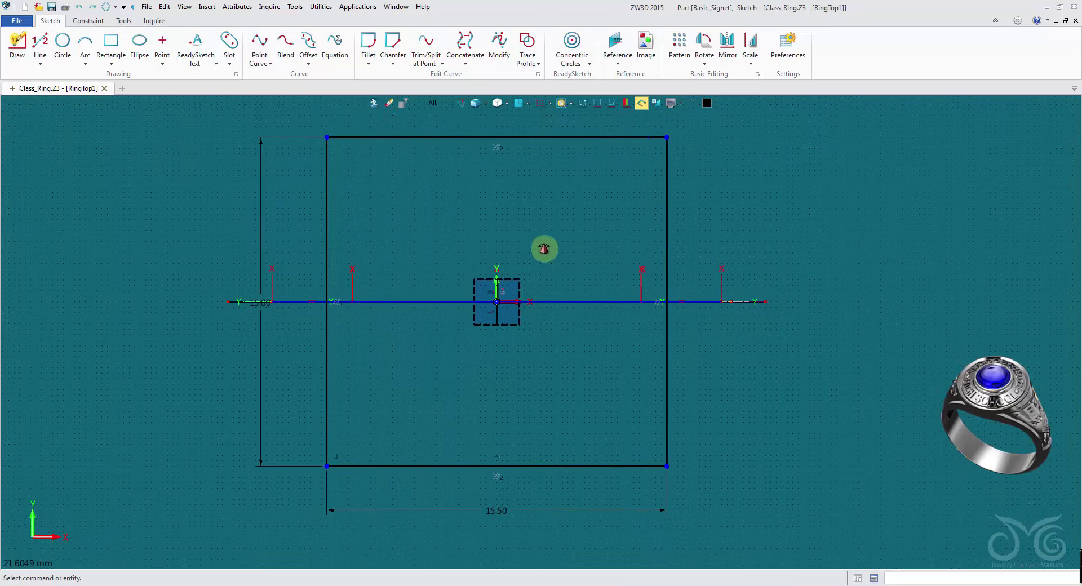
- Blend the rectangle's upper-left corner very close to its vertex with tangent continuity, trimming both edges
{"action": "left_click", "coordinate": [294, 47]}
{"action": "scroll", "coordinate": [316, 129], "scroll_direction": "up", "scroll_amount": 5}
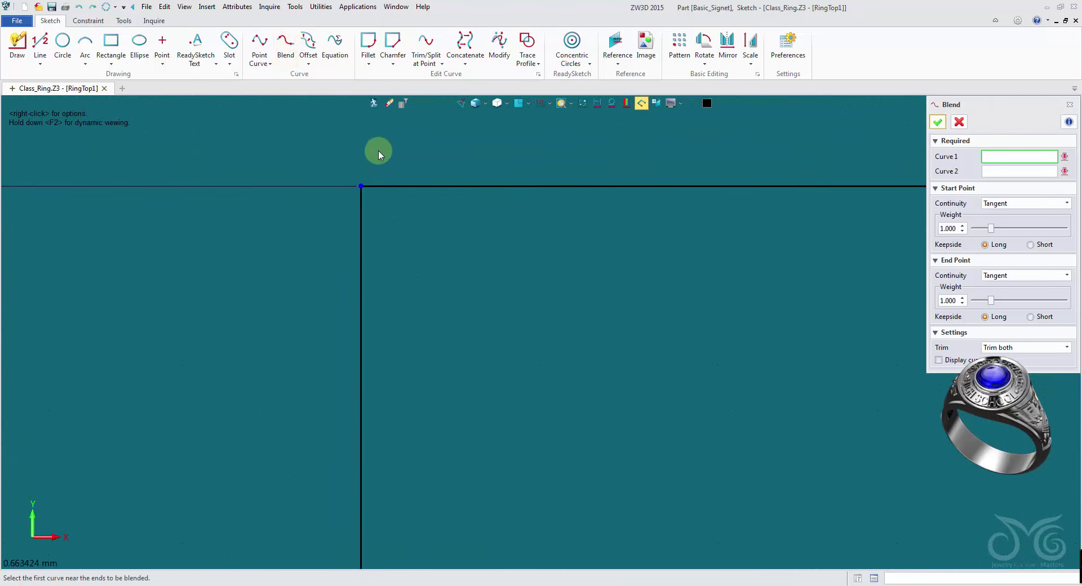
{"action": "left_click", "coordinate": [360, 200]}
{"action": "left_click", "coordinate": [371, 187]}
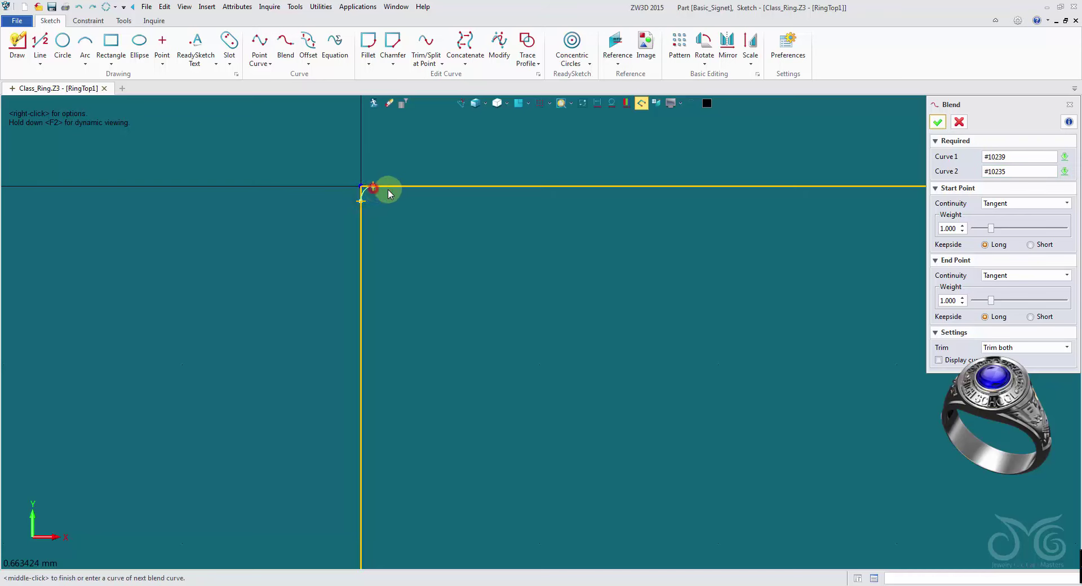
{"action": "left_click", "coordinate": [937, 122]}
- Blend the rectangle's lower-left corner with a small tangent curve between the vertical and horizontal edges, trimming both
{"action": "scroll", "coordinate": [536, 273], "scroll_direction": "down", "scroll_amount": 5}
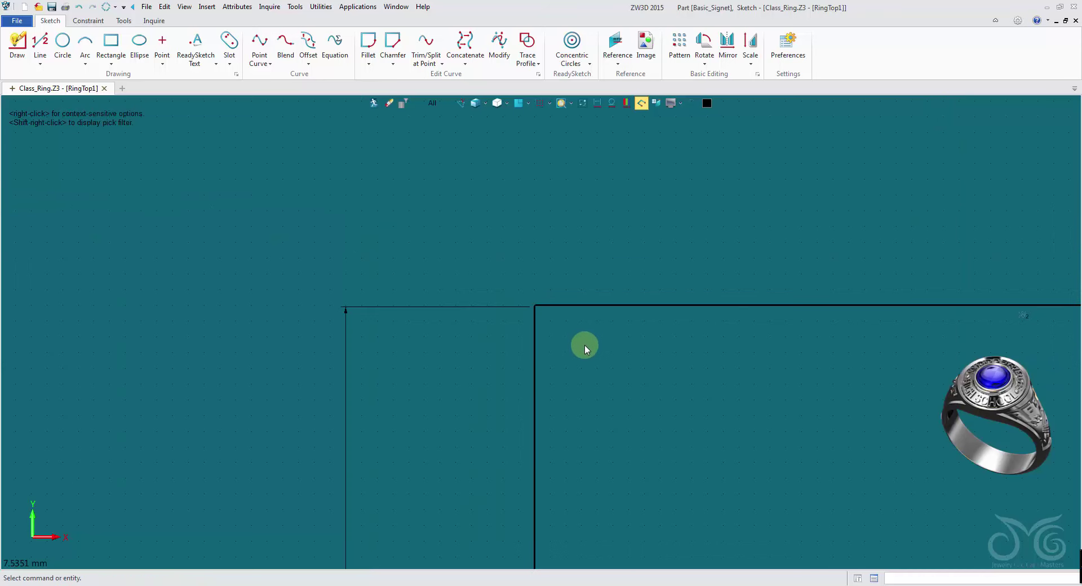
{"action": "scroll", "coordinate": [619, 393], "scroll_direction": "down", "scroll_amount": 1}
{"action": "middle_click_drag", "start_coordinate": [615, 381], "coordinate": [377, 177]}
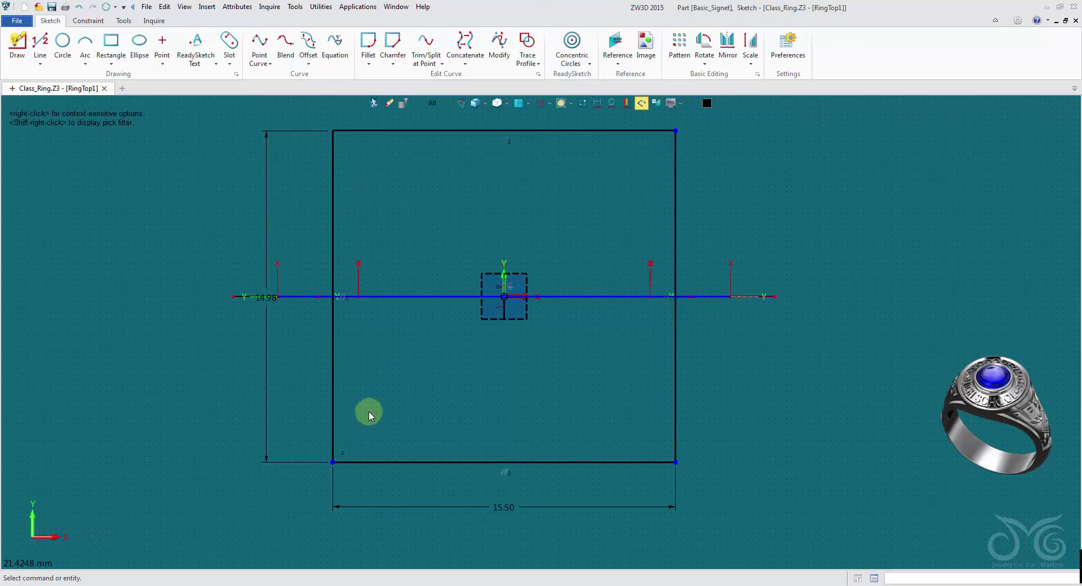
{"action": "scroll", "coordinate": [334, 469], "scroll_direction": "up", "scroll_amount": 5}
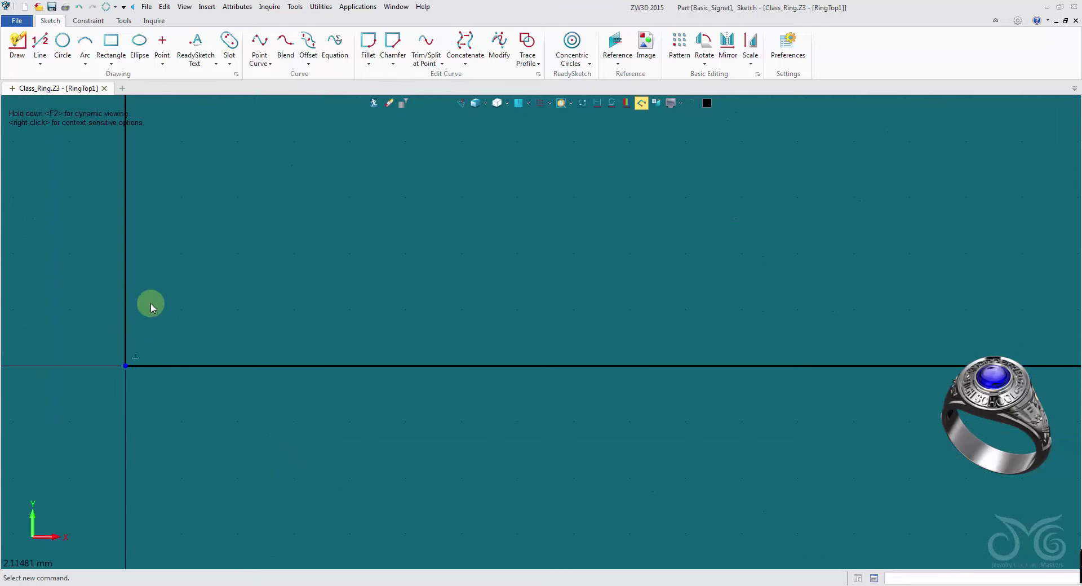
{"action": "left_click", "coordinate": [125, 343]}
{"action": "left_click", "coordinate": [141, 366]}
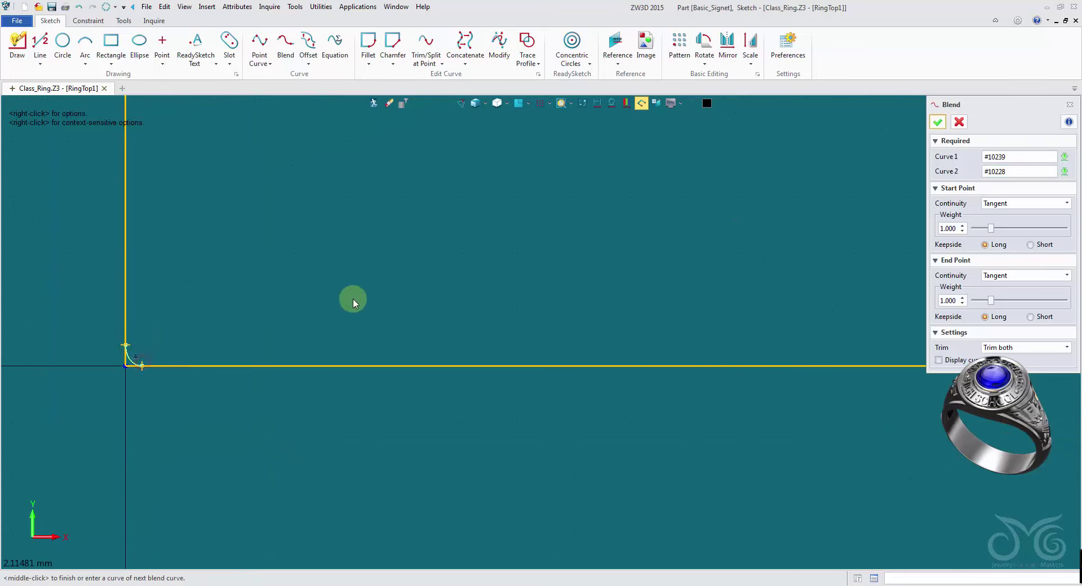
{"action": "left_click", "coordinate": [936, 126]}
- Blend the rectangle's lower-right corner with a small tangent curve, trimming both adjoining edges
{"action": "scroll", "coordinate": [869, 279], "scroll_direction": "down", "scroll_amount": 8}
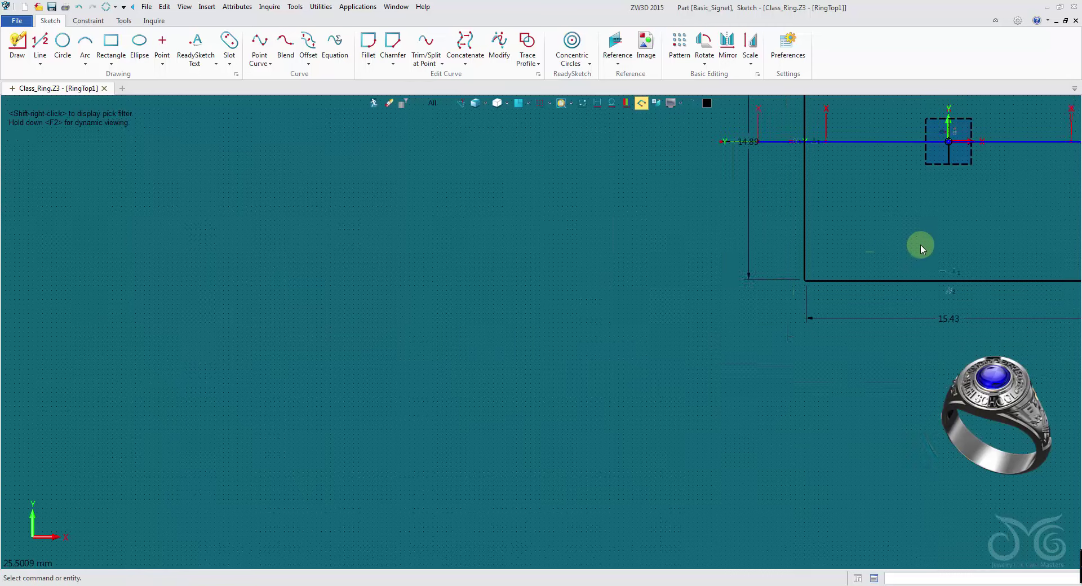
{"action": "middle_click_drag", "start_coordinate": [907, 247], "coordinate": [335, 322]}
{"action": "scroll", "coordinate": [522, 332], "scroll_direction": "up", "scroll_amount": 4}
{"action": "scroll", "coordinate": [524, 333], "scroll_direction": "up", "scroll_amount": 3}
{"action": "middle_click", "coordinate": [540, 336]}
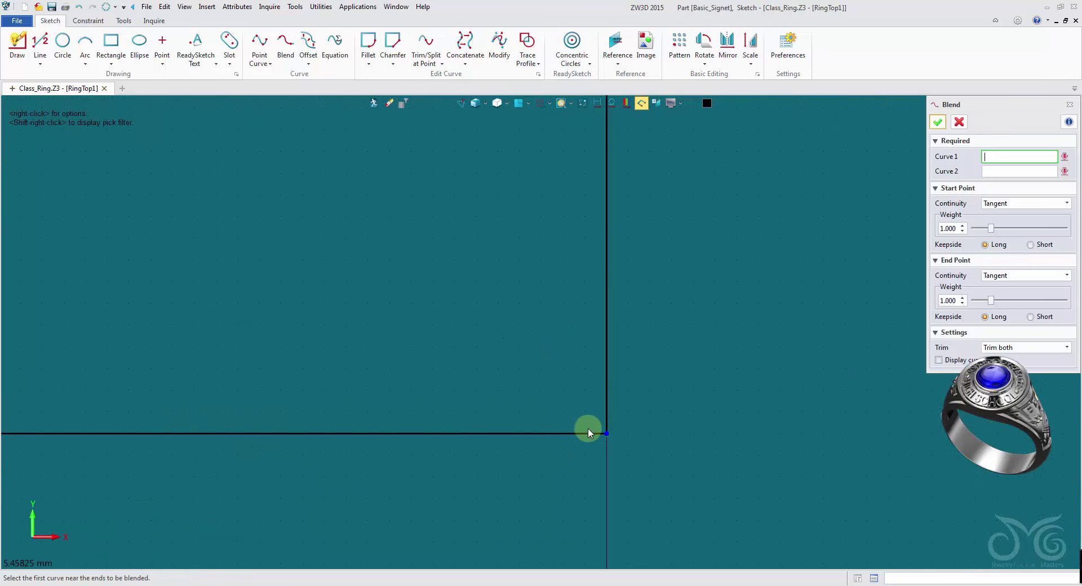
{"action": "left_click", "coordinate": [595, 434]}
{"action": "left_click", "coordinate": [606, 423]}
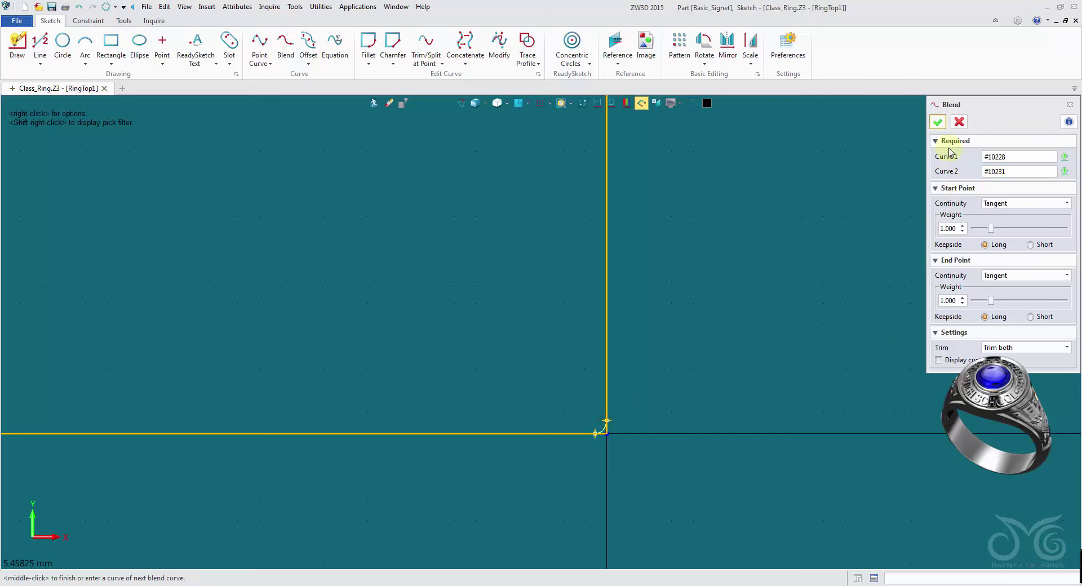
{"action": "left_click", "coordinate": [939, 122]}
- Blend the rectangle's remaining upper-right corner with a small tangent curve, trimming both adjoining edges
{"action": "scroll", "coordinate": [746, 273], "scroll_direction": "down", "scroll_amount": 5}
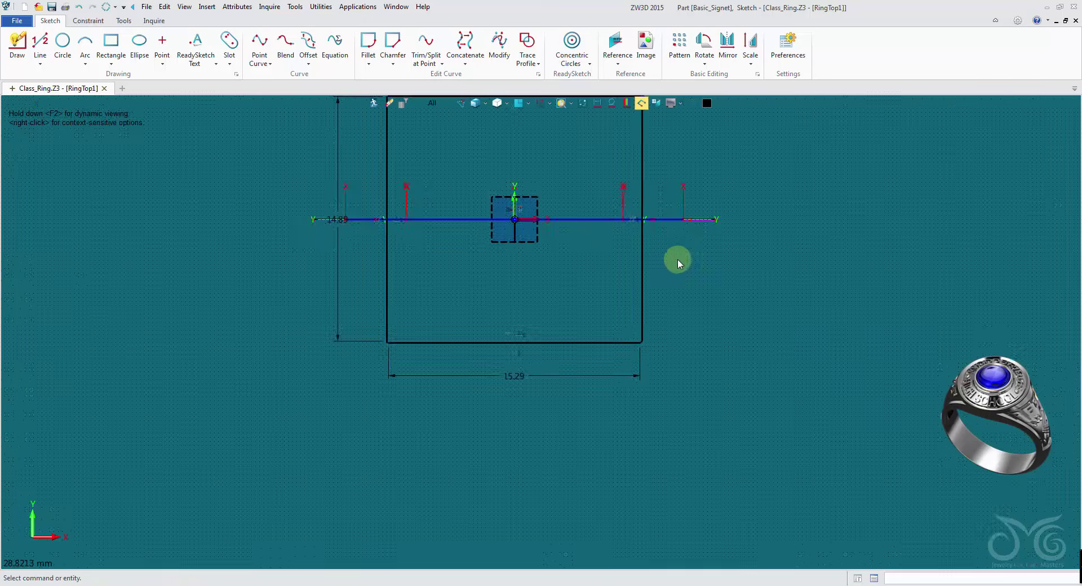
{"action": "scroll", "coordinate": [628, 177], "scroll_direction": "up", "scroll_amount": 5}
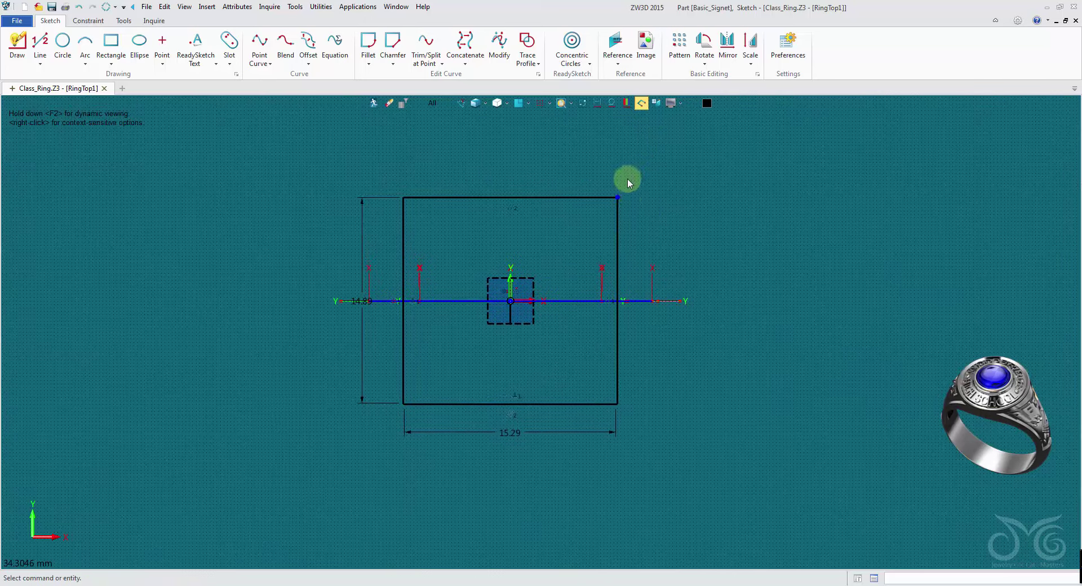
{"action": "middle_click", "coordinate": [526, 143]}
{"action": "left_click", "coordinate": [548, 166]}
{"action": "left_click", "coordinate": [577, 179]}
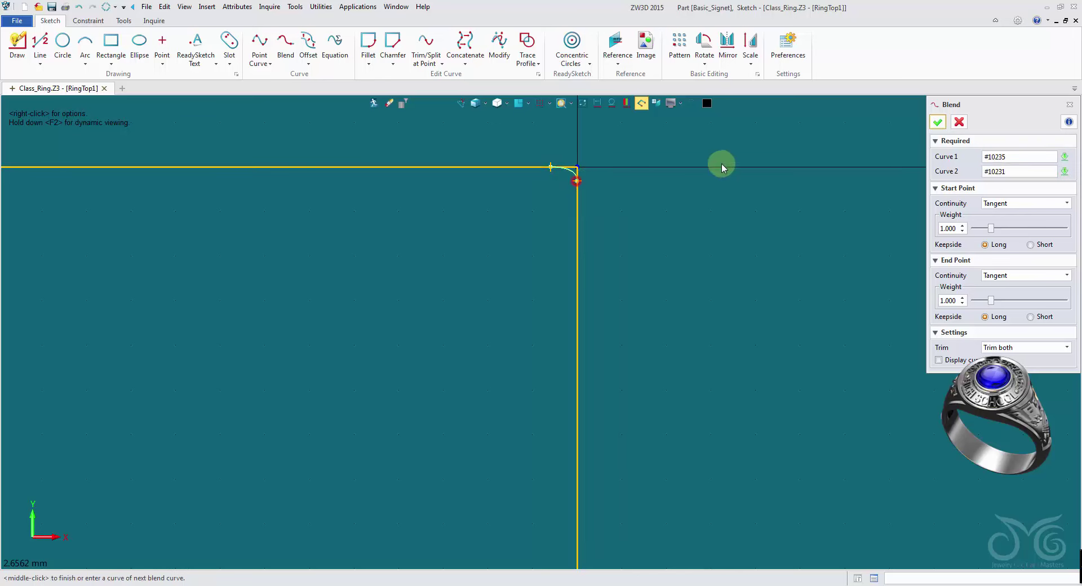
{"action": "left_click", "coordinate": [939, 122]}
- Split the rectangle's upper and lower edges at their midpoints on the vertical axis
{"action": "scroll", "coordinate": [819, 217], "scroll_direction": "down", "scroll_amount": 5}
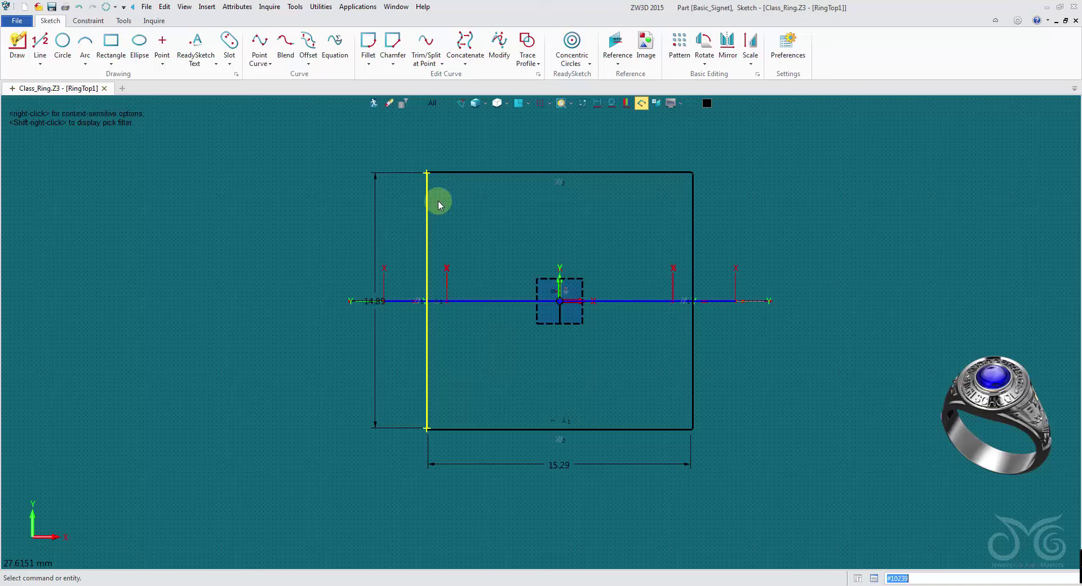
{"action": "scroll", "coordinate": [701, 433], "scroll_direction": "up", "scroll_amount": 5}
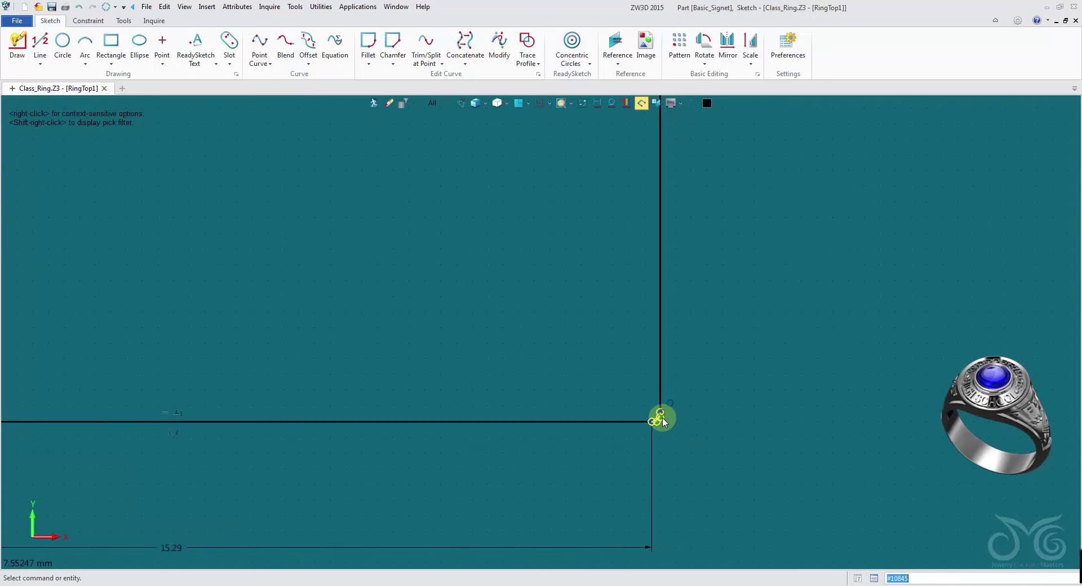
{"action": "scroll", "coordinate": [703, 332], "scroll_direction": "down", "scroll_amount": 6}
{"action": "scroll", "coordinate": [513, 186], "scroll_direction": "up", "scroll_amount": 4}
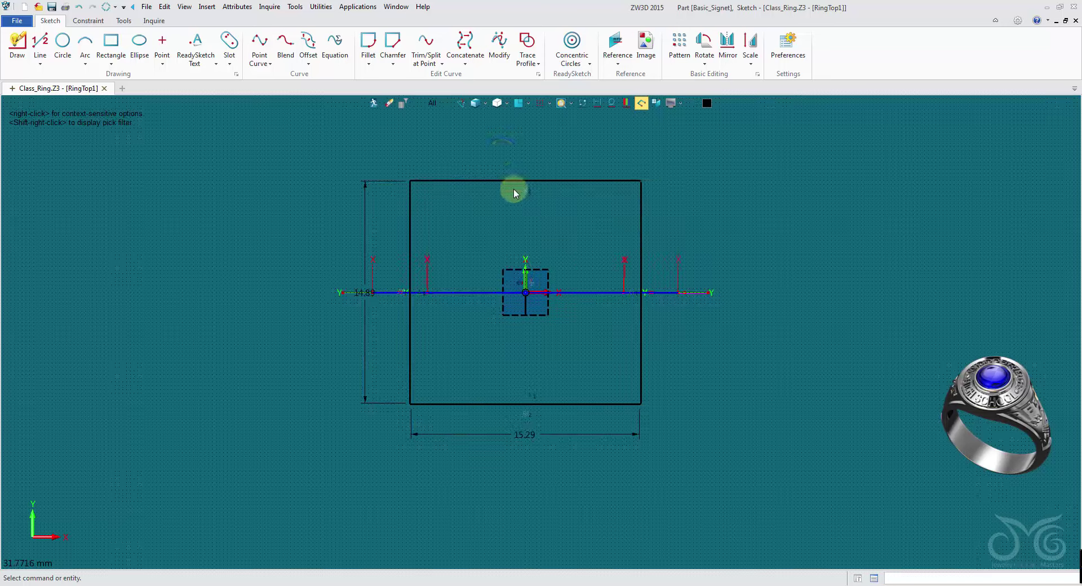
{"action": "left_click", "coordinate": [433, 57]}
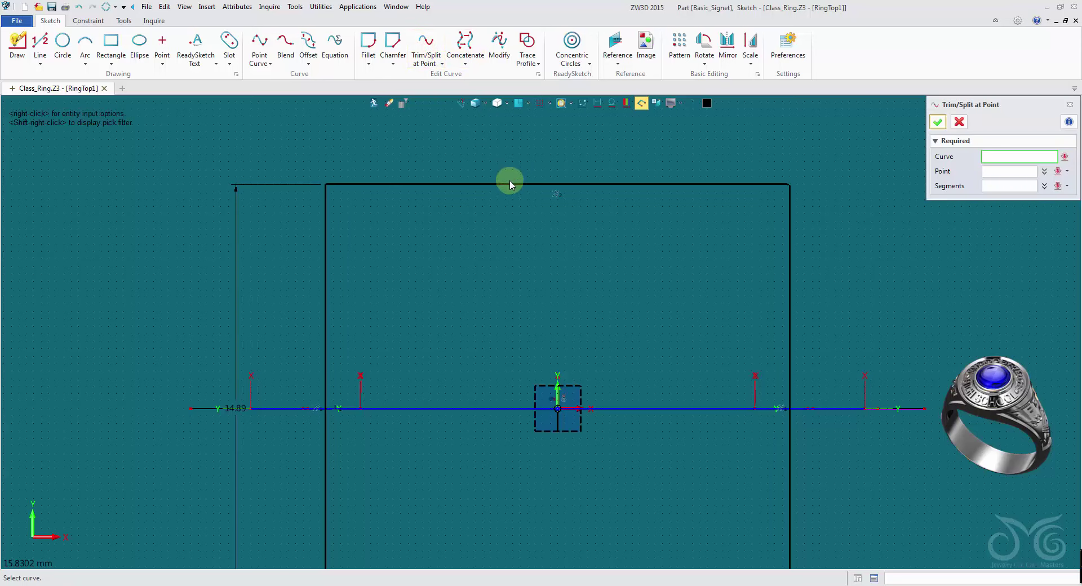
{"action": "left_click", "coordinate": [511, 184]}
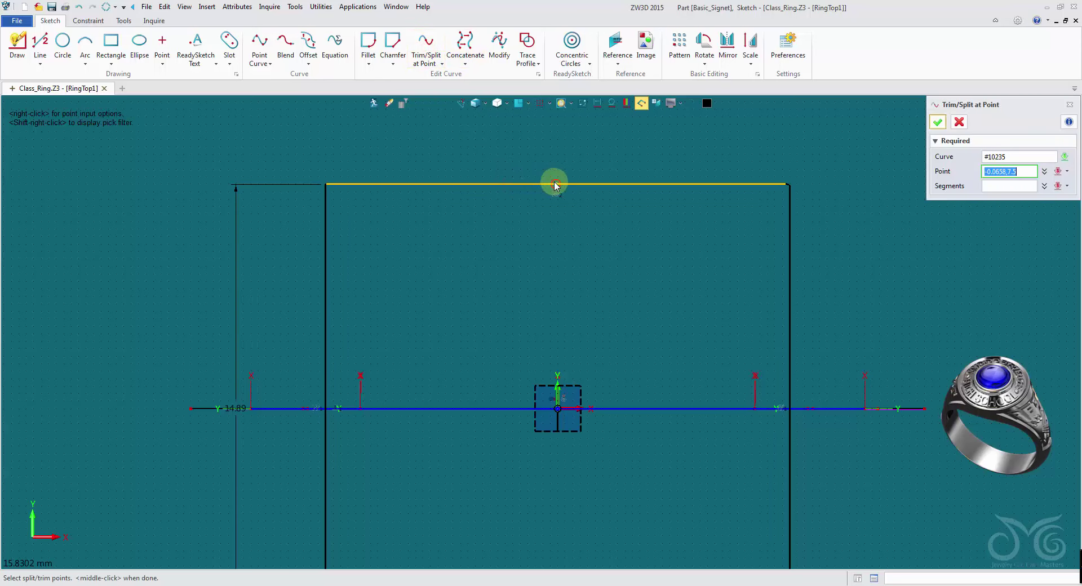
{"action": "left_click", "coordinate": [937, 122]}
{"action": "scroll", "coordinate": [647, 302], "scroll_direction": "down", "scroll_amount": 3}
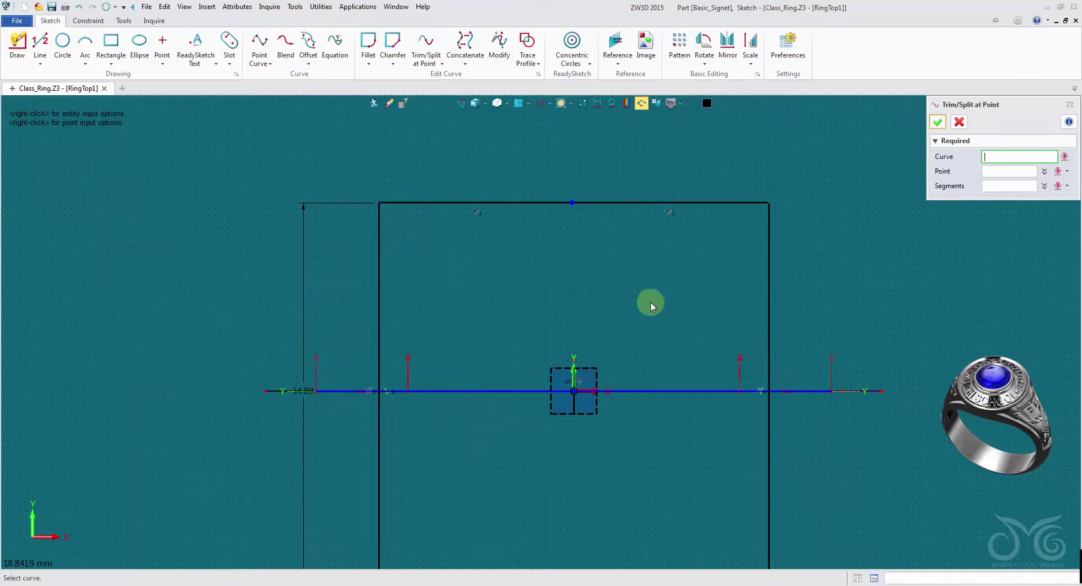
{"action": "left_click", "coordinate": [598, 414]}
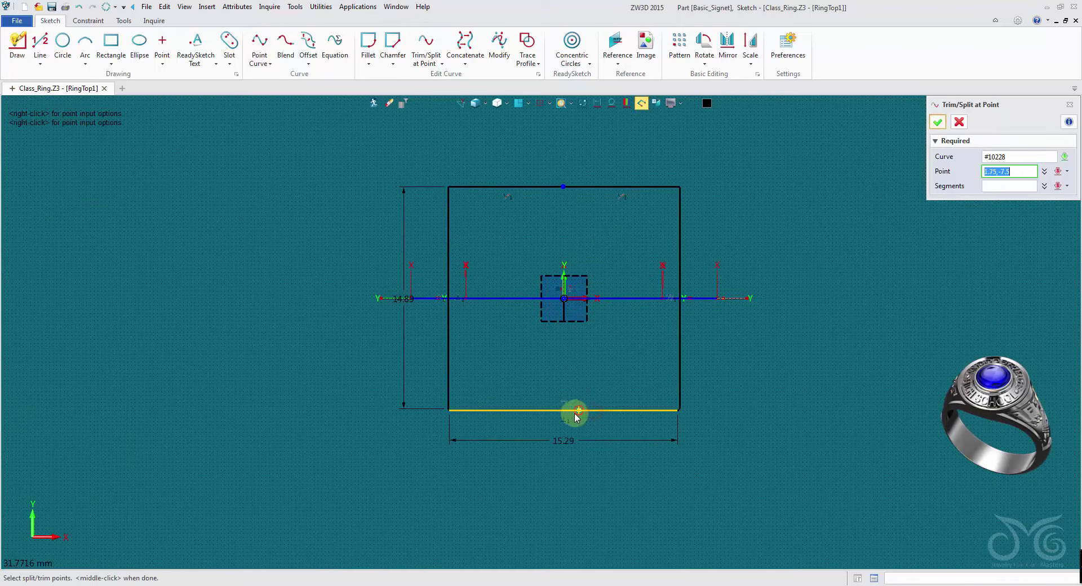
{"action": "left_click", "coordinate": [938, 122]}
- Concatenate the five curves of the rectangle's right half into a single curve
{"action": "left_click", "coordinate": [473, 47]}
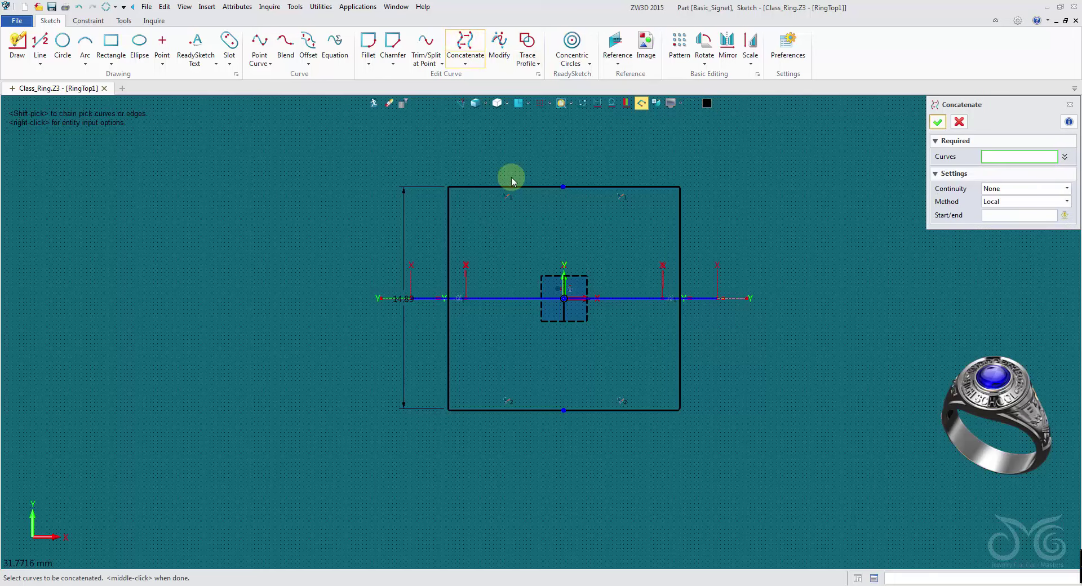
{"action": "mouse_move", "coordinate": [762, 147]}
{"action": "left_mouse_down"}
{"action": "mouse_move", "coordinate": [676, 448]}
{"action": "mouse_move", "coordinate": [632, 469]}
{"action": "mouse_move", "coordinate": [564, 471]}
{"action": "left_mouse_up"}
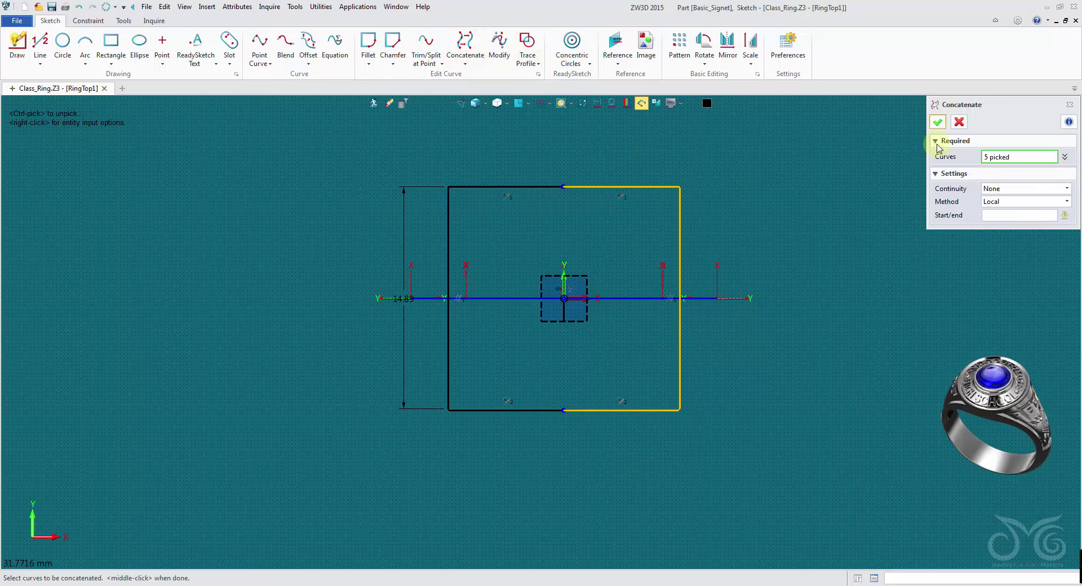
{"action": "left_click", "coordinate": [938, 123]}
{"action": "left_click", "coordinate": [681, 217]}
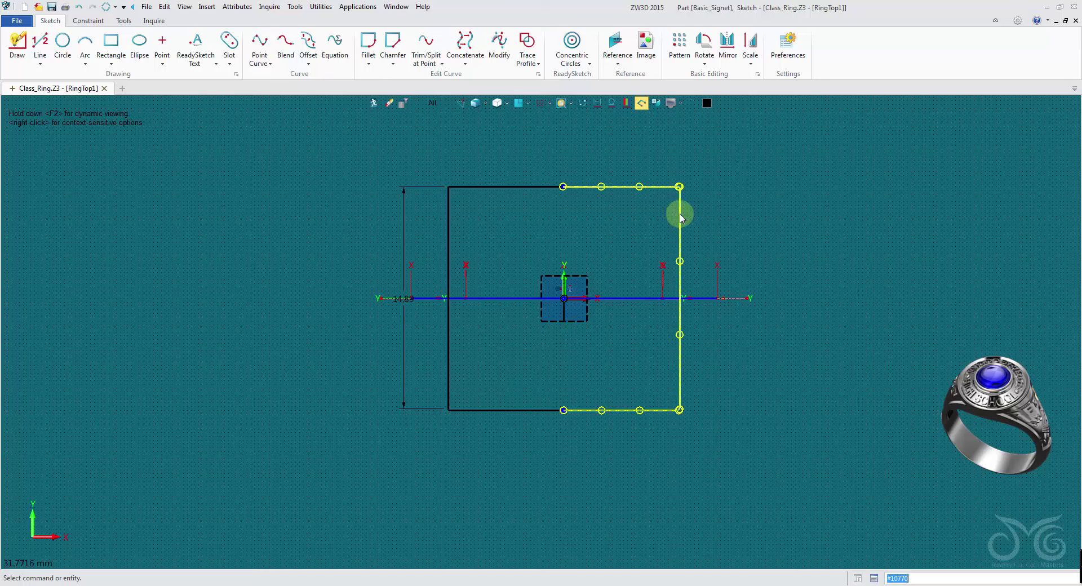
- Concatenate the curves of the rectangle's left half into a single curve and exit the sketch to regenerate the ring
{"action": "left_click", "coordinate": [418, 141]}
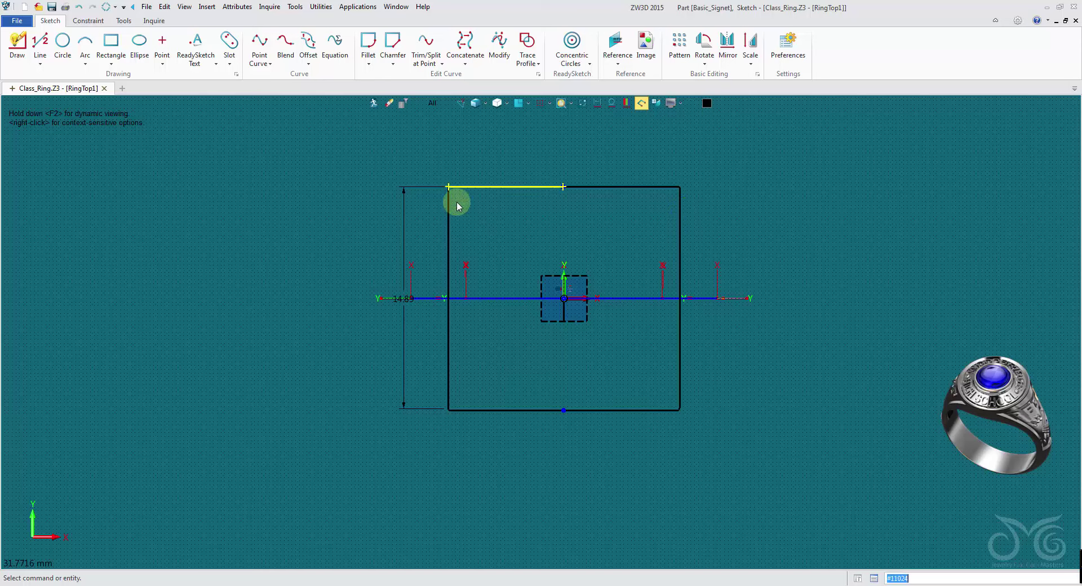
{"action": "left_click", "coordinate": [465, 43]}
{"action": "left_click_drag", "start_coordinate": [501, 393], "coordinate": [525, 454]}
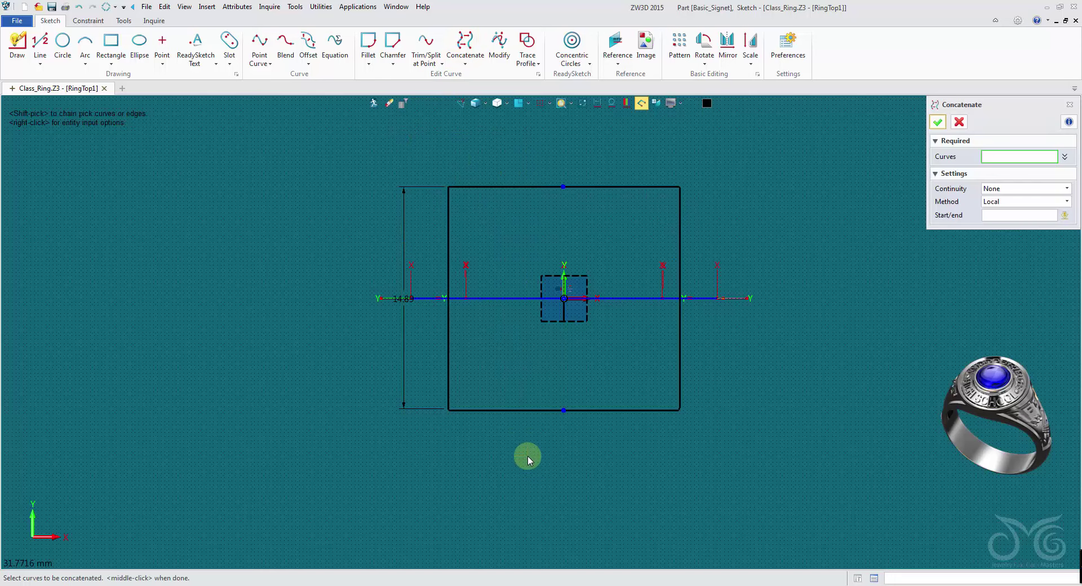
{"action": "left_click", "coordinate": [939, 123]}
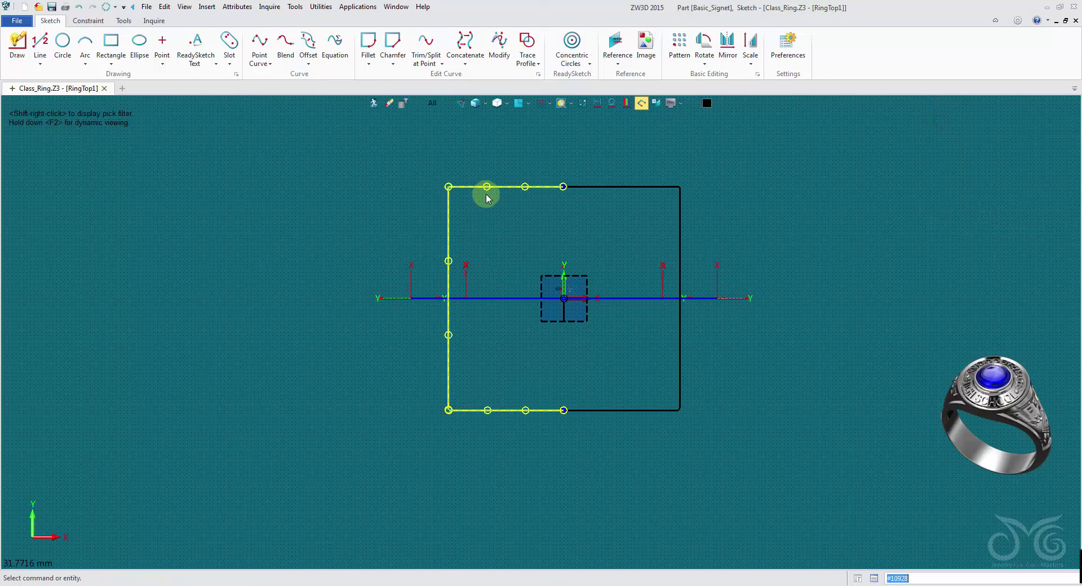
{"action": "left_click", "coordinate": [373, 102]}
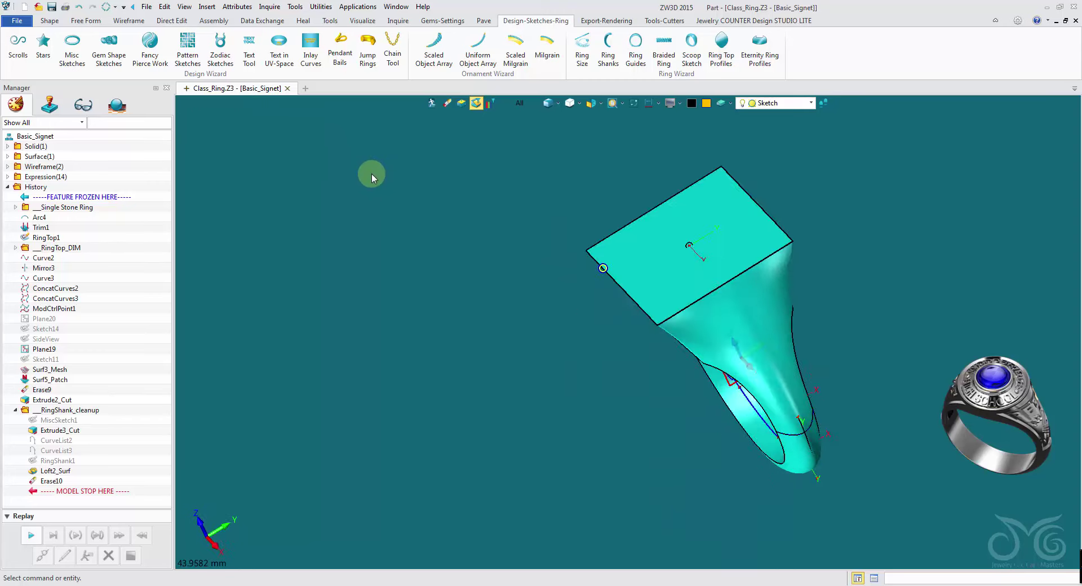
- Undo the rectangular outline edits back to the circular ring top and return to the part
{"action": "left_click", "coordinate": [78, 8]}
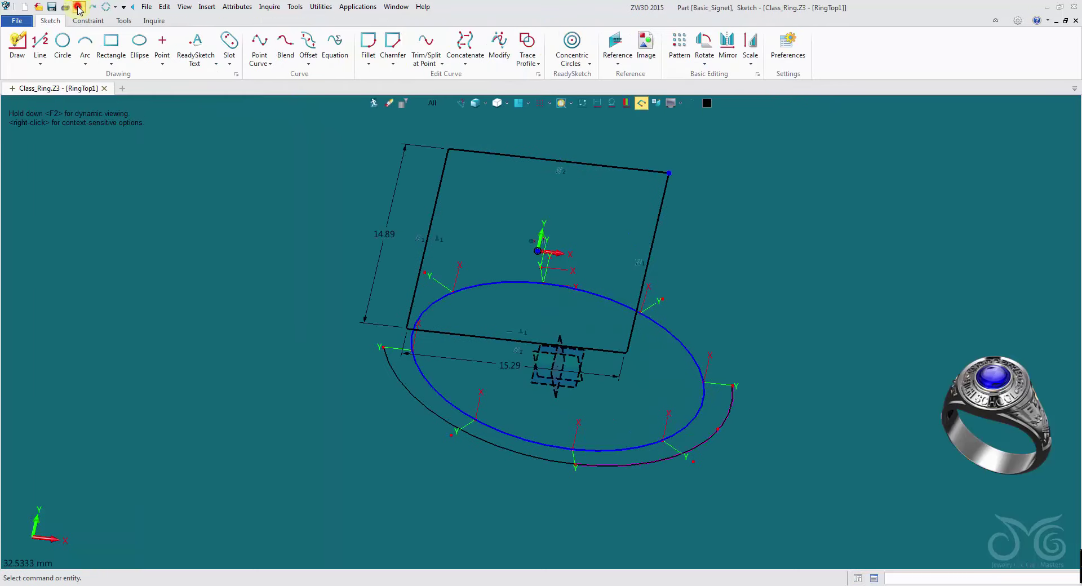
{"action": "left_click", "coordinate": [78, 8]}
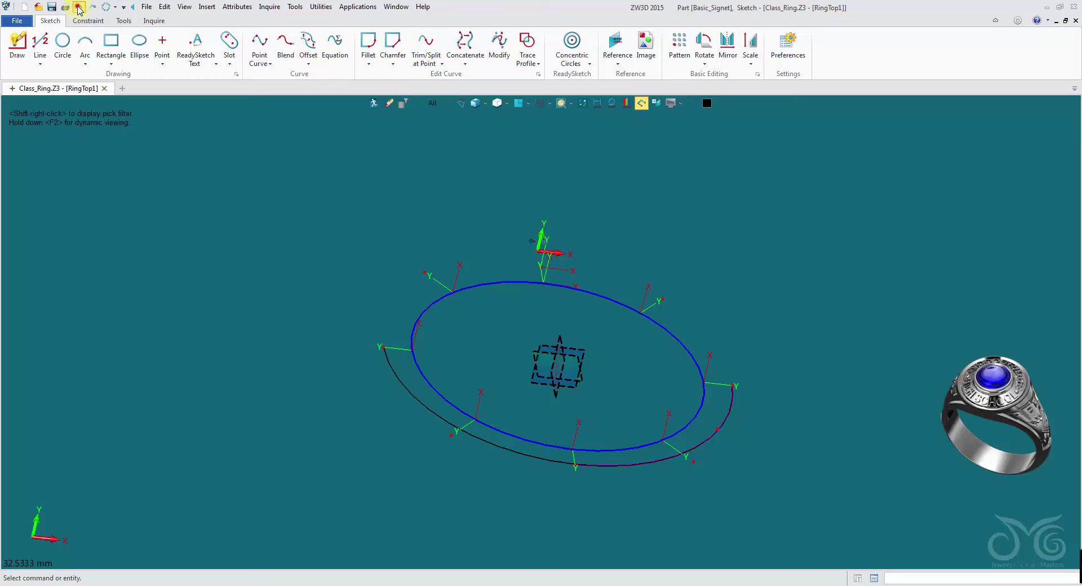
{"action": "left_click", "coordinate": [79, 8]}
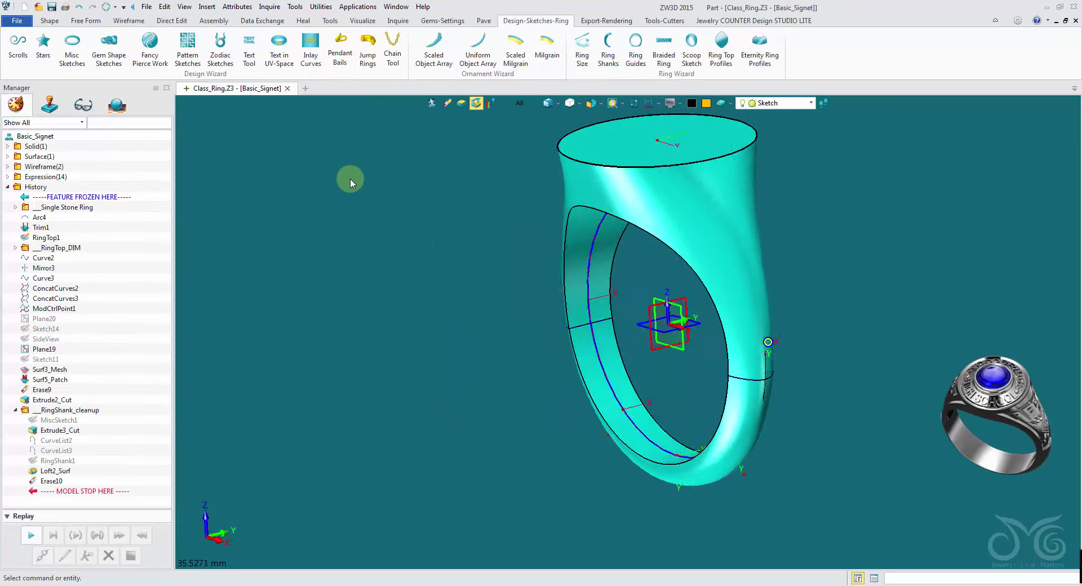
- Set the part's SideArcRadius driving parameter to 250 and apply it to the ring
{"action": "left_click", "coordinate": [238, 7]}
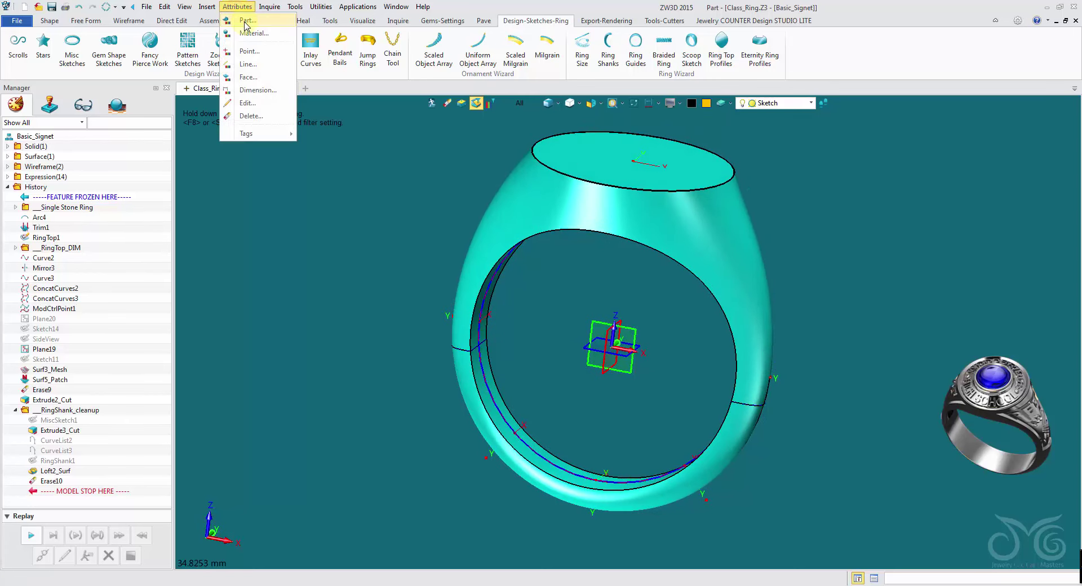
{"action": "left_click", "coordinate": [246, 21]}
{"action": "left_click", "coordinate": [352, 121]}
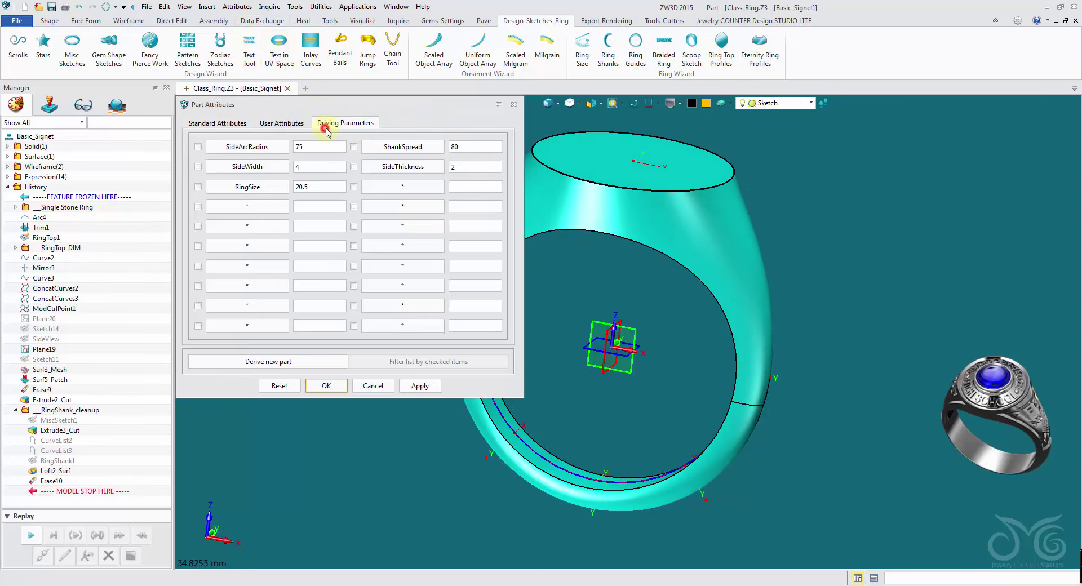
{"action": "left_click_drag", "start_coordinate": [385, 104], "coordinate": [294, 101]}
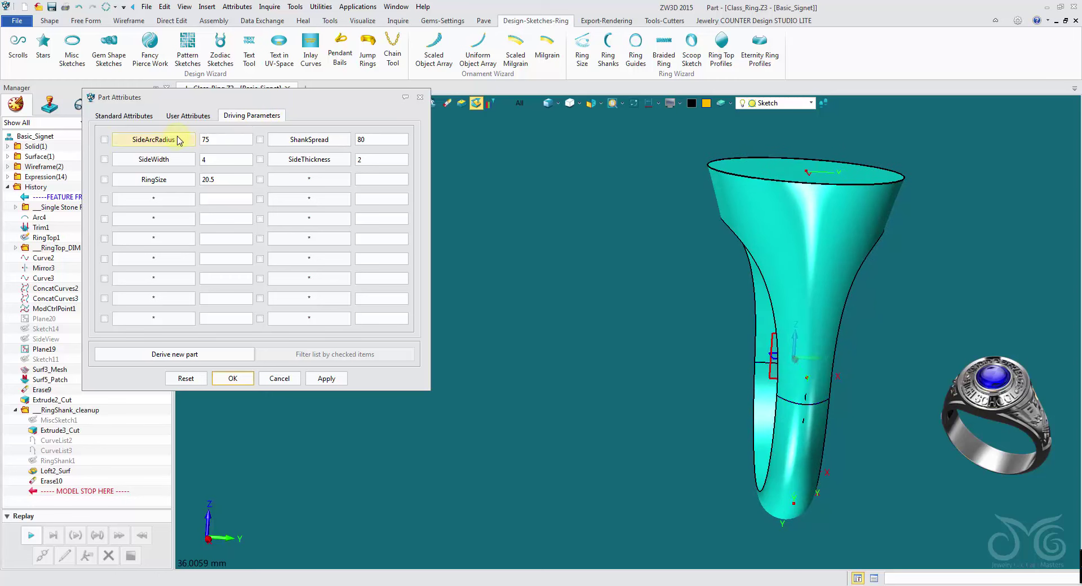
{"action": "left_click", "coordinate": [330, 377]}
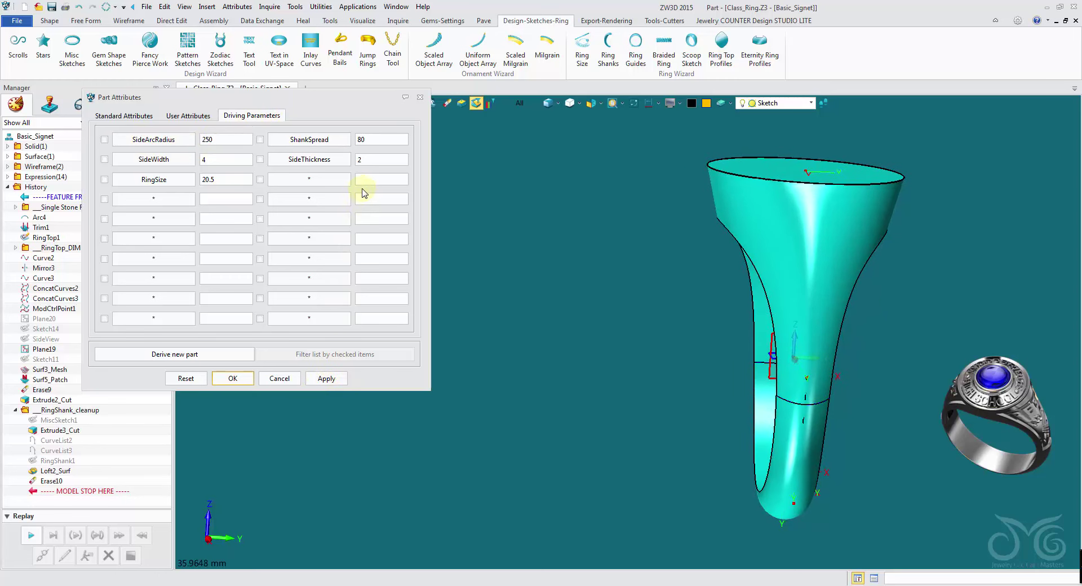
- Set the SideWidth driving parameter to 6, apply it and close the part attributes
{"action": "double_click", "coordinate": [236, 161]}
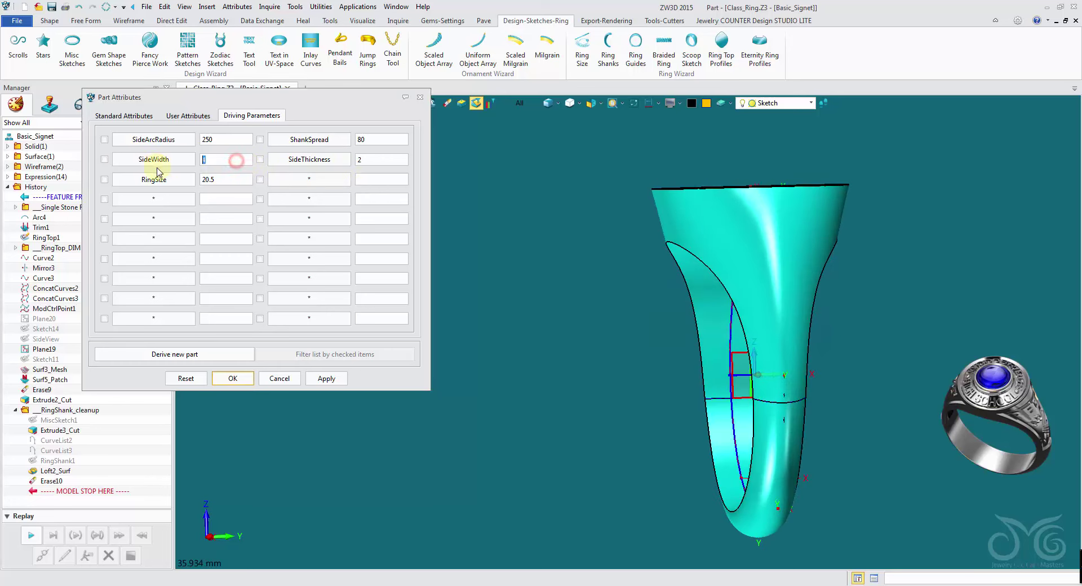
{"action": "left_click", "coordinate": [326, 381]}
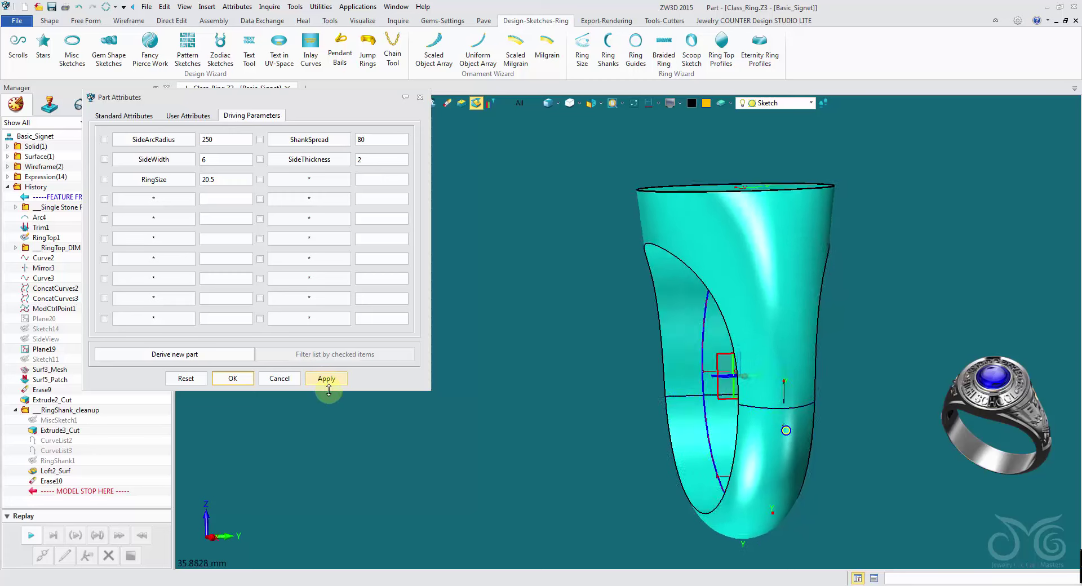
{"action": "left_click", "coordinate": [234, 379]}
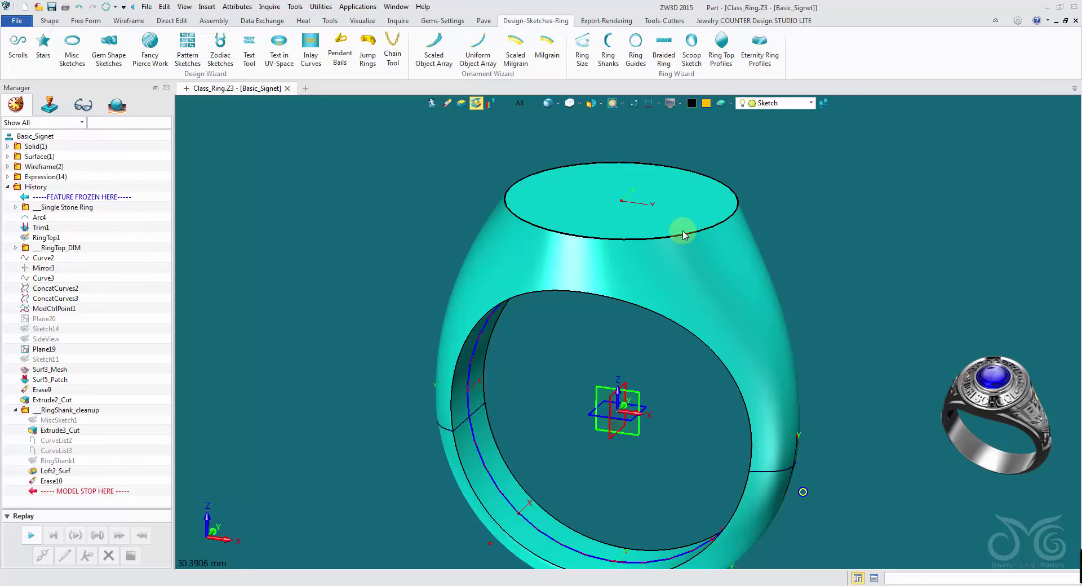
- Show the dimensions of RingSketch from the Single Stone Ring folder on the model
{"action": "mouse_move", "coordinate": [683, 231]}
{"action": "right_mouse_down"}
{"action": "mouse_move", "coordinate": [726, 200]}
{"action": "mouse_move", "coordinate": [577, 164]}
{"action": "right_mouse_up"}
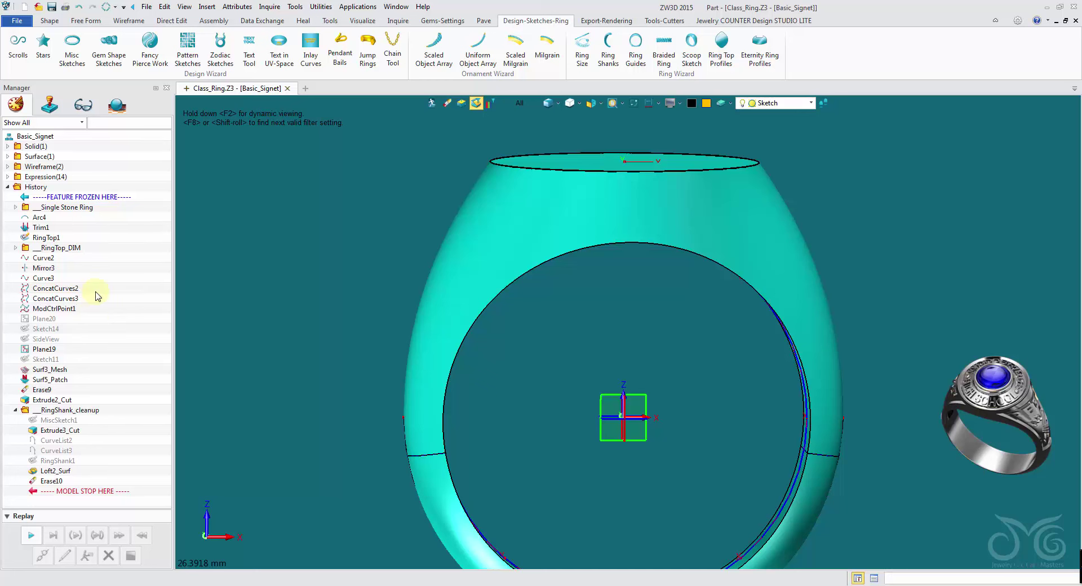
{"action": "left_click", "coordinate": [15, 208]}
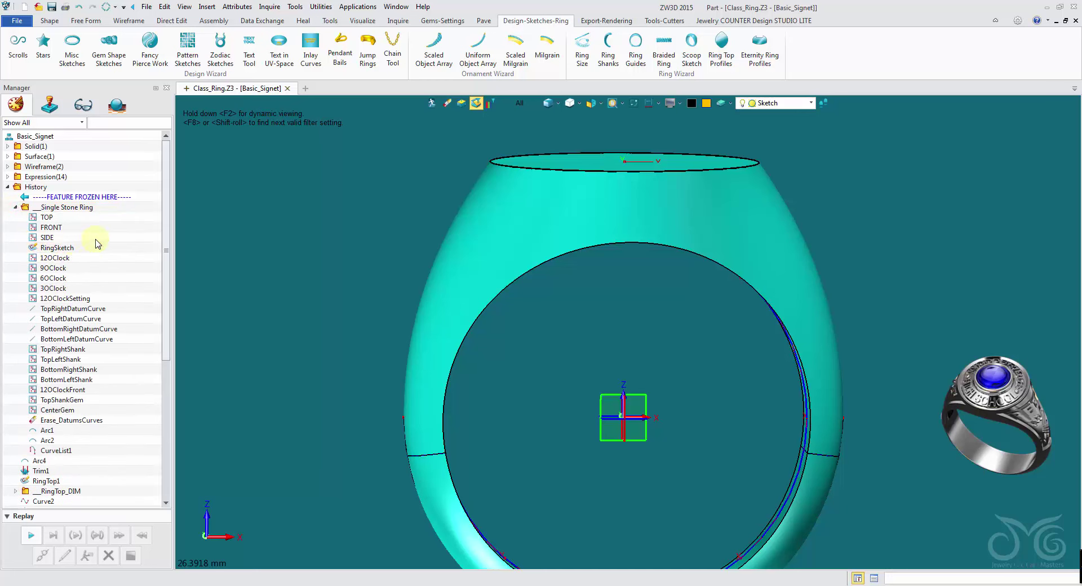
{"action": "right_click", "coordinate": [66, 252]}
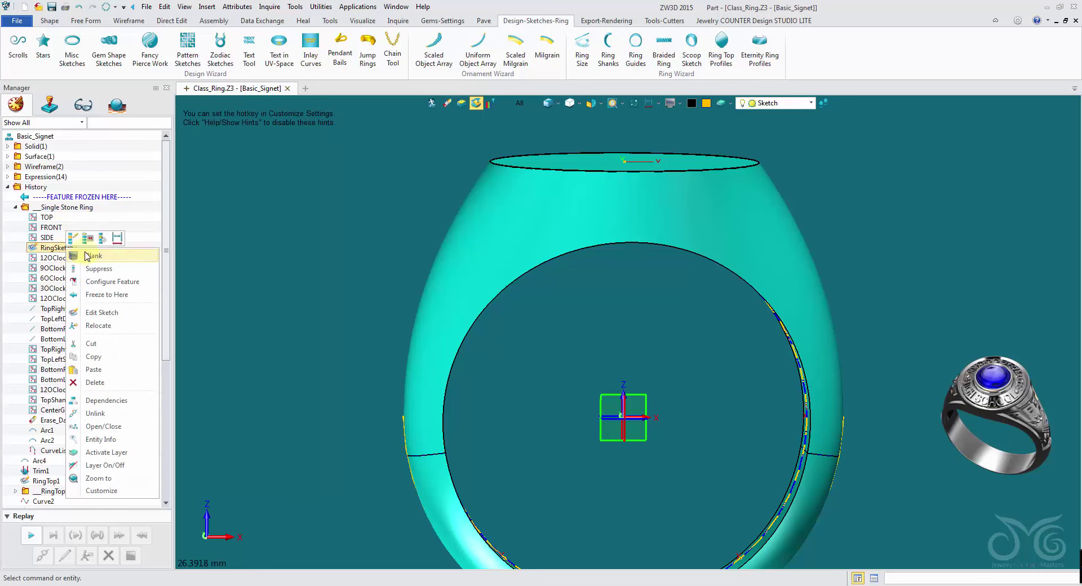
{"action": "left_click", "coordinate": [116, 240]}
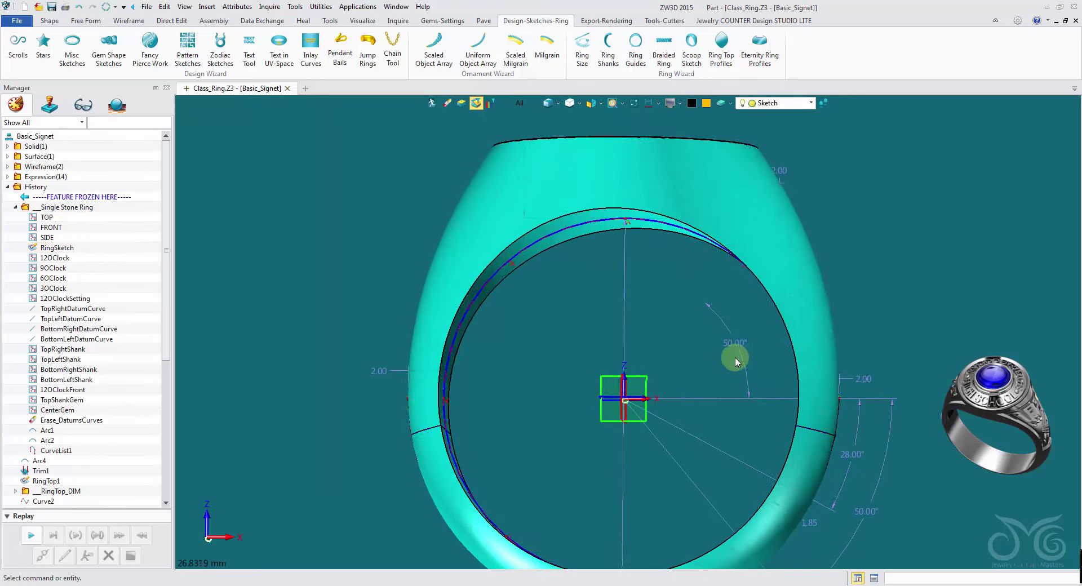
{"action": "middle_click_drag", "start_coordinate": [713, 382], "coordinate": [669, 312]}
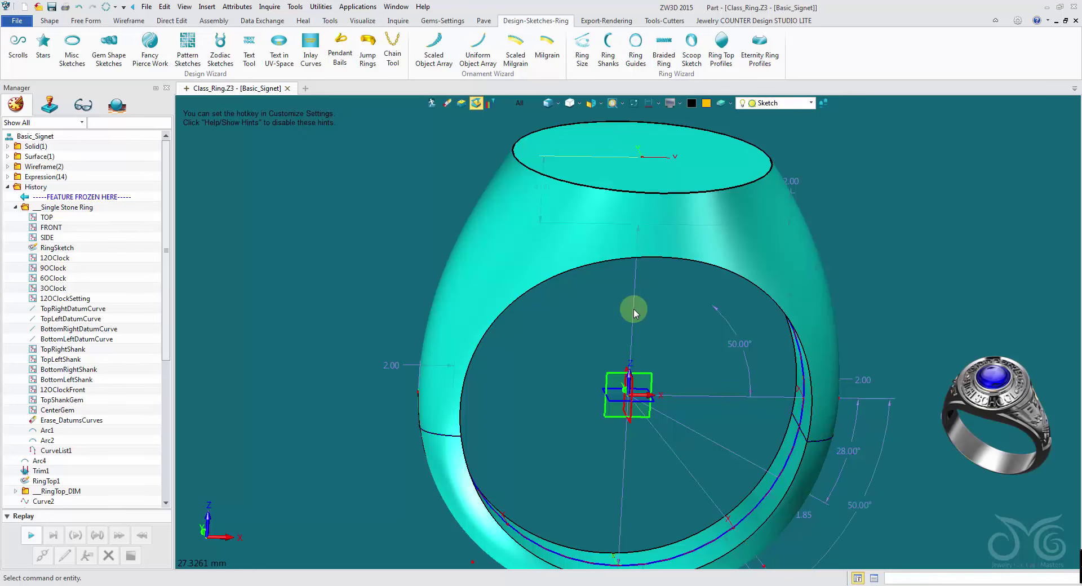
{"action": "mouse_move", "coordinate": [713, 414]}
{"action": "middle_mouse_down"}
{"action": "mouse_move", "coordinate": [689, 343]}
{"action": "mouse_move", "coordinate": [619, 256]}
{"action": "middle_mouse_up"}
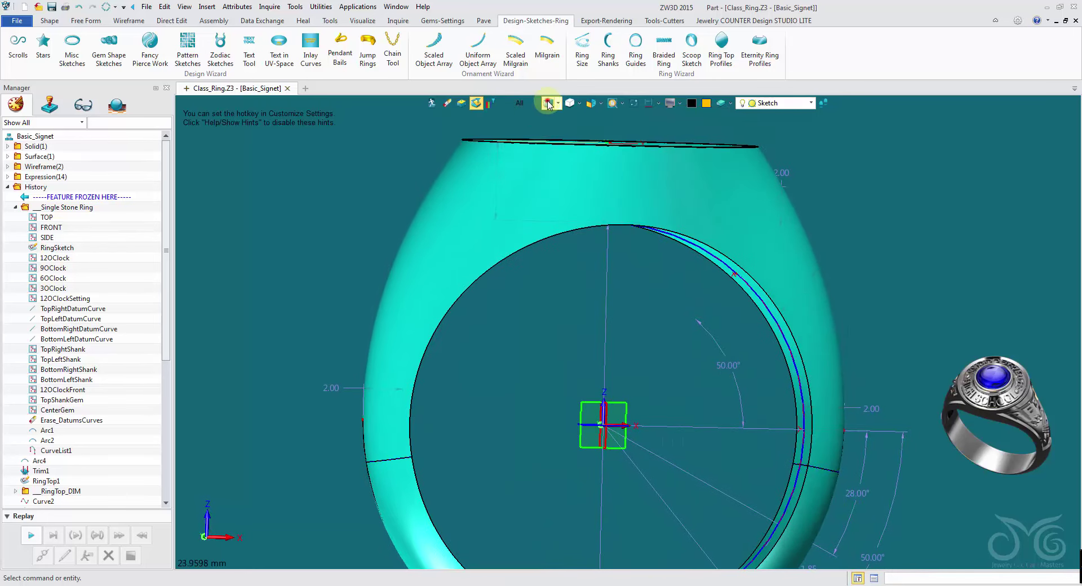
- Switch to wireframe, open the ring top's height dimension for editing, accept it at 4 mm and return to shaded display
{"action": "left_click", "coordinate": [549, 104]}
{"action": "middle_click_drag", "start_coordinate": [552, 121], "coordinate": [637, 216]}
{"action": "mouse_move", "coordinate": [539, 260]}
{"action": "middle_mouse_down"}
{"action": "mouse_move", "coordinate": [500, 295]}
{"action": "mouse_move", "coordinate": [459, 295]}
{"action": "mouse_move", "coordinate": [582, 235]}
{"action": "mouse_move", "coordinate": [464, 293]}
{"action": "mouse_move", "coordinate": [551, 247]}
{"action": "mouse_move", "coordinate": [575, 217]}
{"action": "mouse_move", "coordinate": [464, 287]}
{"action": "mouse_move", "coordinate": [477, 295]}
{"action": "middle_mouse_up"}
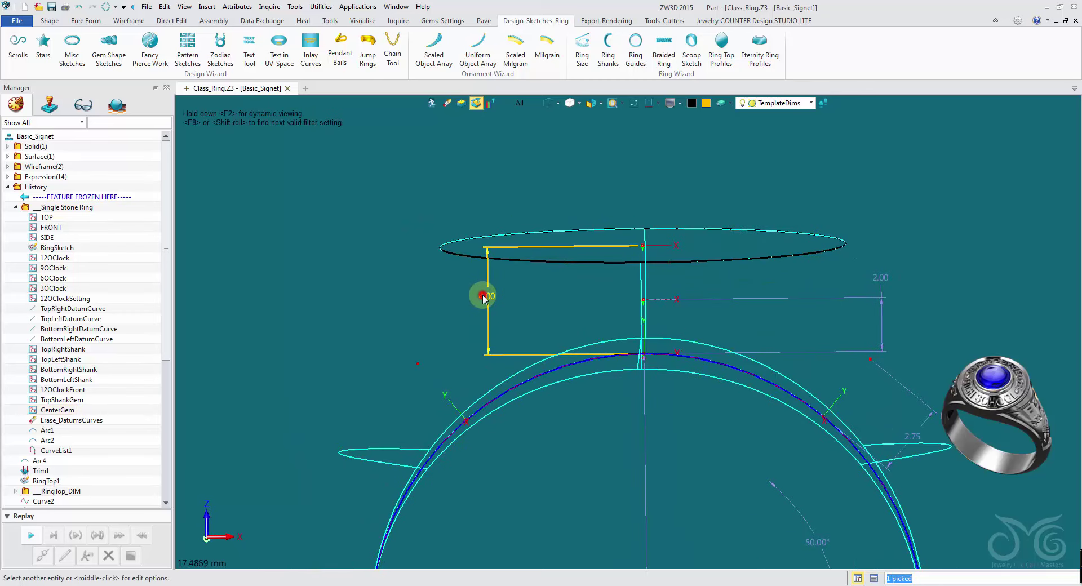
{"action": "double_click", "coordinate": [484, 297]}
{"action": "left_click_drag", "start_coordinate": [508, 302], "coordinate": [323, 275]}
{"action": "mouse_move", "coordinate": [321, 271]}
{"action": "middle_mouse_down"}
{"action": "mouse_move", "coordinate": [344, 286]}
{"action": "mouse_move", "coordinate": [326, 278]}
{"action": "middle_mouse_up"}
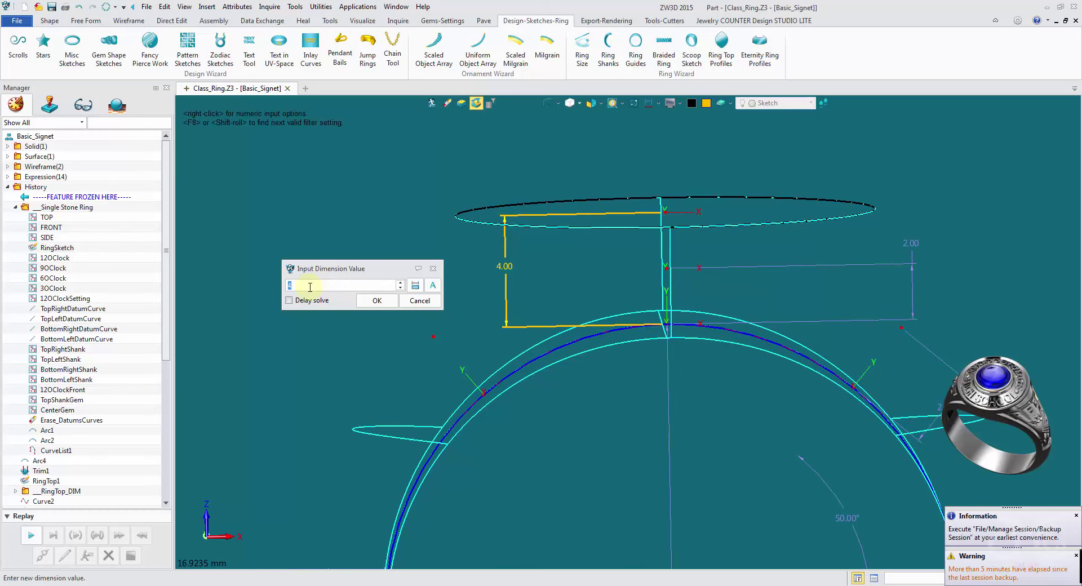
{"action": "left_click", "coordinate": [377, 301]}
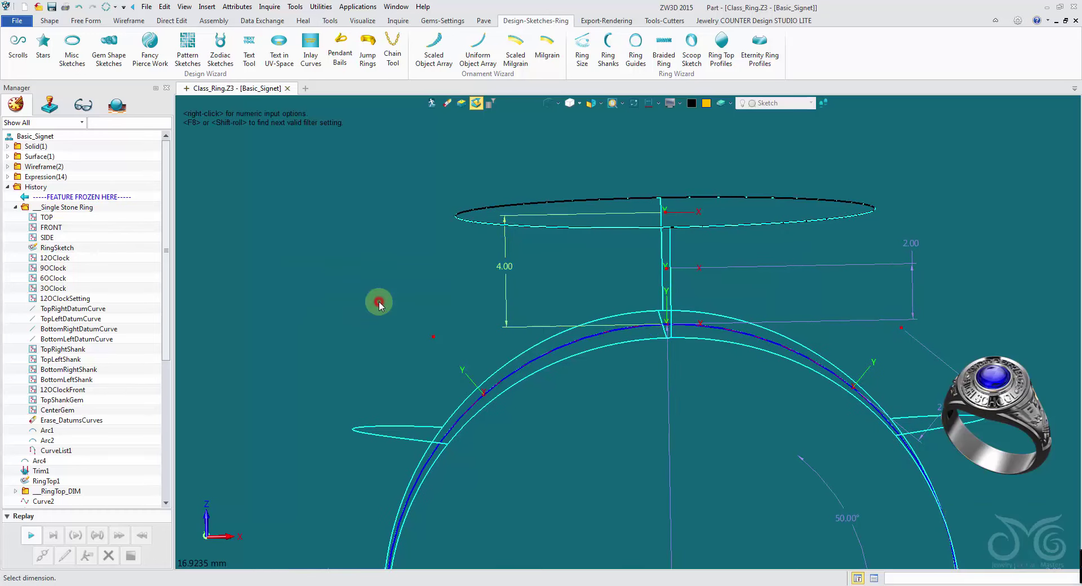
{"action": "left_click", "coordinate": [548, 102]}
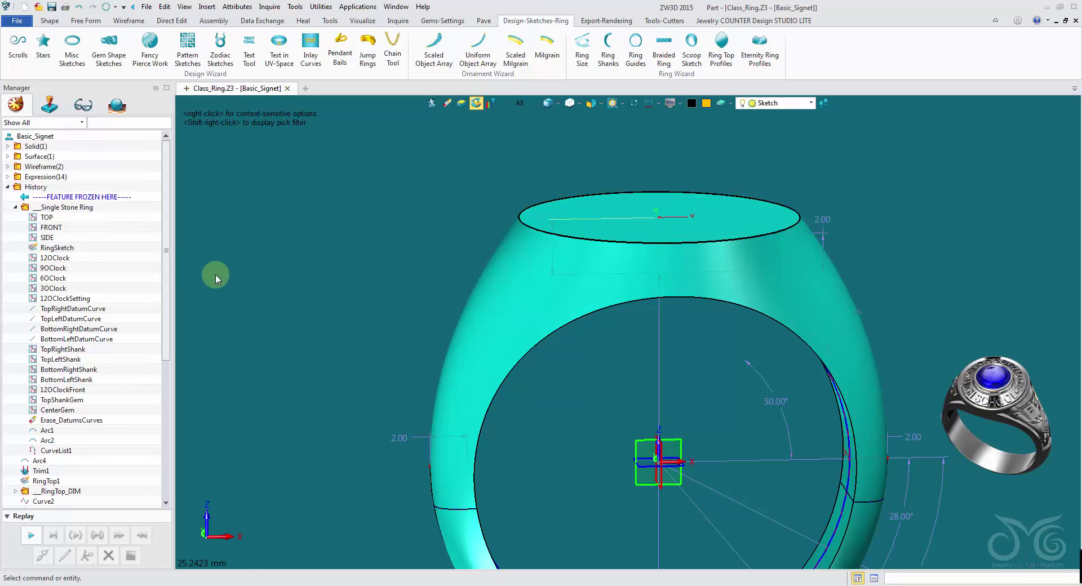
- Hide the RingSketch dimensions and collapse the Single Stone Ring folder
{"action": "right_click", "coordinate": [61, 249]}
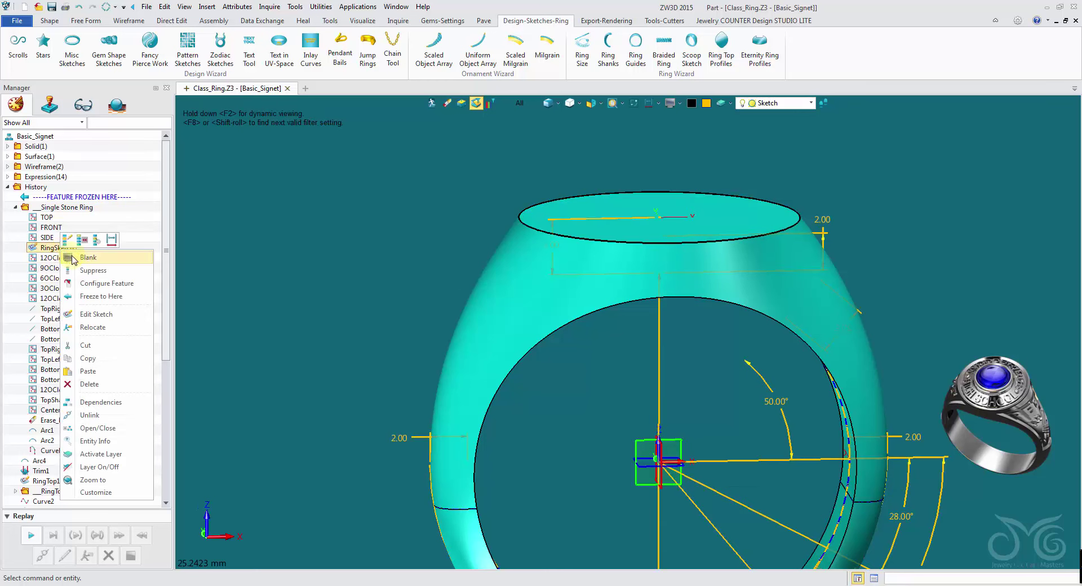
{"action": "left_click", "coordinate": [88, 257]}
{"action": "left_click", "coordinate": [16, 208]}
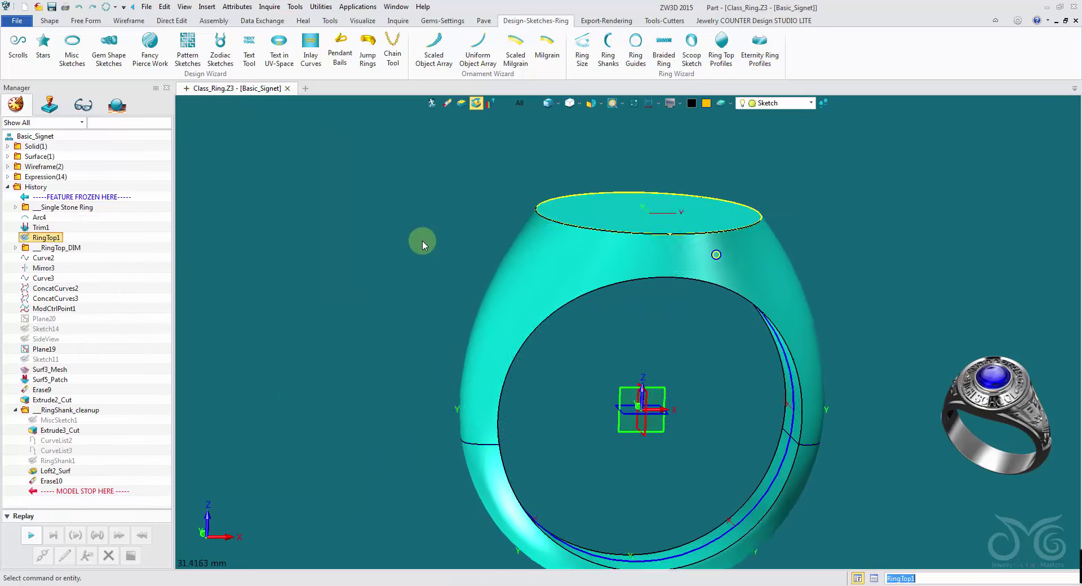
- Place a round Halo Template at the centre of the ring's top face with an elevation of 2
{"action": "right_click_drag", "start_coordinate": [422, 241], "coordinate": [421, 253]}
{"action": "scroll", "coordinate": [428, 255], "scroll_direction": "up", "scroll_amount": 3}
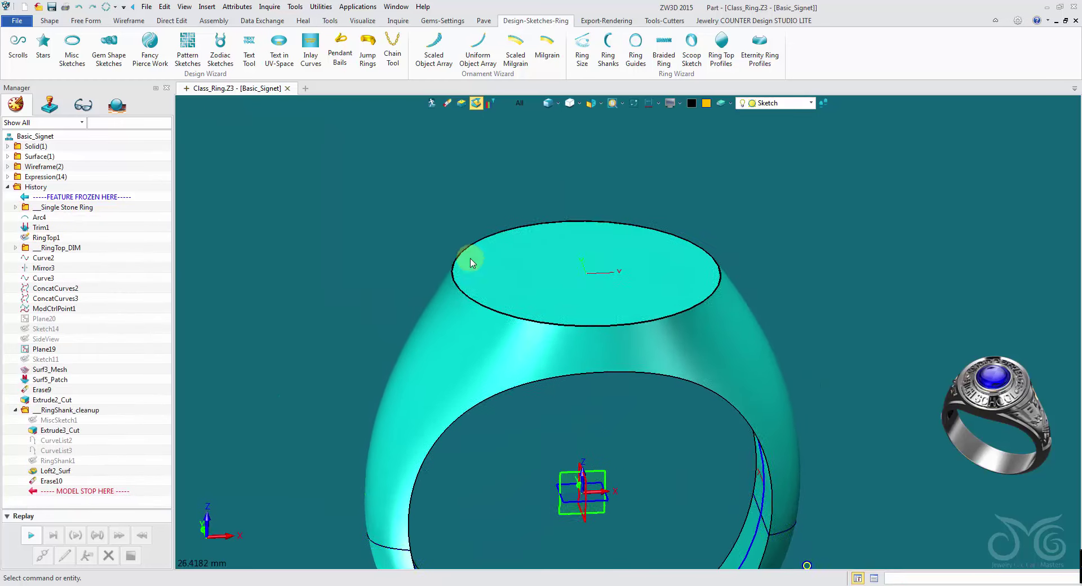
{"action": "middle_click_drag", "start_coordinate": [647, 212], "coordinate": [697, 264]}
{"action": "middle_click_drag", "start_coordinate": [561, 257], "coordinate": [709, 237]}
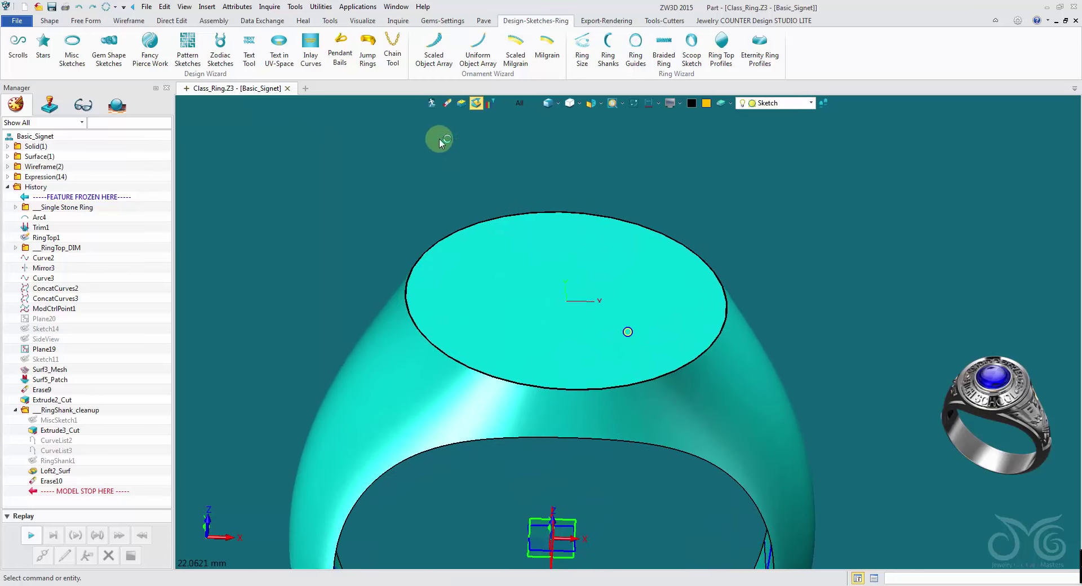
{"action": "left_click", "coordinate": [443, 21]}
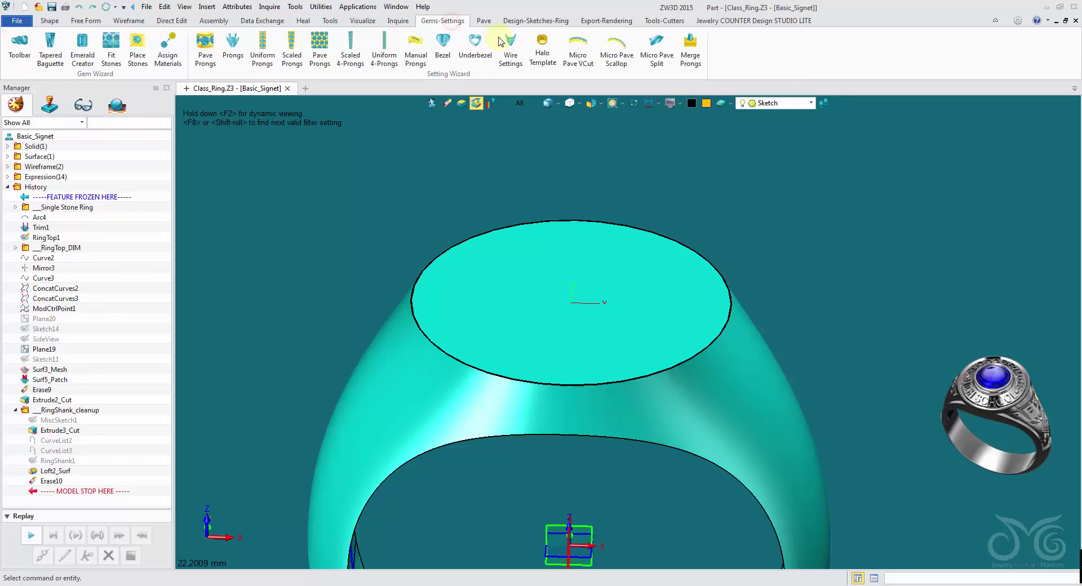
{"action": "left_click", "coordinate": [541, 57]}
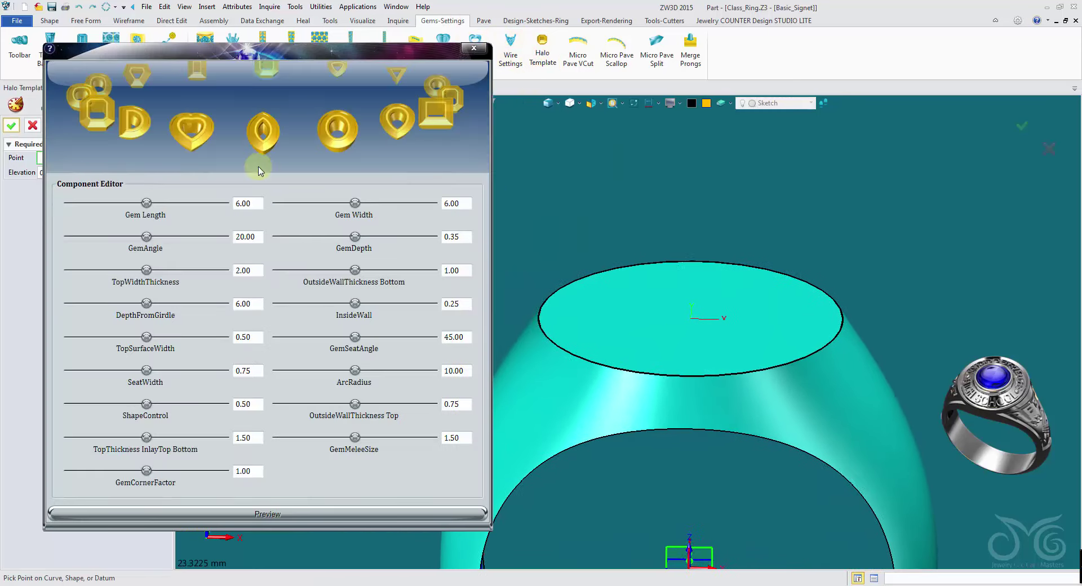
{"action": "left_click", "coordinate": [100, 123]}
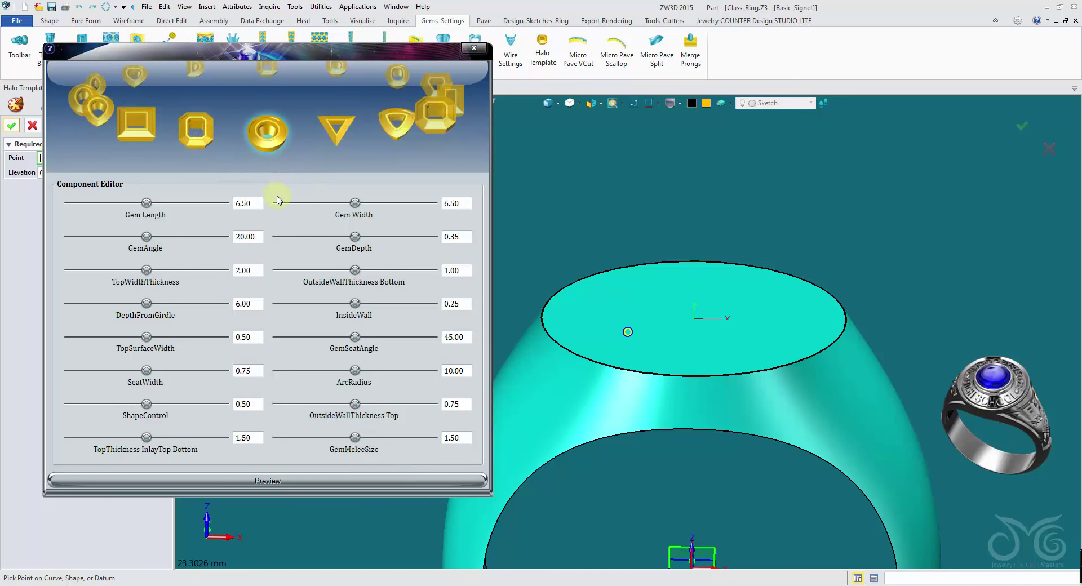
{"action": "left_click_drag", "start_coordinate": [141, 68], "coordinate": [189, 72]}
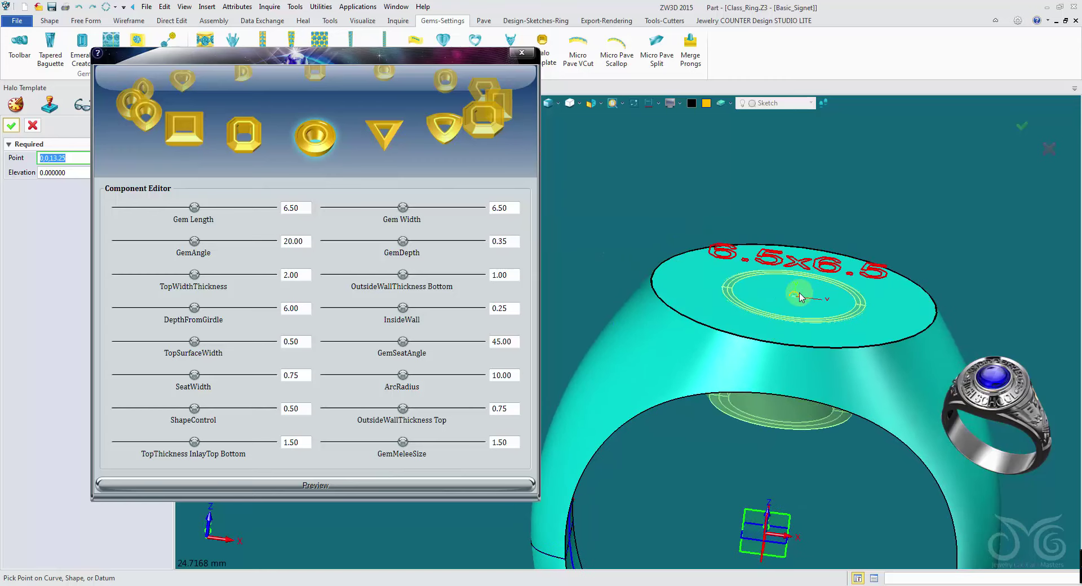
{"action": "left_click", "coordinate": [800, 297]}
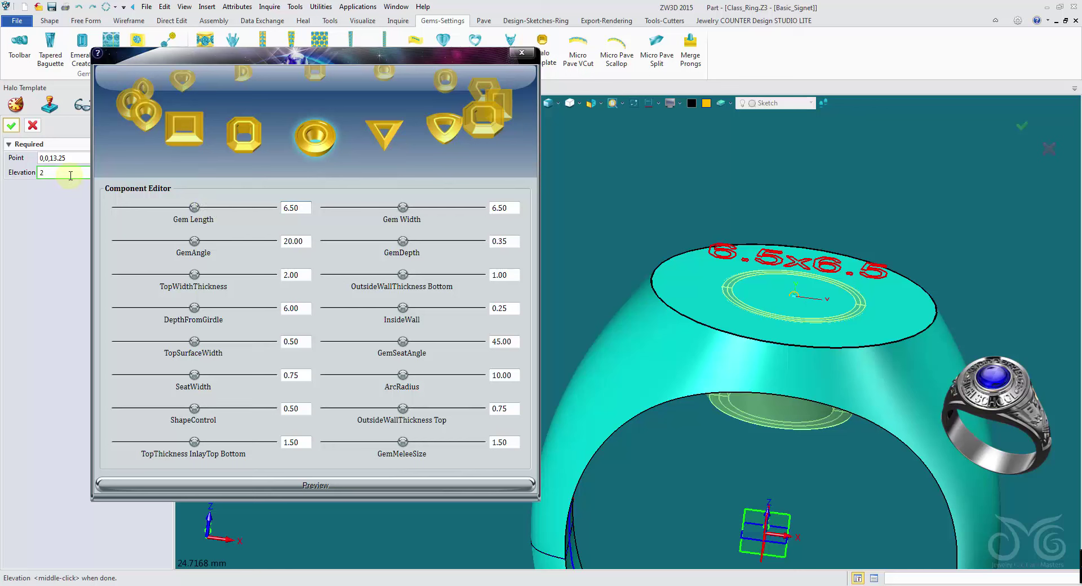
{"action": "key", "text": "Return"}
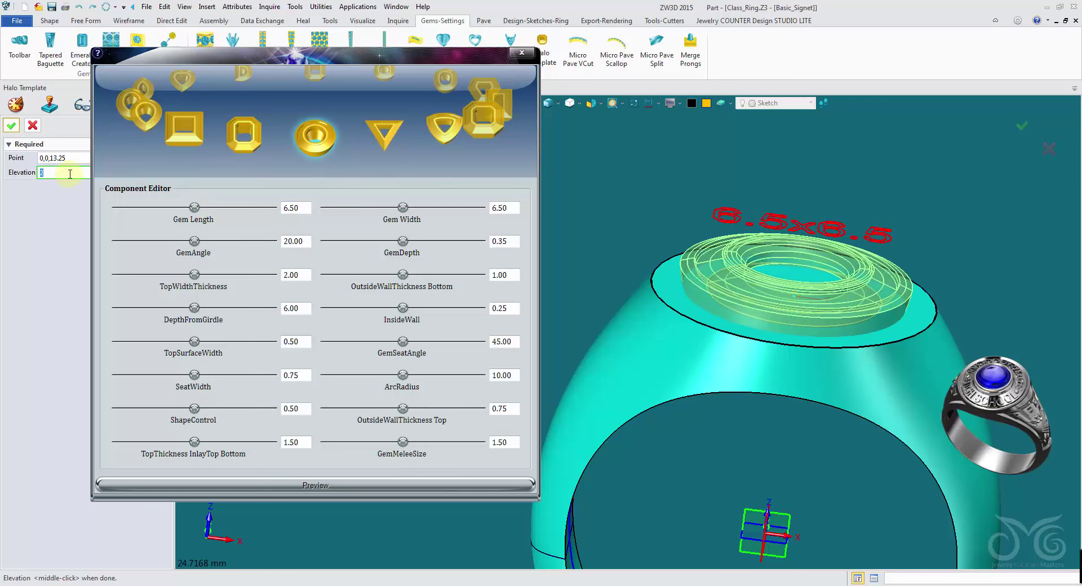
- Set the halo's GemMeleeSize to 2 and its gem length and width to 9, preview it and create the halo
{"action": "left_click", "coordinate": [306, 208]}
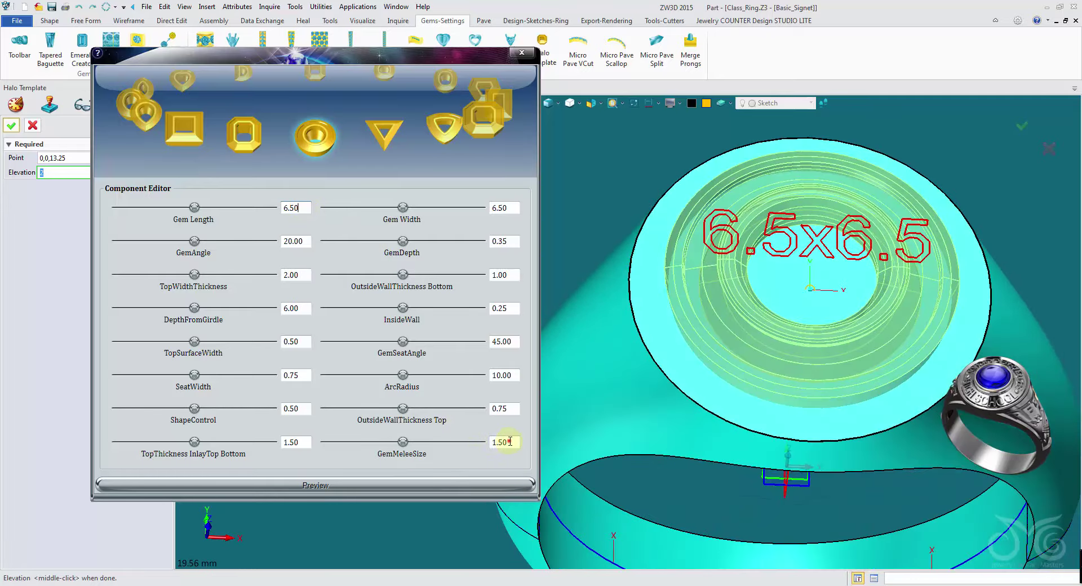
{"action": "type", "text": "2"}
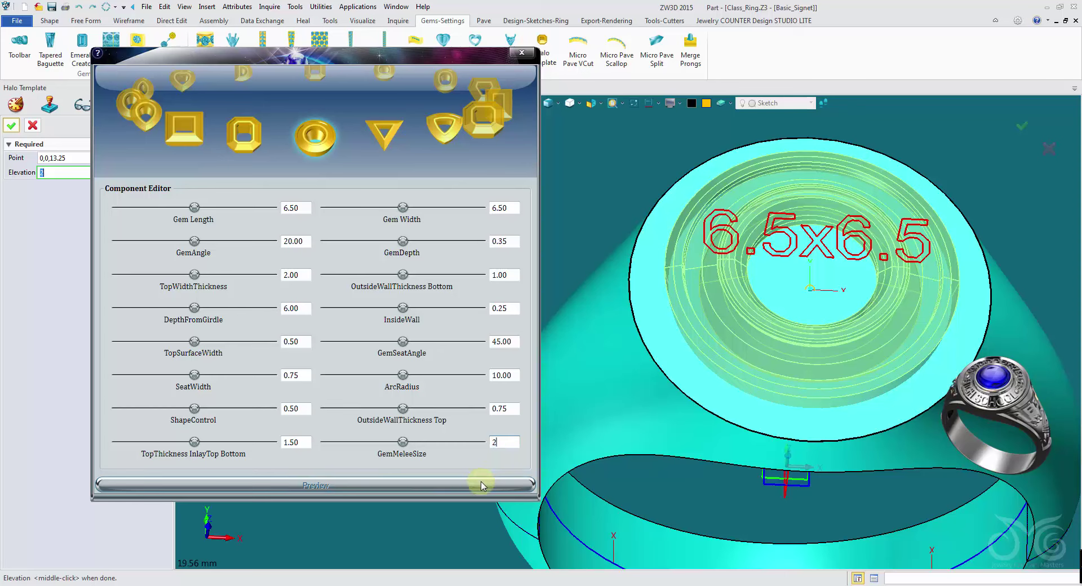
{"action": "left_click", "coordinate": [484, 484]}
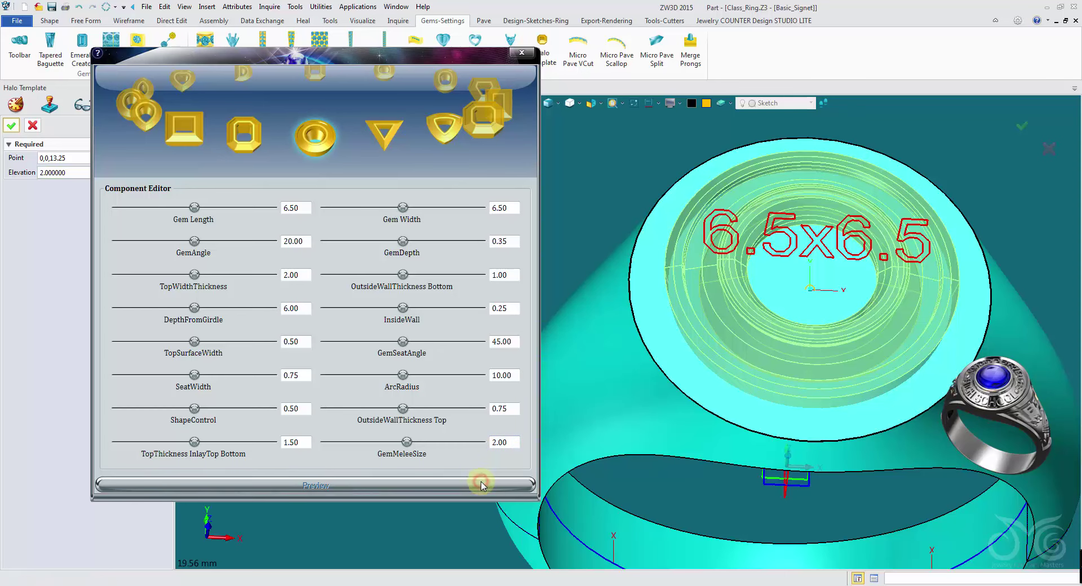
{"action": "left_click", "coordinate": [309, 213]}
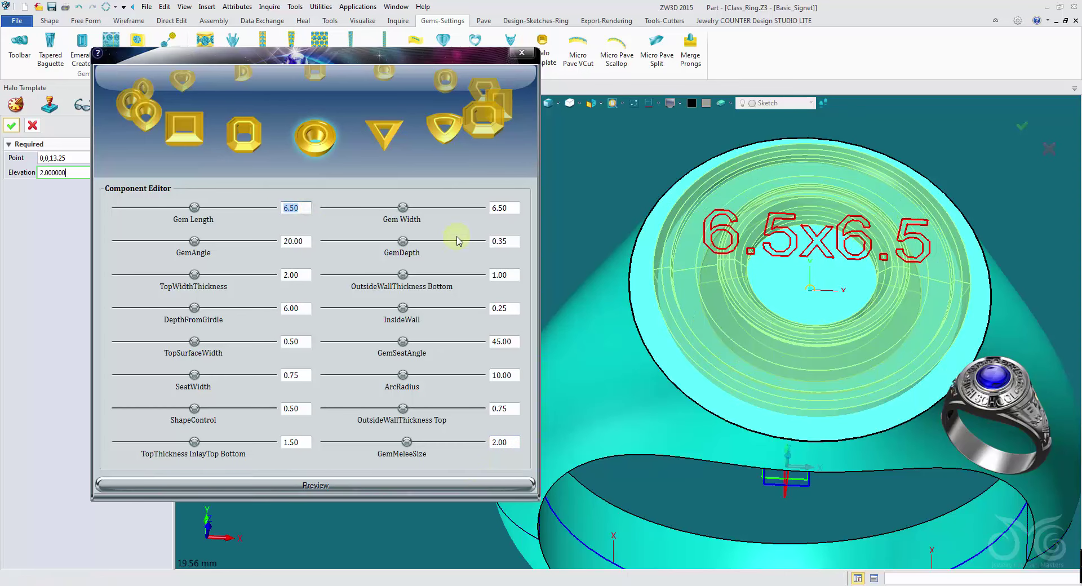
{"action": "type", "text": "9"}
{"action": "left_click", "coordinate": [427, 493]}
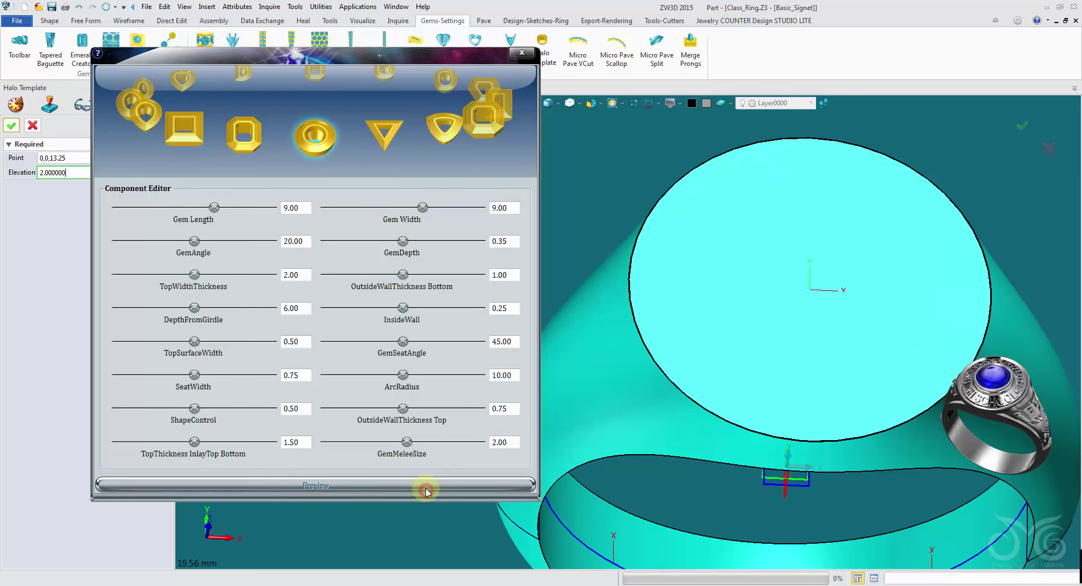
{"action": "left_click", "coordinate": [16, 126]}
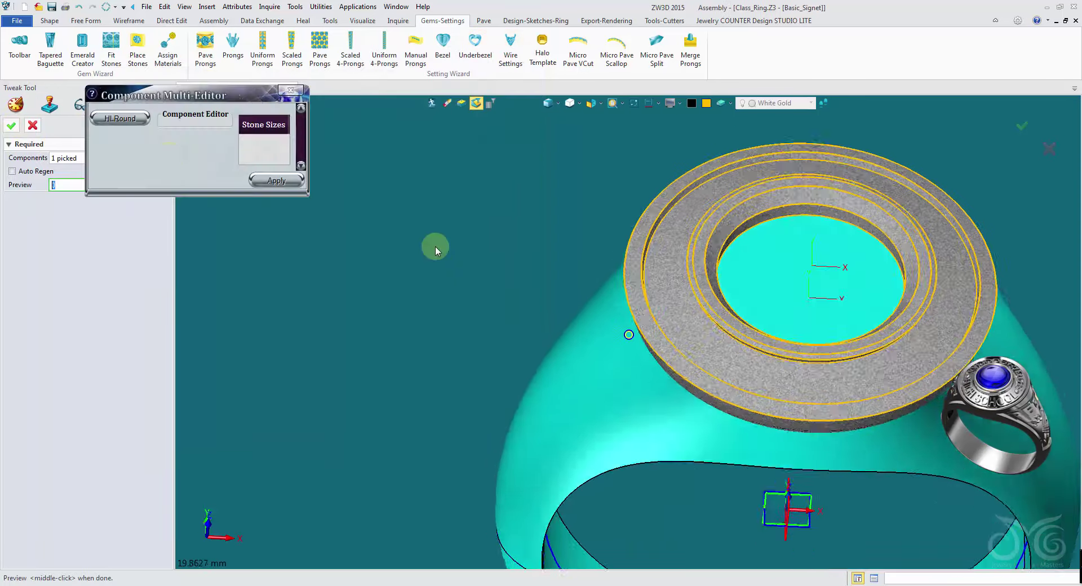
- Close the component editor, examine the halo from several angles and undo its placement
{"action": "right_click_drag", "start_coordinate": [436, 247], "coordinate": [433, 225]}
{"action": "left_click", "coordinate": [32, 126]}
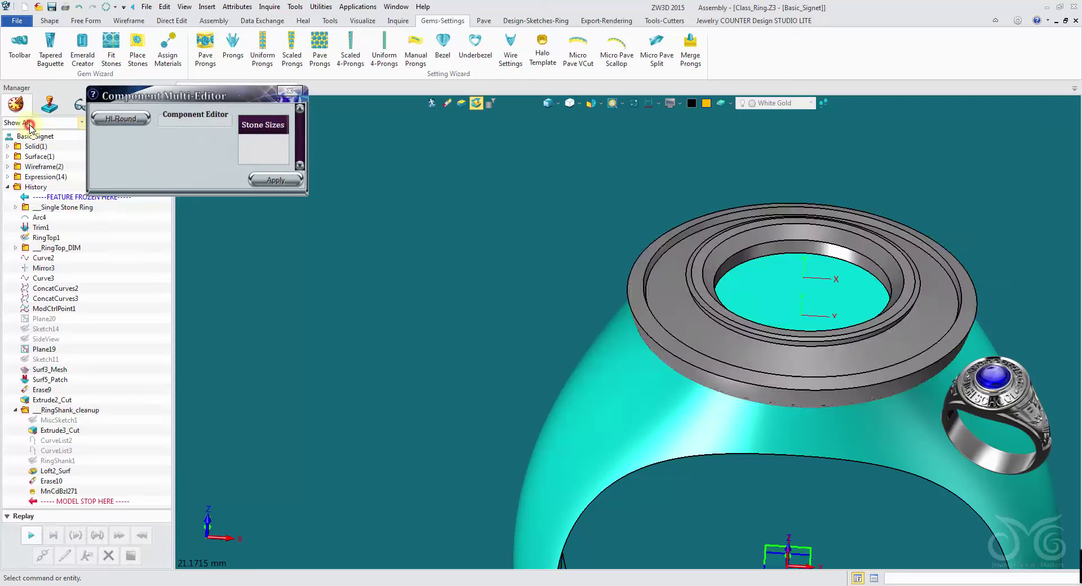
{"action": "right_click_drag", "start_coordinate": [361, 349], "coordinate": [361, 293]}
{"action": "right_click_drag", "start_coordinate": [749, 363], "coordinate": [546, 380]}
{"action": "scroll", "coordinate": [649, 476], "scroll_direction": "up", "scroll_amount": 4}
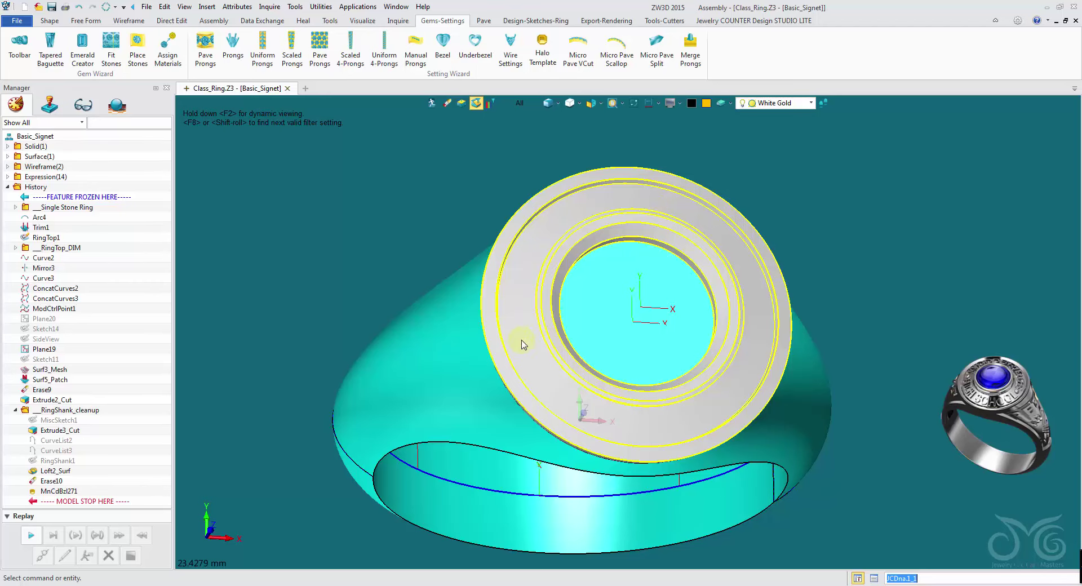
{"action": "mouse_move", "coordinate": [523, 344]}
{"action": "right_mouse_down"}
{"action": "mouse_move", "coordinate": [879, 272]}
{"action": "mouse_move", "coordinate": [868, 277]}
{"action": "mouse_move", "coordinate": [908, 237]}
{"action": "mouse_move", "coordinate": [917, 242]}
{"action": "mouse_move", "coordinate": [900, 259]}
{"action": "mouse_move", "coordinate": [645, 335]}
{"action": "right_mouse_up"}
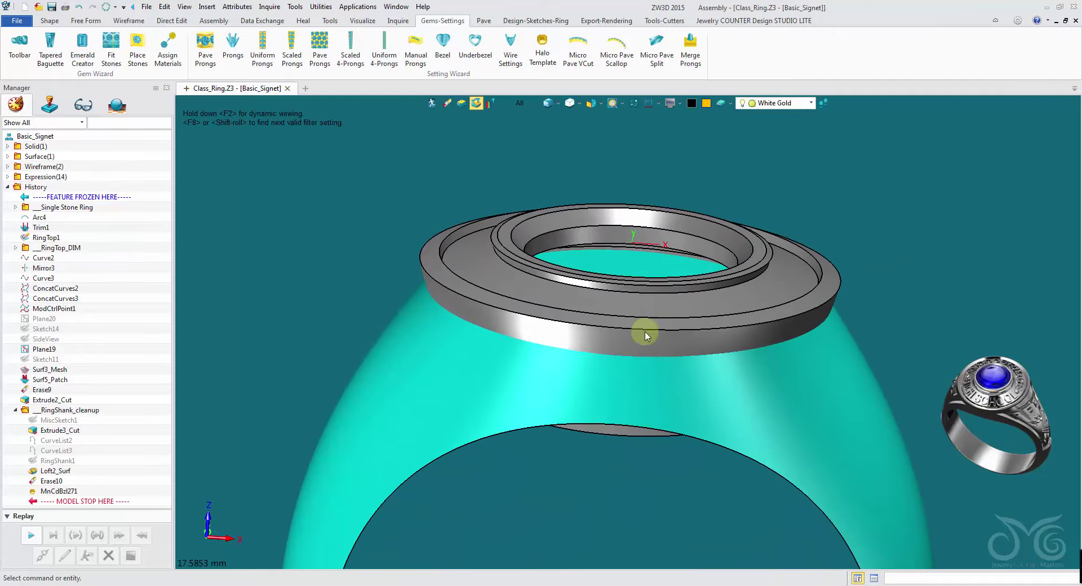
{"action": "left_click", "coordinate": [79, 9]}
- Start a new datum plane parallel to the XZ plane with an offset of 0
{"action": "scroll", "coordinate": [311, 165], "scroll_direction": "down", "scroll_amount": 3}
{"action": "right_click_drag", "start_coordinate": [312, 166], "coordinate": [298, 186]}
{"action": "right_click", "coordinate": [299, 187]}
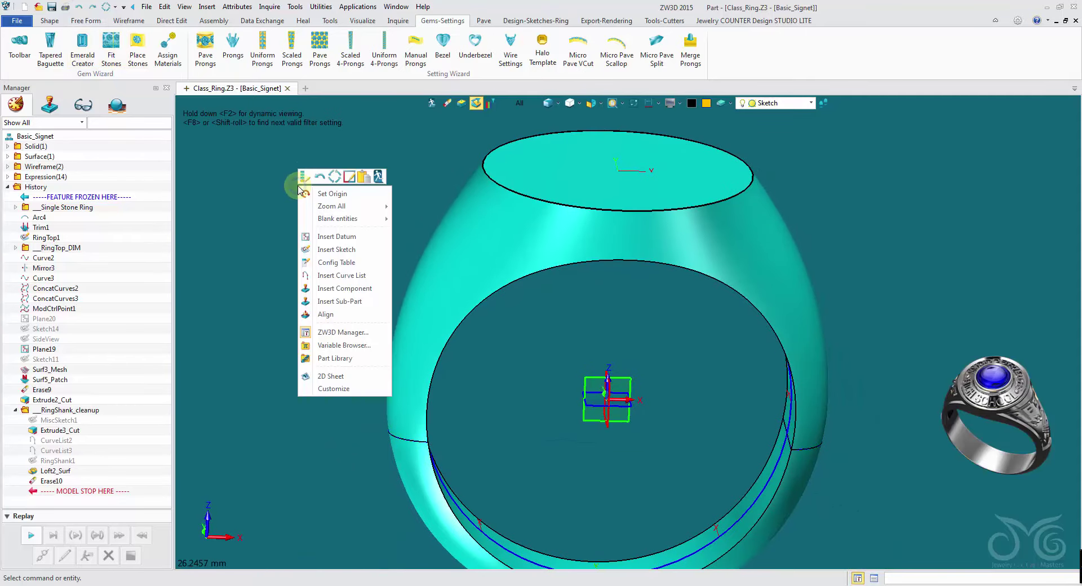
{"action": "left_click", "coordinate": [333, 239]}
{"action": "right_click_drag", "start_coordinate": [319, 246], "coordinate": [341, 277]}
{"action": "scroll", "coordinate": [340, 277], "scroll_direction": "up", "scroll_amount": 1}
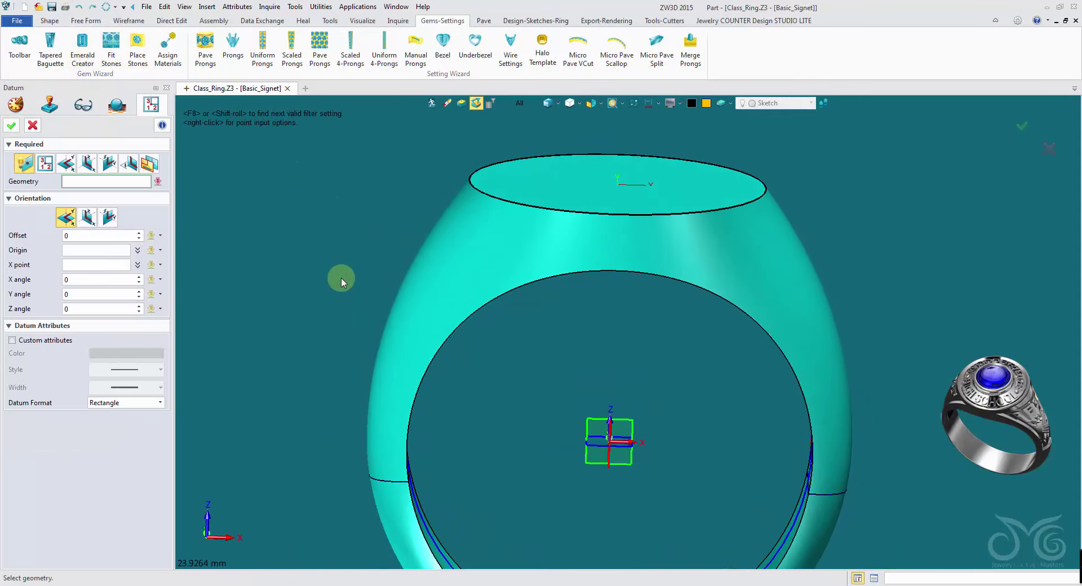
{"action": "left_click", "coordinate": [88, 169]}
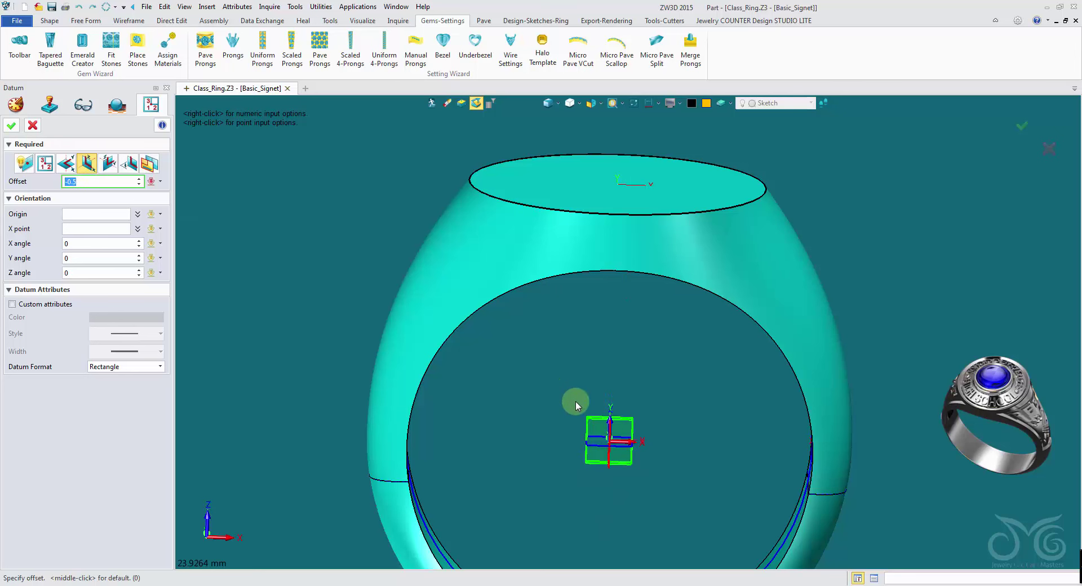
{"action": "right_click_drag", "start_coordinate": [575, 405], "coordinate": [563, 449]}
{"action": "middle_click", "coordinate": [568, 424]}
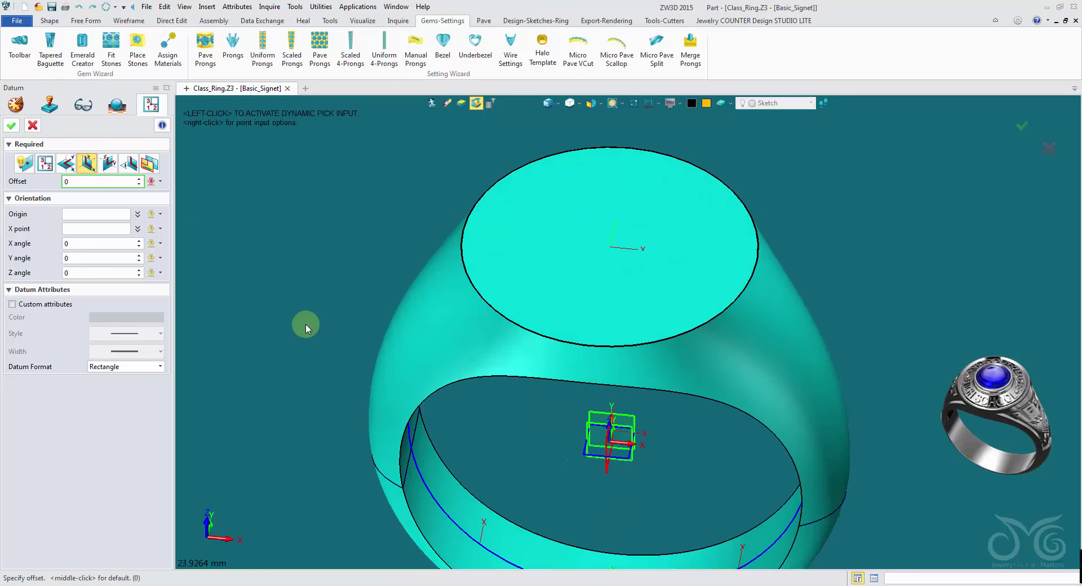
- Set the datum's origin to the centre of the ring's top face and create it in the X-Y axes format
{"action": "left_click", "coordinate": [91, 213]}
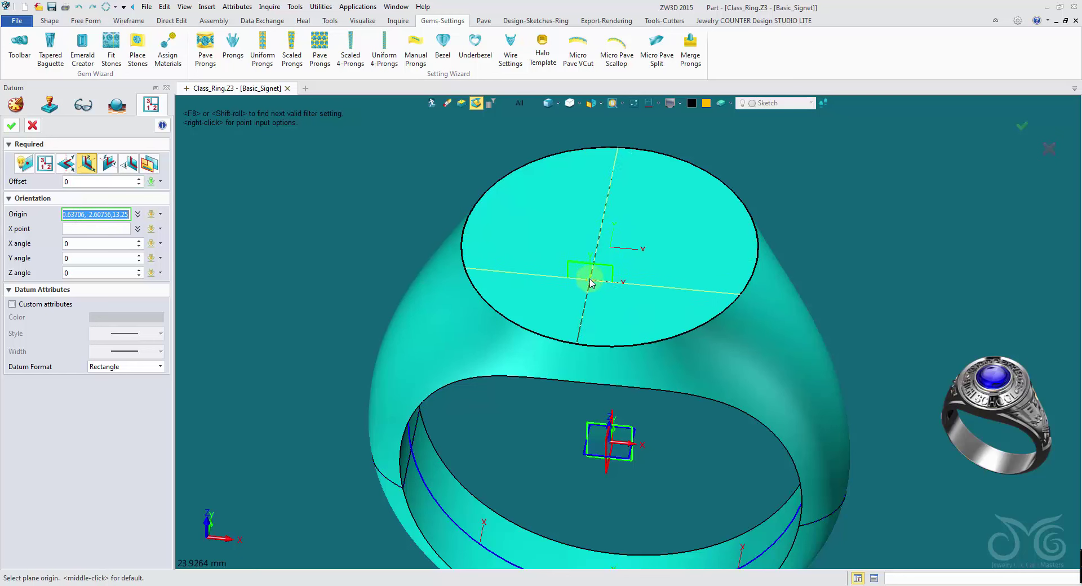
{"action": "left_click", "coordinate": [612, 245]}
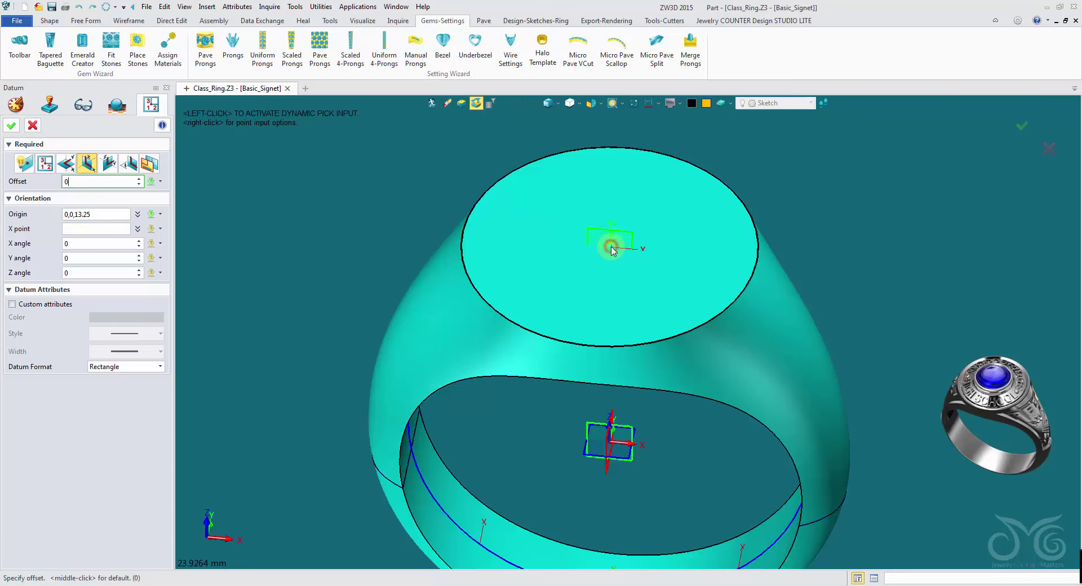
{"action": "left_click", "coordinate": [136, 367]}
{"action": "left_click", "coordinate": [136, 378]}
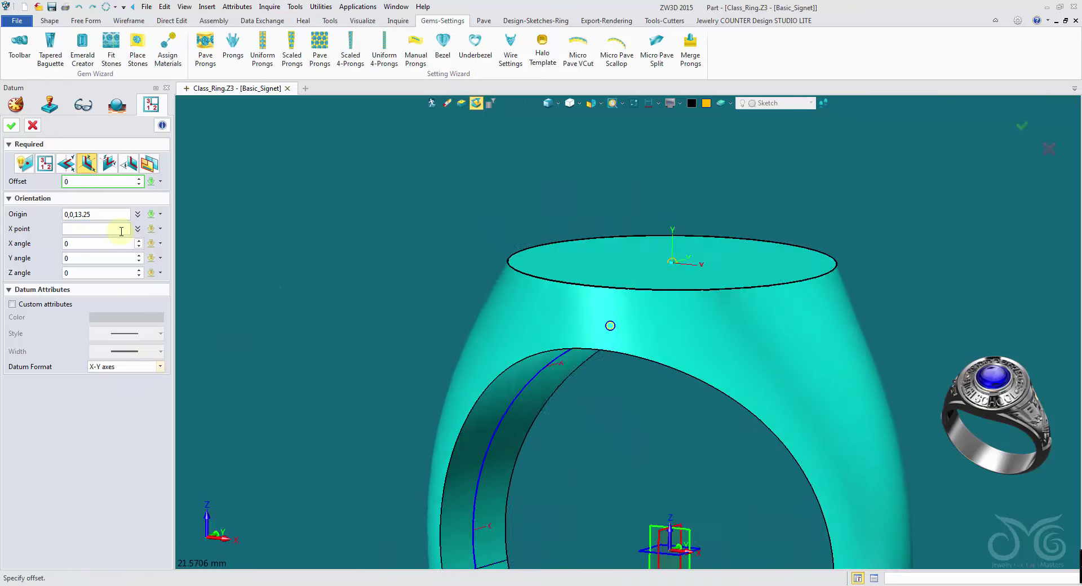
{"action": "left_click", "coordinate": [12, 125]}
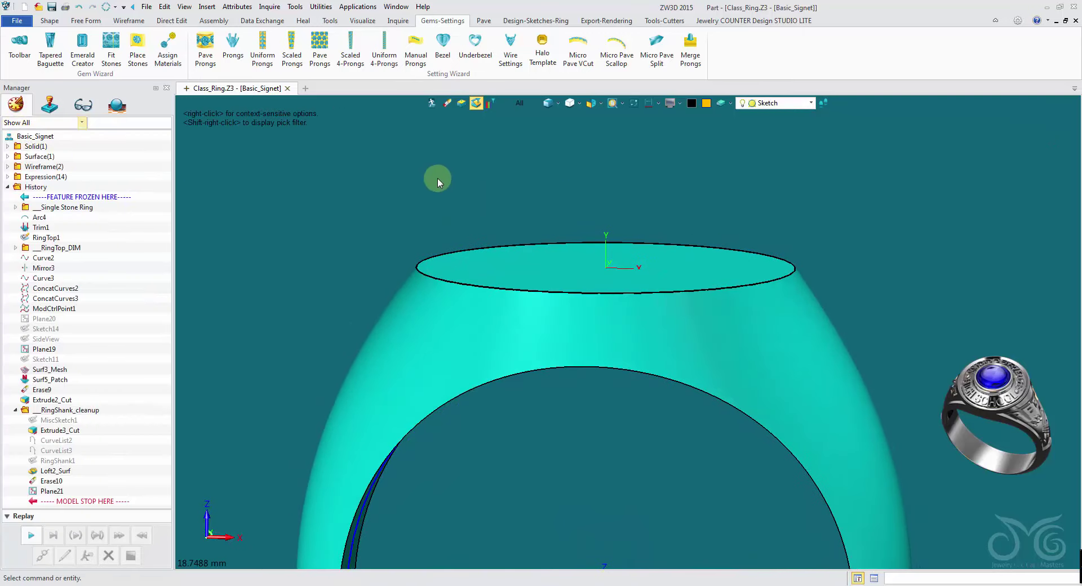
- Restrict the pick filter to Datum Plane and pick the new datum on the ring's top
{"action": "left_click", "coordinate": [521, 103]}
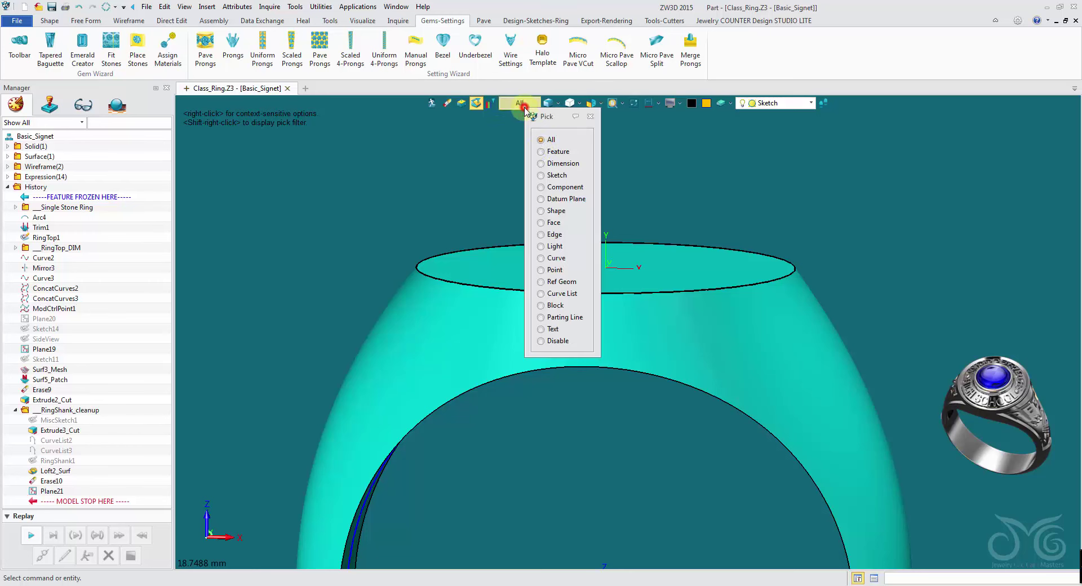
{"action": "left_click", "coordinate": [561, 201]}
{"action": "left_click", "coordinate": [607, 247]}
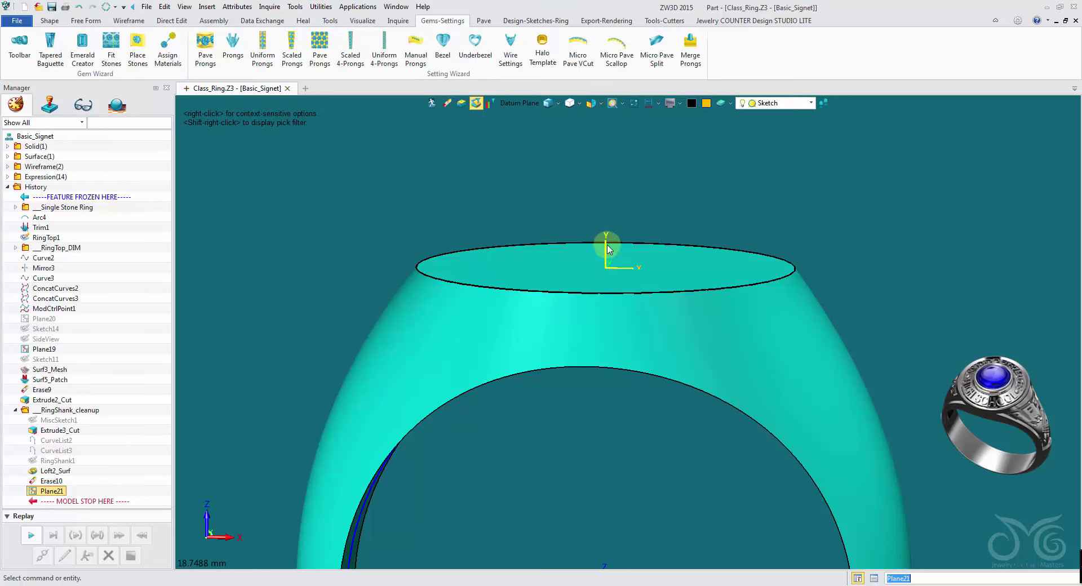
{"action": "mouse_move", "coordinate": [608, 247]}
{"action": "right_mouse_down"}
{"action": "mouse_move", "coordinate": [496, 202]}
{"action": "mouse_move", "coordinate": [537, 249]}
{"action": "right_mouse_up"}
{"action": "mouse_move", "coordinate": [538, 252]}
{"action": "middle_mouse_down"}
{"action": "mouse_move", "coordinate": [553, 210]}
{"action": "mouse_move", "coordinate": [643, 234]}
{"action": "mouse_move", "coordinate": [716, 193]}
{"action": "middle_mouse_up"}
{"action": "middle_click_drag", "start_coordinate": [722, 245], "coordinate": [746, 184]}
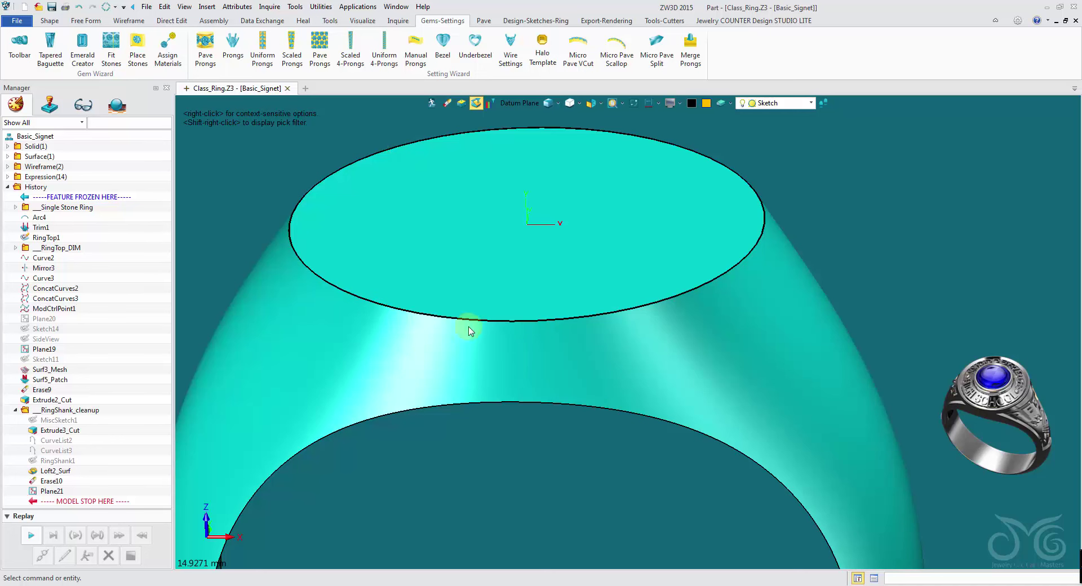
{"action": "middle_click_drag", "start_coordinate": [719, 254], "coordinate": [440, 230]}
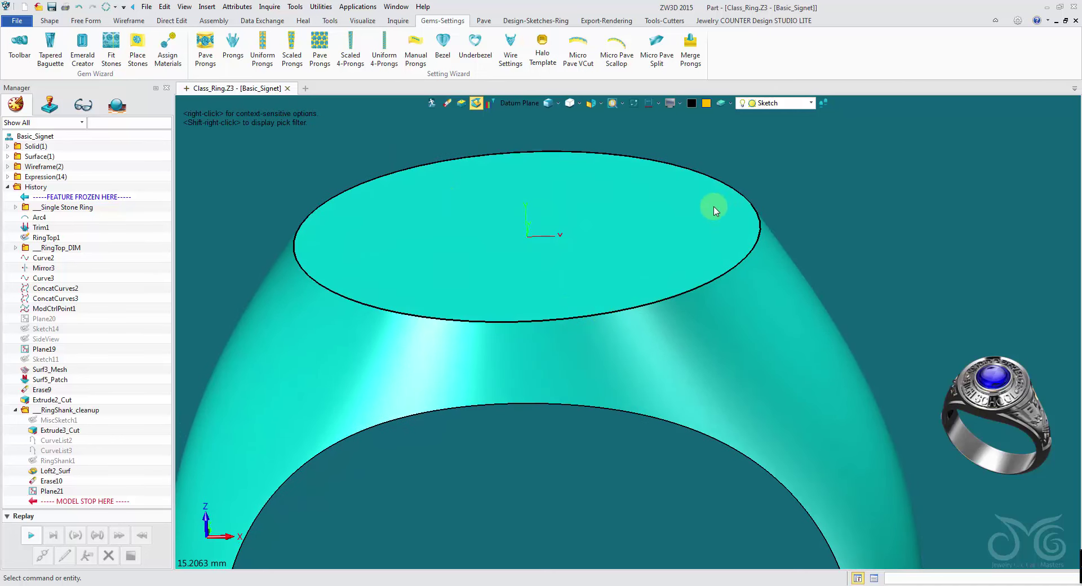
{"action": "mouse_move", "coordinate": [792, 266]}
{"action": "middle_mouse_down"}
{"action": "mouse_move", "coordinate": [673, 210]}
{"action": "mouse_move", "coordinate": [681, 190]}
{"action": "middle_mouse_up"}
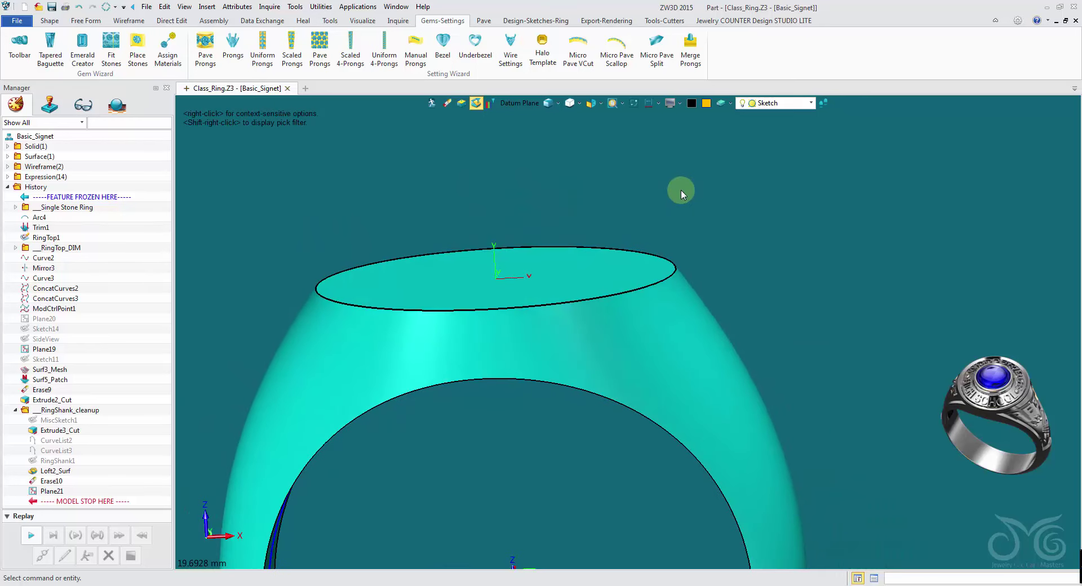
- Insert a sketch on the new datum at the ring's top, using the centroid defined by the plane
{"action": "right_click", "coordinate": [681, 190]}
{"action": "left_click", "coordinate": [714, 254]}
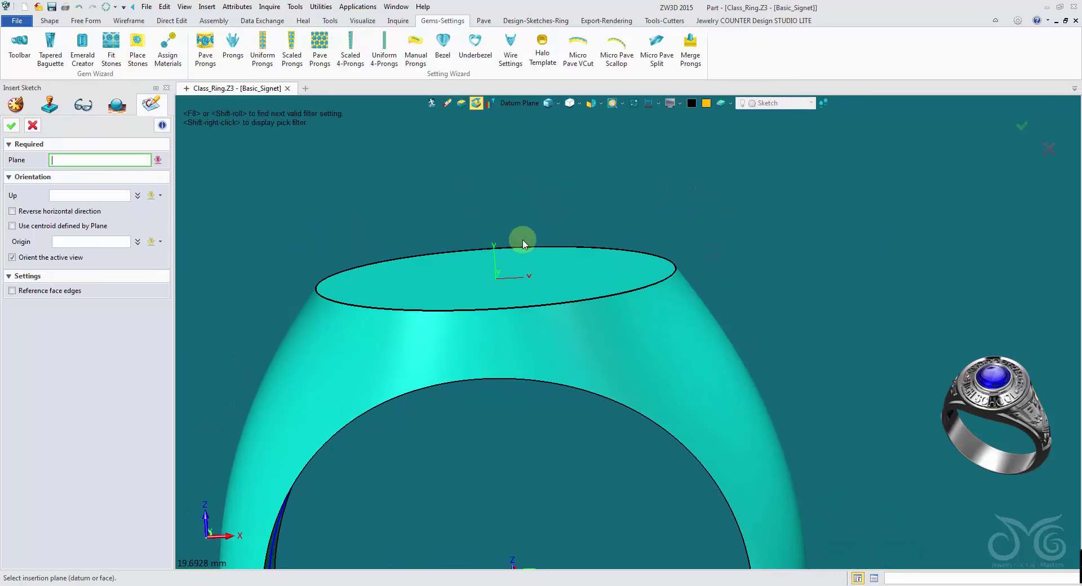
{"action": "left_click", "coordinate": [491, 254]}
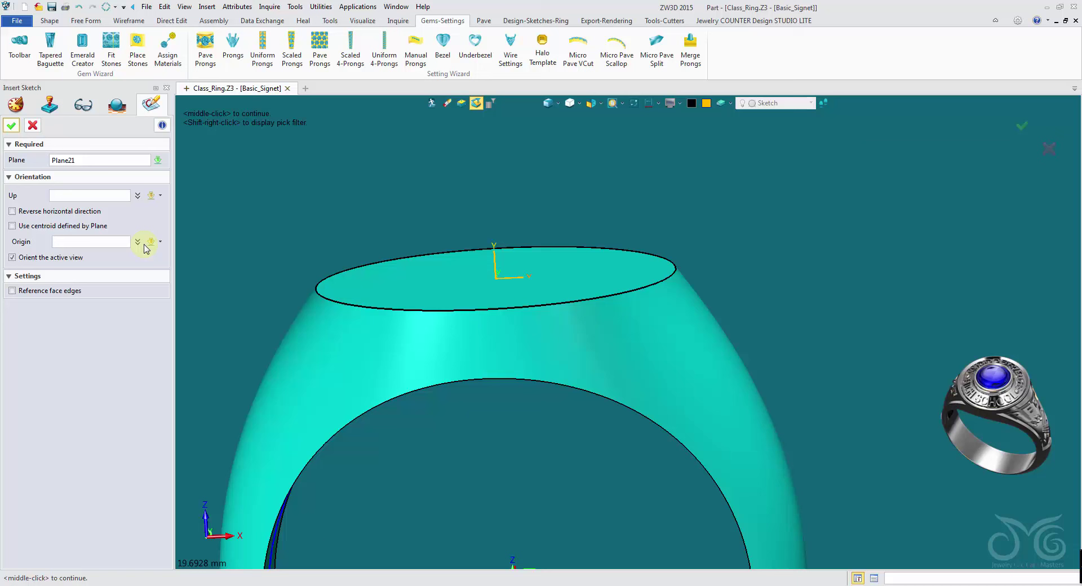
{"action": "left_click", "coordinate": [93, 226]}
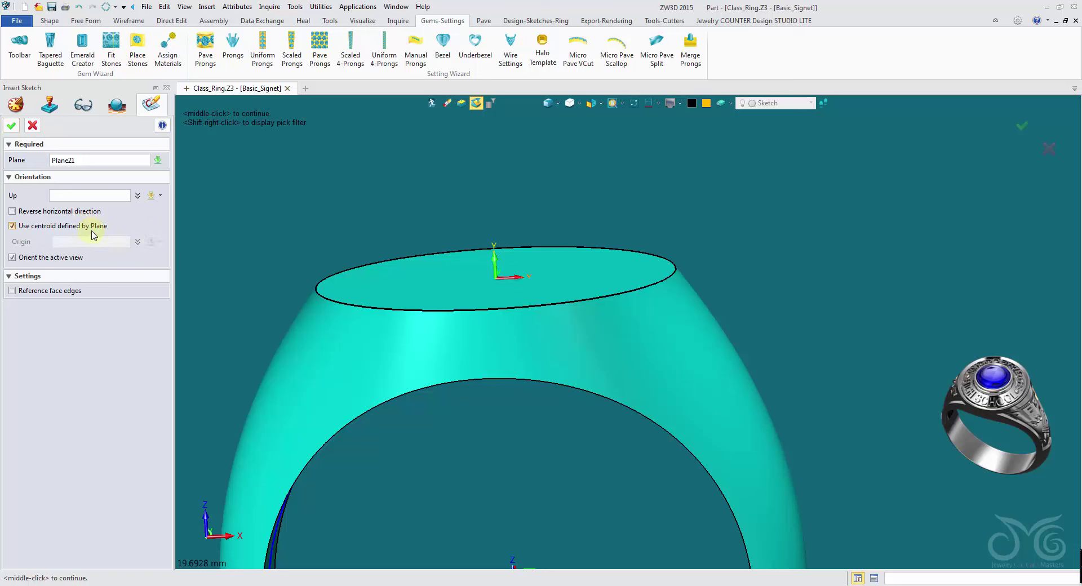
{"action": "left_click", "coordinate": [11, 125]}
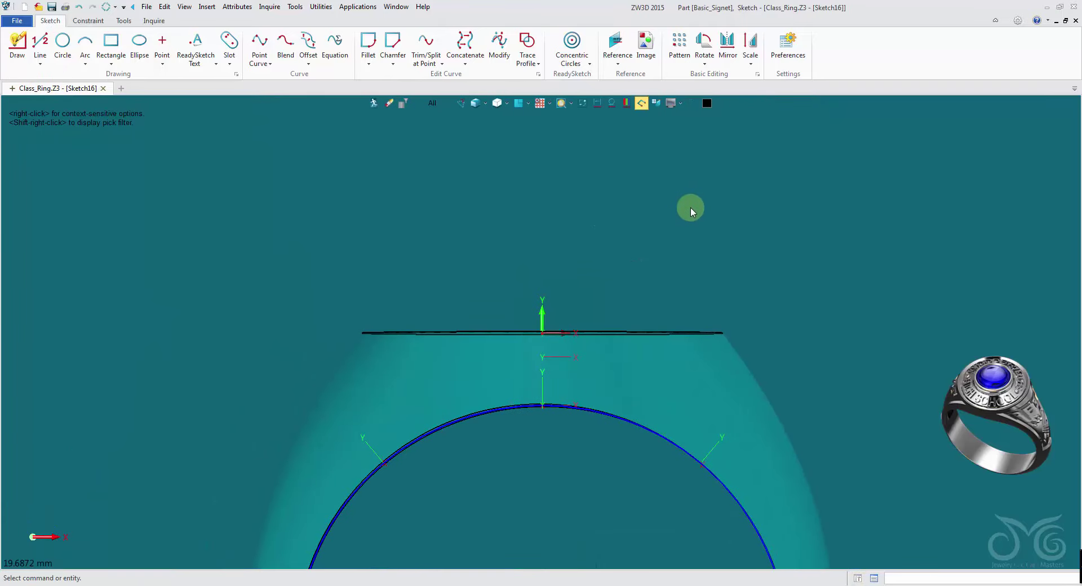
- Reference the ring's circular top edge into the sketch as construction geometry
{"action": "right_click", "coordinate": [701, 208]}
{"action": "left_click", "coordinate": [753, 184]}
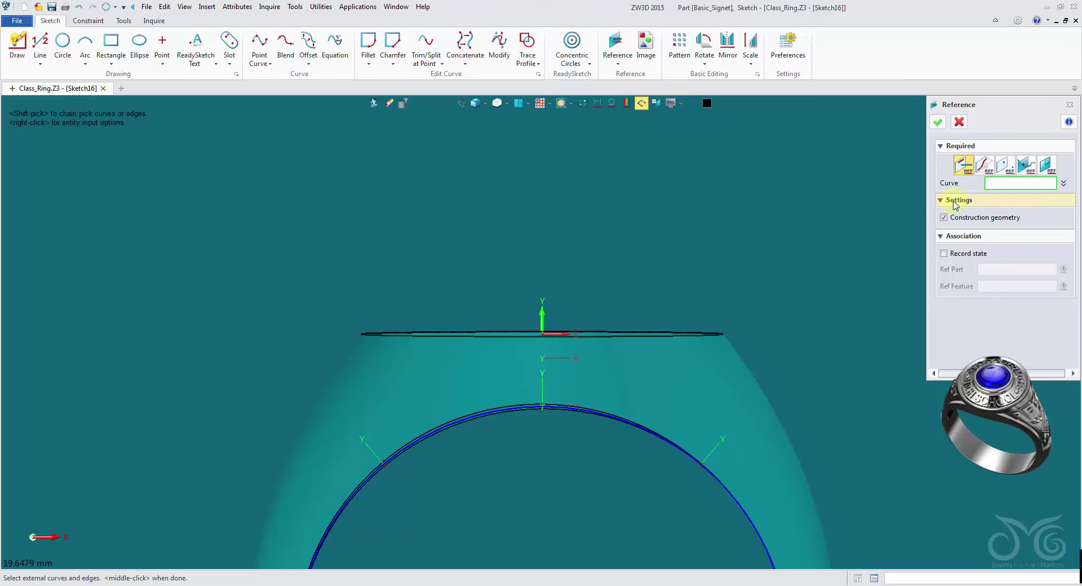
{"action": "mouse_move", "coordinate": [891, 243]}
{"action": "right_mouse_down"}
{"action": "mouse_move", "coordinate": [864, 255]}
{"action": "mouse_move", "coordinate": [865, 273]}
{"action": "mouse_move", "coordinate": [723, 319]}
{"action": "right_mouse_up"}
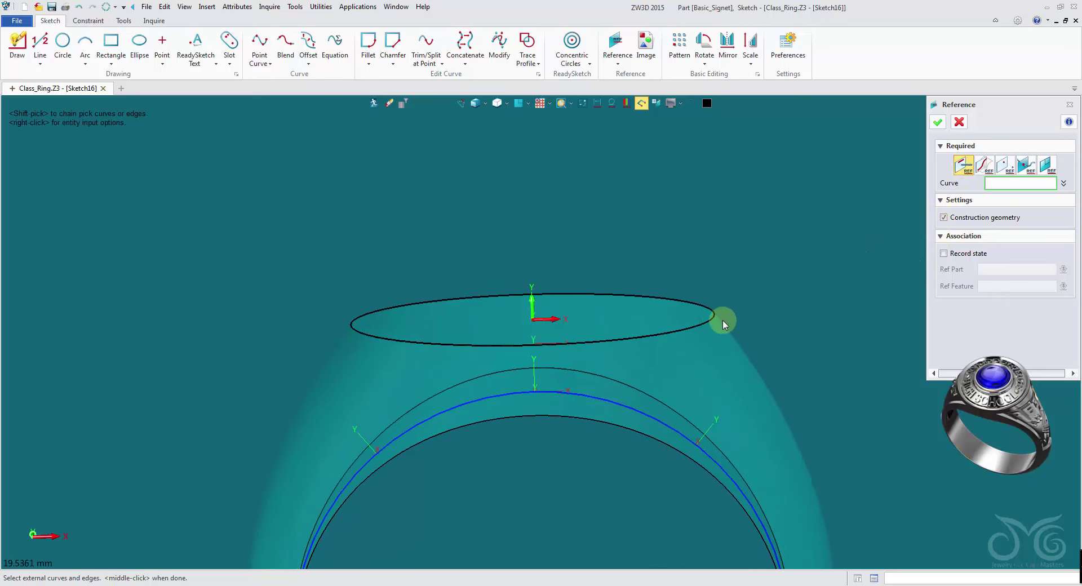
{"action": "left_click", "coordinate": [714, 317]}
{"action": "left_click", "coordinate": [716, 314]}
{"action": "middle_click", "coordinate": [716, 314]}
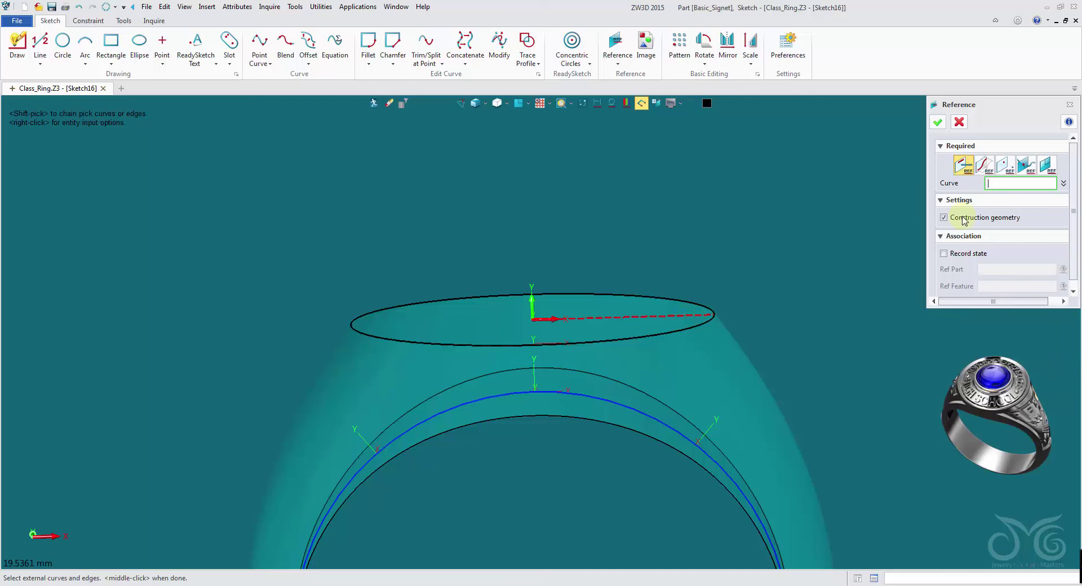
{"action": "left_click", "coordinate": [937, 123]}
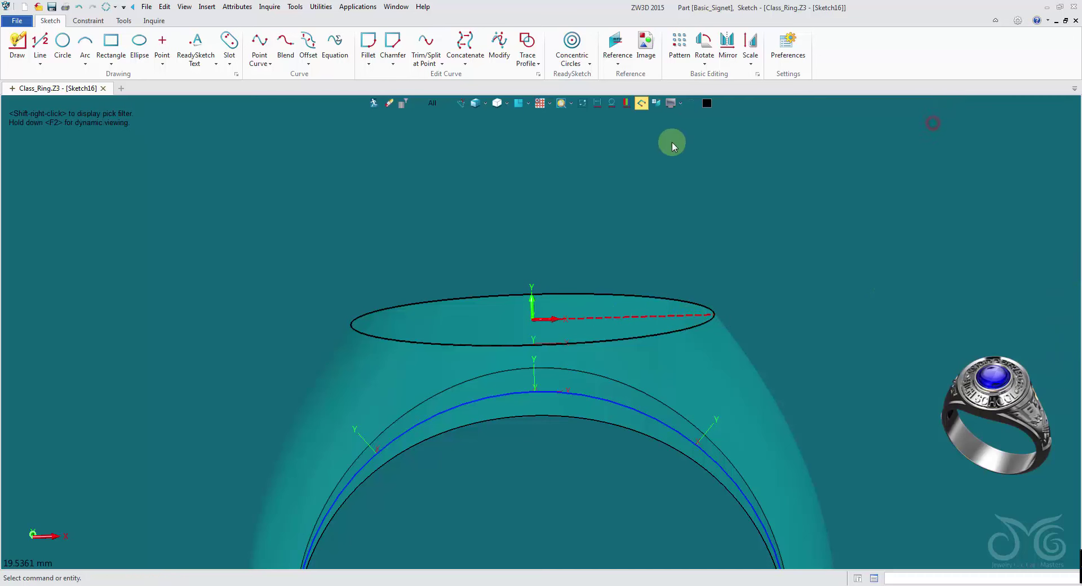
- Hide the ring model and view the sketch plane straight on around the construction reference line
{"action": "left_click", "coordinate": [583, 104]}
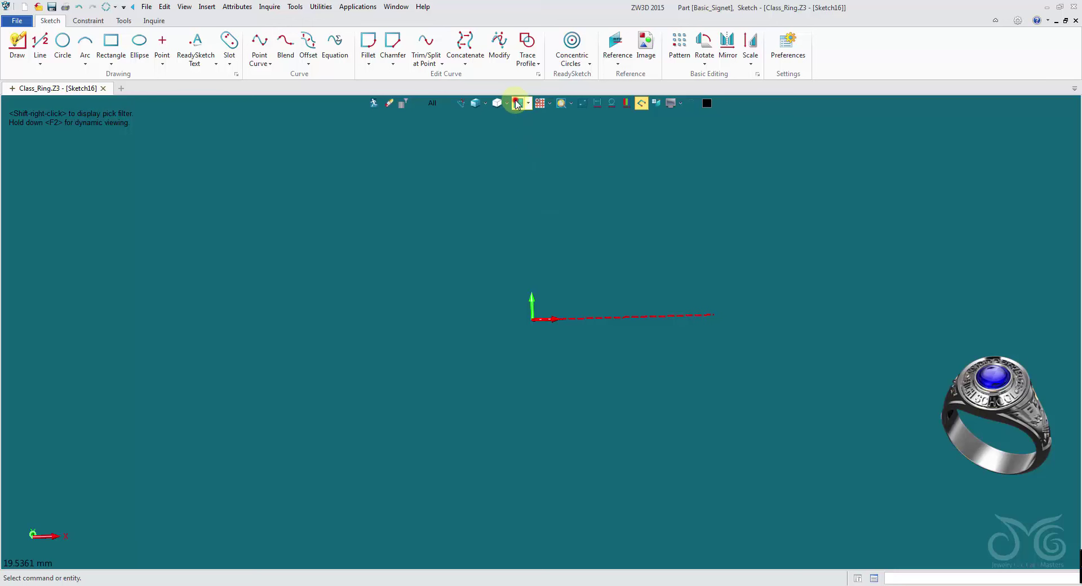
{"action": "scroll", "coordinate": [519, 146], "scroll_direction": "down", "scroll_amount": 2}
{"action": "middle_click_drag", "start_coordinate": [518, 146], "coordinate": [479, 213]}
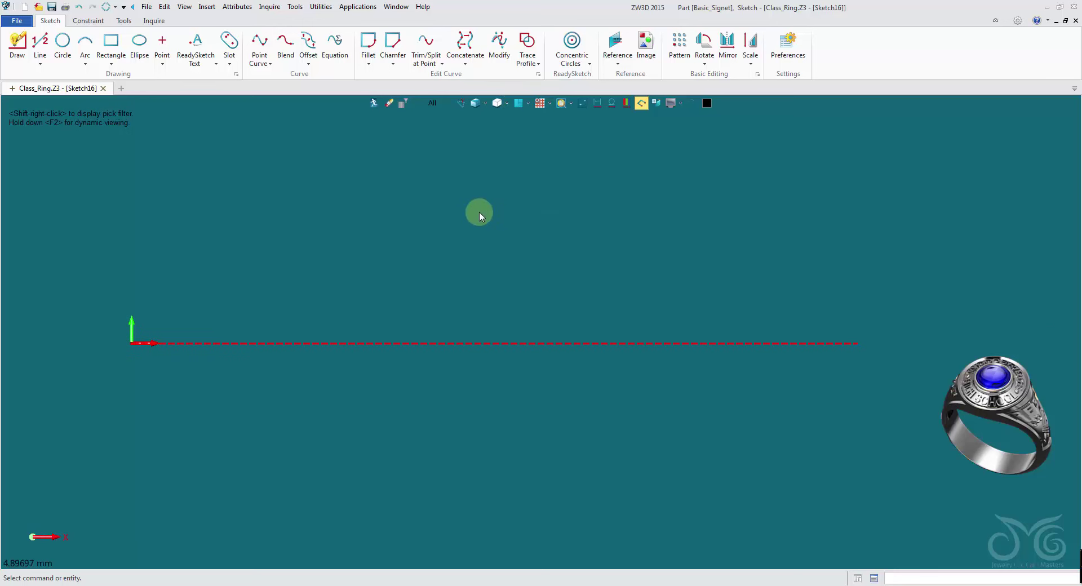
{"action": "scroll", "coordinate": [479, 212], "scroll_direction": "down", "scroll_amount": 1}
{"action": "middle_click_drag", "start_coordinate": [594, 198], "coordinate": [555, 235]}
- Draw a closed trapezoid at the reference line's outer end, about 2 mm wide, with sides about 1.5 mm (inner) and 0.7 mm (outer) high
{"action": "left_click", "coordinate": [17, 47]}
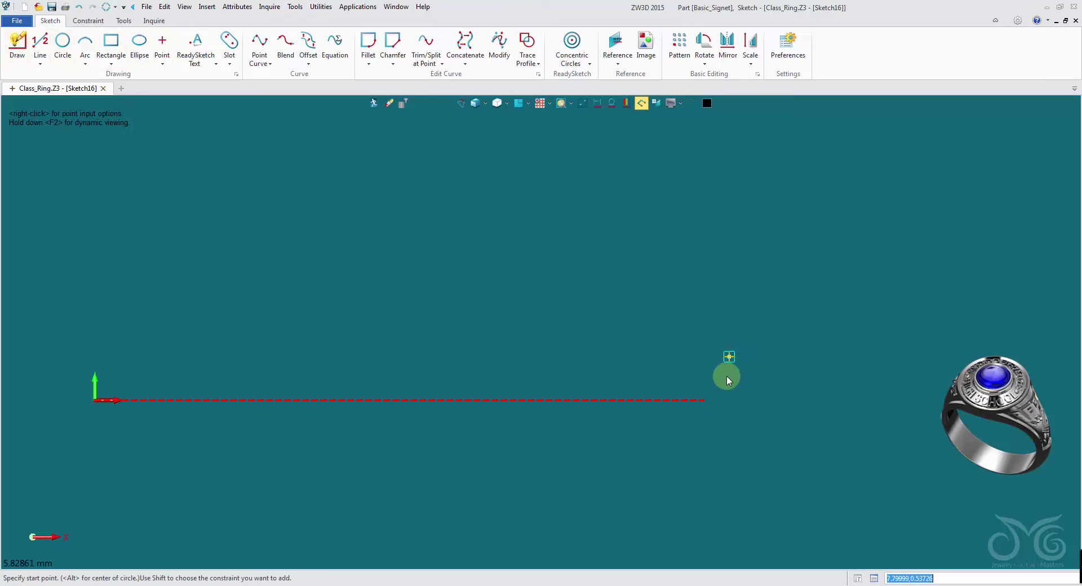
{"action": "left_click", "coordinate": [705, 401]}
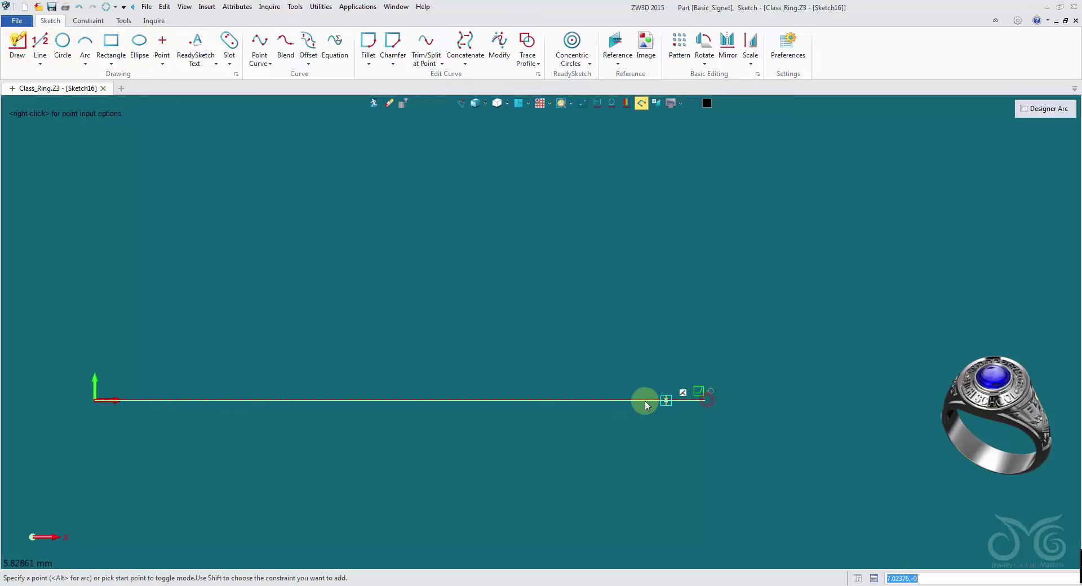
{"action": "left_click", "coordinate": [544, 400]}
{"action": "left_click", "coordinate": [544, 279]}
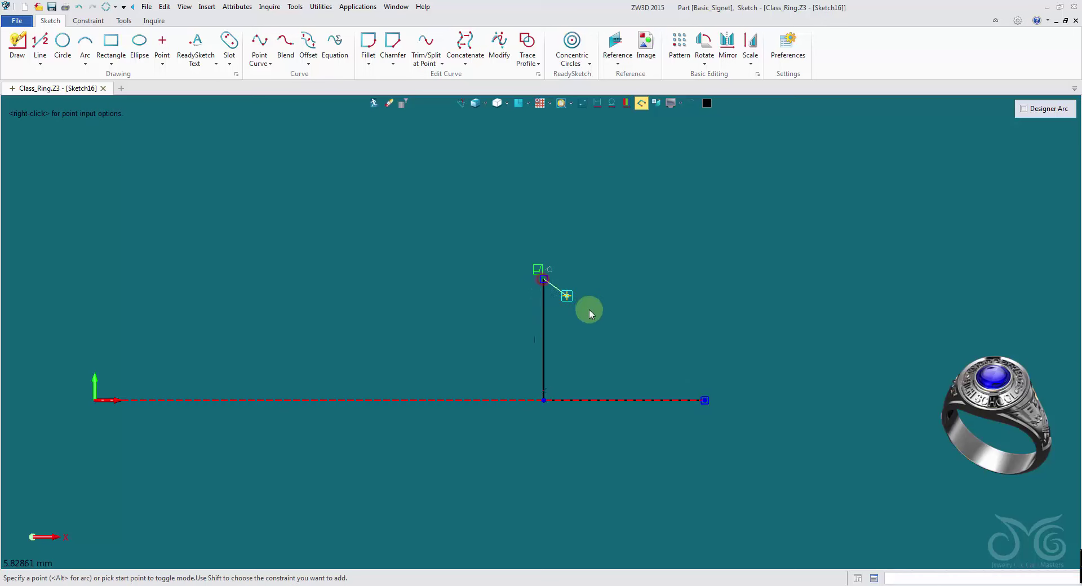
{"action": "left_click", "coordinate": [705, 345]}
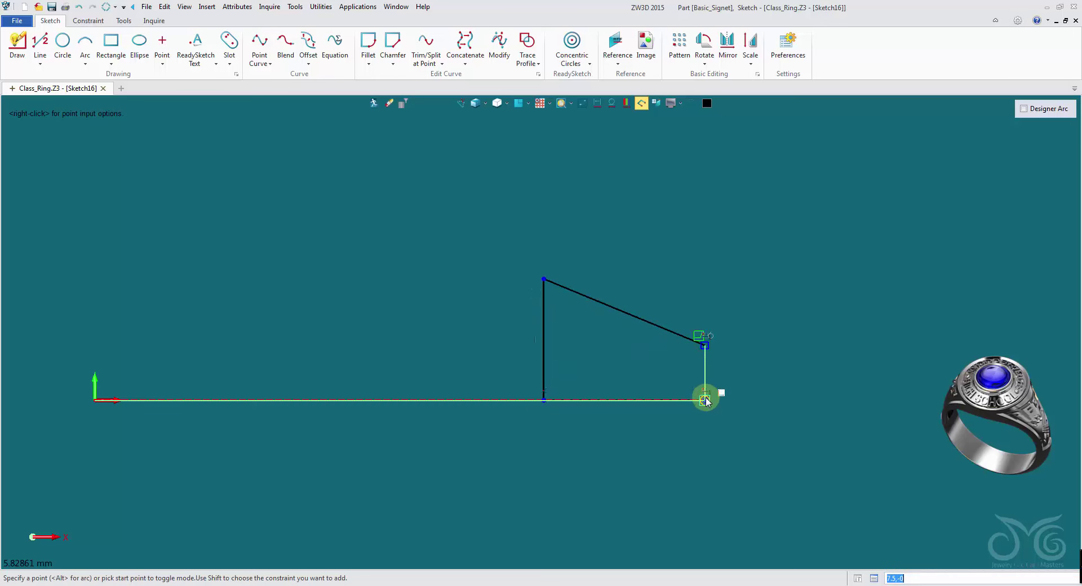
{"action": "left_click", "coordinate": [705, 400]}
{"action": "middle_click", "coordinate": [887, 277]}
{"action": "scroll", "coordinate": [753, 299], "scroll_direction": "up", "scroll_amount": 2}
{"action": "scroll", "coordinate": [732, 294], "scroll_direction": "down", "scroll_amount": 1}
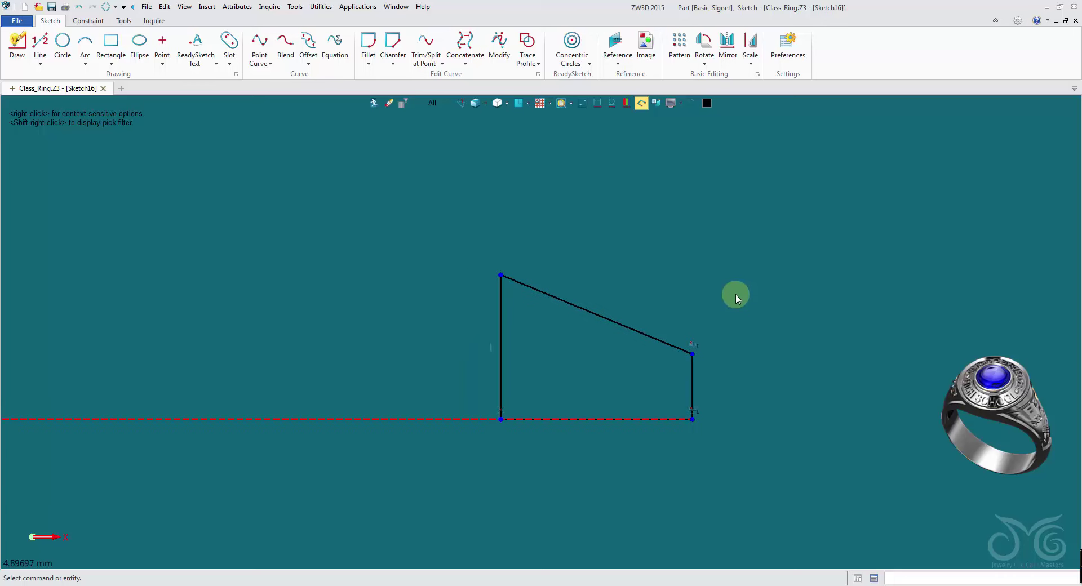
- Dimension the trapezoid's inner vertical side as 2 mm and its outer vertical side as 1 mm
{"action": "right_click", "coordinate": [643, 179]}
{"action": "left_click", "coordinate": [663, 156]}
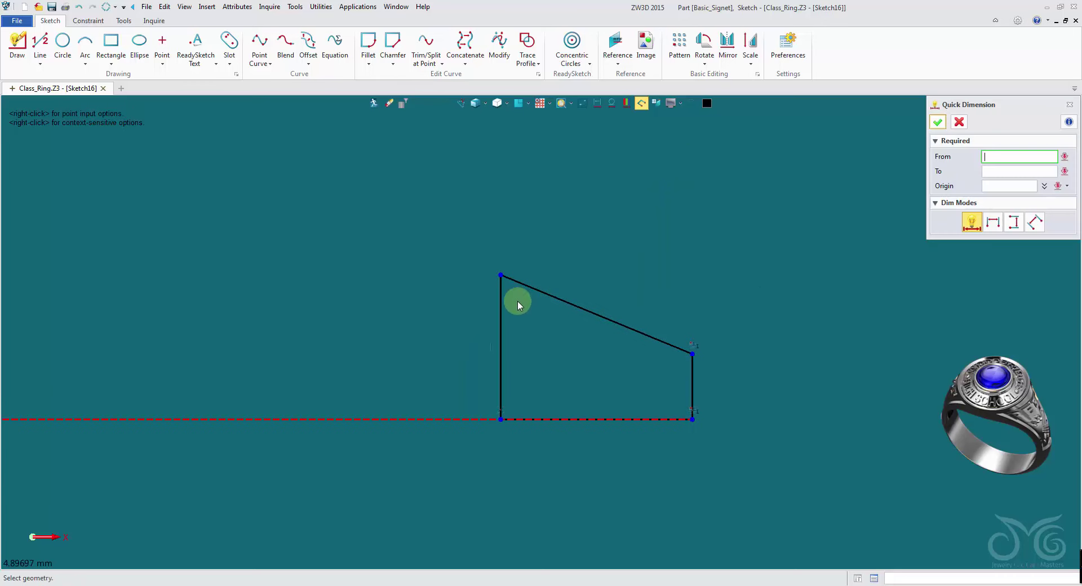
{"action": "left_click", "coordinate": [501, 309]}
{"action": "left_click", "coordinate": [450, 326]}
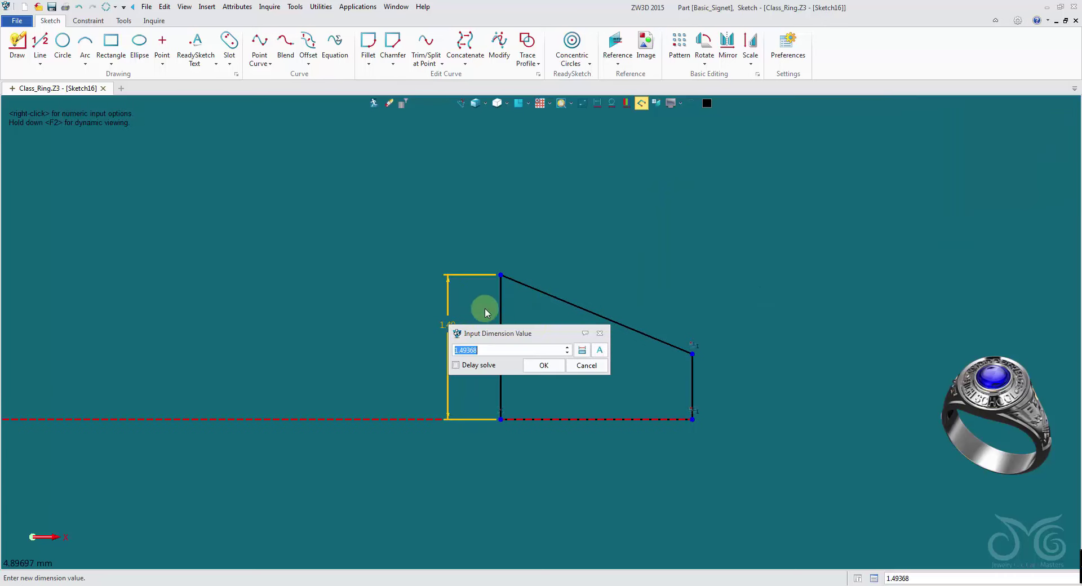
{"action": "left_click", "coordinate": [544, 367]}
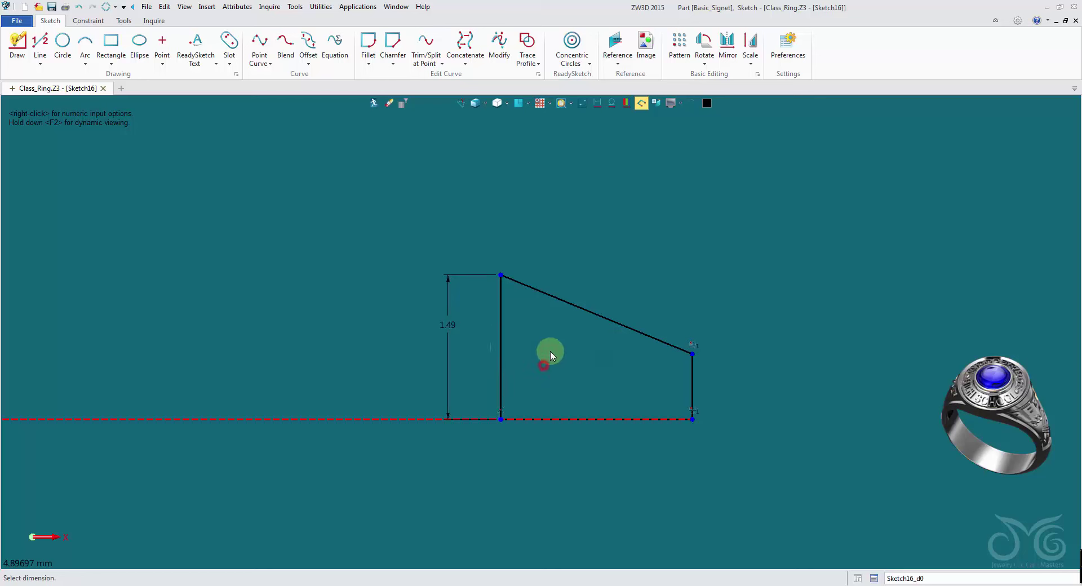
{"action": "left_click", "coordinate": [692, 381]}
{"action": "left_click", "coordinate": [738, 389]}
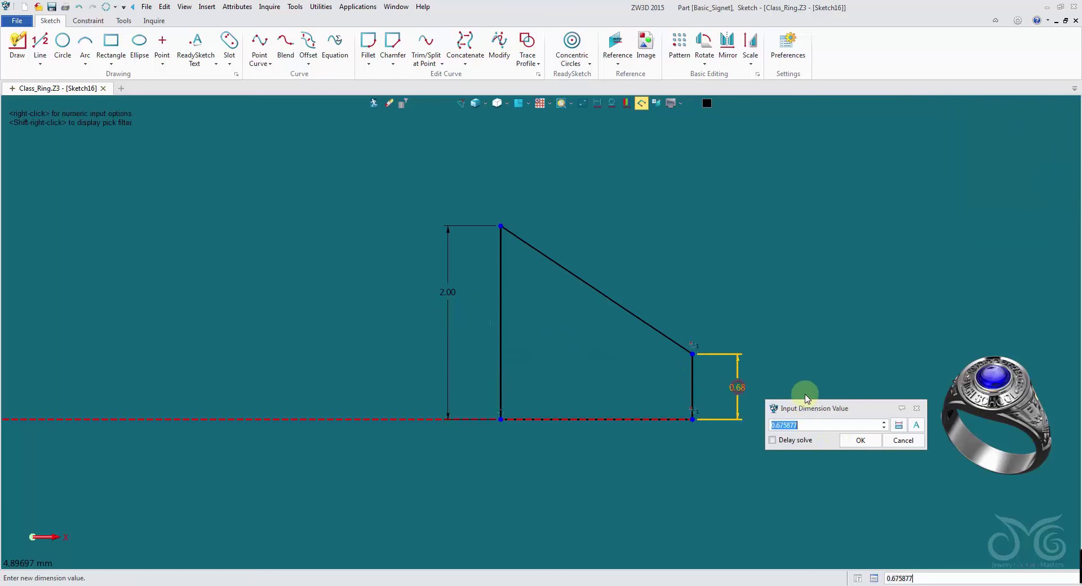
{"action": "left_click", "coordinate": [858, 441]}
- Dimension the trapezoid's base along the reference line as 4 mm
{"action": "left_click", "coordinate": [603, 420]}
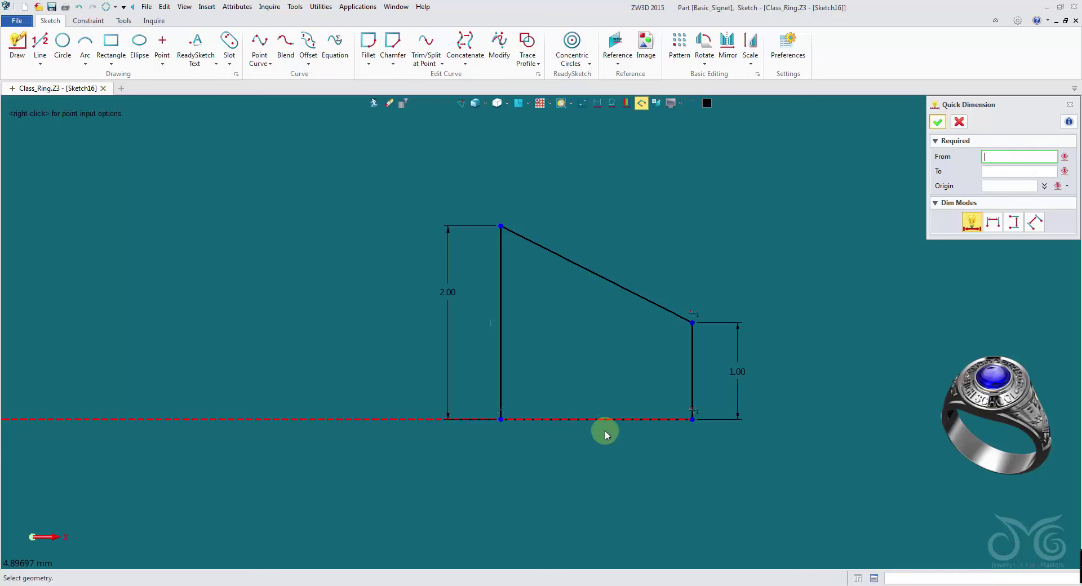
{"action": "left_click", "coordinate": [601, 420]}
{"action": "left_click", "coordinate": [605, 420]}
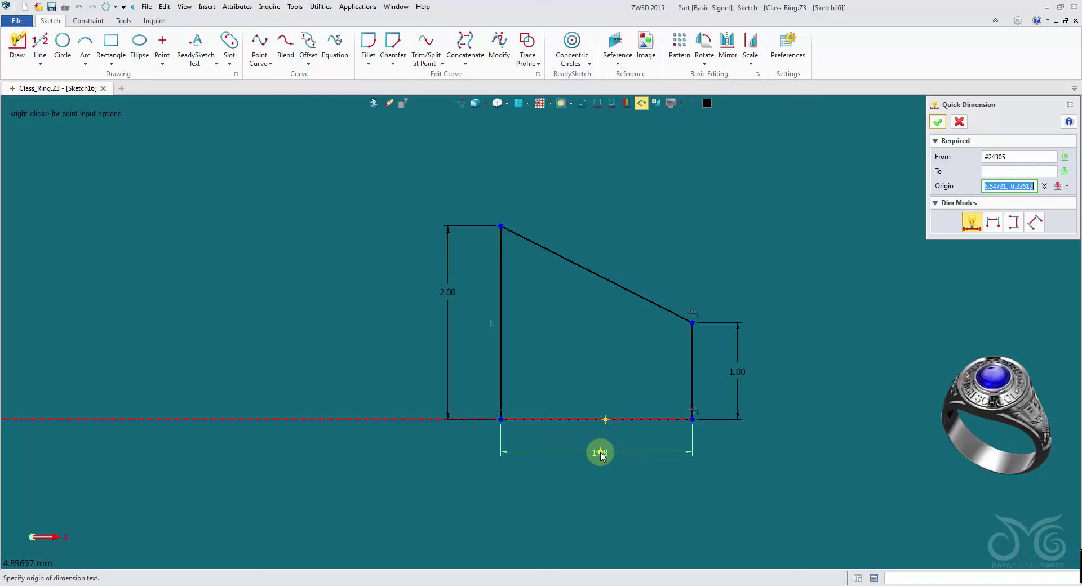
{"action": "left_click", "coordinate": [601, 456]}
{"action": "type", "text": "4"}
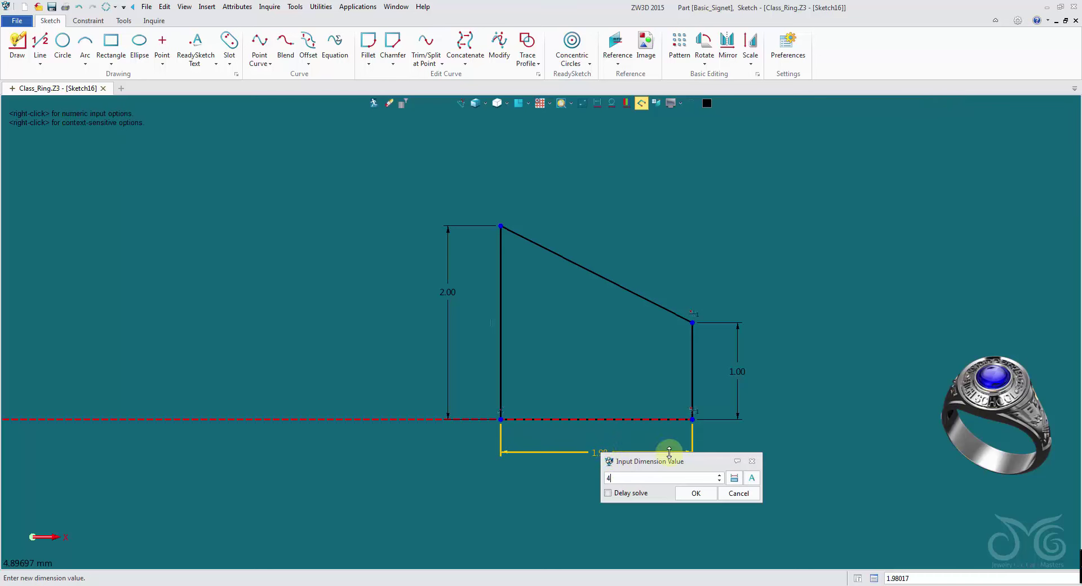
{"action": "left_click", "coordinate": [701, 500]}
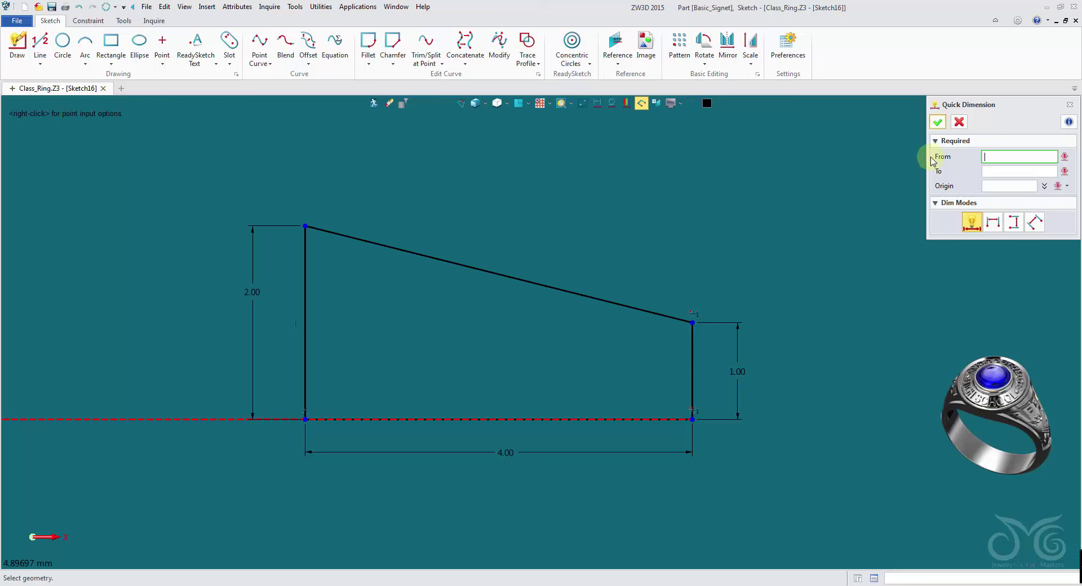
{"action": "left_click", "coordinate": [960, 123]}
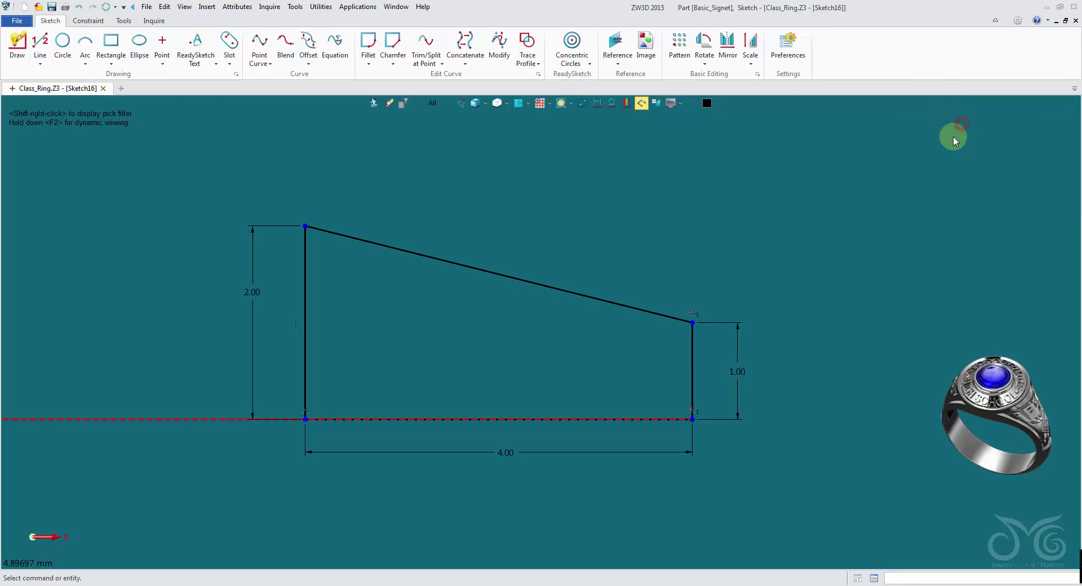
{"action": "double_click", "coordinate": [743, 349]}
{"action": "type", "text": "2.0"}
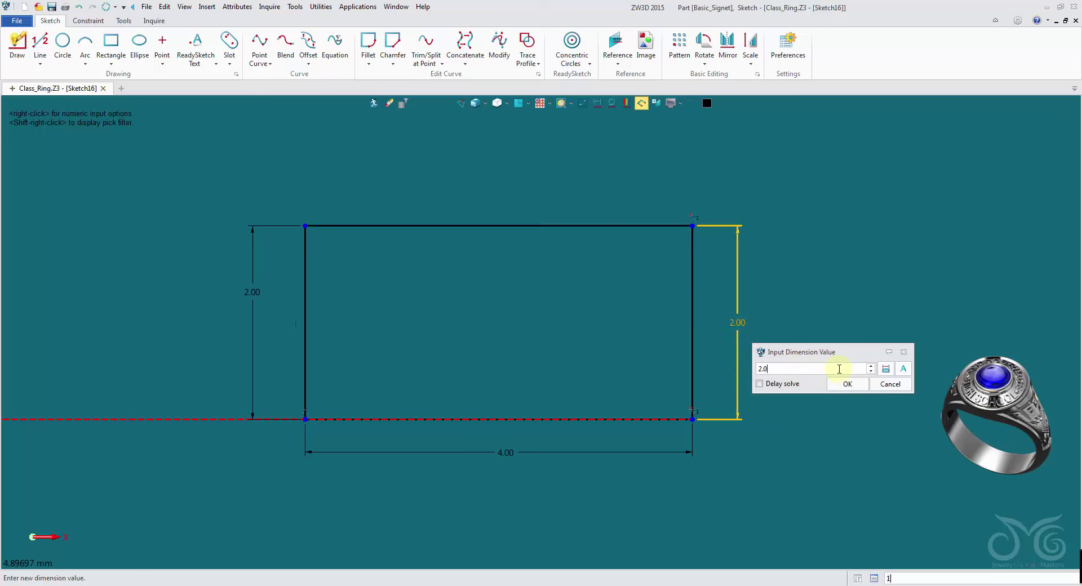
{"action": "key", "text": "BackSpace"}
{"action": "key", "text": "BackSpace"}
{"action": "key", "text": "BackSpace"}
{"action": "type", "text": "1.0"}
{"action": "left_click", "coordinate": [885, 386]}
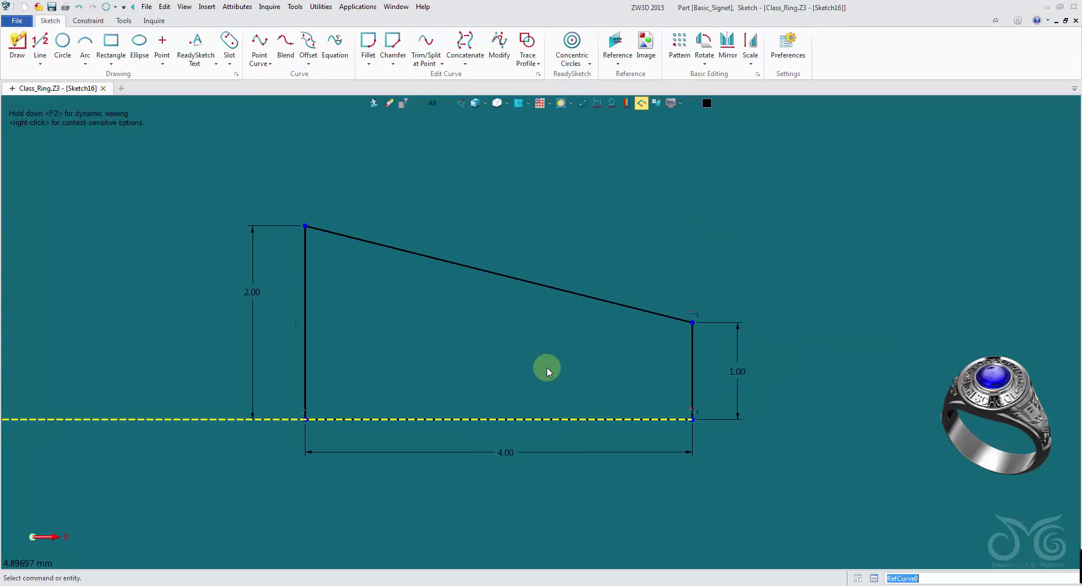
{"action": "right_click", "coordinate": [264, 291]}
{"action": "left_click", "coordinate": [280, 303]}
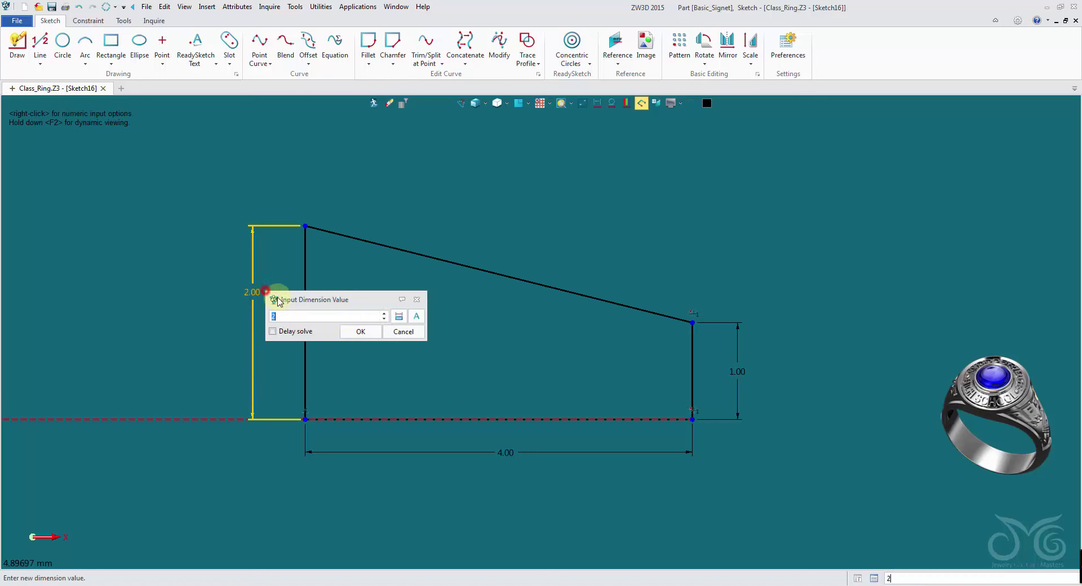
{"action": "type", "text": "2.0"}
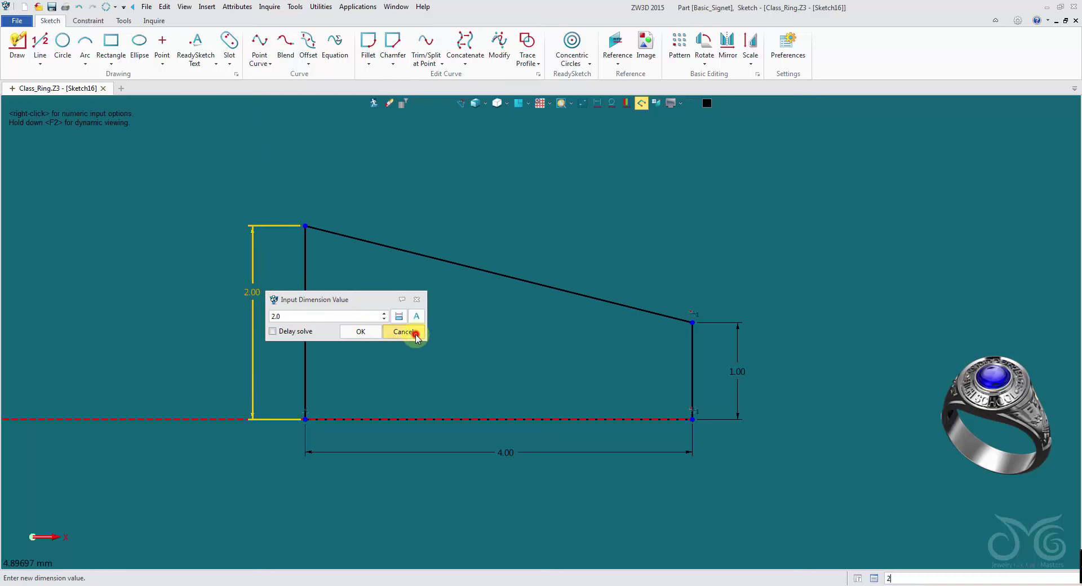
{"action": "left_click", "coordinate": [416, 334]}
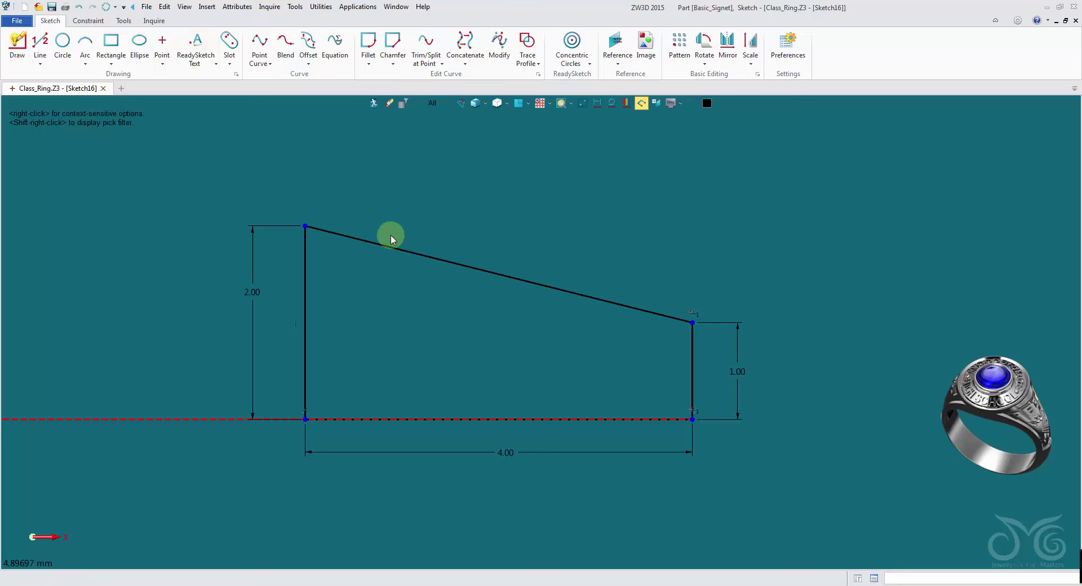
- Draw a closed tilted rectangle about 1.5 mm wide across the trapezoid's sloping edge, with its long sides perpendicular to that edge
{"action": "scroll", "coordinate": [422, 146], "scroll_direction": "down", "scroll_amount": 2}
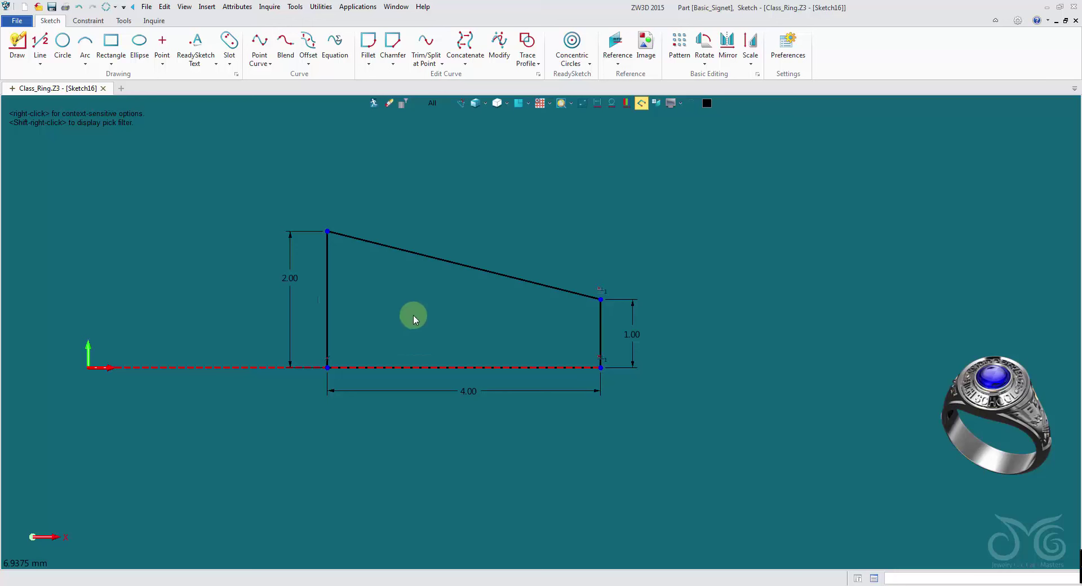
{"action": "middle_click_drag", "start_coordinate": [416, 308], "coordinate": [354, 365]}
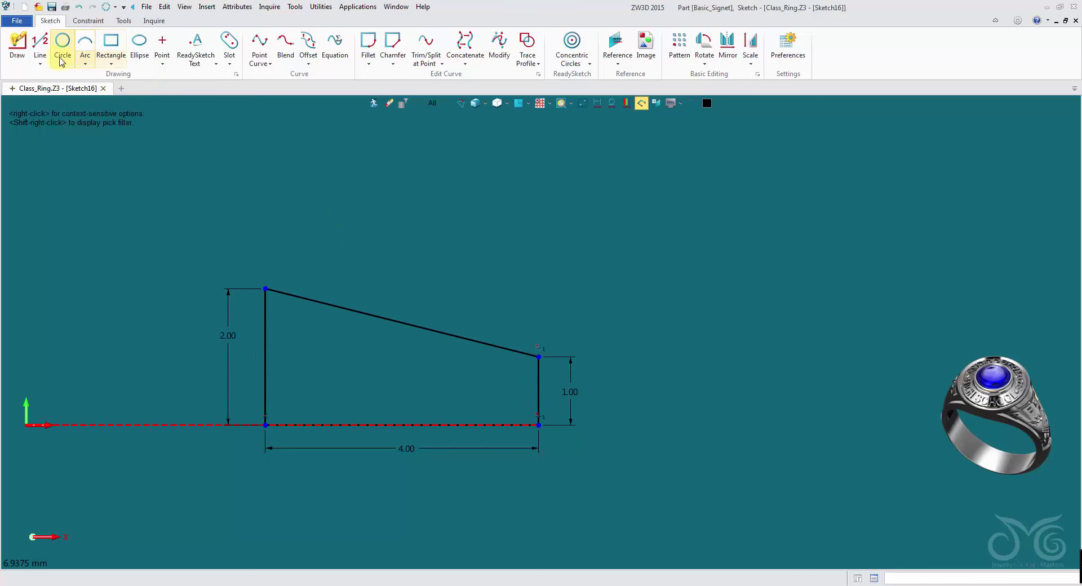
{"action": "left_click", "coordinate": [17, 45]}
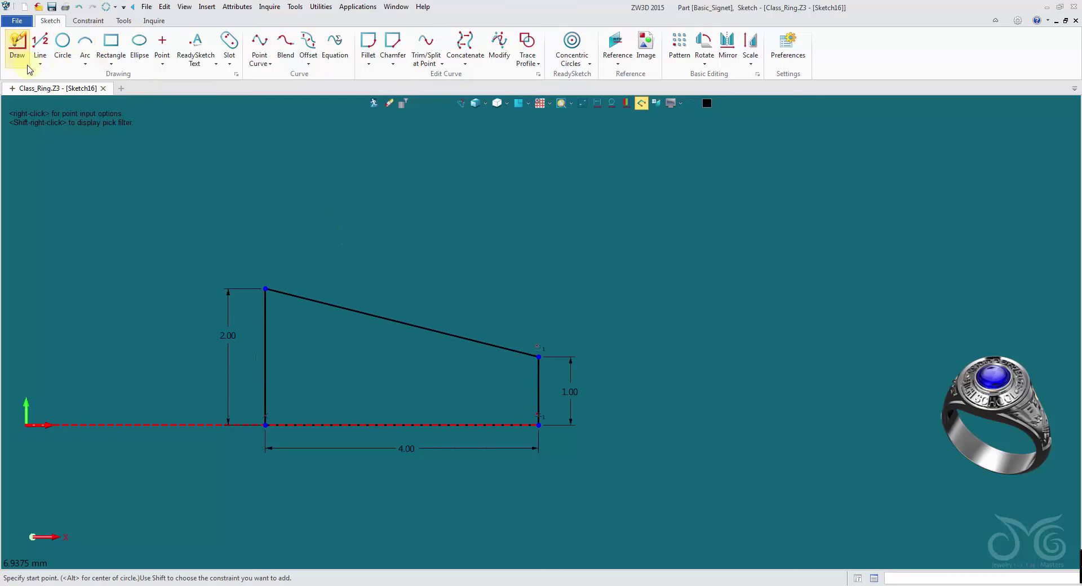
{"action": "left_click", "coordinate": [331, 346]}
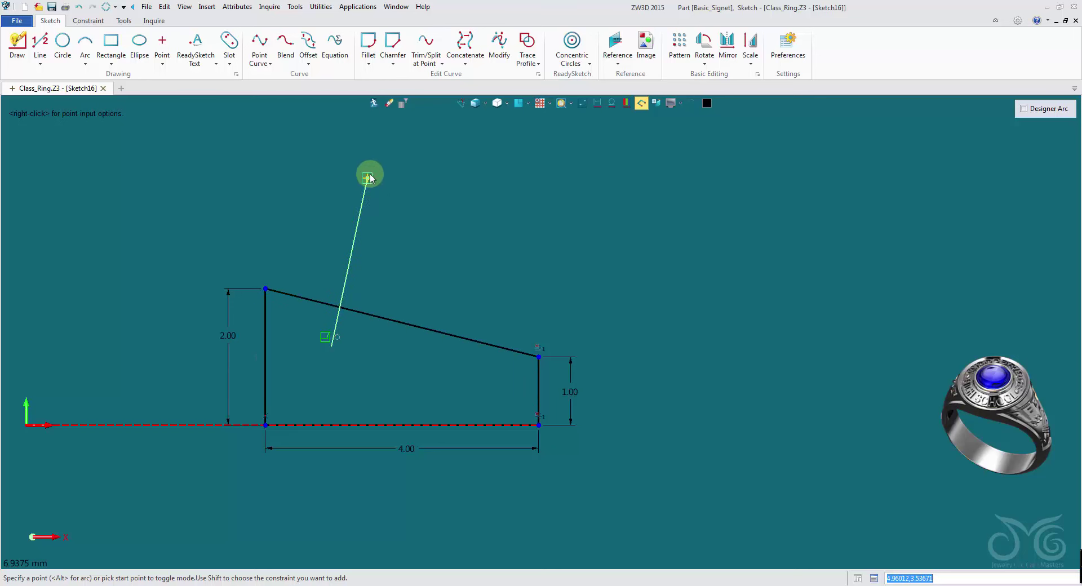
{"action": "left_click", "coordinate": [378, 163]}
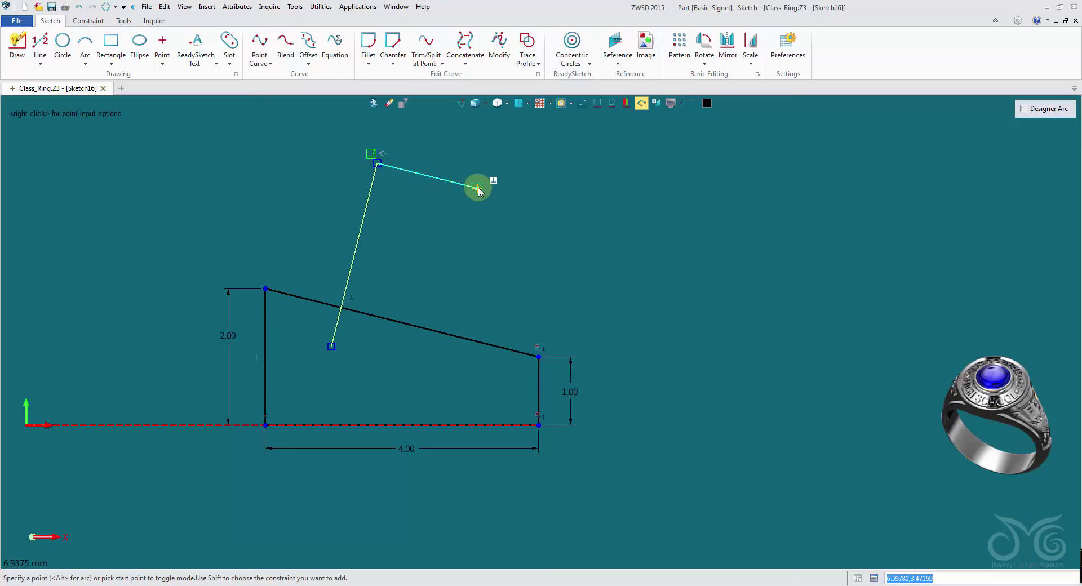
{"action": "left_click", "coordinate": [478, 188]}
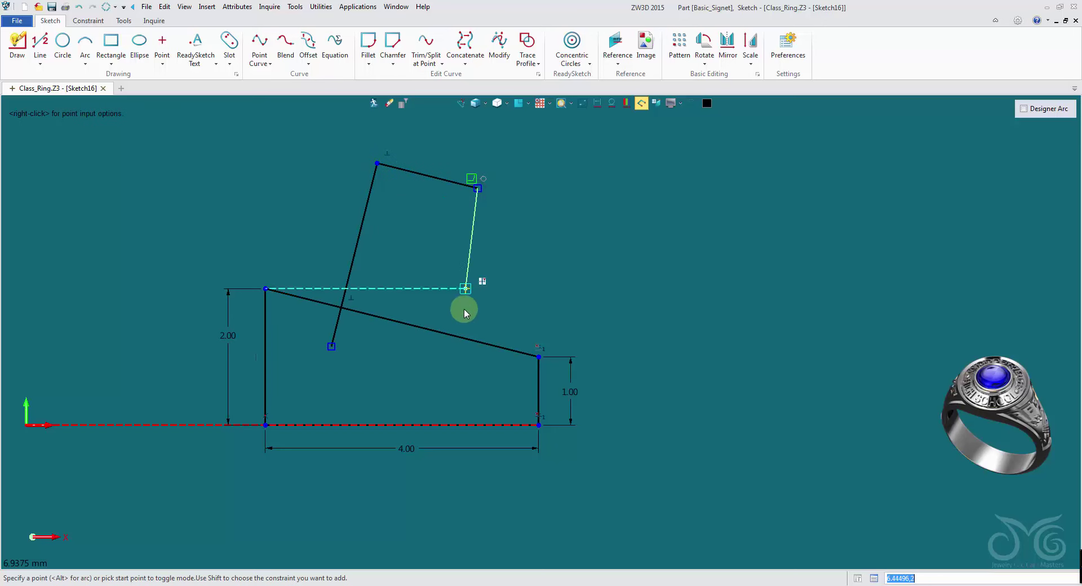
{"action": "left_click", "coordinate": [431, 369]}
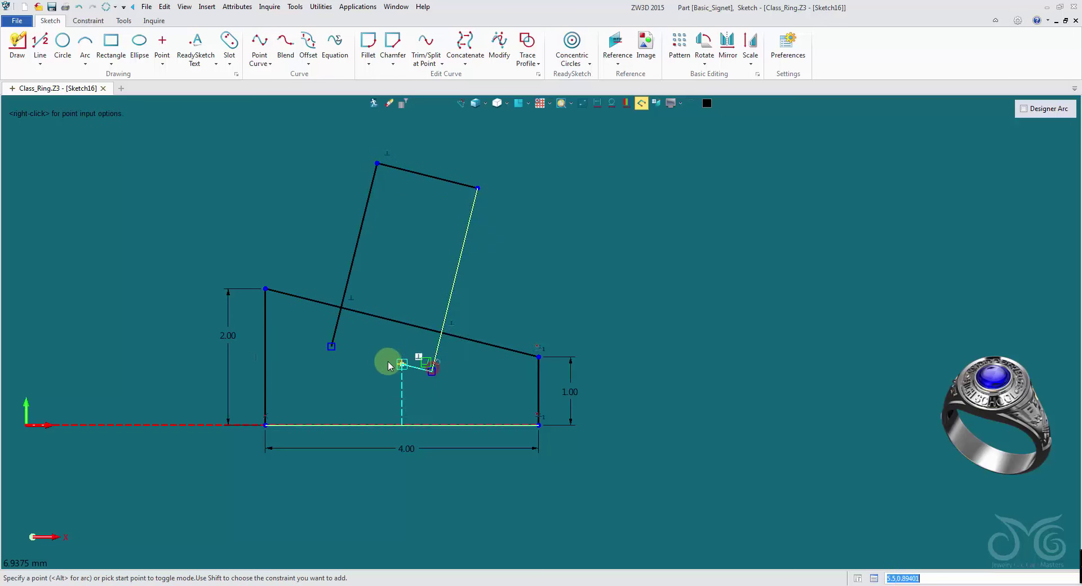
{"action": "left_click", "coordinate": [332, 346]}
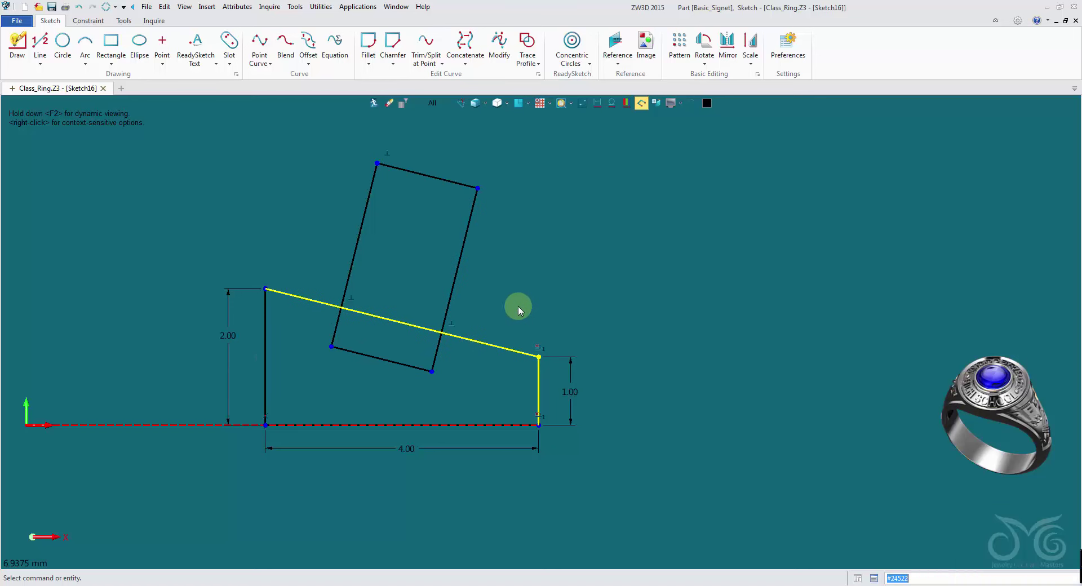
- Dimension the tilted rectangle's lower short side as 2 mm
{"action": "right_click", "coordinate": [550, 242]}
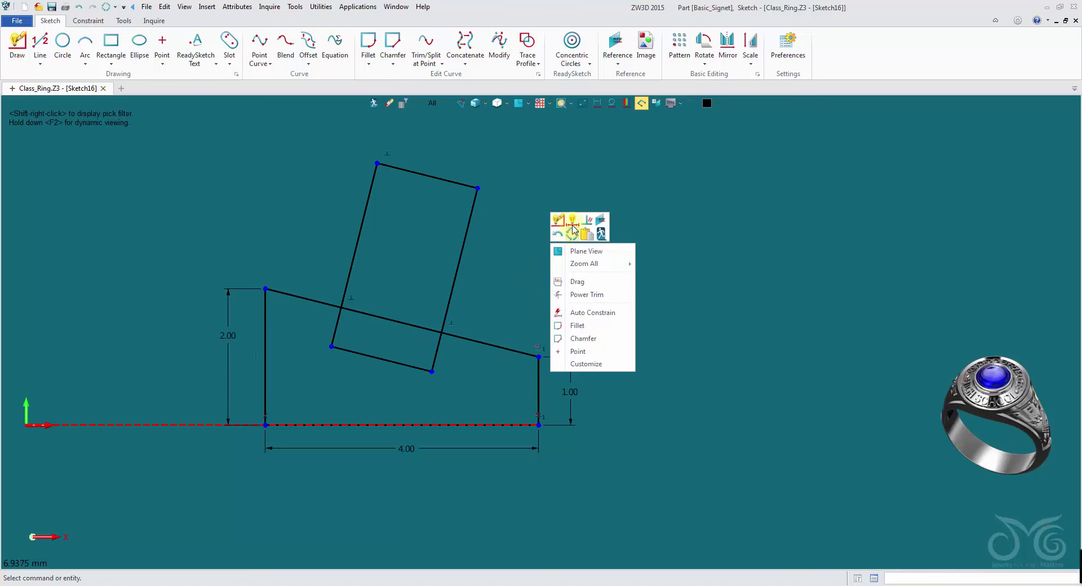
{"action": "left_click", "coordinate": [574, 221]}
{"action": "left_click", "coordinate": [380, 358]}
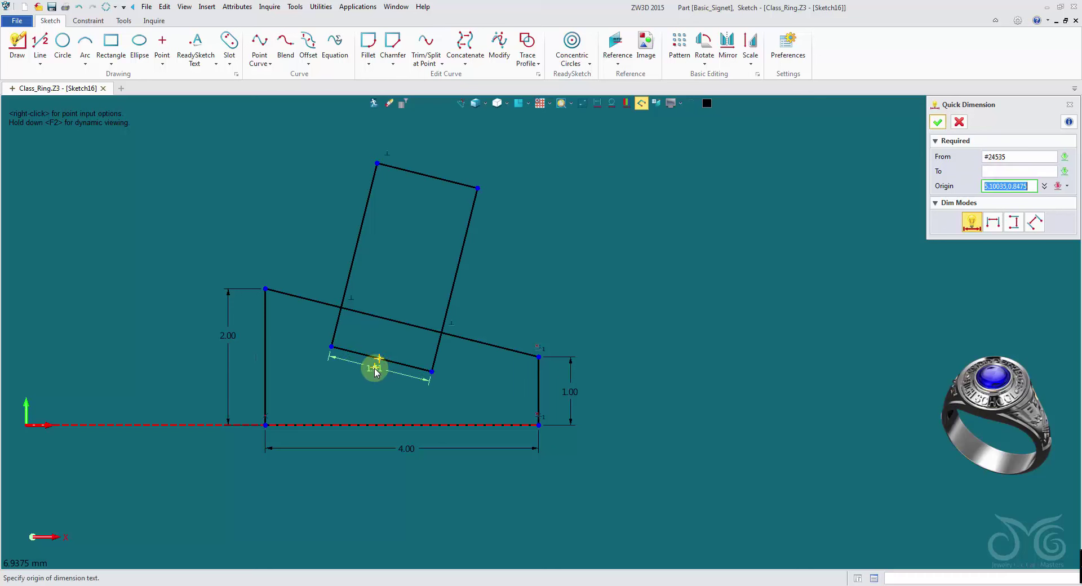
{"action": "left_click", "coordinate": [373, 372]}
{"action": "key", "text": "Up"}
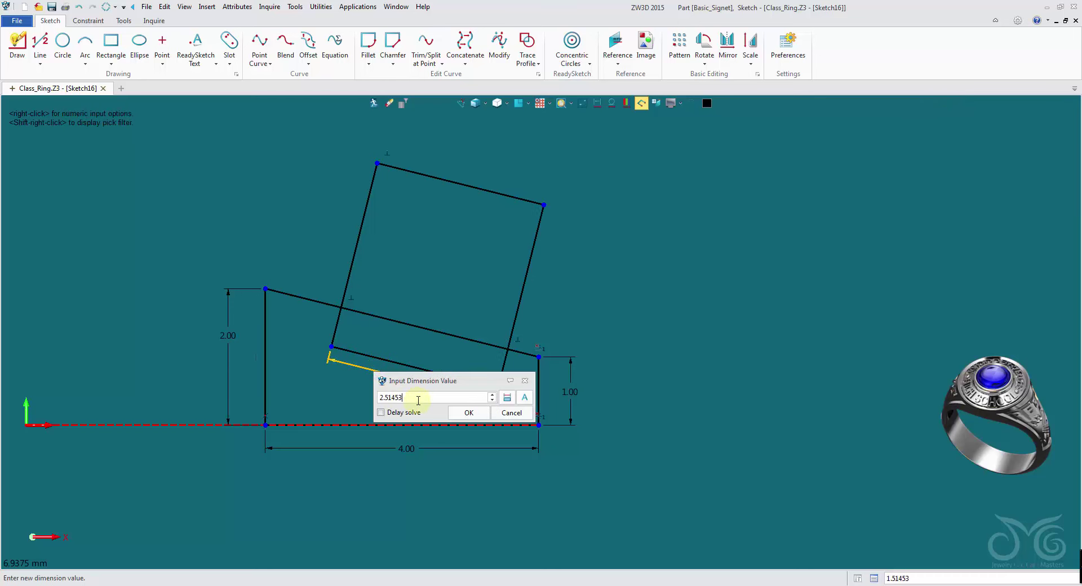
{"action": "left_click_drag", "start_coordinate": [445, 383], "coordinate": [740, 324]}
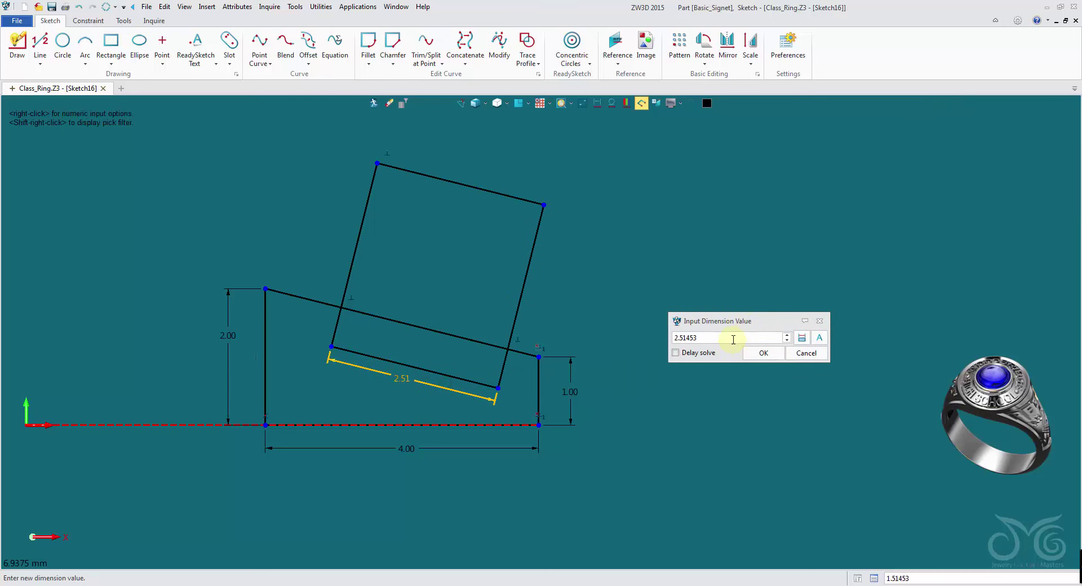
{"action": "left_click_drag", "start_coordinate": [720, 338], "coordinate": [639, 343]}
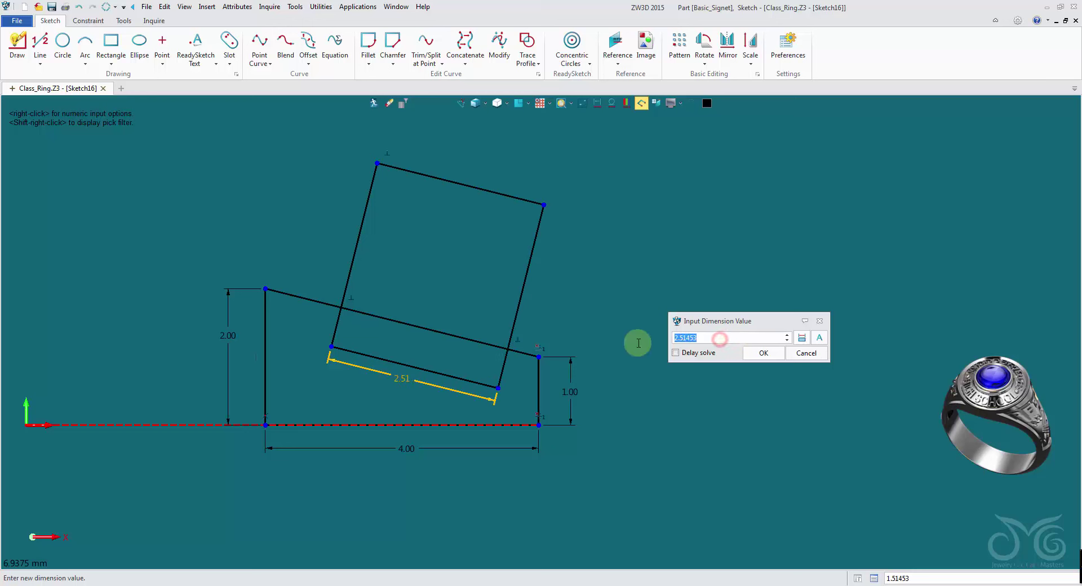
{"action": "left_click", "coordinate": [748, 353]}
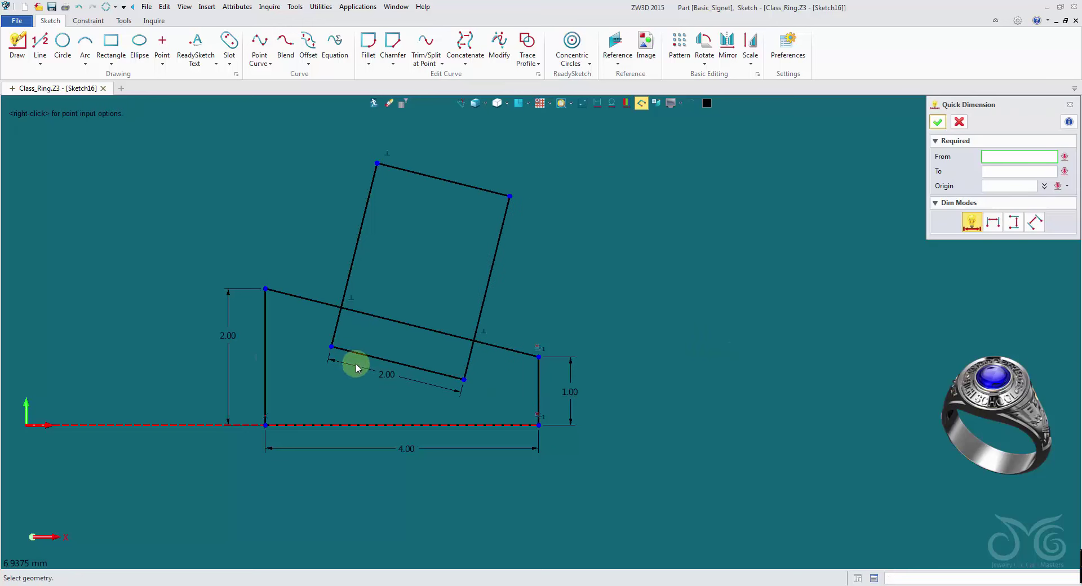
{"action": "left_click", "coordinate": [338, 348]}
{"action": "left_click", "coordinate": [395, 371]}
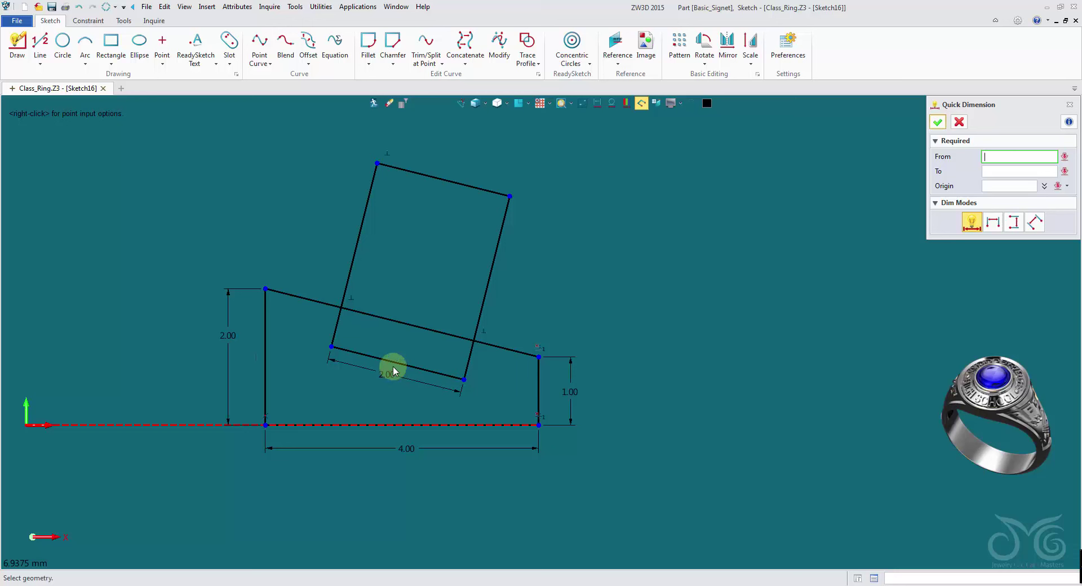
{"action": "left_click", "coordinate": [400, 325]}
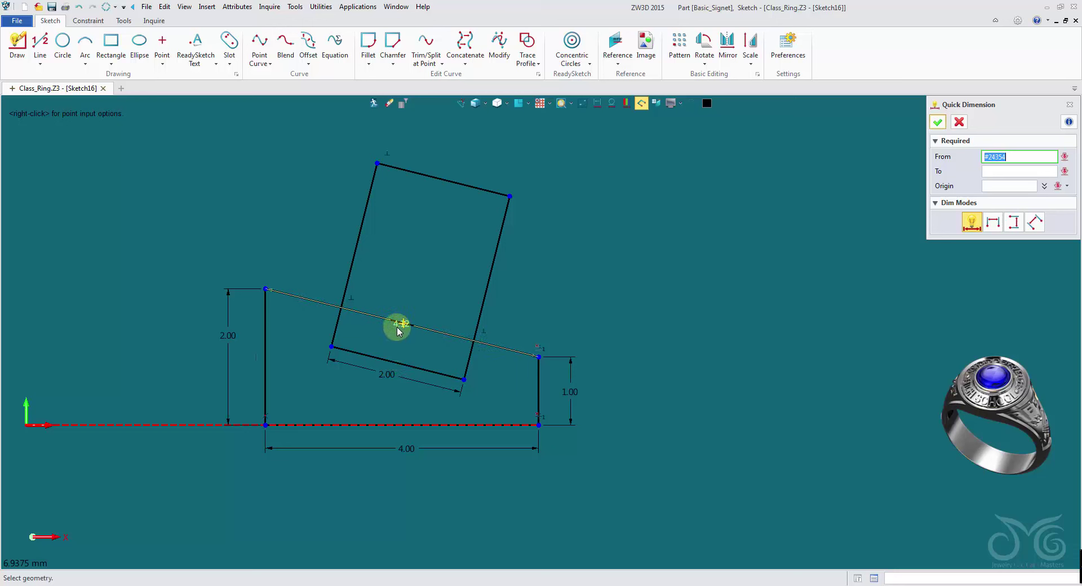
{"action": "left_click", "coordinate": [291, 296]}
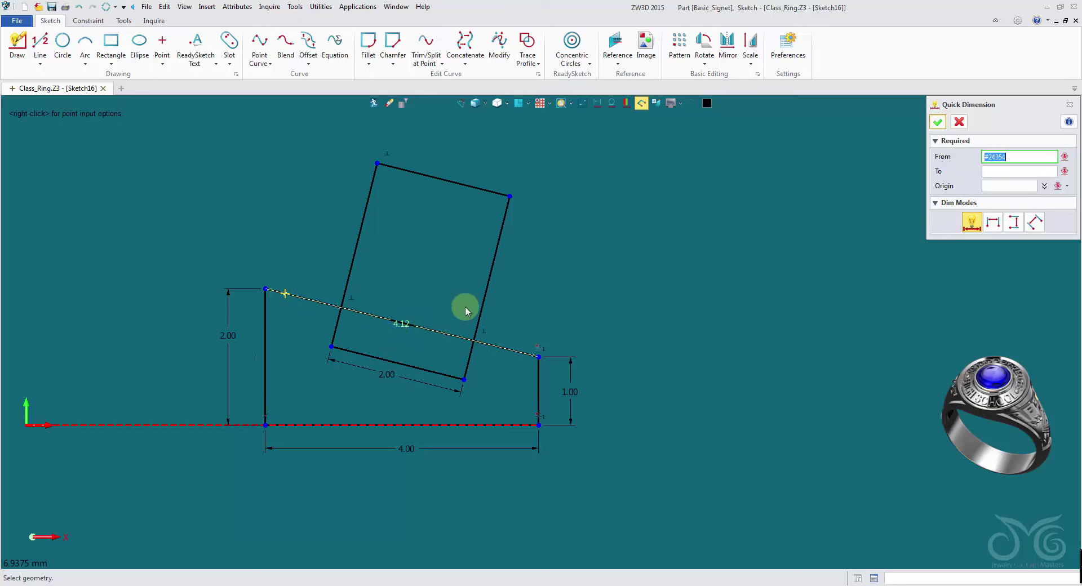
{"action": "left_click", "coordinate": [960, 123]}
{"action": "left_click", "coordinate": [40, 43]}
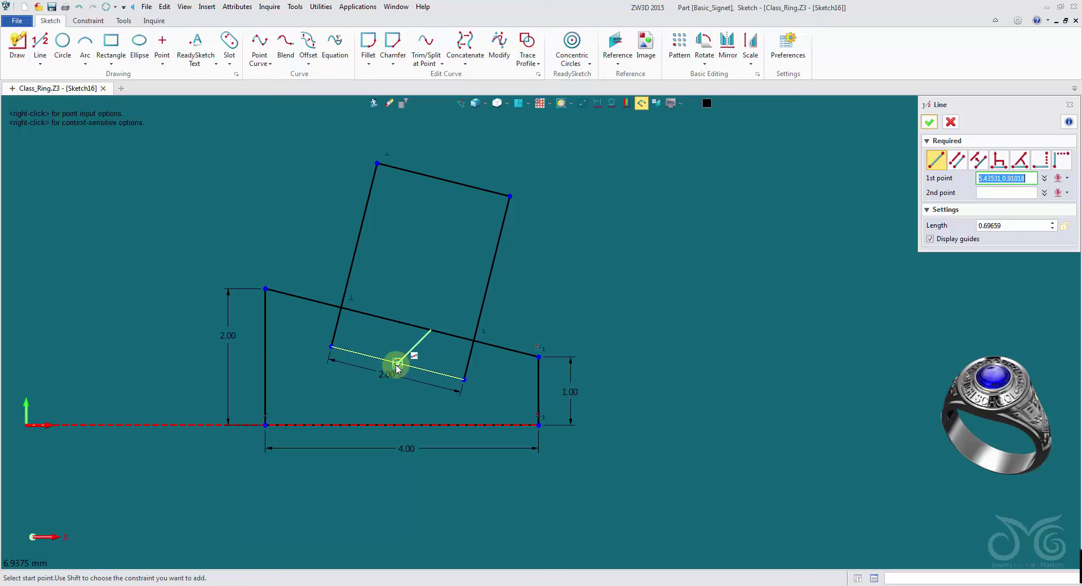
{"action": "left_click", "coordinate": [398, 364]}
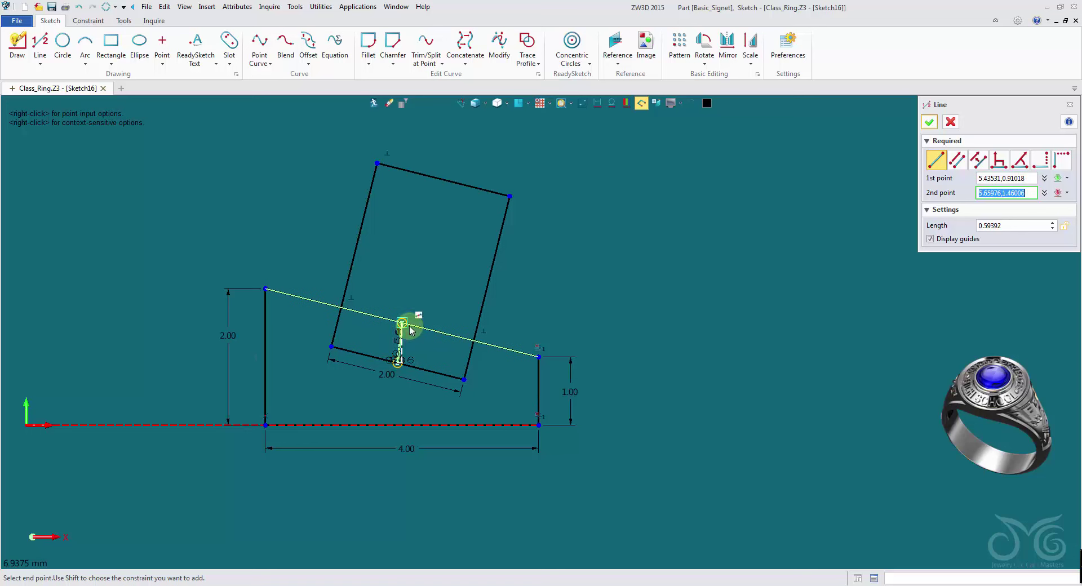
{"action": "scroll", "coordinate": [412, 330], "scroll_direction": "up", "scroll_amount": 3}
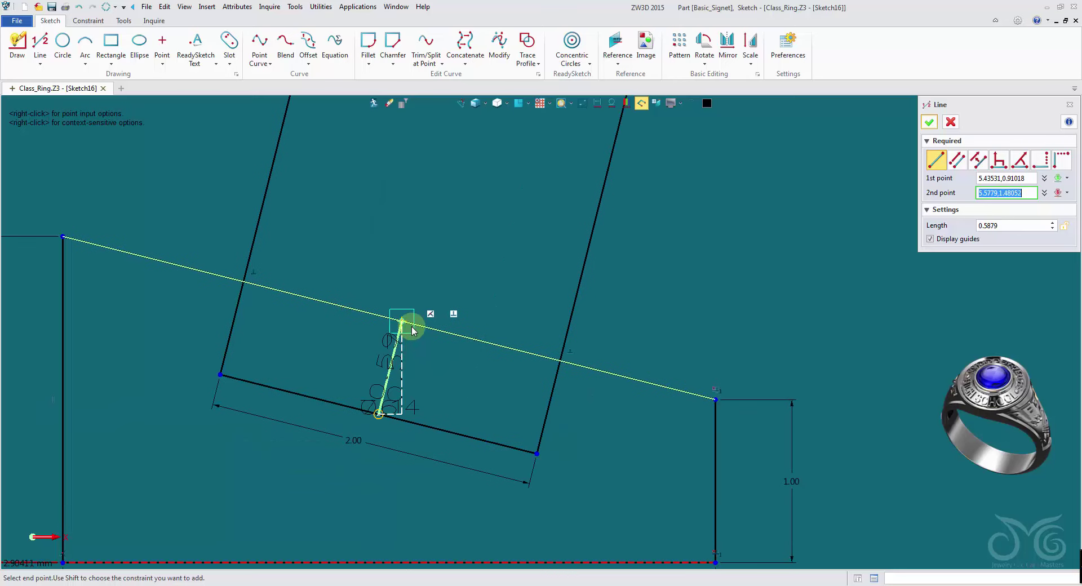
{"action": "left_click", "coordinate": [412, 330]}
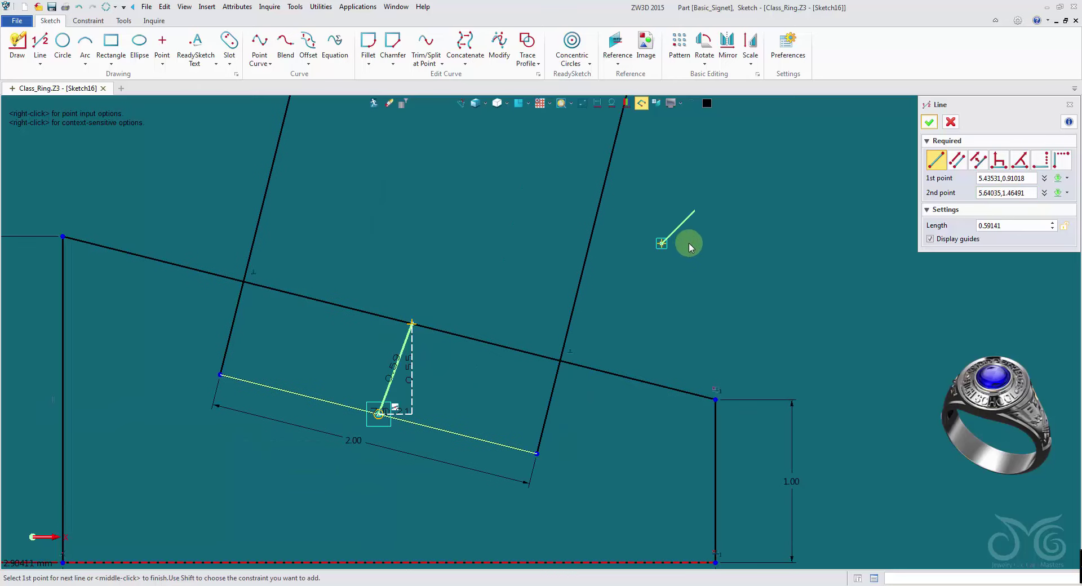
{"action": "left_click", "coordinate": [956, 123]}
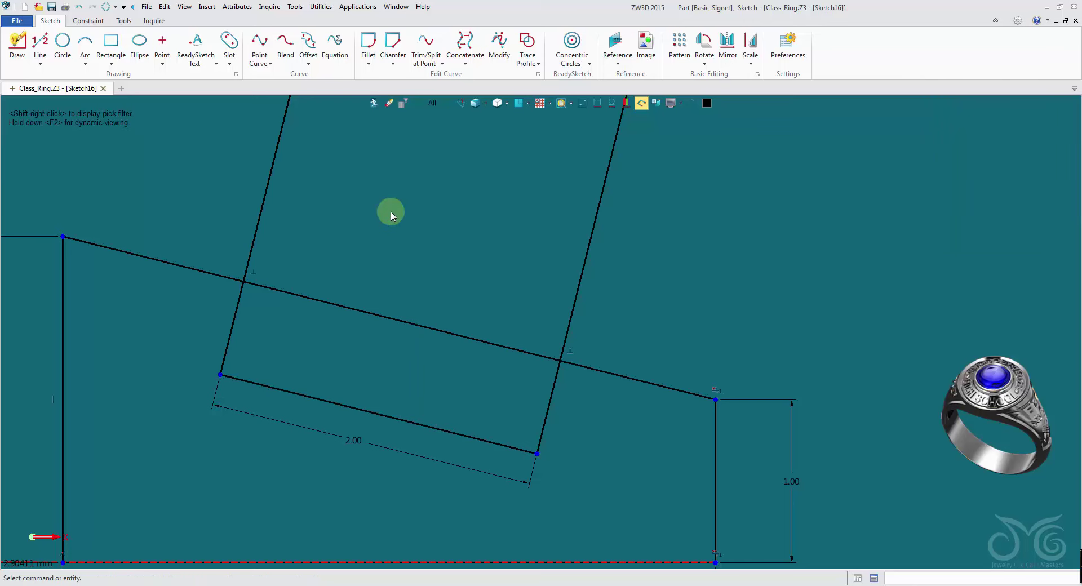
- Draw a line about 0.59 mm long from the midpoint of the rectangle's lower short side perpendicular to the trapezoid's sloping edge
{"action": "middle_click", "coordinate": [392, 214]}
{"action": "left_click", "coordinate": [372, 416]}
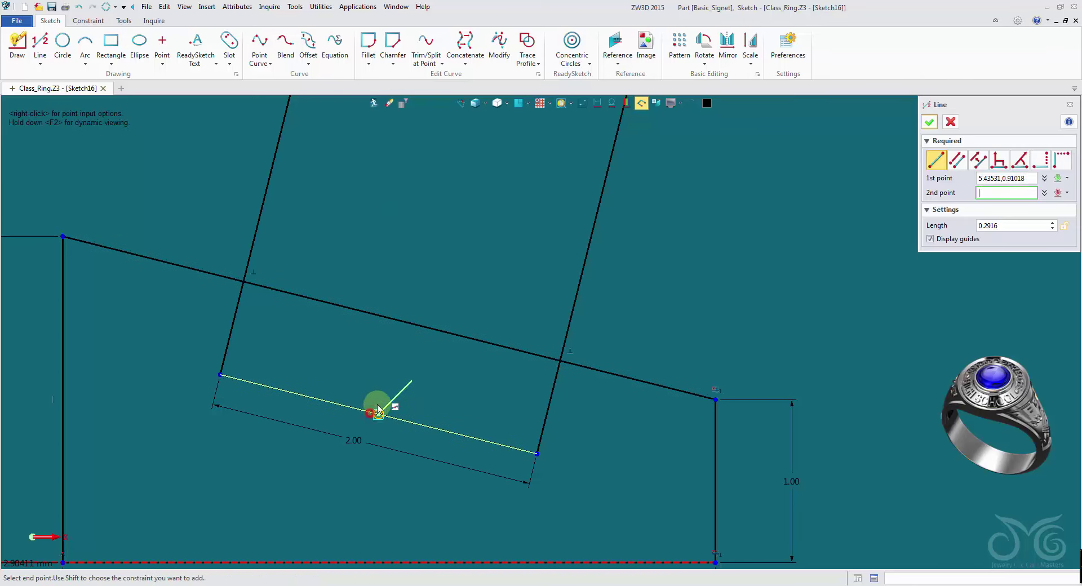
{"action": "left_click", "coordinate": [402, 327]}
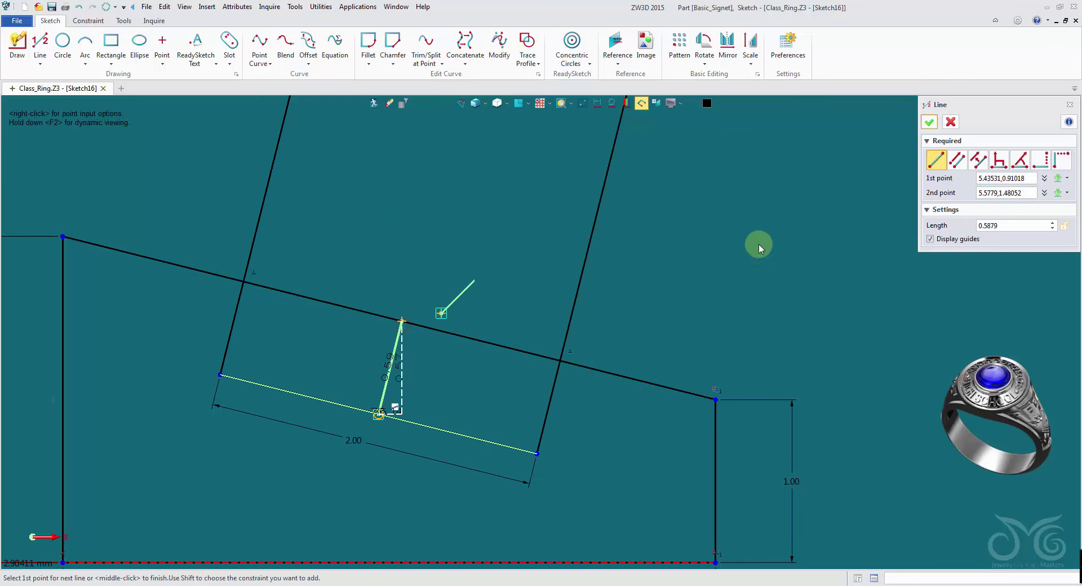
{"action": "left_click", "coordinate": [930, 122]}
{"action": "scroll", "coordinate": [418, 208], "scroll_direction": "down", "scroll_amount": 2}
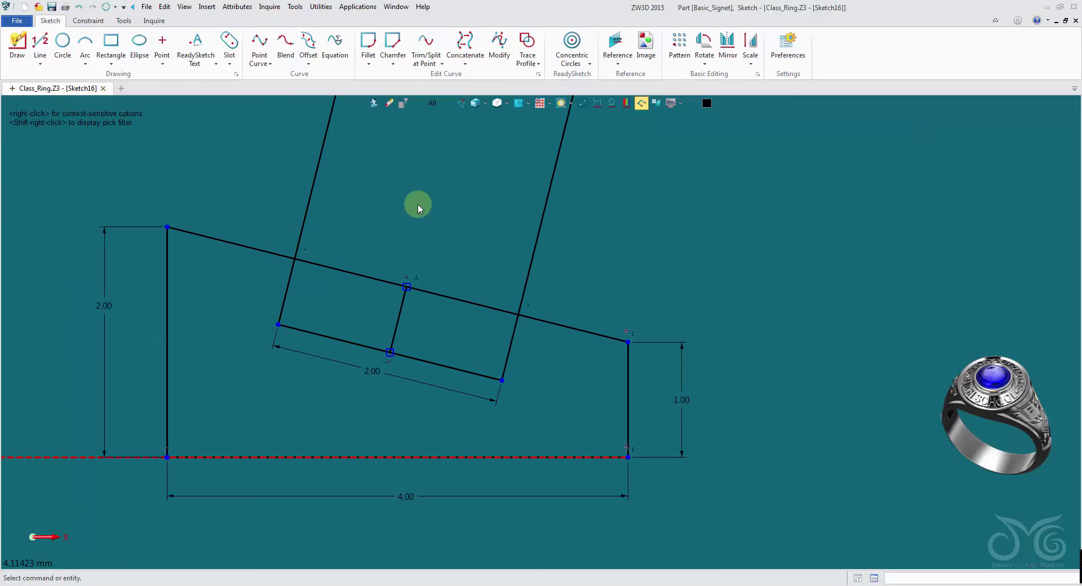
- Constrain the short connecting line's upper endpoint to the midpoint between the sloping edge's two ends
{"action": "left_click", "coordinate": [85, 21]}
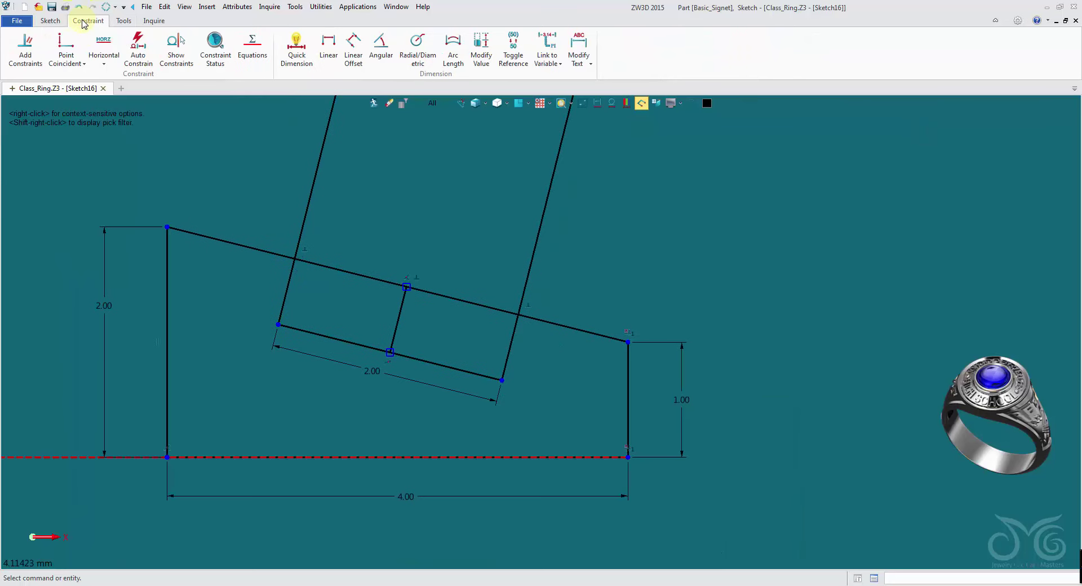
{"action": "left_click", "coordinate": [77, 58]}
{"action": "left_click", "coordinate": [90, 142]}
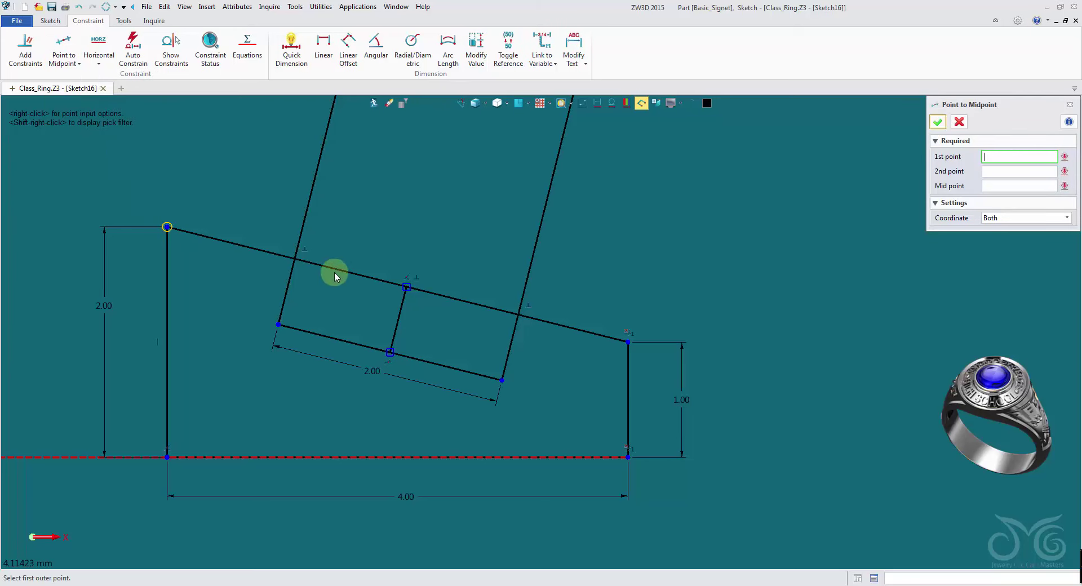
{"action": "left_click", "coordinate": [363, 274]}
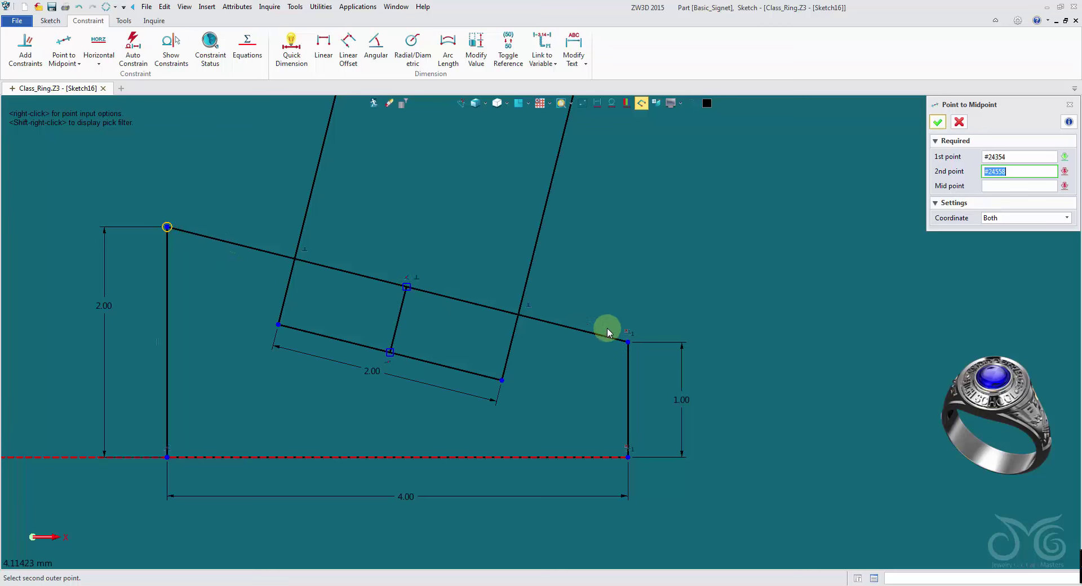
{"action": "left_click", "coordinate": [628, 342]}
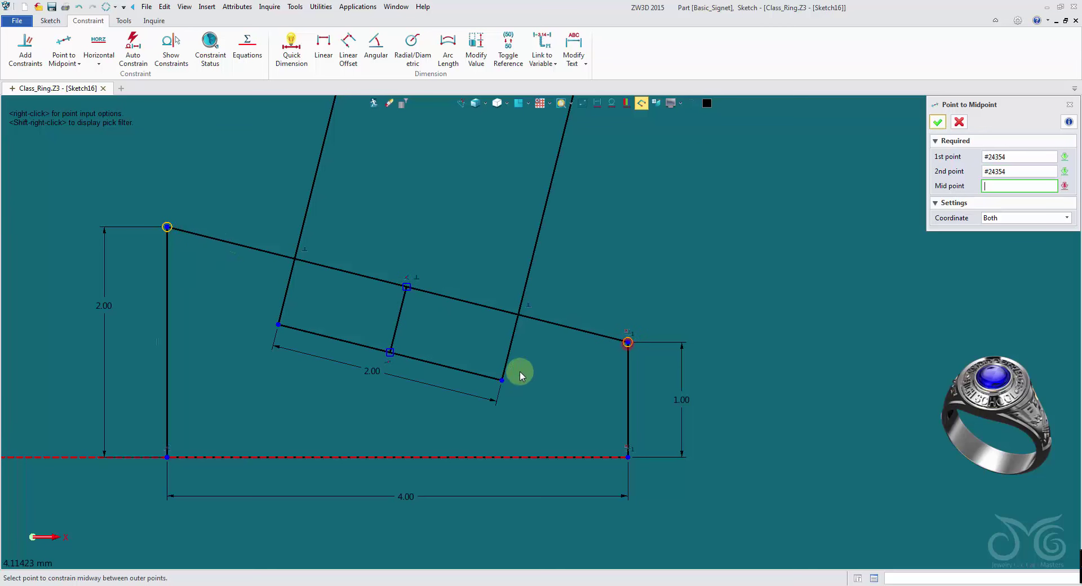
{"action": "left_click", "coordinate": [405, 295]}
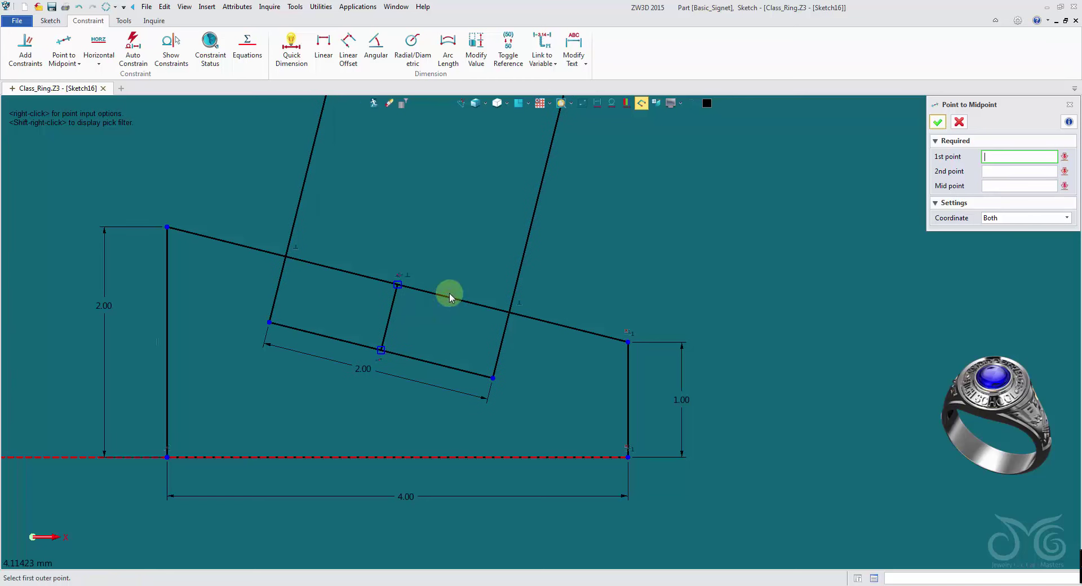
{"action": "left_click", "coordinate": [956, 122]}
- Set the dimension of the rectangle's lower short side to 2.0 mm
{"action": "right_click", "coordinate": [398, 378]}
{"action": "left_click", "coordinate": [405, 368]}
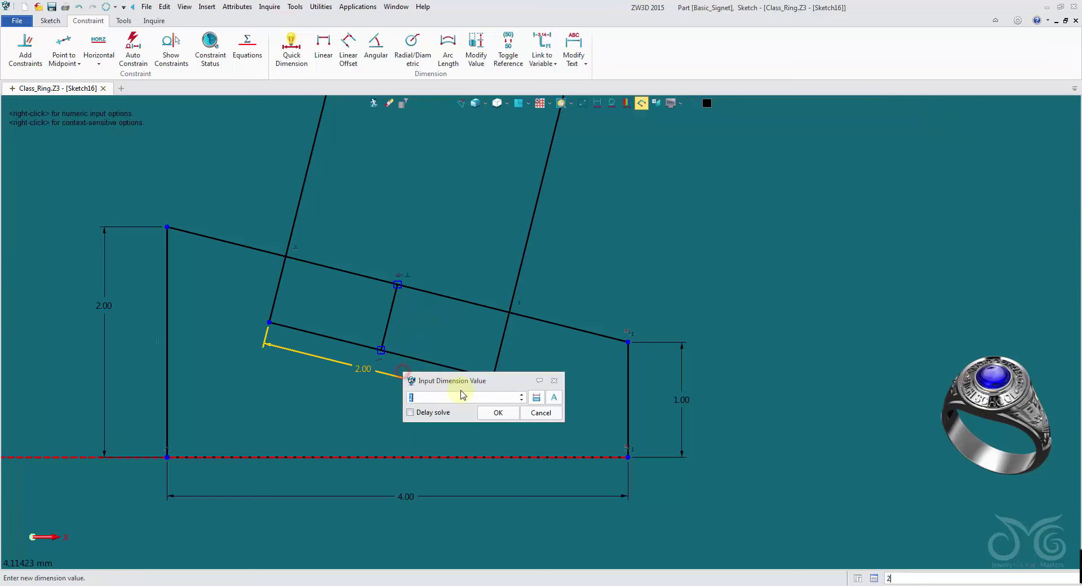
{"action": "left_click_drag", "start_coordinate": [481, 383], "coordinate": [456, 425]}
{"action": "left_click", "coordinate": [449, 439]}
{"action": "type", "text": ".0"}
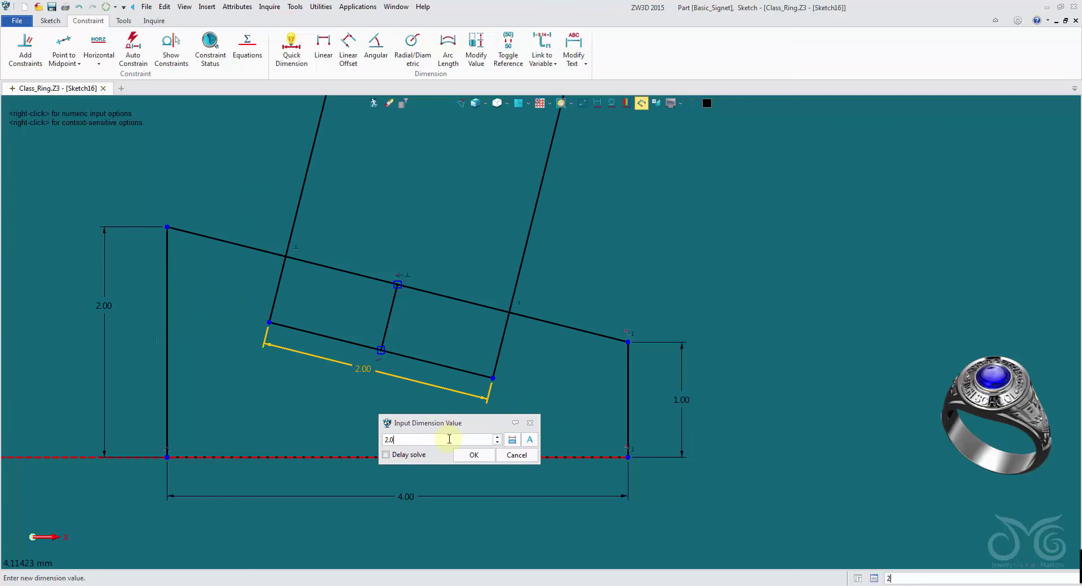
{"action": "left_click", "coordinate": [474, 456]}
- Dimension the short connecting line between the sloping edge and the rectangle's lower side as 0.5 mm
{"action": "right_click", "coordinate": [438, 332]}
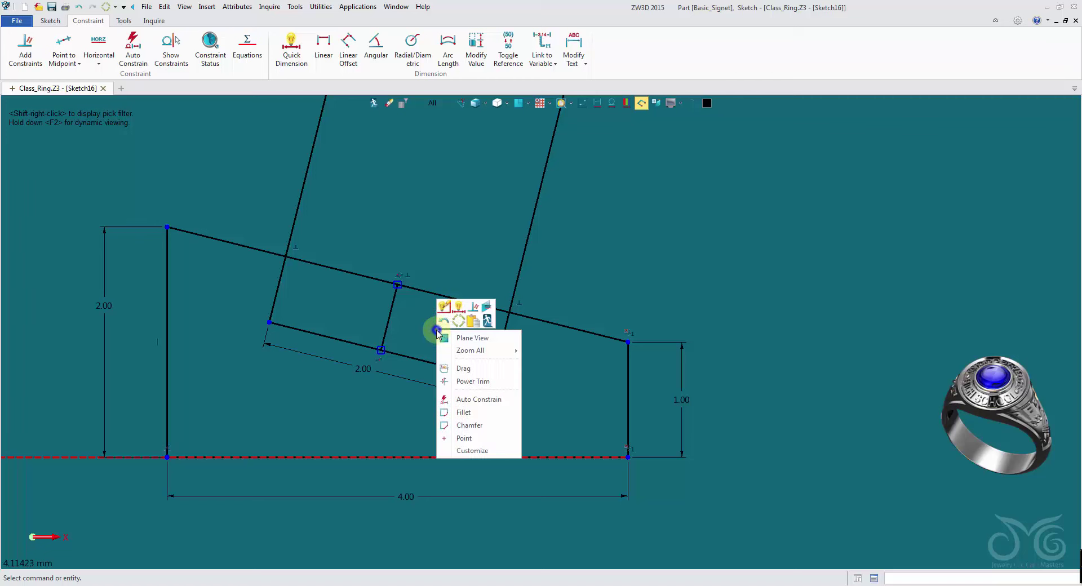
{"action": "left_click", "coordinate": [458, 309]}
{"action": "left_click", "coordinate": [393, 318]}
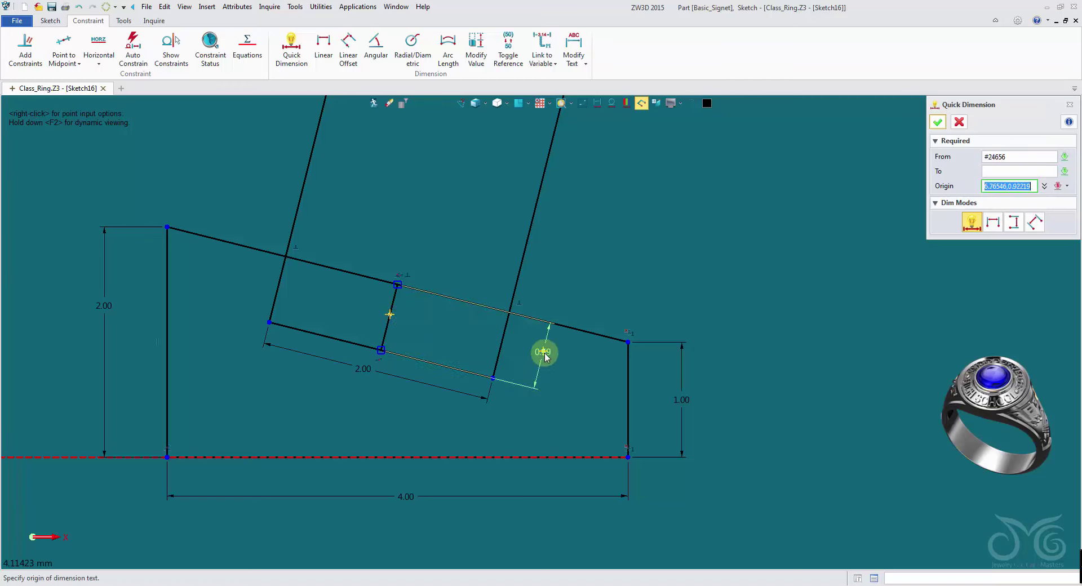
{"action": "left_click", "coordinate": [552, 365]}
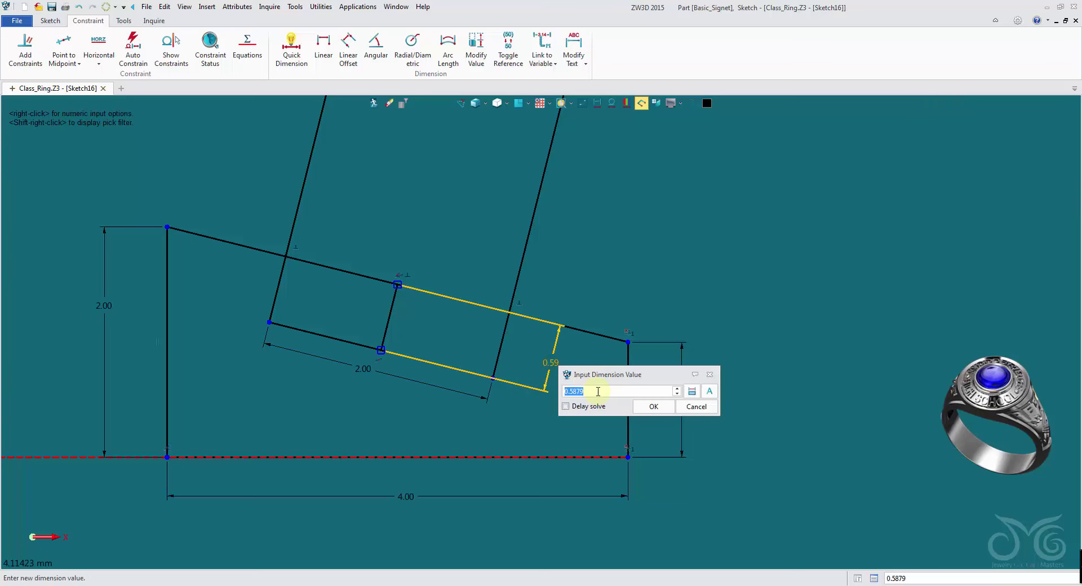
{"action": "type", "text": "-0.4121"}
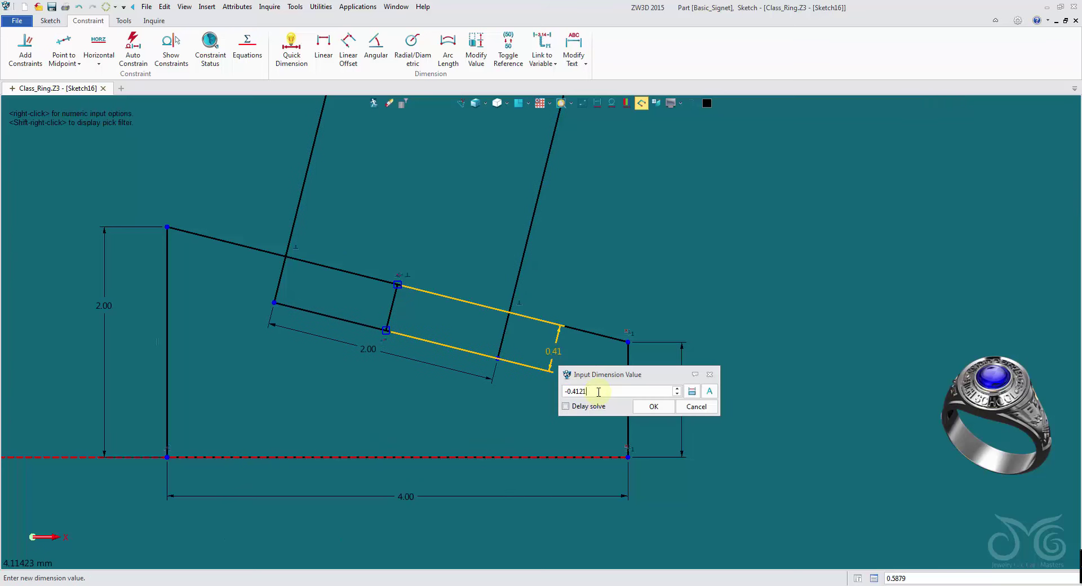
{"action": "left_click", "coordinate": [652, 407]}
{"action": "left_click", "coordinate": [963, 125]}
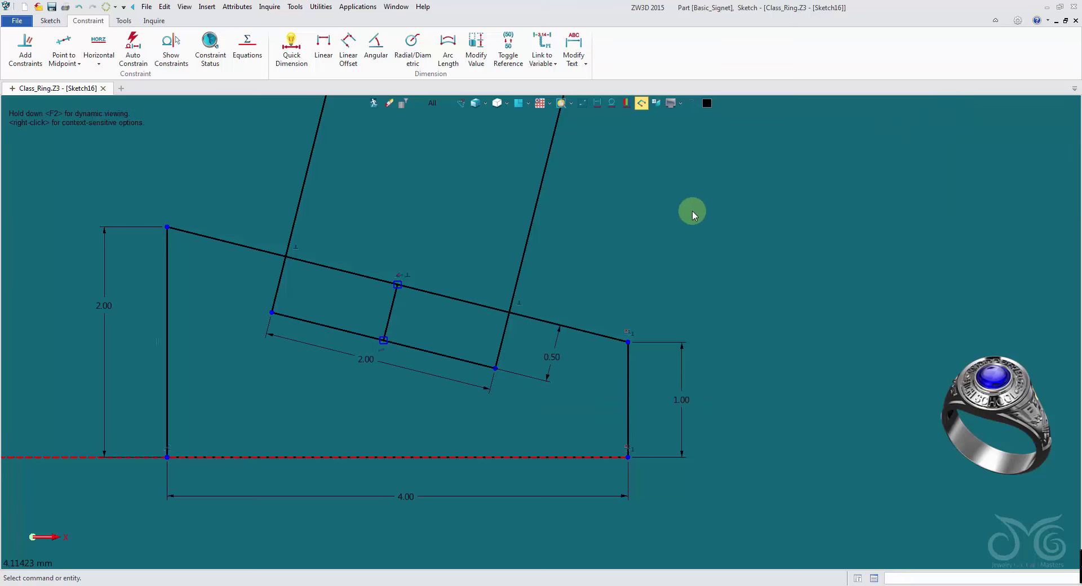
- Try to trace the trapezoid's outline with the rectangular notch in its sloping edge using Trace Profile
{"action": "left_click", "coordinate": [50, 20]}
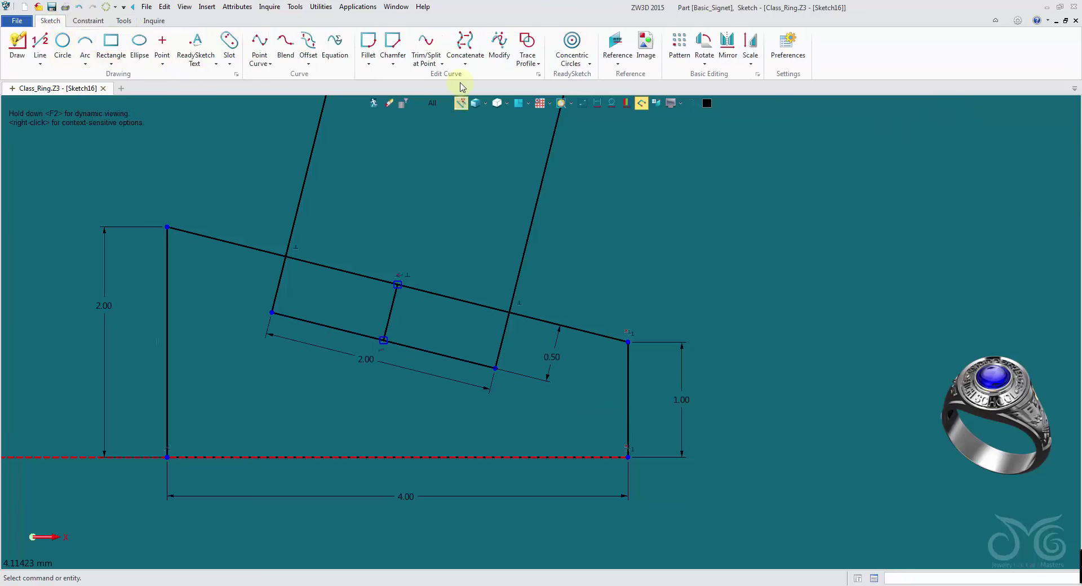
{"action": "left_click", "coordinate": [525, 50]}
{"action": "left_click", "coordinate": [165, 280]}
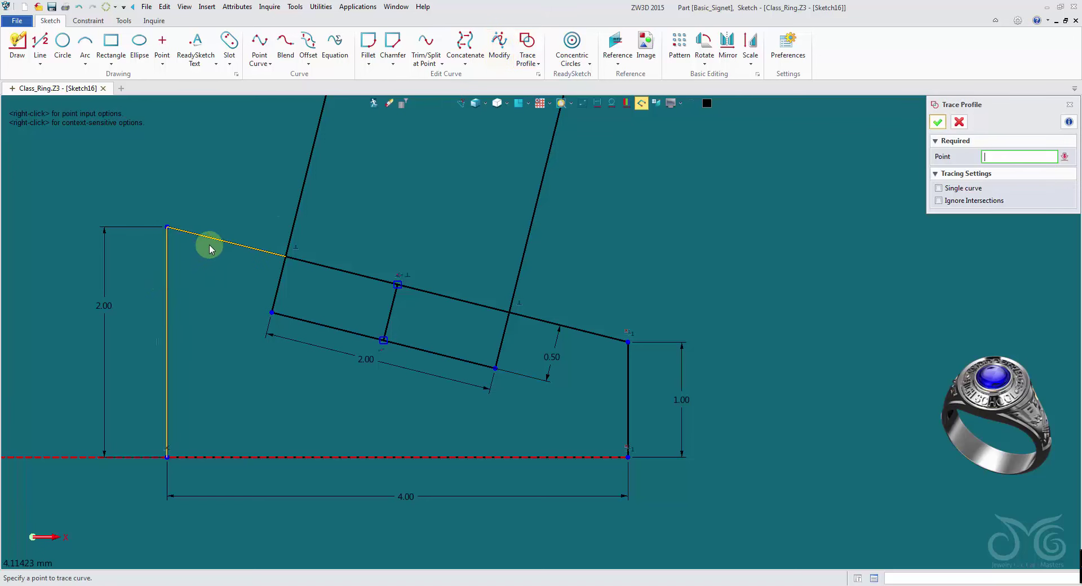
{"action": "left_click", "coordinate": [277, 286]}
{"action": "left_click", "coordinate": [440, 355]}
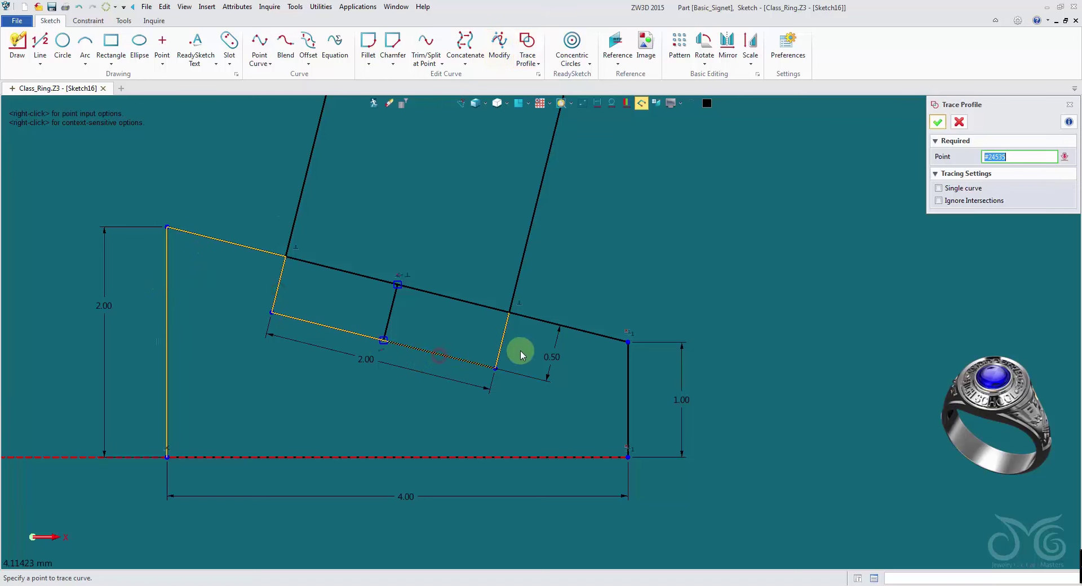
{"action": "left_click", "coordinate": [541, 324]}
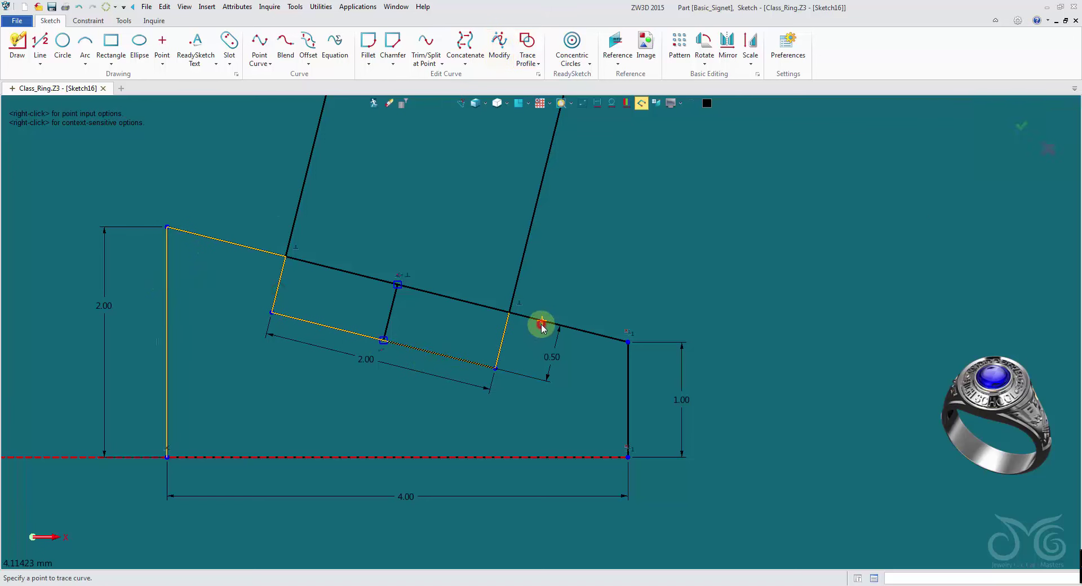
{"action": "left_click", "coordinate": [454, 457]}
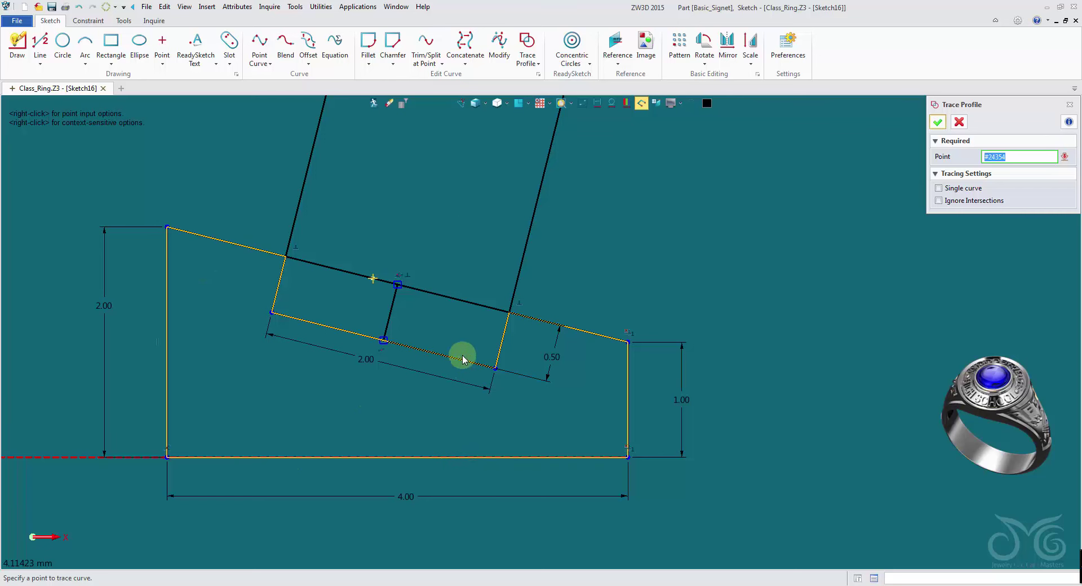
{"action": "left_click", "coordinate": [960, 122]}
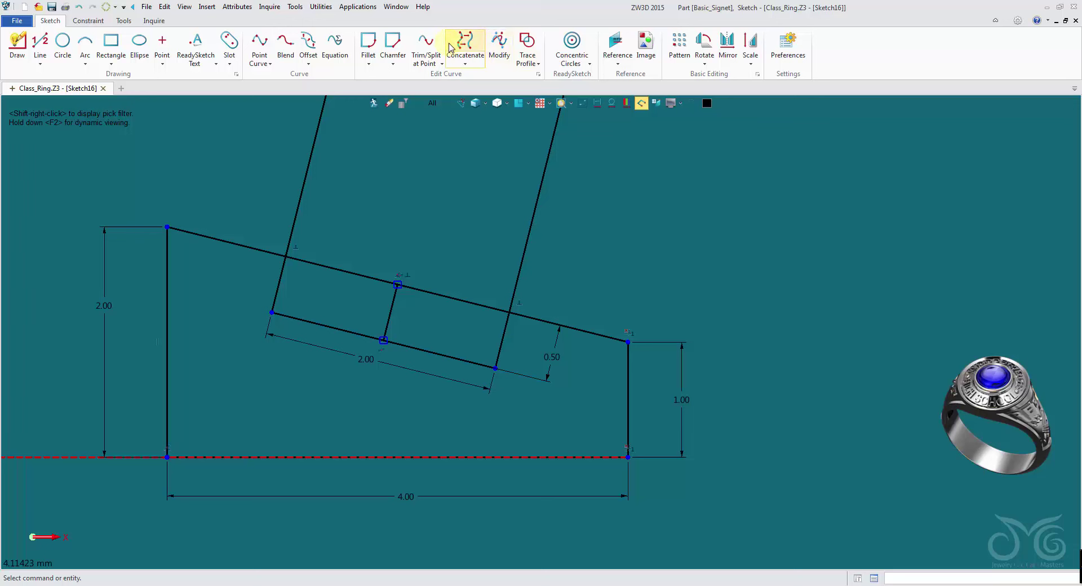
- Trace the trapezoid's closed outline with Trace Profile, following the rectangular notch in its sloping edge
{"action": "left_click", "coordinate": [527, 45]}
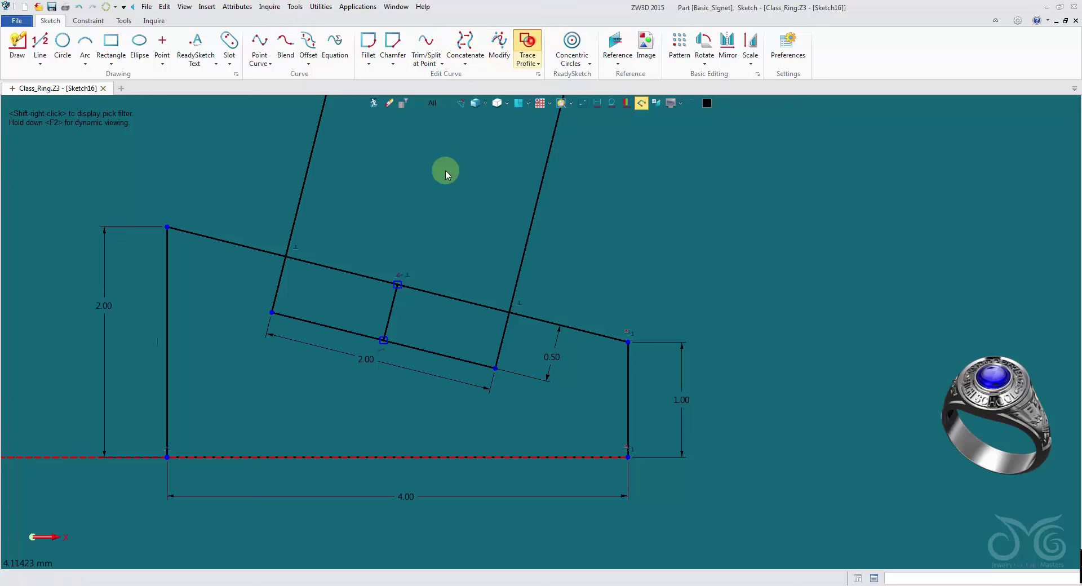
{"action": "left_click", "coordinate": [166, 274]}
{"action": "left_click", "coordinate": [280, 287]}
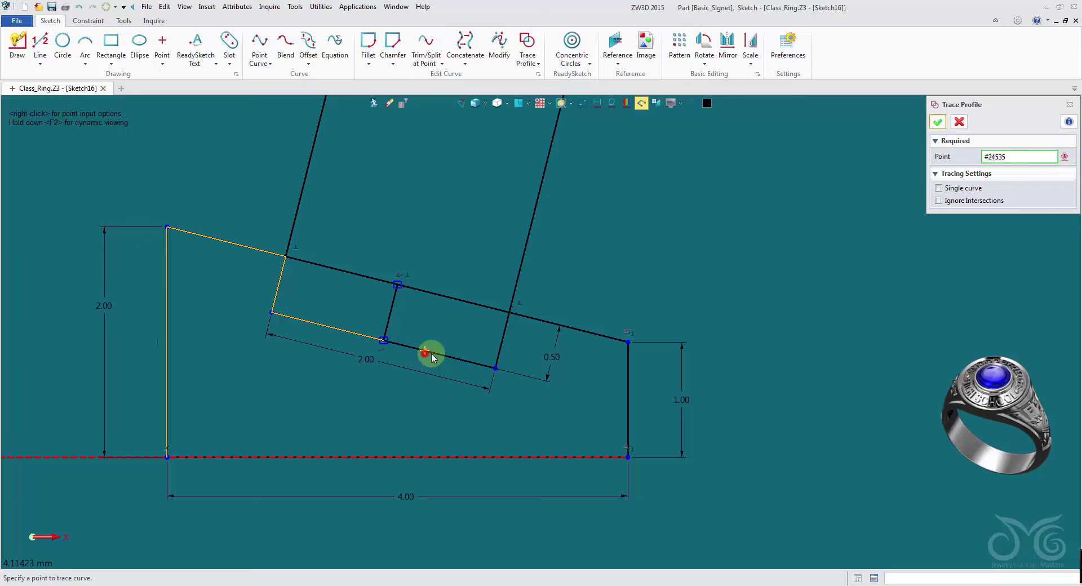
{"action": "left_click", "coordinate": [432, 354]}
{"action": "left_click", "coordinate": [536, 321]}
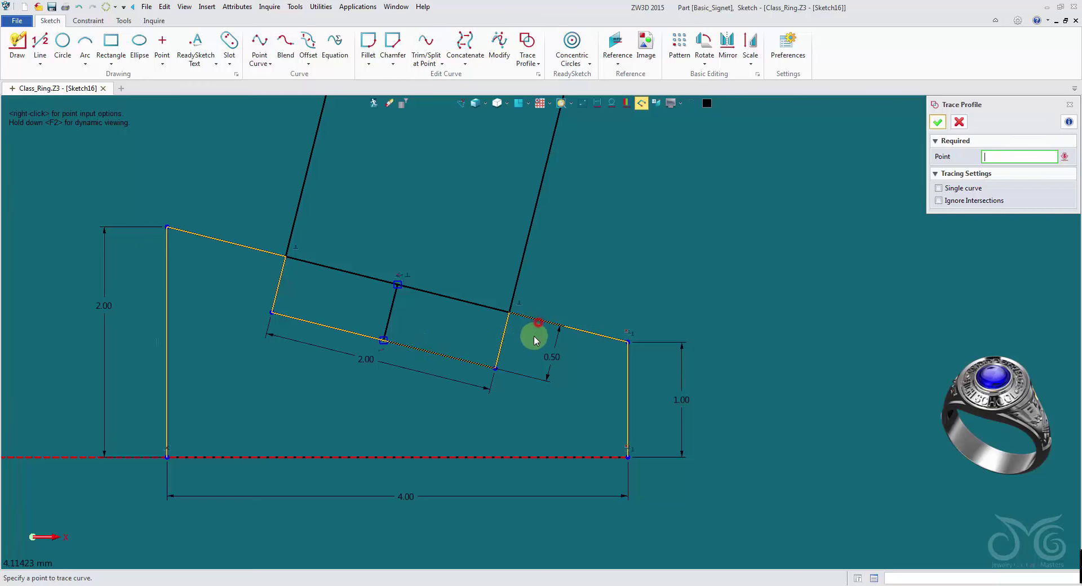
{"action": "middle_click", "coordinate": [425, 456]}
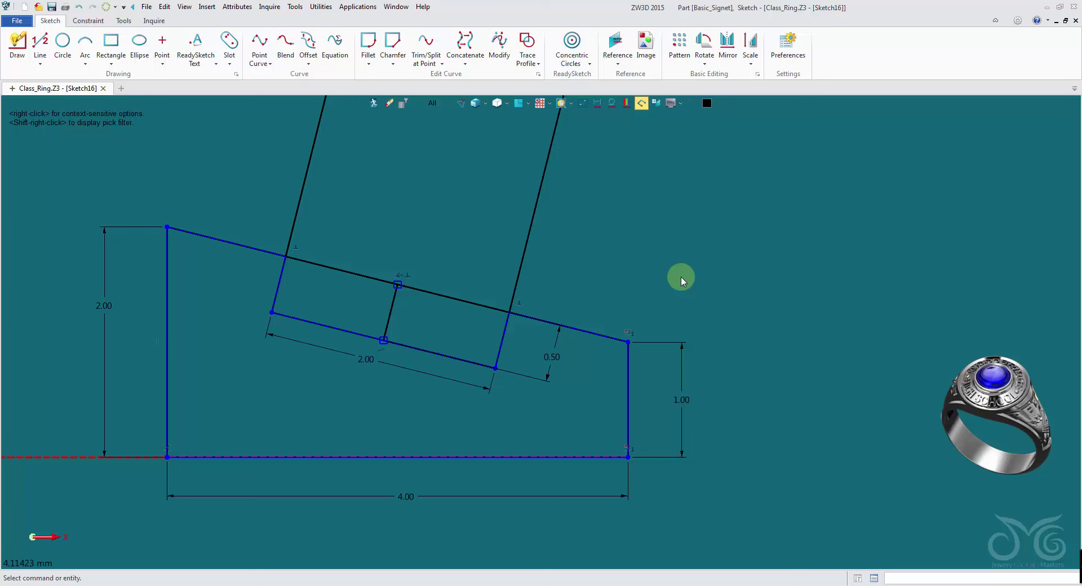
- Open the notch depth dimension for editing and set the linear step size to 0.01
{"action": "right_click", "coordinate": [557, 355]}
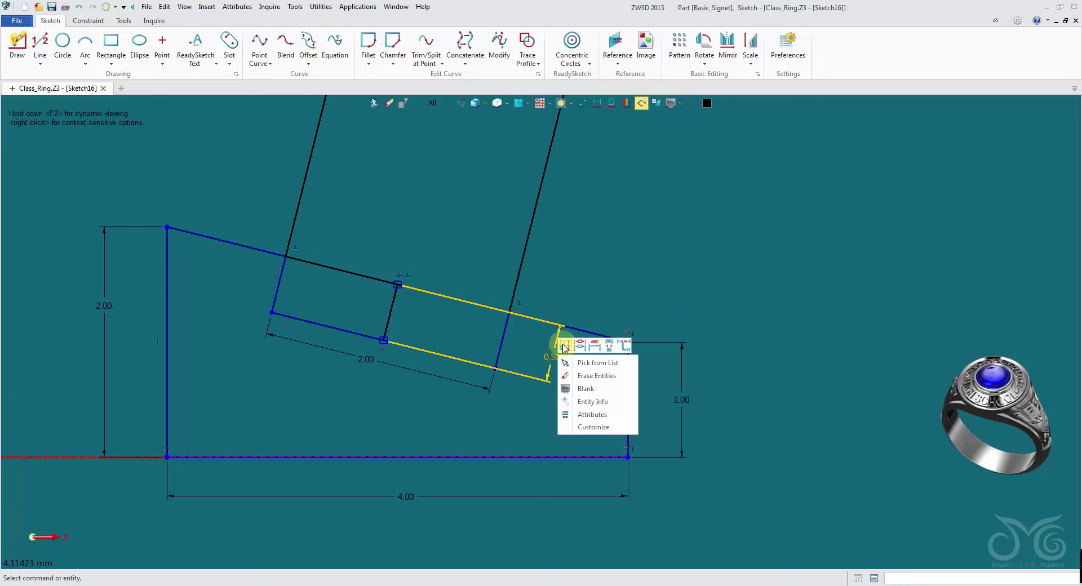
{"action": "left_click", "coordinate": [563, 344]}
{"action": "right_click", "coordinate": [727, 280]}
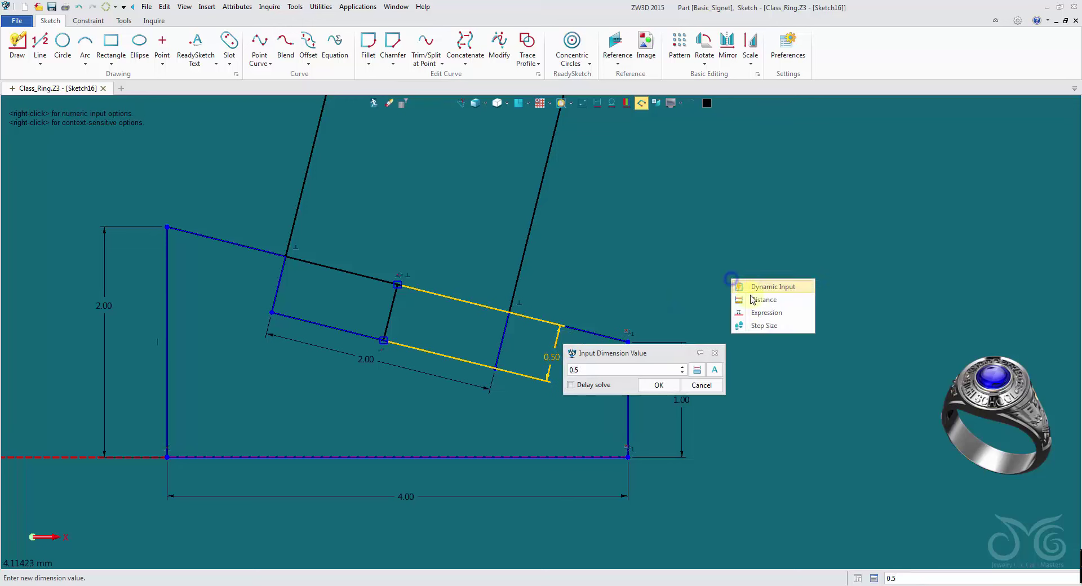
{"action": "left_click", "coordinate": [767, 325]}
{"action": "type", "text": "0.01"}
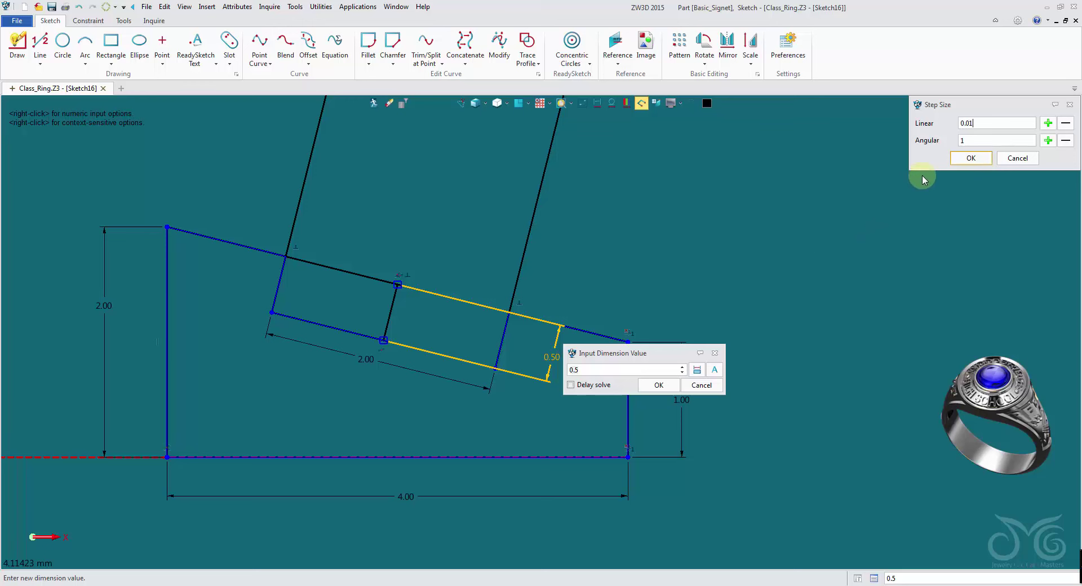
{"action": "left_click", "coordinate": [969, 164]}
- Try slightly different notch depths in 0.01 mm increments and discard the change
{"action": "scroll", "coordinate": [587, 370], "scroll_direction": "up", "scroll_amount": 5}
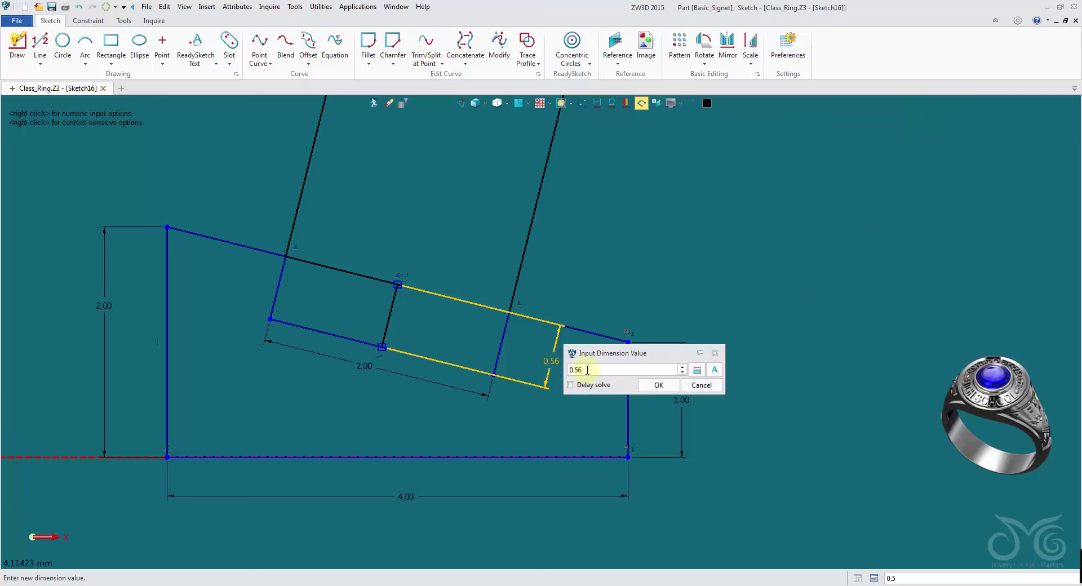
{"action": "scroll", "coordinate": [589, 370], "scroll_direction": "down", "scroll_amount": 9}
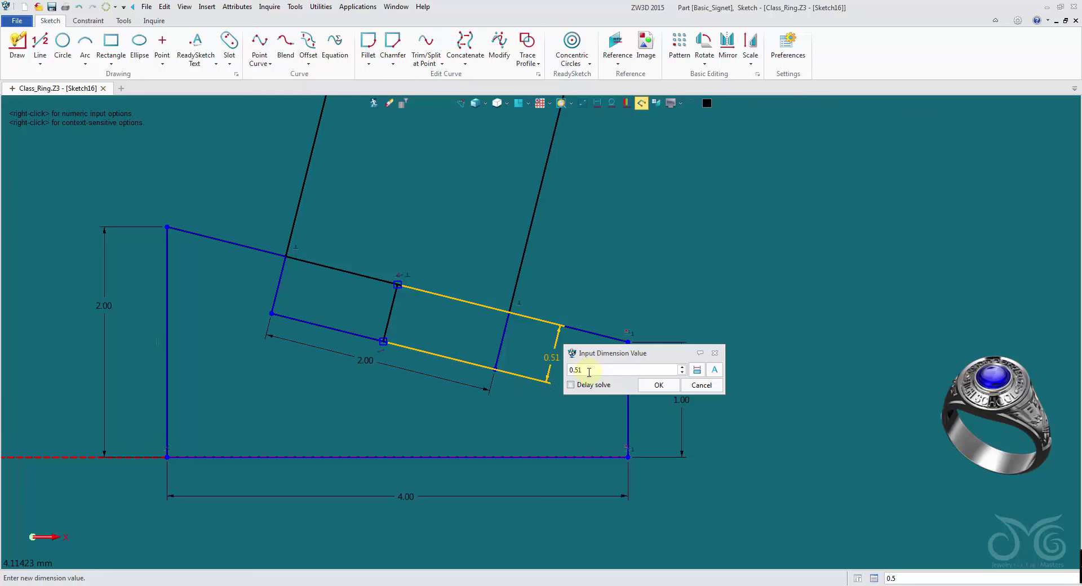
{"action": "scroll", "coordinate": [587, 370], "scroll_direction": "up", "scroll_amount": 7}
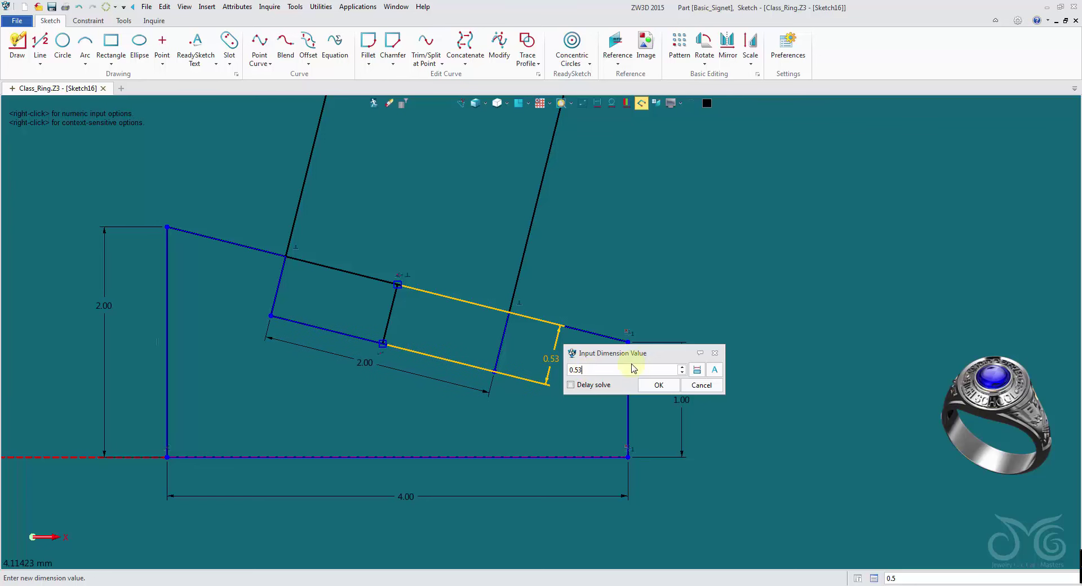
{"action": "left_click", "coordinate": [702, 386]}
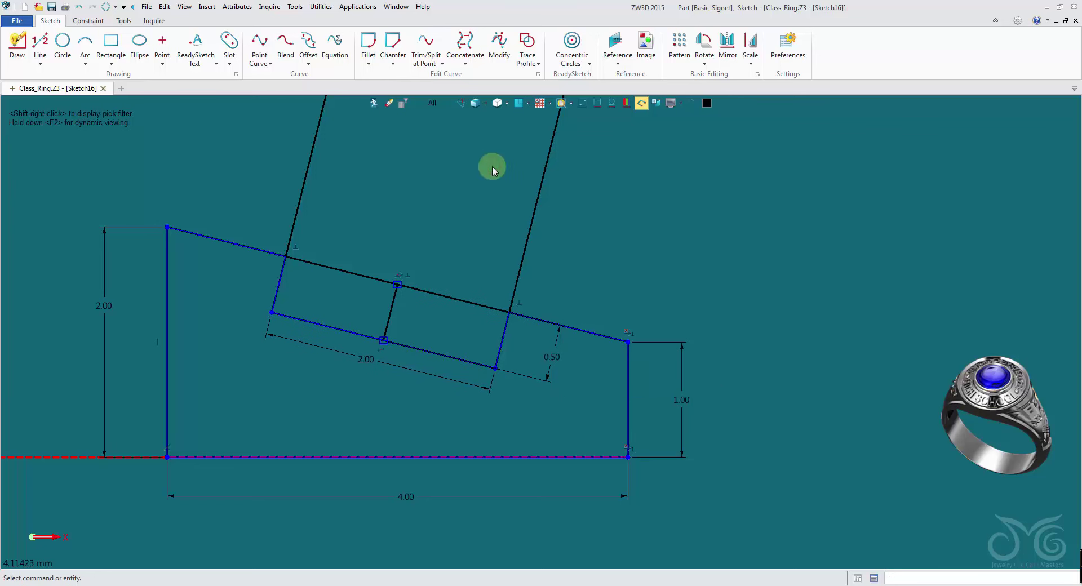
- Exit the sketch and start a Revolve of the halo profile about the vertical 0,0,1 axis
{"action": "left_click", "coordinate": [372, 103]}
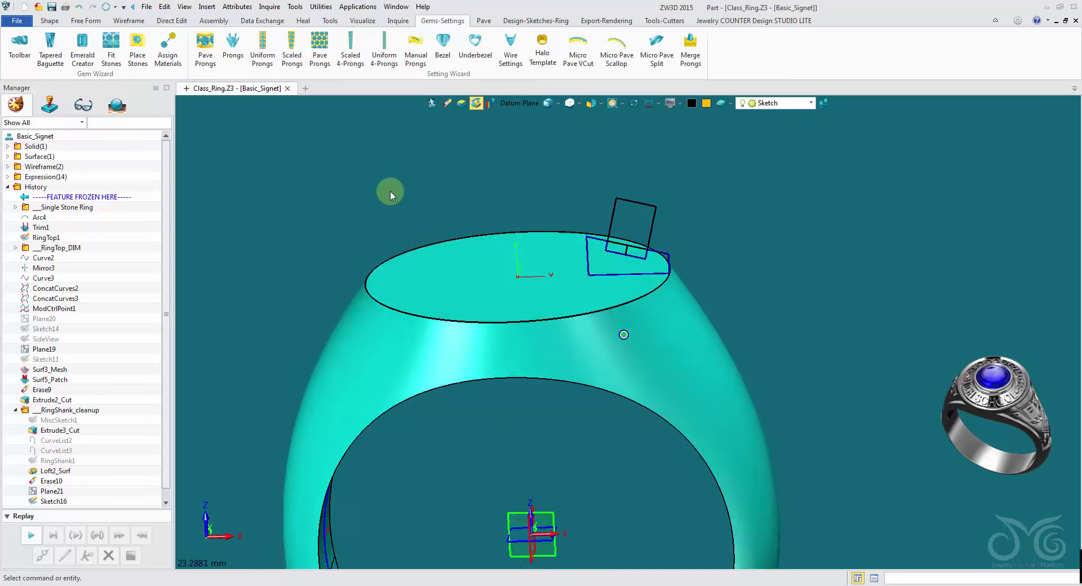
{"action": "left_click", "coordinate": [50, 20]}
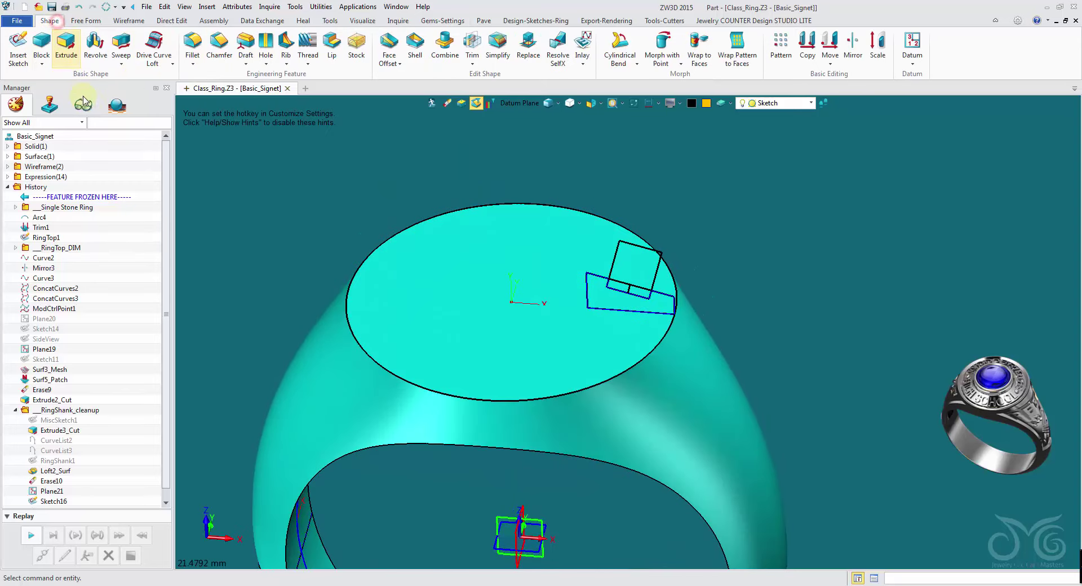
{"action": "left_click", "coordinate": [95, 45]}
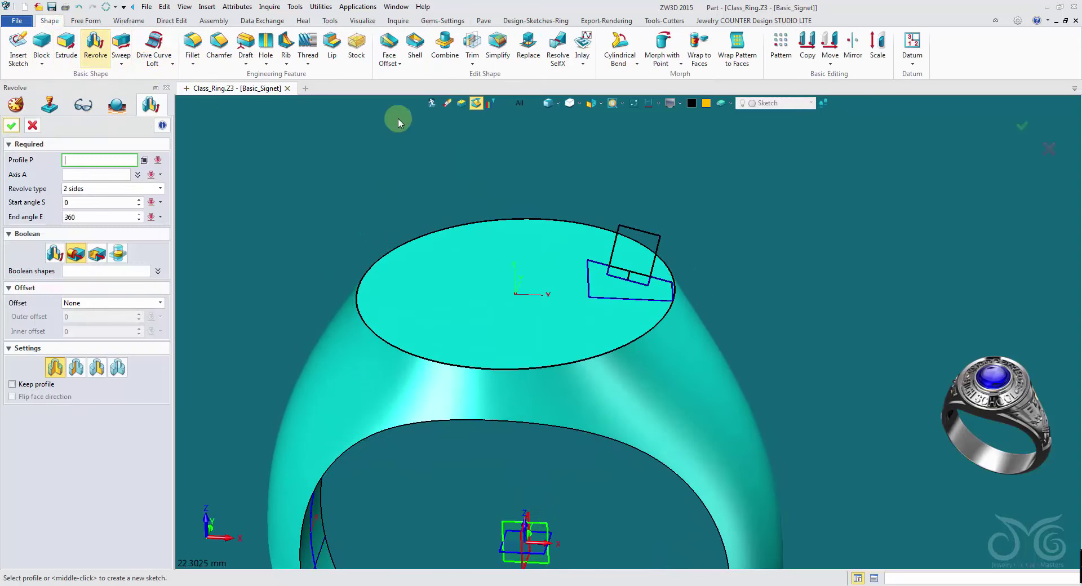
{"action": "left_click", "coordinate": [520, 109]}
{"action": "left_click", "coordinate": [539, 155]}
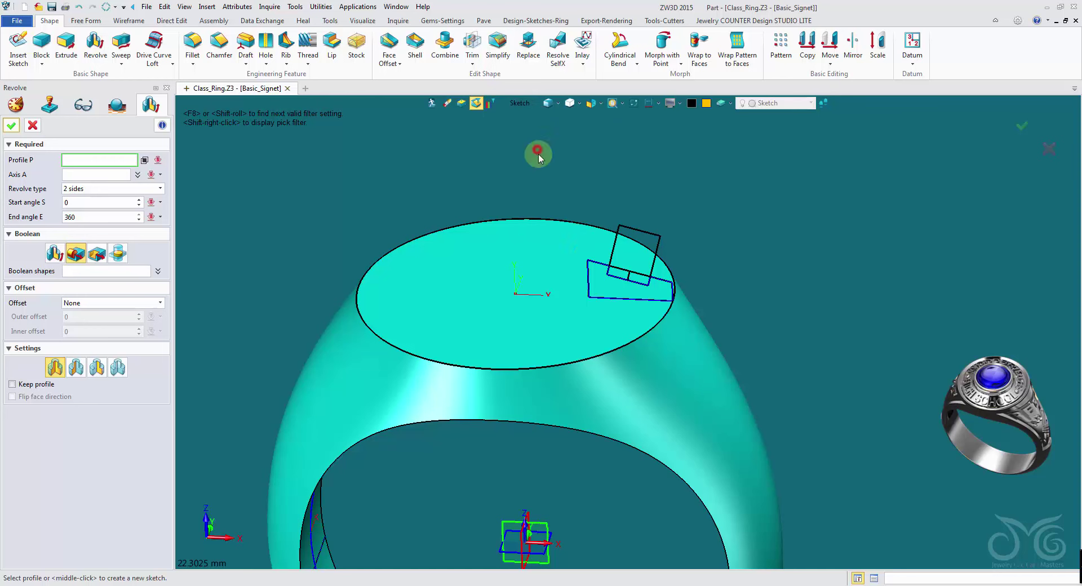
{"action": "left_click", "coordinate": [589, 265]}
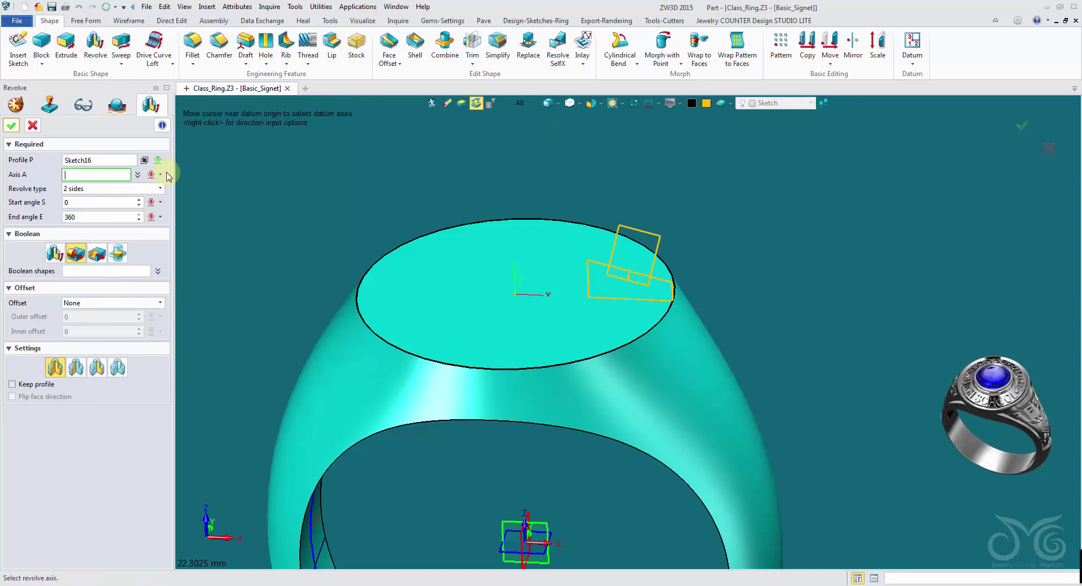
{"action": "middle_click_drag", "start_coordinate": [397, 337], "coordinate": [505, 355]}
{"action": "left_click", "coordinate": [545, 369]}
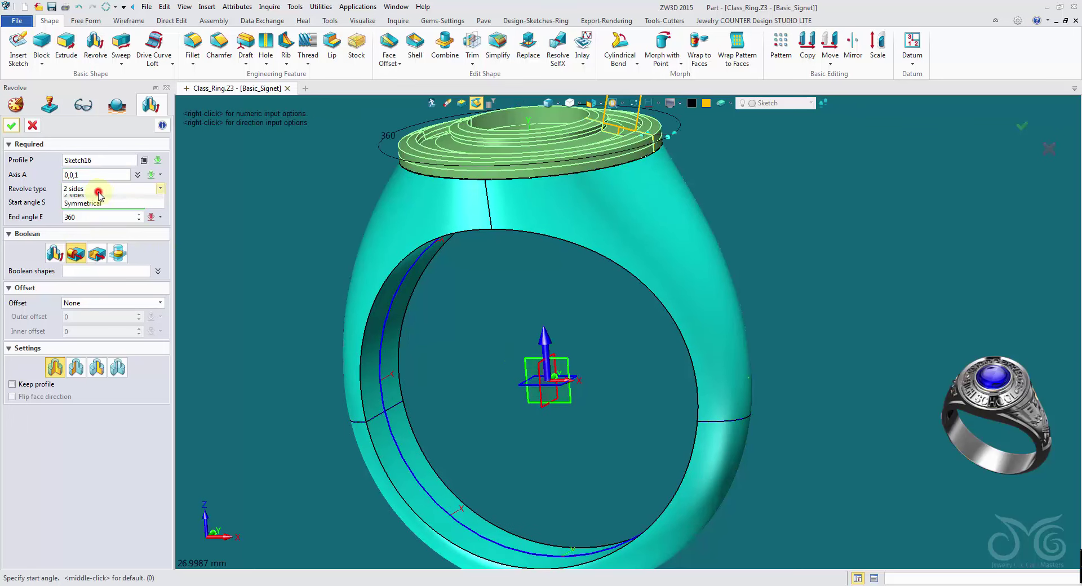
- Create the halo as a one-sided 360° revolve forming a separate base shape
{"action": "left_click", "coordinate": [101, 202]}
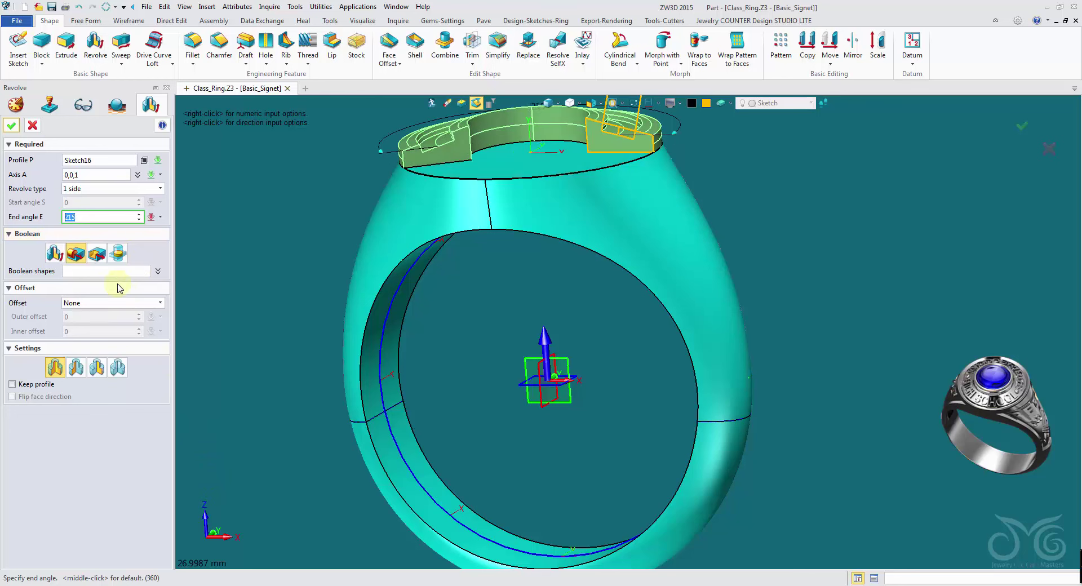
{"action": "type", "text": "360"}
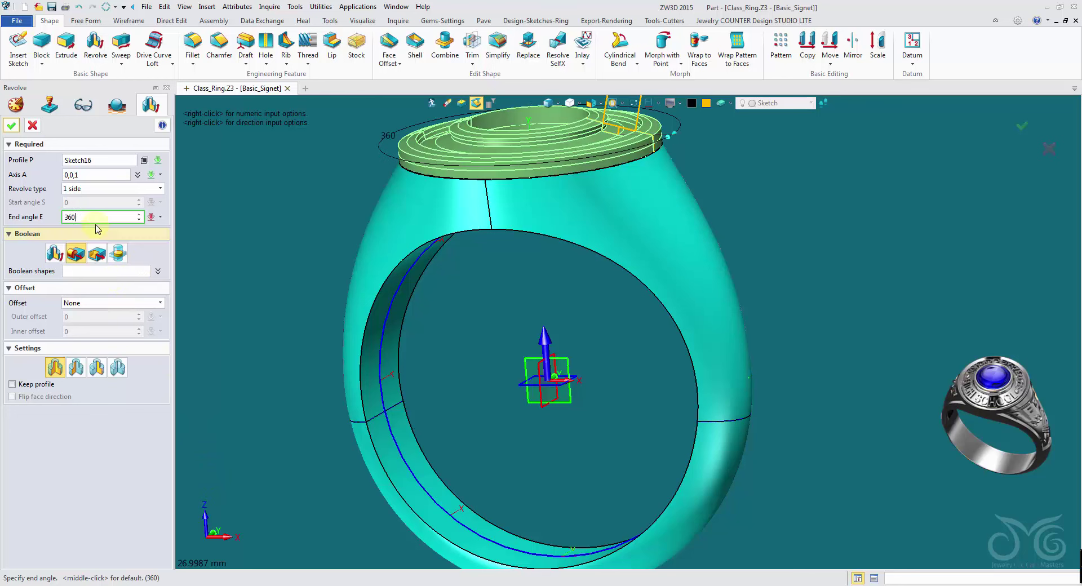
{"action": "left_click", "coordinate": [52, 253]}
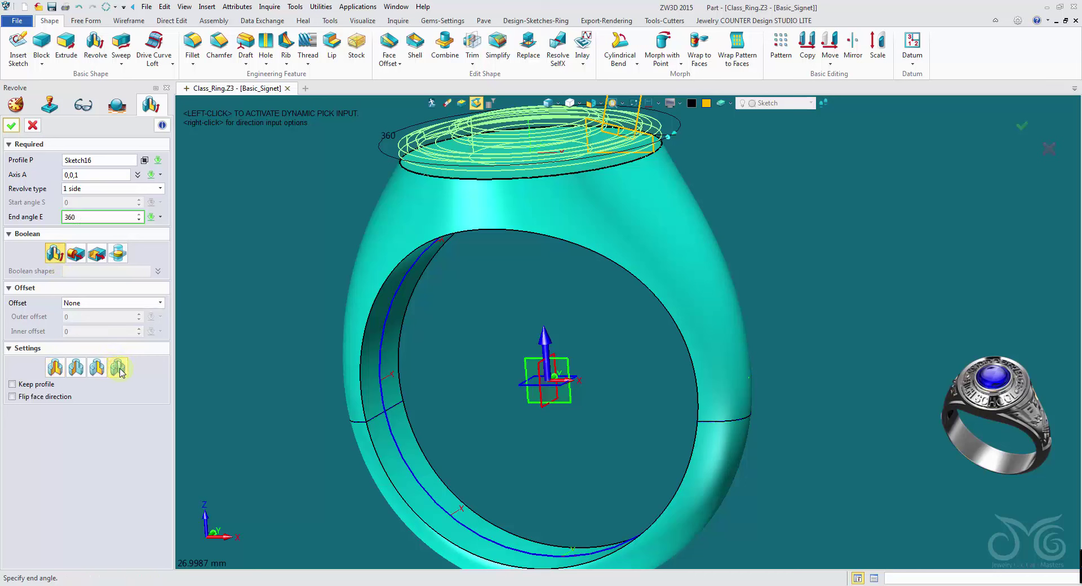
{"action": "left_click", "coordinate": [11, 126]}
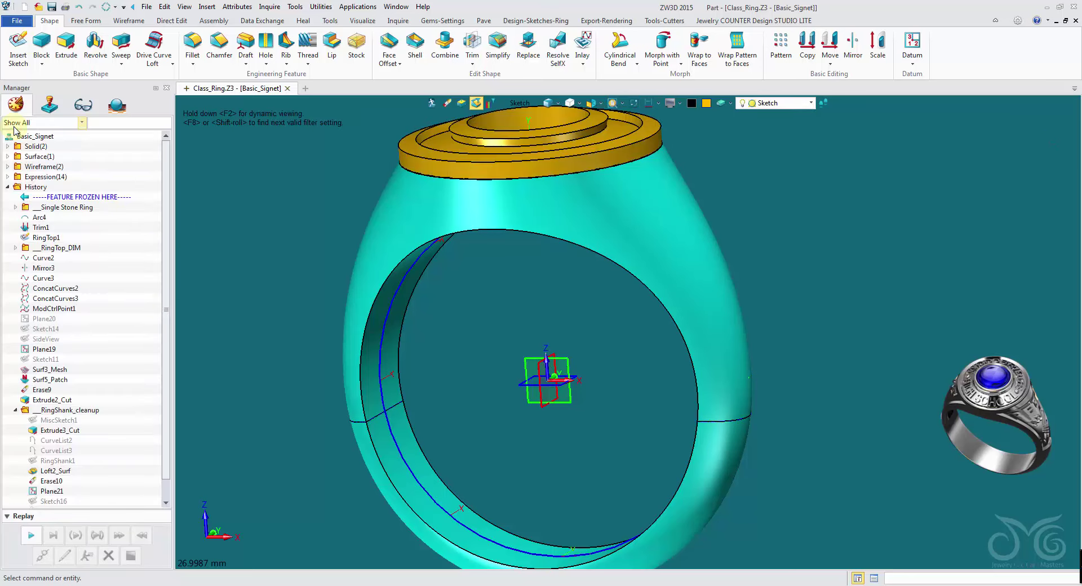
- Inspect the halo from above and measure the distance across its central opening
{"action": "key", "text": "Up"}
{"action": "scroll", "coordinate": [323, 167], "scroll_direction": "up", "scroll_amount": 5}
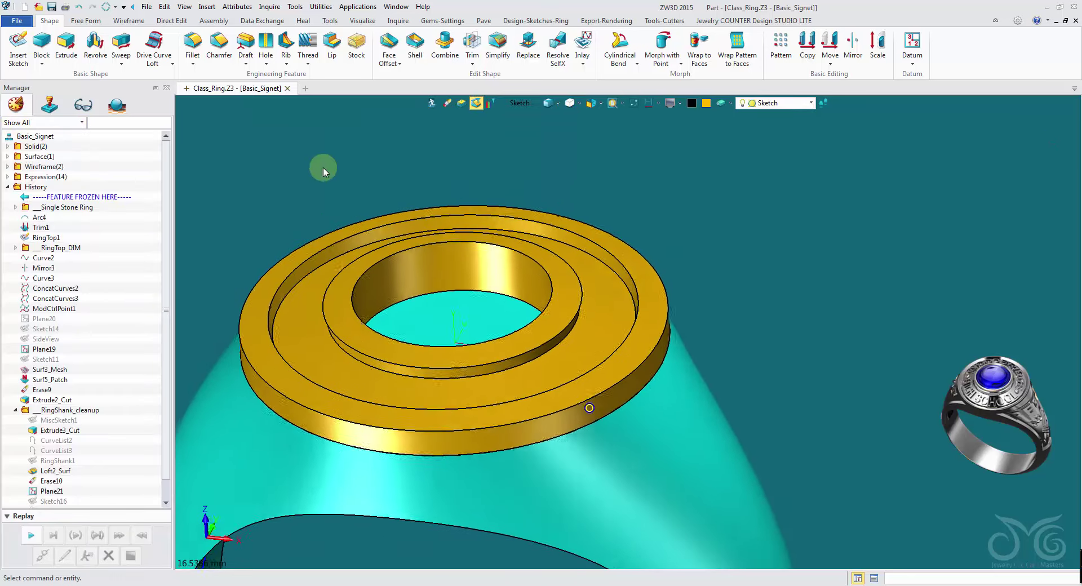
{"action": "right_click_drag", "start_coordinate": [669, 203], "coordinate": [339, 273]}
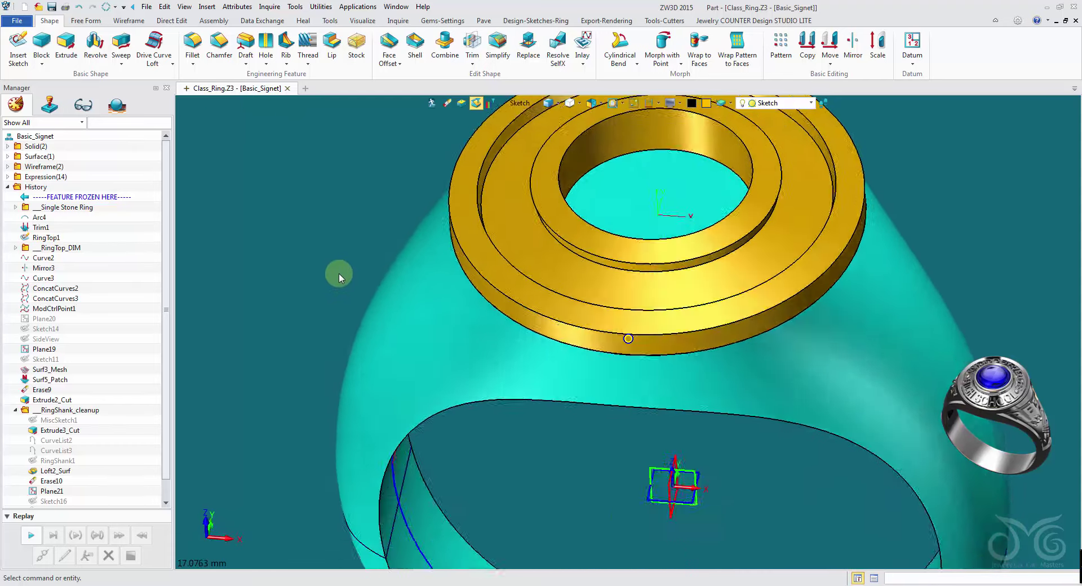
{"action": "key", "text": "ctrl+t"}
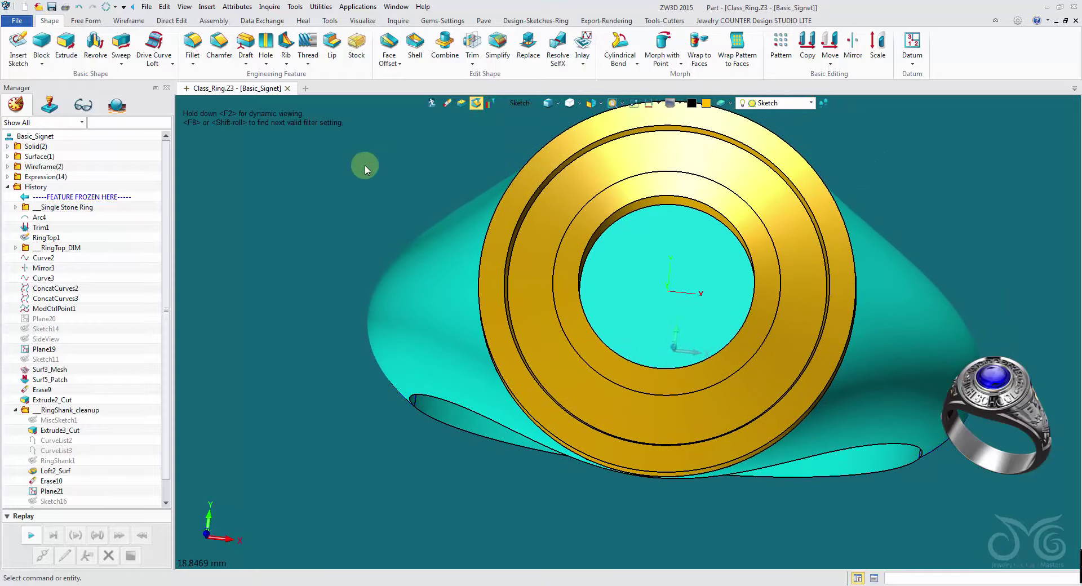
{"action": "left_click", "coordinate": [398, 21]}
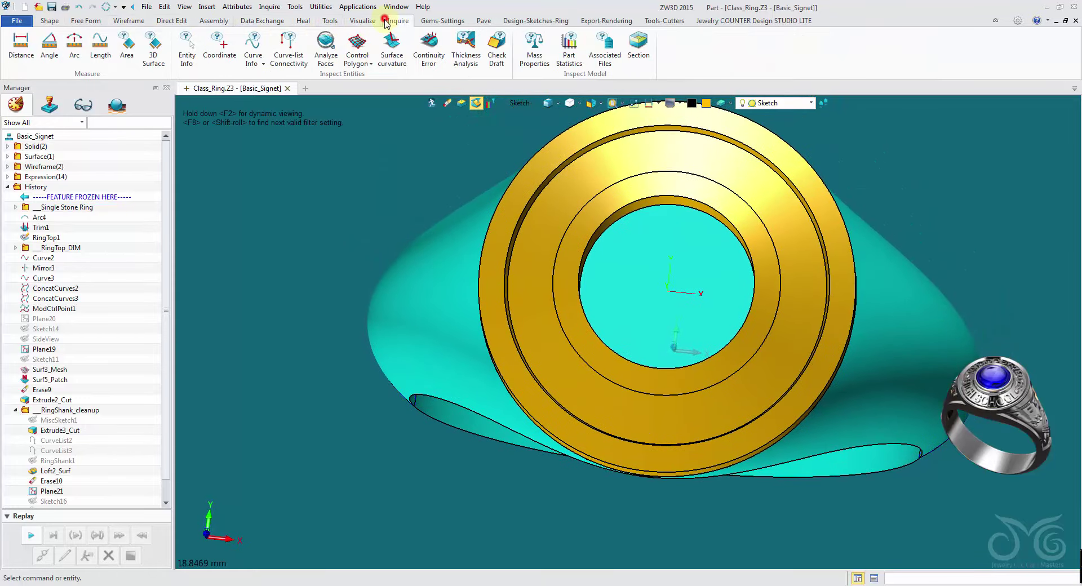
{"action": "left_click", "coordinate": [21, 48]}
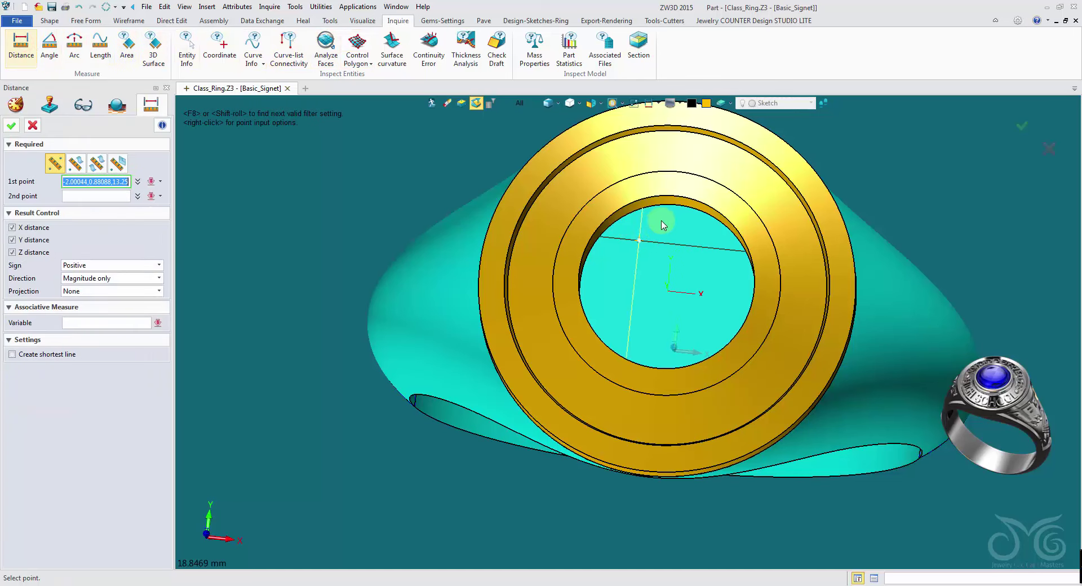
{"action": "left_click", "coordinate": [680, 213]}
{"action": "left_click", "coordinate": [680, 213]}
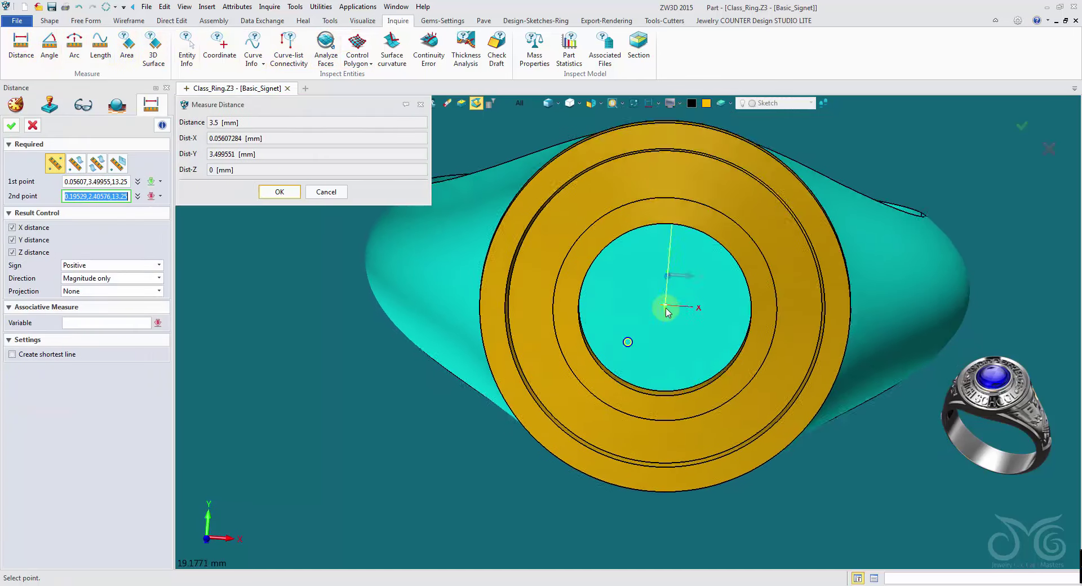
{"action": "left_click", "coordinate": [660, 397]}
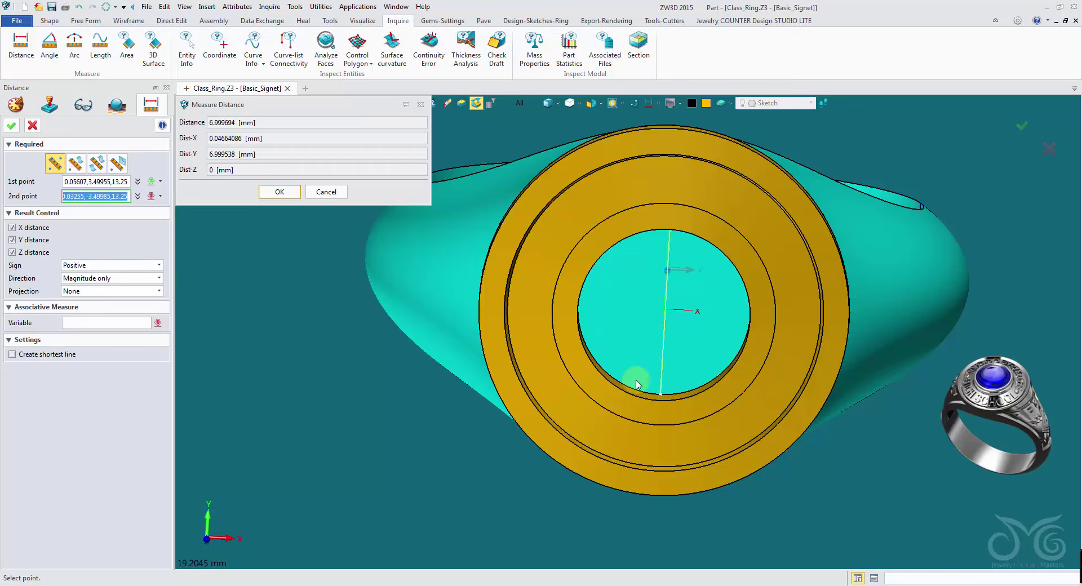
{"action": "left_click", "coordinate": [336, 192]}
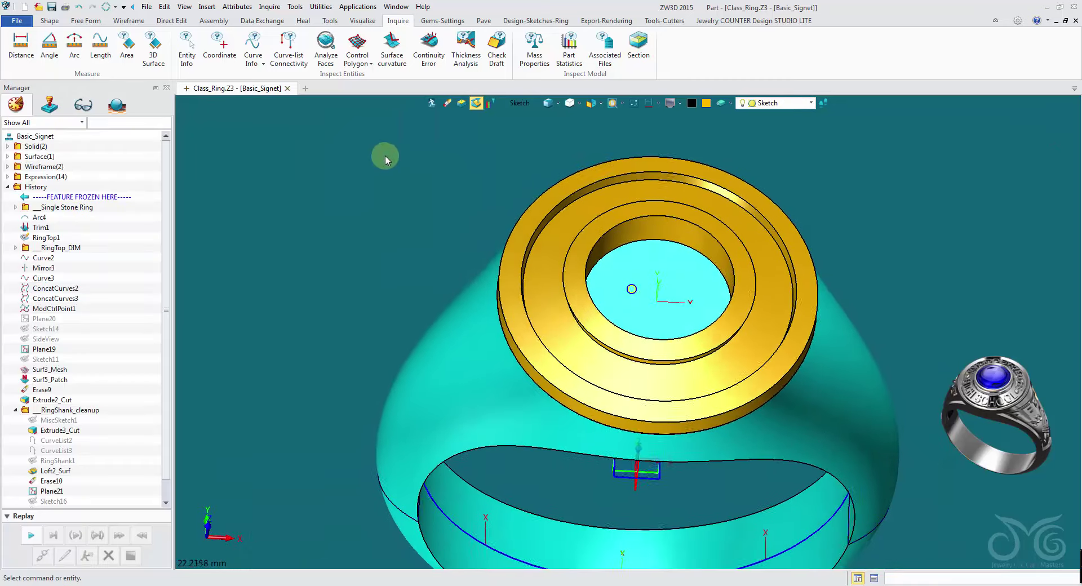
- Reopen the halo profile sketch and set the length of its bottom edge to 3.5 mm
{"action": "scroll", "coordinate": [128, 310], "scroll_direction": "down", "scroll_amount": 1}
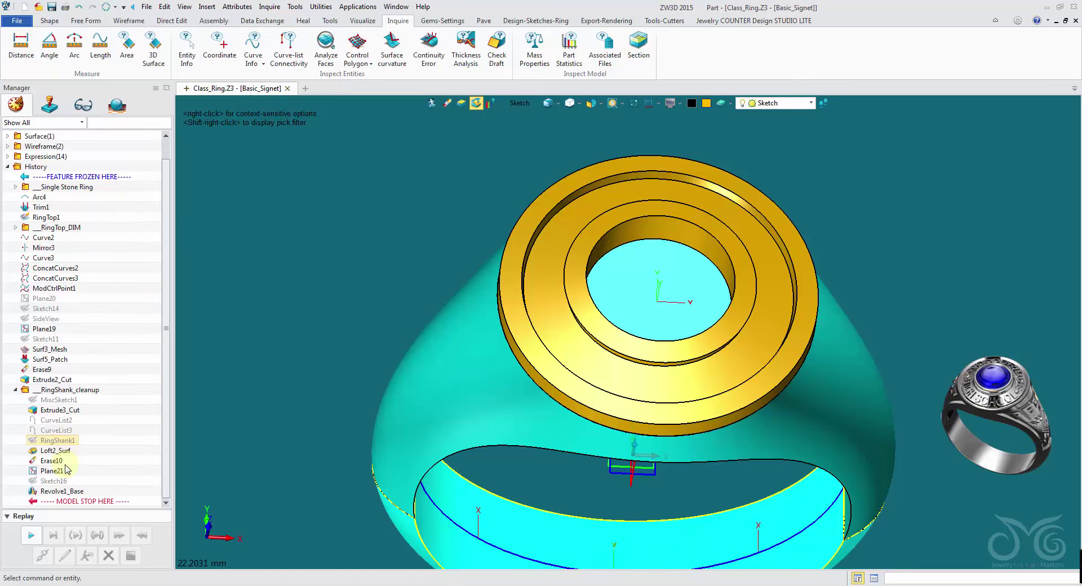
{"action": "right_click", "coordinate": [56, 481]}
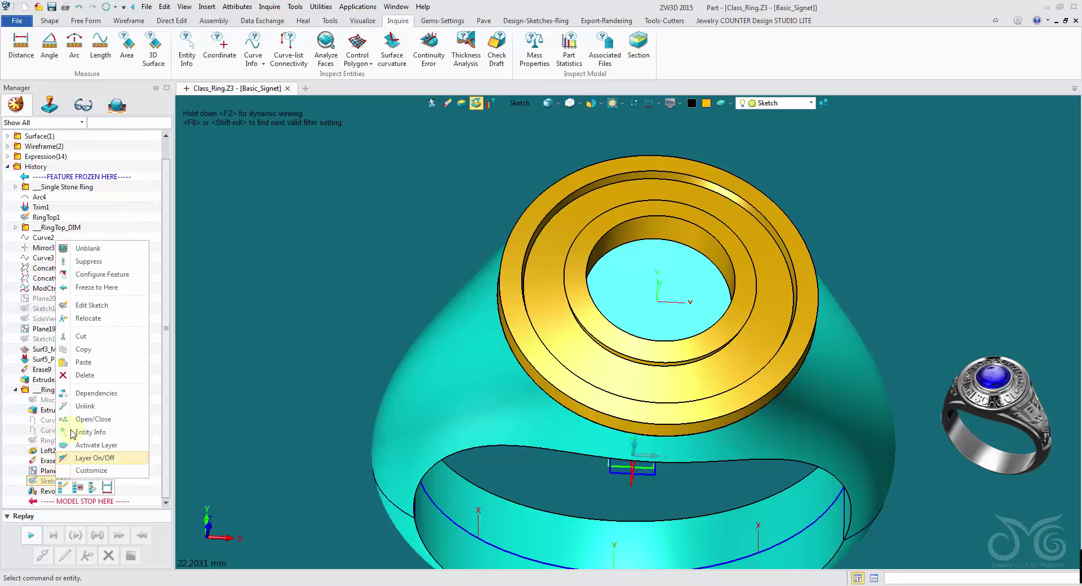
{"action": "left_click", "coordinate": [102, 306]}
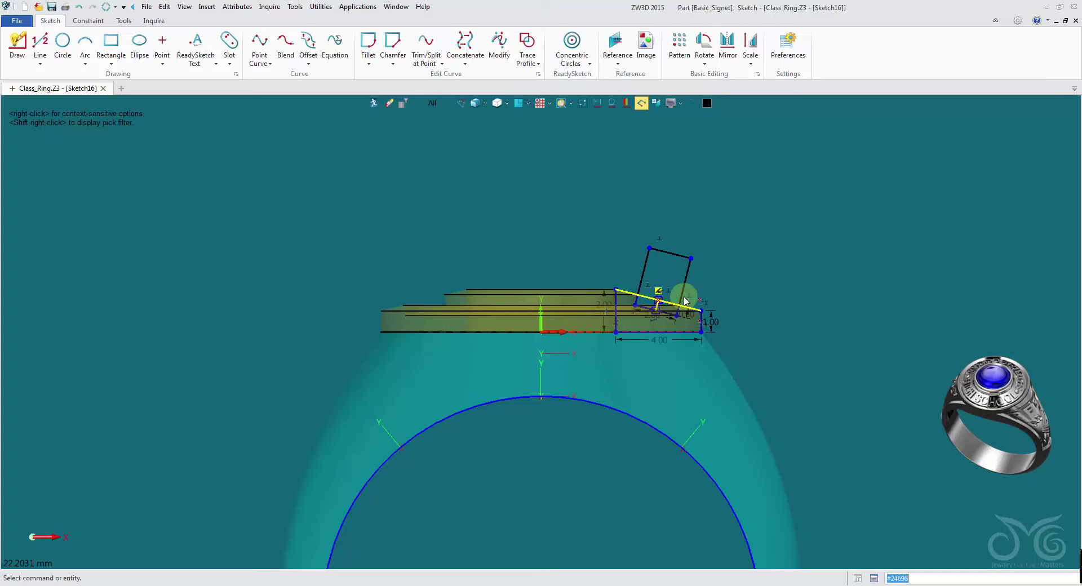
{"action": "scroll", "coordinate": [650, 411], "scroll_direction": "up", "scroll_amount": 3}
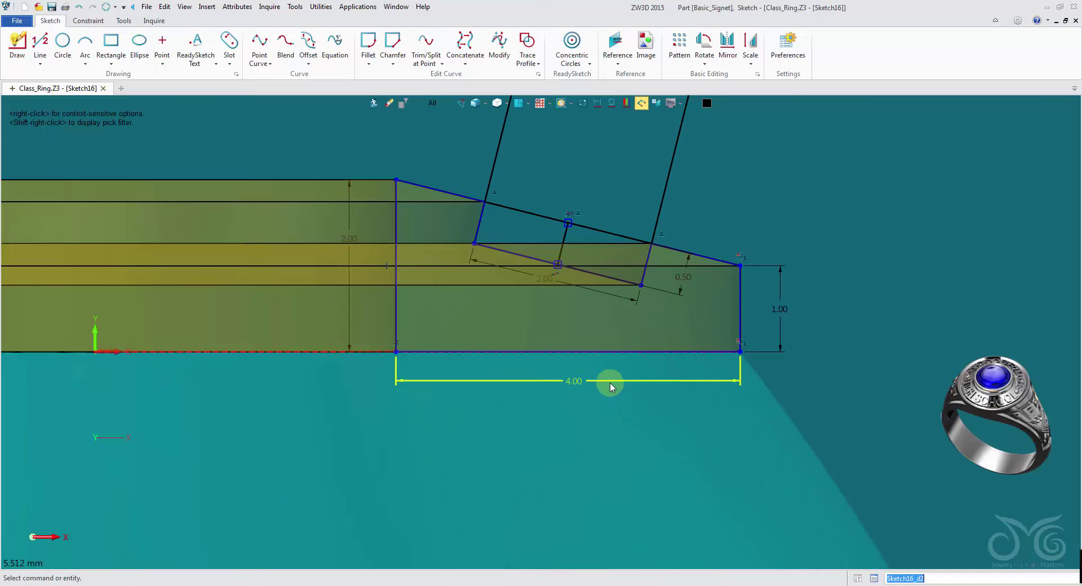
{"action": "double_click", "coordinate": [611, 387]}
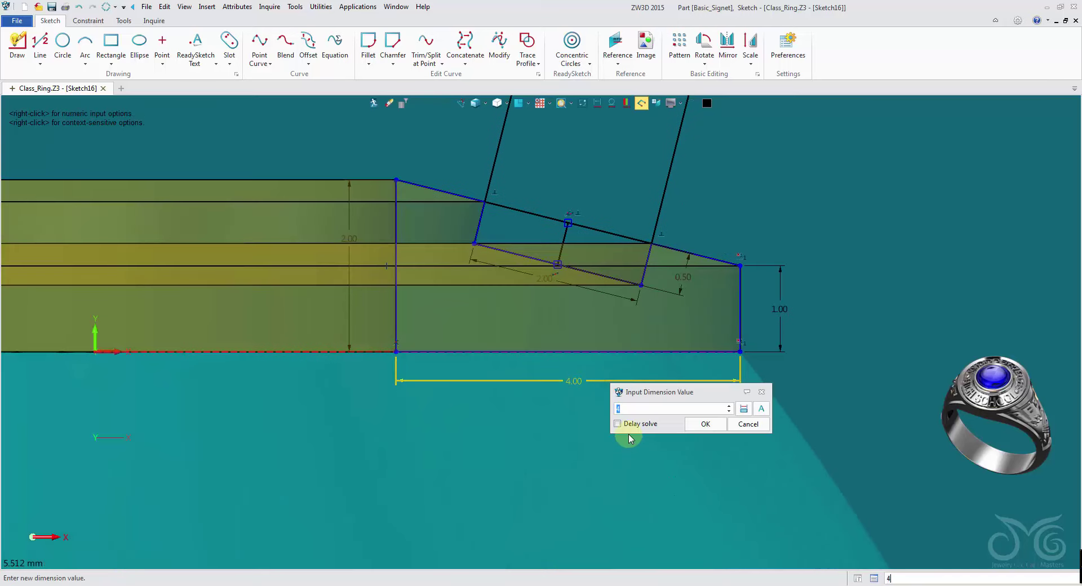
{"action": "left_click", "coordinate": [706, 425]}
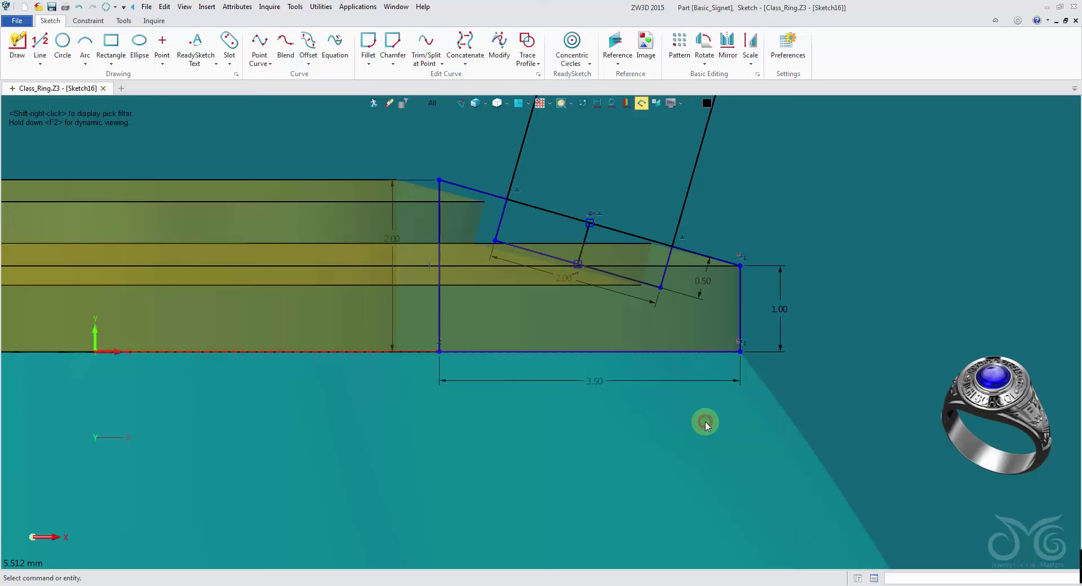
- Set the halo profile's short outer edge to 0.5 mm and its notch width to 2.25 mm, finishing the sketch edit
{"action": "double_click", "coordinate": [782, 310]}
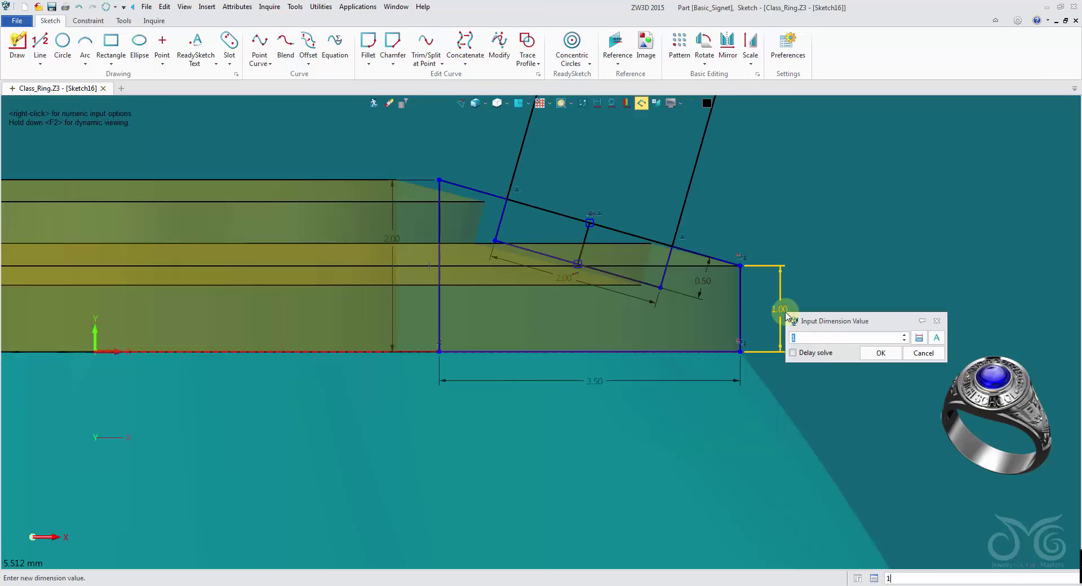
{"action": "left_click", "coordinate": [882, 354]}
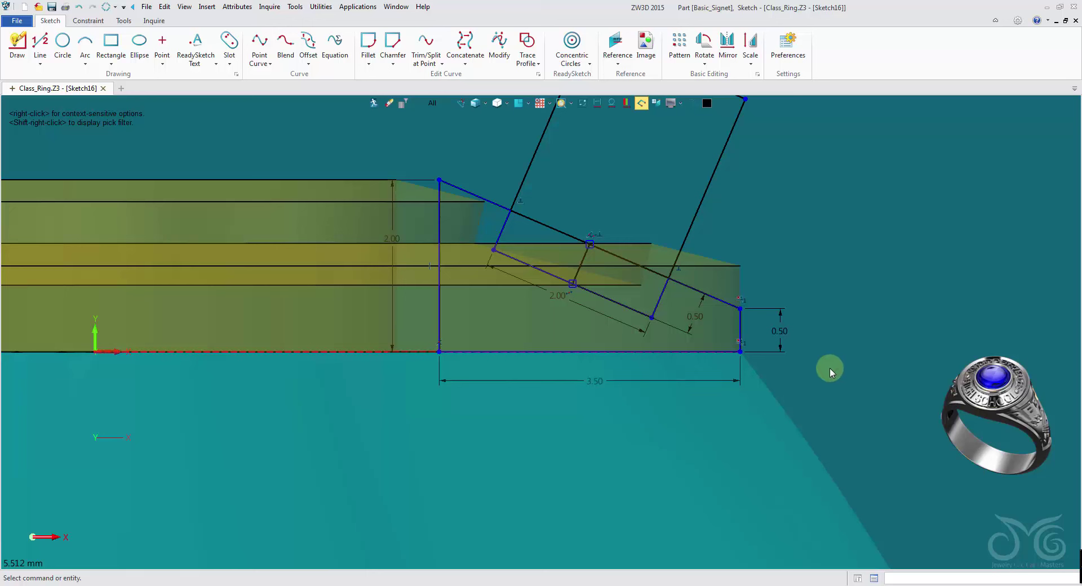
{"action": "double_click", "coordinate": [605, 317]}
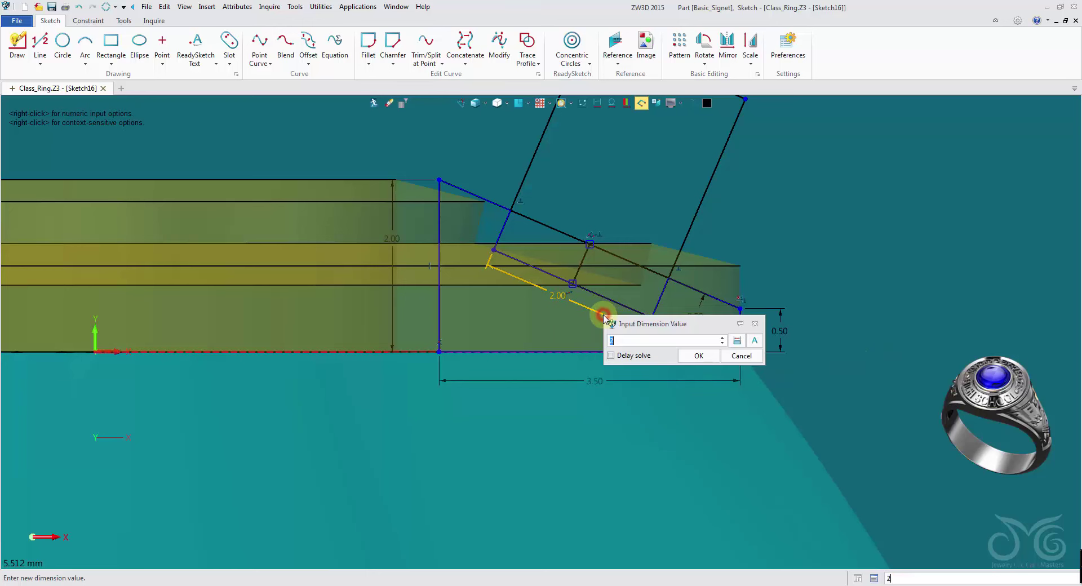
{"action": "type", "text": "2.25"}
{"action": "left_click", "coordinate": [701, 357]}
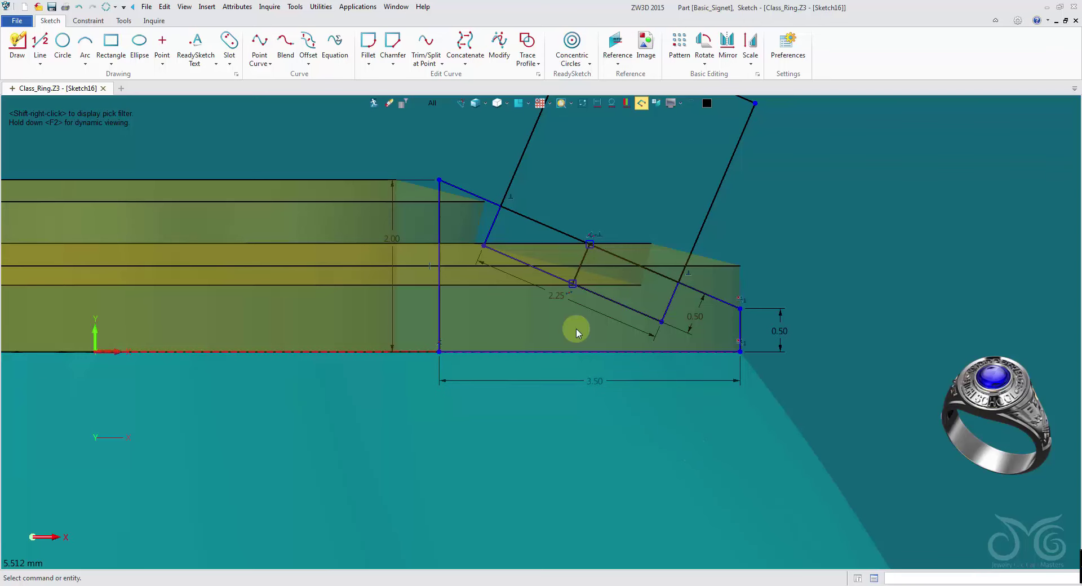
{"action": "left_click", "coordinate": [373, 105]}
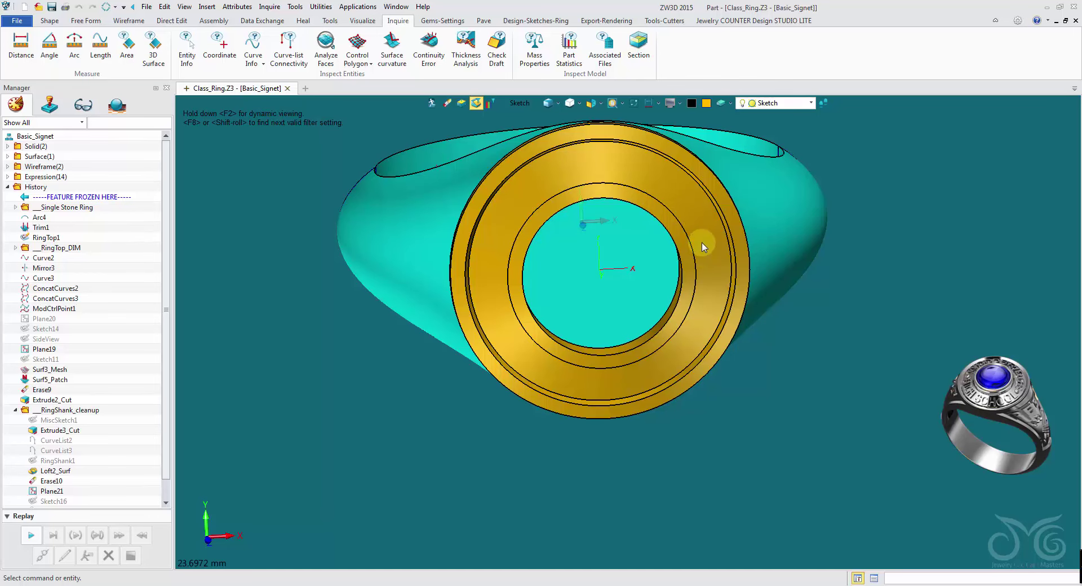
{"action": "right_click_drag", "start_coordinate": [703, 243], "coordinate": [707, 246]}
{"action": "right_click_drag", "start_coordinate": [485, 298], "coordinate": [488, 410]}
{"action": "scroll", "coordinate": [488, 410], "scroll_direction": "up", "scroll_amount": 1}
{"action": "middle_click_drag", "start_coordinate": [488, 409], "coordinate": [436, 414]}
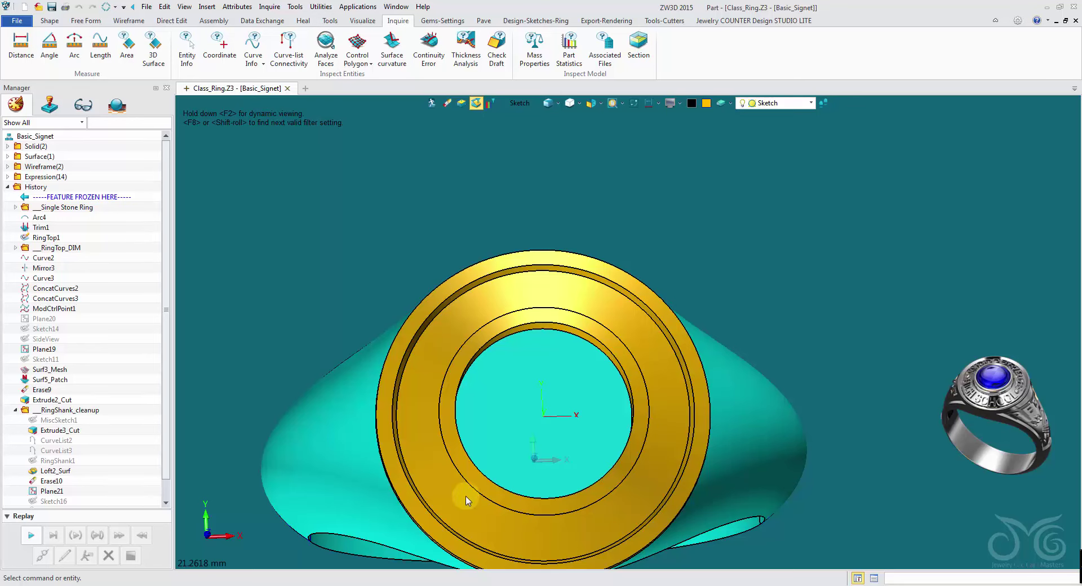
{"action": "middle_click_drag", "start_coordinate": [464, 494], "coordinate": [354, 319]}
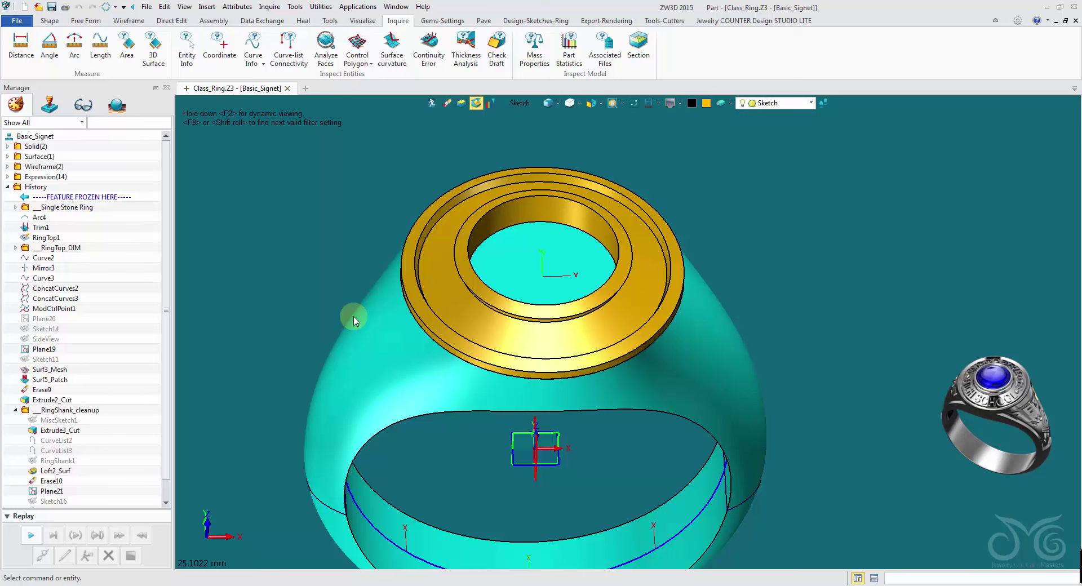
{"action": "left_click", "coordinate": [529, 21]}
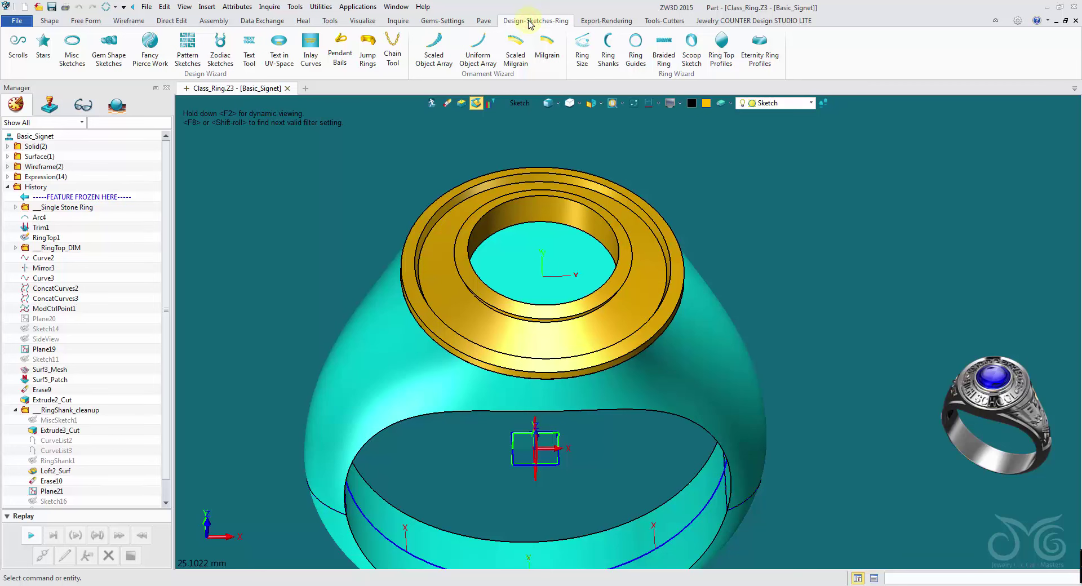
{"action": "left_click", "coordinate": [280, 63]}
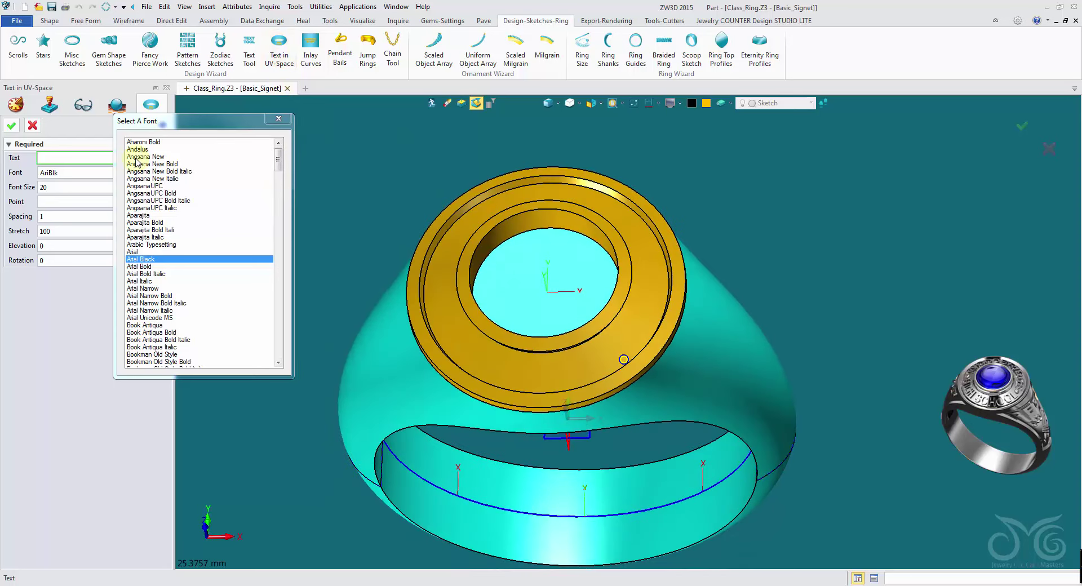
{"action": "left_click_drag", "start_coordinate": [194, 123], "coordinate": [142, 268]}
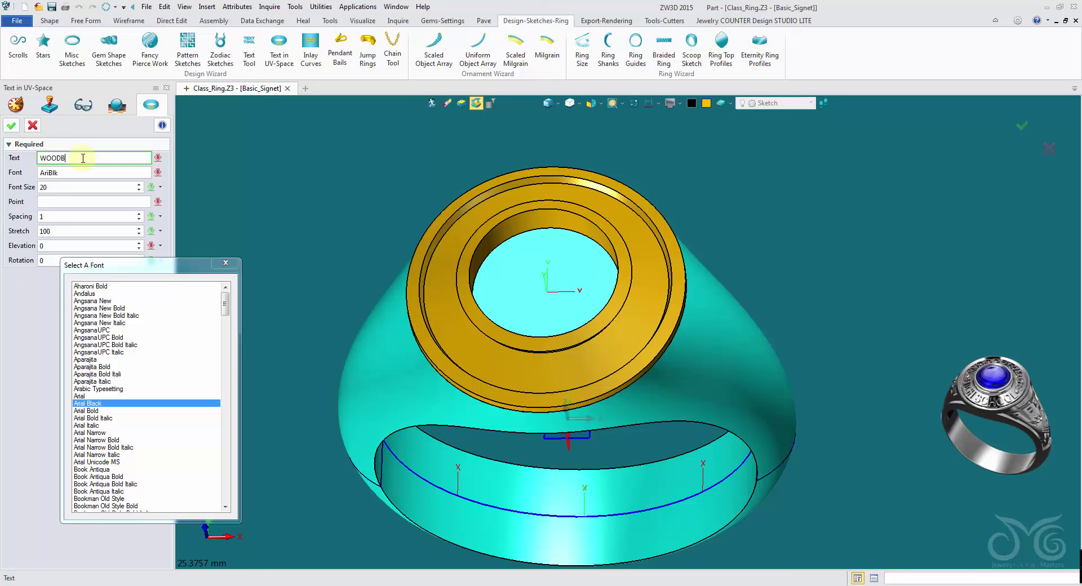
{"action": "left_click", "coordinate": [66, 189]}
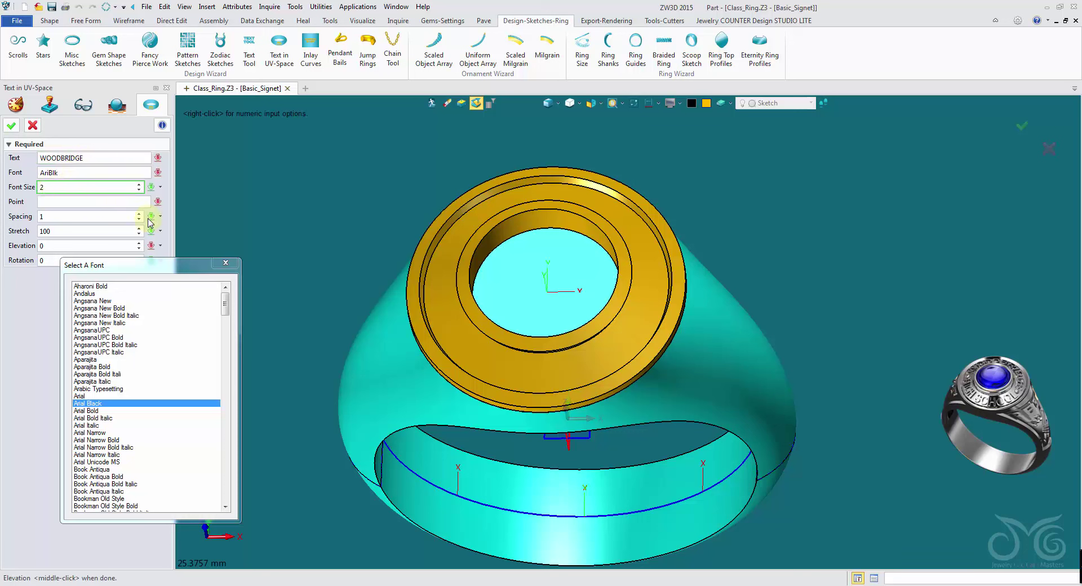
{"action": "left_click", "coordinate": [93, 203]}
{"action": "right_click_drag", "start_coordinate": [373, 226], "coordinate": [374, 270]}
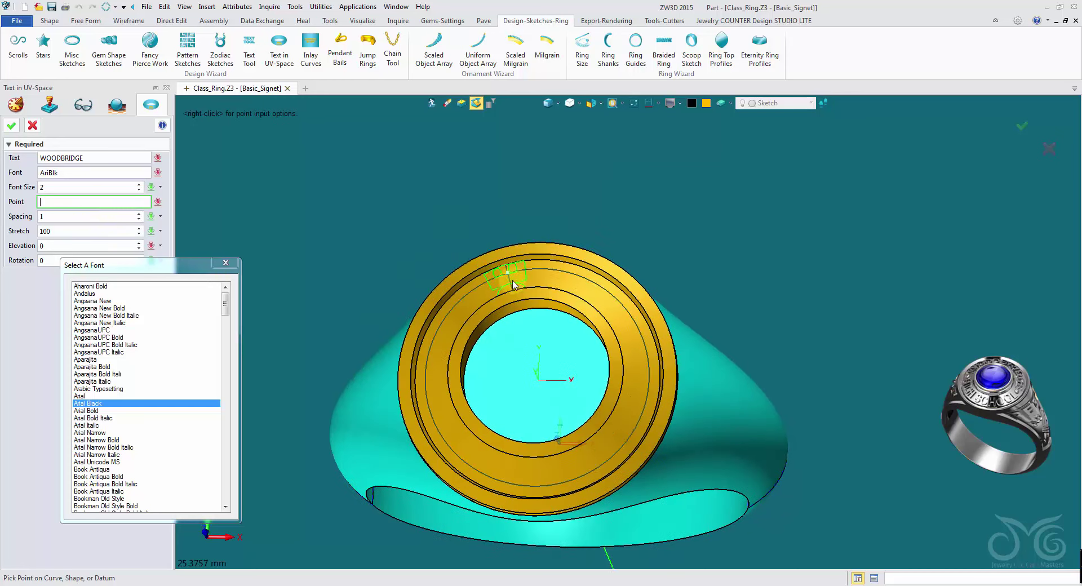
{"action": "left_click", "coordinate": [52, 260]}
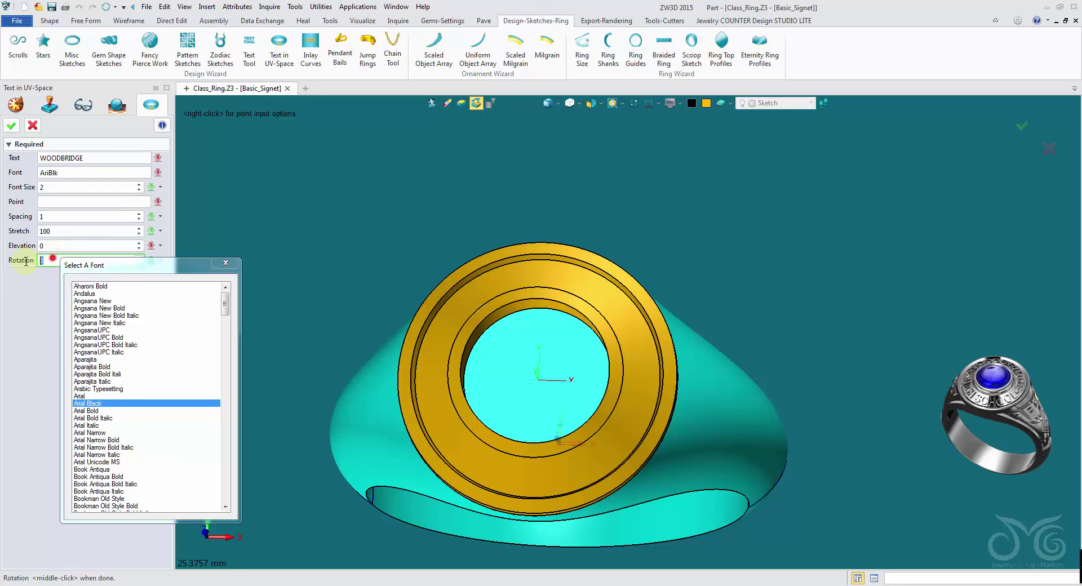
{"action": "left_click", "coordinate": [77, 203]}
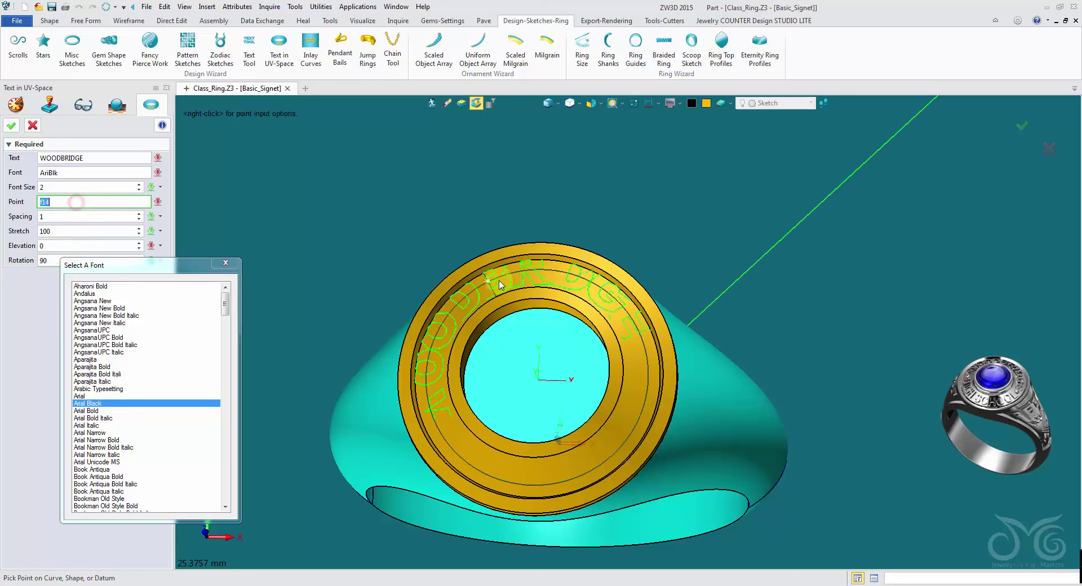
{"action": "left_click", "coordinate": [540, 285]}
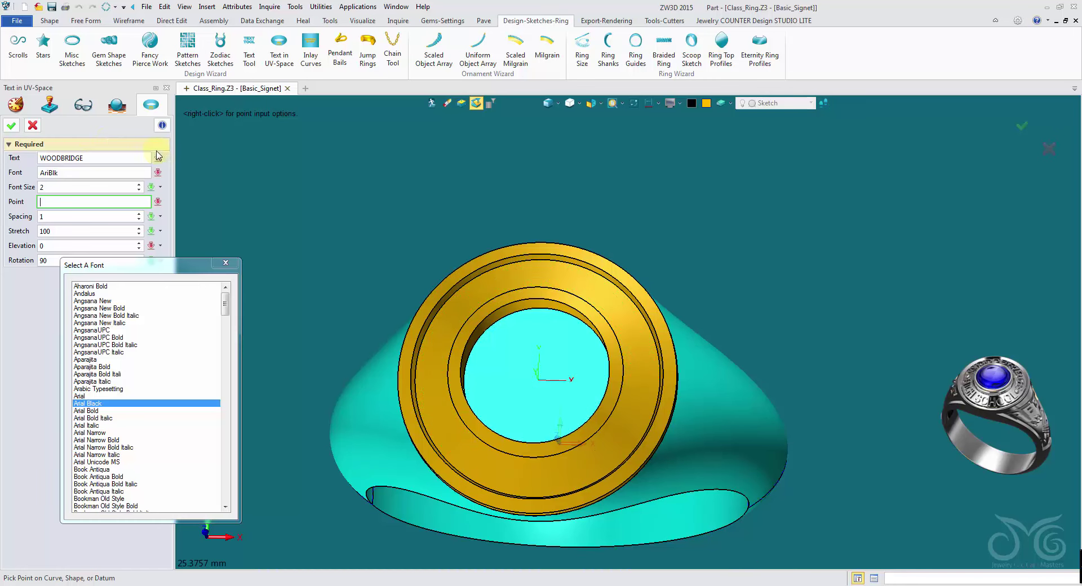
{"action": "left_click", "coordinate": [33, 126]}
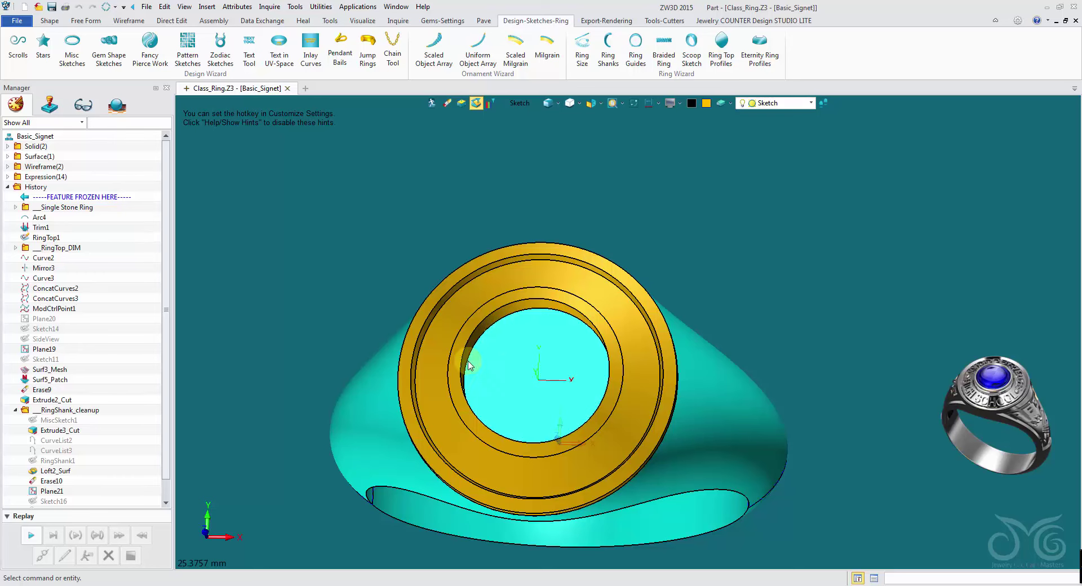
- Insert a new sketch on the TOP datum plane, keeping the centroid defined by the plane
{"action": "right_click_drag", "start_coordinate": [373, 458], "coordinate": [379, 361]}
{"action": "scroll", "coordinate": [379, 361], "scroll_direction": "down", "scroll_amount": 1}
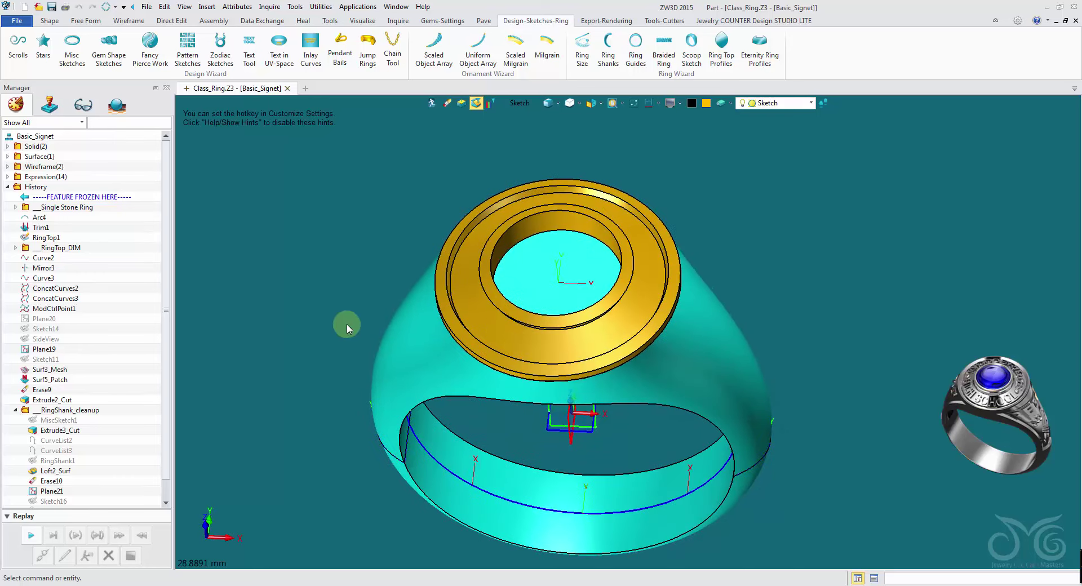
{"action": "middle_click_drag", "start_coordinate": [474, 301], "coordinate": [301, 262]}
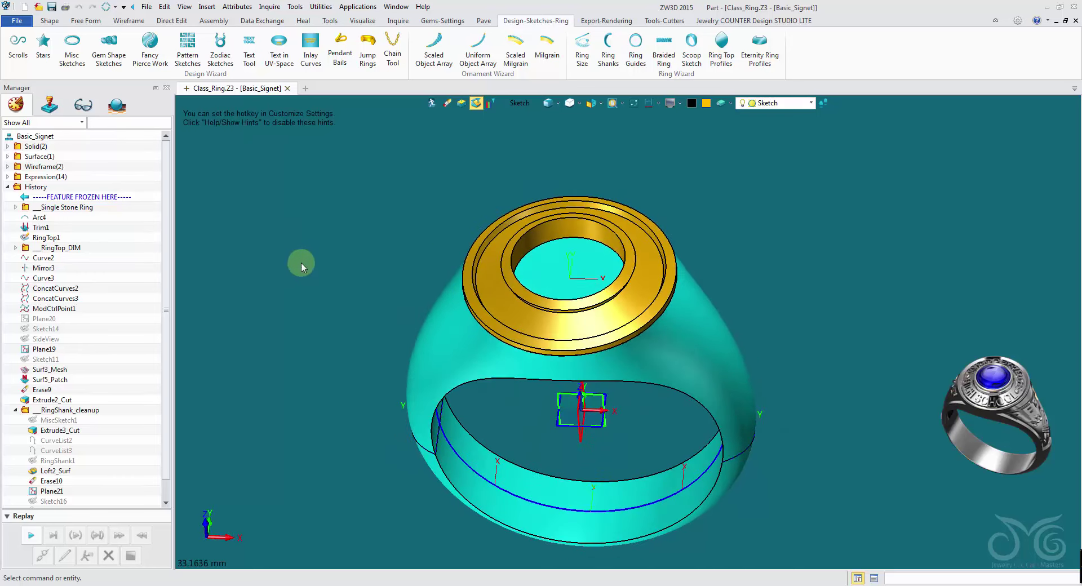
{"action": "right_click", "coordinate": [288, 270]}
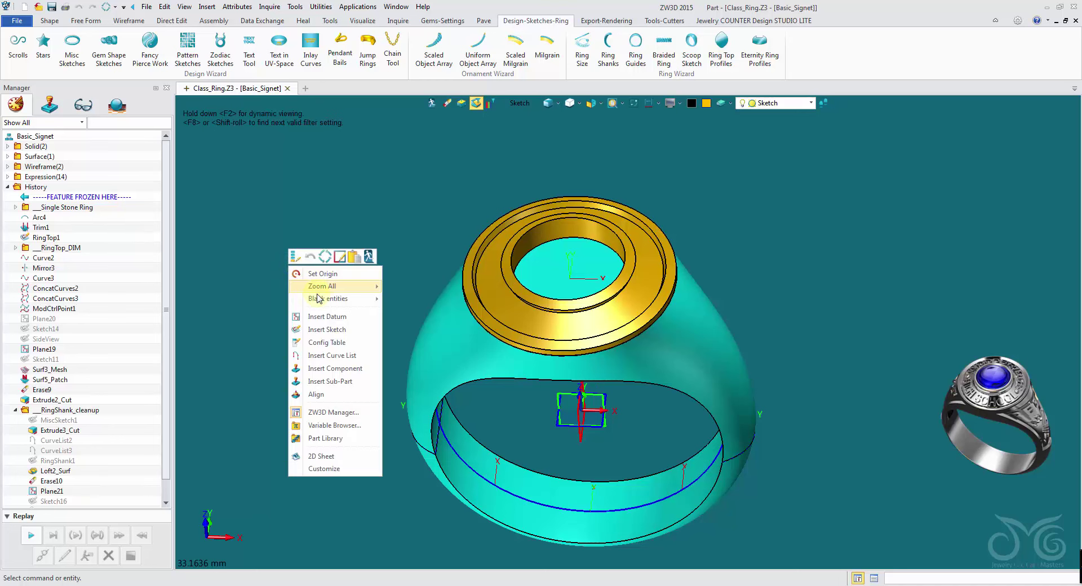
{"action": "left_click", "coordinate": [323, 311]}
{"action": "middle_click_drag", "start_coordinate": [322, 312], "coordinate": [552, 487]}
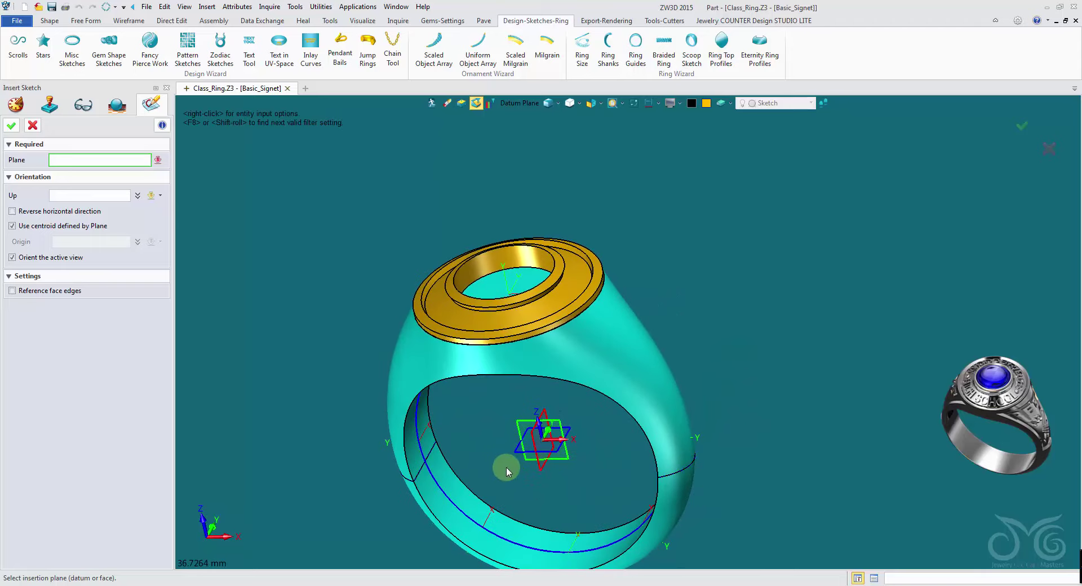
{"action": "left_click", "coordinate": [513, 455]}
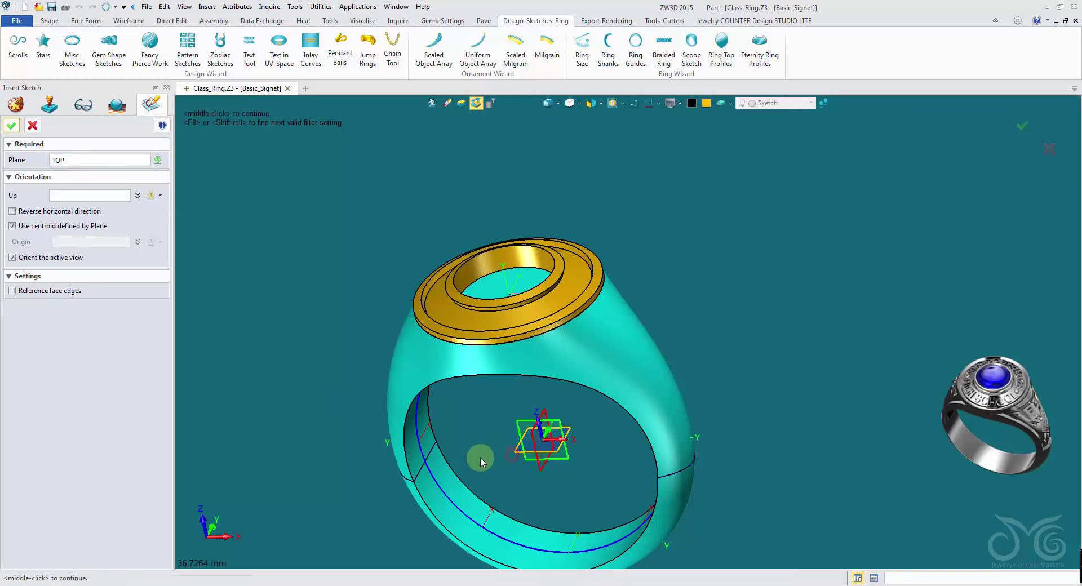
{"action": "left_click", "coordinate": [11, 125]}
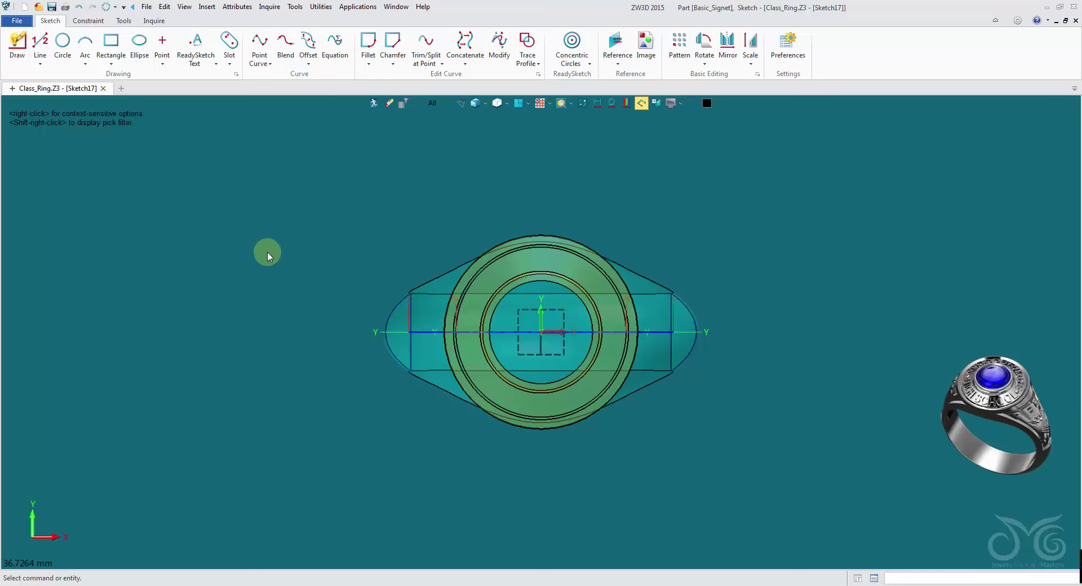
- Project the outer circular edge of the halo's recessed floor into the sketch as construction reference geometry
{"action": "right_click", "coordinate": [777, 180]}
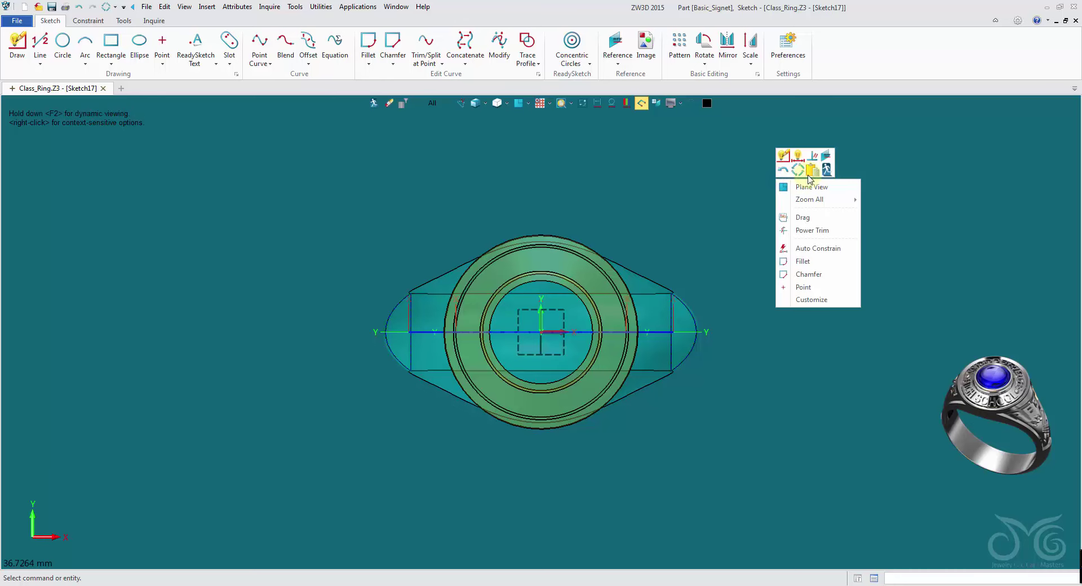
{"action": "left_click", "coordinate": [827, 159]}
{"action": "right_click_drag", "start_coordinate": [485, 310], "coordinate": [431, 282]}
{"action": "scroll", "coordinate": [430, 281], "scroll_direction": "up", "scroll_amount": 5}
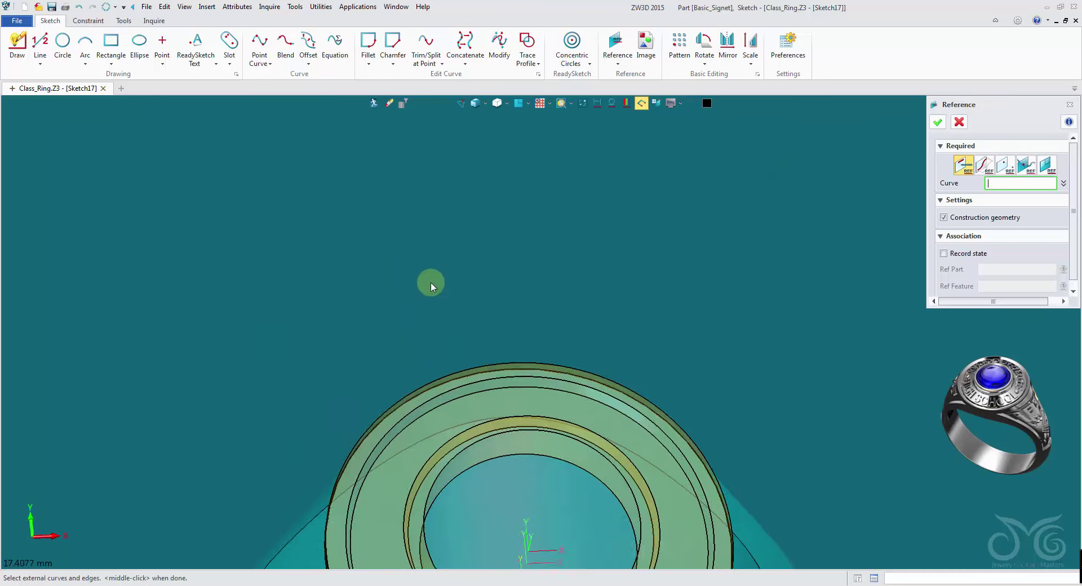
{"action": "right_click_drag", "start_coordinate": [489, 355], "coordinate": [505, 367]}
{"action": "left_click", "coordinate": [789, 390]}
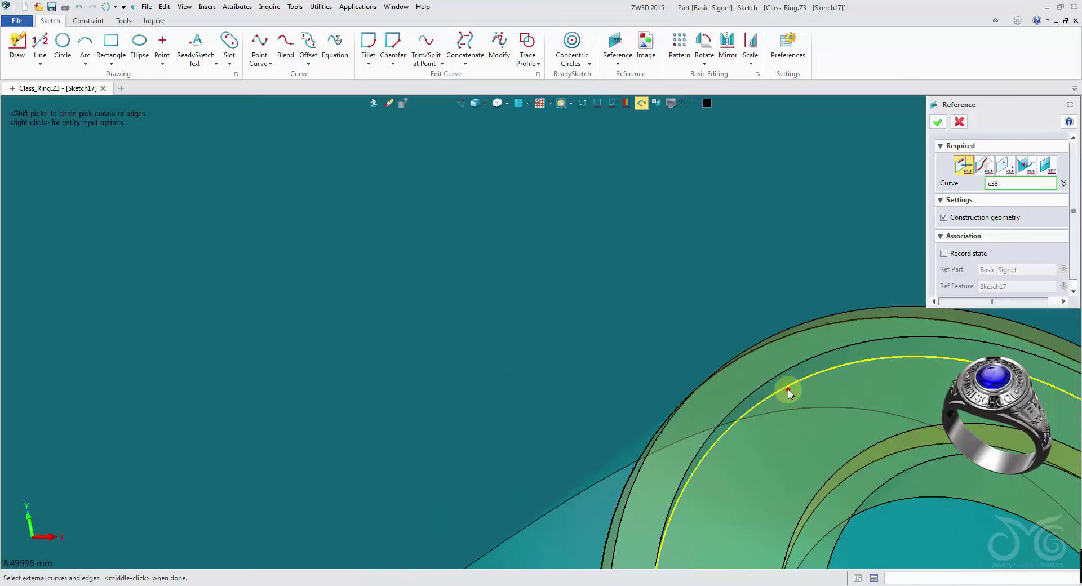
{"action": "middle_click", "coordinate": [788, 390]}
{"action": "scroll", "coordinate": [848, 415], "scroll_direction": "down", "scroll_amount": 2}
{"action": "right_click_drag", "start_coordinate": [848, 415], "coordinate": [843, 466]}
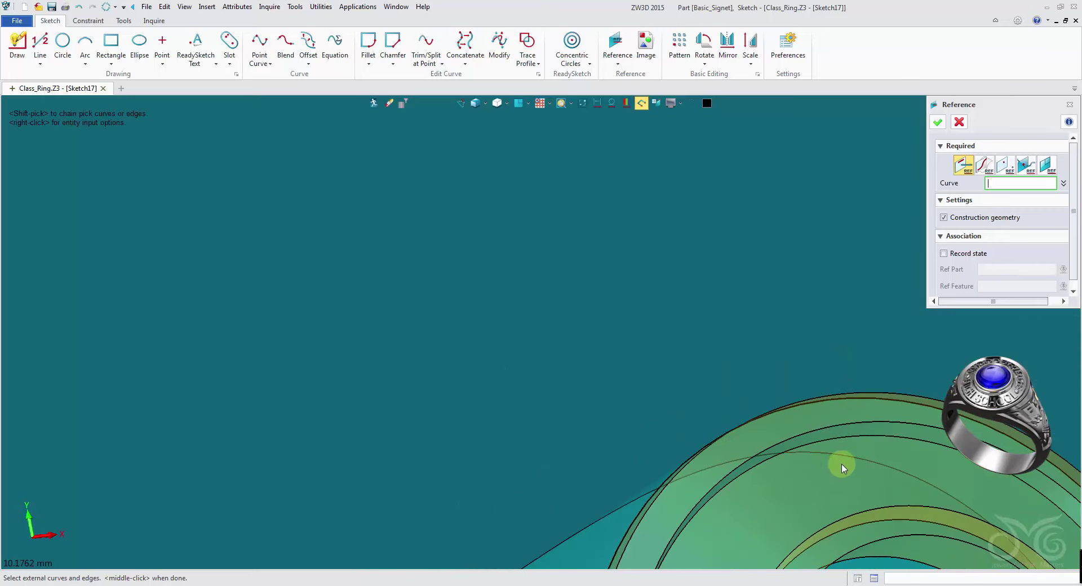
- Project the inner circular edge of the halo's recessed floor as a construction reference and close the Reference command
{"action": "left_click", "coordinate": [850, 462]}
{"action": "middle_click_drag", "start_coordinate": [838, 459], "coordinate": [733, 435]}
{"action": "right_click_drag", "start_coordinate": [733, 432], "coordinate": [949, 505]}
{"action": "middle_click", "coordinate": [949, 505]}
{"action": "scroll", "coordinate": [952, 498], "scroll_direction": "down", "scroll_amount": 1}
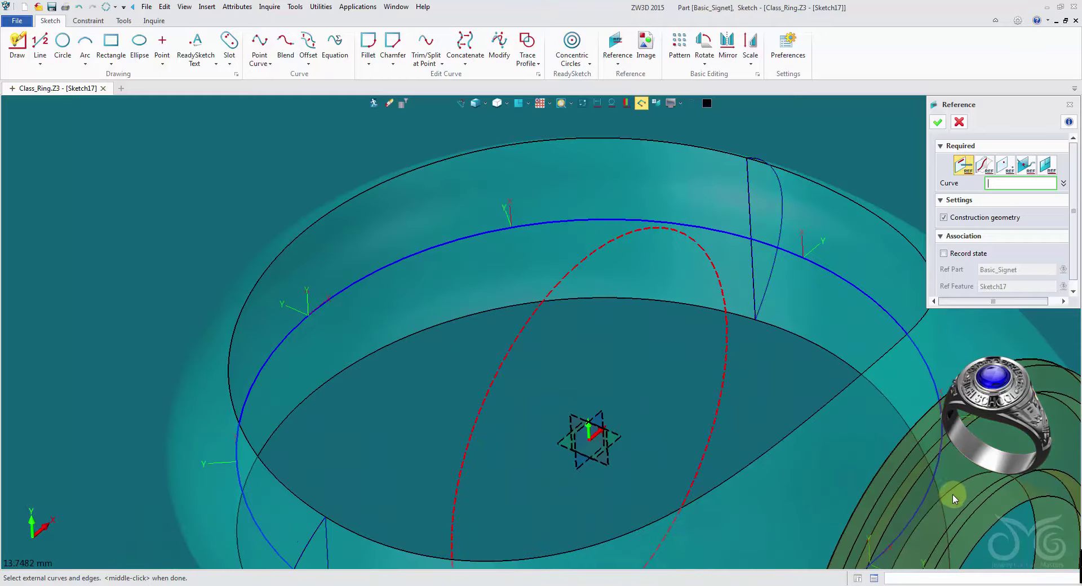
{"action": "left_click", "coordinate": [966, 505]}
{"action": "middle_click", "coordinate": [962, 502]}
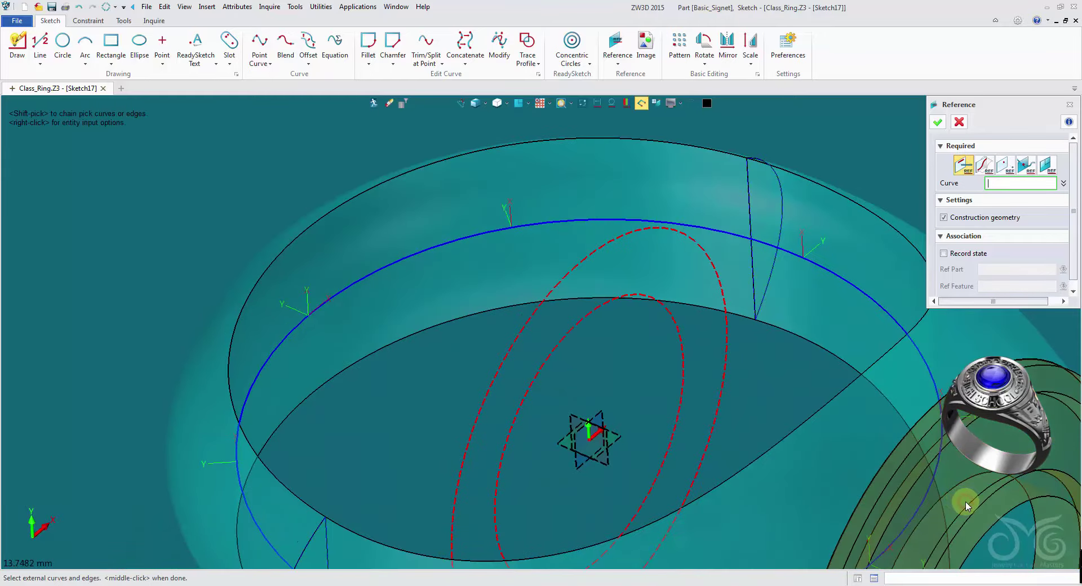
{"action": "left_click", "coordinate": [957, 123]}
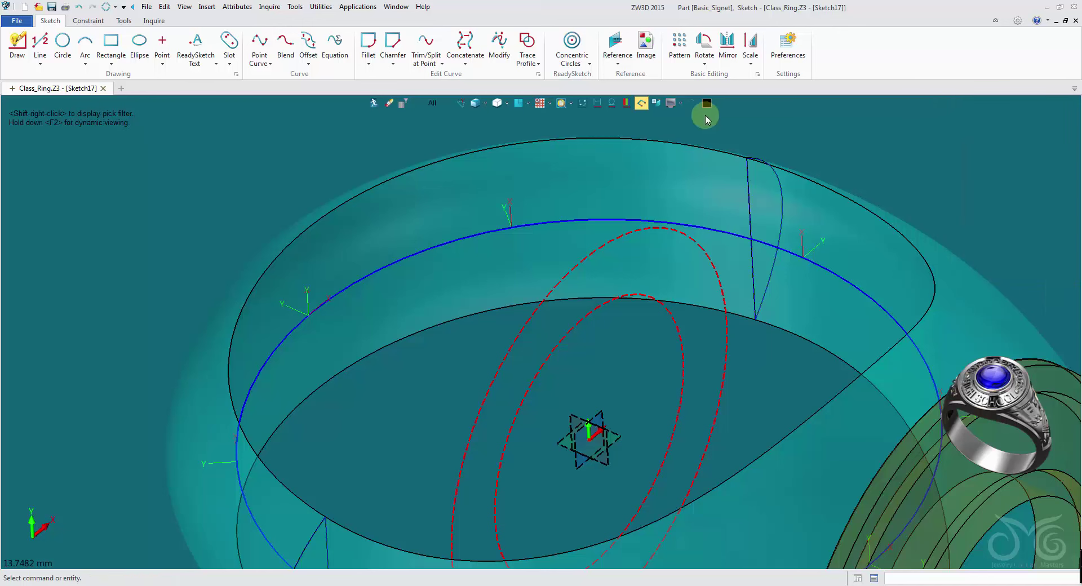
- Hide the ring model so only the sketch geometry shows, and orient the view squarely to the sketch plane
{"action": "left_click", "coordinate": [586, 105]}
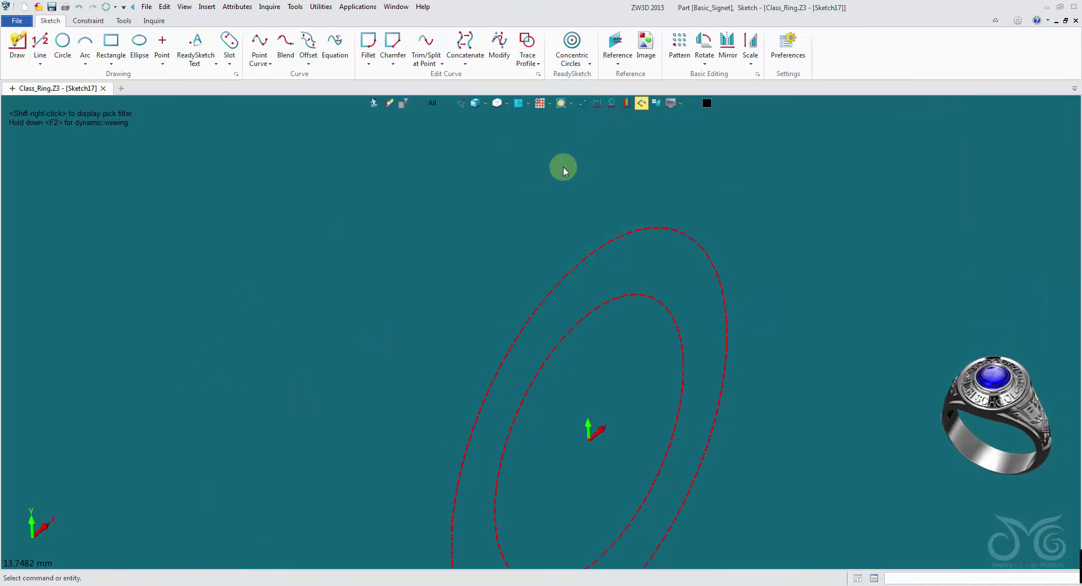
{"action": "left_click", "coordinate": [517, 103]}
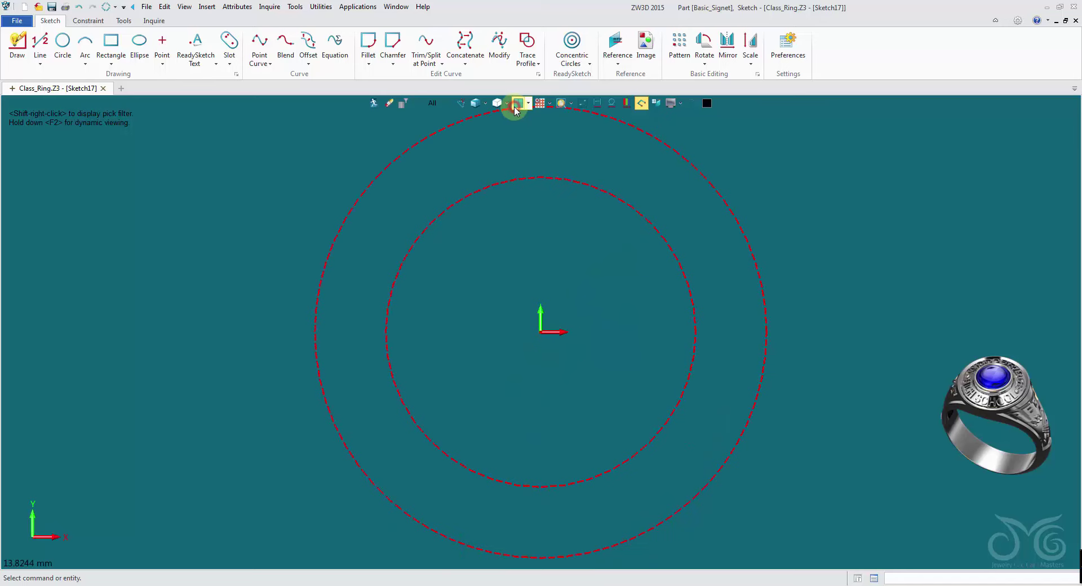
{"action": "scroll", "coordinate": [516, 250], "scroll_direction": "up", "scroll_amount": 2}
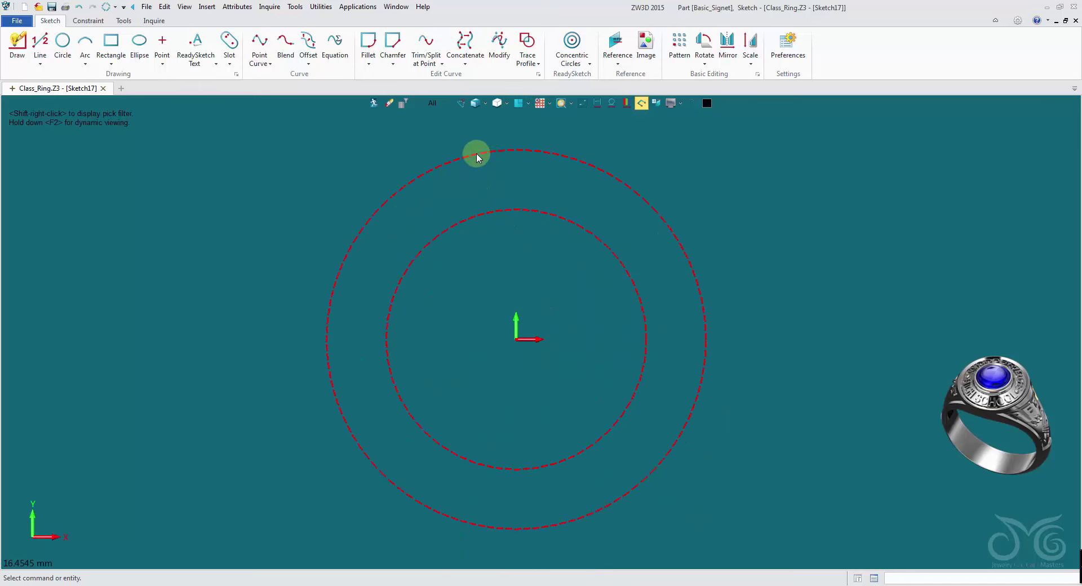
- Start a ReadySketch Text with the text WOODBRIDGE and set its font to Arial
{"action": "left_click", "coordinate": [195, 45]}
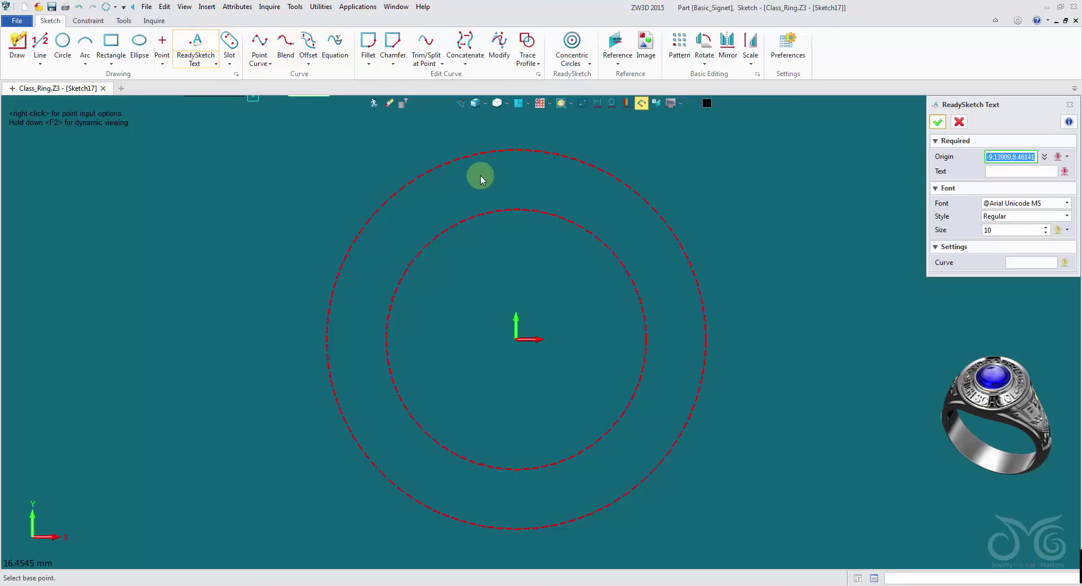
{"action": "left_click", "coordinate": [1004, 172]}
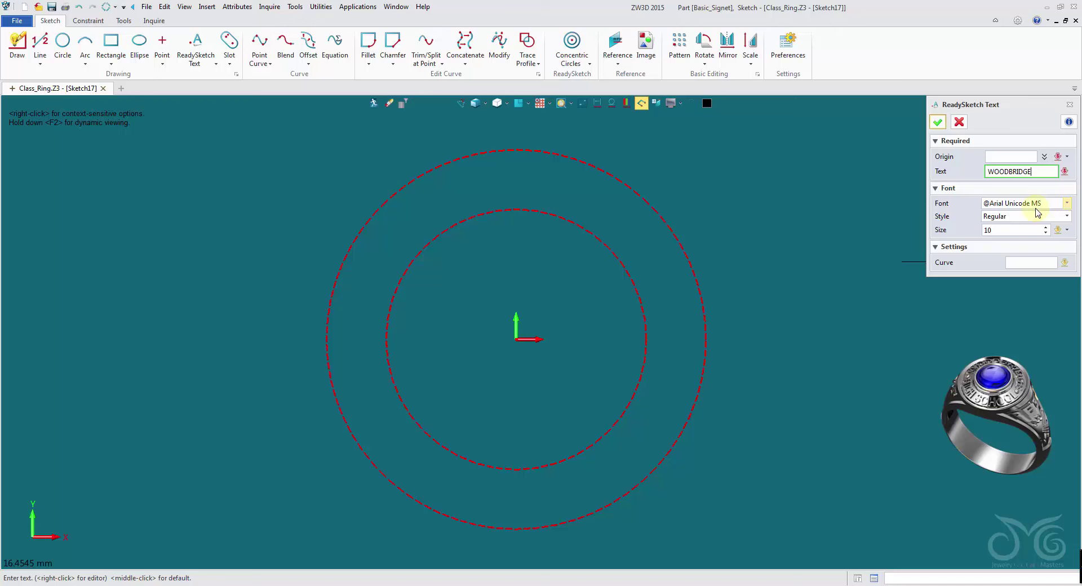
{"action": "left_click", "coordinate": [1039, 203]}
{"action": "scroll", "coordinate": [1036, 245], "scroll_direction": "down", "scroll_amount": 3}
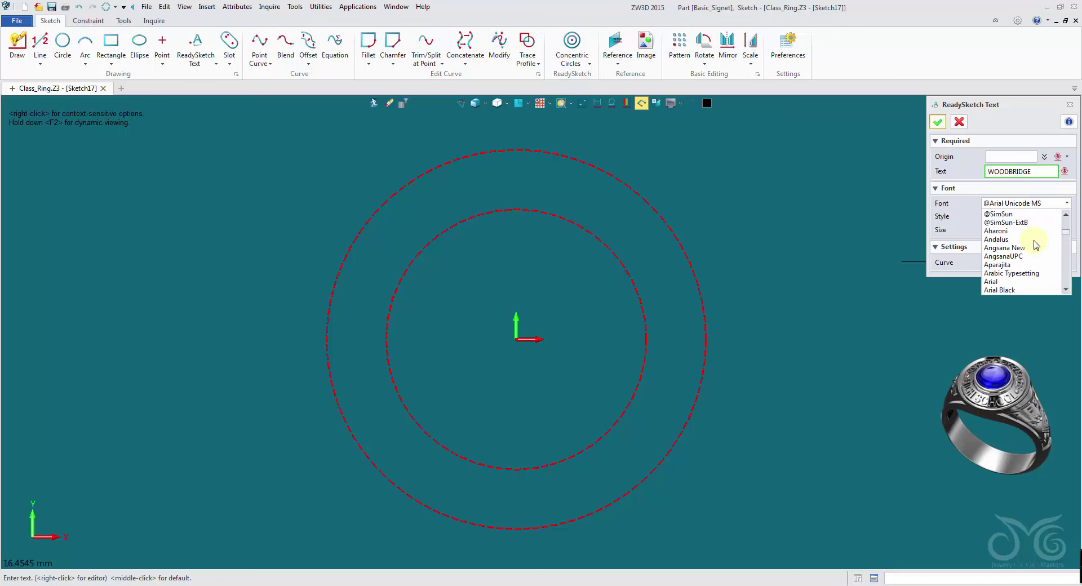
{"action": "scroll", "coordinate": [1036, 244], "scroll_direction": "down", "scroll_amount": 2}
{"action": "left_click", "coordinate": [1026, 232]}
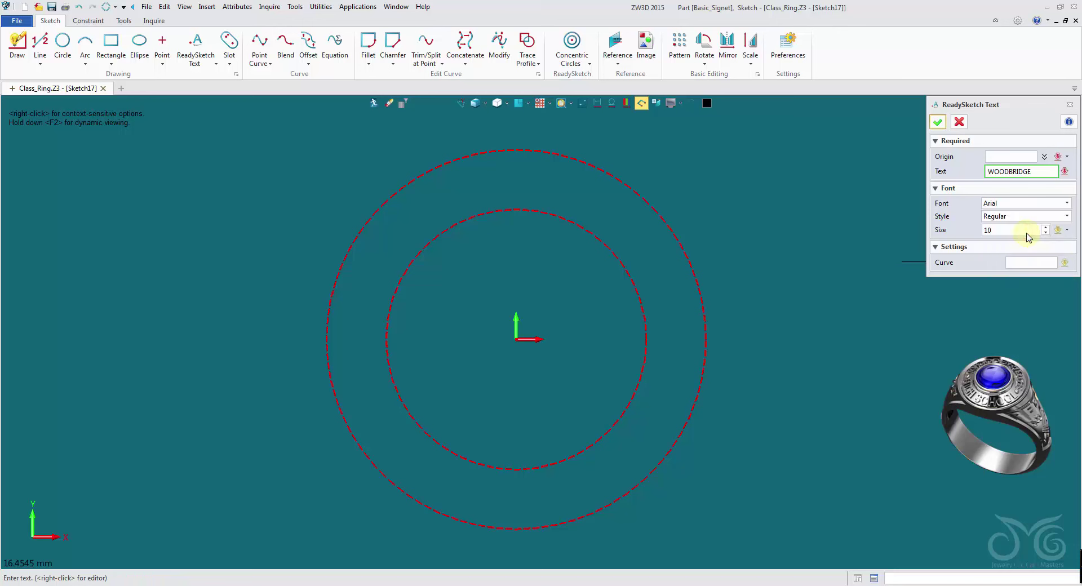
- Set the WOODBRIDGE text size to 2 and its style to Bold
{"action": "left_click", "coordinate": [1026, 231]}
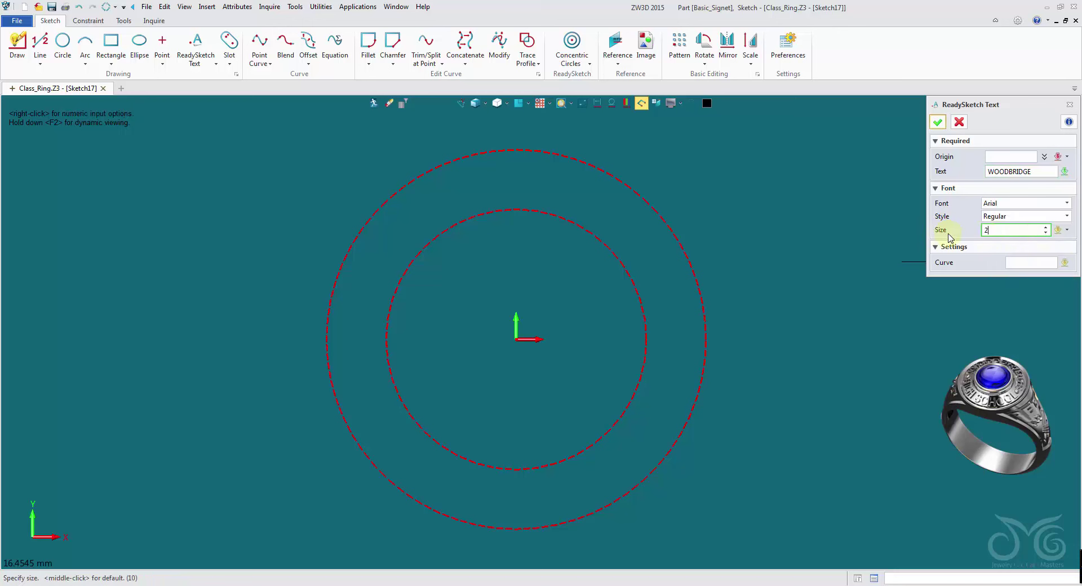
{"action": "left_click", "coordinate": [991, 219]}
{"action": "left_click", "coordinate": [992, 235]}
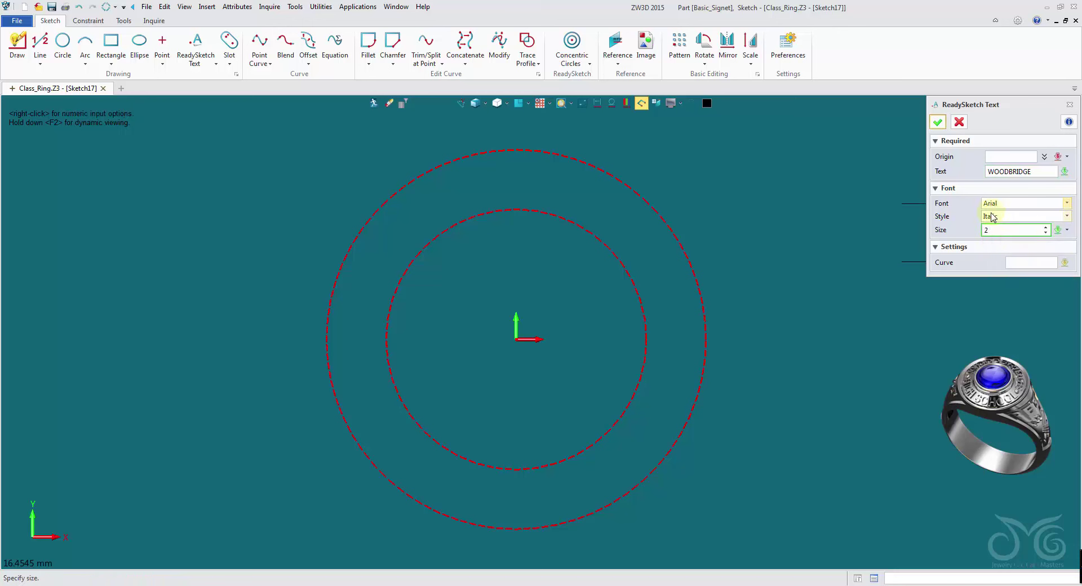
{"action": "left_click", "coordinate": [991, 216]}
{"action": "left_click", "coordinate": [992, 243]}
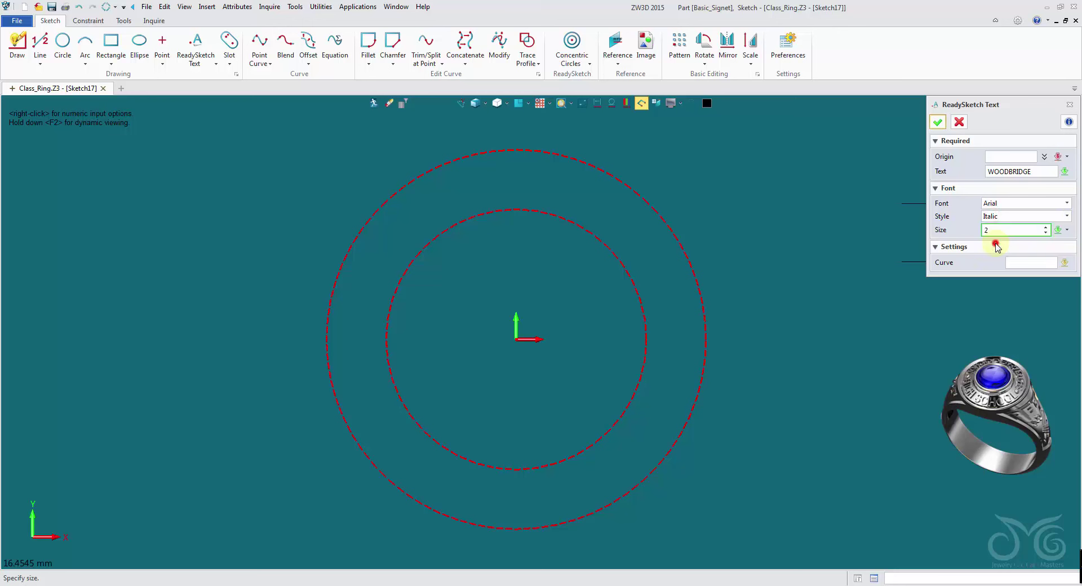
- Try to make the lettering follow the inner reference circle, picked at its uppermost point, and preview its placement
{"action": "left_click", "coordinate": [1028, 263]}
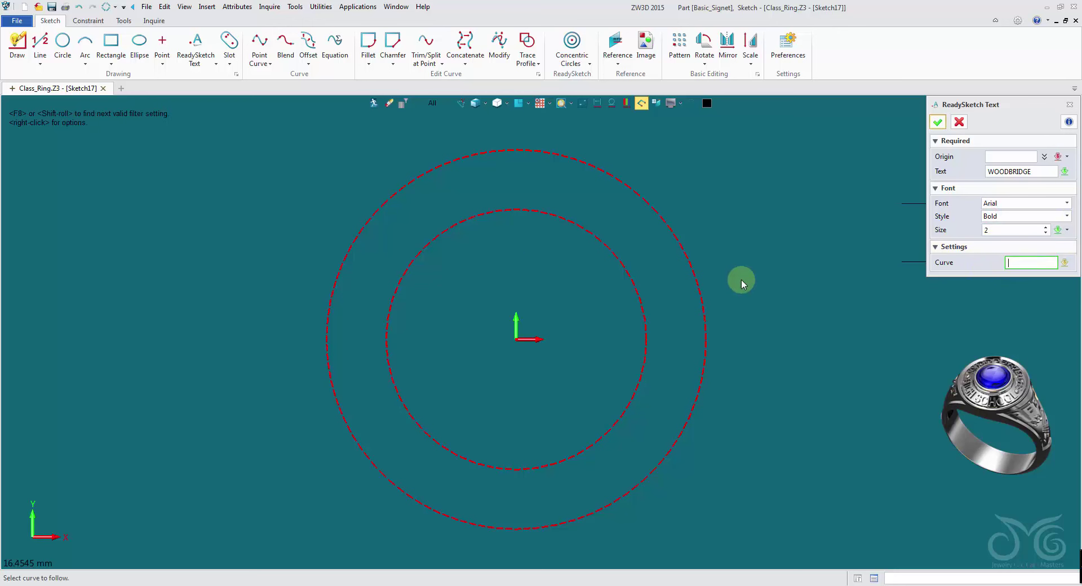
{"action": "left_click", "coordinate": [507, 212]}
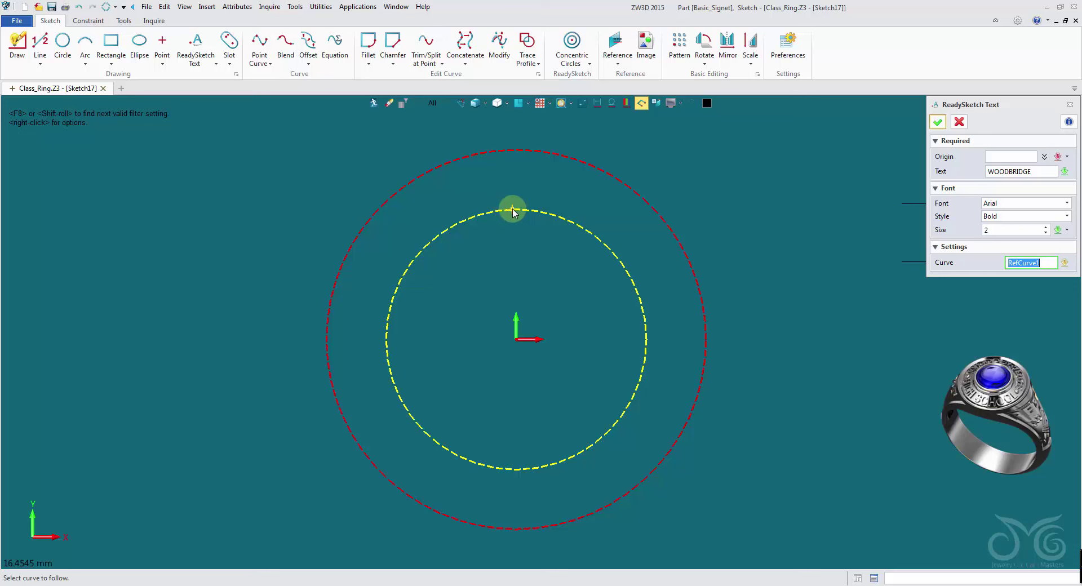
{"action": "left_click", "coordinate": [513, 209]}
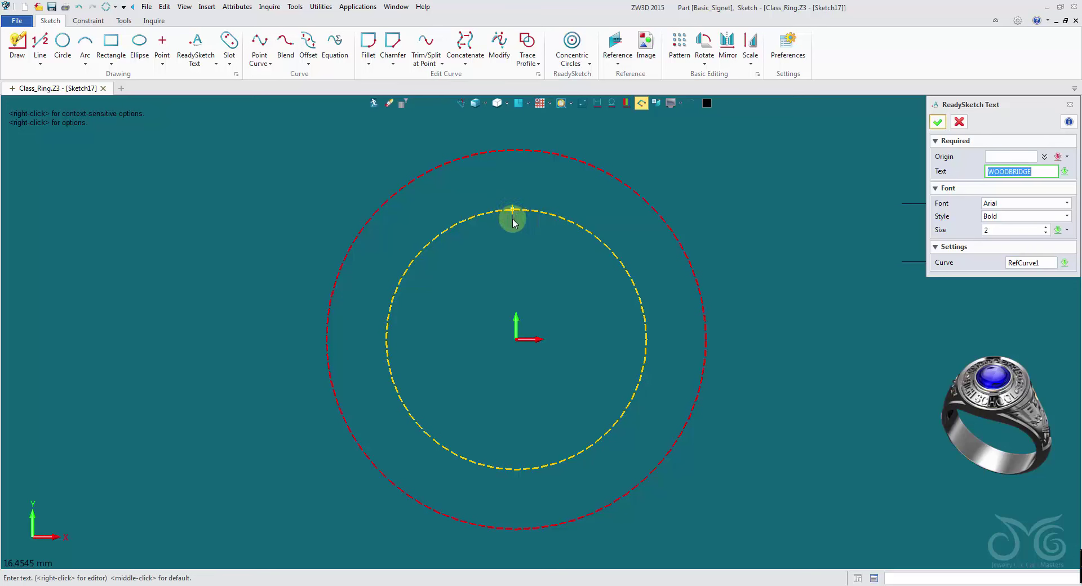
{"action": "left_click", "coordinate": [1008, 158]}
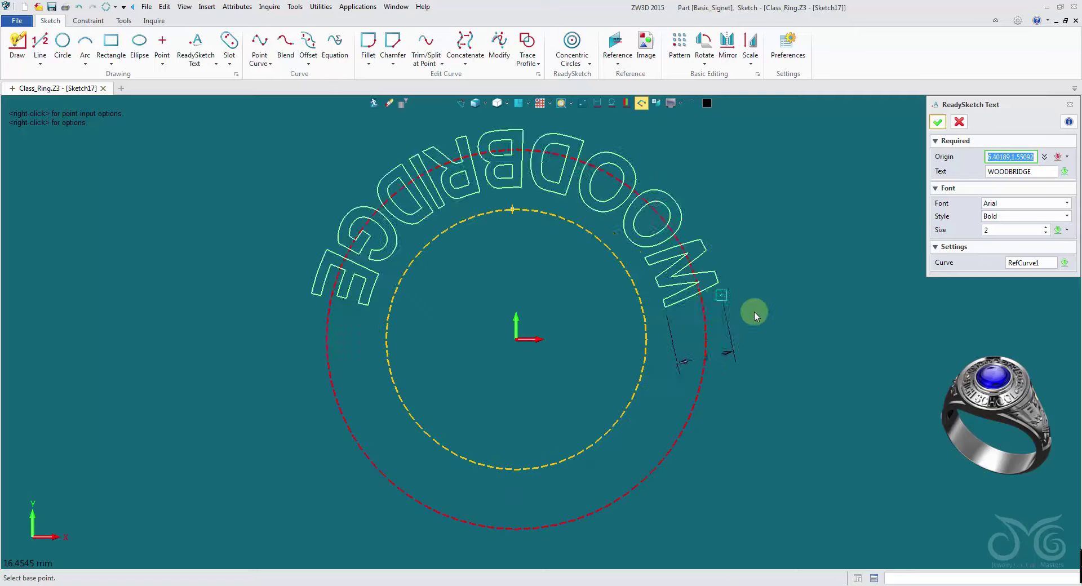
- Reselect the inner reference circle at its lowest point as the curve to follow, and reduce the text size to 1.5
{"action": "left_click", "coordinate": [1043, 263]}
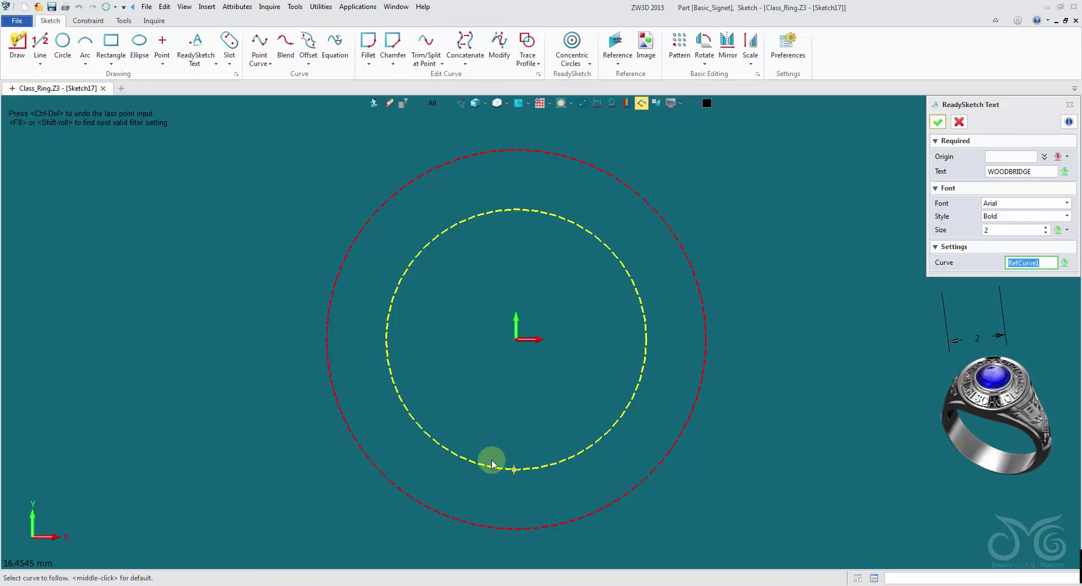
{"action": "left_click", "coordinate": [515, 470]}
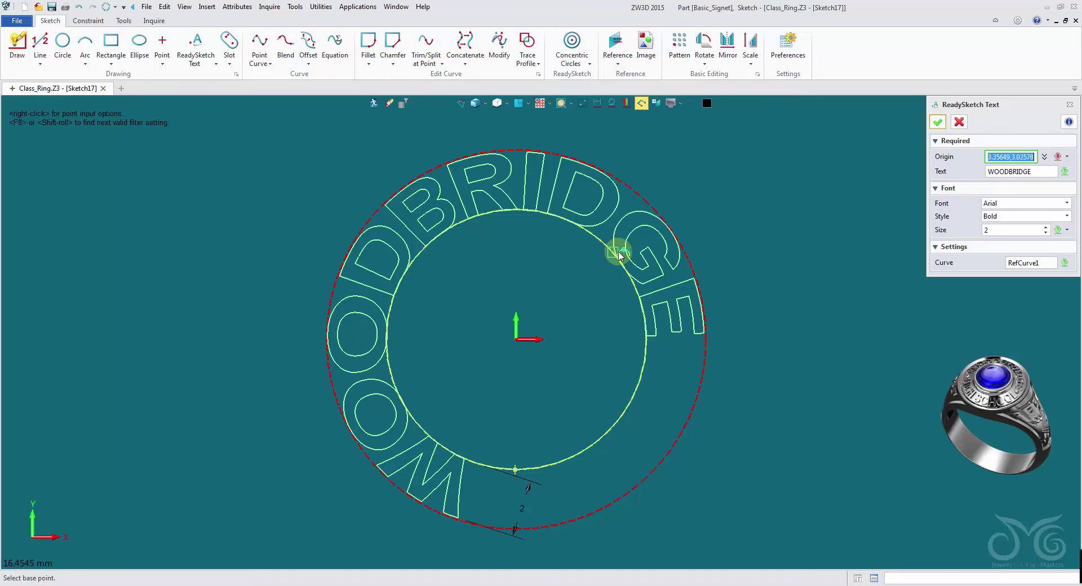
{"action": "left_click", "coordinate": [1002, 231]}
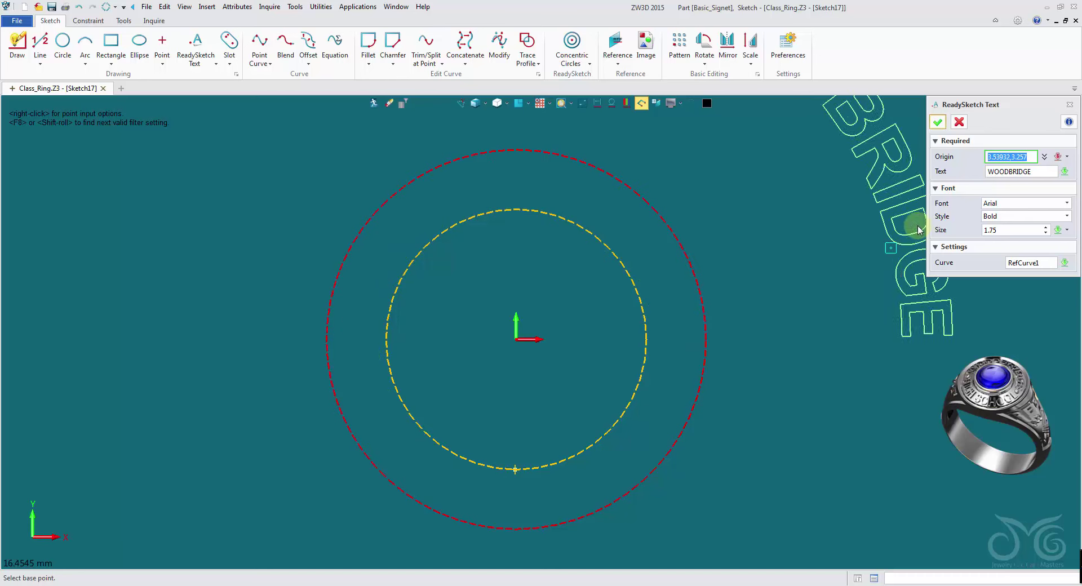
{"action": "left_click", "coordinate": [1014, 230]}
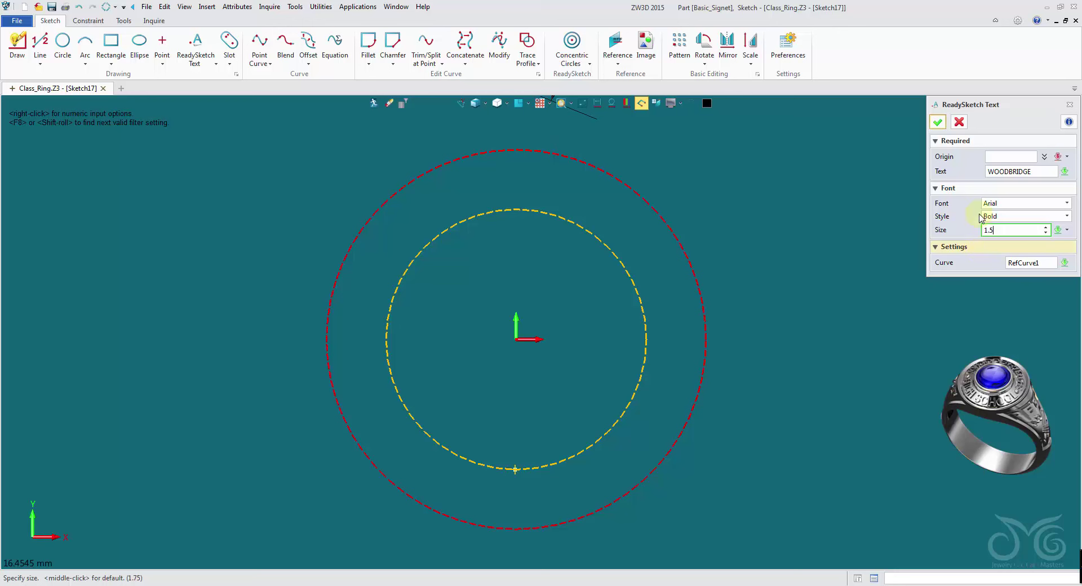
- Place the lettering over the upper half between the two reference circles, with its origin at about 2.72, 3.92, and finish the text
{"action": "left_click", "coordinate": [998, 155]}
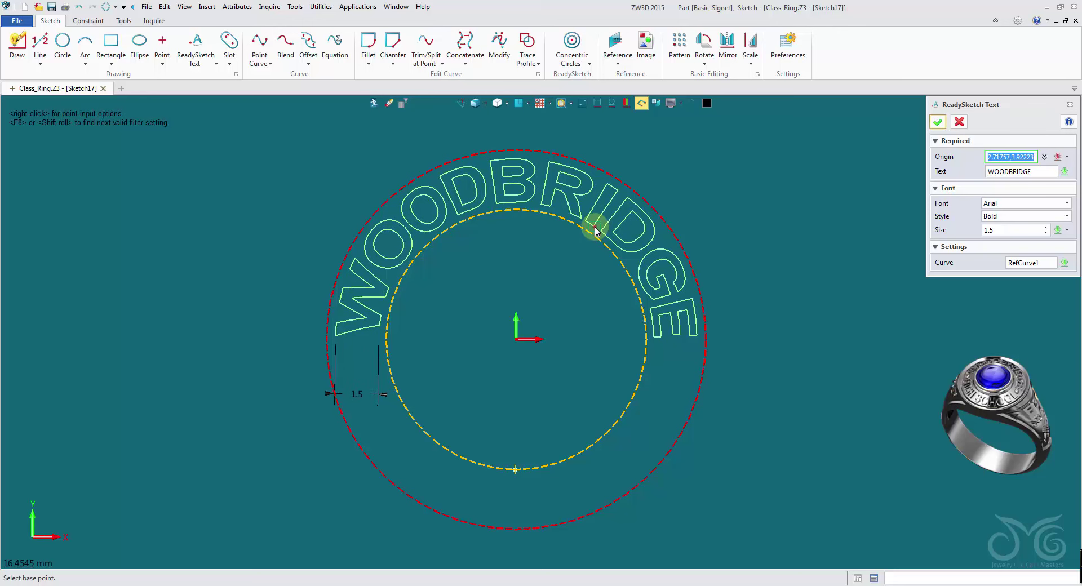
{"action": "left_click", "coordinate": [596, 230]}
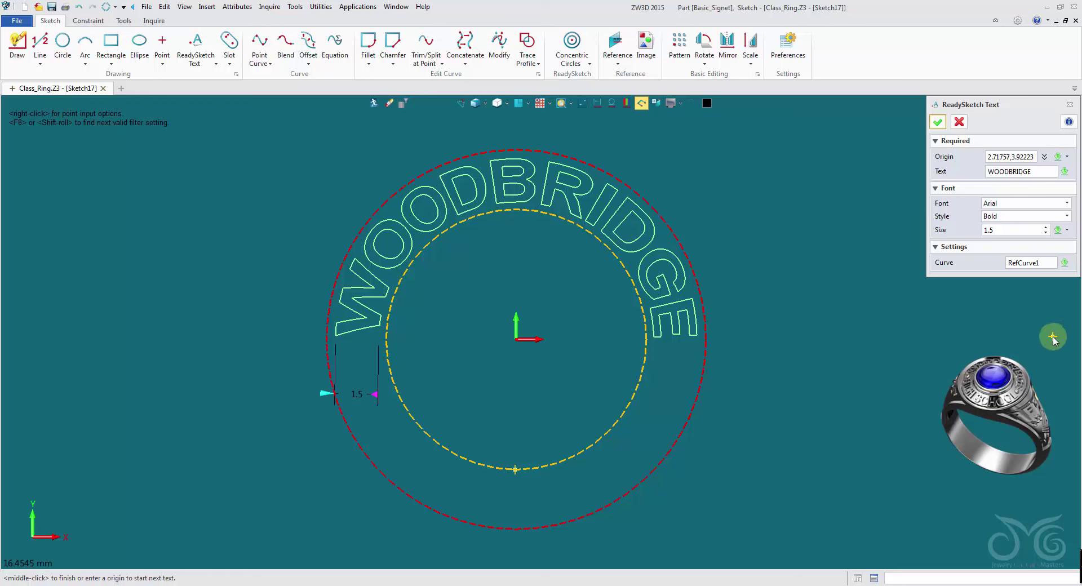
{"action": "left_click", "coordinate": [995, 172]}
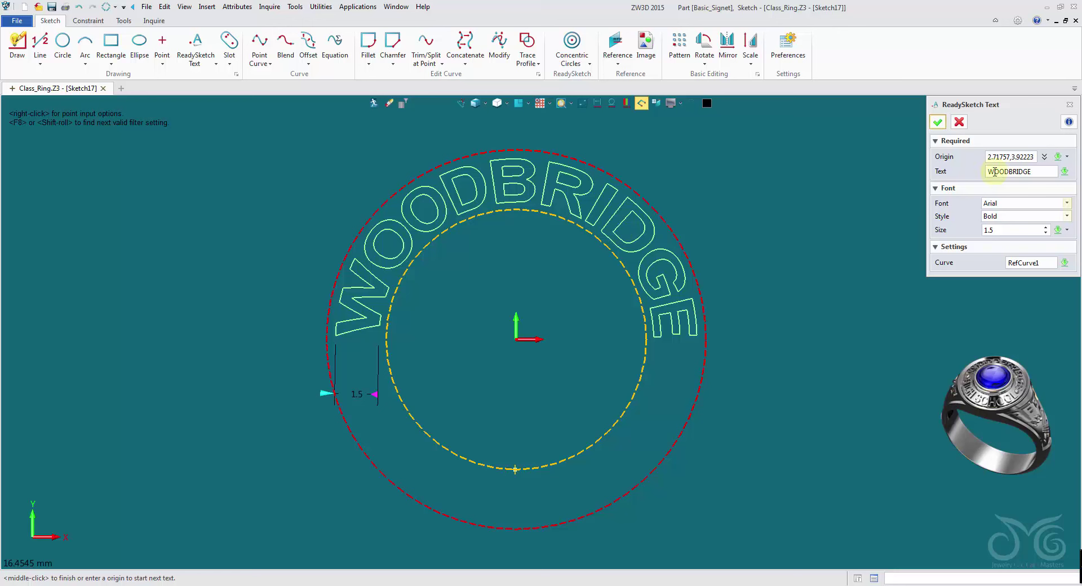
{"action": "left_click", "coordinate": [937, 123]}
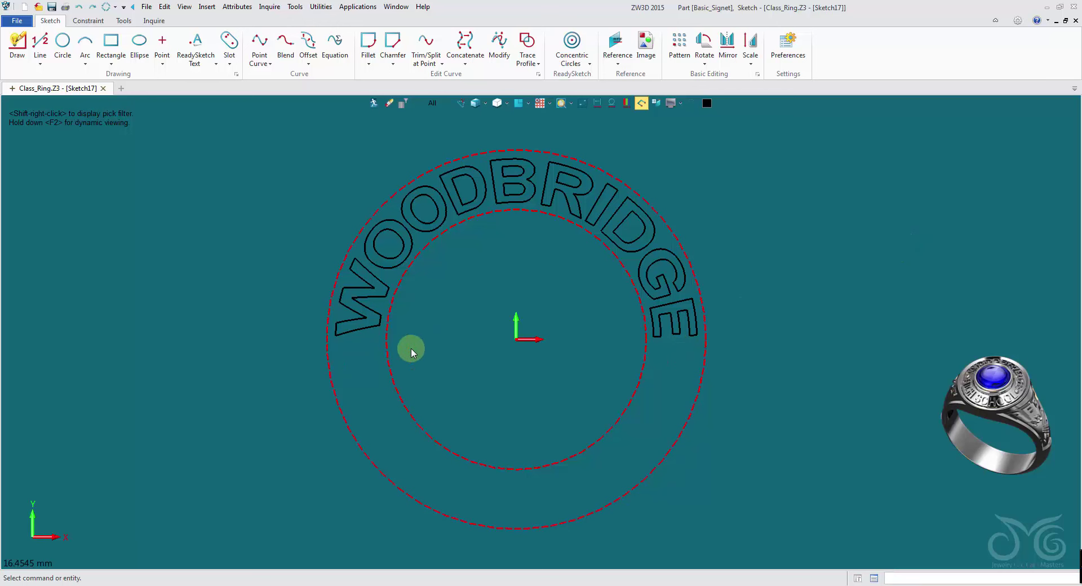
{"action": "left_click", "coordinate": [40, 43]}
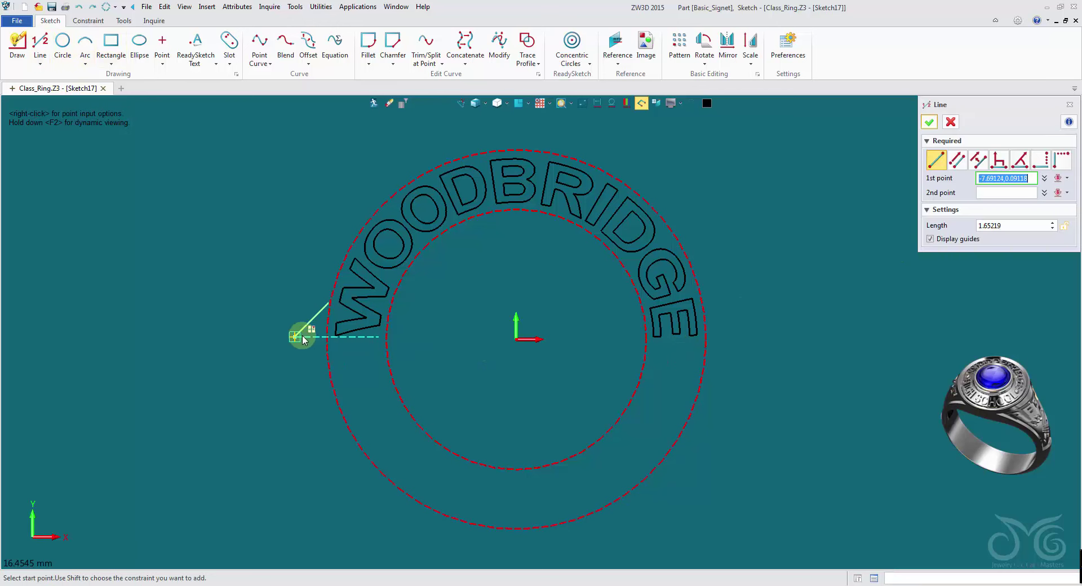
{"action": "left_click", "coordinate": [321, 336]}
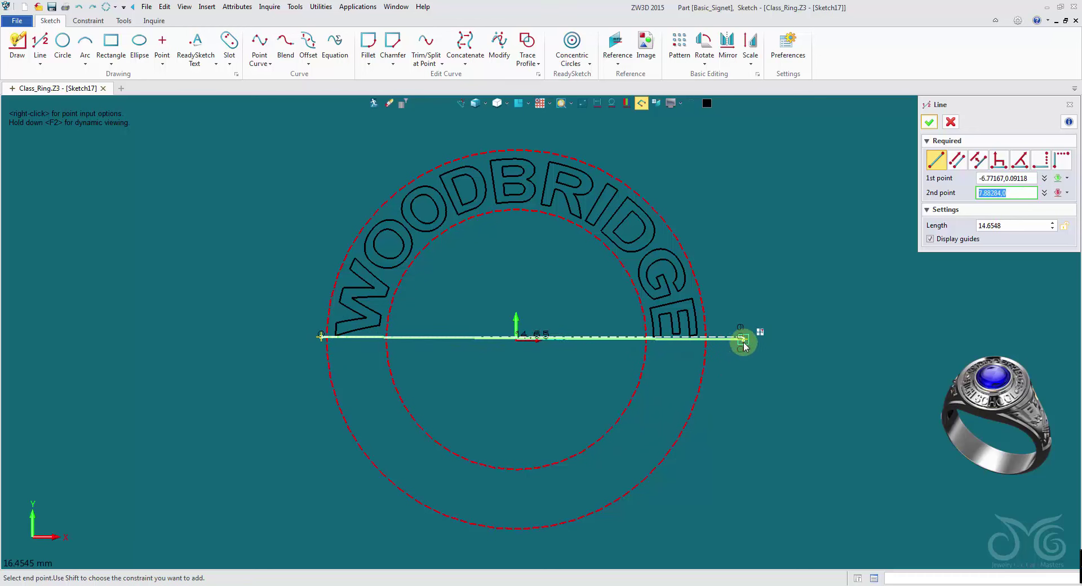
{"action": "left_click", "coordinate": [951, 122]}
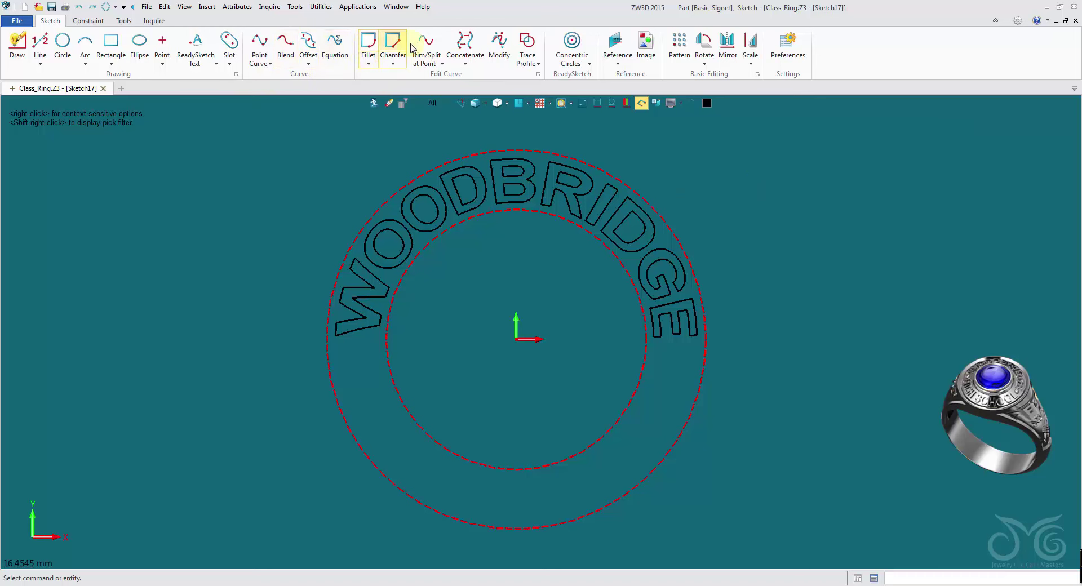
- Set up ready-sketch text reading HIGH SCHOOL in Arial Bold, following the inner dashed reference circle
{"action": "left_click", "coordinate": [202, 49]}
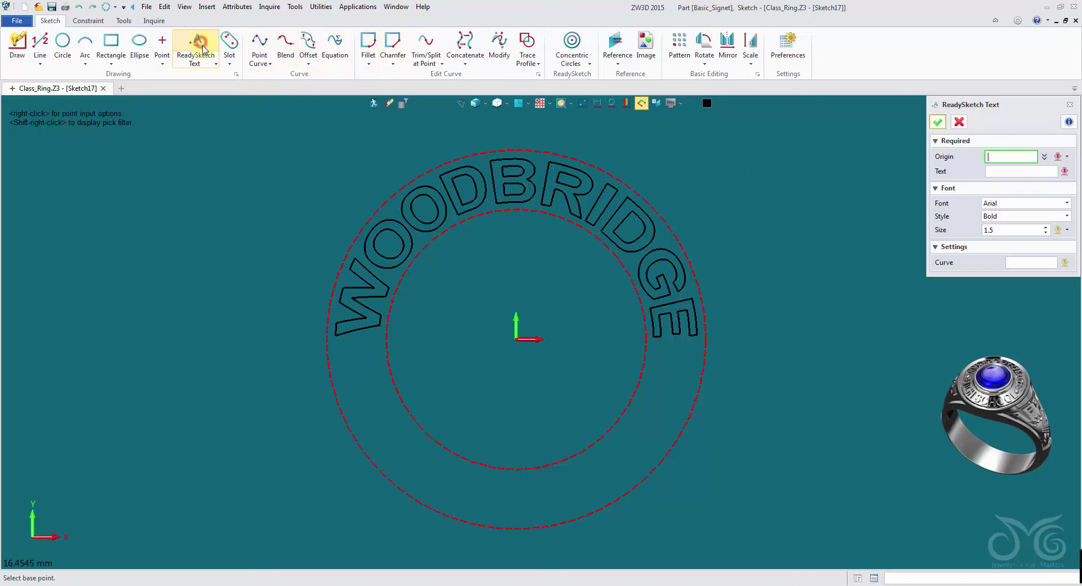
{"action": "left_click", "coordinate": [1012, 172]}
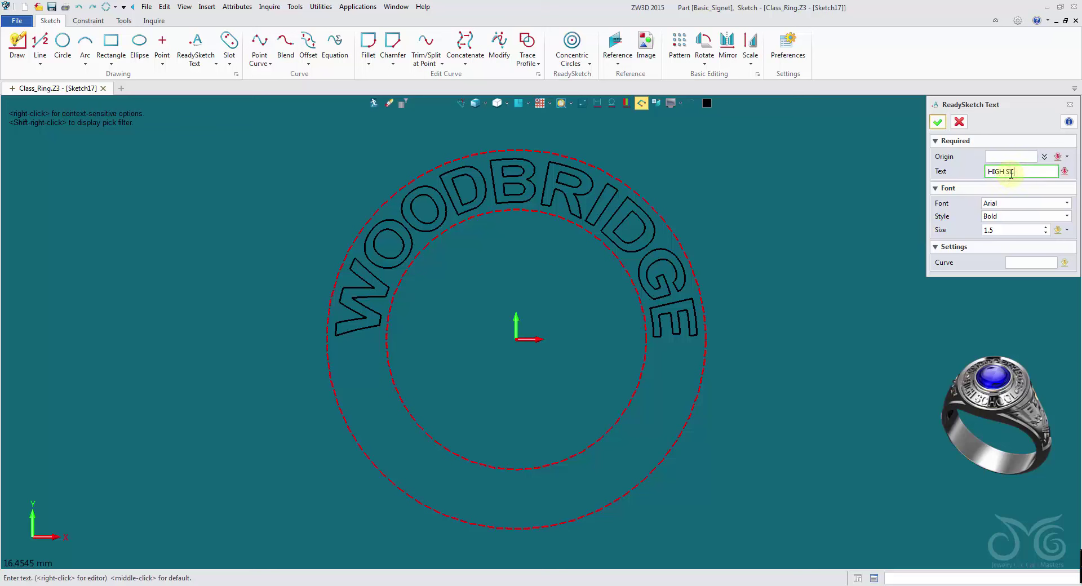
{"action": "left_click", "coordinate": [1014, 263]}
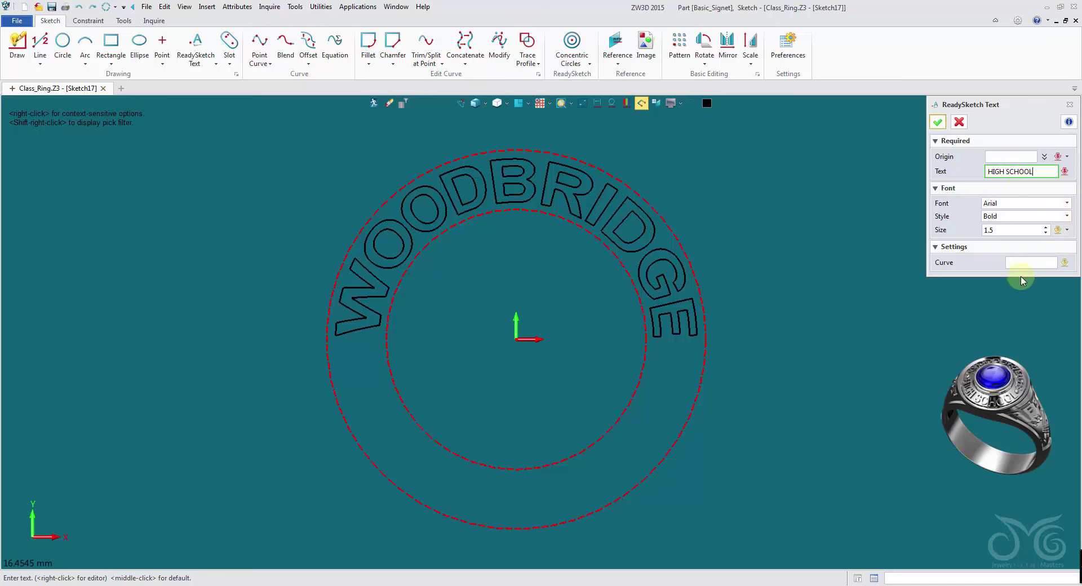
{"action": "left_click", "coordinate": [496, 471]}
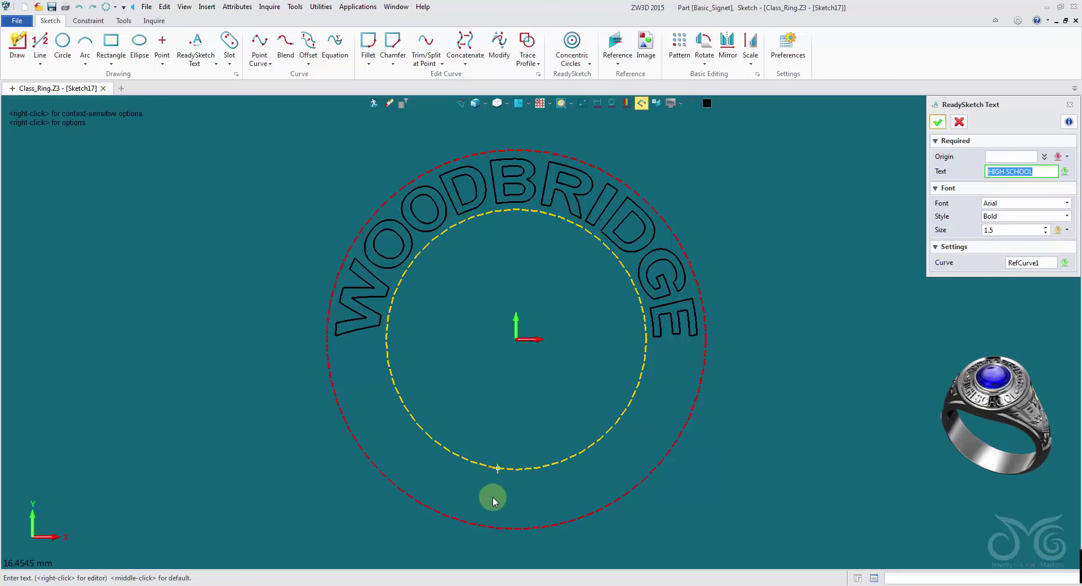
{"action": "left_click", "coordinate": [1009, 156]}
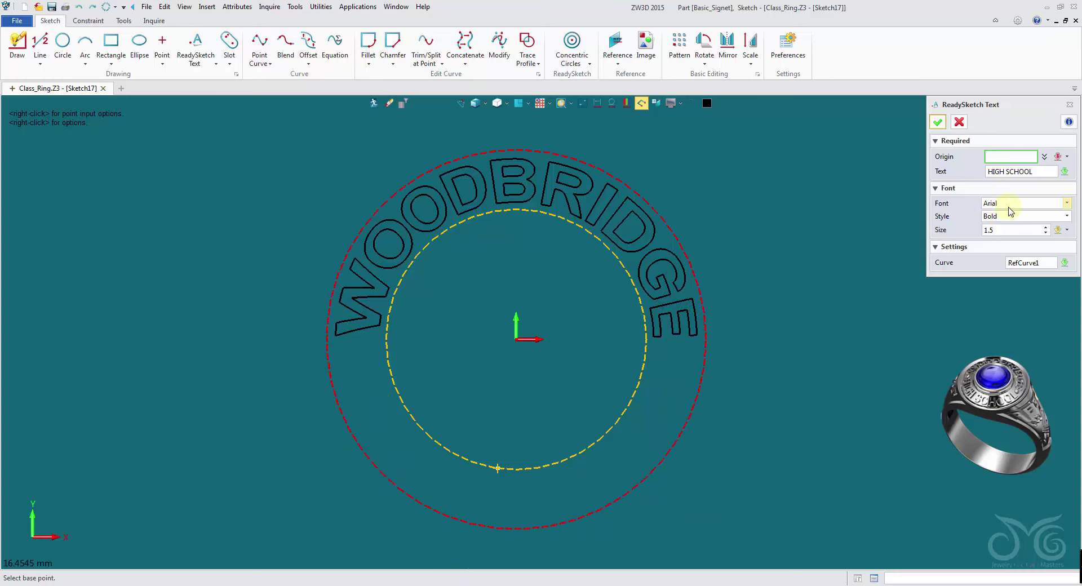
{"action": "left_click", "coordinate": [1015, 260]}
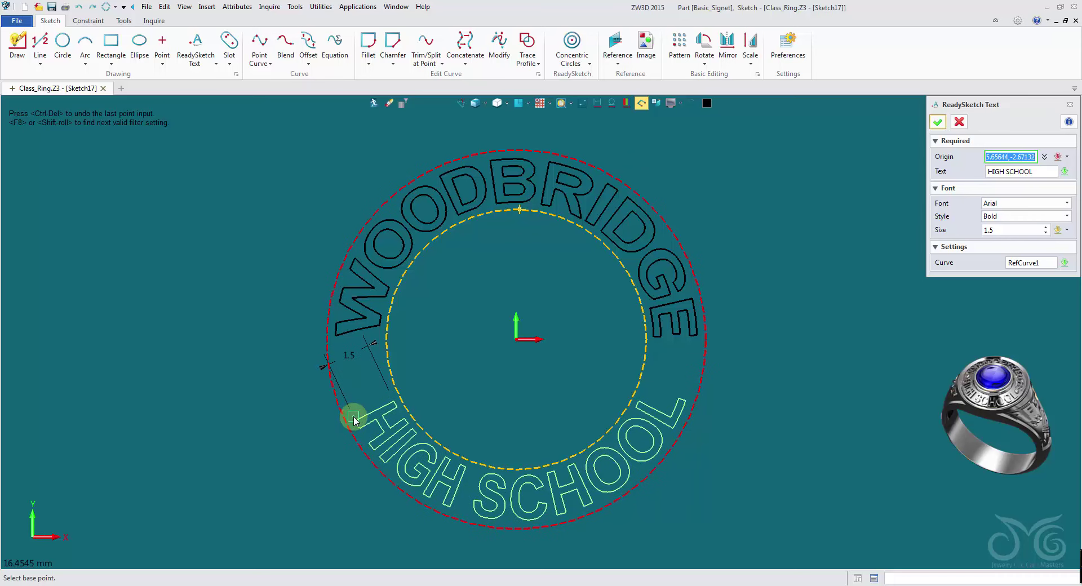
- Set the text size to 1.7 and place HIGH SCHOOL between the dashed circles along their lower half, with its origin at about -6.11, -1.77
{"action": "left_click", "coordinate": [1004, 231]}
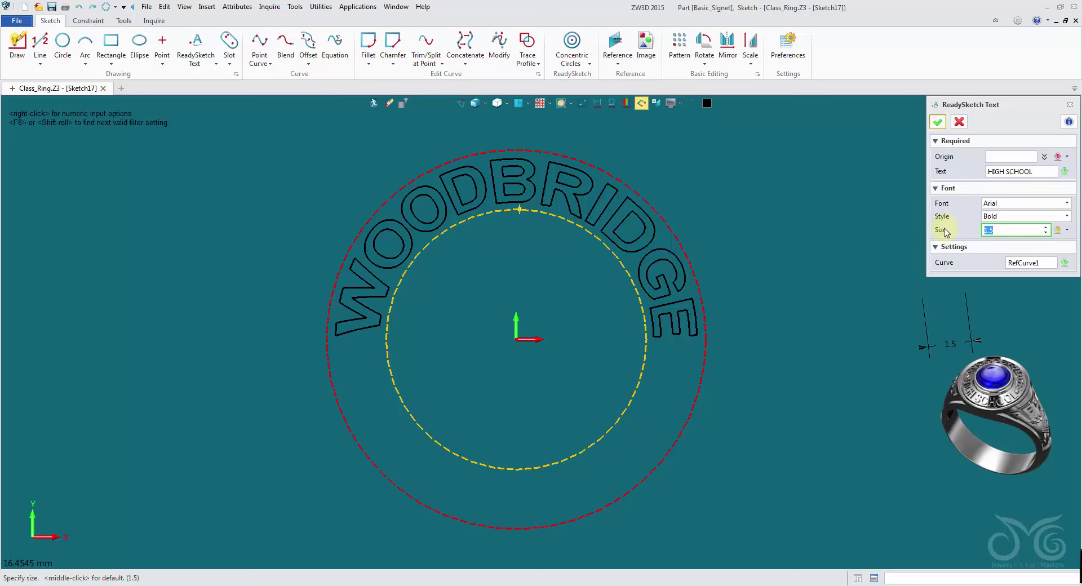
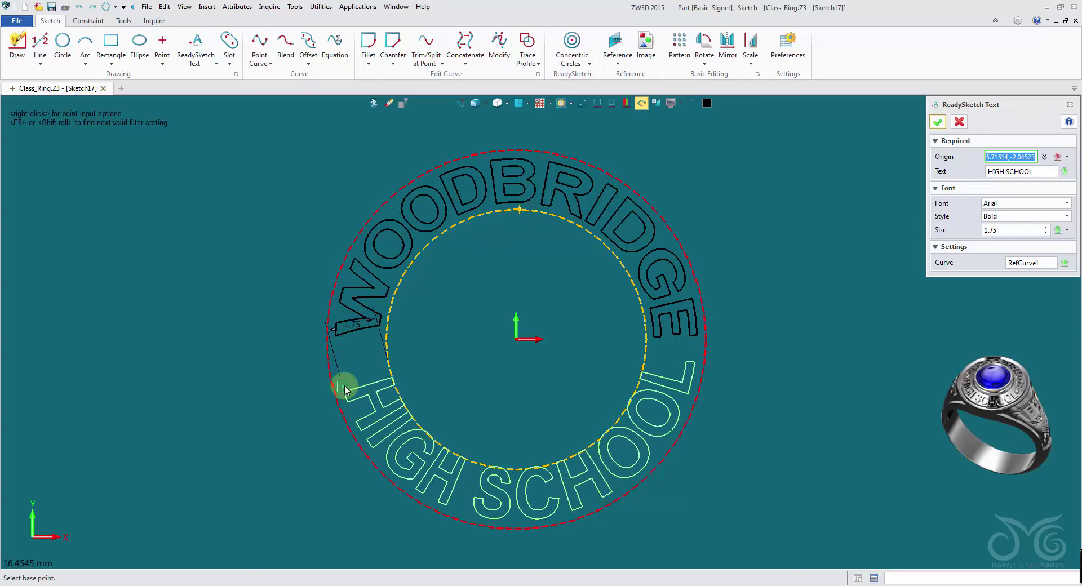
{"action": "scroll", "coordinate": [339, 395], "scroll_direction": "up", "scroll_amount": 1}
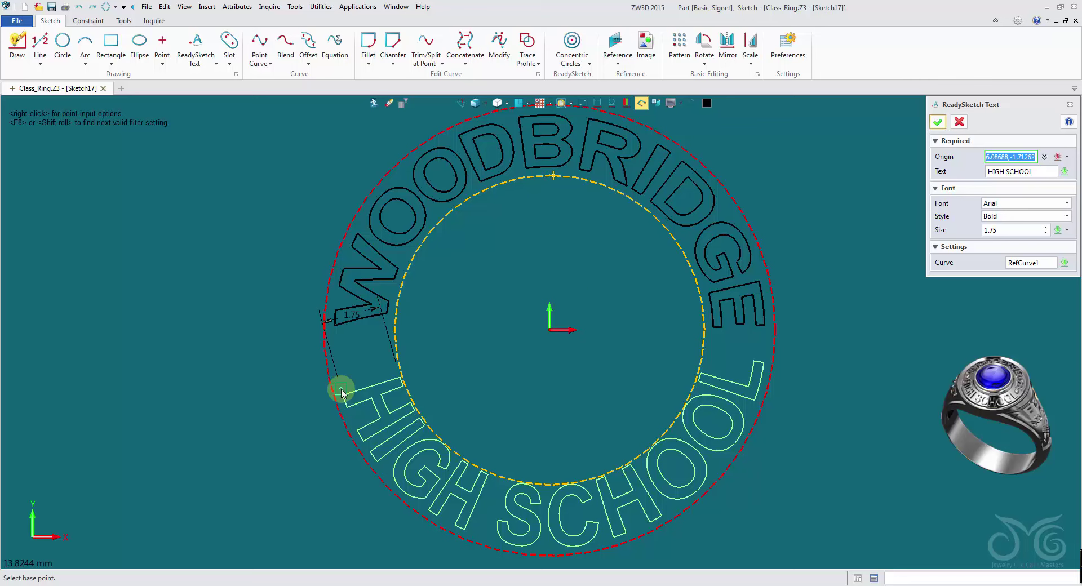
{"action": "scroll", "coordinate": [340, 391], "scroll_direction": "up", "scroll_amount": 1}
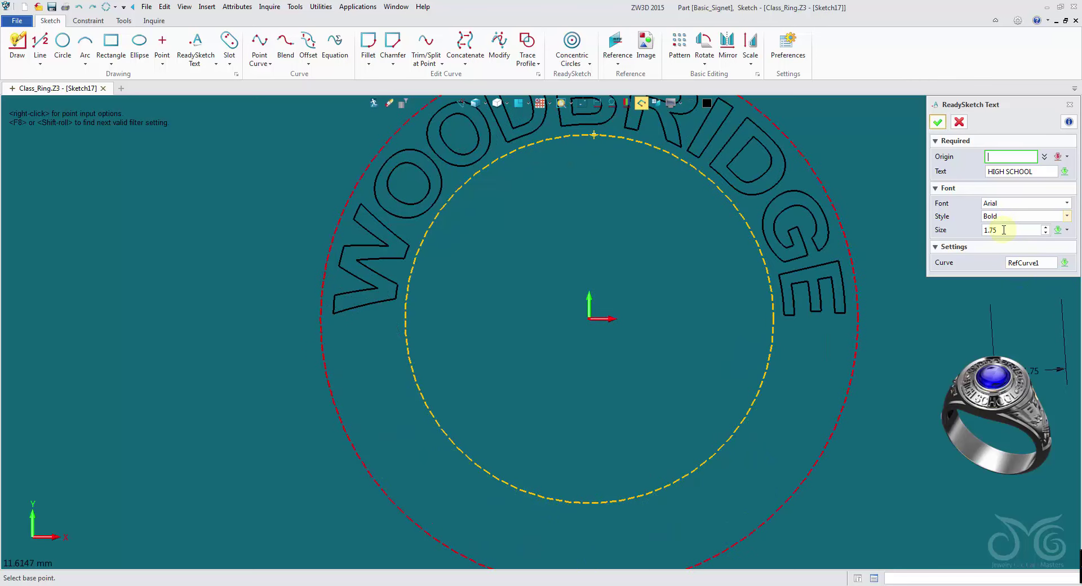
{"action": "left_click", "coordinate": [990, 160]}
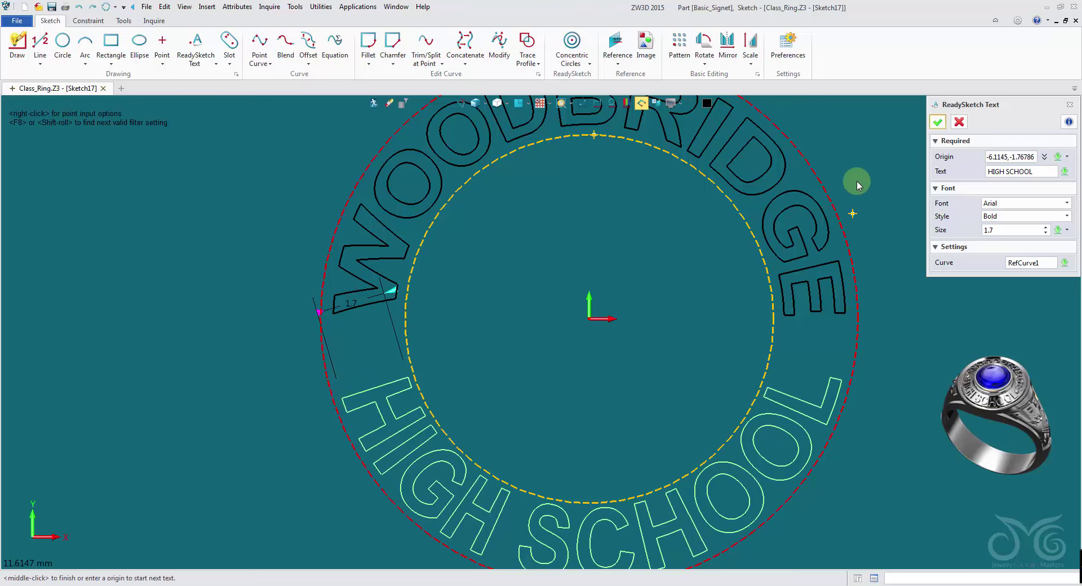
{"action": "left_click", "coordinate": [934, 125]}
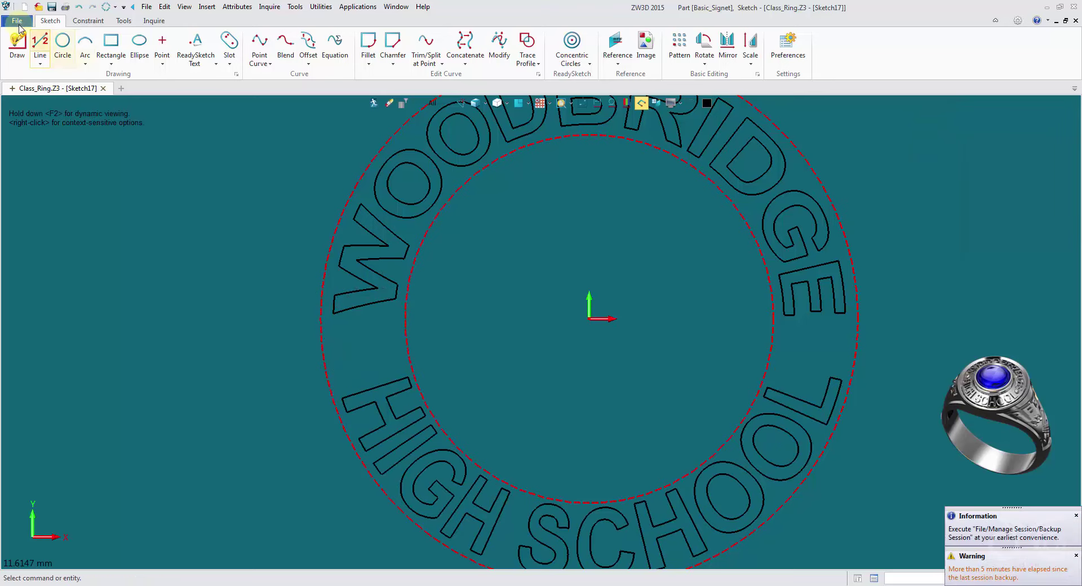
- Draw a circle of radius 0.5 mm between the W of WOODBRIDGE and the H of HIGH, centred at about -5.52, -0.66
{"action": "left_click", "coordinate": [55, 45]}
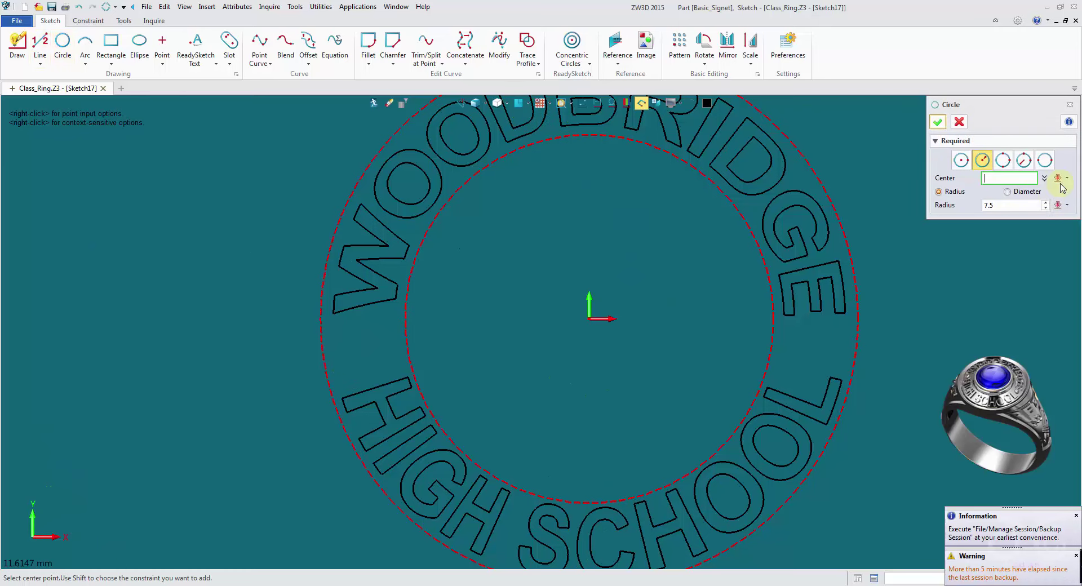
{"action": "left_click", "coordinate": [1005, 205]}
{"action": "type", "text": "0.4"}
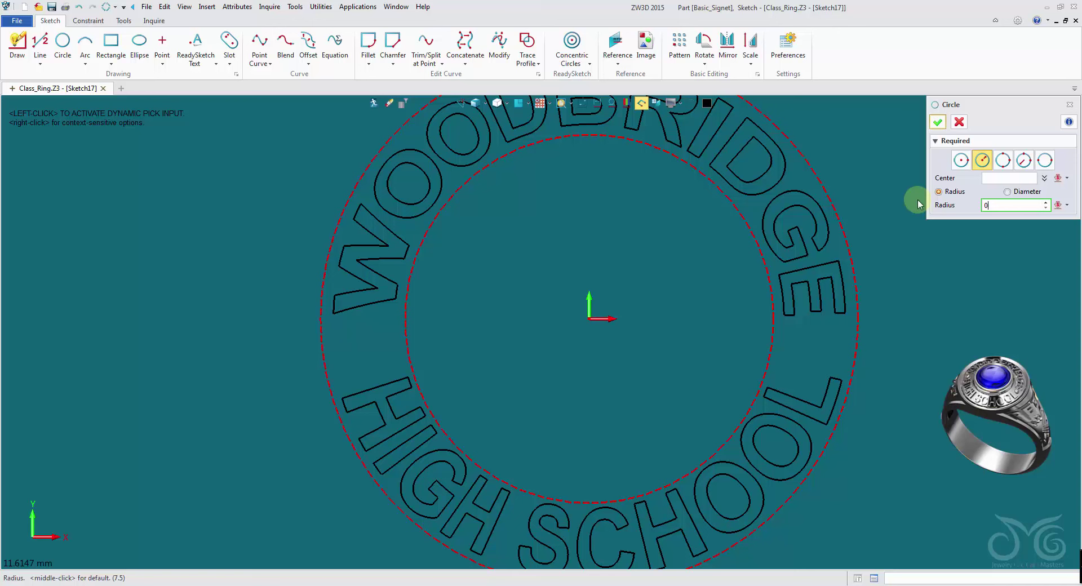
{"action": "left_click", "coordinate": [994, 175]}
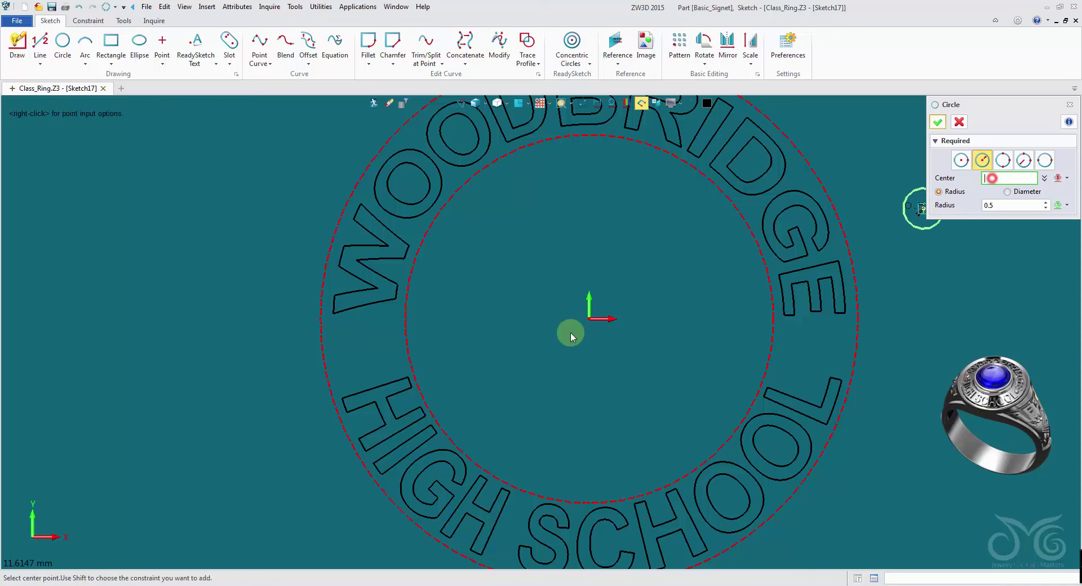
{"action": "left_click", "coordinate": [364, 346]}
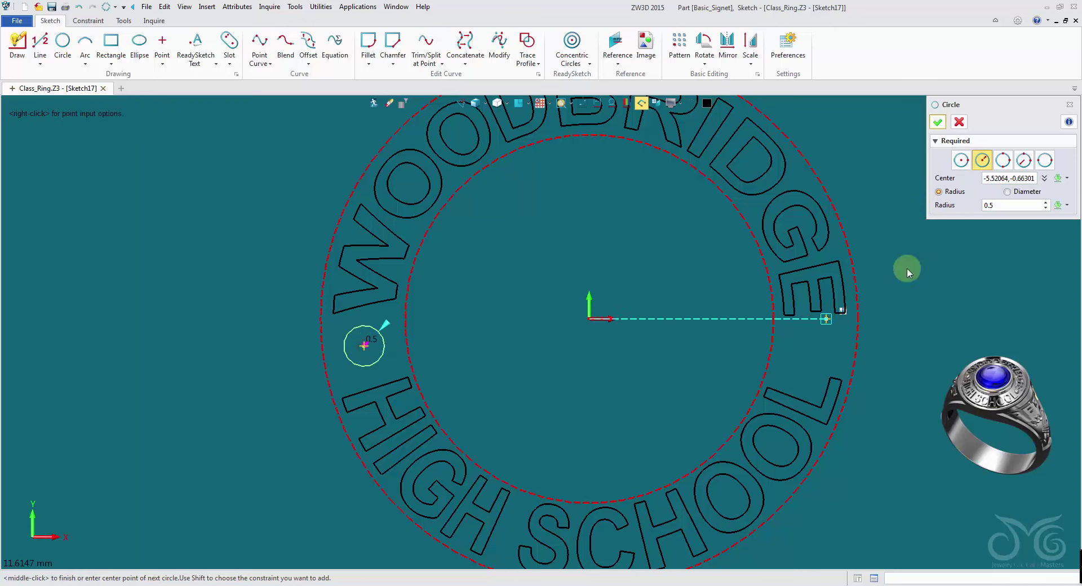
{"action": "middle_click", "coordinate": [632, 311]}
- Draw a second 0.5 mm radius circle between the final E and L, centred at about 5.47, -0.66, and exit the sketch
{"action": "middle_click", "coordinate": [710, 289]}
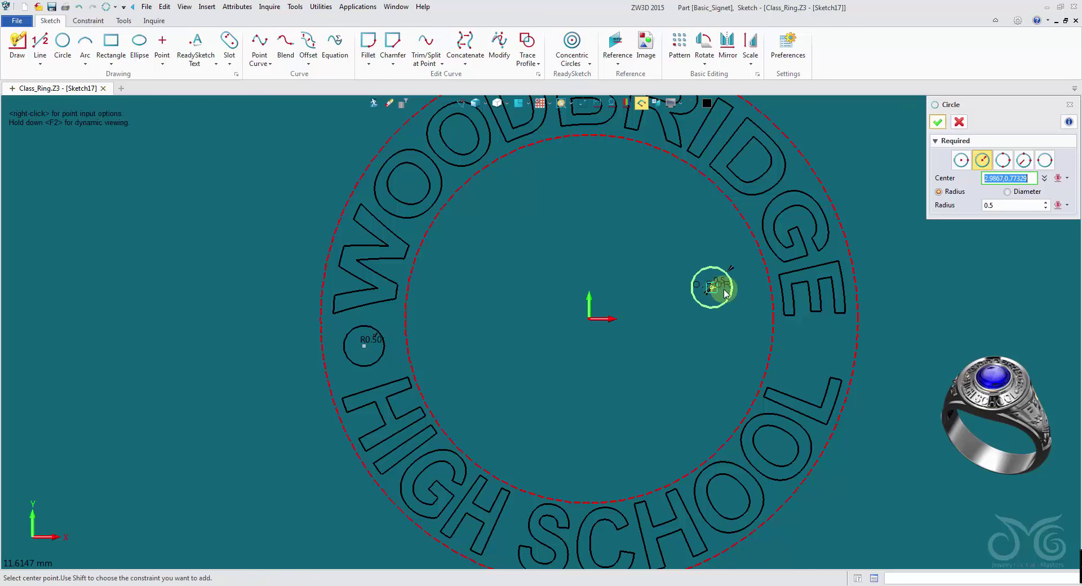
{"action": "left_click", "coordinate": [813, 346]}
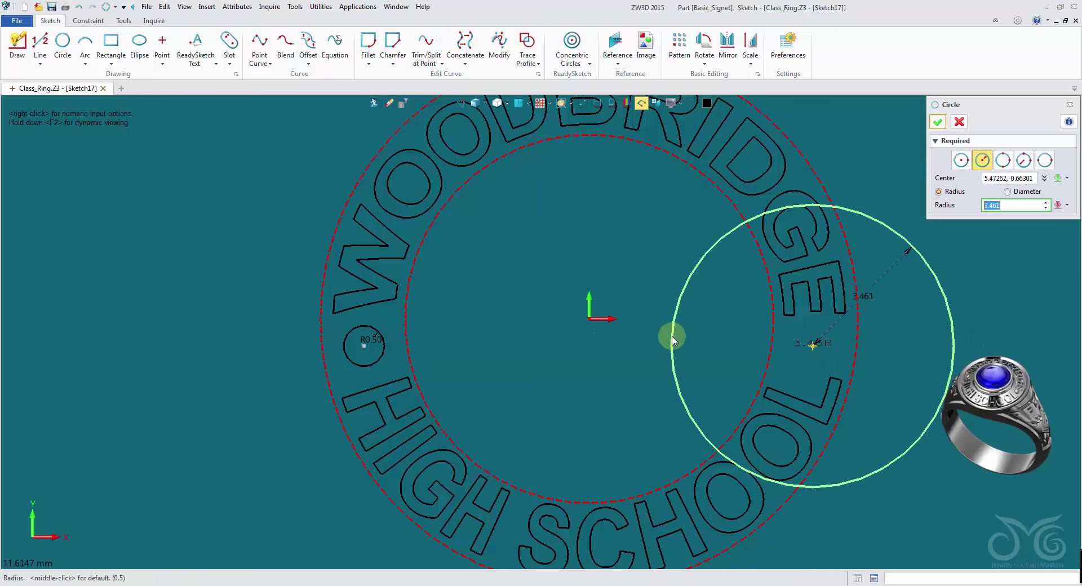
{"action": "type", "text": "0.5"}
{"action": "left_click", "coordinate": [938, 122]}
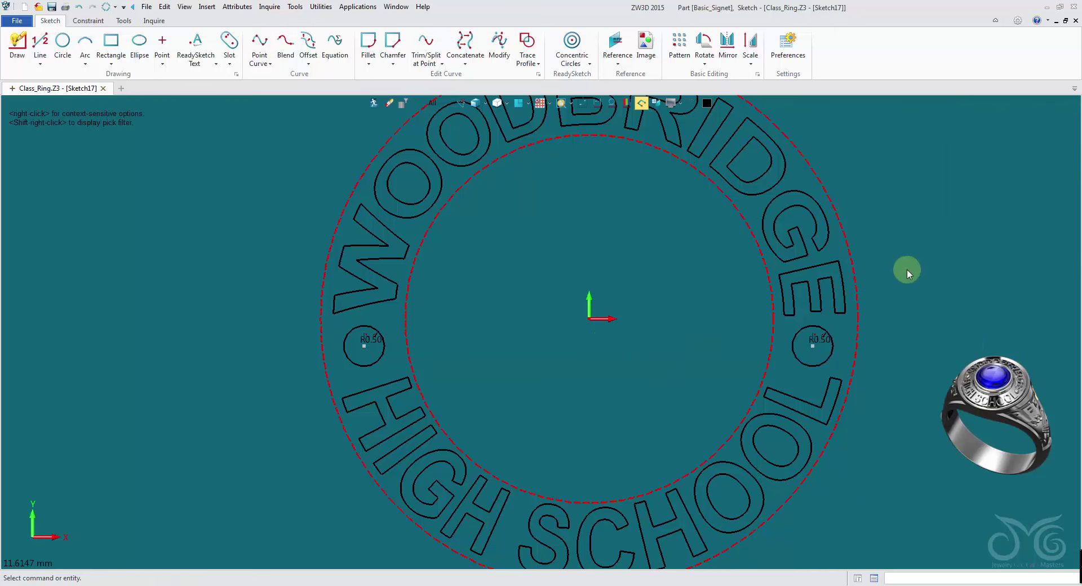
{"action": "scroll", "coordinate": [911, 269], "scroll_direction": "down", "scroll_amount": 3}
{"action": "middle_click_drag", "start_coordinate": [929, 254], "coordinate": [731, 278]}
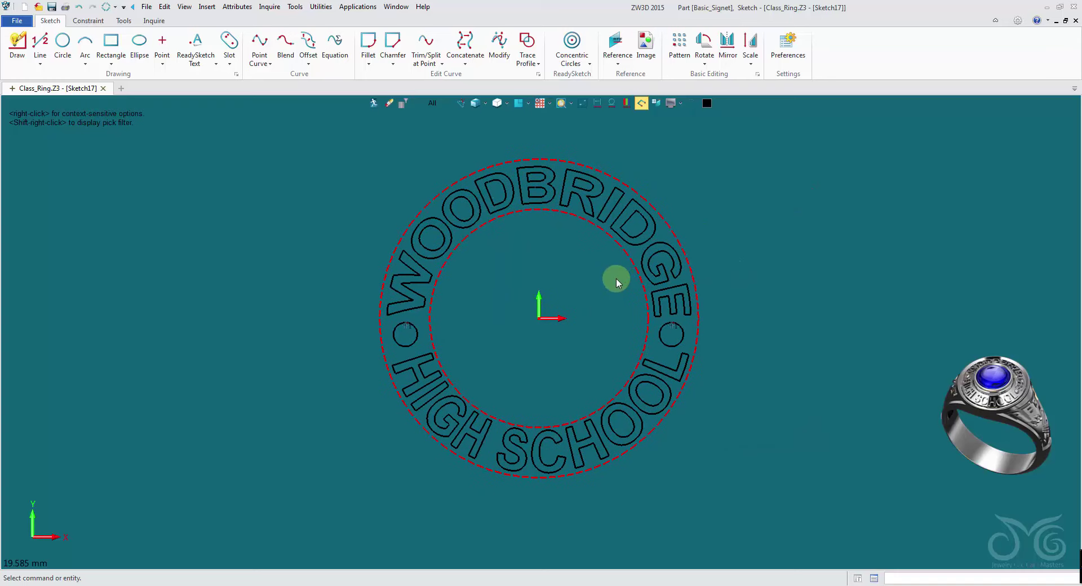
{"action": "left_click", "coordinate": [373, 104]}
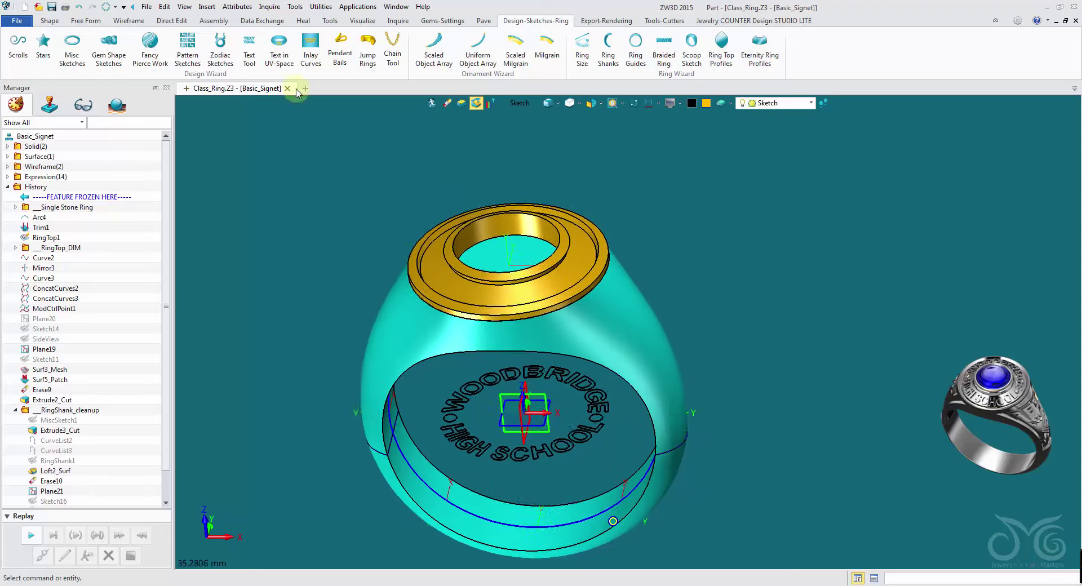
- Project the lettering sketch onto the recessed annular face of the gold ring top along the Z axis, trimmed to the face boundaries
{"action": "left_click", "coordinate": [50, 20]}
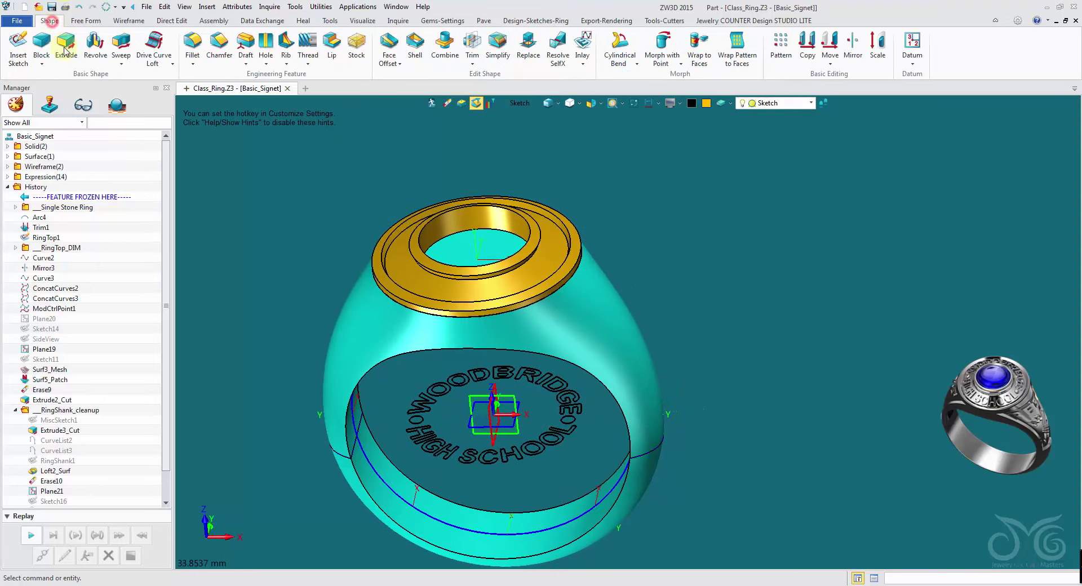
{"action": "left_click", "coordinate": [129, 21]}
{"action": "left_click", "coordinate": [210, 62]}
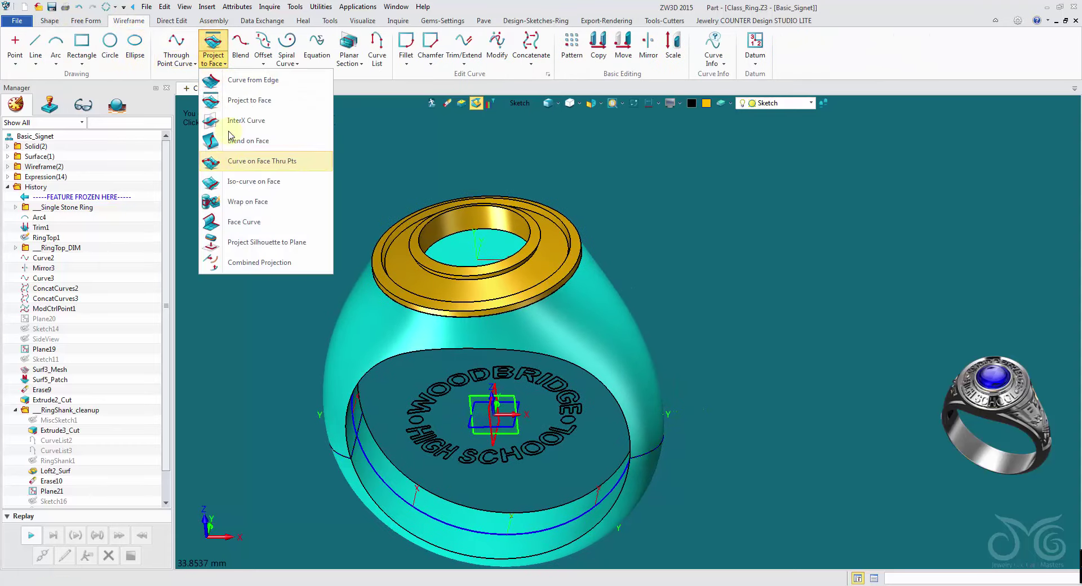
{"action": "left_click", "coordinate": [228, 100]}
{"action": "middle_click_drag", "start_coordinate": [265, 242], "coordinate": [304, 356]}
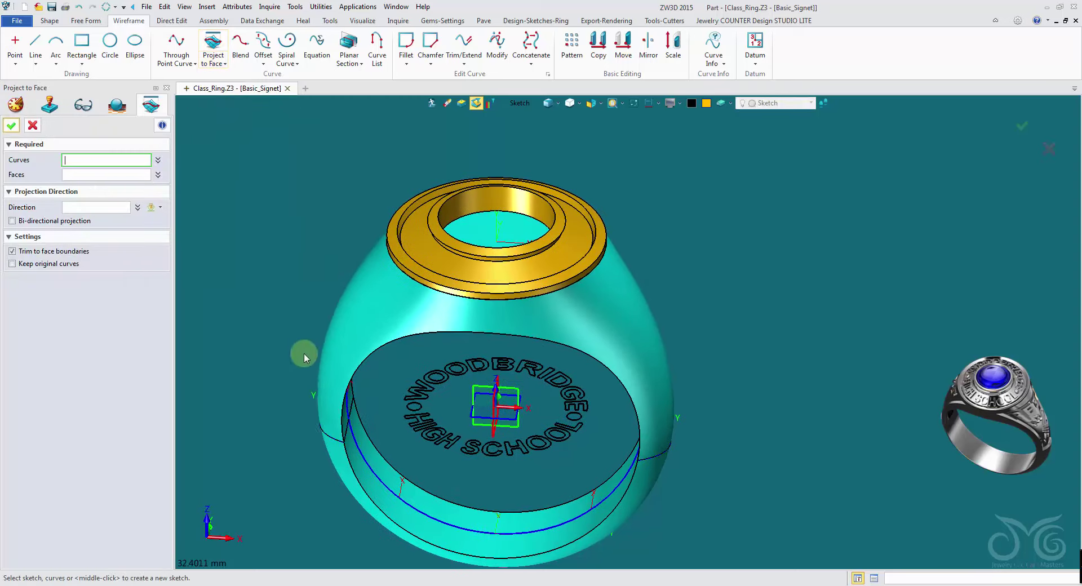
{"action": "left_click", "coordinate": [419, 431]}
{"action": "left_click", "coordinate": [90, 172]}
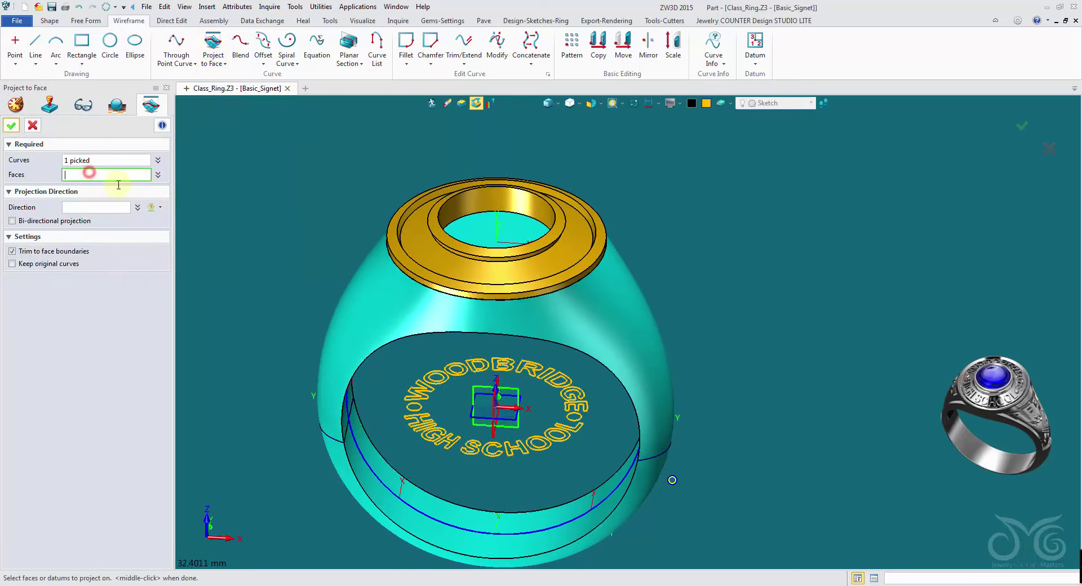
{"action": "middle_click_drag", "start_coordinate": [389, 260], "coordinate": [363, 274]}
{"action": "left_click", "coordinate": [404, 286]}
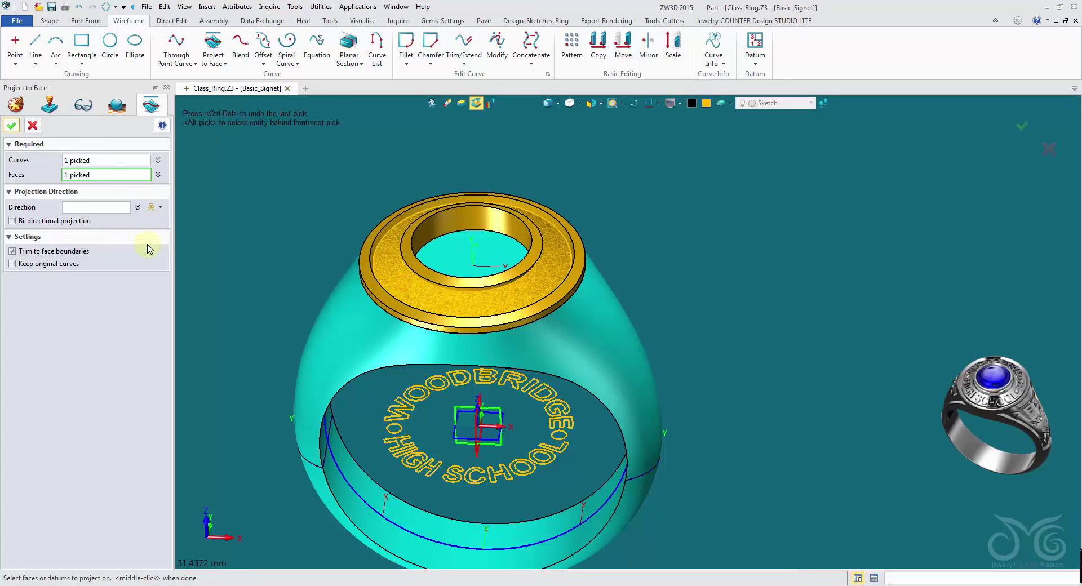
{"action": "left_click", "coordinate": [161, 209]}
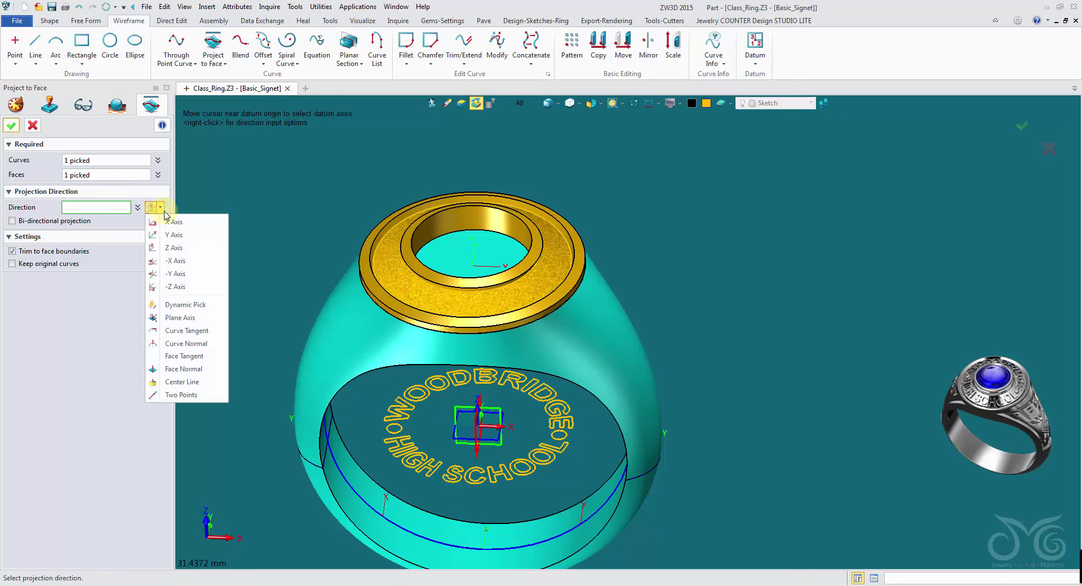
{"action": "left_click", "coordinate": [177, 245]}
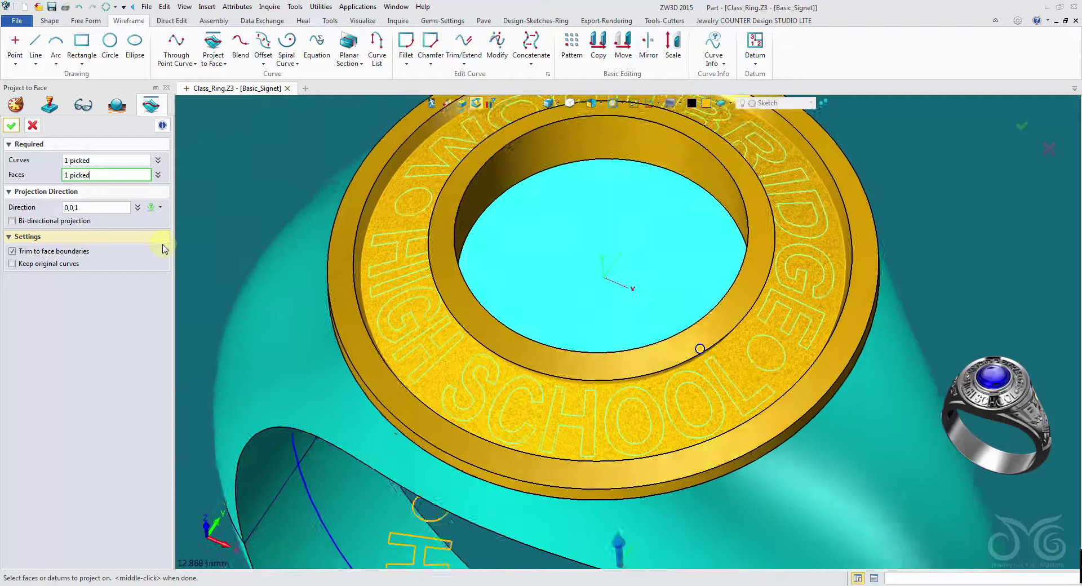
{"action": "left_click", "coordinate": [12, 126]}
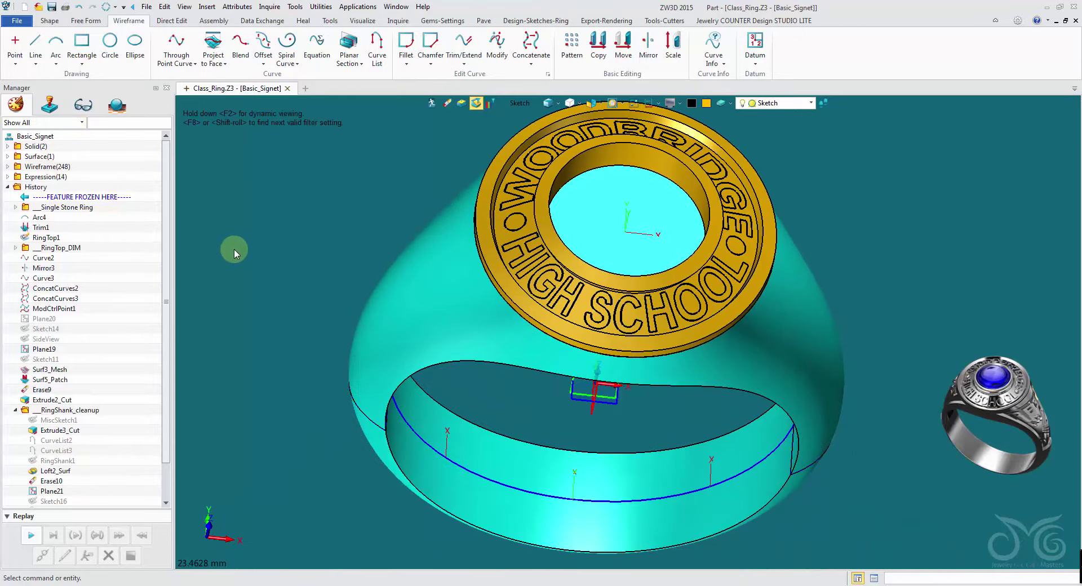
{"action": "left_click", "coordinate": [49, 21]}
{"action": "left_click", "coordinate": [578, 49]}
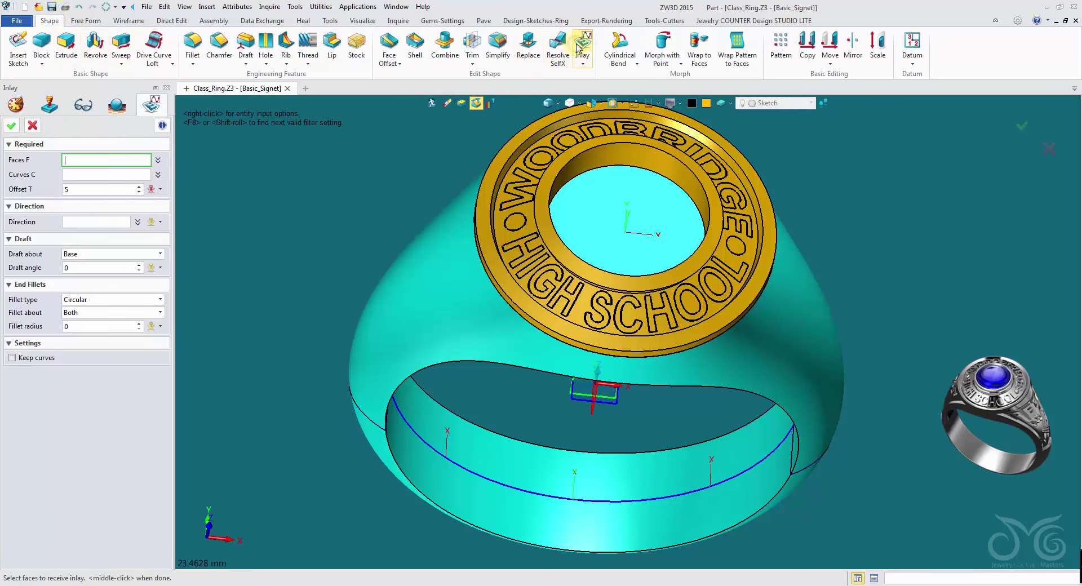
{"action": "left_click", "coordinate": [582, 63]}
{"action": "left_click", "coordinate": [583, 45]}
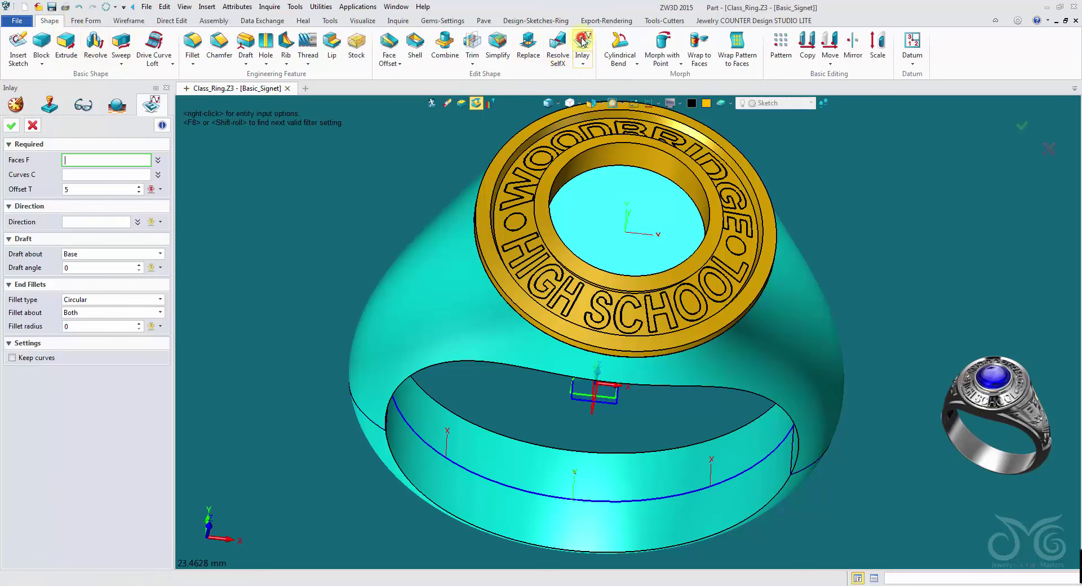
{"action": "left_click", "coordinate": [524, 217]}
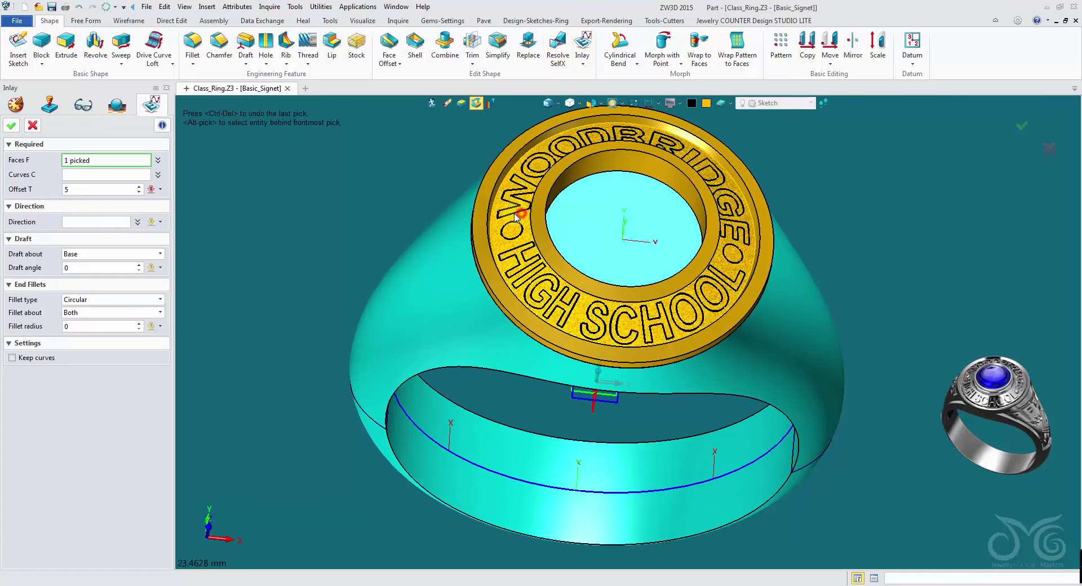
{"action": "left_click", "coordinate": [126, 174]}
{"action": "right_click_drag", "start_coordinate": [499, 370], "coordinate": [506, 320]}
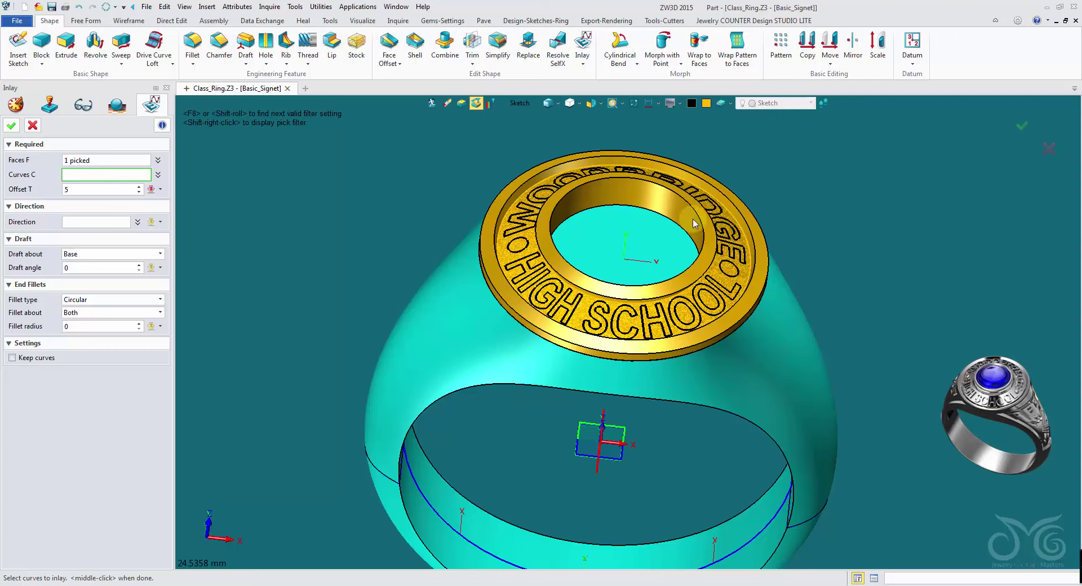
{"action": "middle_click_drag", "start_coordinate": [461, 158], "coordinate": [377, 207]}
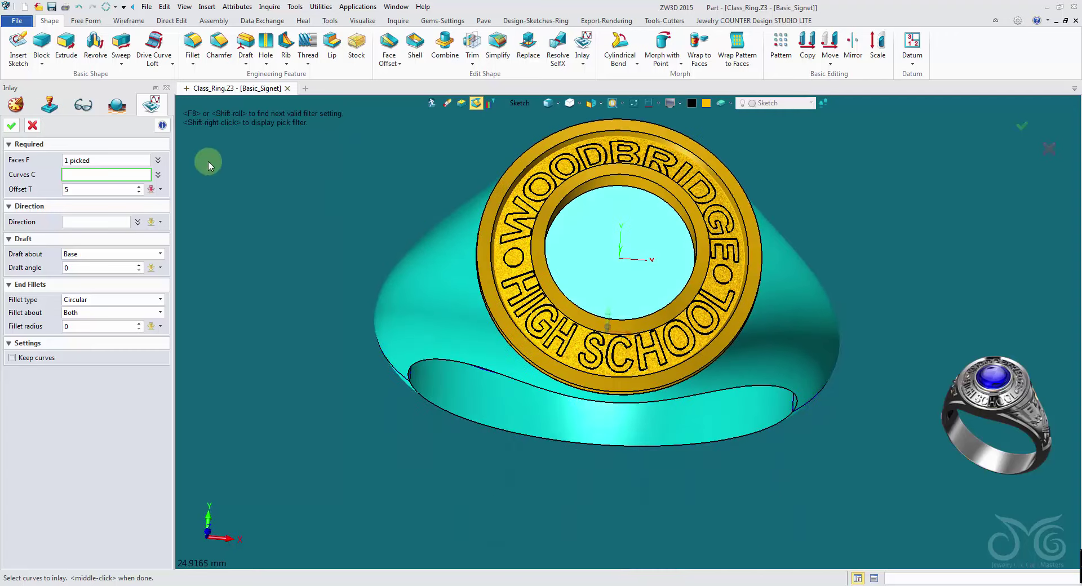
{"action": "left_click", "coordinate": [32, 126]}
- Redefine the lettering projection so that its projected curves are coloured light pink
{"action": "scroll", "coordinate": [152, 412], "scroll_direction": "down", "scroll_amount": 2}
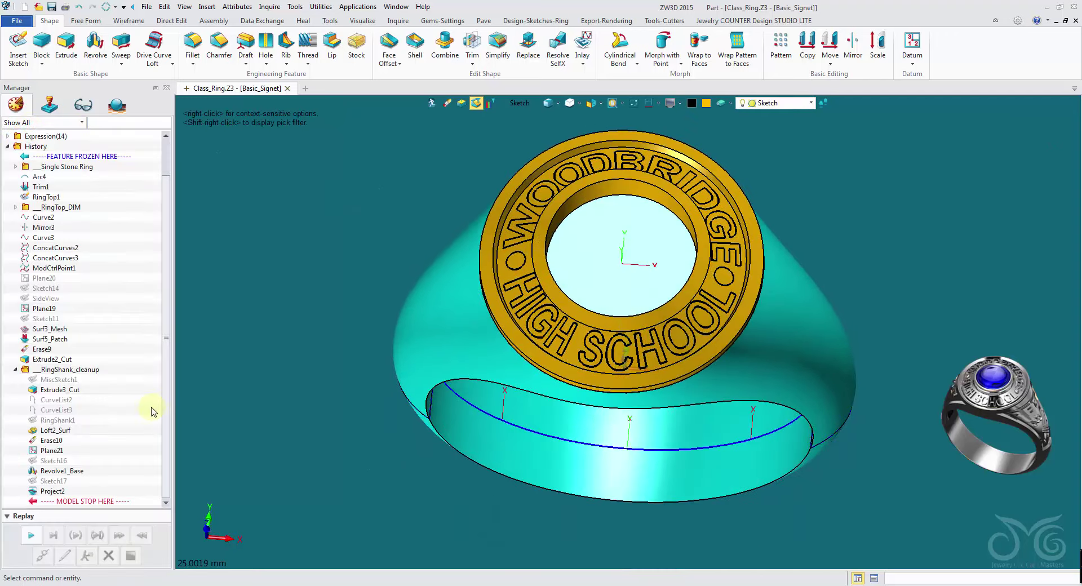
{"action": "right_click", "coordinate": [241, 347]}
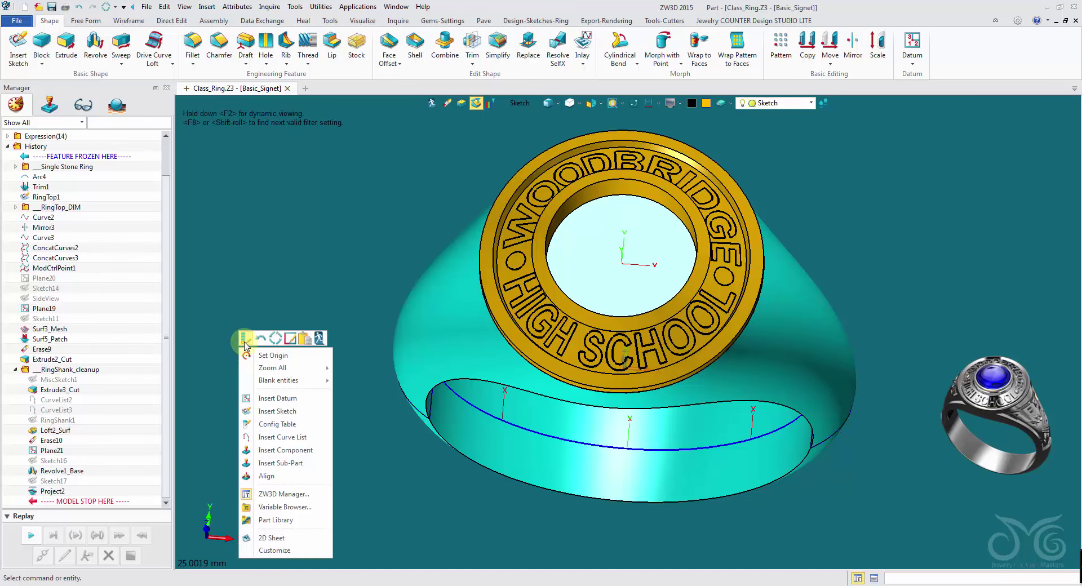
{"action": "left_click", "coordinate": [243, 340]}
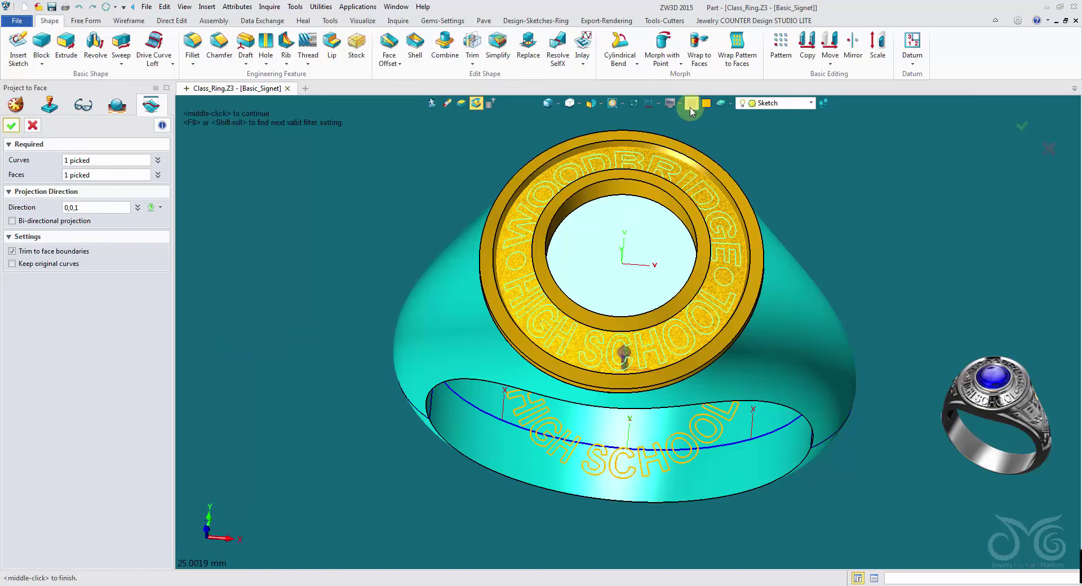
{"action": "left_click", "coordinate": [692, 107]}
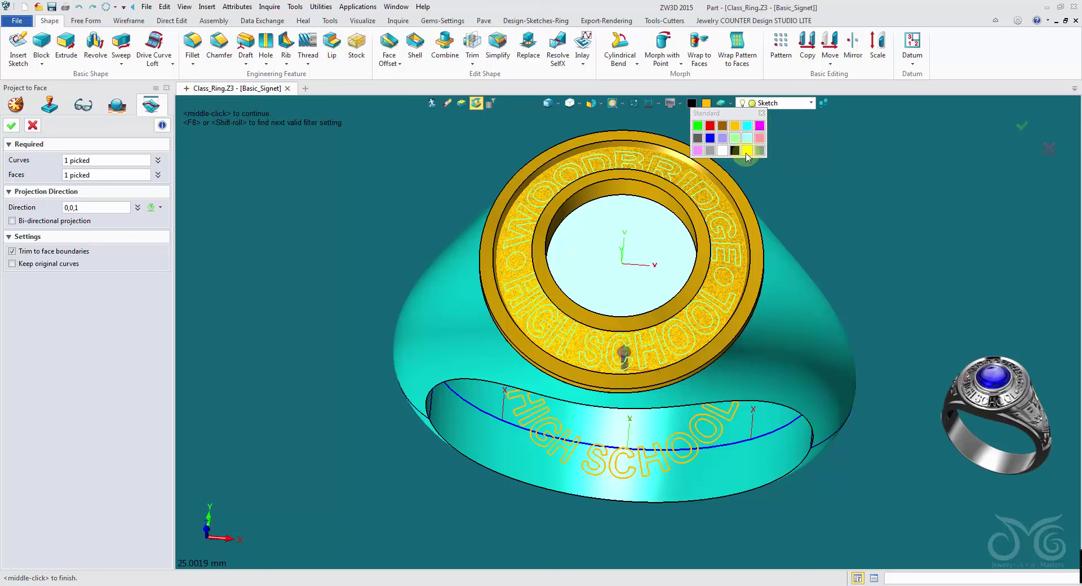
{"action": "left_click", "coordinate": [698, 150]}
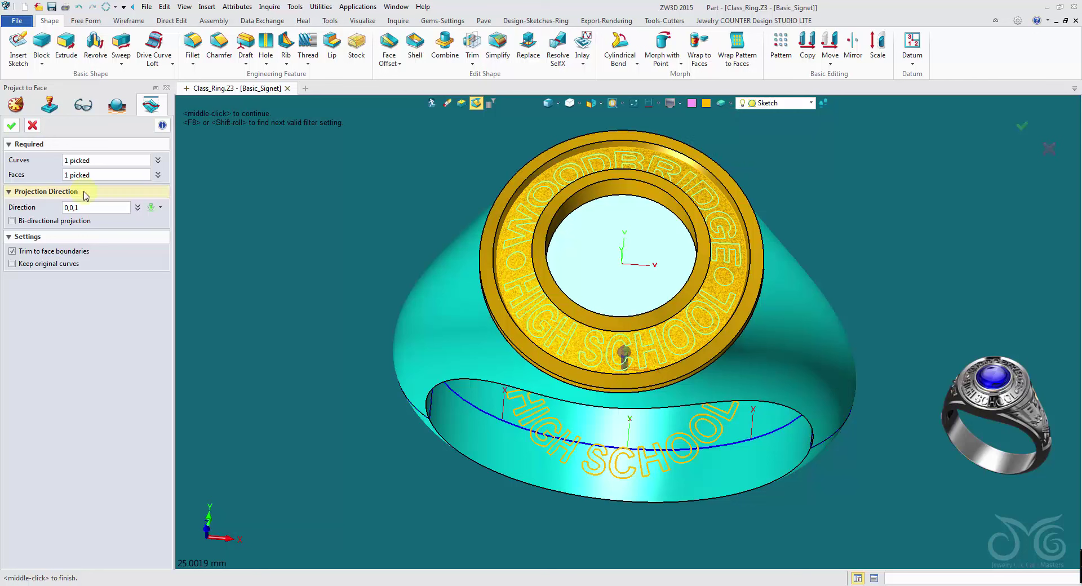
{"action": "left_click", "coordinate": [10, 127]}
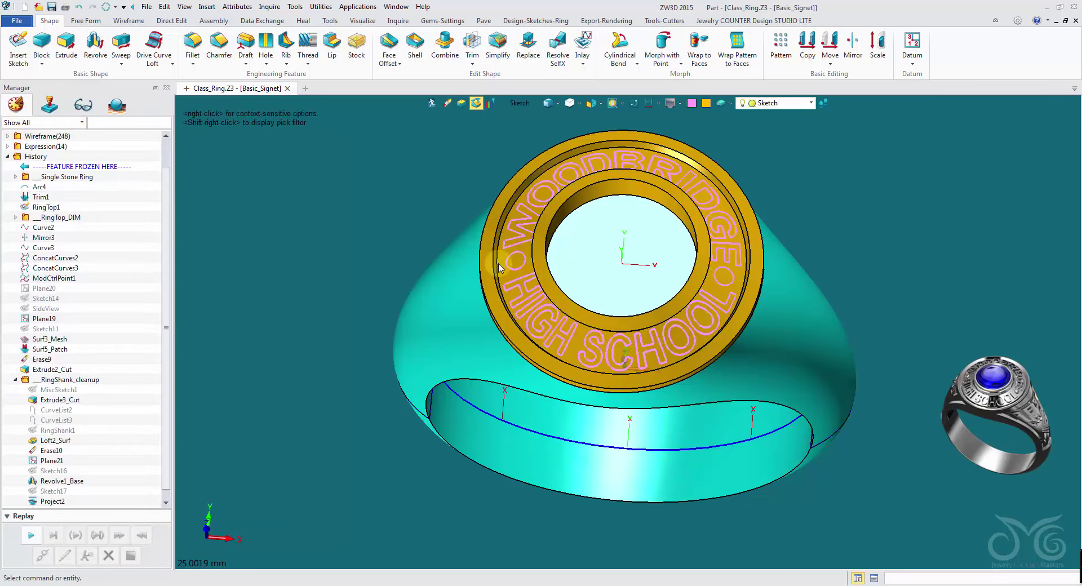
- Start an Inlay on the recessed annular face of the gold ring top and prepare to pick its curves
{"action": "mouse_move", "coordinate": [457, 311]}
{"action": "middle_mouse_down"}
{"action": "mouse_move", "coordinate": [358, 310]}
{"action": "mouse_move", "coordinate": [203, 466]}
{"action": "middle_mouse_up"}
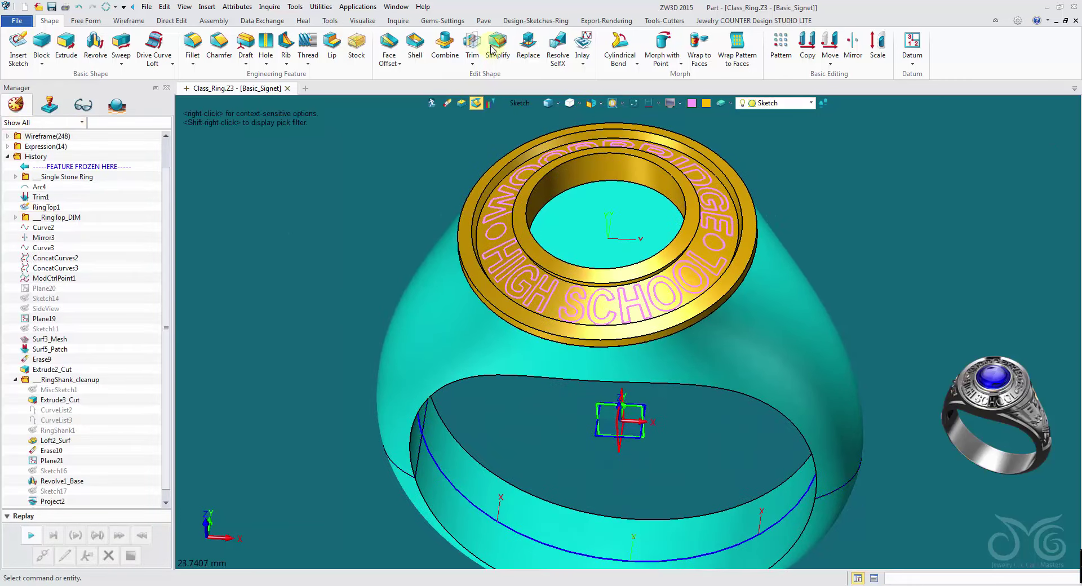
{"action": "left_click", "coordinate": [582, 45]}
{"action": "right_click_drag", "start_coordinate": [510, 101], "coordinate": [350, 150]}
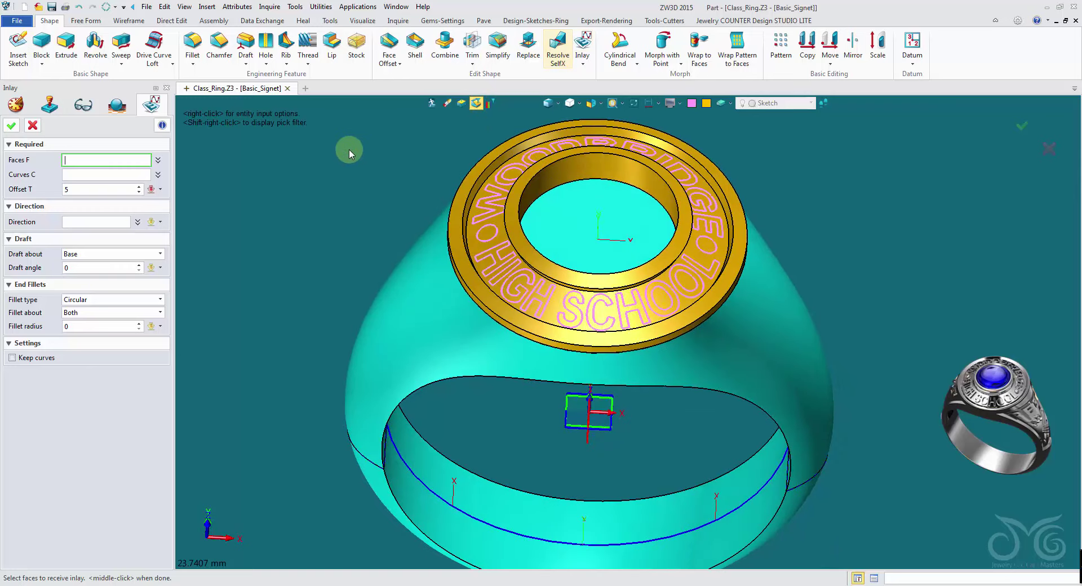
{"action": "left_click", "coordinate": [479, 222]}
{"action": "left_click", "coordinate": [135, 175]}
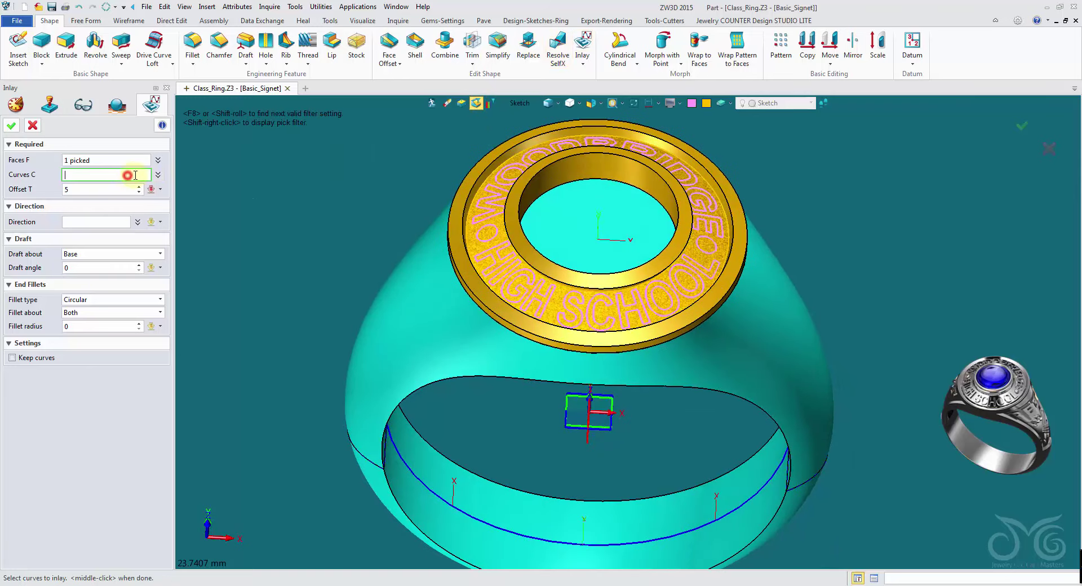
- Restrict picking to curves of the light pink colour and select all projected lettering and dot curves for the inlay
{"action": "left_click", "coordinate": [519, 105]}
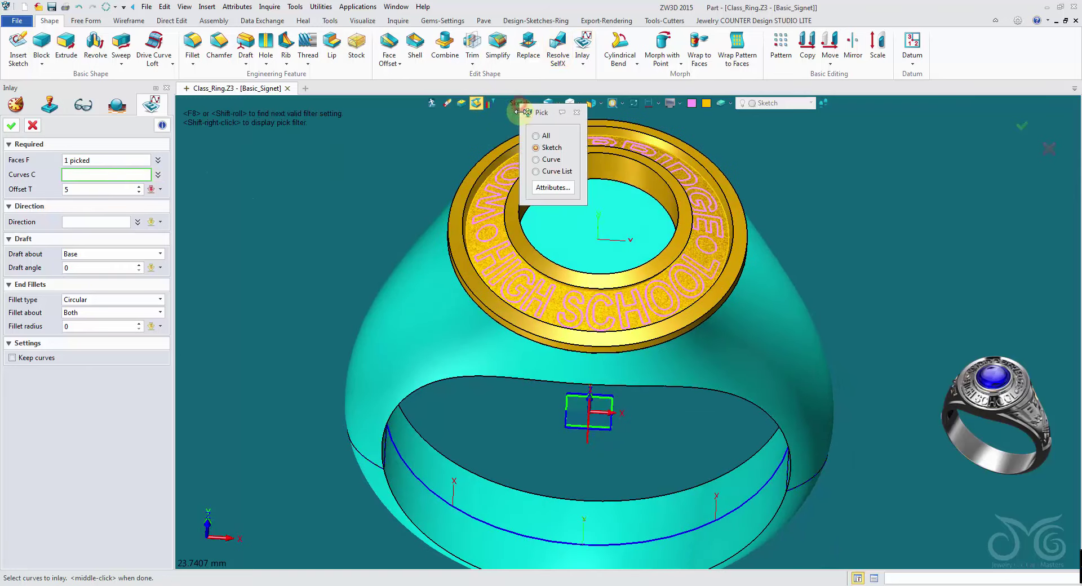
{"action": "left_click", "coordinate": [537, 160]}
{"action": "left_click", "coordinate": [490, 104]}
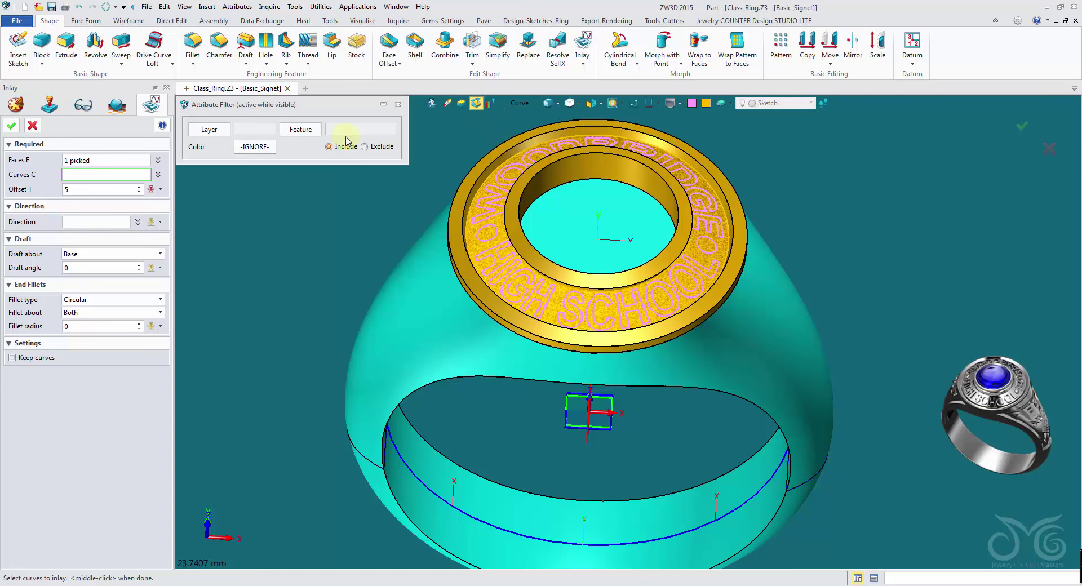
{"action": "left_click", "coordinate": [254, 148]}
{"action": "left_click", "coordinate": [269, 182]}
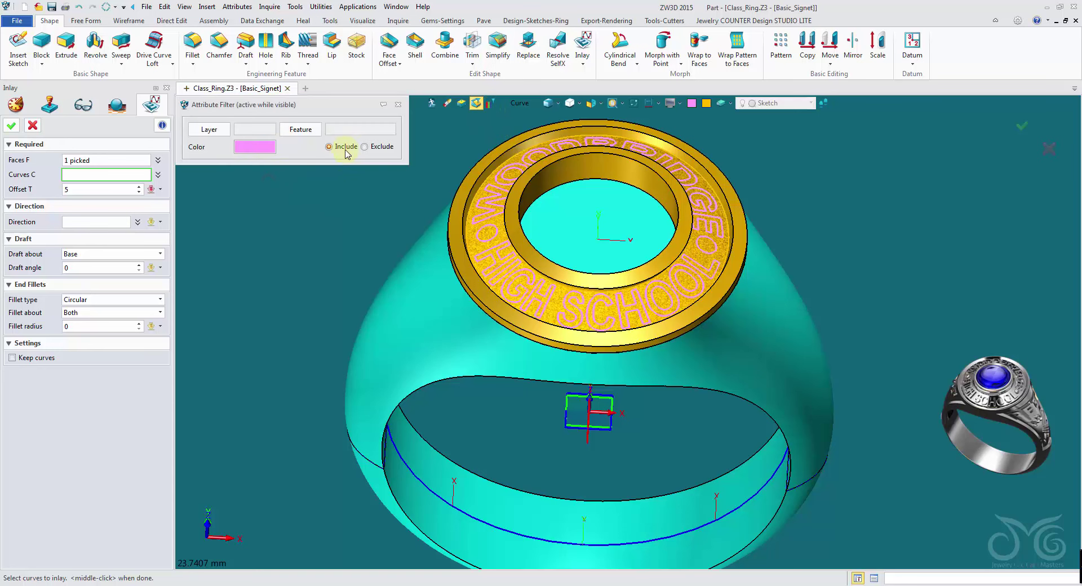
{"action": "scroll", "coordinate": [438, 200], "scroll_direction": "down", "scroll_amount": 3}
{"action": "left_click_drag", "start_coordinate": [455, 152], "coordinate": [886, 424]}
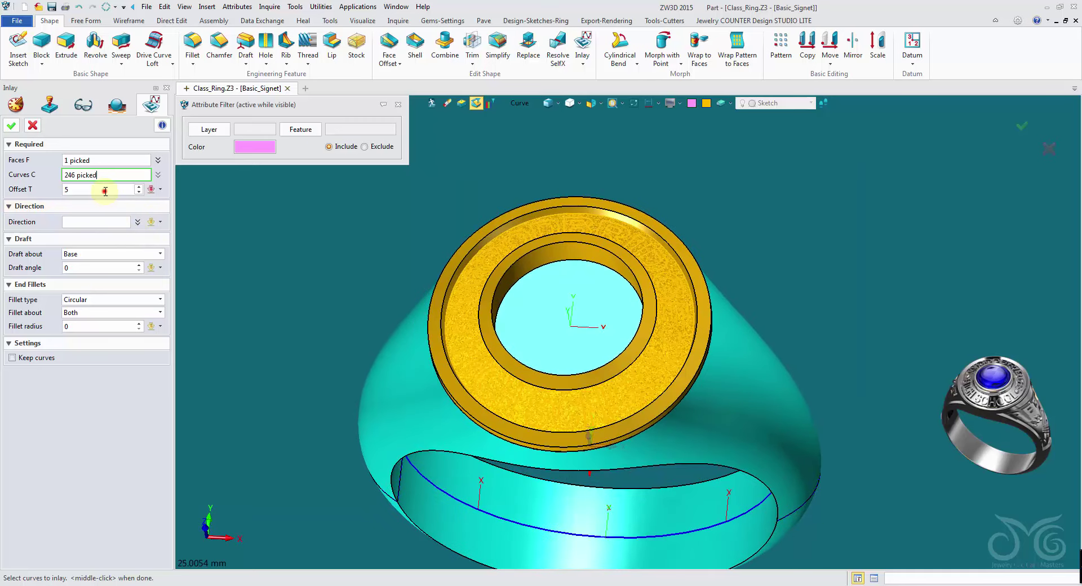
- Try to inlay the selected lettering on the annular face with an offset of 0.4 mm and inspect the letters
{"action": "left_click_drag", "start_coordinate": [103, 190], "coordinate": [24, 190]}
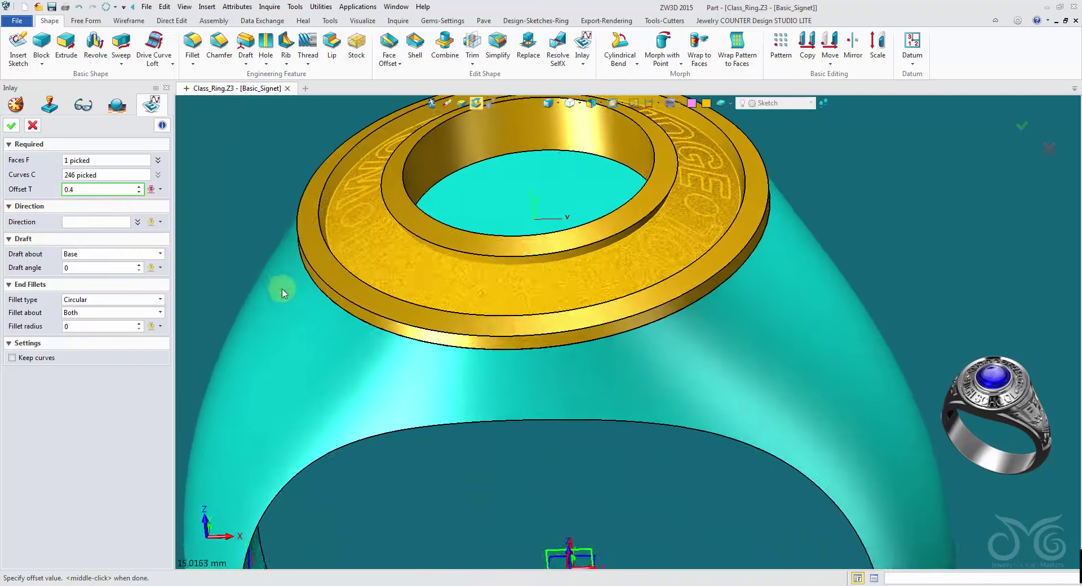
{"action": "left_click", "coordinate": [13, 127]}
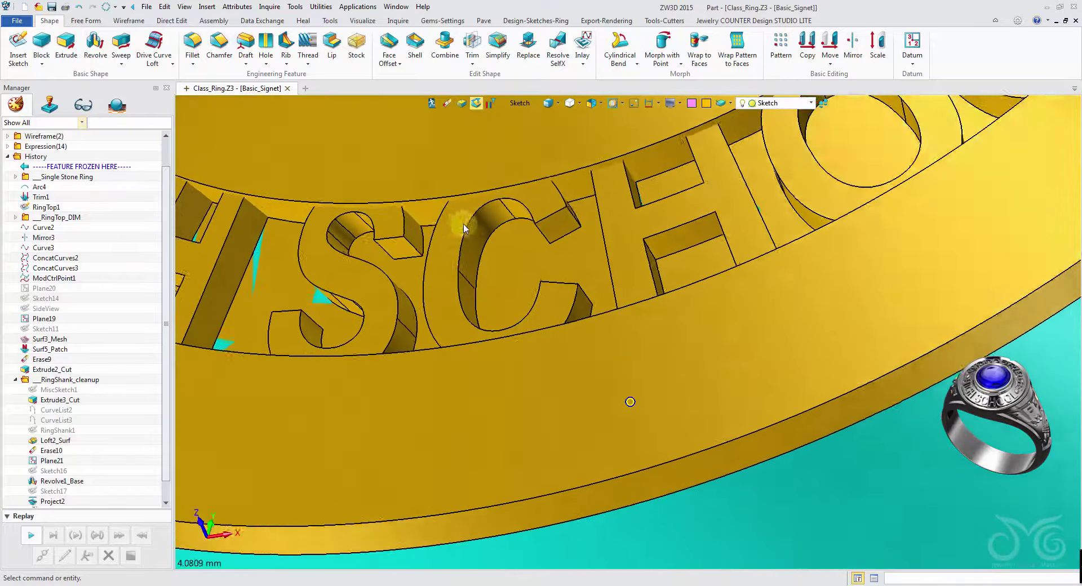
{"action": "right_click_drag", "start_coordinate": [463, 228], "coordinate": [665, 252]}
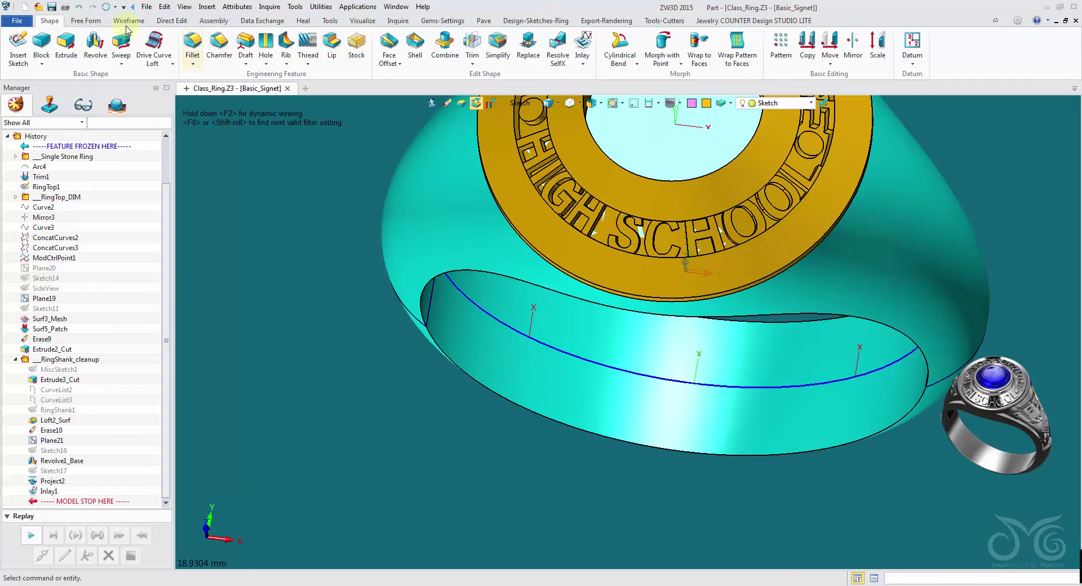
- Undo the lettering inlay on the ring top
{"action": "left_click", "coordinate": [81, 11]}
{"action": "right_click_drag", "start_coordinate": [502, 167], "coordinate": [768, 239]}
{"action": "scroll", "coordinate": [686, 241], "scroll_direction": "up", "scroll_amount": 3}
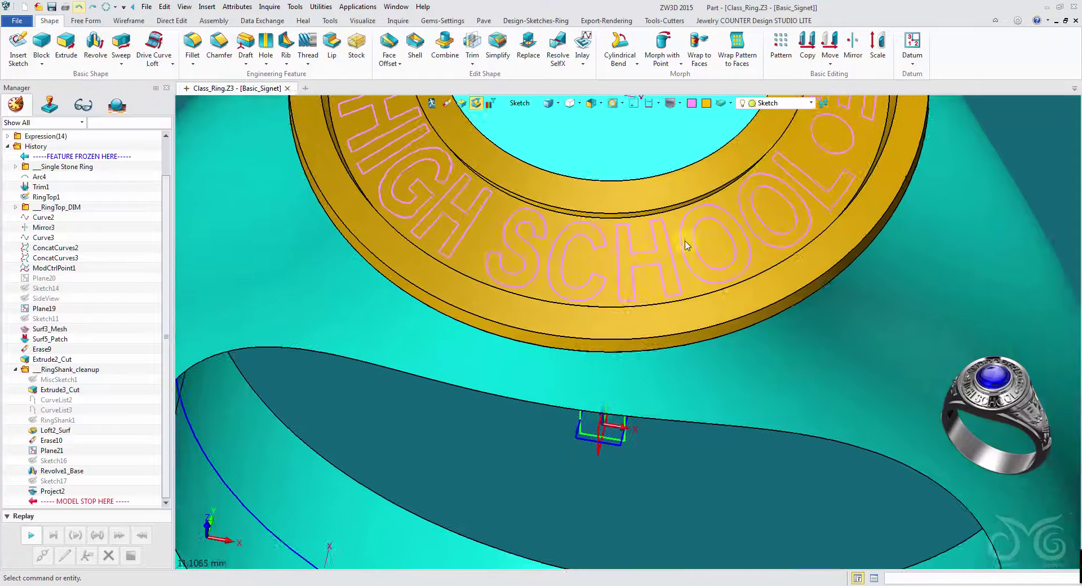
{"action": "scroll", "coordinate": [661, 242], "scroll_direction": "down", "scroll_amount": 6}
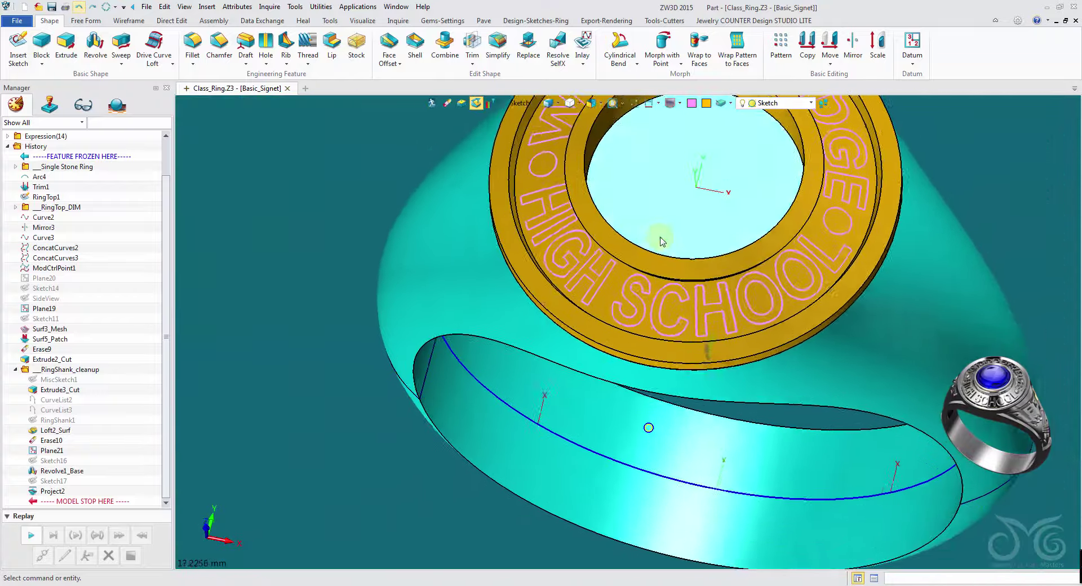
{"action": "scroll", "coordinate": [658, 237], "scroll_direction": "down", "scroll_amount": 2}
{"action": "right_click_drag", "start_coordinate": [479, 190], "coordinate": [408, 231]}
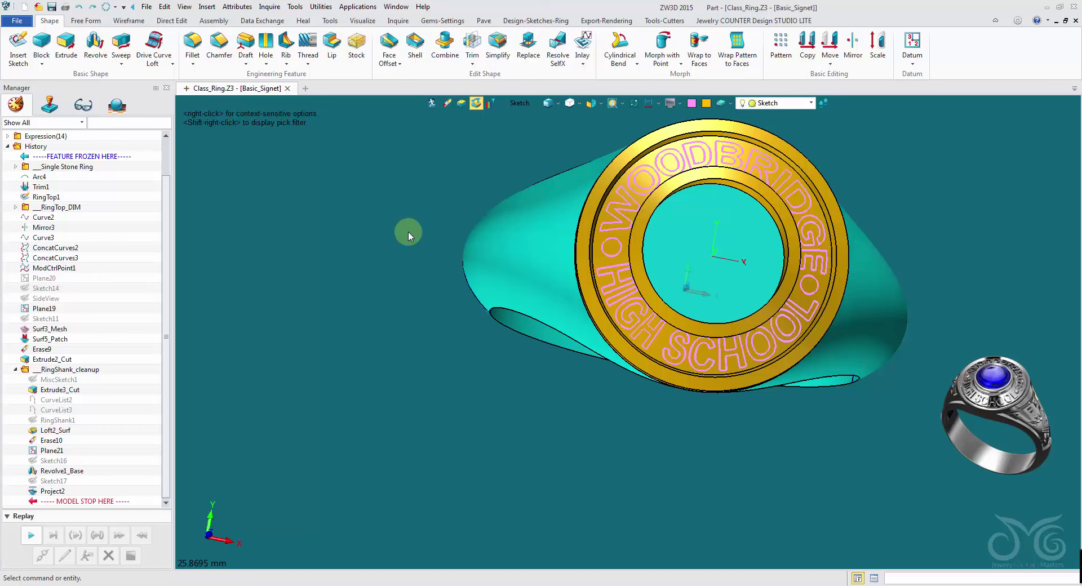
- Edit the ring top's revolve profile sketch and set the width of its base to 3.75 mm
{"action": "right_click", "coordinate": [57, 466]}
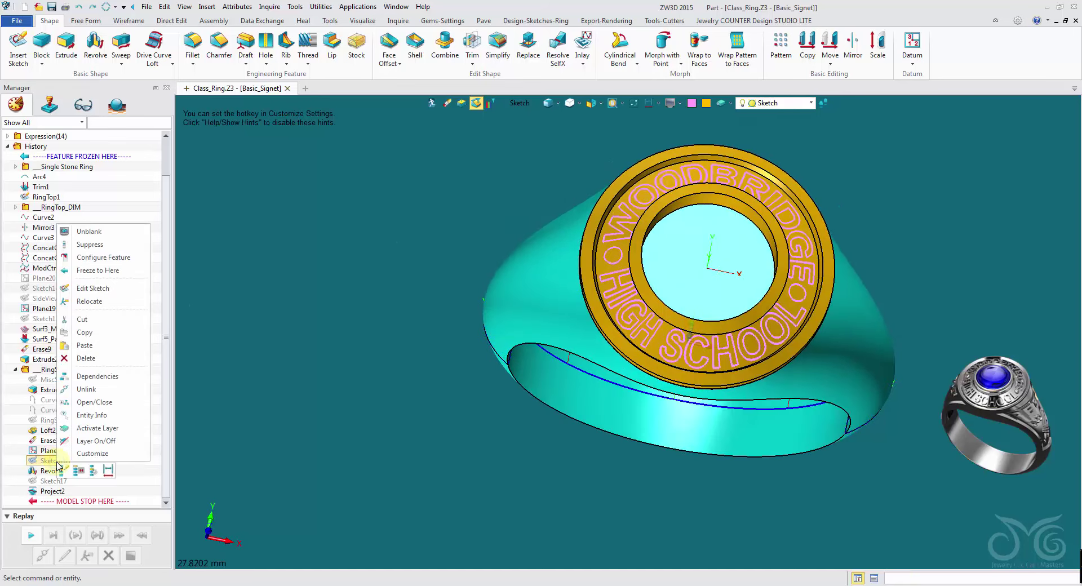
{"action": "left_click", "coordinate": [93, 288]}
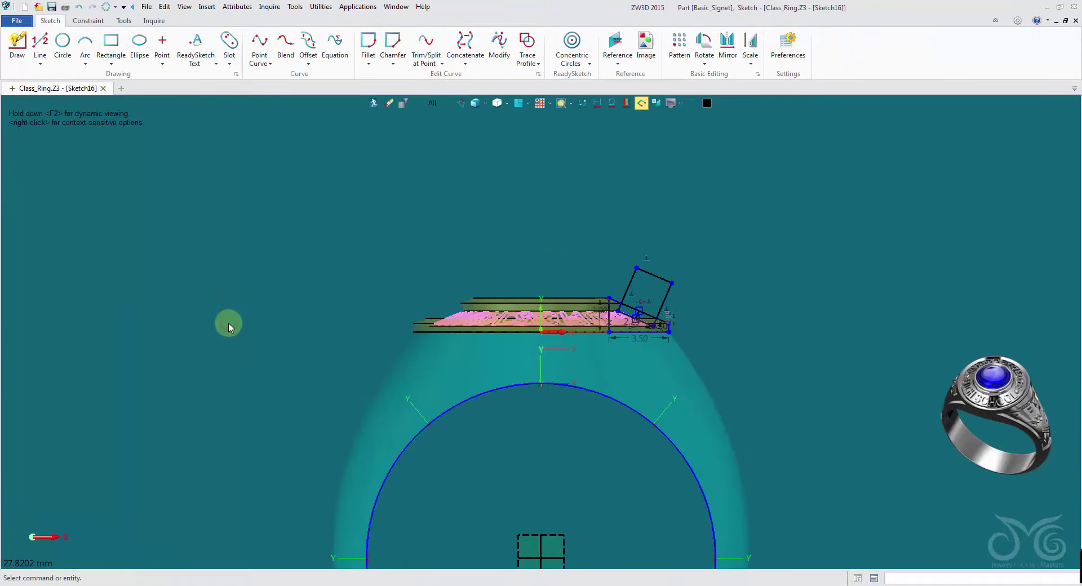
{"action": "double_click", "coordinate": [511, 347]}
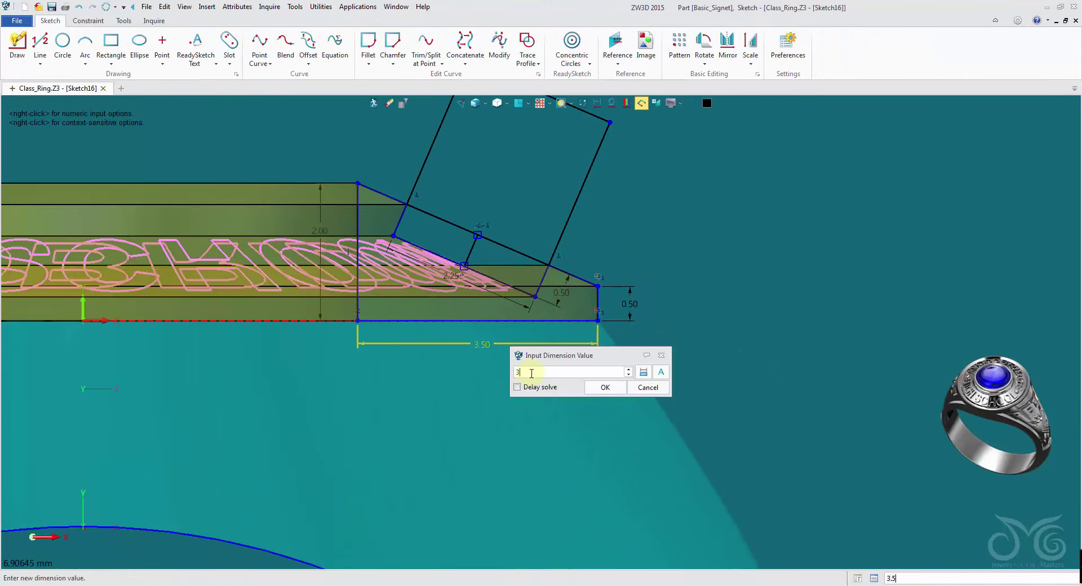
{"action": "left_click", "coordinate": [614, 392]}
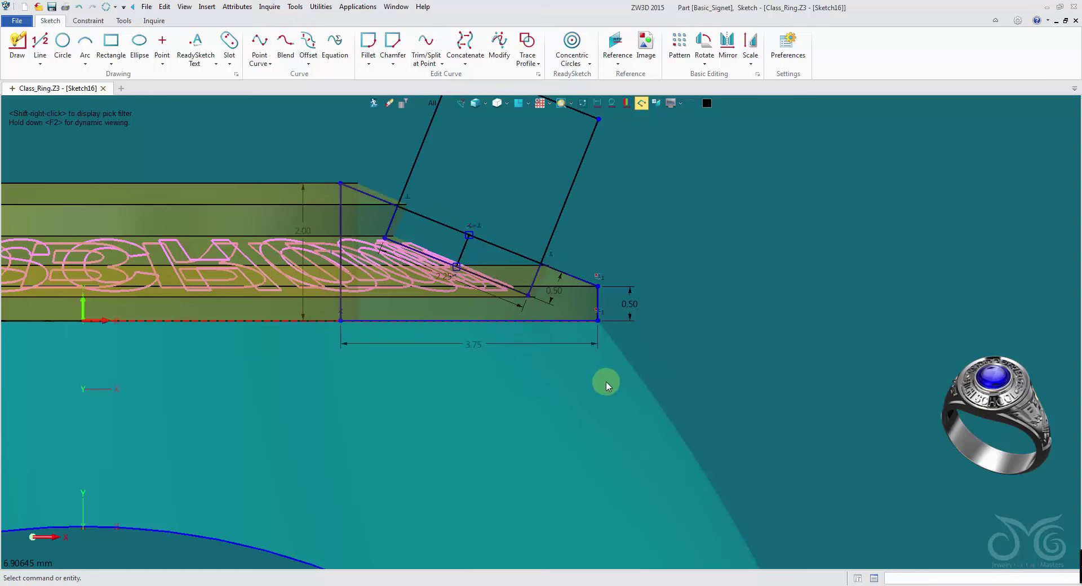
- Set the length of the slanted recess rectangle to 2.5 mm and exit the sketch
{"action": "double_click", "coordinate": [482, 299]}
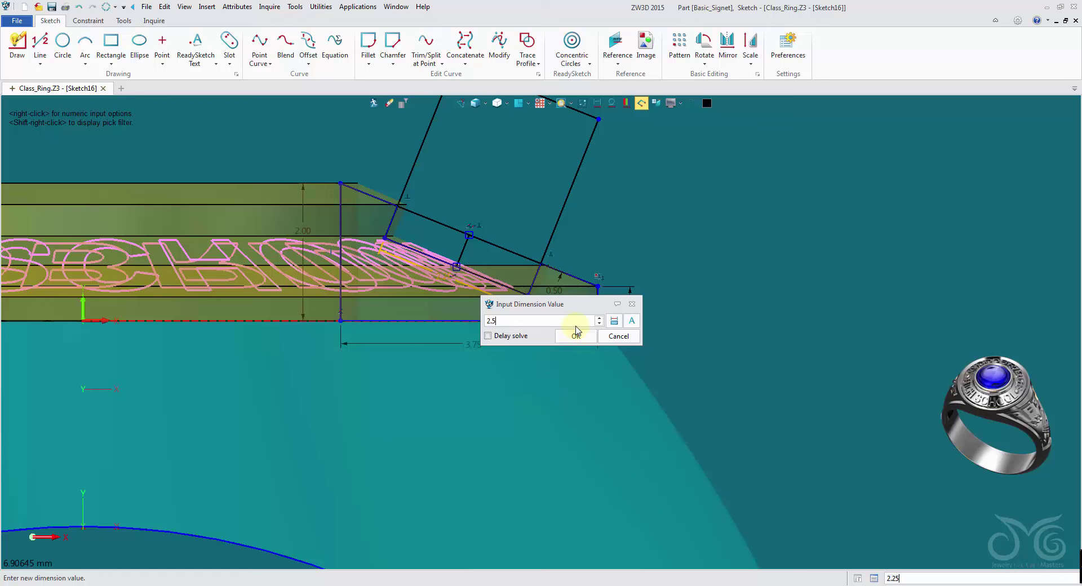
{"action": "left_click", "coordinate": [568, 336]}
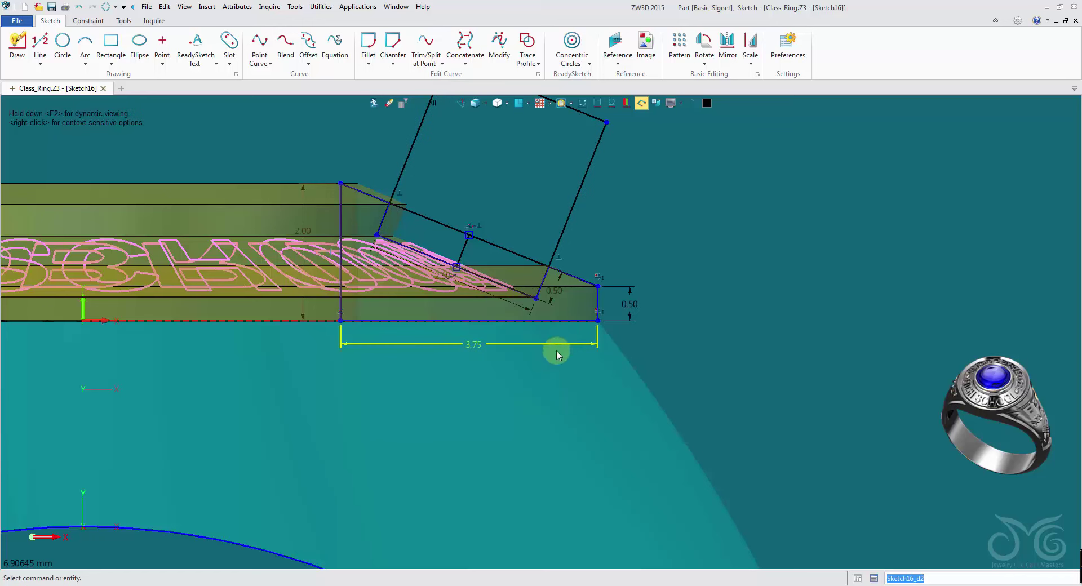
{"action": "left_click", "coordinate": [372, 104]}
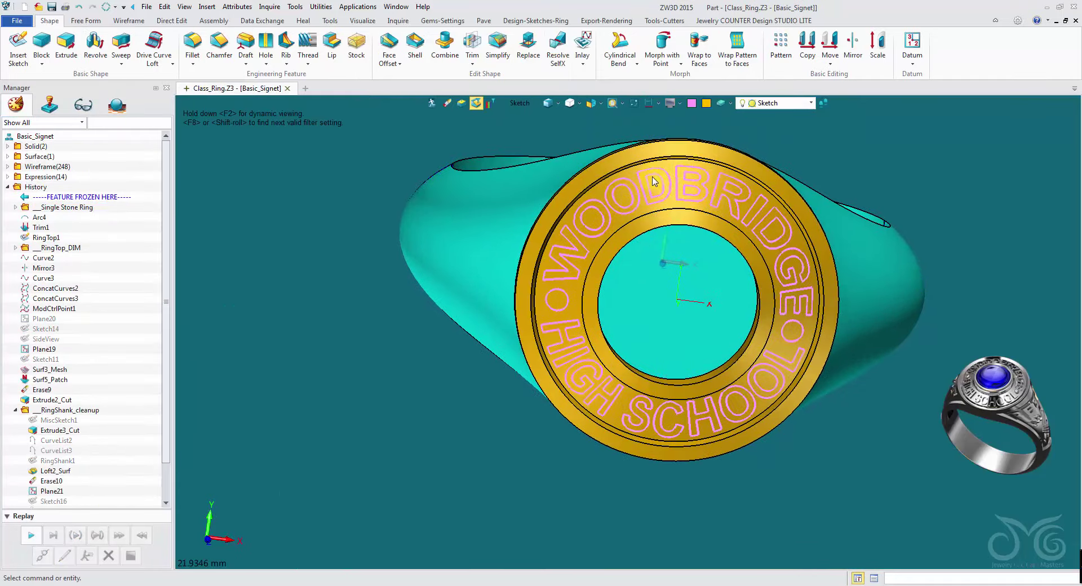
- Inlay the pink lettering and dot curves on the recessed annular face with an offset of 0.4 mm
{"action": "right_click_drag", "start_coordinate": [565, 351], "coordinate": [569, 359]}
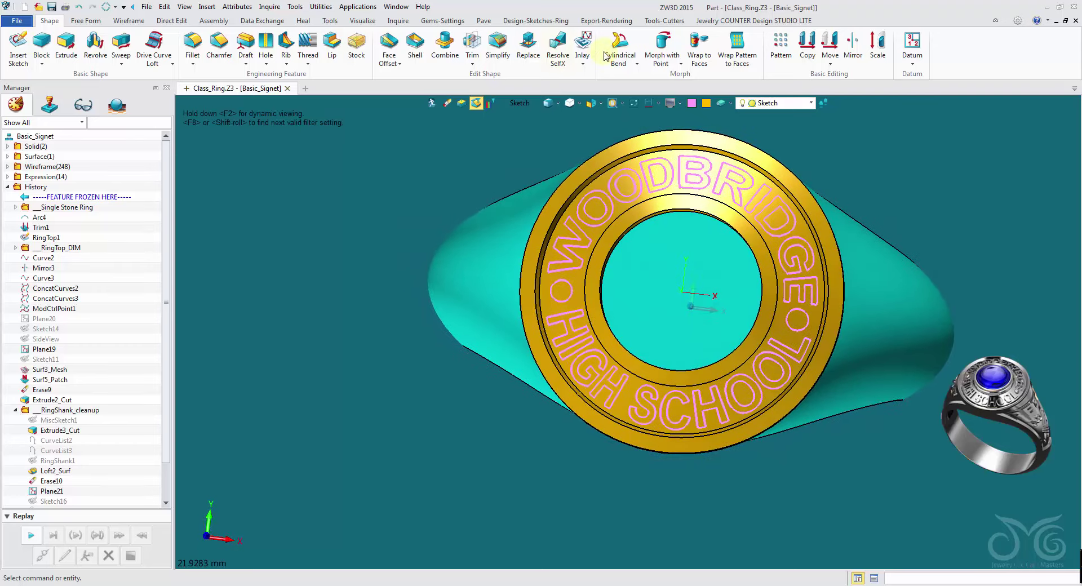
{"action": "left_click", "coordinate": [585, 42]}
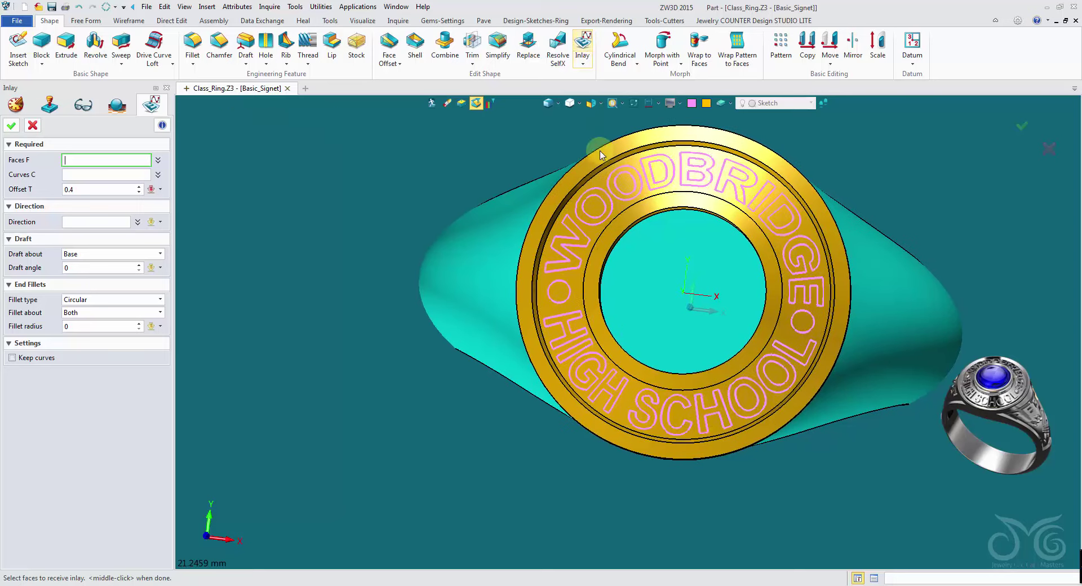
{"action": "left_click", "coordinate": [478, 104]}
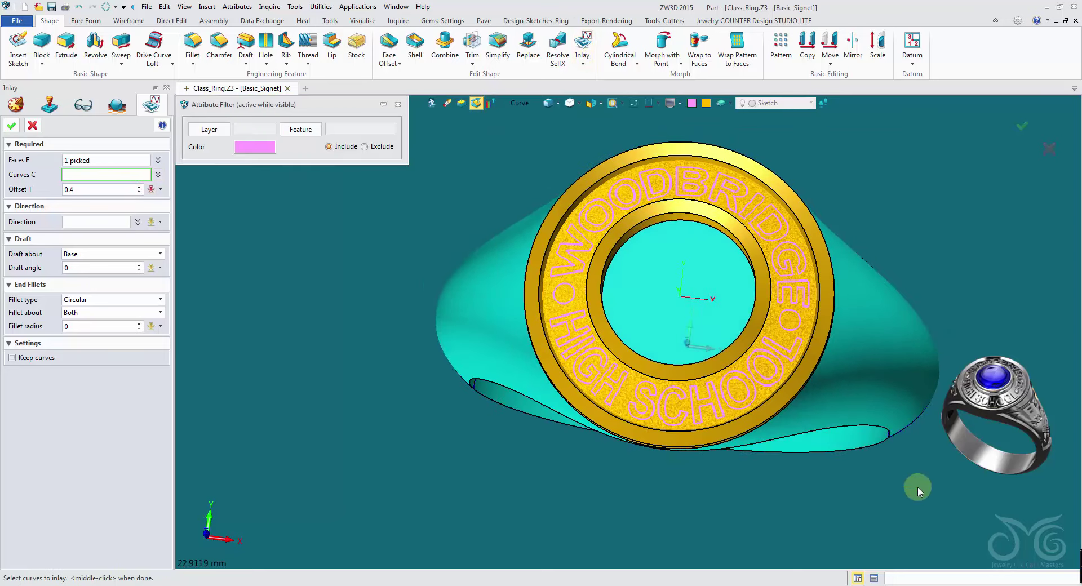
{"action": "left_click", "coordinate": [13, 125]}
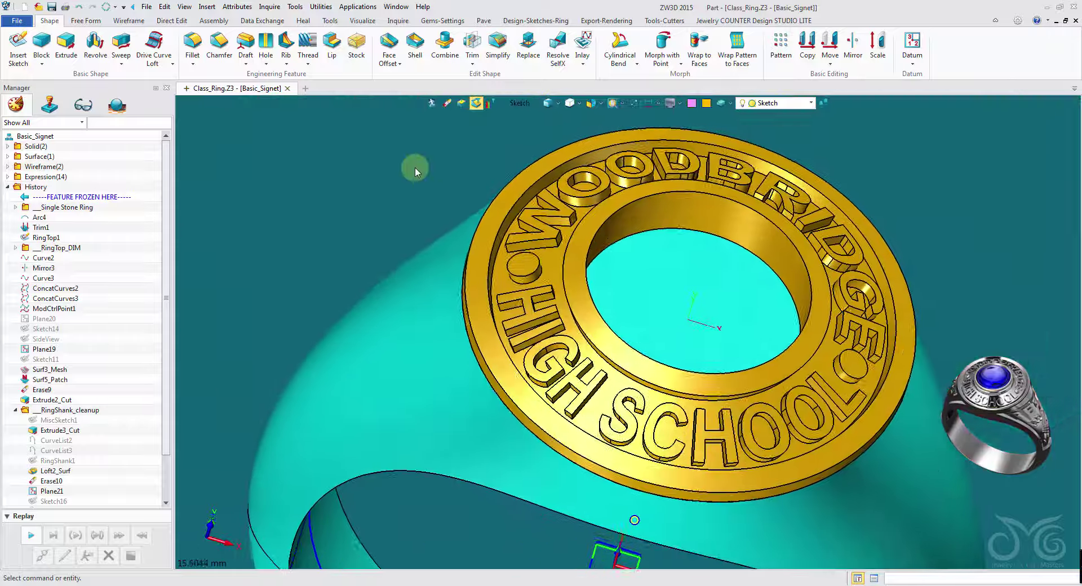
- Redefine the lettering inlay on the ring top with a draft angle of 5 degrees about its base
{"action": "right_click", "coordinate": [326, 147]}
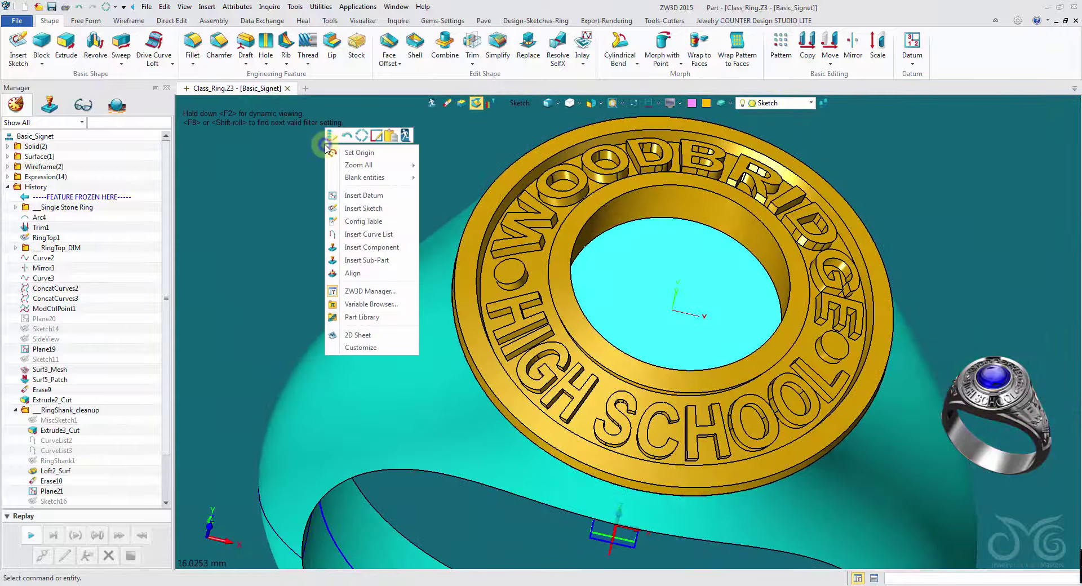
{"action": "left_click", "coordinate": [333, 137]}
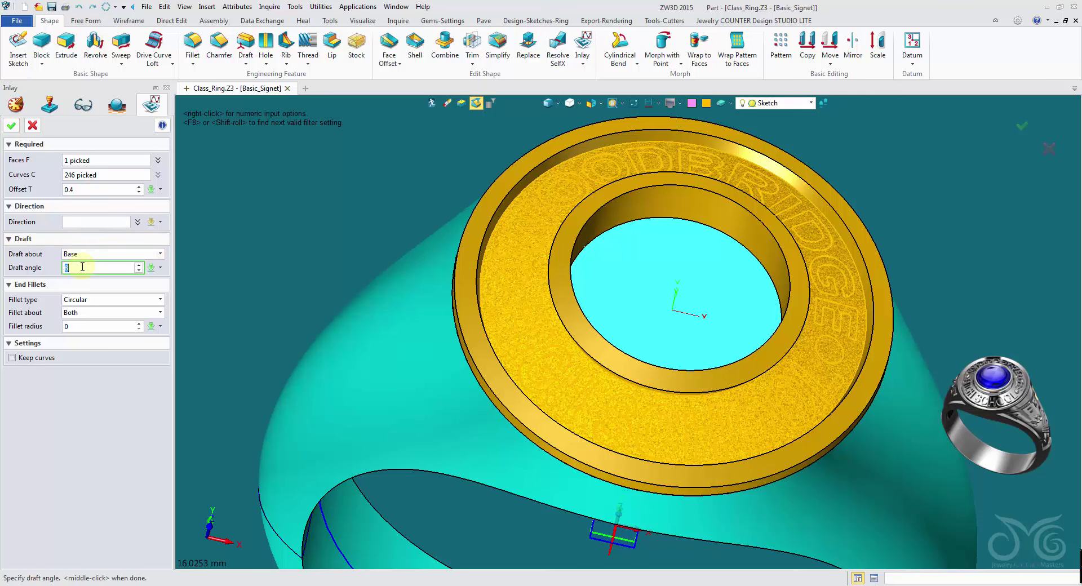
{"action": "left_click", "coordinate": [11, 125]}
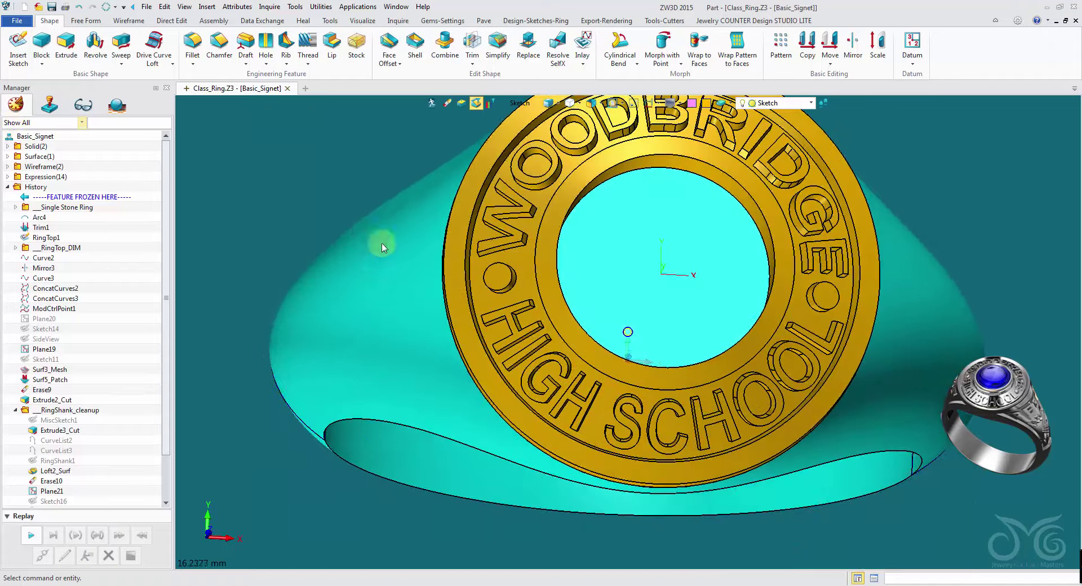
- Examine the drafted side walls of the raised letters and separator dots up close from several angles
{"action": "scroll", "coordinate": [732, 299], "scroll_direction": "up", "scroll_amount": 8}
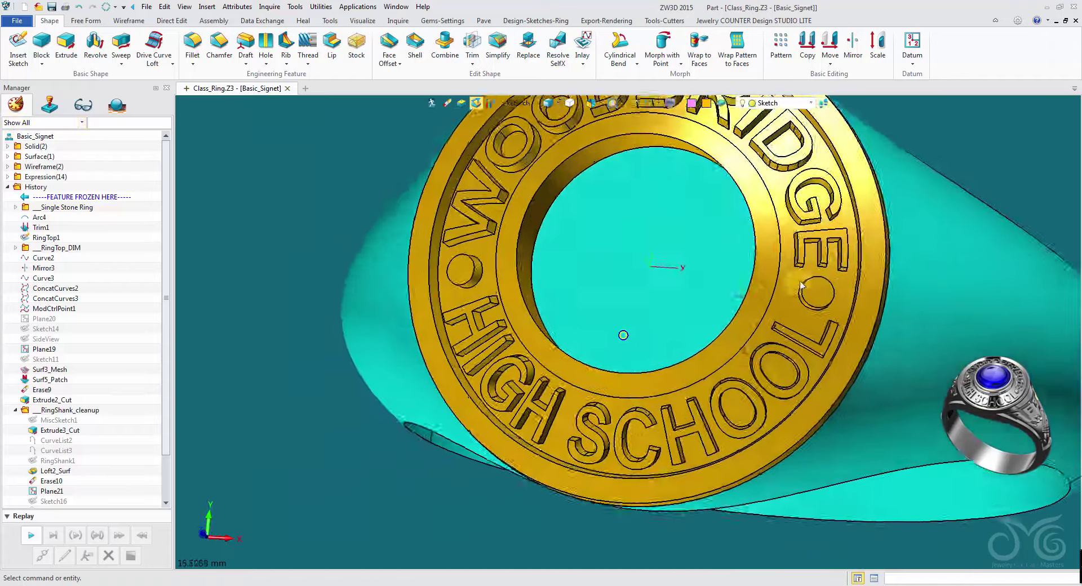
{"action": "scroll", "coordinate": [900, 310], "scroll_direction": "up", "scroll_amount": 8}
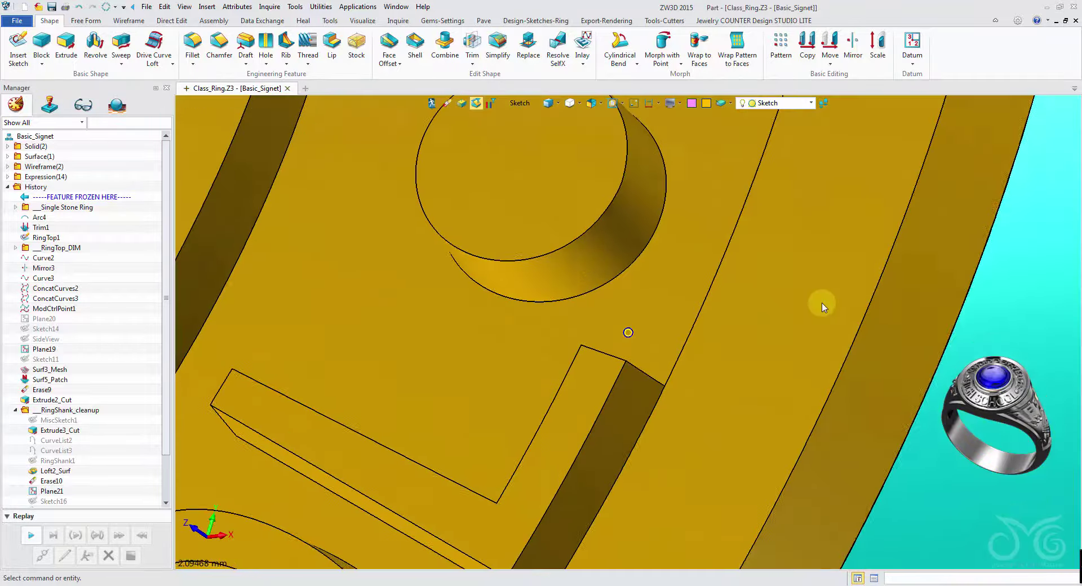
{"action": "scroll", "coordinate": [822, 307], "scroll_direction": "down", "scroll_amount": 5}
{"action": "right_click_drag", "start_coordinate": [805, 299], "coordinate": [479, 238]}
{"action": "scroll", "coordinate": [482, 238], "scroll_direction": "up", "scroll_amount": 6}
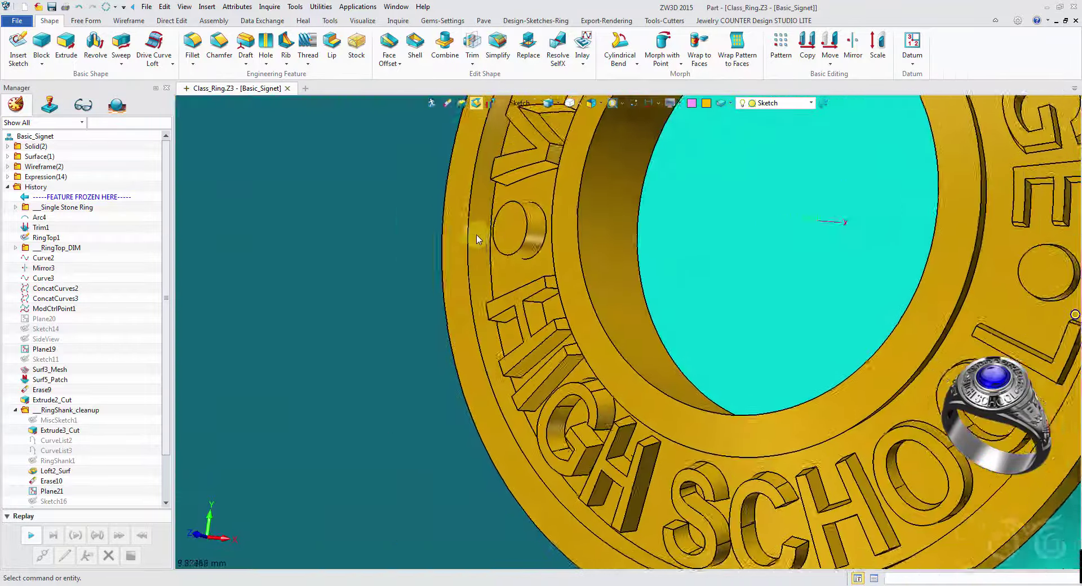
{"action": "scroll", "coordinate": [484, 237], "scroll_direction": "down", "scroll_amount": 10}
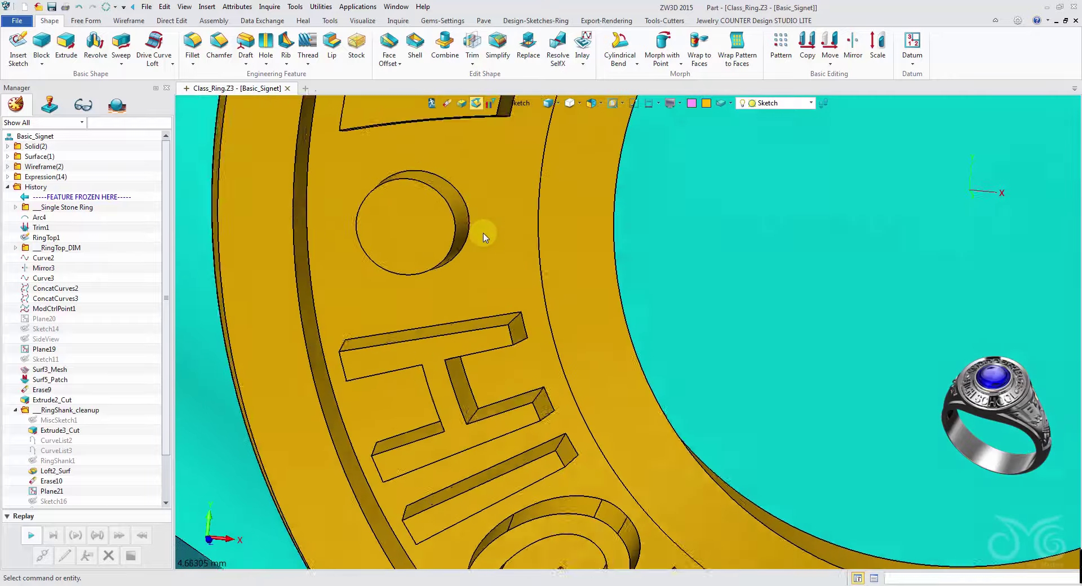
{"action": "scroll", "coordinate": [484, 239], "scroll_direction": "down", "scroll_amount": 5}
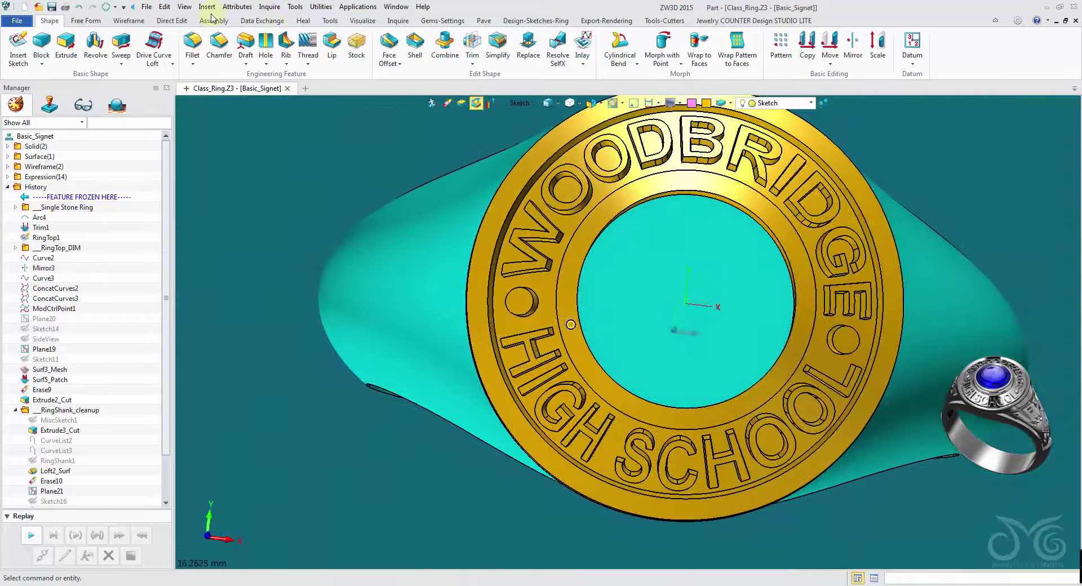
- Measure the stroke width of the letter I in WOODBRIDGE between its two long top edges
{"action": "left_click", "coordinate": [398, 21]}
{"action": "left_click", "coordinate": [21, 48]}
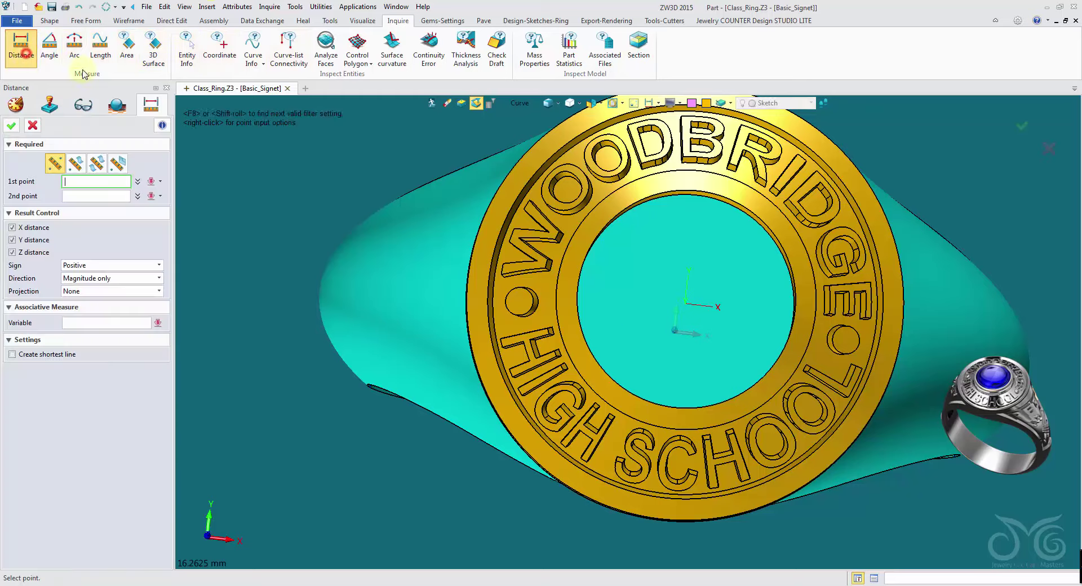
{"action": "scroll", "coordinate": [745, 178], "scroll_direction": "up", "scroll_amount": 2}
{"action": "left_click", "coordinate": [713, 189]}
{"action": "scroll", "coordinate": [694, 197], "scroll_direction": "up", "scroll_amount": 8}
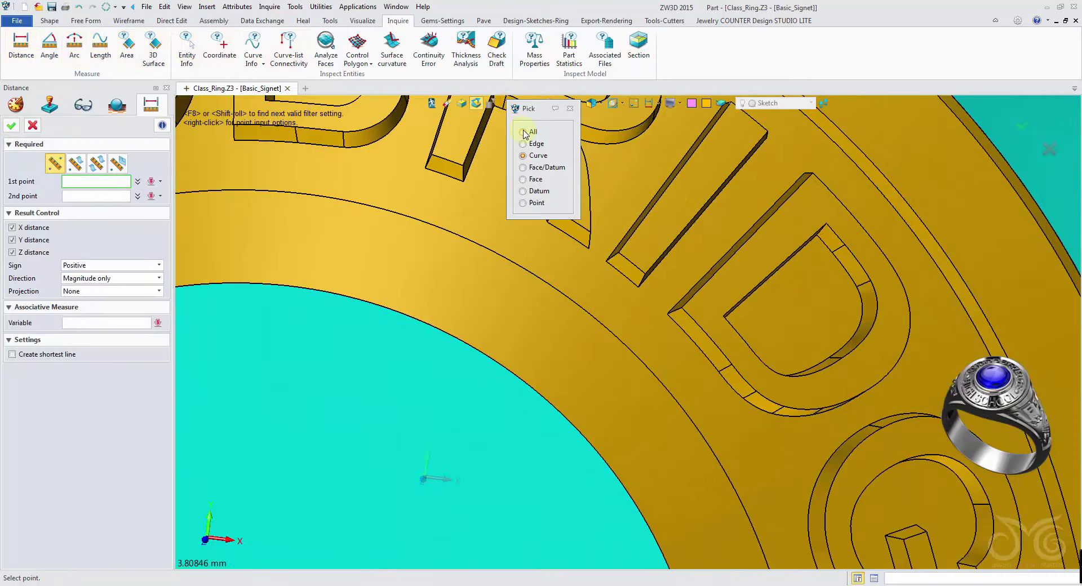
{"action": "left_click", "coordinate": [660, 198]}
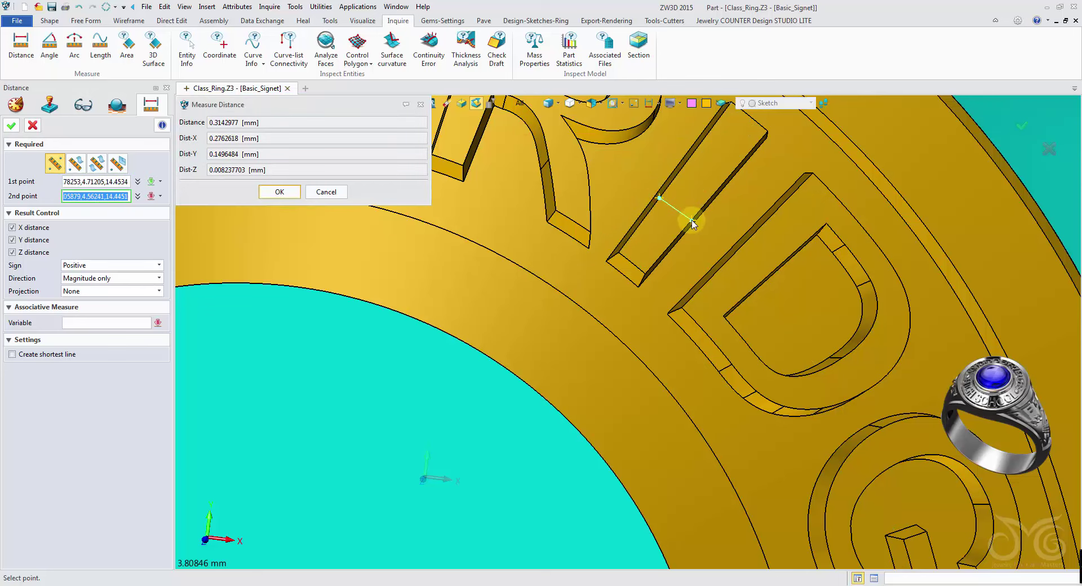
{"action": "left_click", "coordinate": [327, 192]}
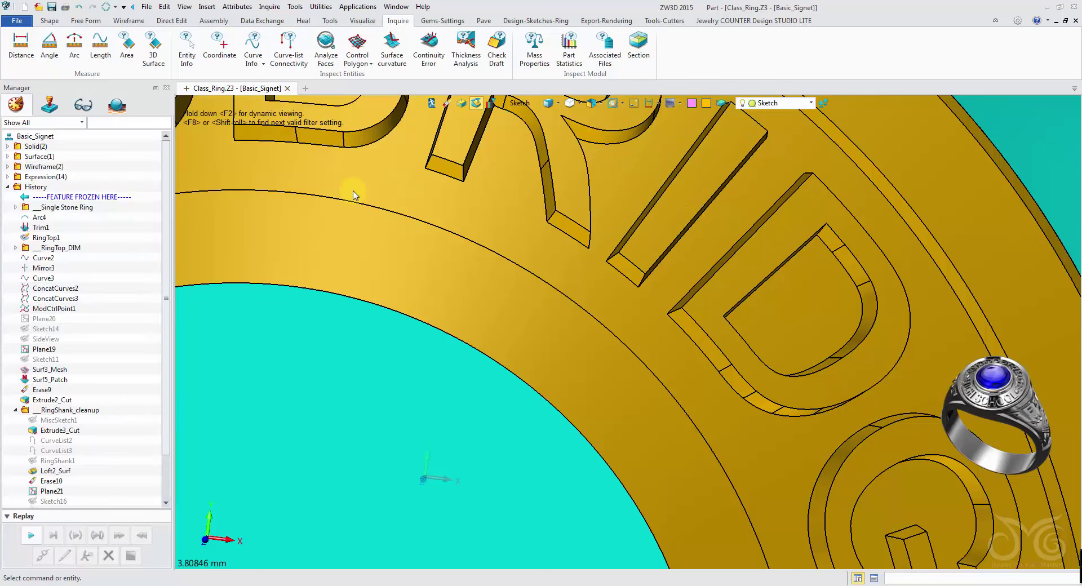
- Redefine the lettering inlay again and set its draft angle to 7 degrees
{"action": "scroll", "coordinate": [347, 202], "scroll_direction": "down", "scroll_amount": 9}
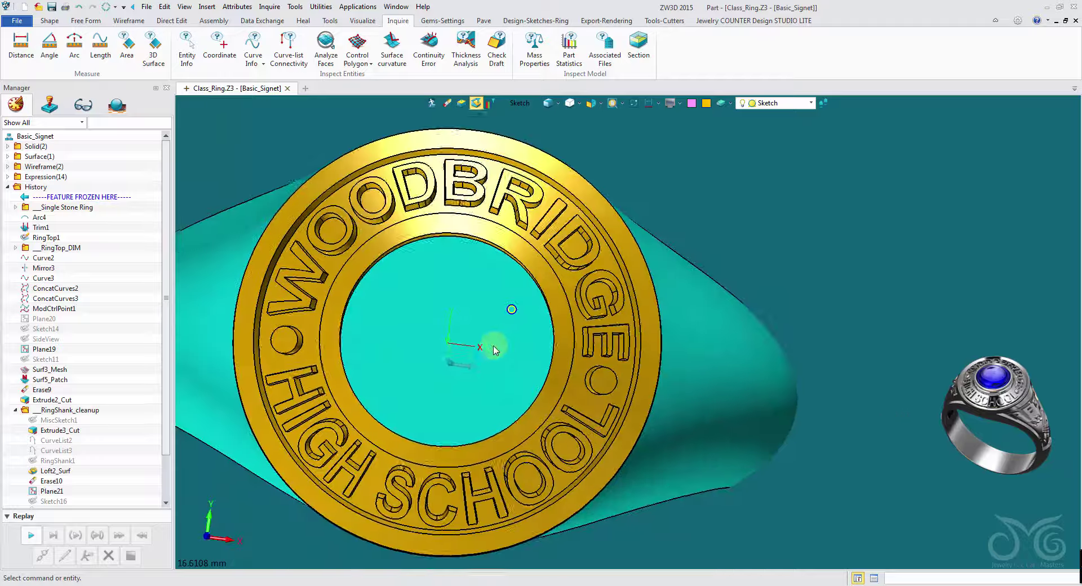
{"action": "middle_click_drag", "start_coordinate": [370, 318], "coordinate": [356, 189]}
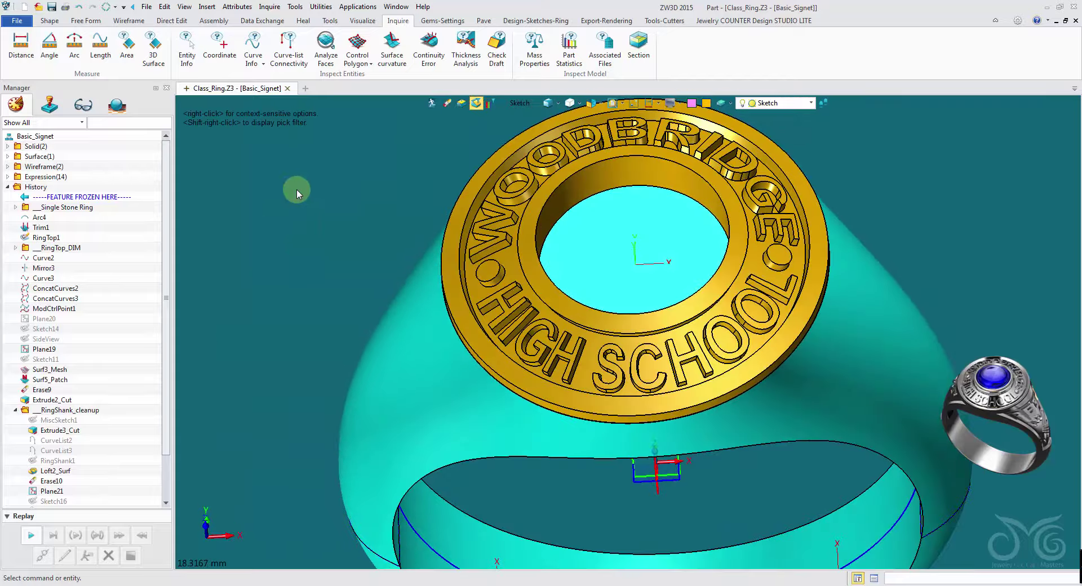
{"action": "right_click", "coordinate": [296, 189]}
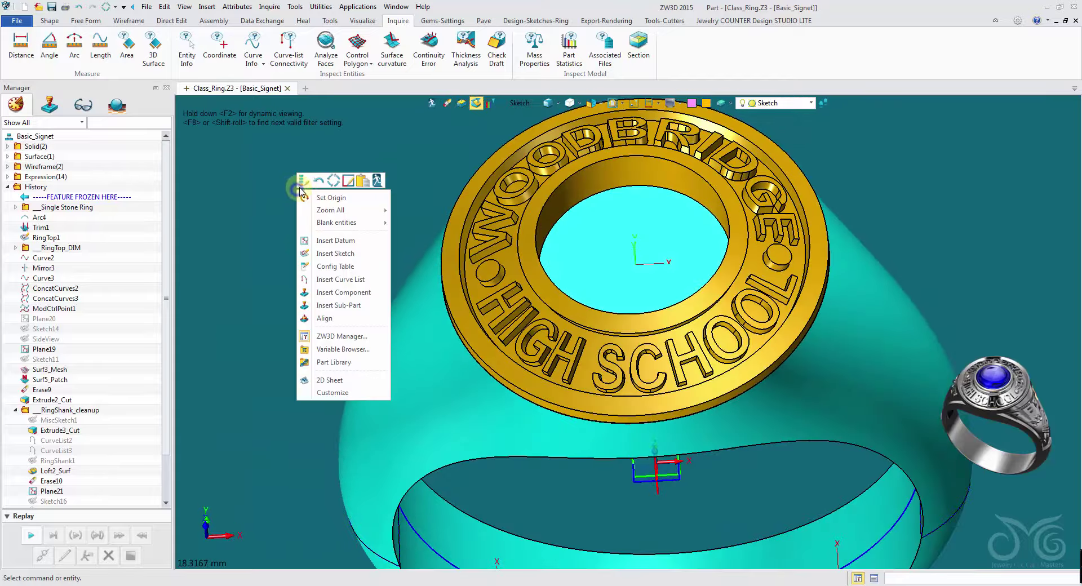
{"action": "left_click", "coordinate": [303, 184]}
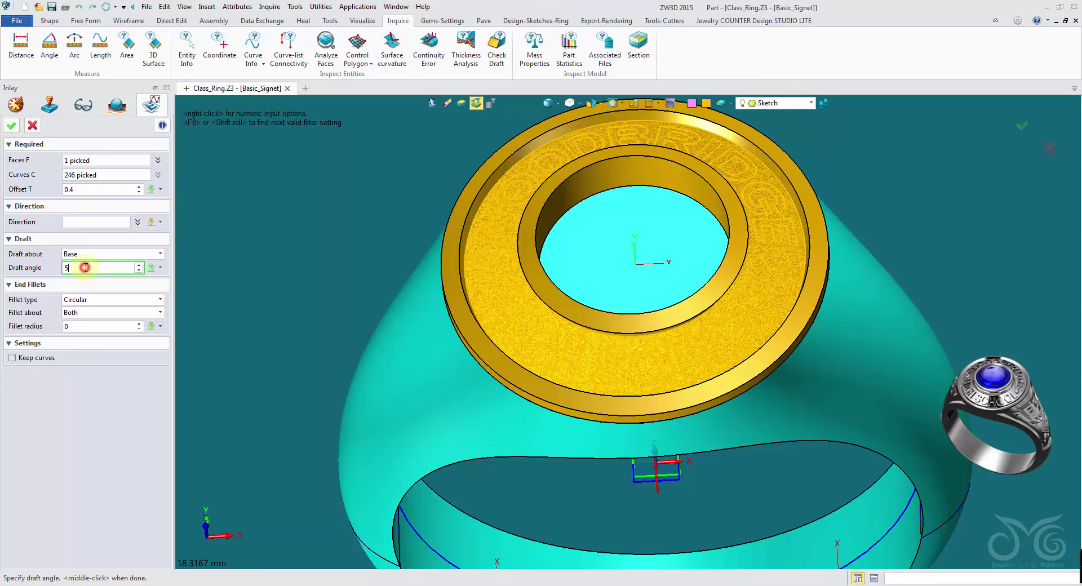
{"action": "left_click", "coordinate": [12, 126]}
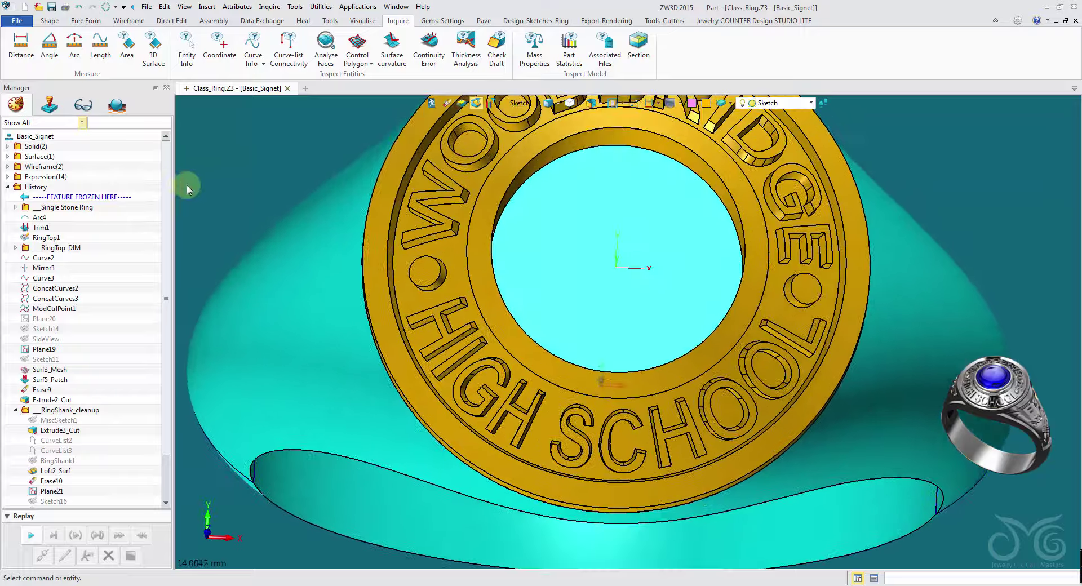
- Fillet the top edges of both raised separator dots with a radius of 0.318 mm
{"action": "scroll", "coordinate": [188, 185], "scroll_direction": "up", "scroll_amount": 2}
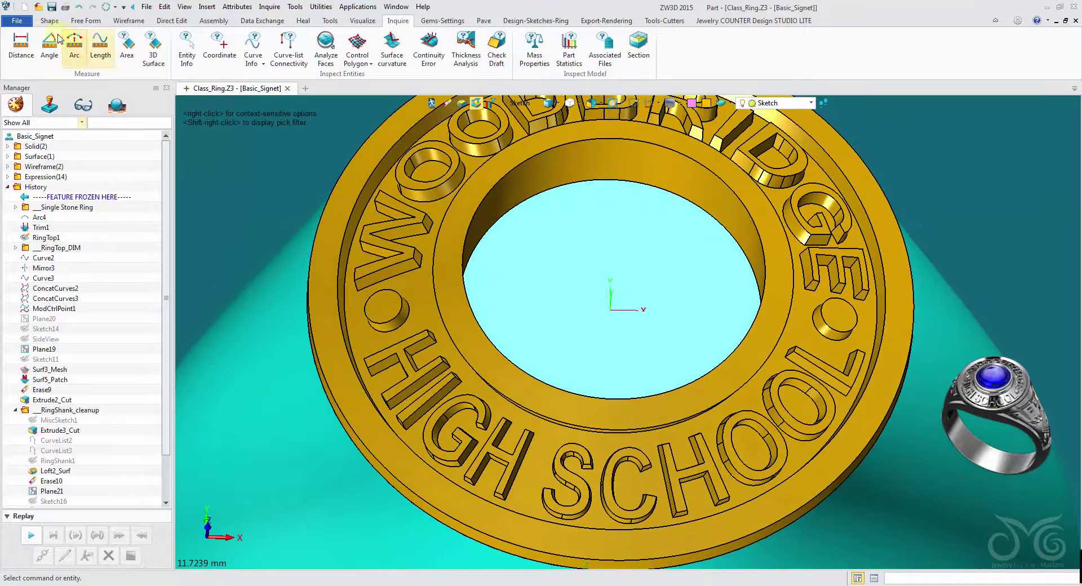
{"action": "left_click", "coordinate": [50, 23]}
{"action": "left_click", "coordinate": [197, 40]}
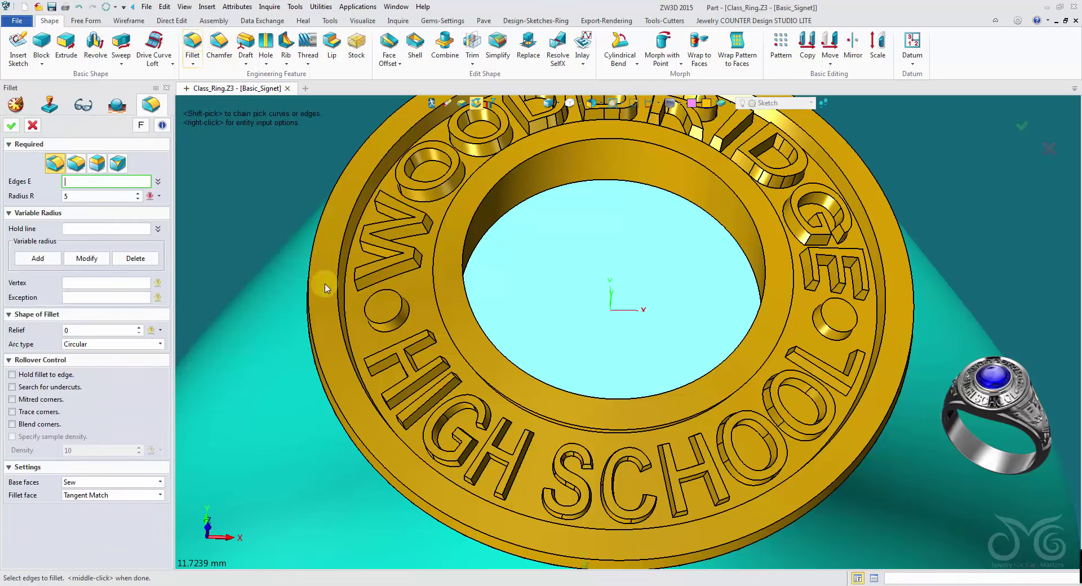
{"action": "left_click", "coordinate": [376, 322]}
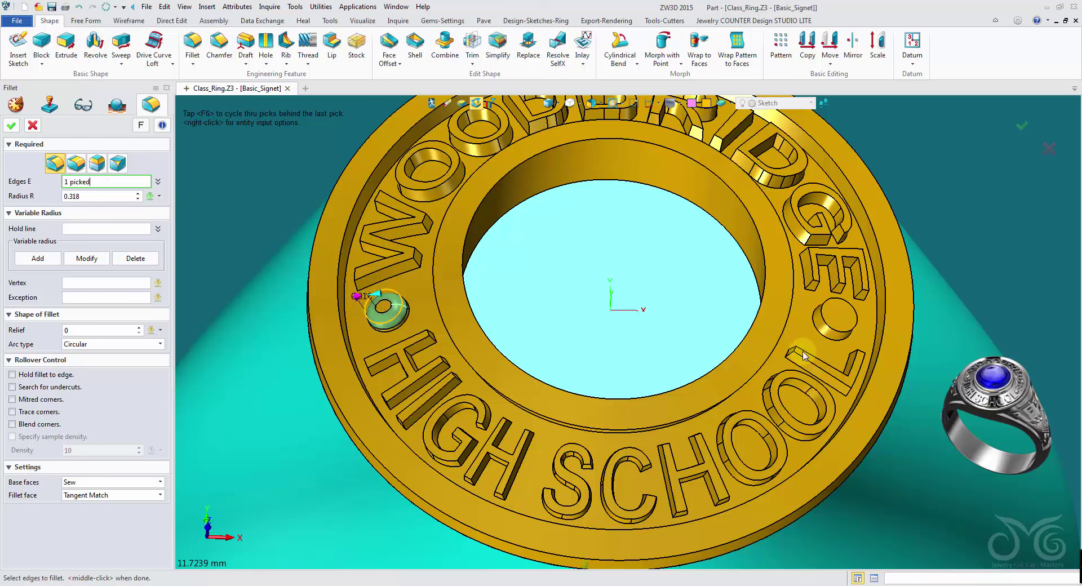
{"action": "left_click", "coordinate": [828, 328]}
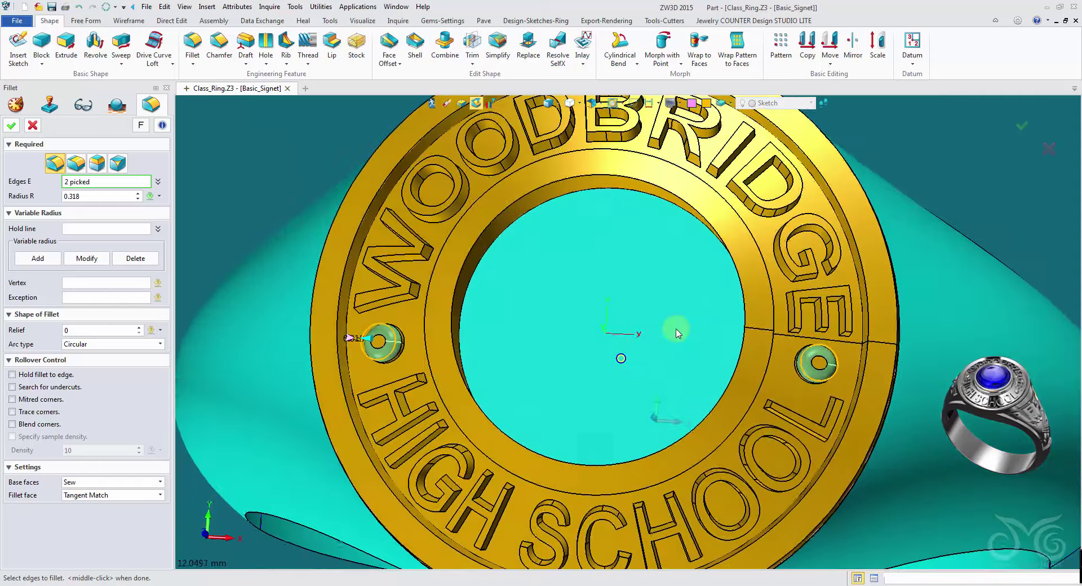
{"action": "right_click_drag", "start_coordinate": [677, 333], "coordinate": [682, 334]}
{"action": "left_click", "coordinate": [84, 195]}
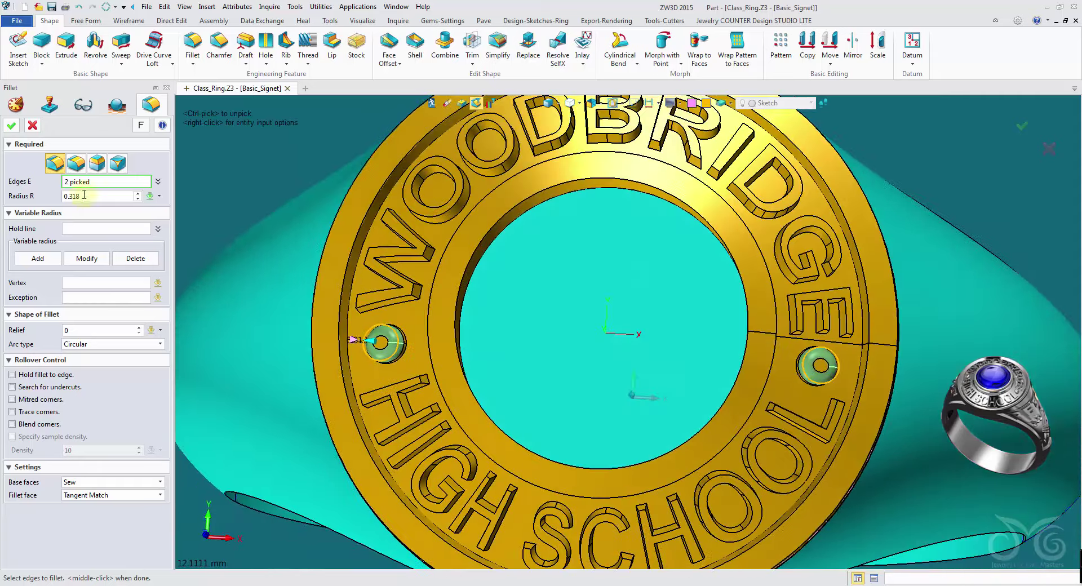
{"action": "left_click", "coordinate": [10, 127]}
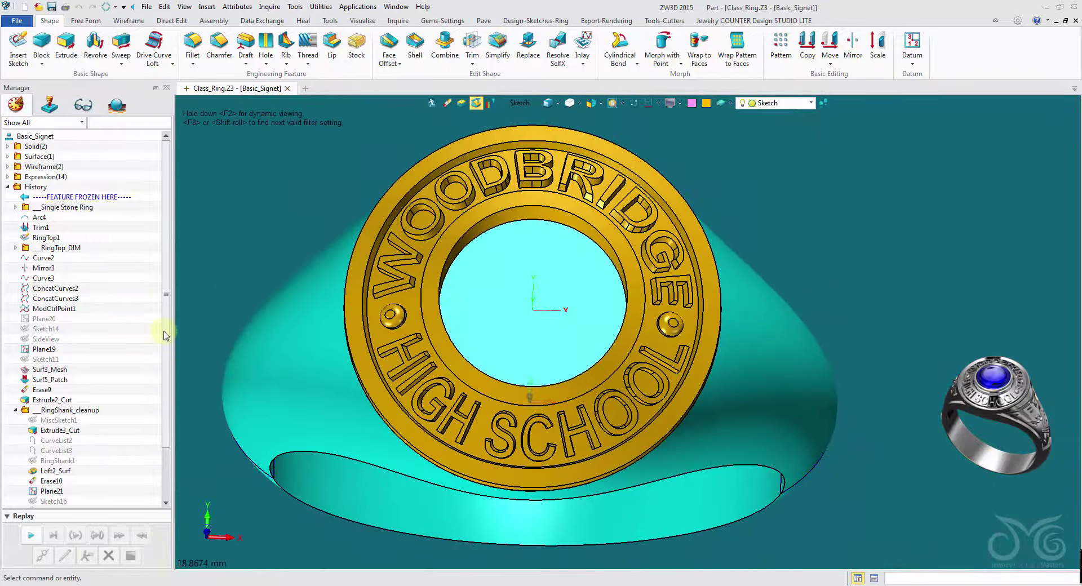
- Roll the history back to before the curve projection and rotate the lettering sketch about the Z axis by a small negative angle
{"action": "scroll", "coordinate": [119, 337], "scroll_direction": "down", "scroll_amount": 2}
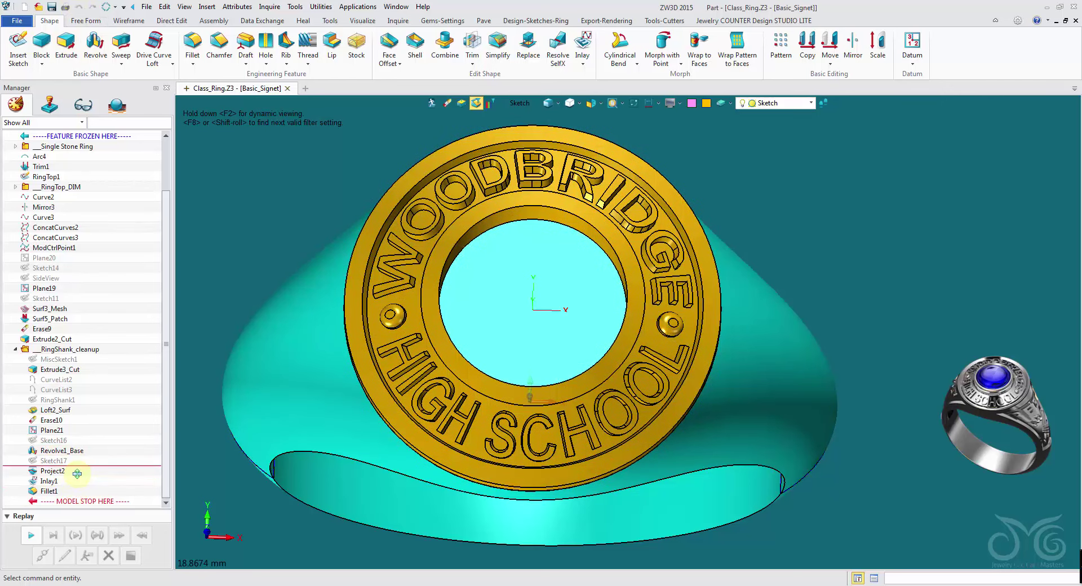
{"action": "left_click_drag", "start_coordinate": [78, 473], "coordinate": [77, 473]}
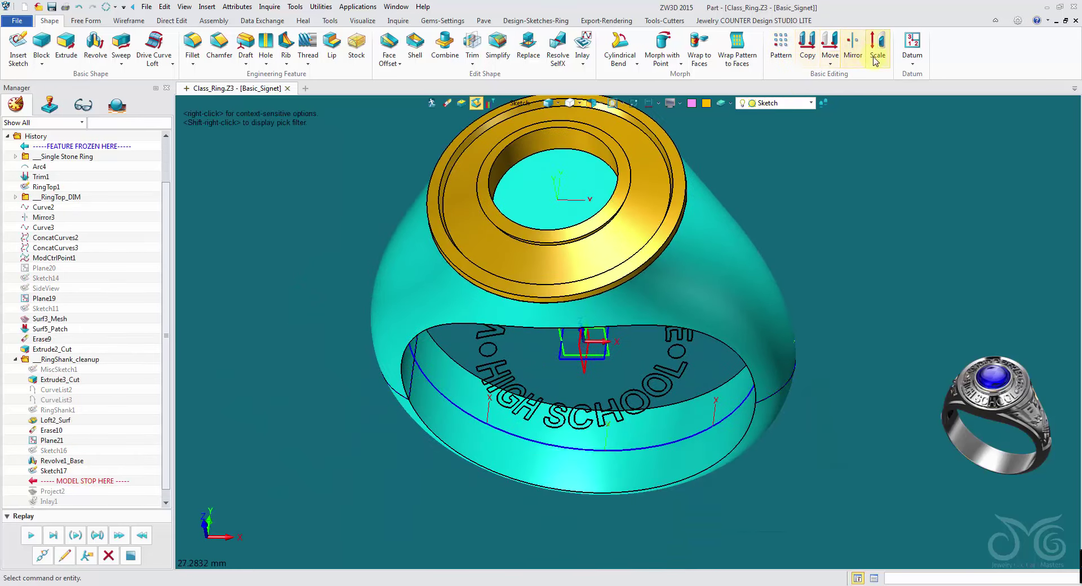
{"action": "left_click", "coordinate": [831, 44]}
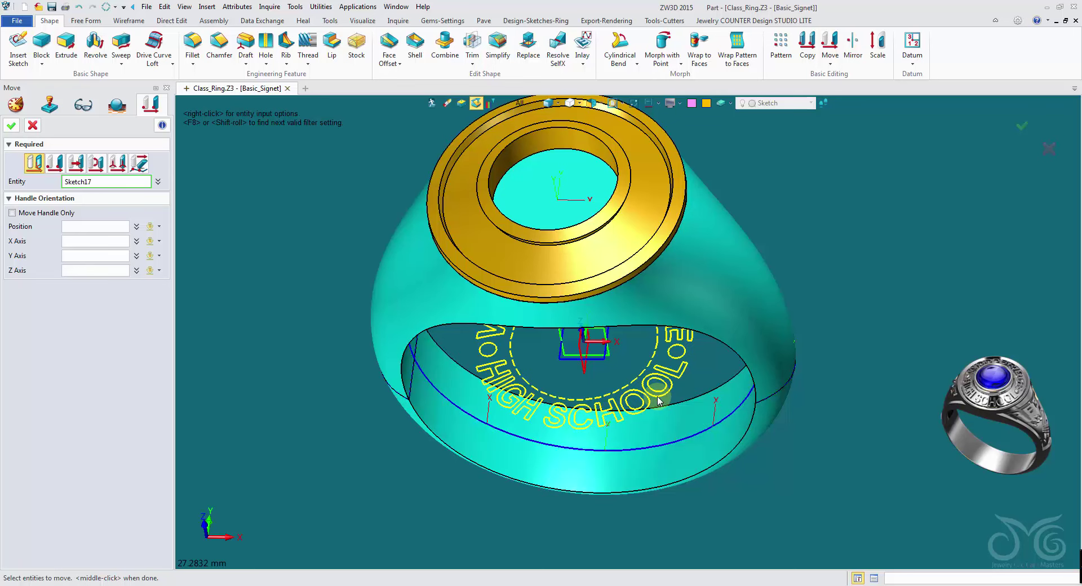
{"action": "left_click", "coordinate": [658, 396]}
{"action": "left_click", "coordinate": [96, 163]}
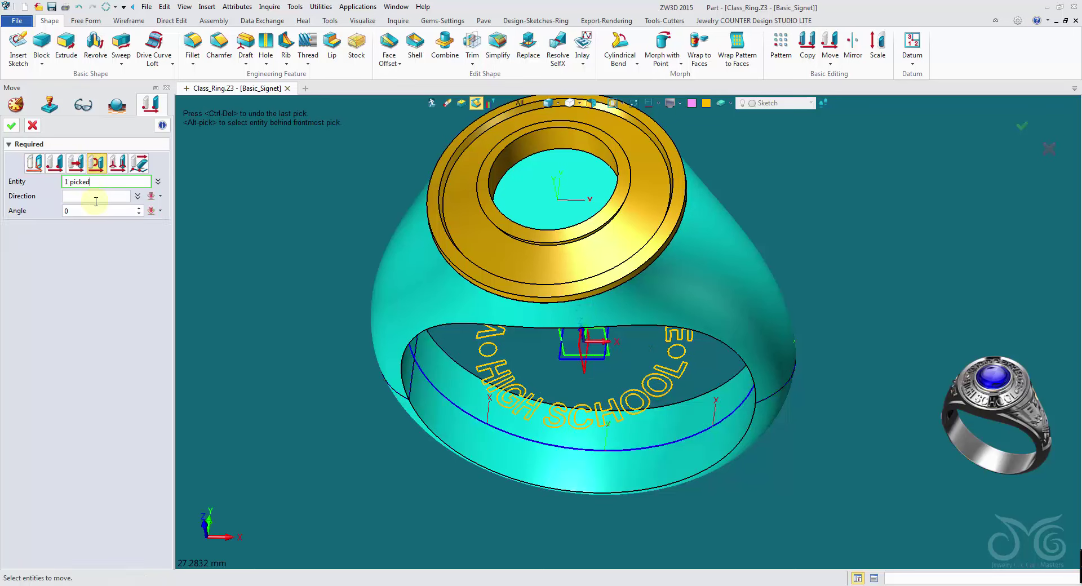
{"action": "left_click", "coordinate": [151, 196]}
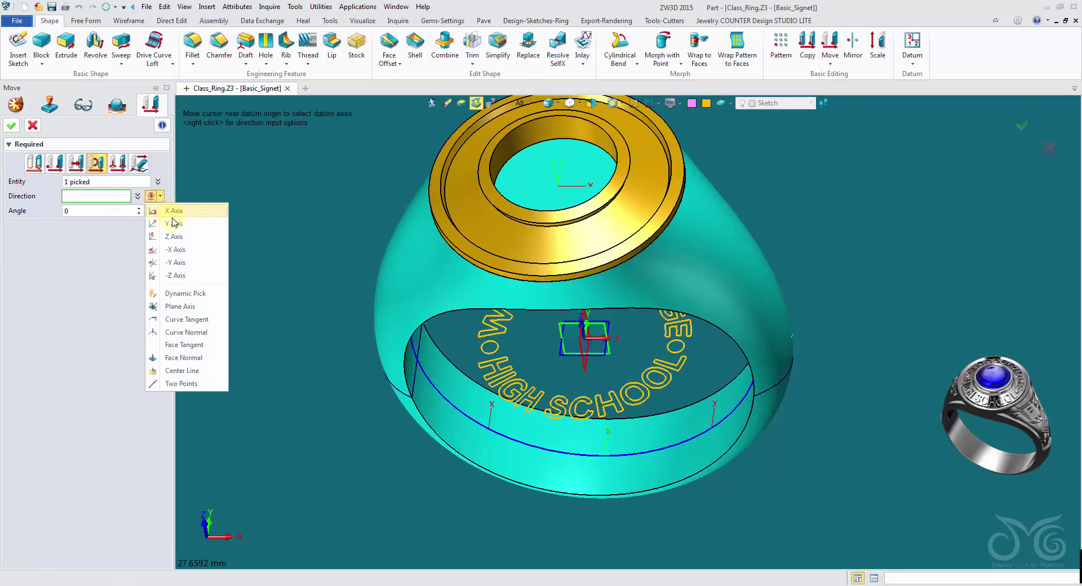
{"action": "left_click", "coordinate": [176, 238]}
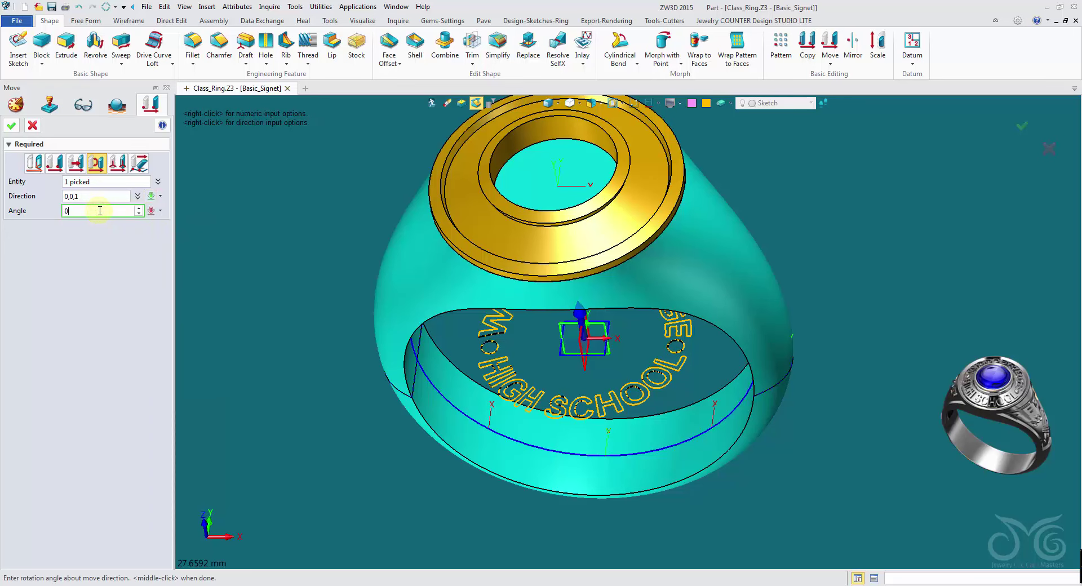
{"action": "scroll", "coordinate": [100, 211], "scroll_direction": "down", "scroll_amount": 6}
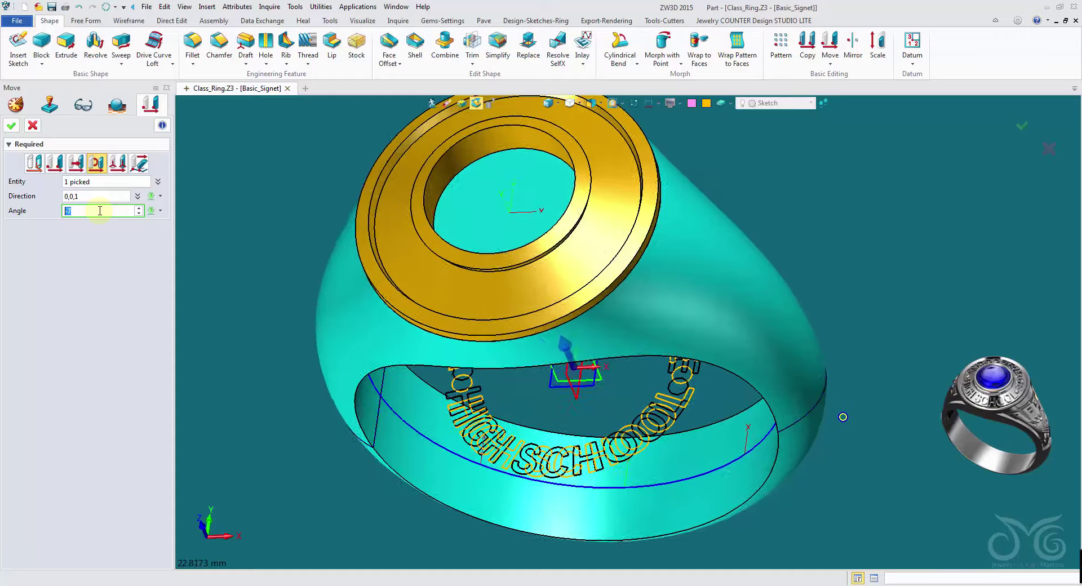
{"action": "left_click", "coordinate": [11, 125]}
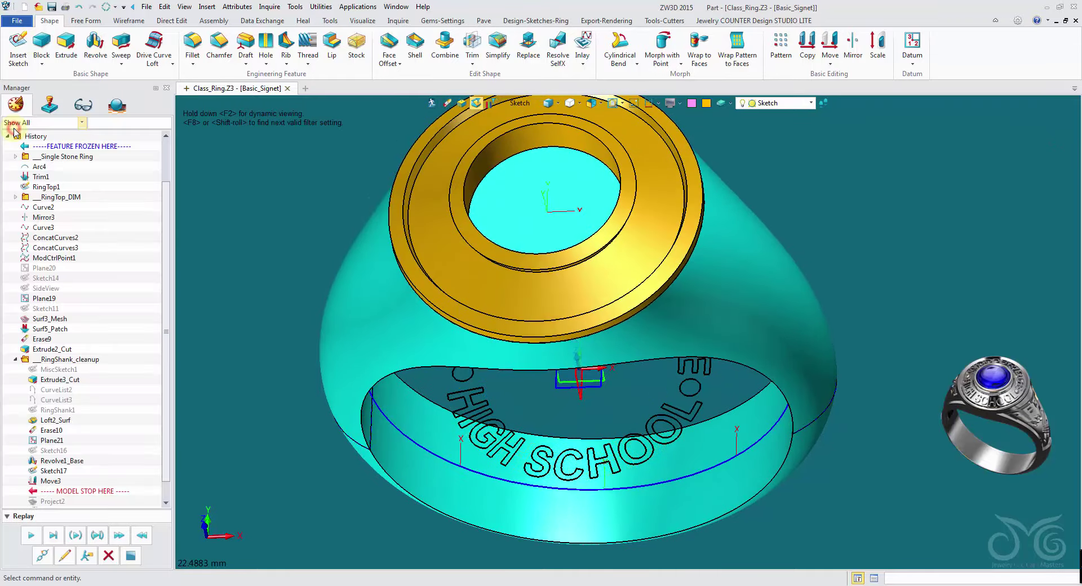
- Replay the curve projection and try redefining the lettering inlay with the unpicked curves of the E in WOODBRIDGE added
{"action": "left_click", "coordinate": [33, 533]}
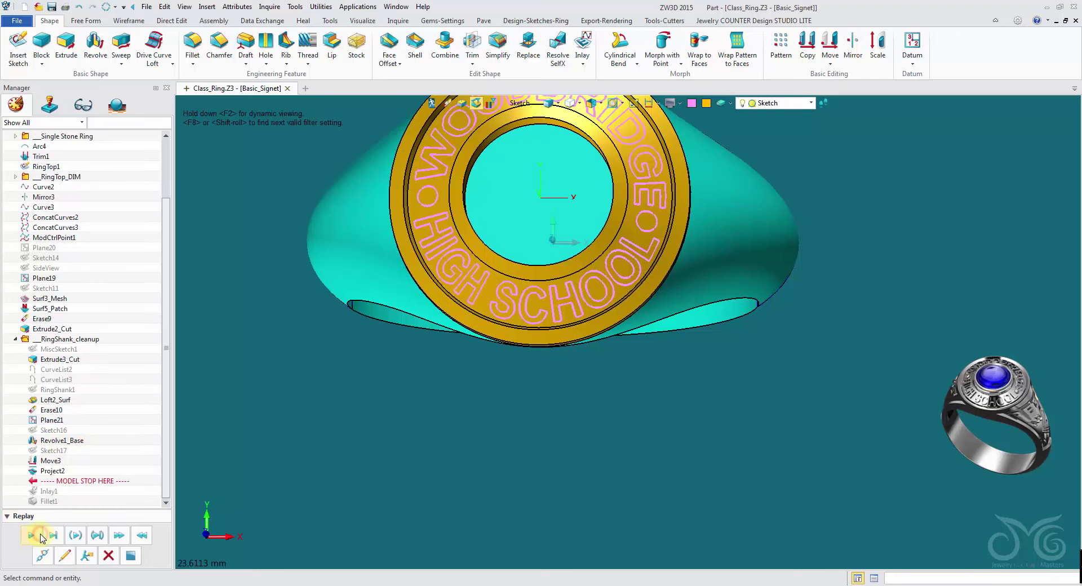
{"action": "left_click", "coordinate": [64, 557]}
{"action": "scroll", "coordinate": [421, 244], "scroll_direction": "up", "scroll_amount": 5}
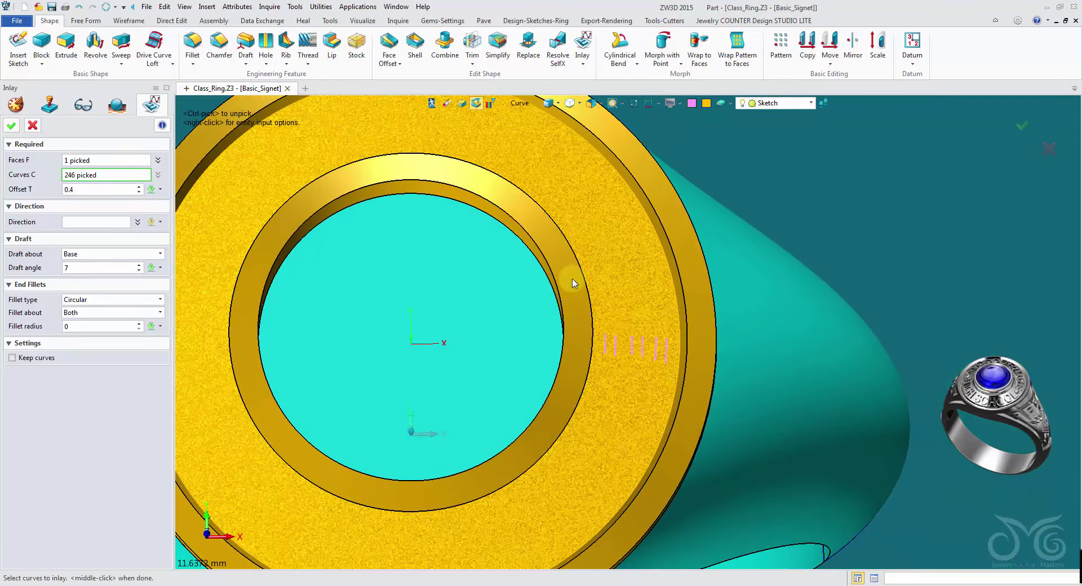
{"action": "left_click", "coordinate": [488, 104]}
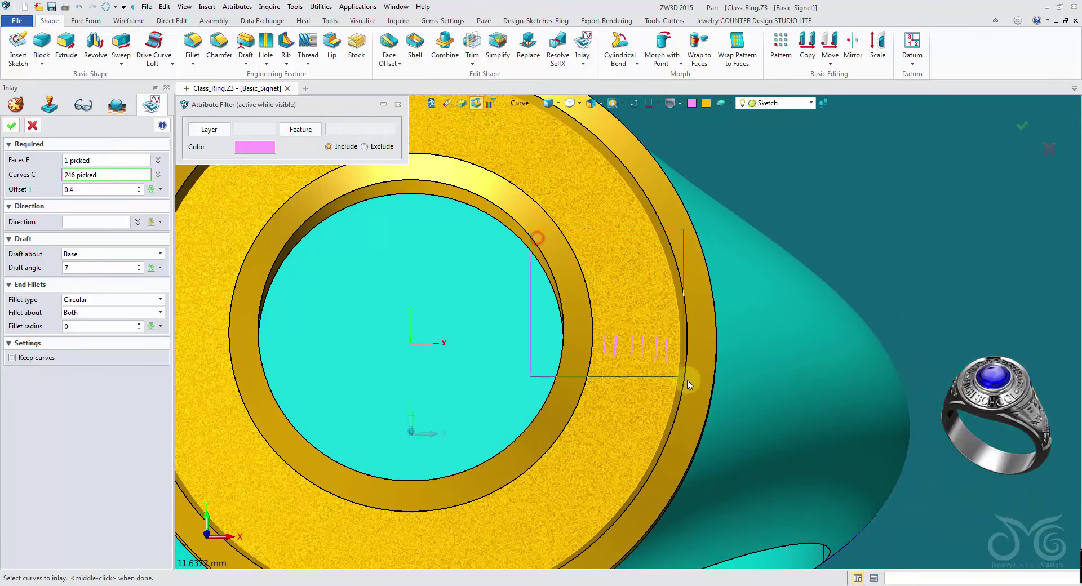
{"action": "left_click_drag", "start_coordinate": [688, 381], "coordinate": [688, 381]}
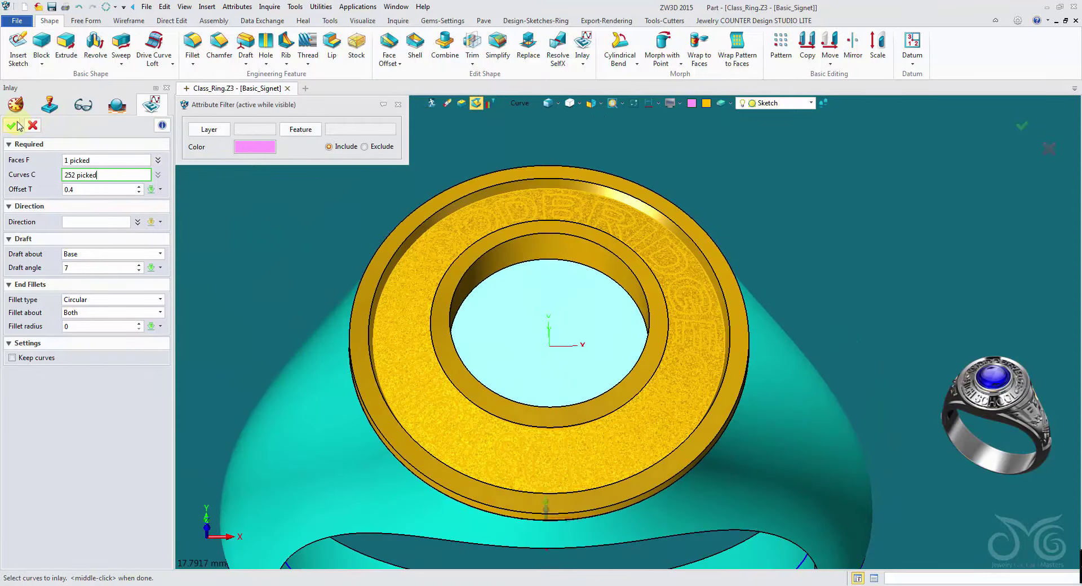
{"action": "left_click", "coordinate": [13, 125]}
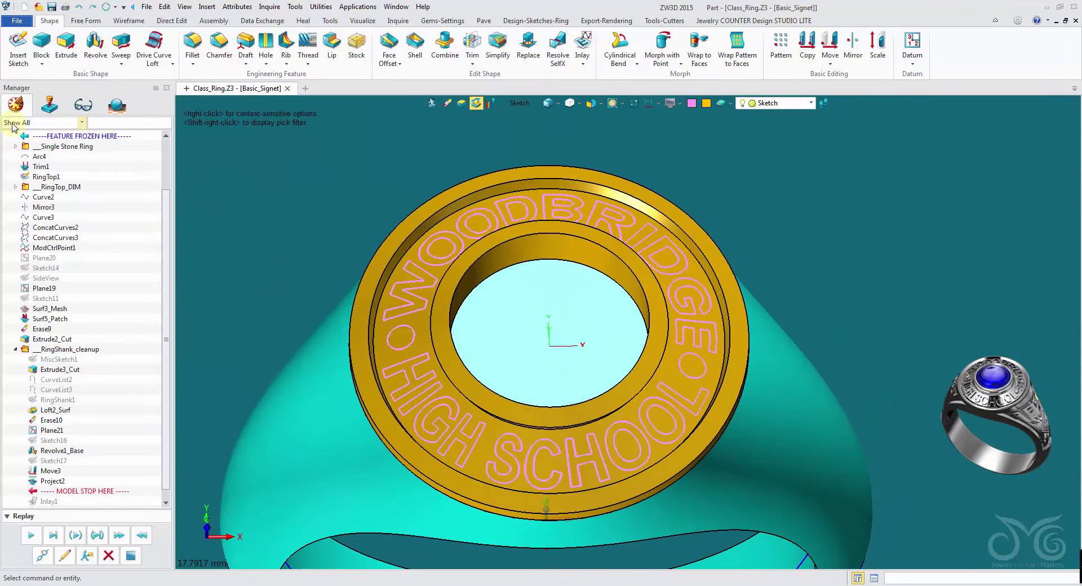
{"action": "left_click", "coordinate": [308, 258]}
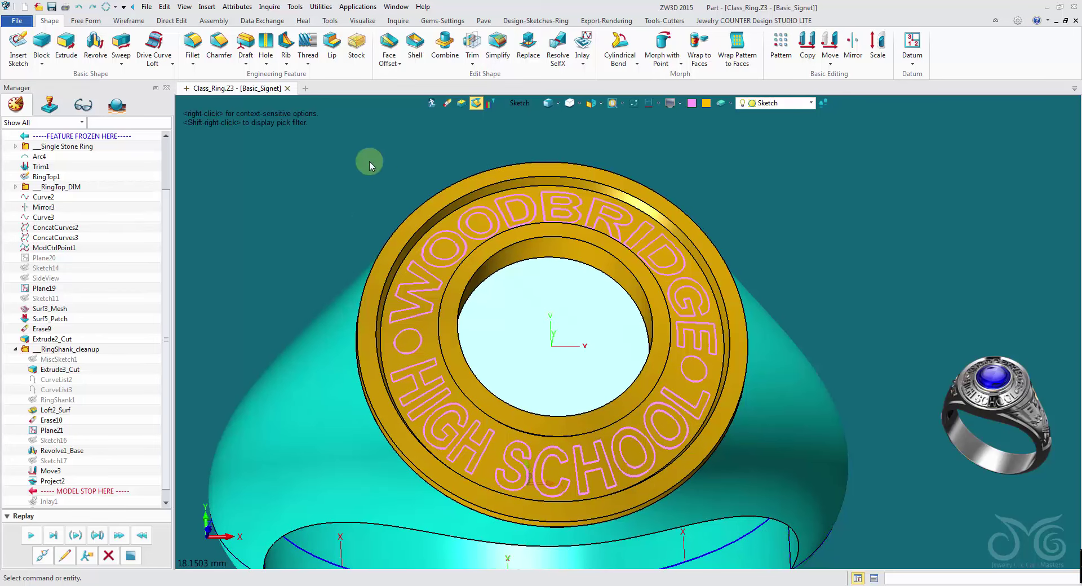
- Create a new inlay of all the projected lettering curves on the recessed ring-top face with a 0.4 mm offset and 0 degrees draft
{"action": "left_click", "coordinate": [590, 44]}
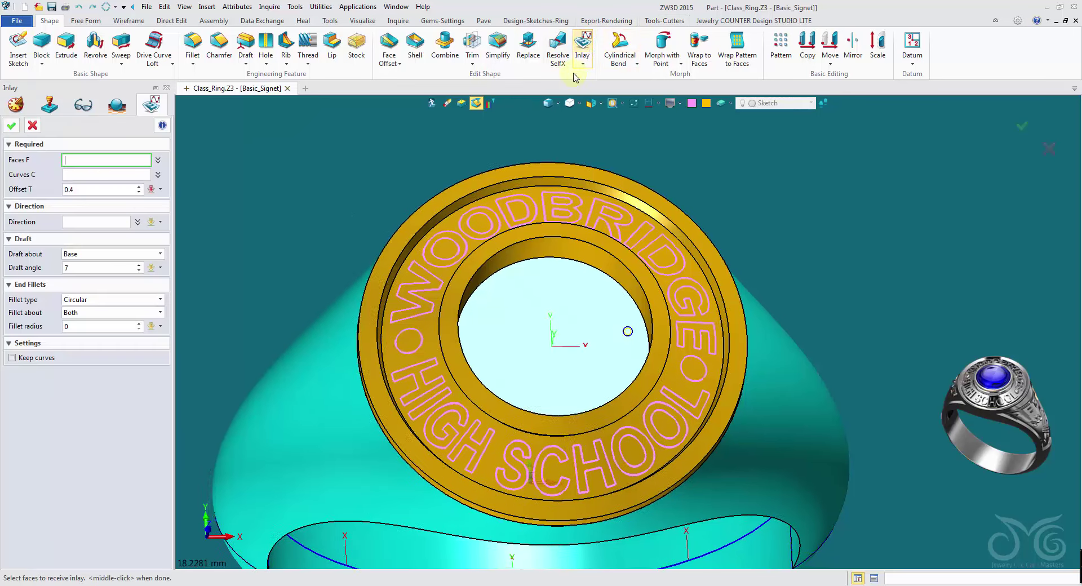
{"action": "left_click", "coordinate": [536, 209]}
{"action": "left_click", "coordinate": [522, 209]}
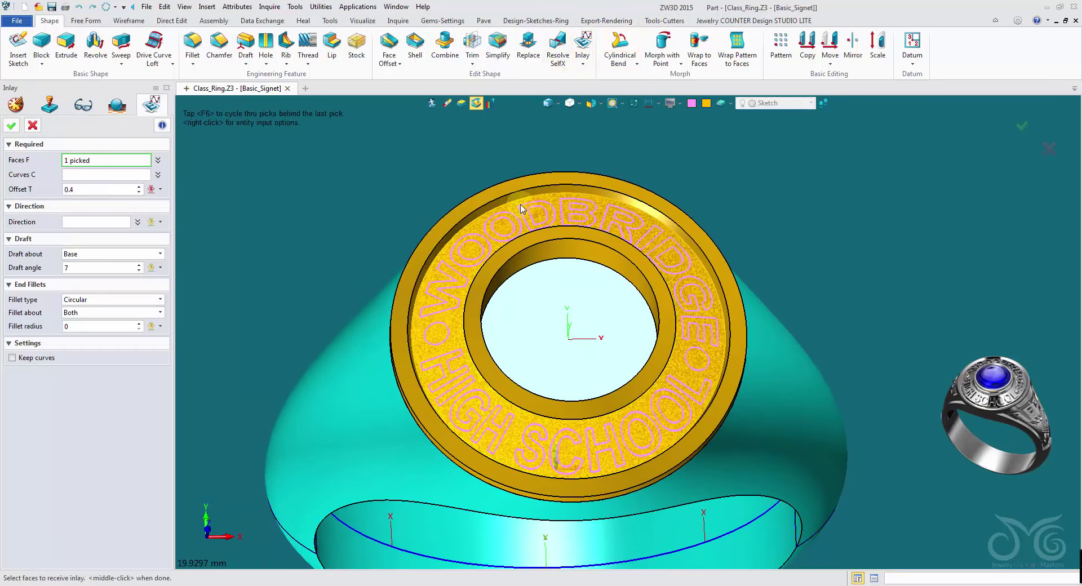
{"action": "left_click", "coordinate": [123, 176]}
{"action": "left_click", "coordinate": [491, 103]}
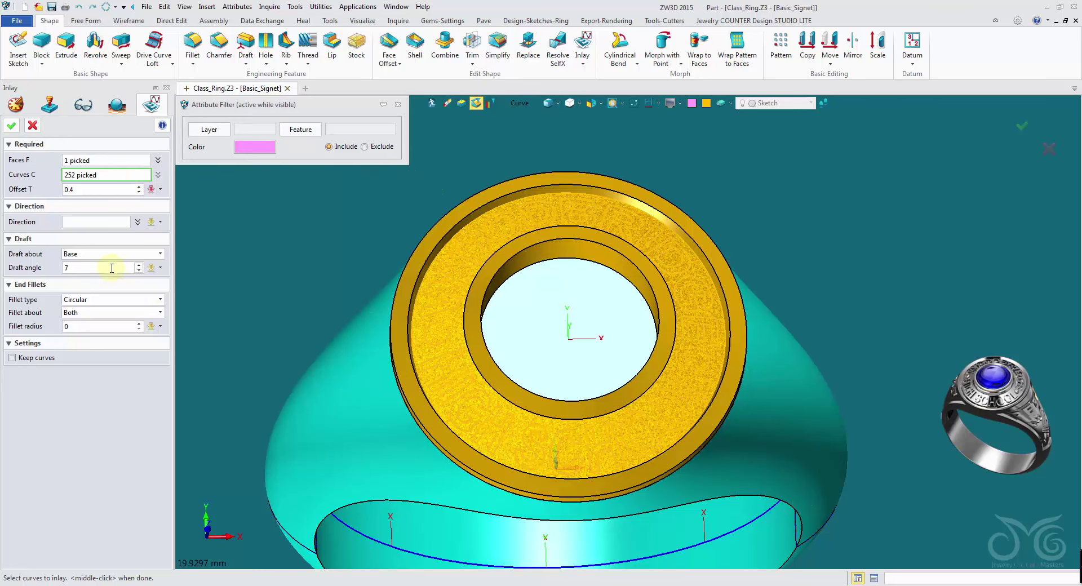
{"action": "left_click", "coordinate": [85, 269]}
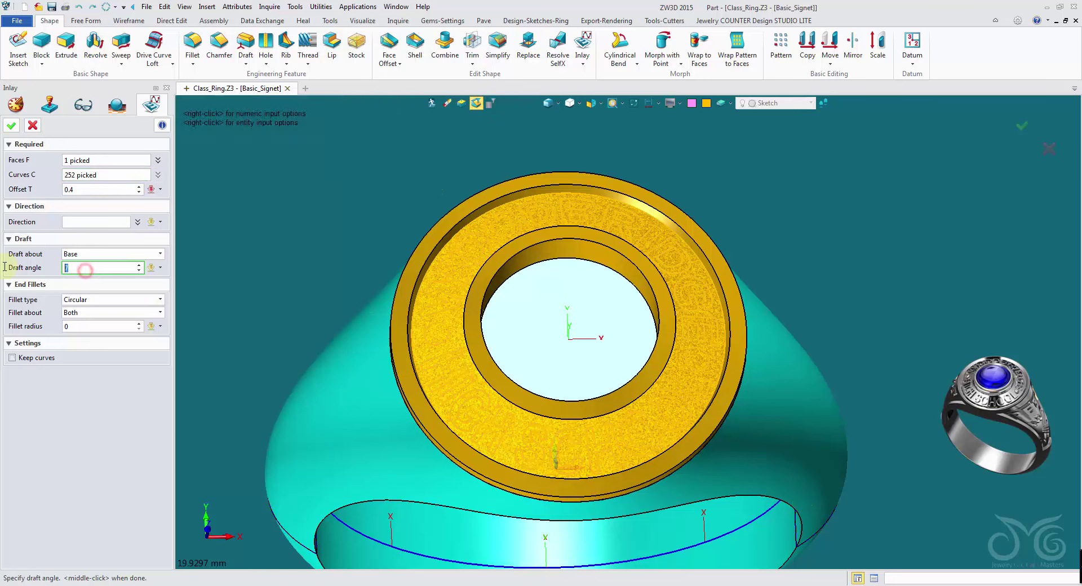
{"action": "left_click", "coordinate": [18, 130]}
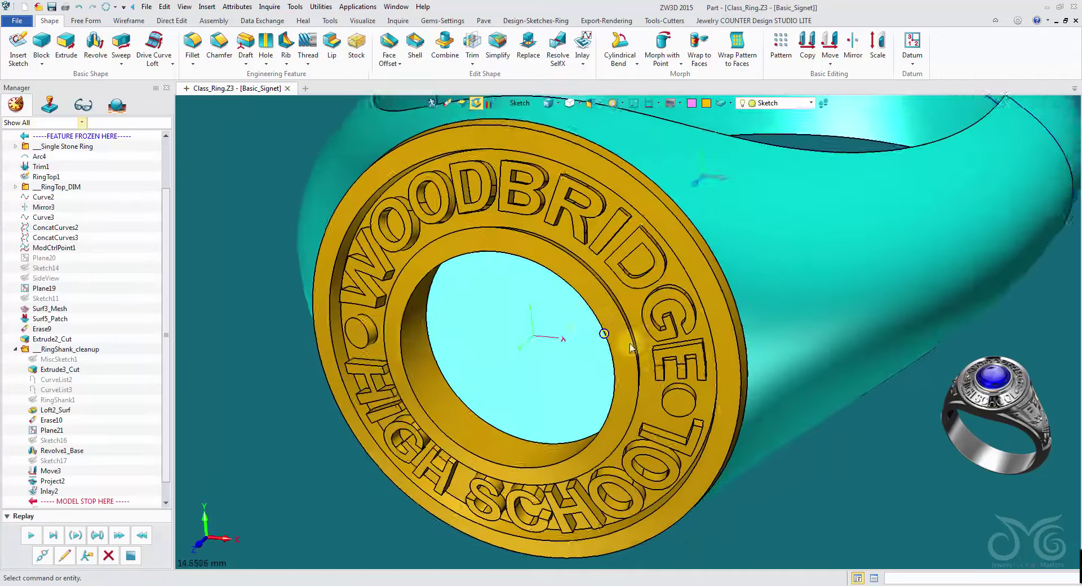
- Examine the raised lettering around the ring top, particularly the letter E at the end of WOODBRIDGE
{"action": "scroll", "coordinate": [719, 393], "scroll_direction": "up", "scroll_amount": 5}
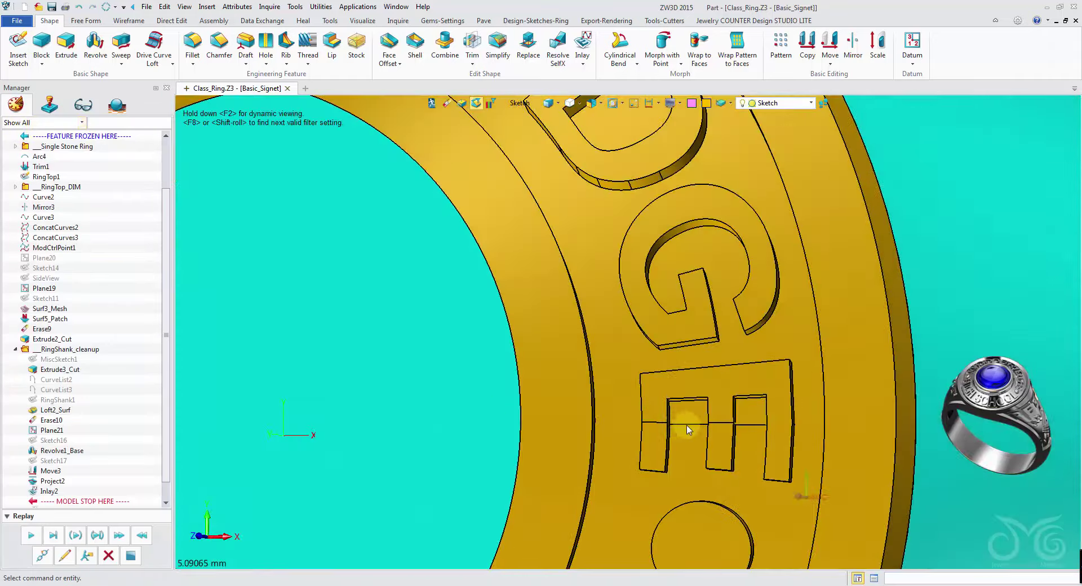
{"action": "middle_click_drag", "start_coordinate": [691, 430], "coordinate": [659, 410]}
{"action": "right_click_drag", "start_coordinate": [657, 407], "coordinate": [722, 427]}
{"action": "scroll", "coordinate": [649, 403], "scroll_direction": "up", "scroll_amount": 3}
{"action": "scroll", "coordinate": [724, 430], "scroll_direction": "down", "scroll_amount": 5}
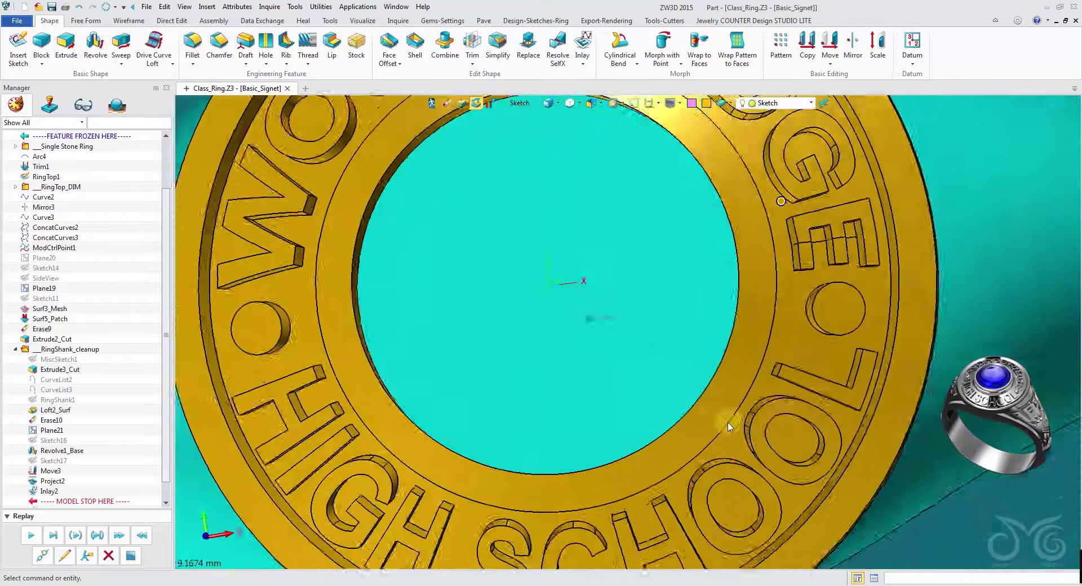
{"action": "scroll", "coordinate": [869, 274], "scroll_direction": "down", "scroll_amount": 2}
{"action": "right_click_drag", "start_coordinate": [858, 250], "coordinate": [700, 222]}
{"action": "scroll", "coordinate": [704, 219], "scroll_direction": "down", "scroll_amount": 1}
{"action": "scroll", "coordinate": [699, 226], "scroll_direction": "down", "scroll_amount": 4}
{"action": "right_click_drag", "start_coordinate": [628, 253], "coordinate": [591, 250]}
- Try to redefine the new lettering inlay with a different draft angle and check the raised letters
{"action": "right_click", "coordinate": [399, 172]}
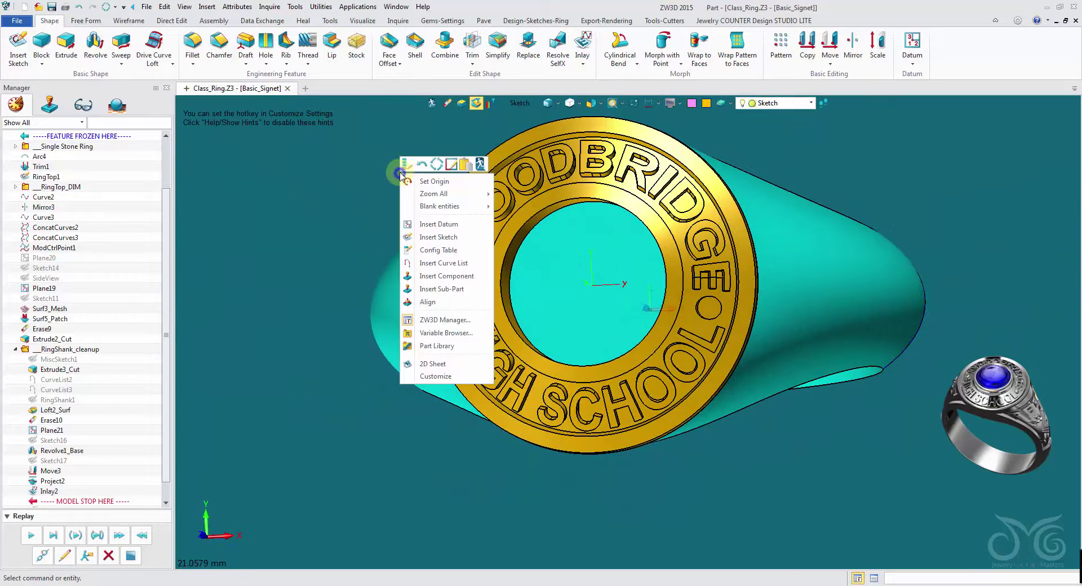
{"action": "left_click", "coordinate": [404, 167]}
{"action": "middle_click", "coordinate": [387, 170]}
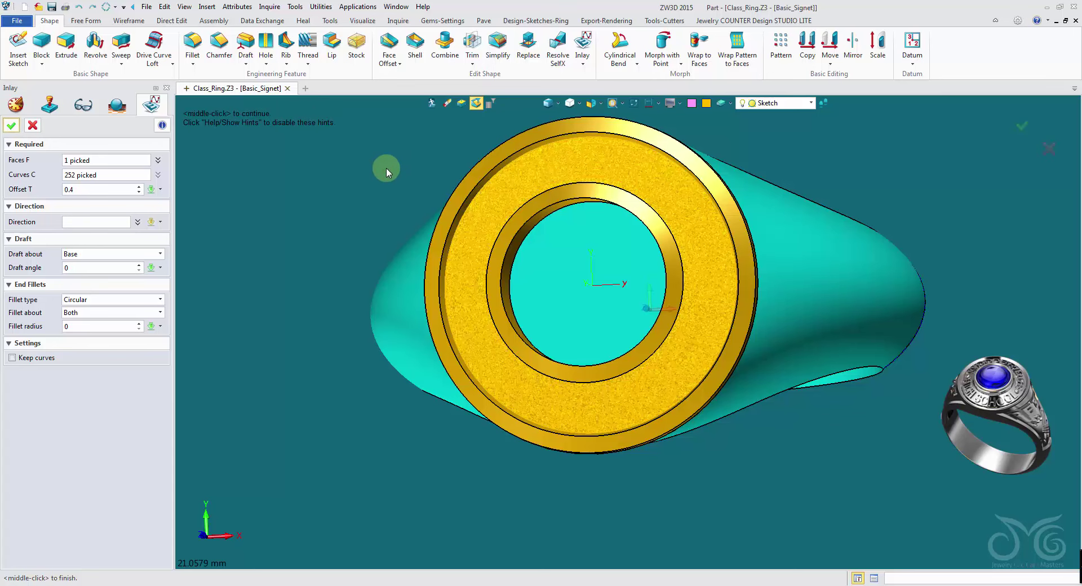
{"action": "left_click", "coordinate": [102, 265]}
{"action": "left_click", "coordinate": [11, 125]}
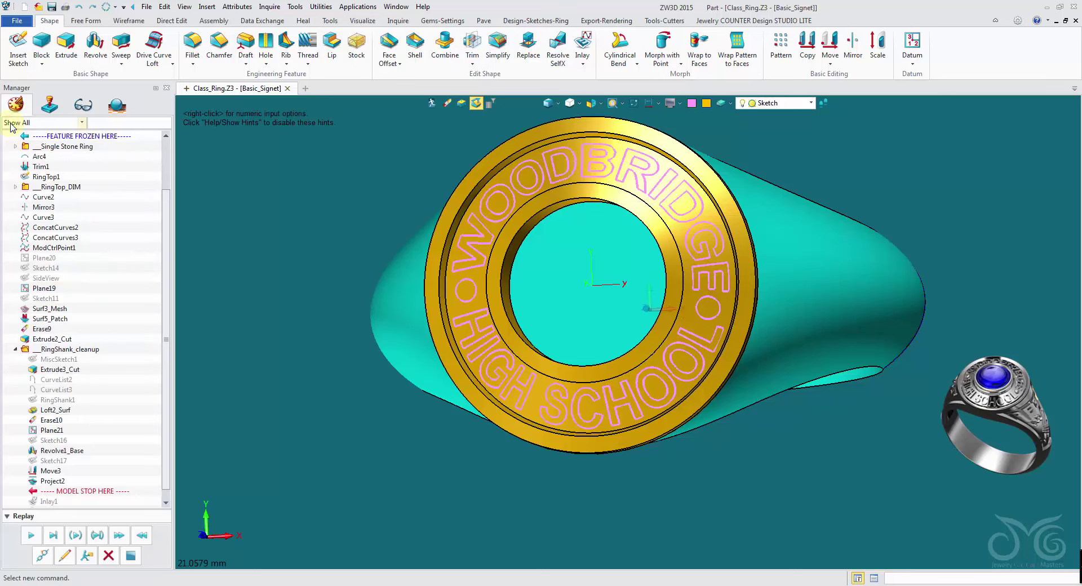
{"action": "right_click_drag", "start_coordinate": [759, 288], "coordinate": [242, 305]}
{"action": "scroll", "coordinate": [759, 295], "scroll_direction": "up", "scroll_amount": 5}
{"action": "scroll", "coordinate": [242, 305], "scroll_direction": "down", "scroll_amount": 4}
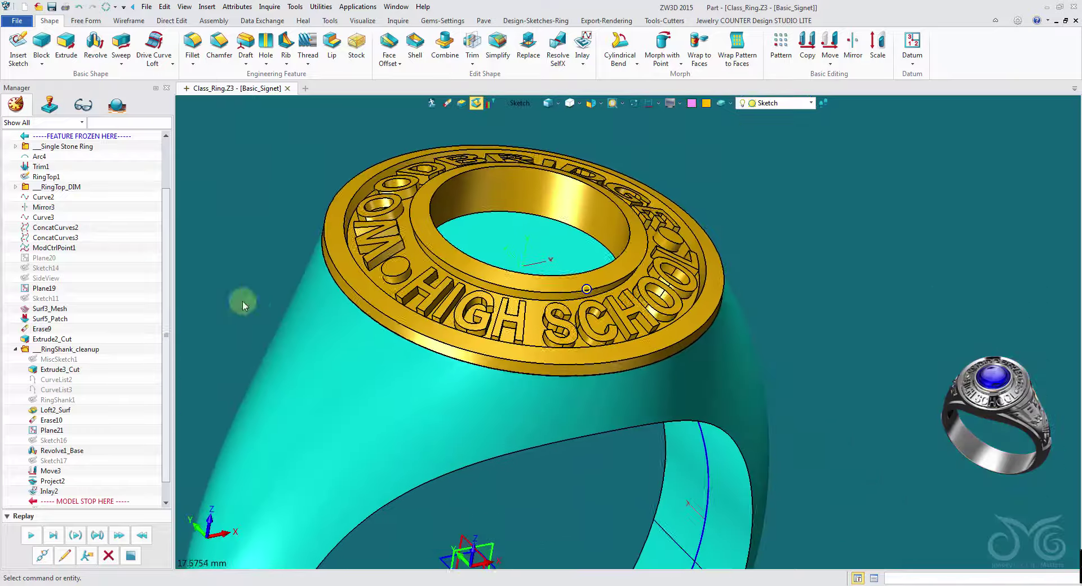
- Undo the new lettering inlay and the rotation of the lettering sketch
{"action": "left_click", "coordinate": [79, 8]}
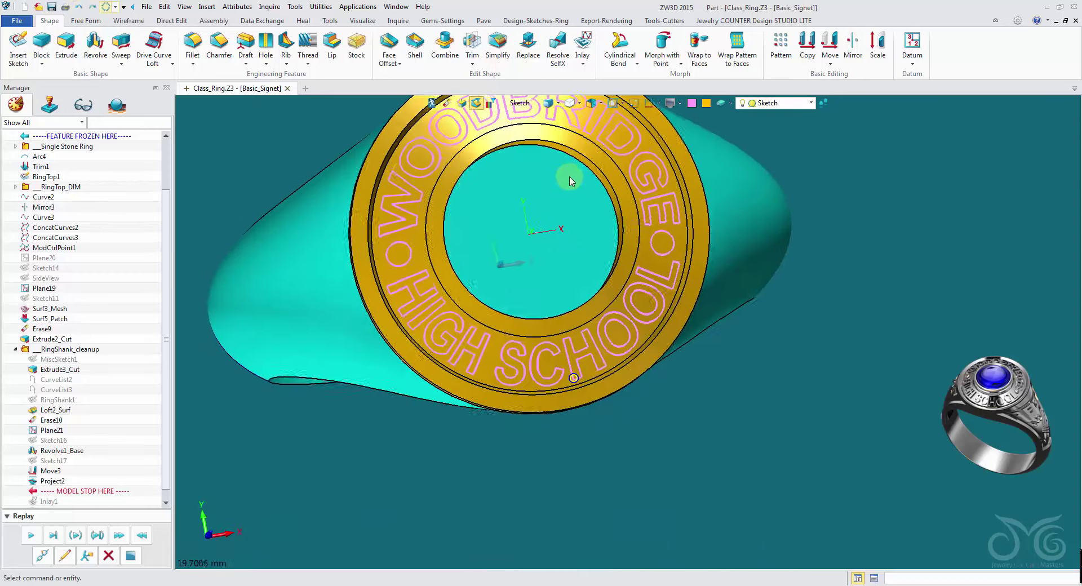
{"action": "middle_click_drag", "start_coordinate": [569, 181], "coordinate": [466, 197]}
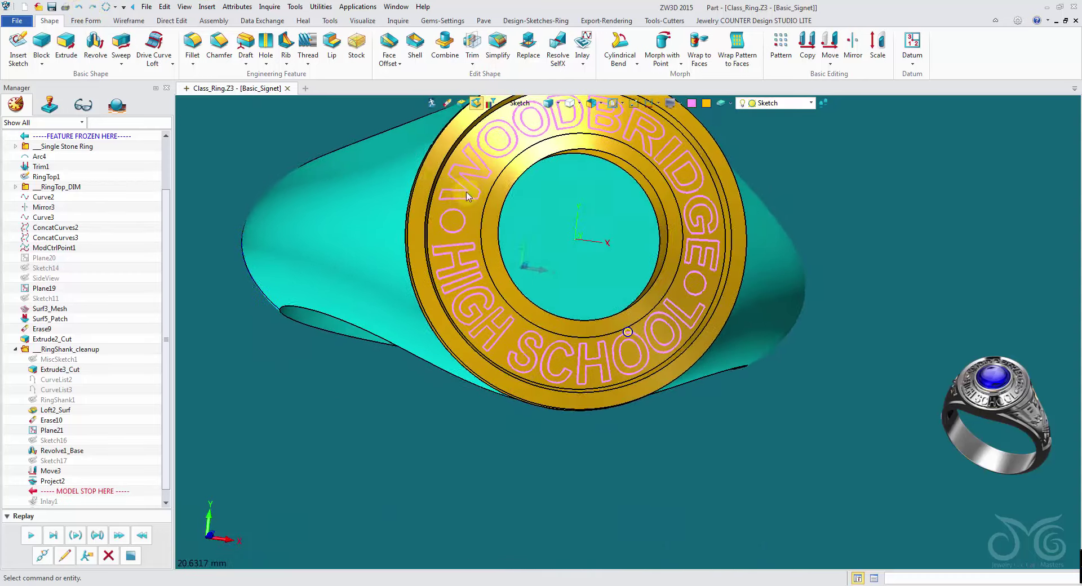
{"action": "right_click_drag", "start_coordinate": [466, 196], "coordinate": [731, 186]}
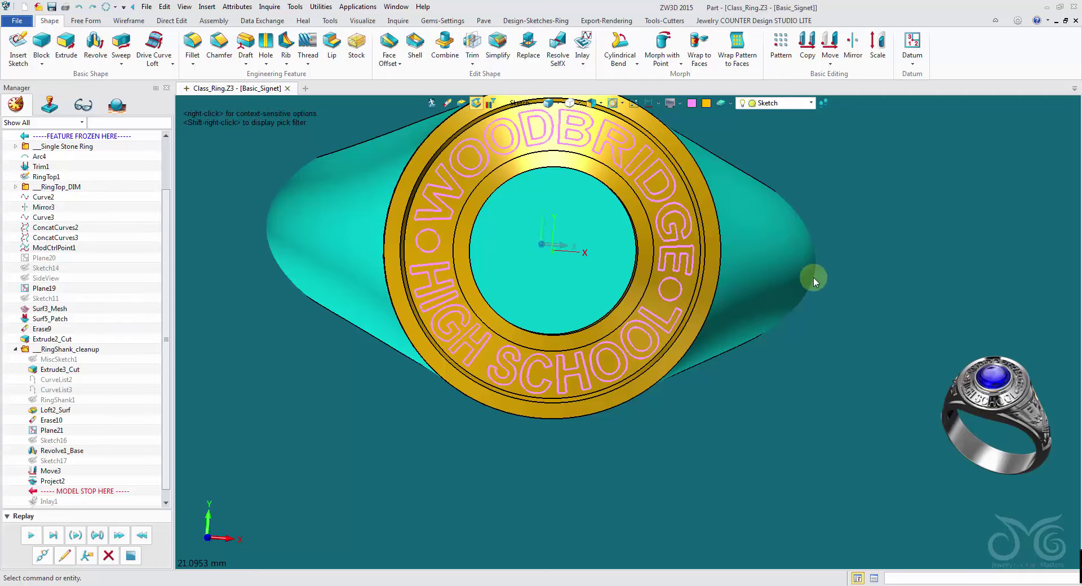
{"action": "scroll", "coordinate": [728, 265], "scroll_direction": "up", "scroll_amount": 3}
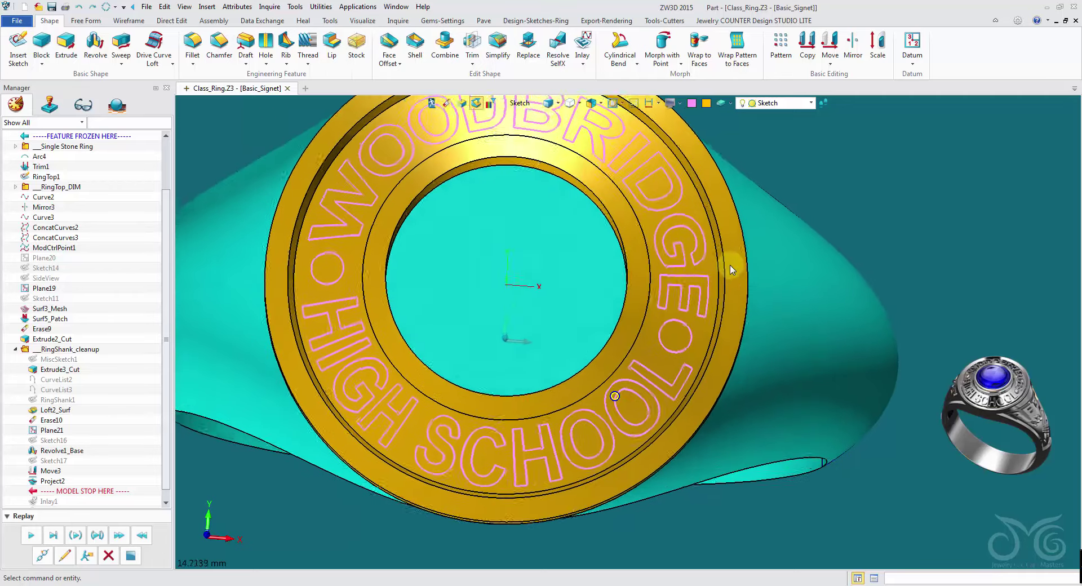
{"action": "scroll", "coordinate": [730, 276], "scroll_direction": "up", "scroll_amount": 1}
{"action": "scroll", "coordinate": [726, 305], "scroll_direction": "down", "scroll_amount": 3}
{"action": "right_click_drag", "start_coordinate": [724, 327], "coordinate": [600, 388]}
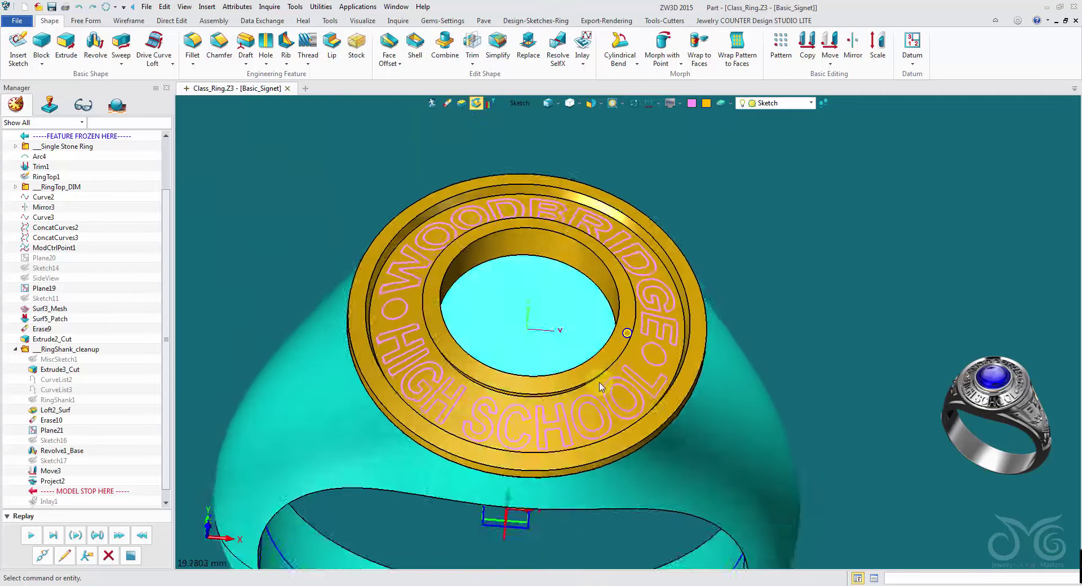
{"action": "key", "text": "ctrl+f"}
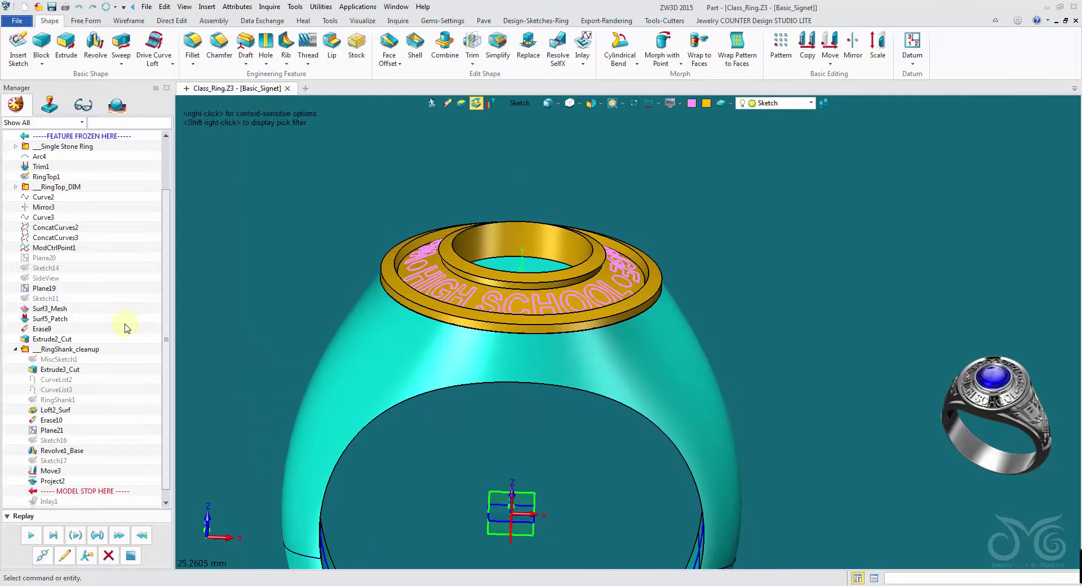
{"action": "left_click", "coordinate": [78, 10]}
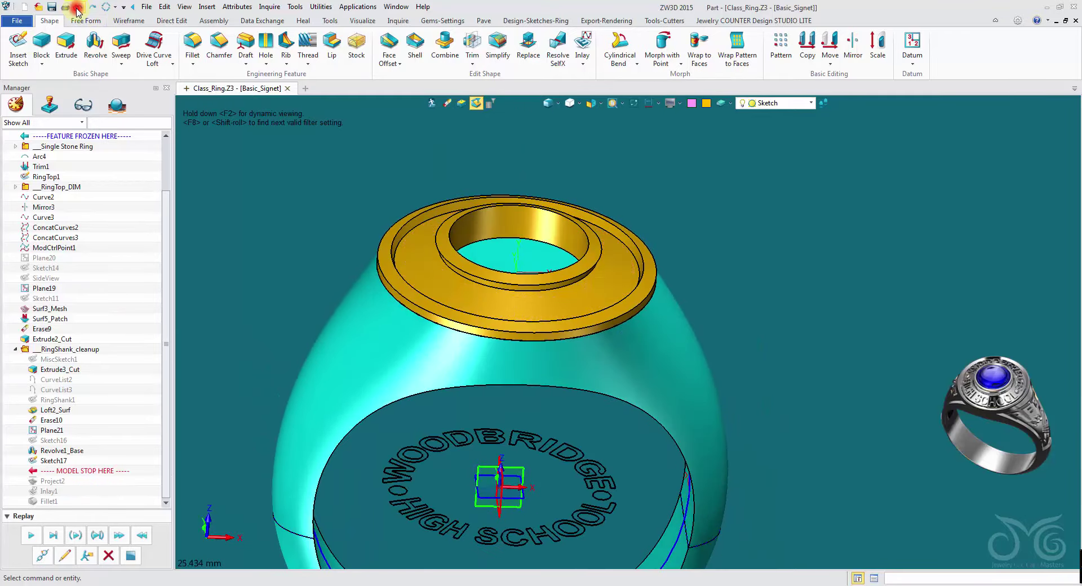
- Replay the history and roll it back to just after the curve projection, before the lettering inlay
{"action": "right_click_drag", "start_coordinate": [273, 300], "coordinate": [240, 286]}
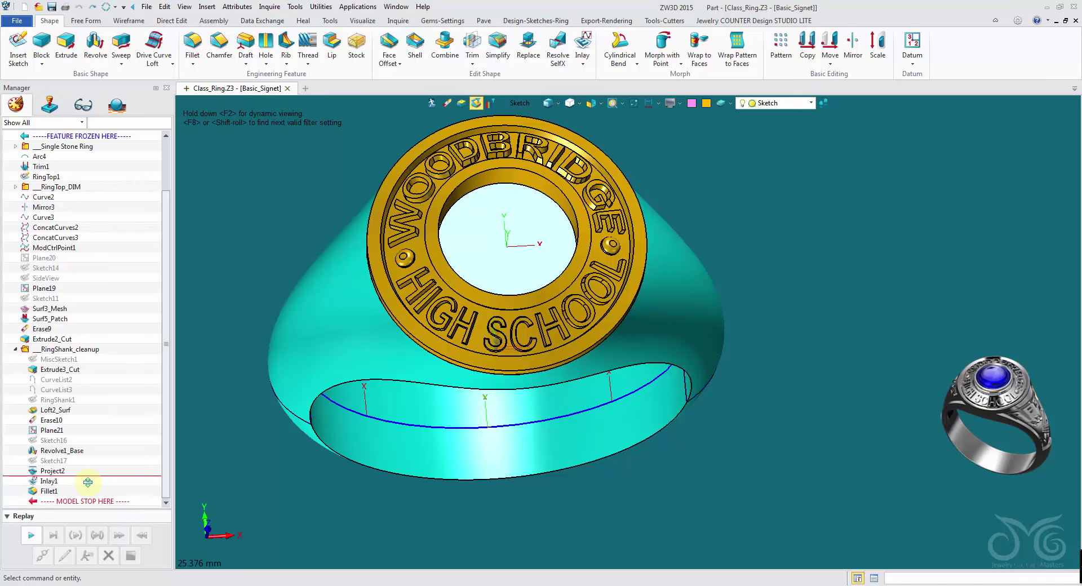
{"action": "left_click_drag", "start_coordinate": [88, 483], "coordinate": [88, 479]}
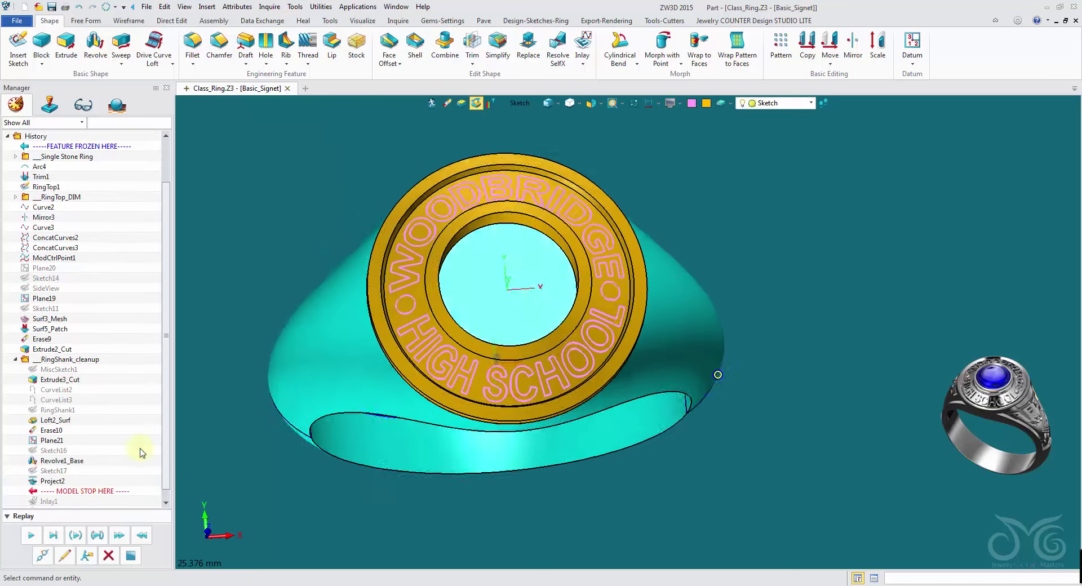
{"action": "scroll", "coordinate": [555, 249], "scroll_direction": "up", "scroll_amount": 5}
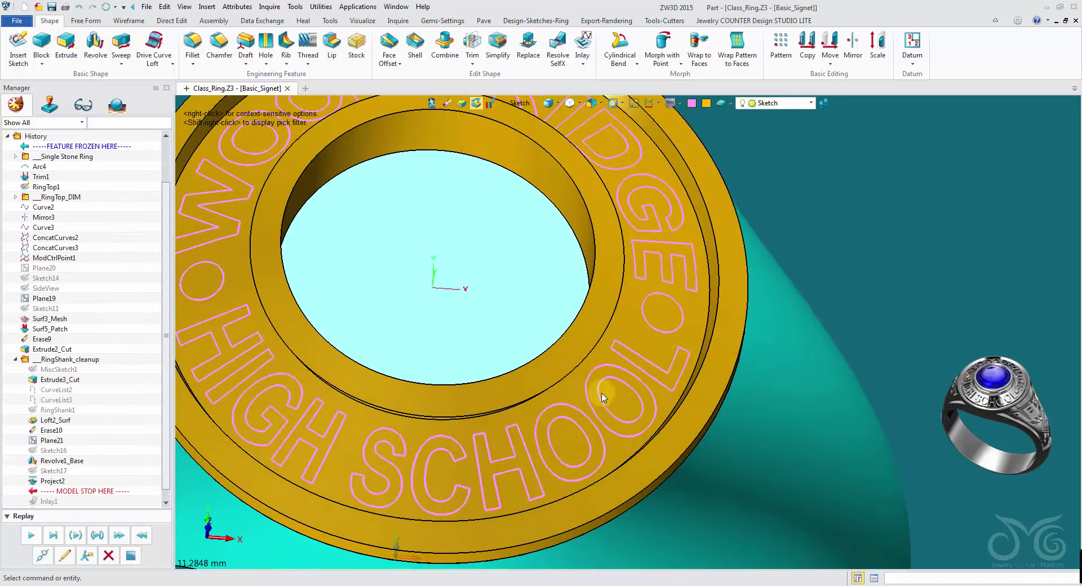
{"action": "scroll", "coordinate": [676, 329], "scroll_direction": "down", "scroll_amount": 3}
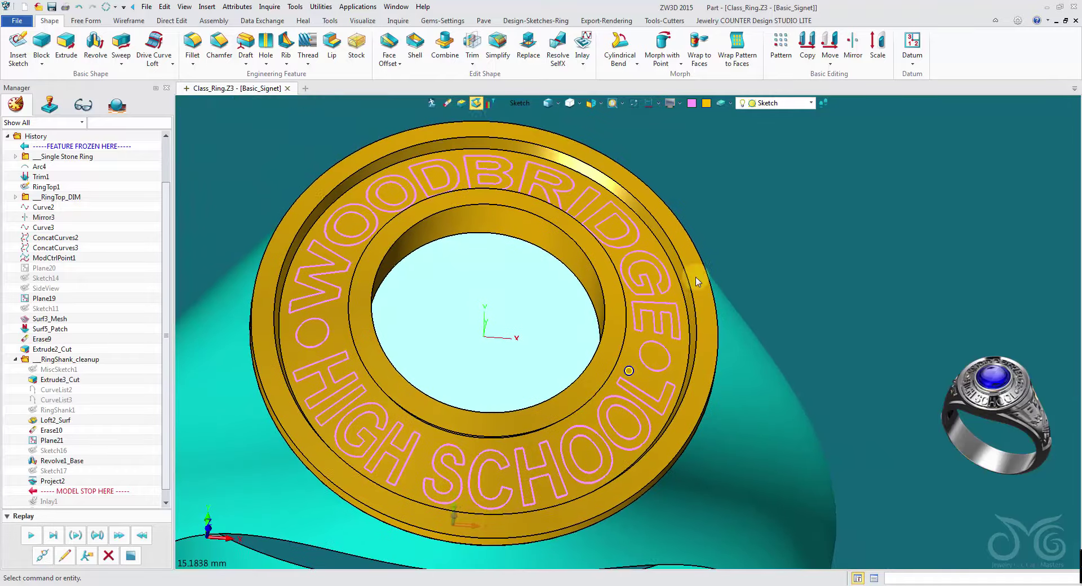
- Start a two-point wireframe line and set the line colour to red
{"action": "left_click", "coordinate": [129, 21]}
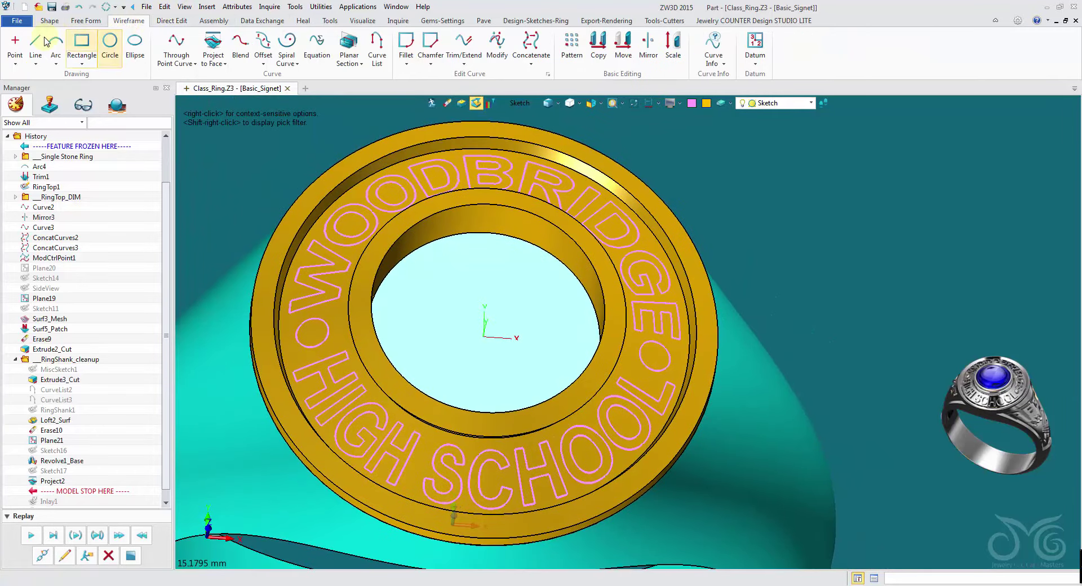
{"action": "left_click", "coordinate": [35, 45]}
{"action": "left_click", "coordinate": [692, 103]}
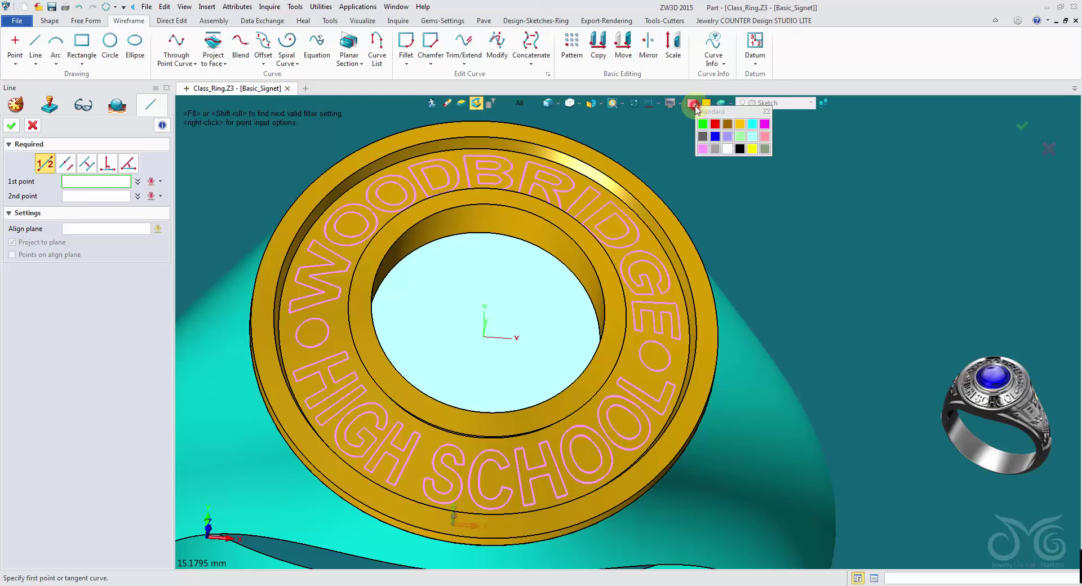
{"action": "left_click", "coordinate": [716, 124]}
{"action": "left_click", "coordinate": [756, 217]}
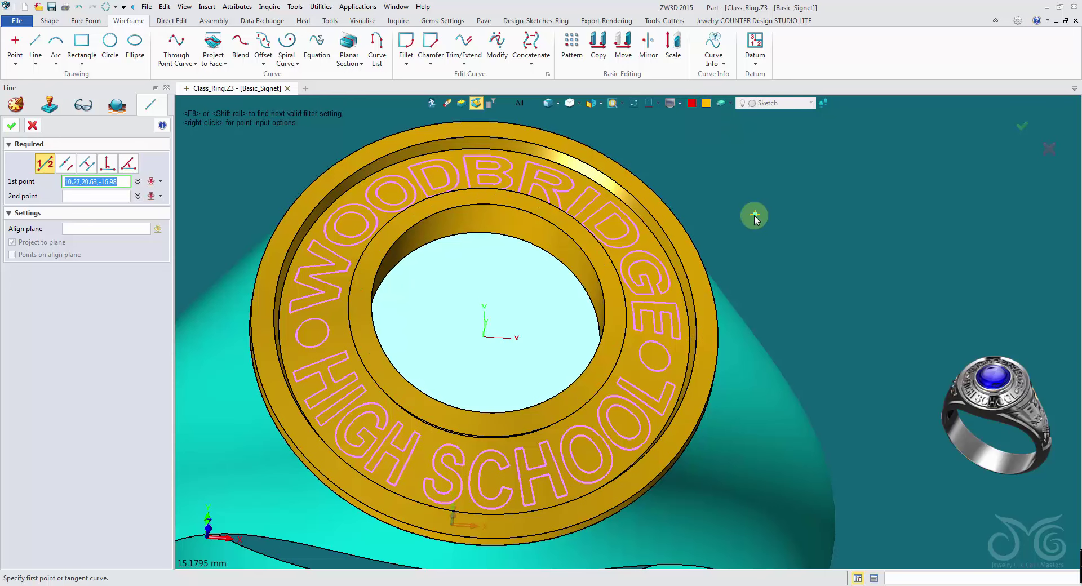
- Place the line's first point with an Along reference on the outer circular edge of the lettering face
{"action": "right_click", "coordinate": [758, 192]}
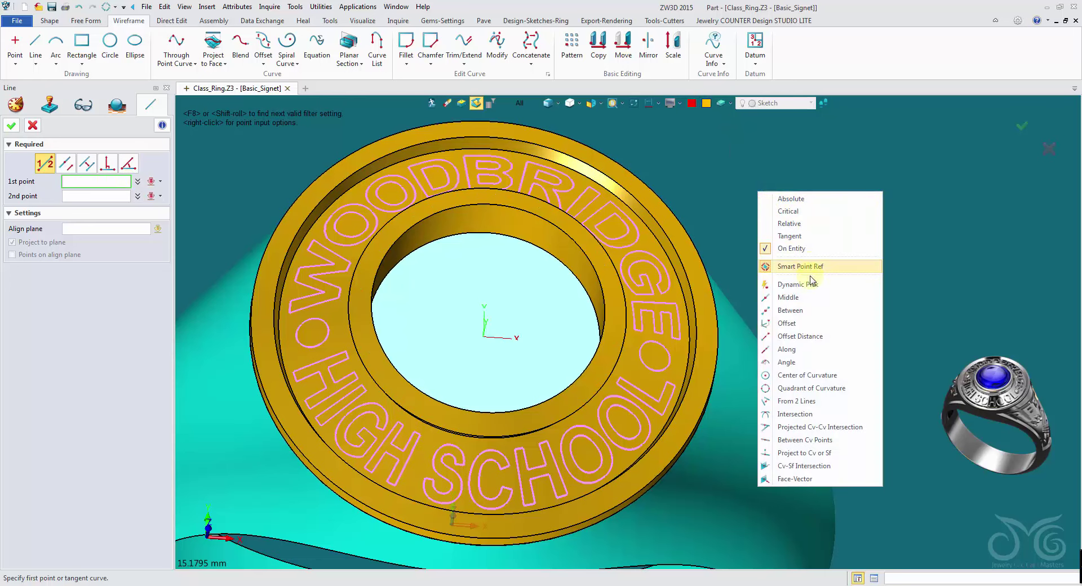
{"action": "left_click", "coordinate": [787, 349]}
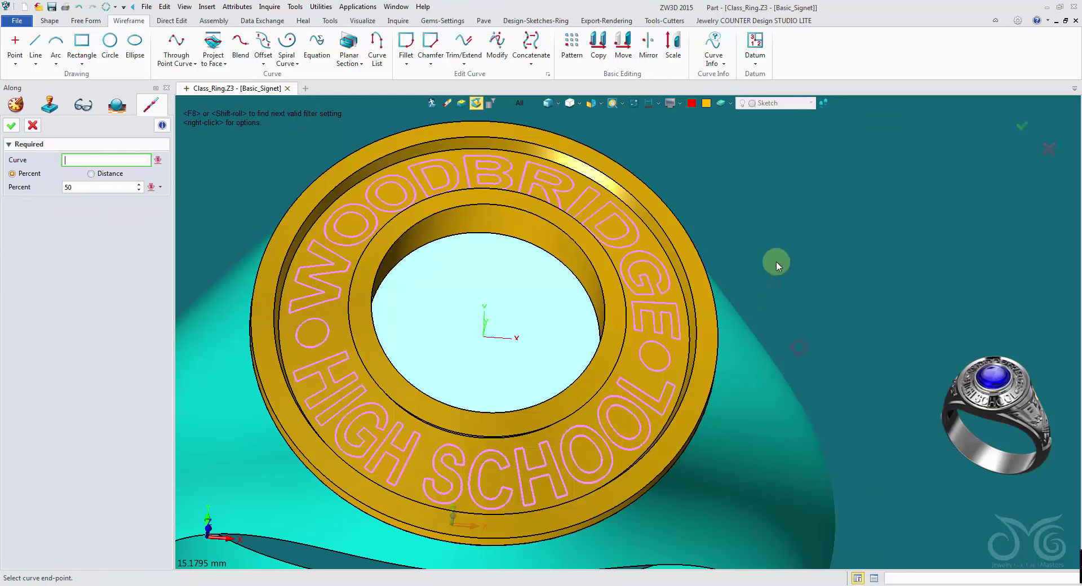
{"action": "left_click", "coordinate": [521, 104]}
{"action": "left_click", "coordinate": [546, 151]}
{"action": "left_click", "coordinate": [569, 170]}
{"action": "right_click_drag", "start_coordinate": [572, 181], "coordinate": [677, 338]}
{"action": "left_click", "coordinate": [675, 326]}
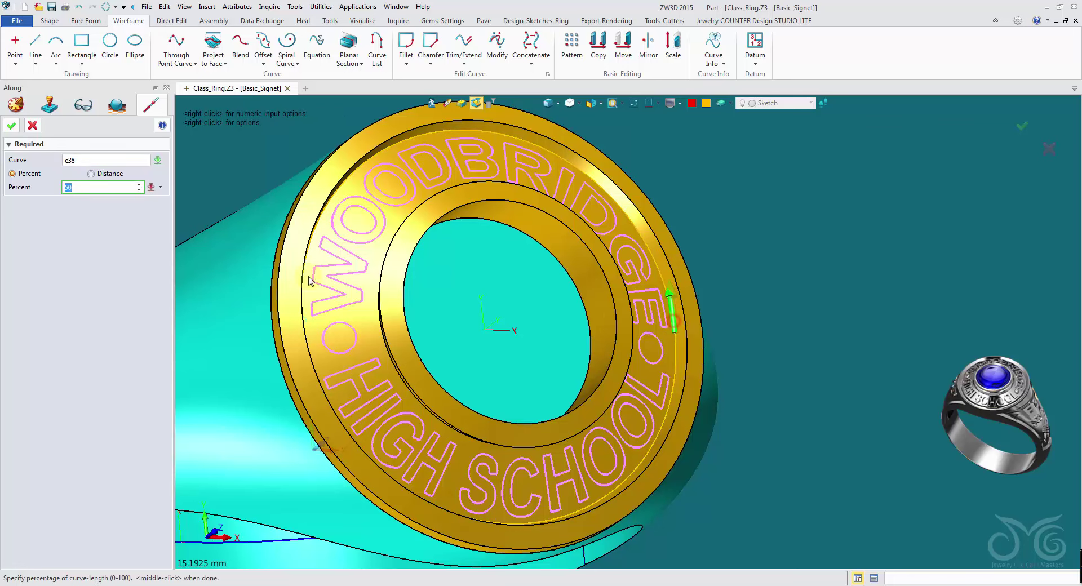
{"action": "left_click", "coordinate": [14, 126]}
{"action": "right_click_drag", "start_coordinate": [696, 332], "coordinate": [652, 325]}
{"action": "left_click", "coordinate": [816, 237]}
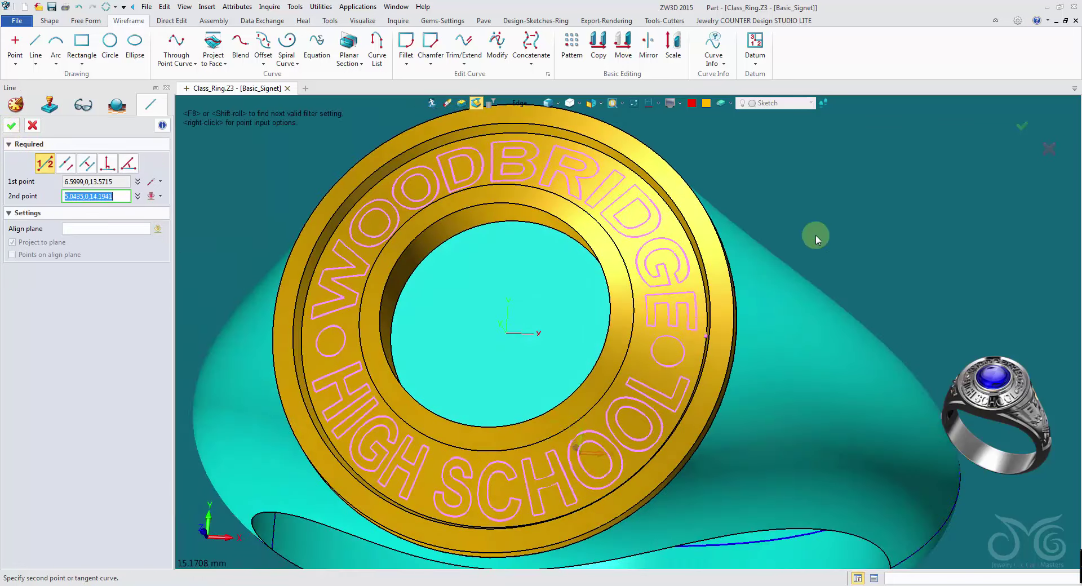
- Place the line's second point at 0 percent along the inner circular edge of the lettering face and complete the line
{"action": "right_click", "coordinate": [795, 202]}
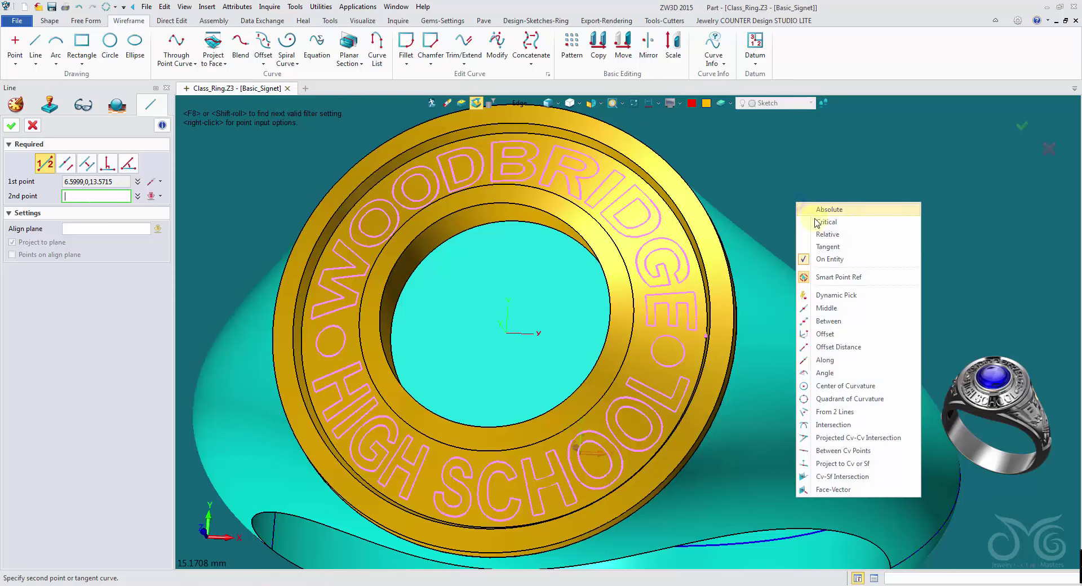
{"action": "left_click", "coordinate": [851, 357]}
{"action": "middle_click_drag", "start_coordinate": [724, 347], "coordinate": [623, 321]}
{"action": "left_click", "coordinate": [627, 320]}
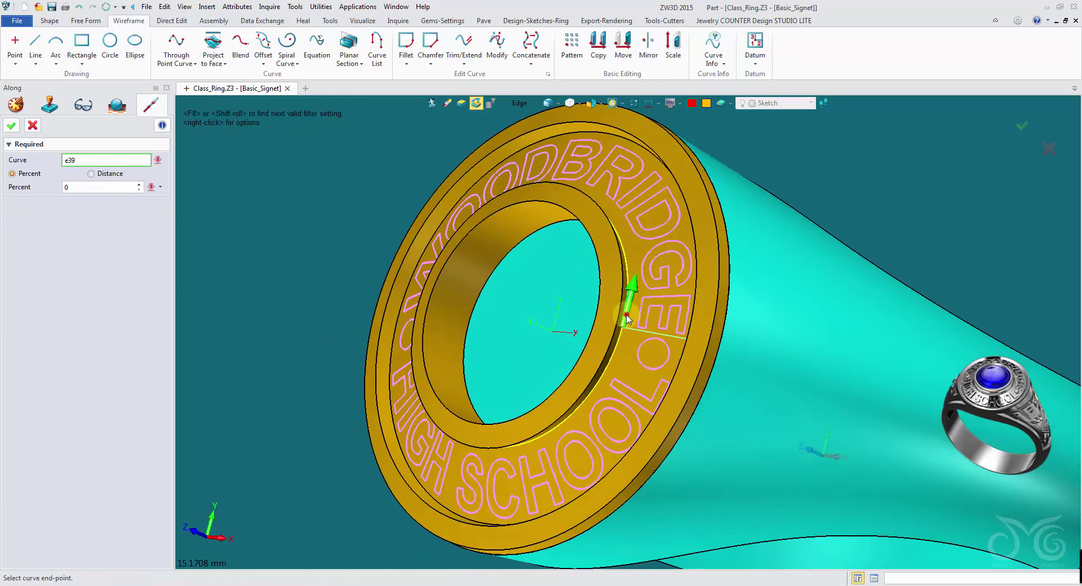
{"action": "left_click", "coordinate": [11, 125]}
{"action": "left_click", "coordinate": [11, 126]}
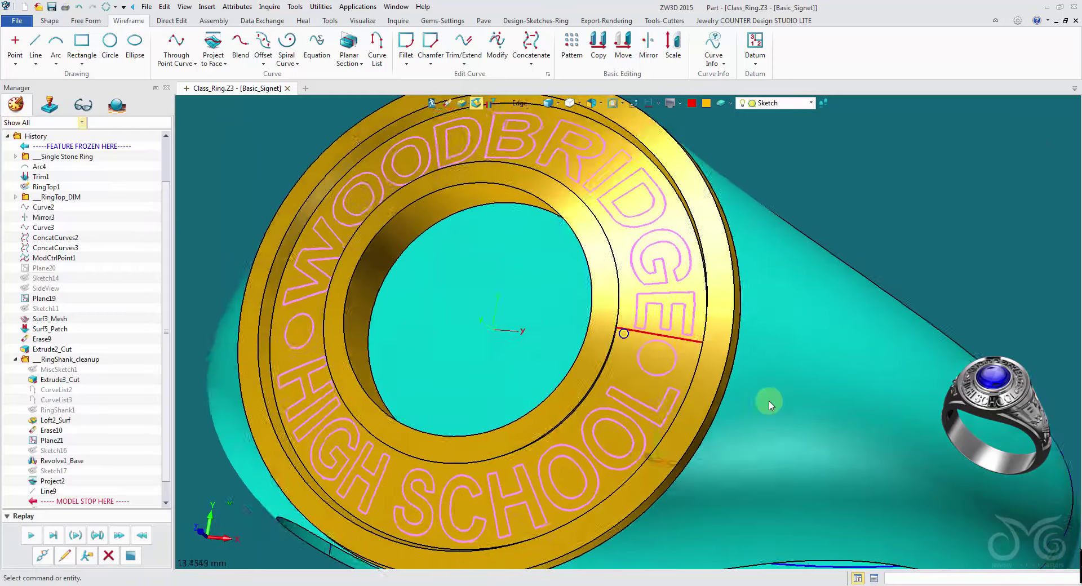
- Start a rotational Move and select the ring top shape together with the red reference line
{"action": "scroll", "coordinate": [625, 353], "scroll_direction": "up", "scroll_amount": 5}
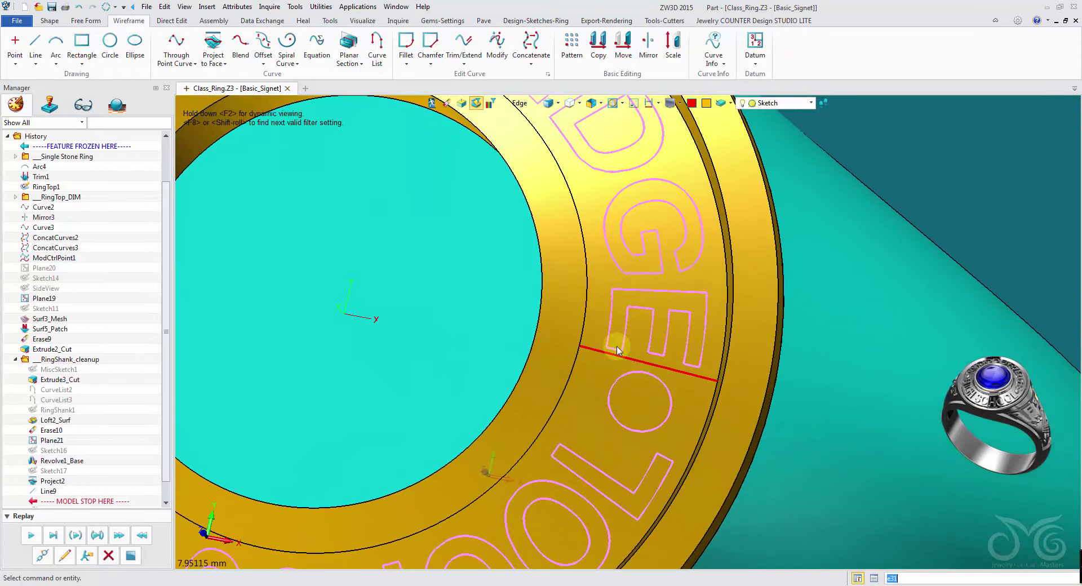
{"action": "scroll", "coordinate": [619, 360], "scroll_direction": "down", "scroll_amount": 5}
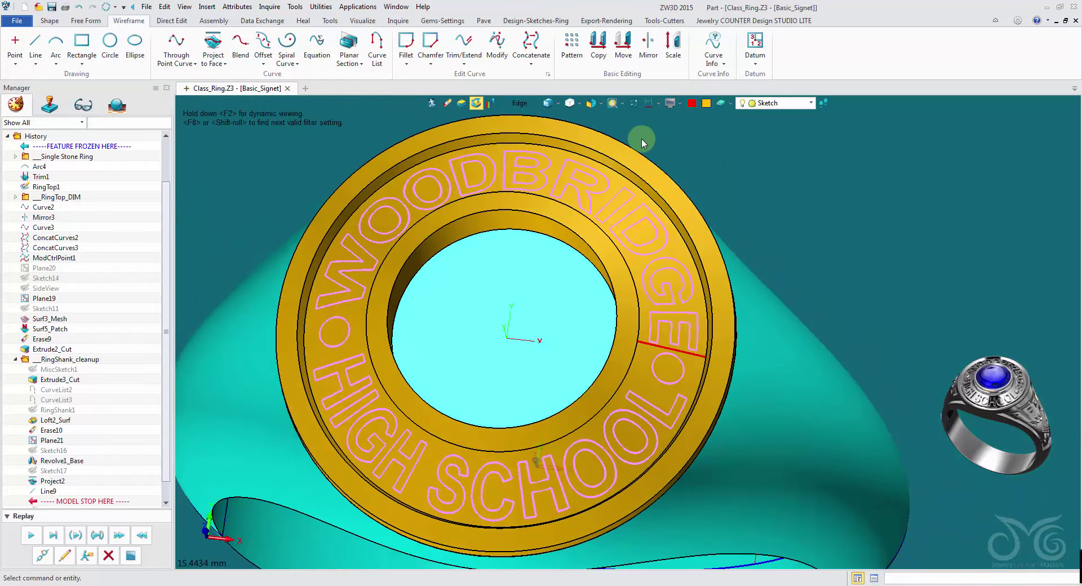
{"action": "left_click", "coordinate": [623, 44]}
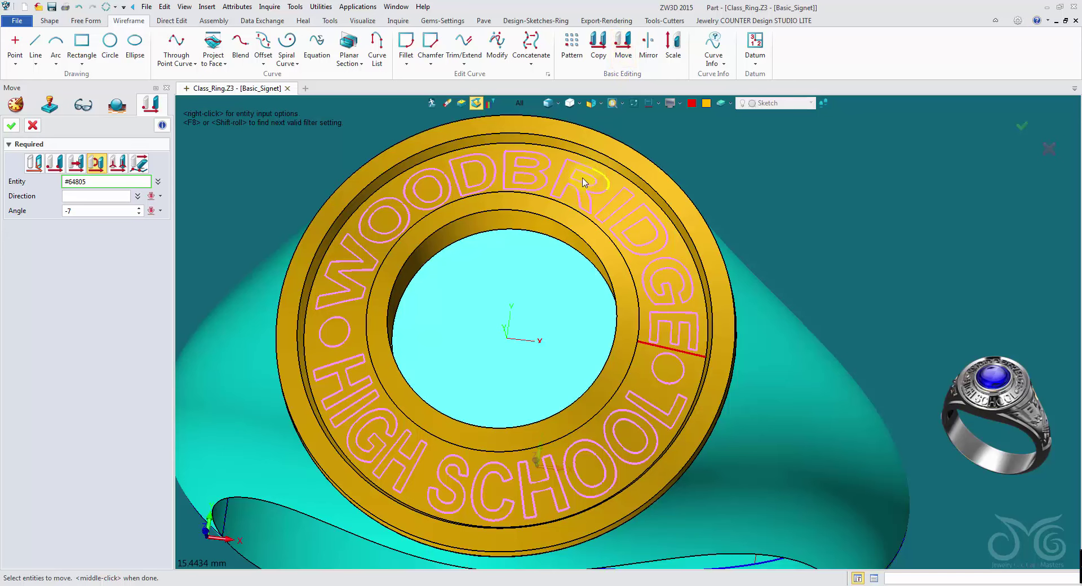
{"action": "left_click", "coordinate": [519, 103]}
{"action": "left_click", "coordinate": [547, 147]}
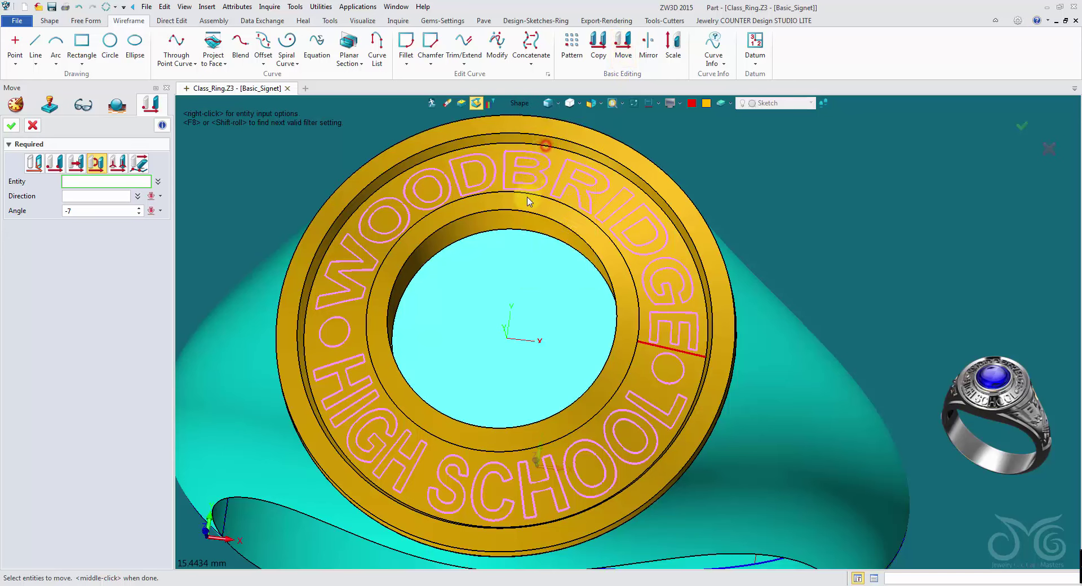
{"action": "left_click", "coordinate": [524, 217]}
{"action": "left_click", "coordinate": [519, 104]}
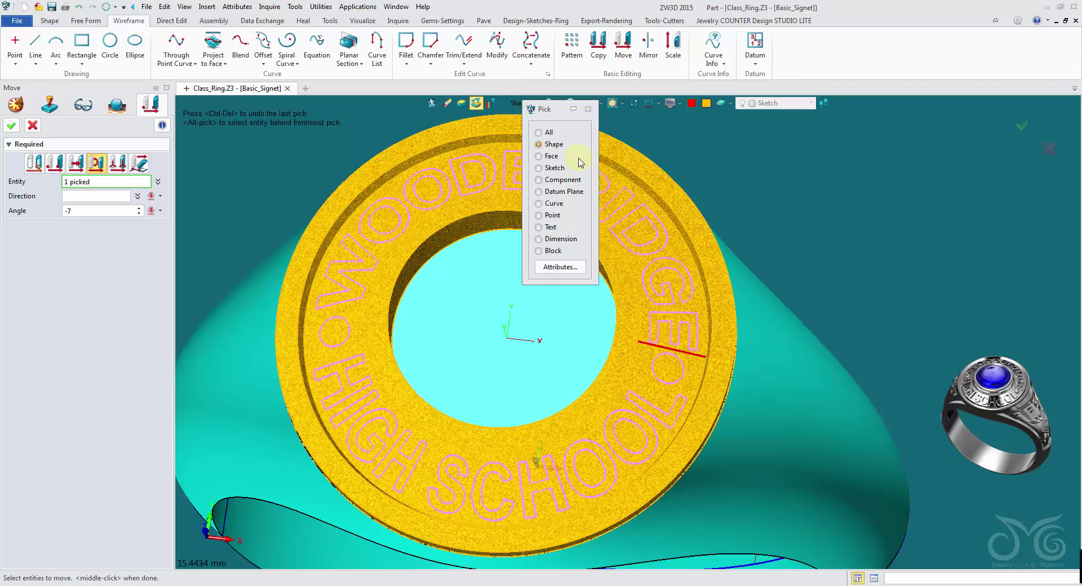
{"action": "left_click", "coordinate": [553, 204]}
{"action": "left_click", "coordinate": [649, 347]}
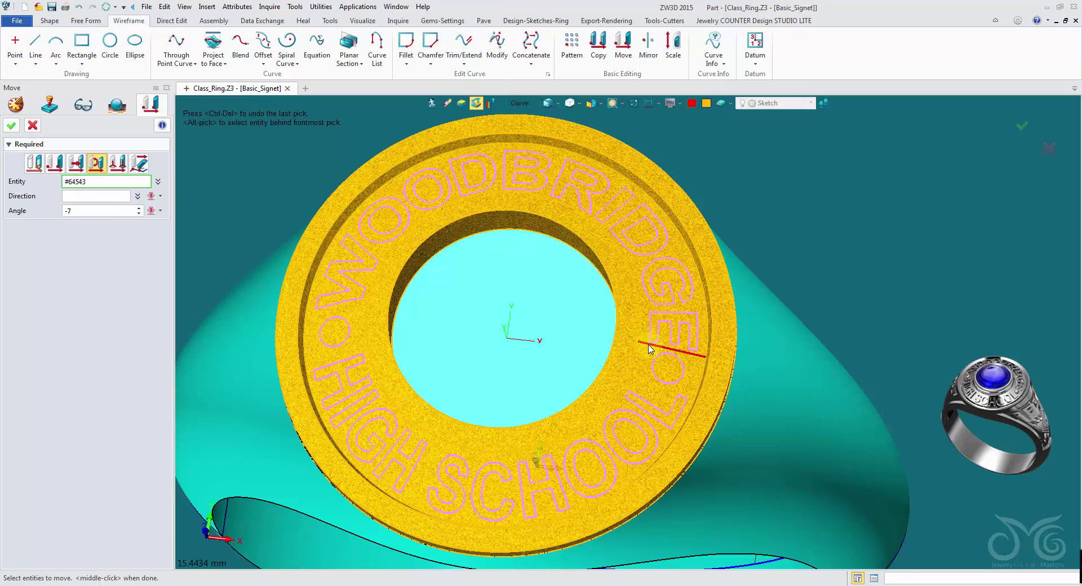
{"action": "left_click", "coordinate": [648, 348]}
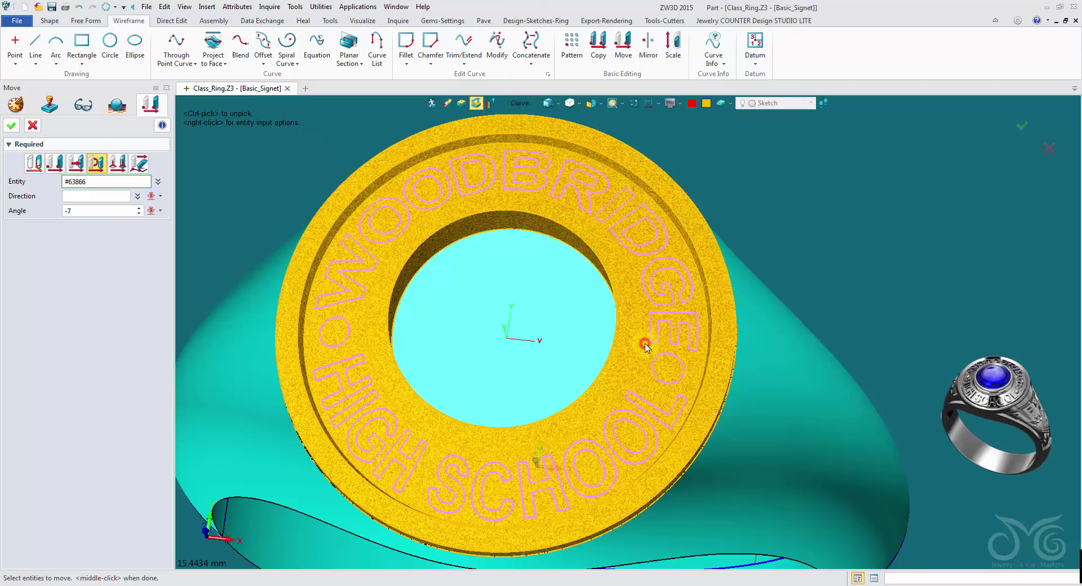
- Rotate the ring top and reference line 15 degrees about the Z axis, bringing the line between the letters G and E
{"action": "left_click", "coordinate": [72, 196]}
{"action": "left_click", "coordinate": [161, 197]}
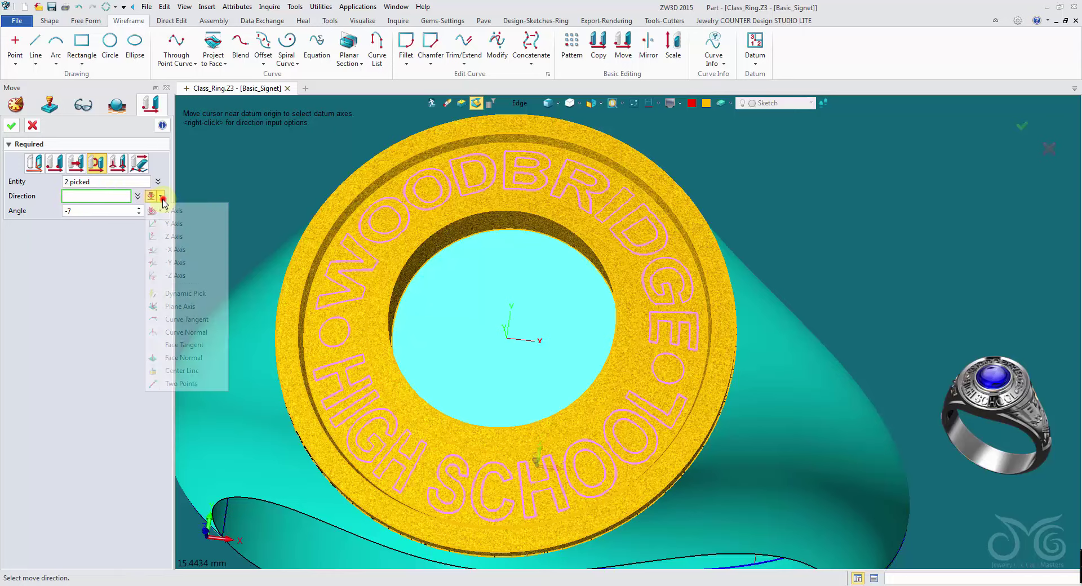
{"action": "left_click", "coordinate": [175, 234]}
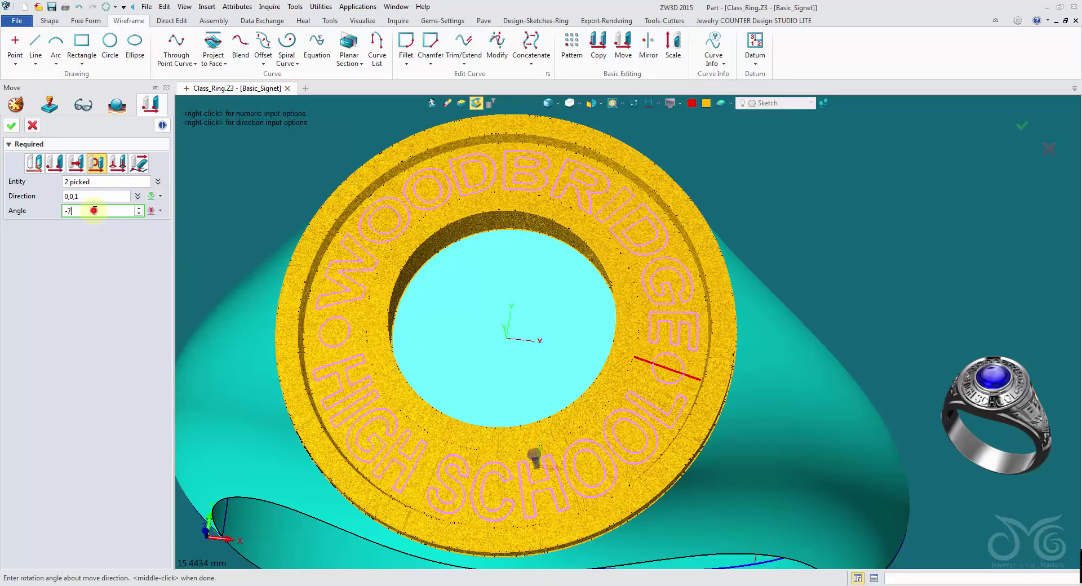
{"action": "type", "text": "-7"}
{"action": "key", "text": "BackSpace"}
{"action": "key", "text": "BackSpace"}
{"action": "scroll", "coordinate": [621, 316], "scroll_direction": "up", "scroll_amount": 3}
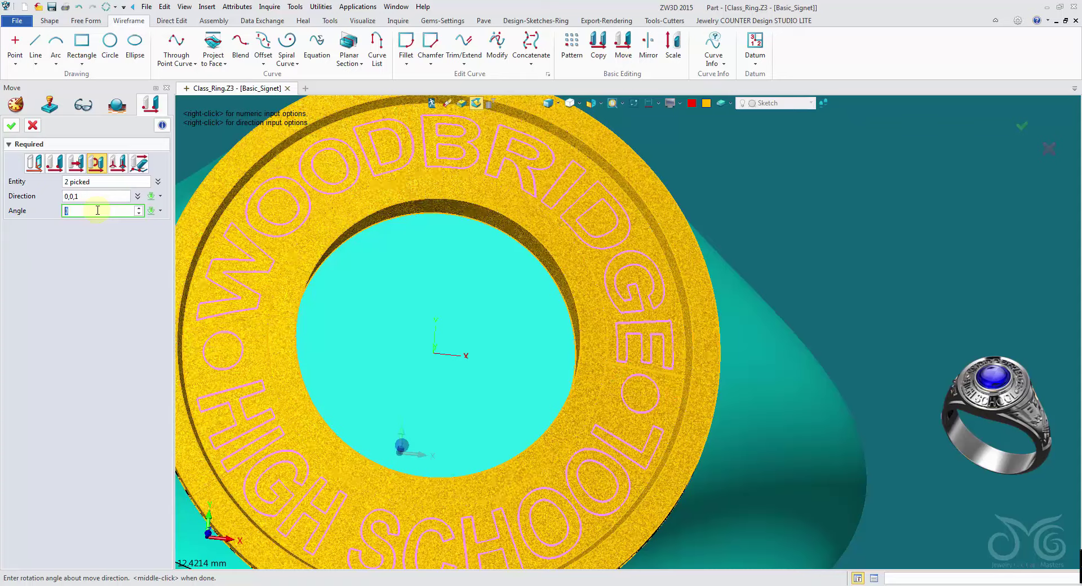
{"action": "type", "text": "7"}
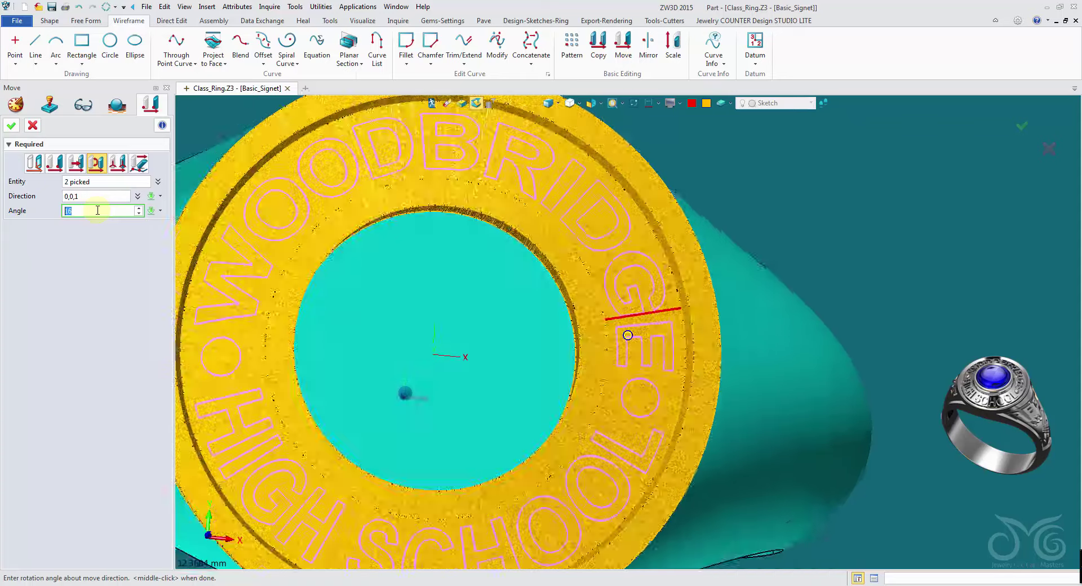
{"action": "scroll", "coordinate": [98, 211], "scroll_direction": "down", "scroll_amount": 1}
{"action": "scroll", "coordinate": [98, 210], "scroll_direction": "up", "scroll_amount": 20}
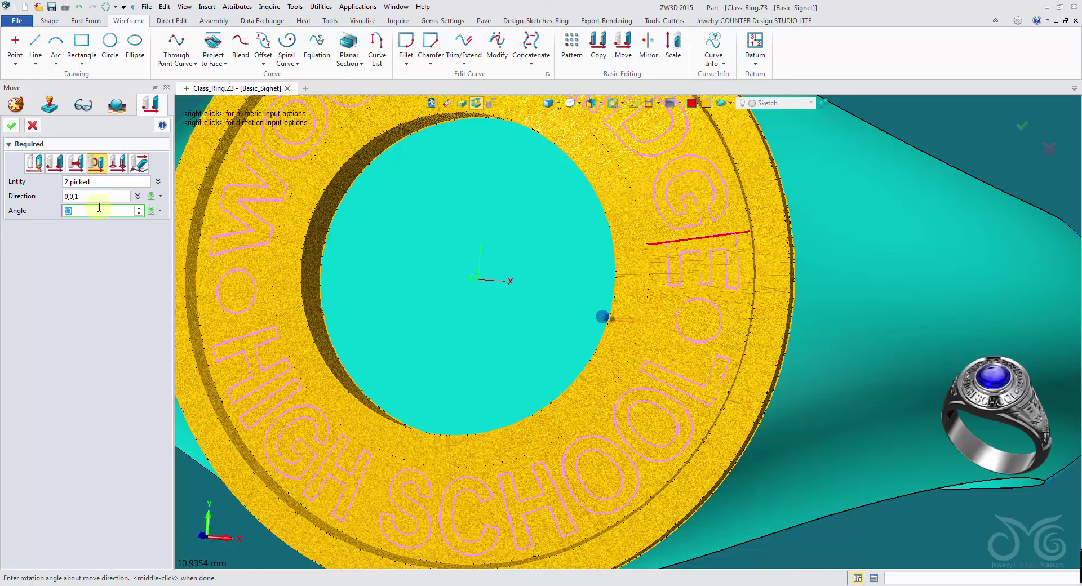
{"action": "scroll", "coordinate": [628, 358], "scroll_direction": "up", "scroll_amount": 3}
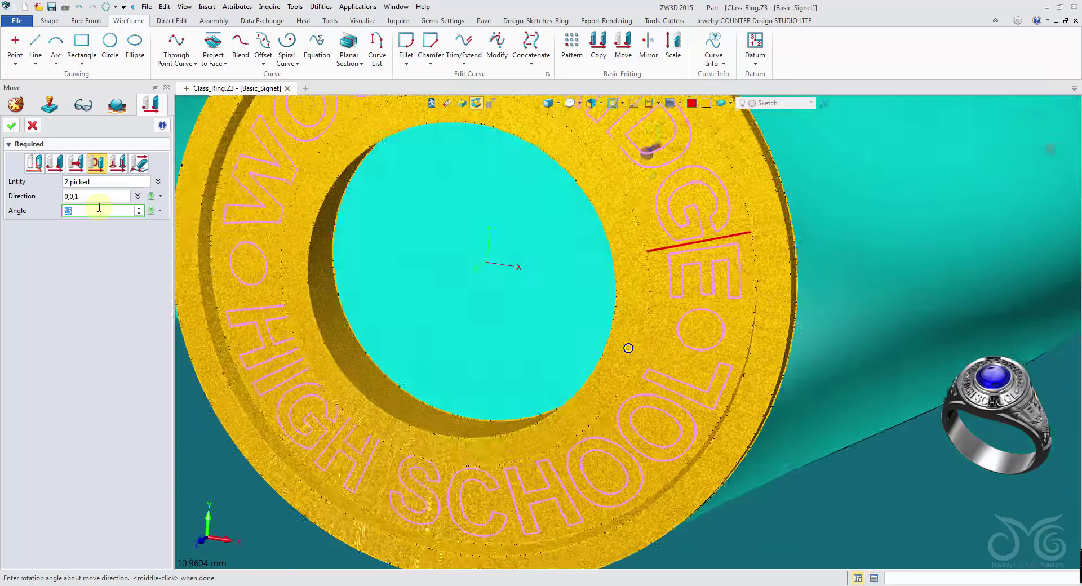
{"action": "left_click", "coordinate": [14, 129]}
- Replay the lettering inlay on the rotated ring top and check the letters around the reference line
{"action": "right_click_drag", "start_coordinate": [313, 197], "coordinate": [162, 332]}
{"action": "scroll", "coordinate": [375, 259], "scroll_direction": "down", "scroll_amount": 3}
{"action": "scroll", "coordinate": [162, 331], "scroll_direction": "down", "scroll_amount": 1}
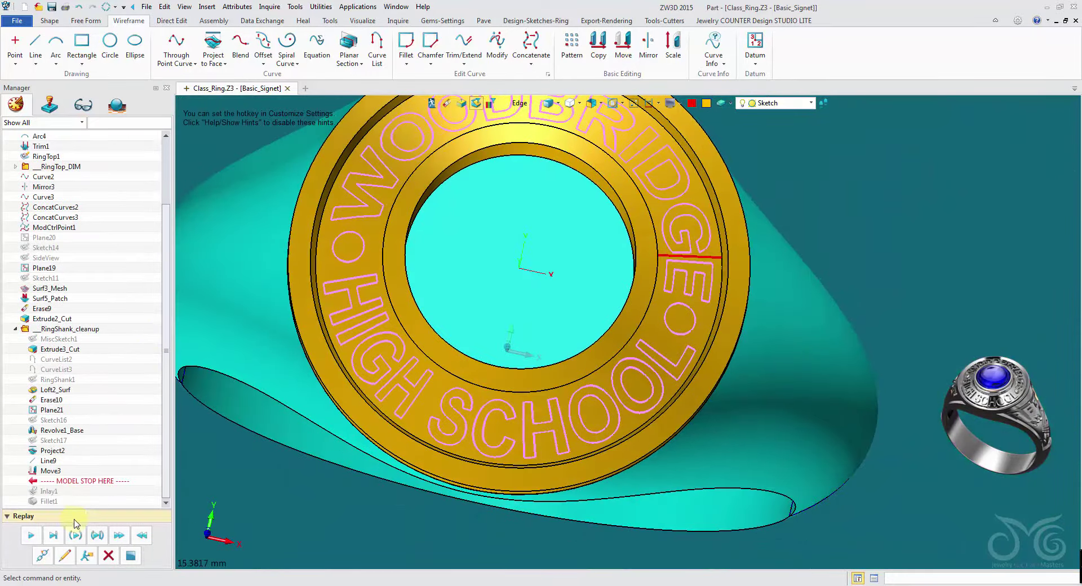
{"action": "left_click", "coordinate": [31, 535]}
{"action": "scroll", "coordinate": [733, 206], "scroll_direction": "up", "scroll_amount": 5}
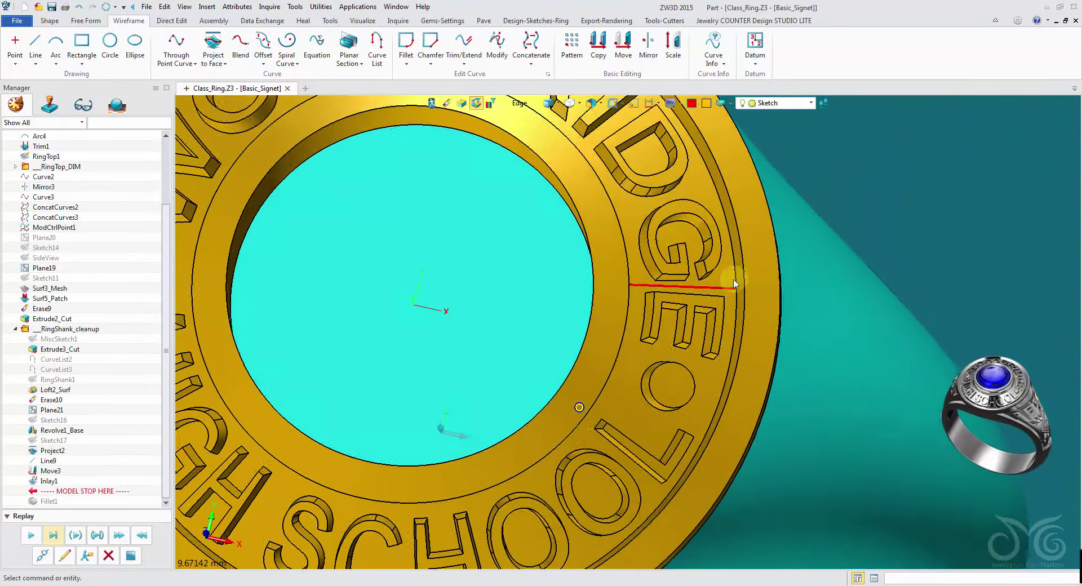
{"action": "scroll", "coordinate": [672, 302], "scroll_direction": "down", "scroll_amount": 5}
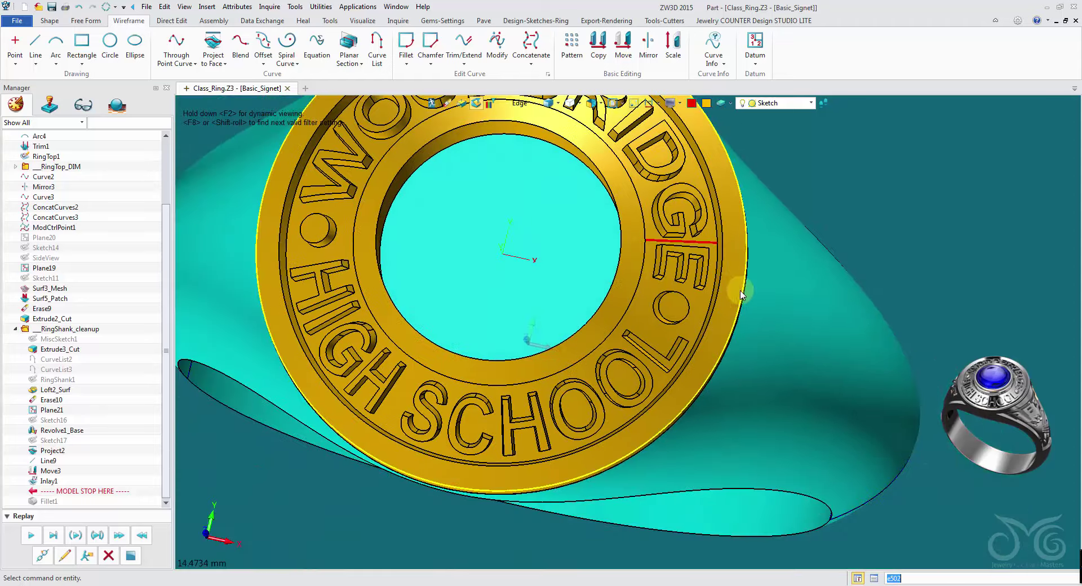
- Replay the fillet and replace its picked edges with the top edges of the two round dots between the words
{"action": "left_click", "coordinate": [40, 555]}
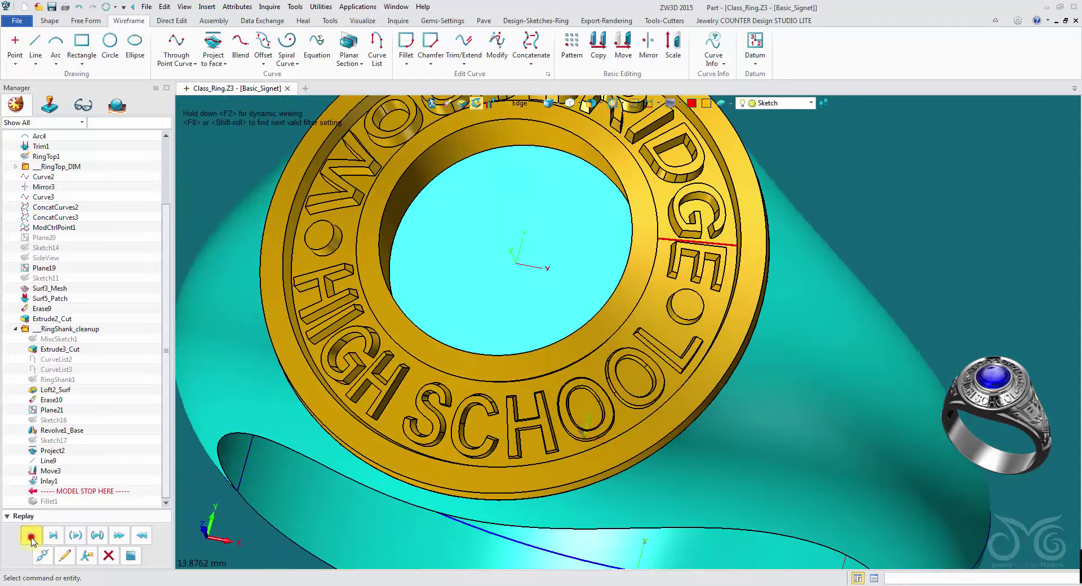
{"action": "left_click", "coordinate": [31, 537]}
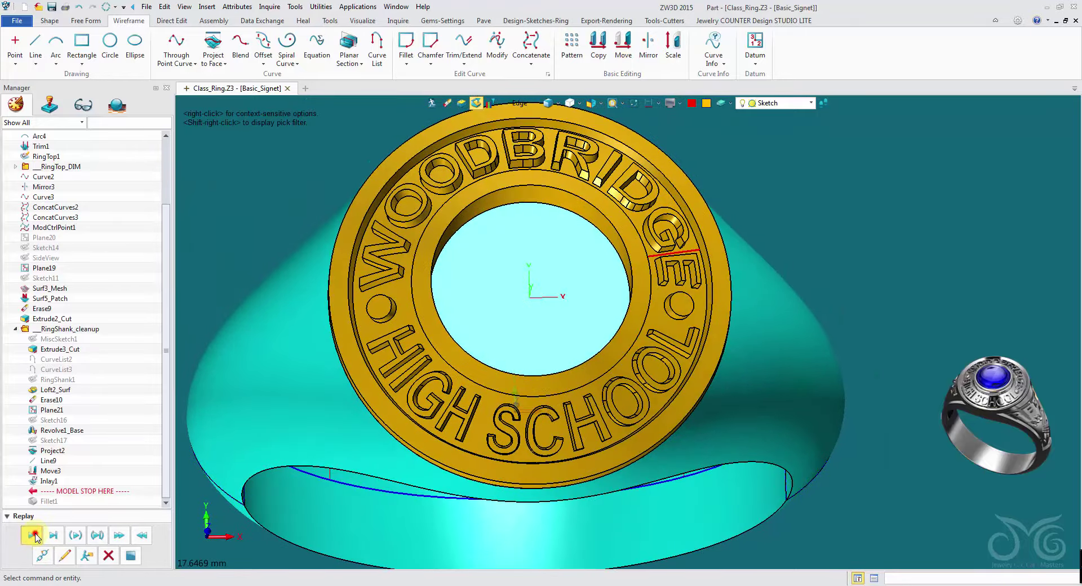
{"action": "left_click", "coordinate": [56, 555]}
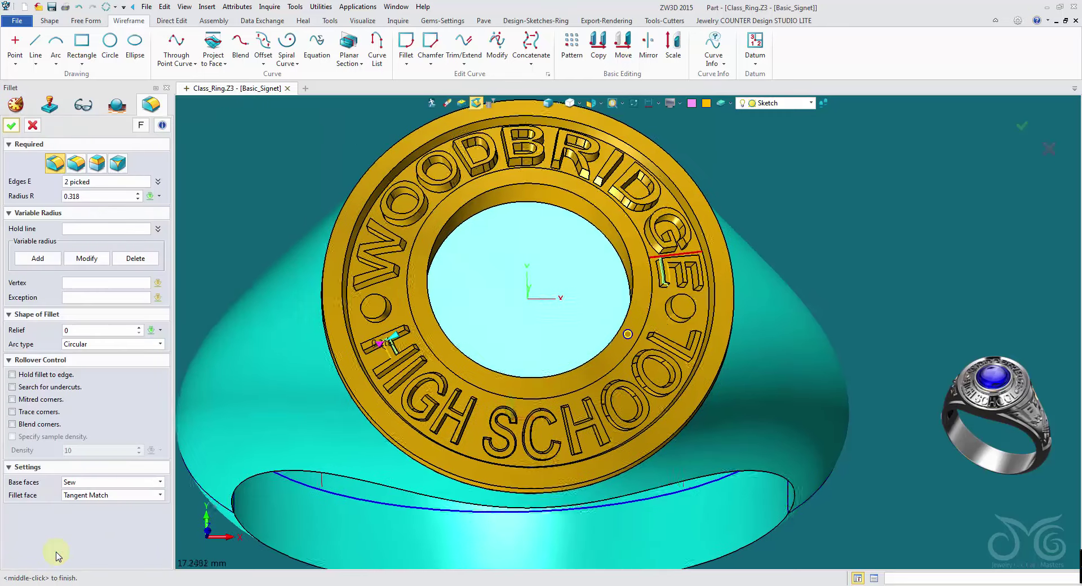
{"action": "left_click", "coordinate": [158, 182]}
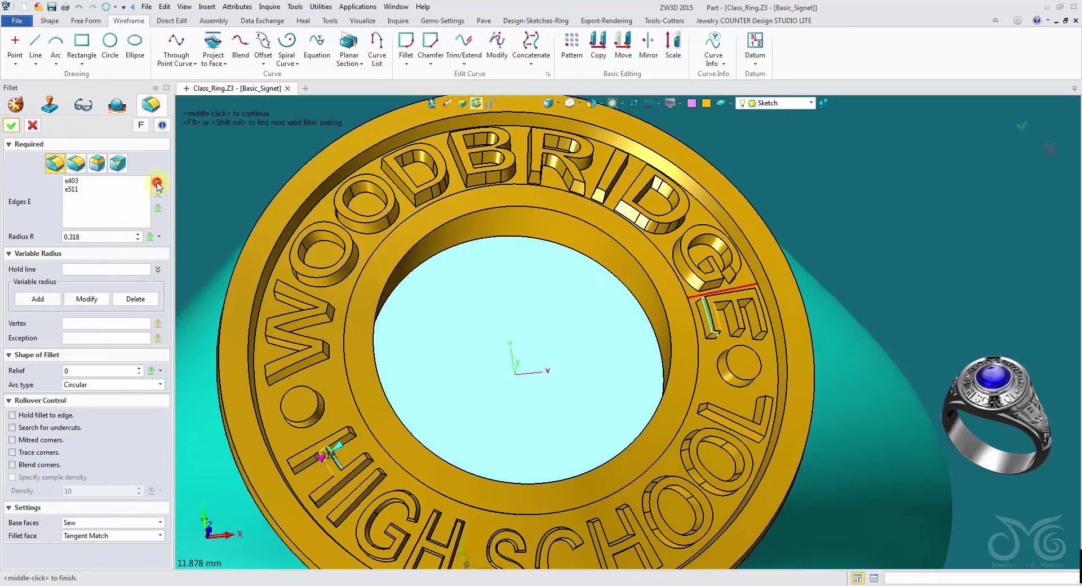
{"action": "left_click", "coordinate": [158, 213]}
{"action": "left_click", "coordinate": [181, 307]}
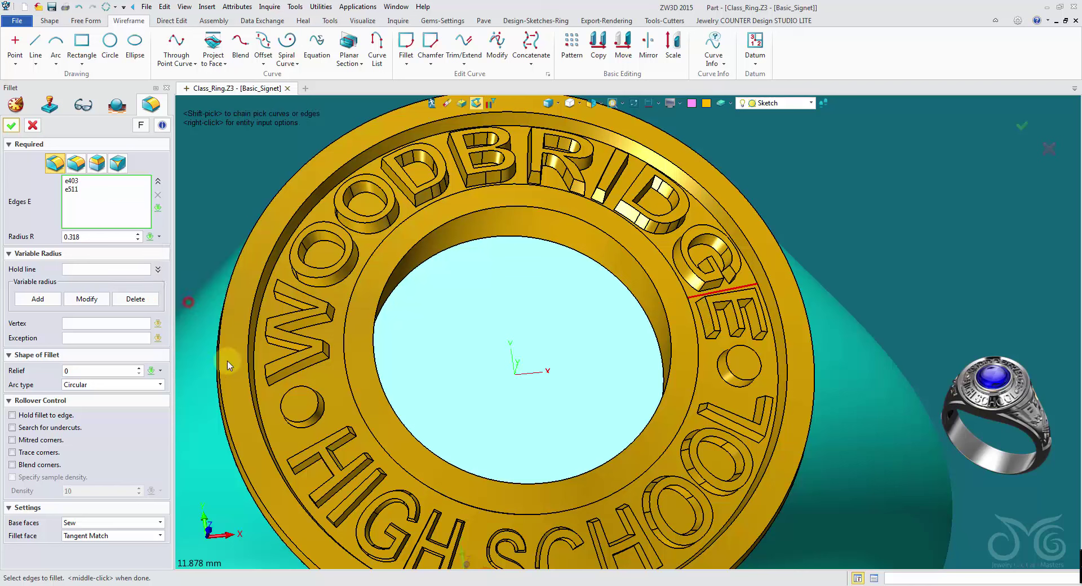
{"action": "left_click", "coordinate": [317, 417]}
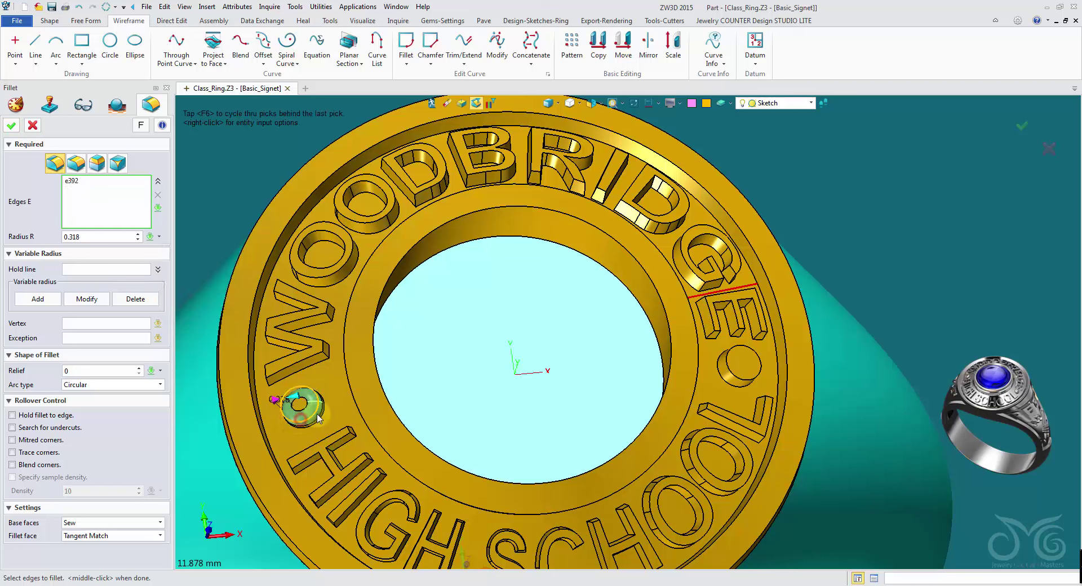
{"action": "left_click", "coordinate": [731, 373]}
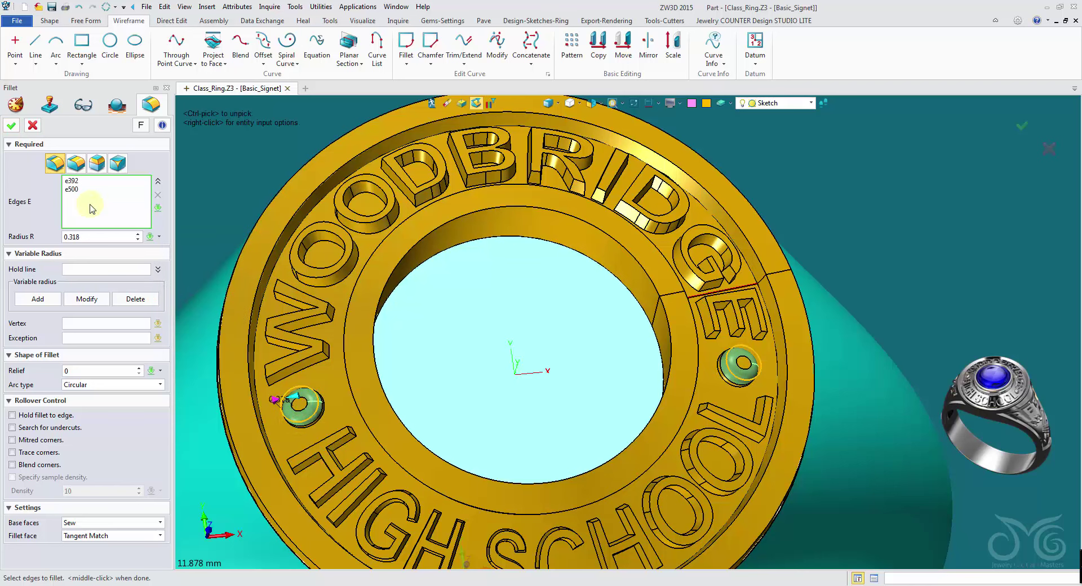
{"action": "left_click", "coordinate": [14, 128]}
{"action": "key", "text": "ctrl+Up"}
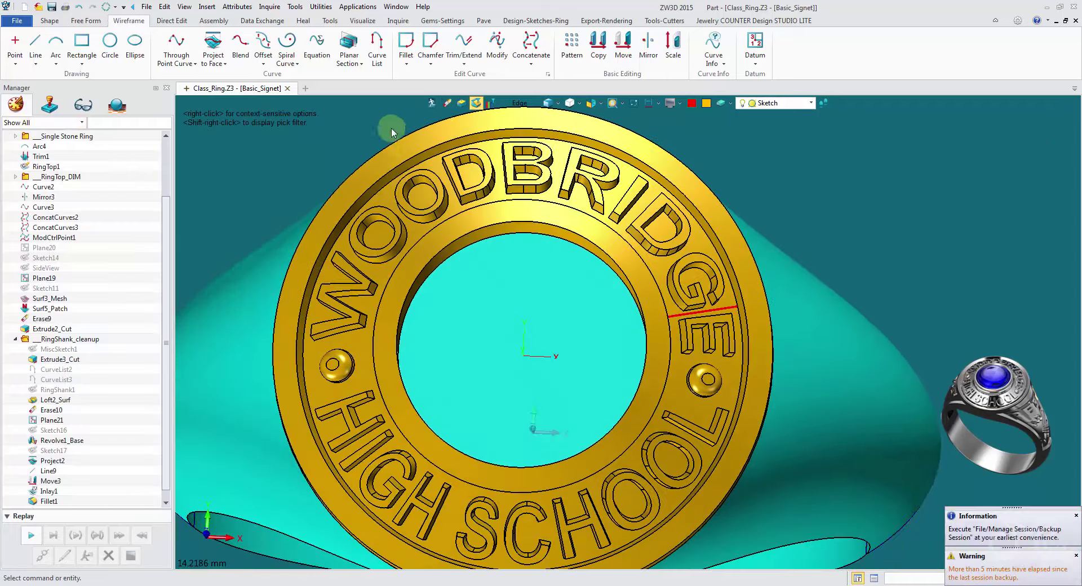
- Delete the red reference line between G and E and save the part
{"action": "left_click", "coordinate": [521, 103]}
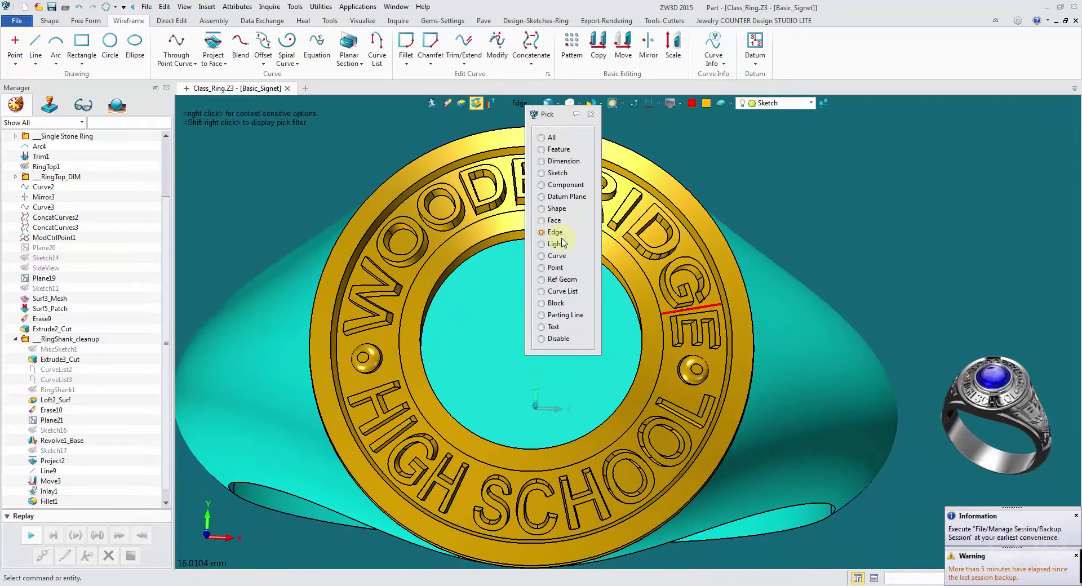
{"action": "left_click", "coordinate": [554, 257]}
{"action": "left_click", "coordinate": [712, 307]}
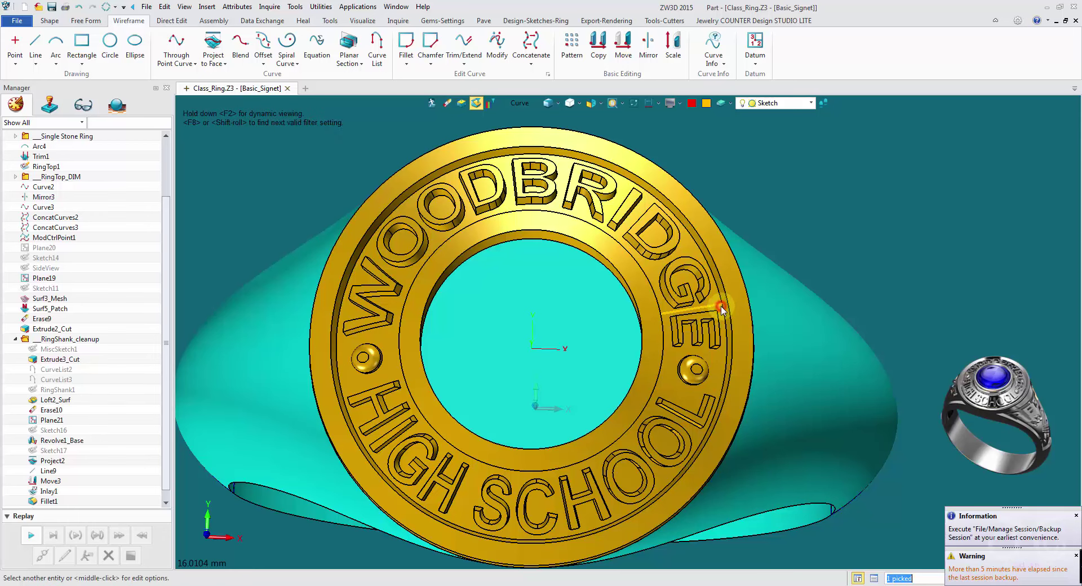
{"action": "left_click", "coordinate": [447, 104]}
{"action": "scroll", "coordinate": [665, 265], "scroll_direction": "down", "scroll_amount": 3}
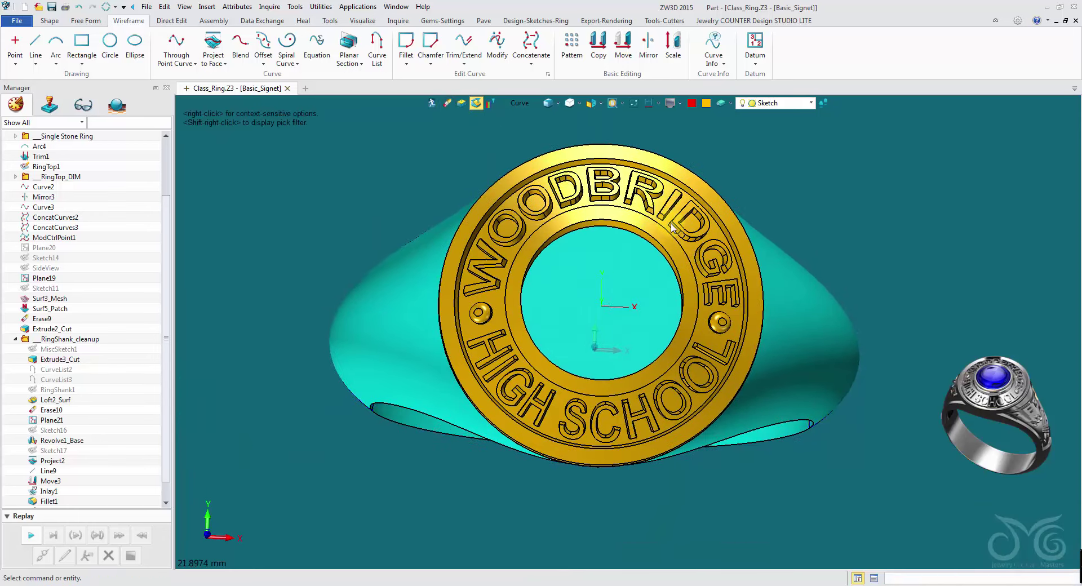
{"action": "left_click", "coordinate": [53, 9]}
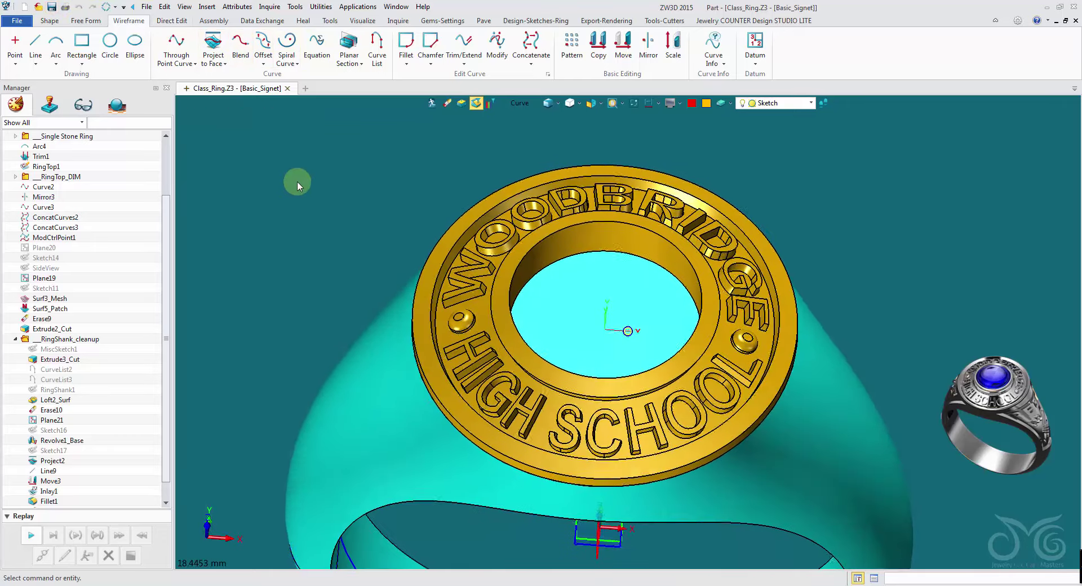
- Measure the distance straight across the round center opening of the ring top
{"action": "right_click_drag", "start_coordinate": [419, 245], "coordinate": [379, 268]}
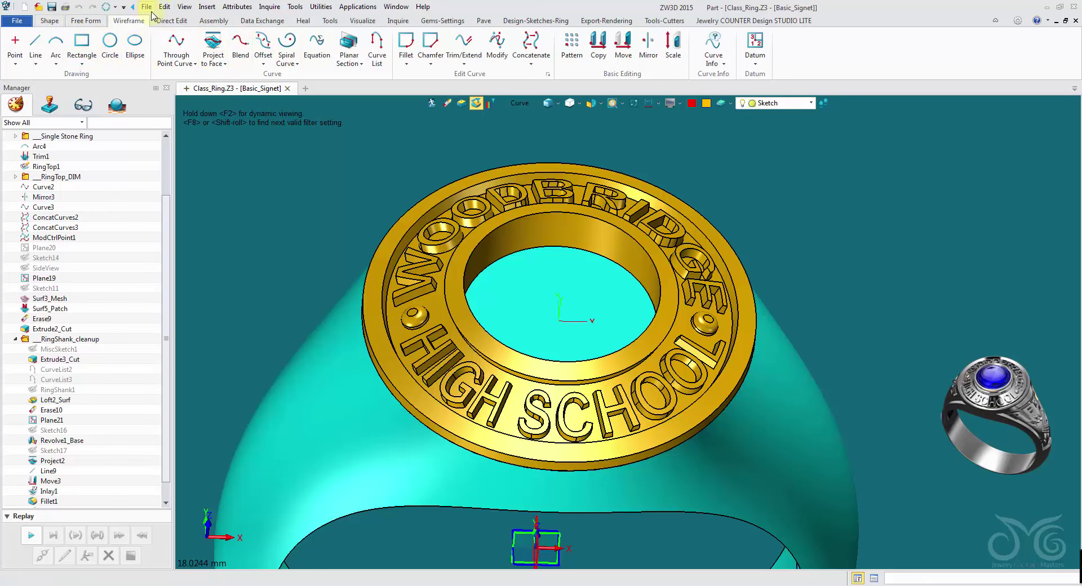
{"action": "left_click", "coordinate": [389, 21]}
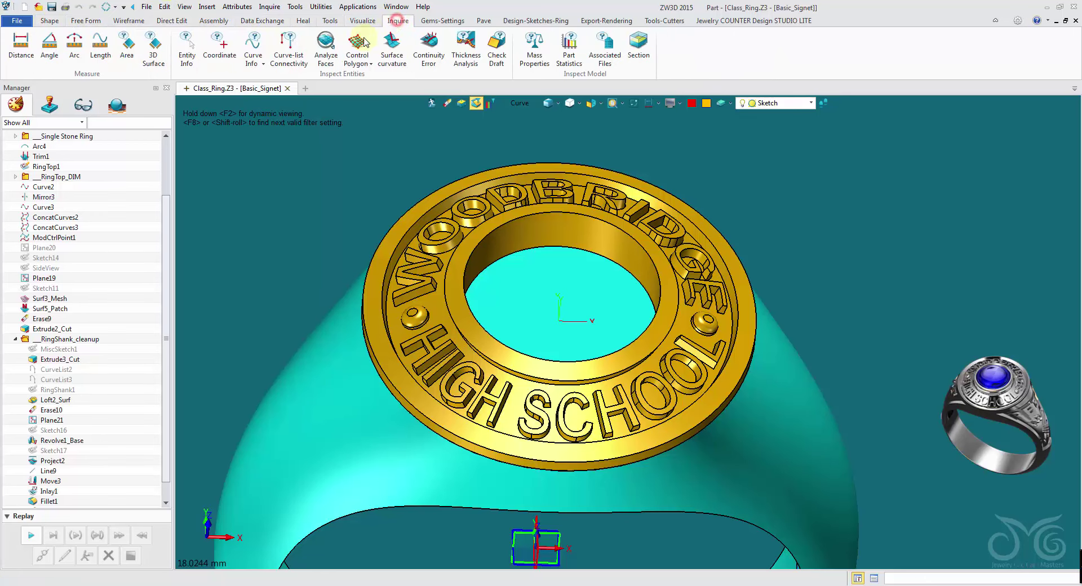
{"action": "left_click", "coordinate": [21, 46]}
{"action": "middle_click_drag", "start_coordinate": [314, 181], "coordinate": [587, 291]}
{"action": "right_click_drag", "start_coordinate": [561, 270], "coordinate": [555, 327]}
{"action": "left_click", "coordinate": [537, 276]}
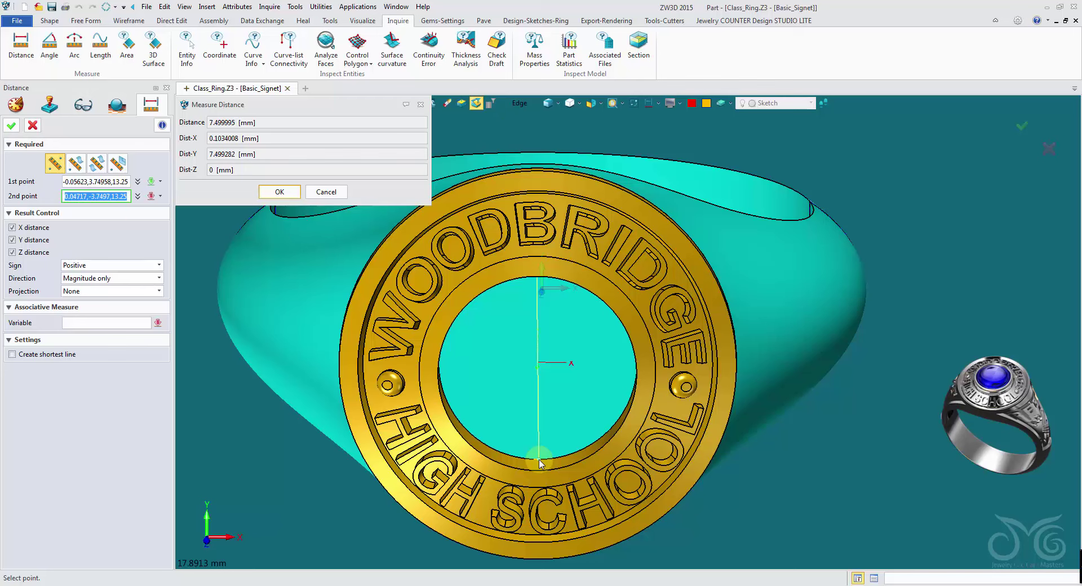
{"action": "left_click", "coordinate": [326, 191]}
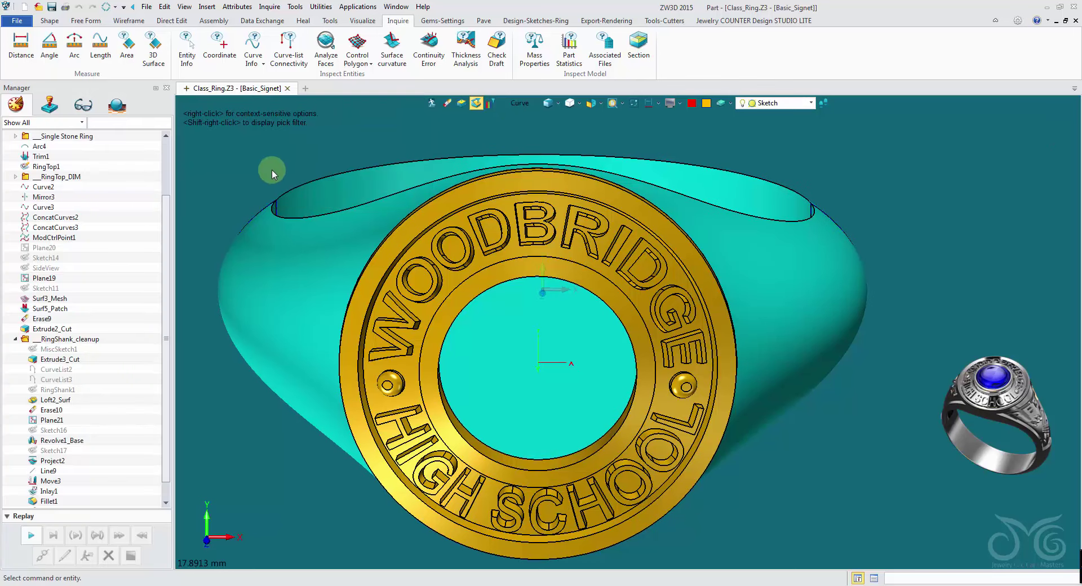
- Start placing a stone from the gemstone library as a cabochon coloured blue with RGB 0, 1, 254
{"action": "right_click_drag", "start_coordinate": [254, 175], "coordinate": [410, 181]}
{"action": "key", "text": "Down"}
{"action": "key", "text": "Down"}
{"action": "key", "text": "Down"}
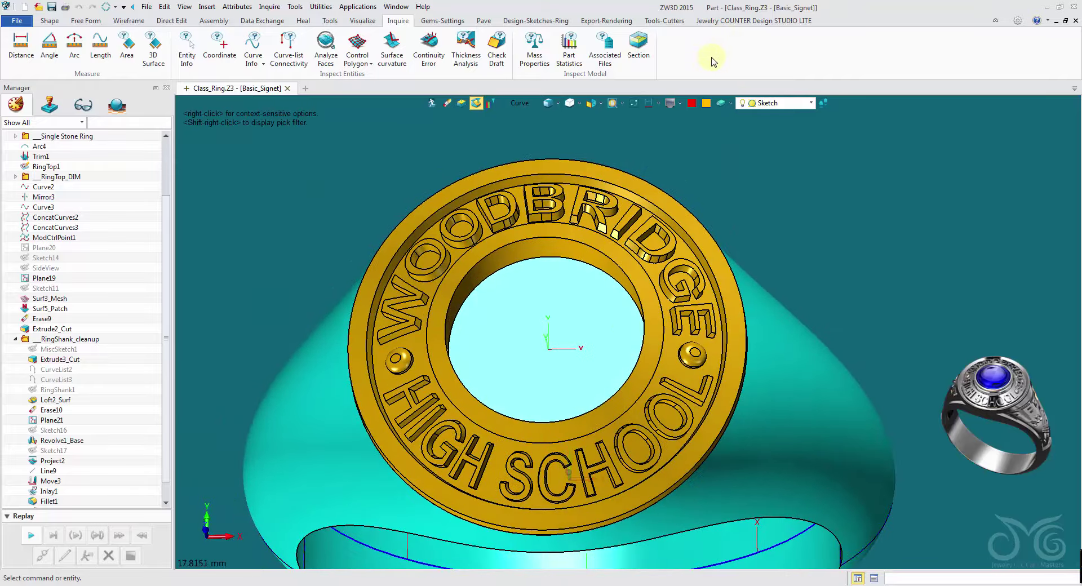
{"action": "left_click", "coordinate": [451, 20]}
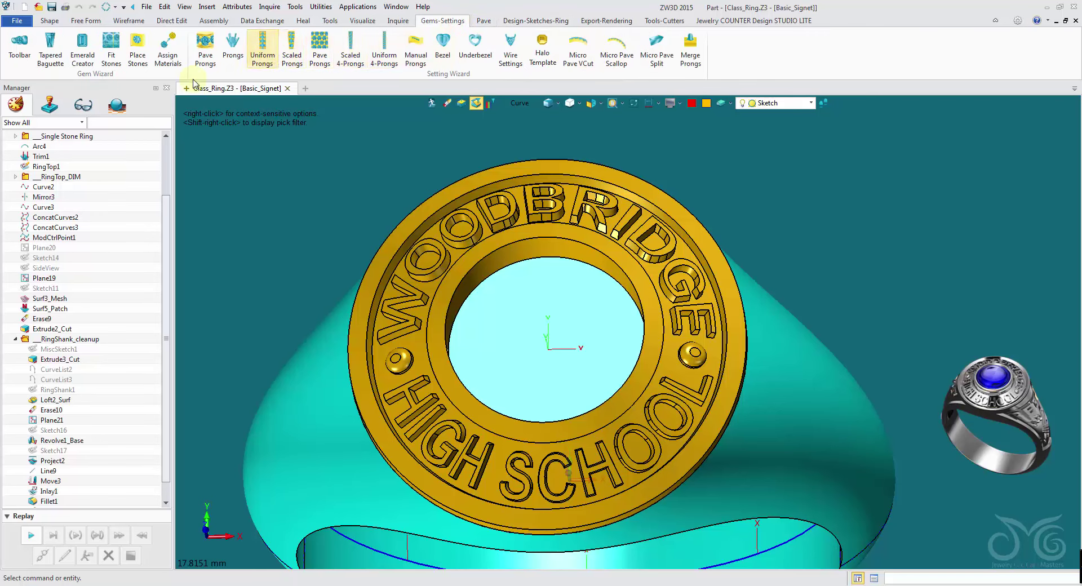
{"action": "left_click", "coordinate": [138, 59]}
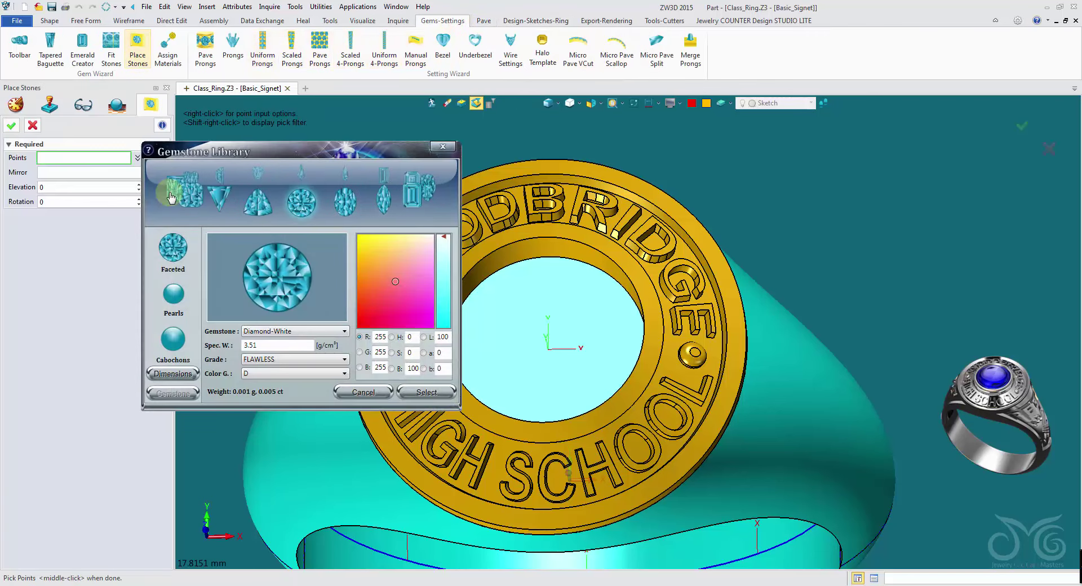
{"action": "left_click", "coordinate": [174, 350]}
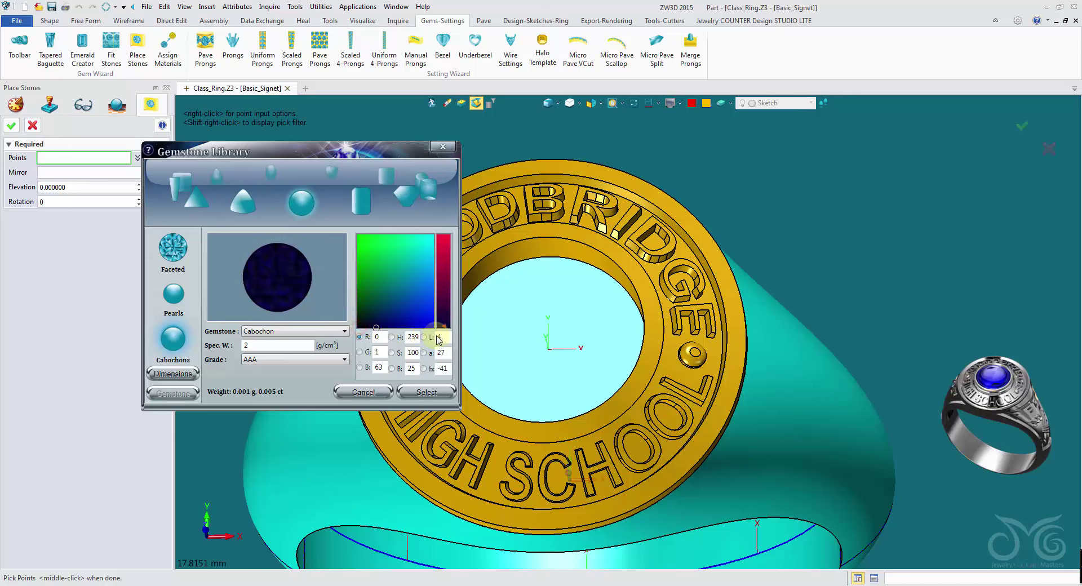
{"action": "left_click", "coordinate": [413, 327]}
{"action": "left_click_drag", "start_coordinate": [417, 329], "coordinate": [435, 335]}
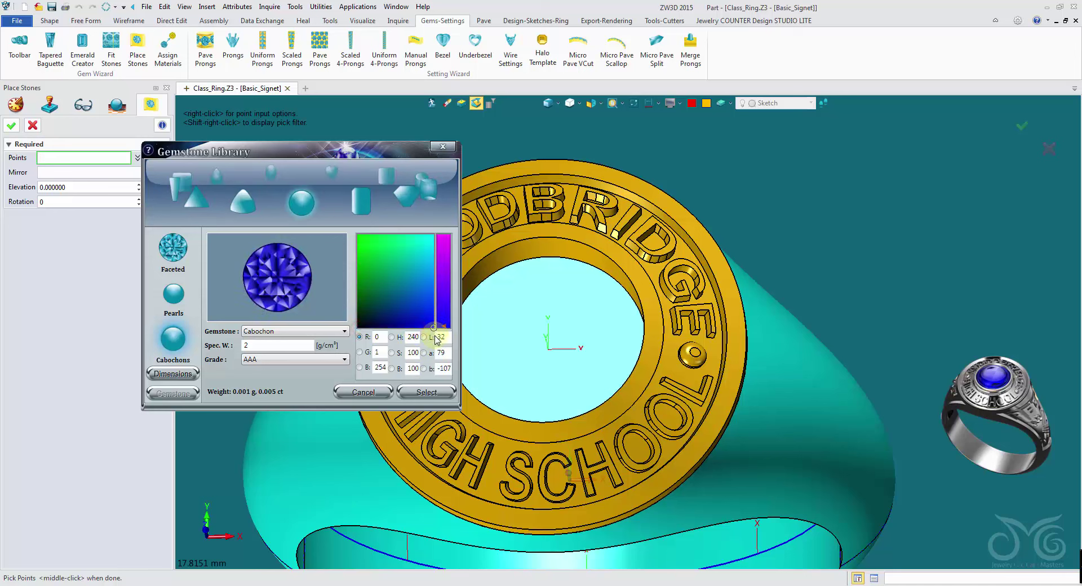
- Choose the round cabochon with gem length 6.50 and gem height 1.00, and preview it at the center of the ring top's opening
{"action": "left_click", "coordinate": [180, 374]}
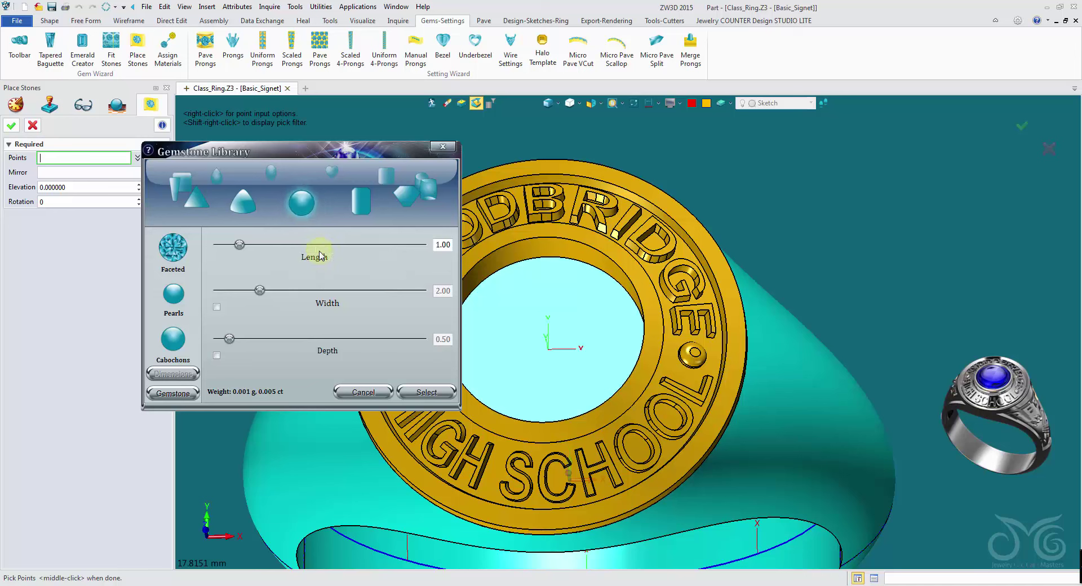
{"action": "left_click", "coordinate": [364, 201]}
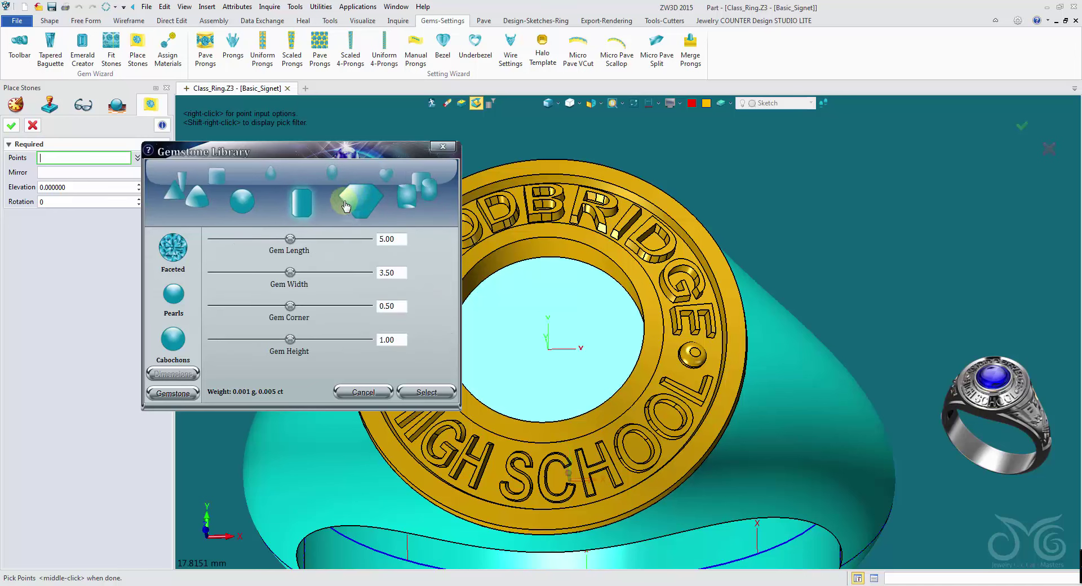
{"action": "left_click", "coordinate": [244, 210]}
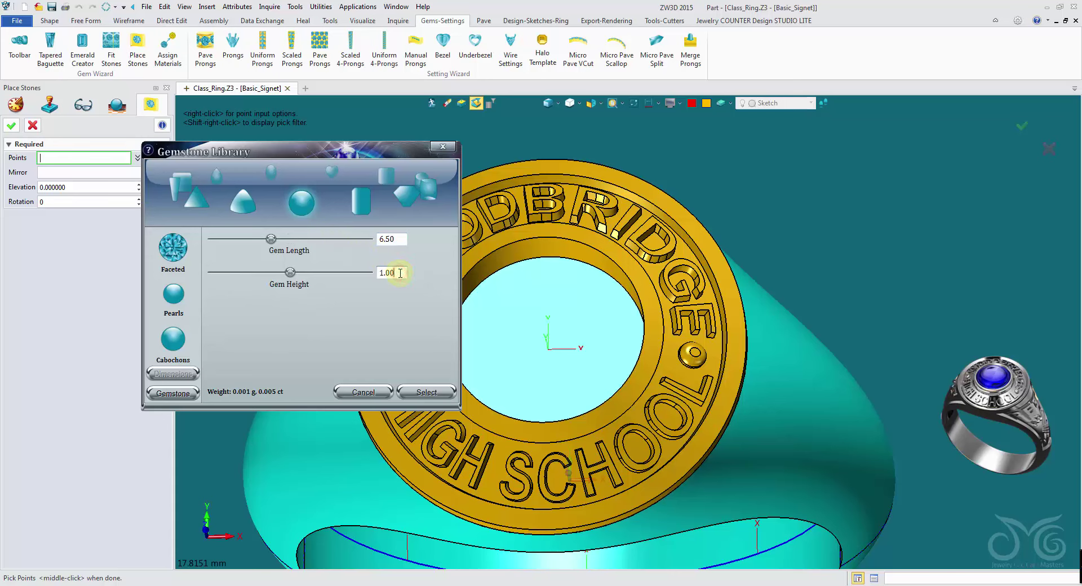
{"action": "right_click_drag", "start_coordinate": [550, 352], "coordinate": [521, 323]}
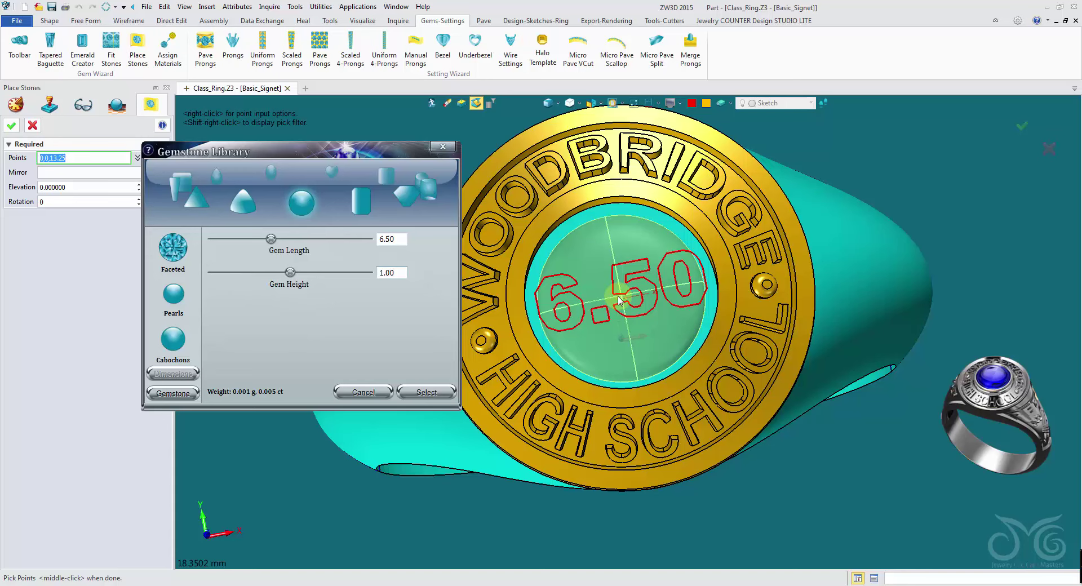
{"action": "right_click_drag", "start_coordinate": [619, 300], "coordinate": [629, 287]}
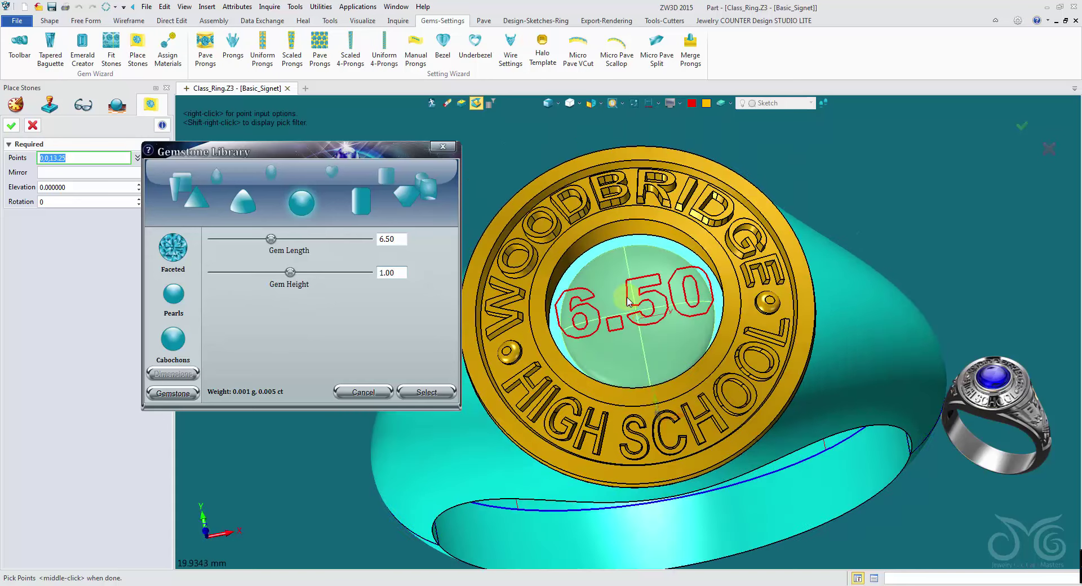
- Set the stone's elevation to 2 and check its seating over the opening's center from the front
{"action": "left_click", "coordinate": [88, 187]}
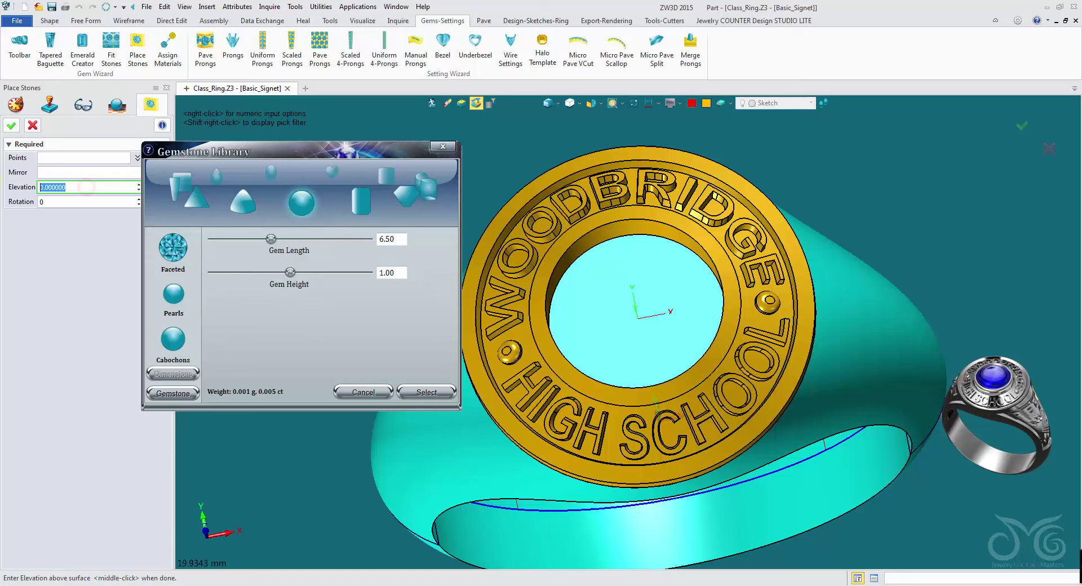
{"action": "left_click", "coordinate": [79, 159]}
{"action": "left_click", "coordinate": [611, 254]}
{"action": "right_click_drag", "start_coordinate": [610, 253], "coordinate": [633, 304]}
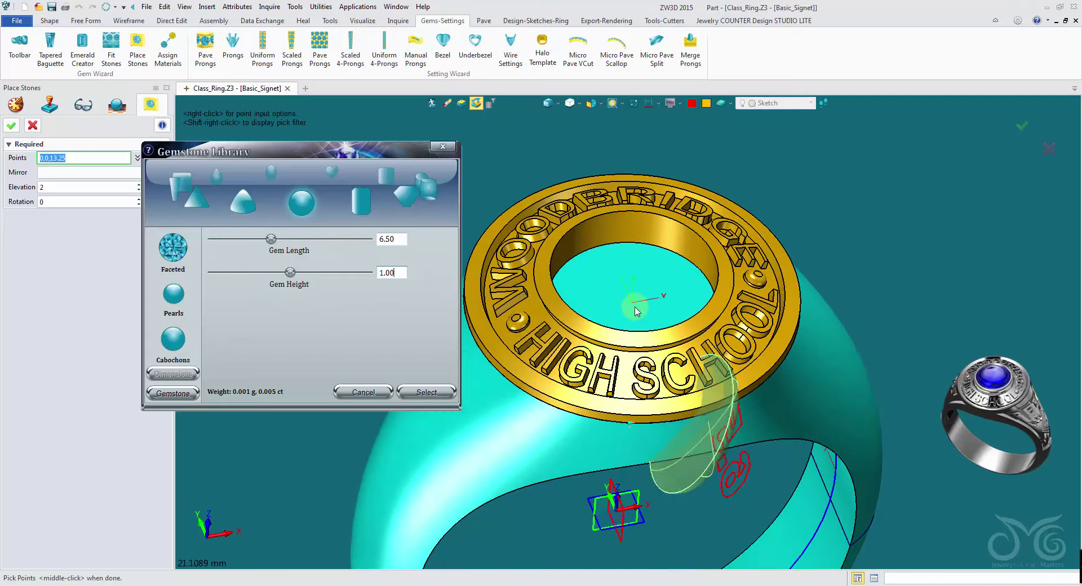
{"action": "left_click", "coordinate": [632, 303]}
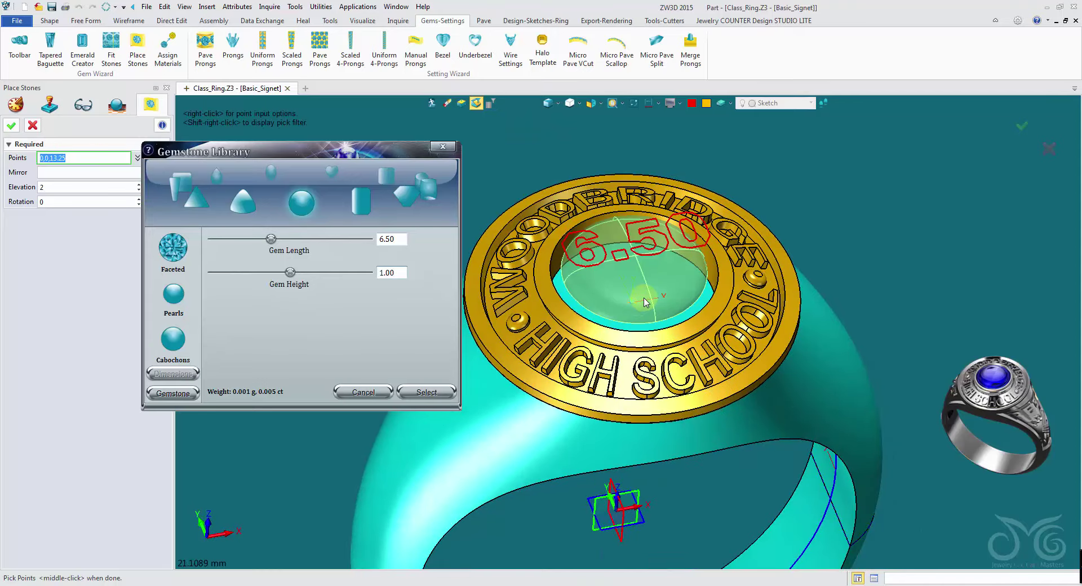
{"action": "key", "text": "ctrl+f"}
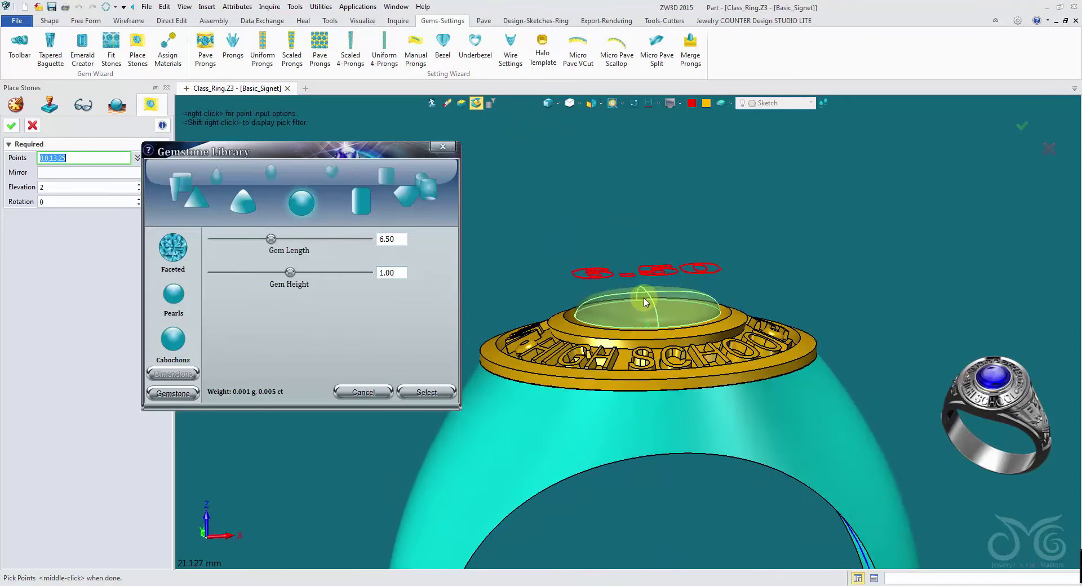
- Set the gem length to 6.75 and place the cabochon at the opening's center point 0,0,13.25
{"action": "left_click", "coordinate": [402, 239]}
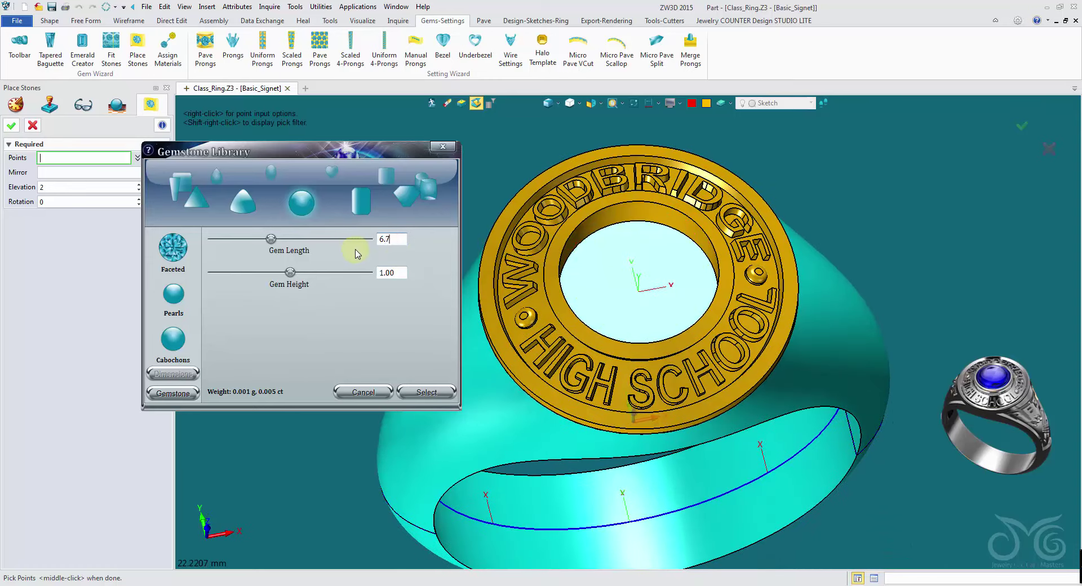
{"action": "type", "text": "5"}
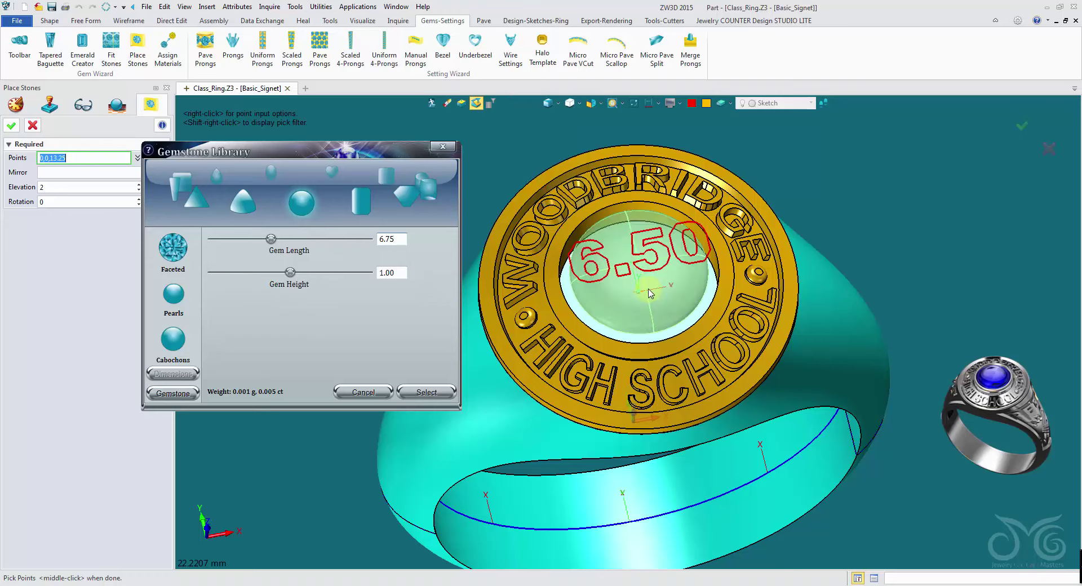
{"action": "key", "text": "ctrl+t"}
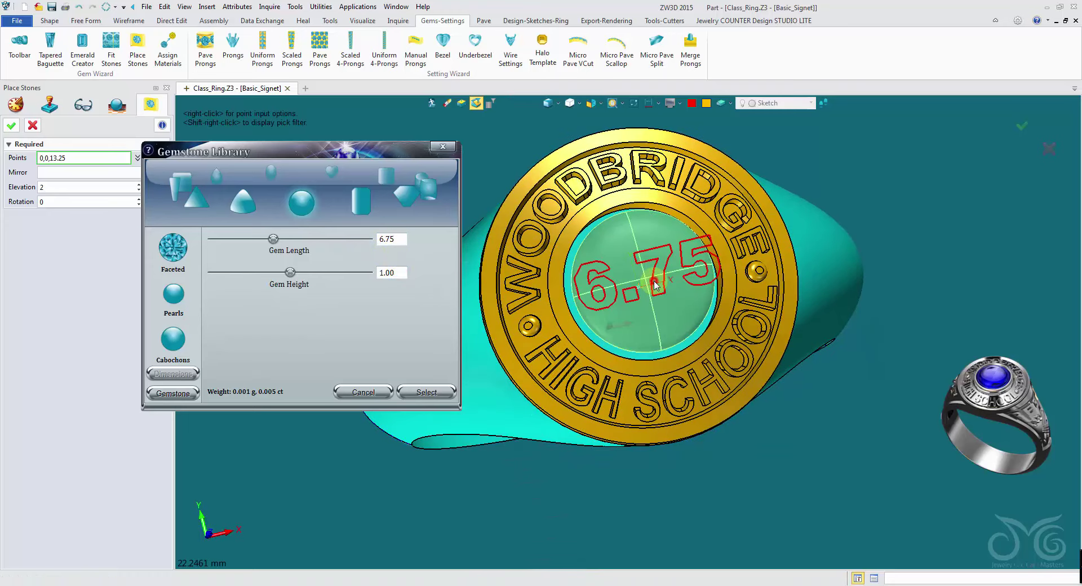
{"action": "left_click", "coordinate": [655, 281]}
{"action": "left_click", "coordinate": [12, 127]}
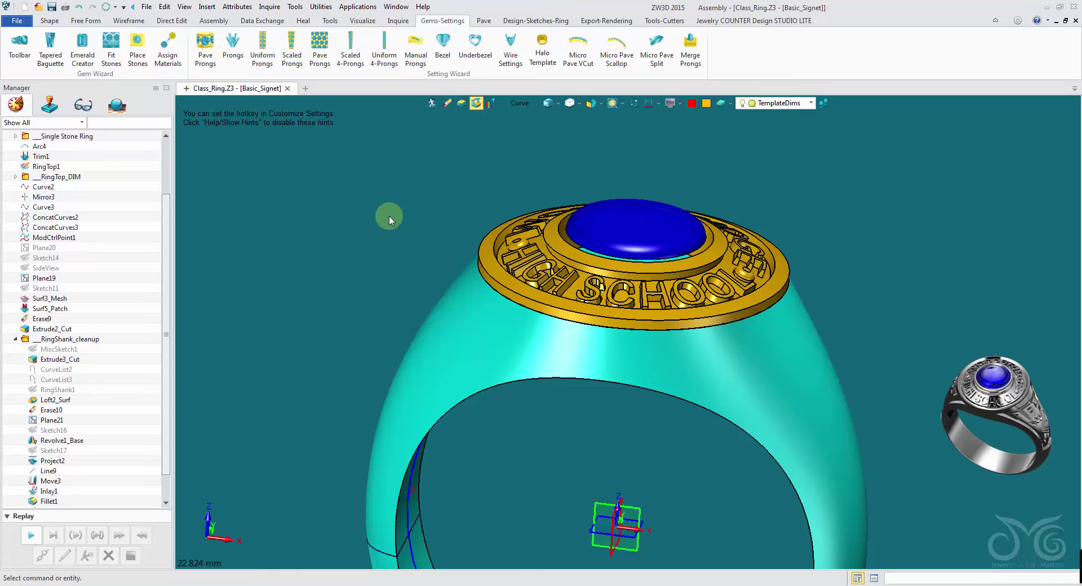
- Merge the blue cabochon component into the ring part
{"action": "right_click_drag", "start_coordinate": [389, 217], "coordinate": [345, 184]}
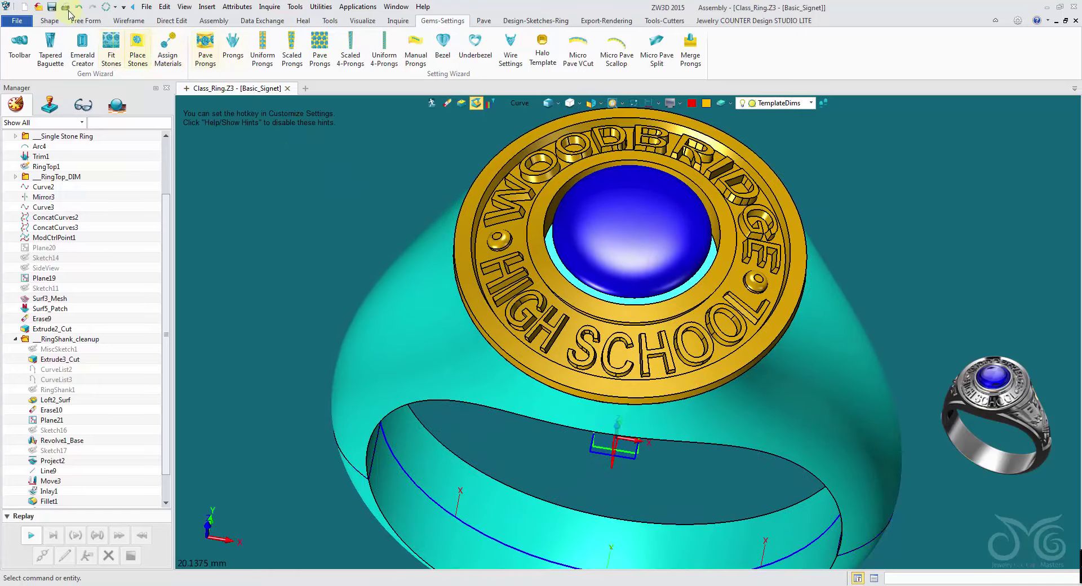
{"action": "left_click", "coordinate": [49, 21]}
{"action": "left_click", "coordinate": [582, 61]}
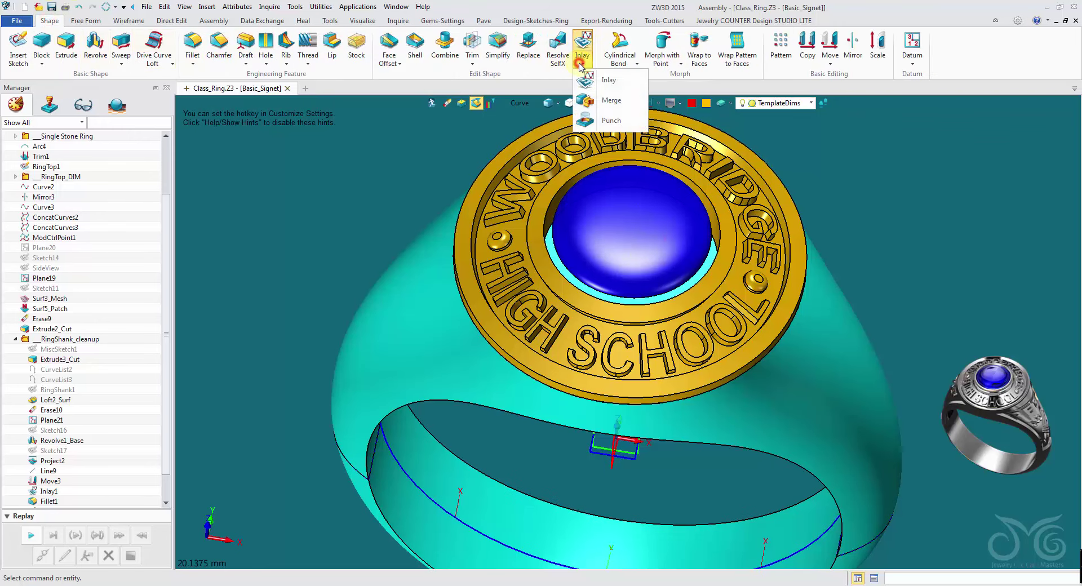
{"action": "left_click", "coordinate": [606, 101]}
{"action": "left_click", "coordinate": [627, 235]}
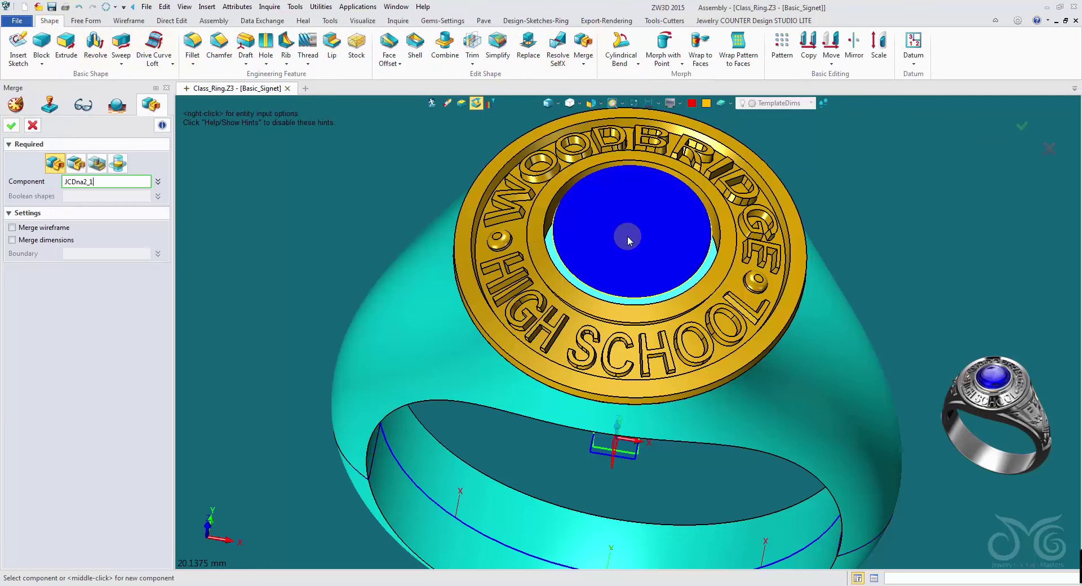
{"action": "left_click", "coordinate": [11, 126]}
{"action": "right_click_drag", "start_coordinate": [240, 186], "coordinate": [428, 282]}
{"action": "left_click", "coordinate": [66, 45]}
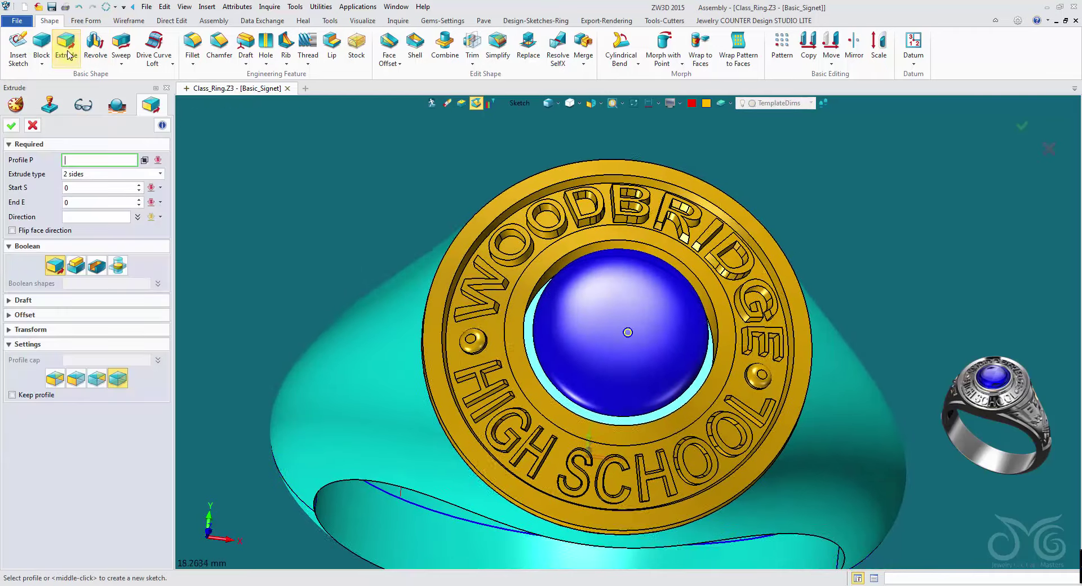
{"action": "left_click", "coordinate": [37, 125]}
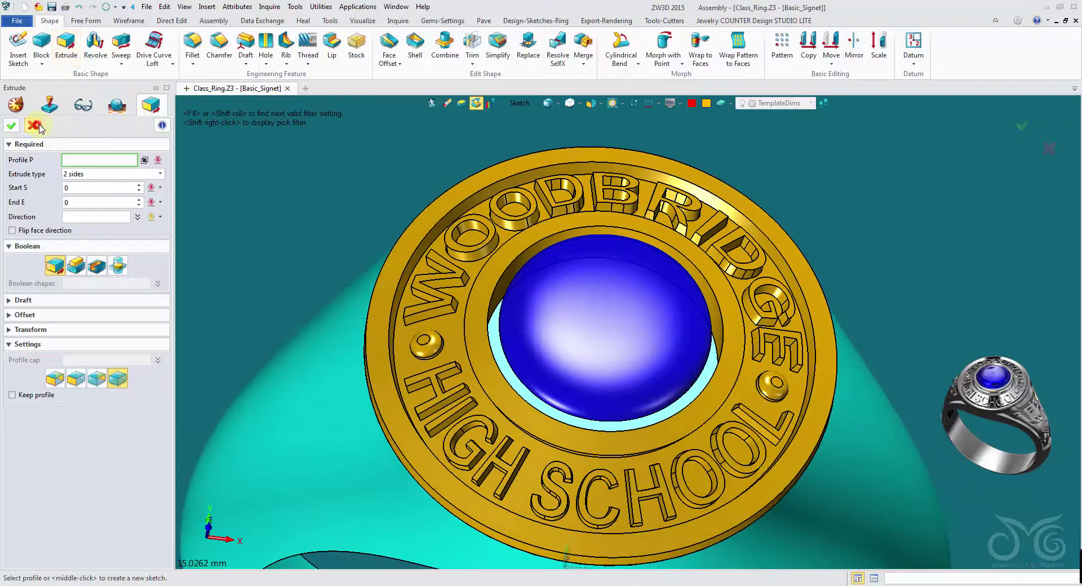
- Hide the ring shank shape, leaving the ring top and the stone in view
{"action": "left_click", "coordinate": [523, 104]}
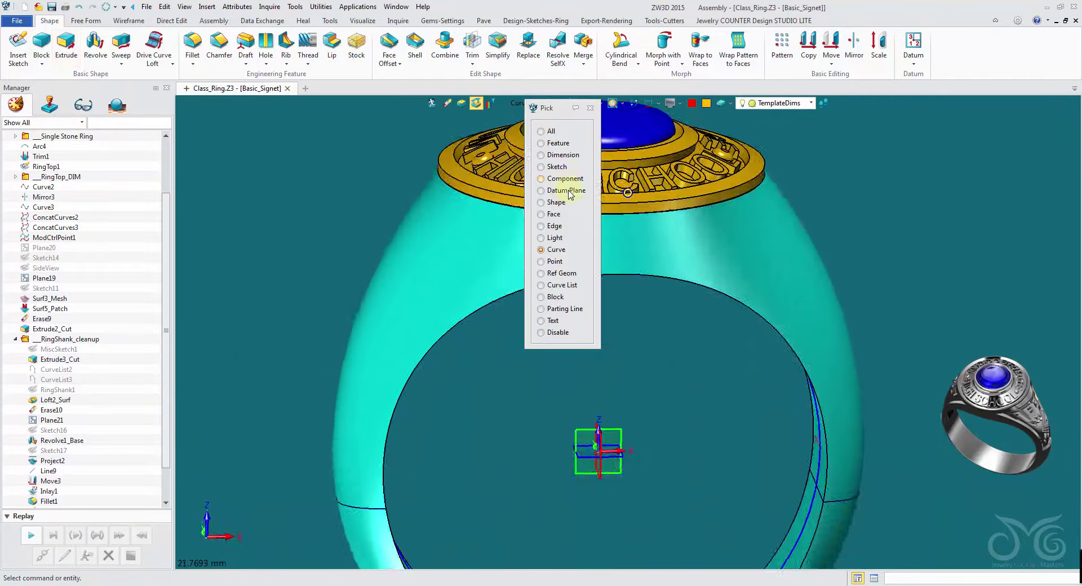
{"action": "left_click", "coordinate": [556, 202]}
{"action": "right_click", "coordinate": [523, 354]}
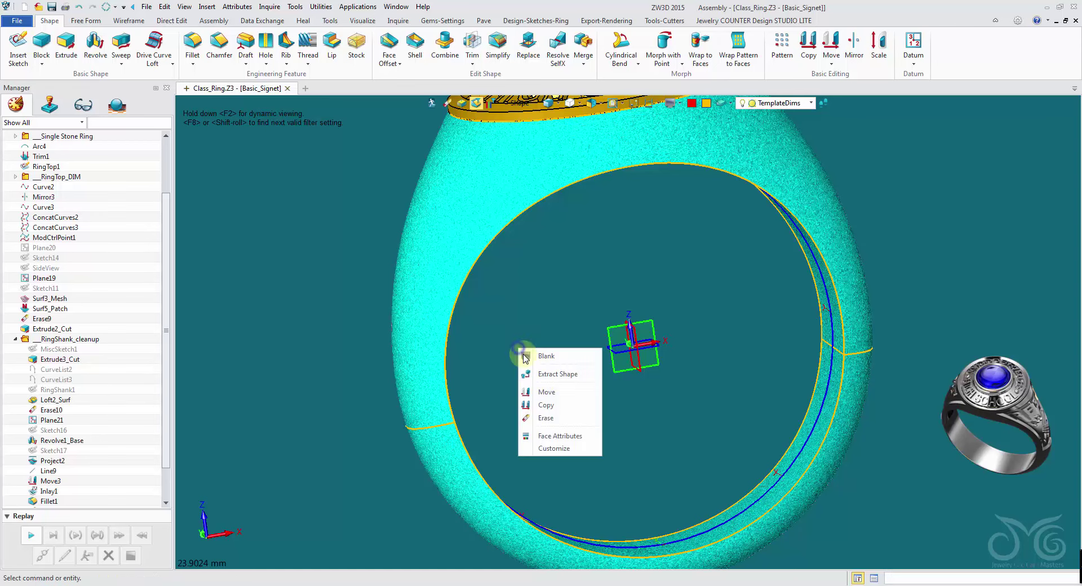
{"action": "left_click", "coordinate": [555, 356]}
{"action": "right_click_drag", "start_coordinate": [557, 357], "coordinate": [462, 265]}
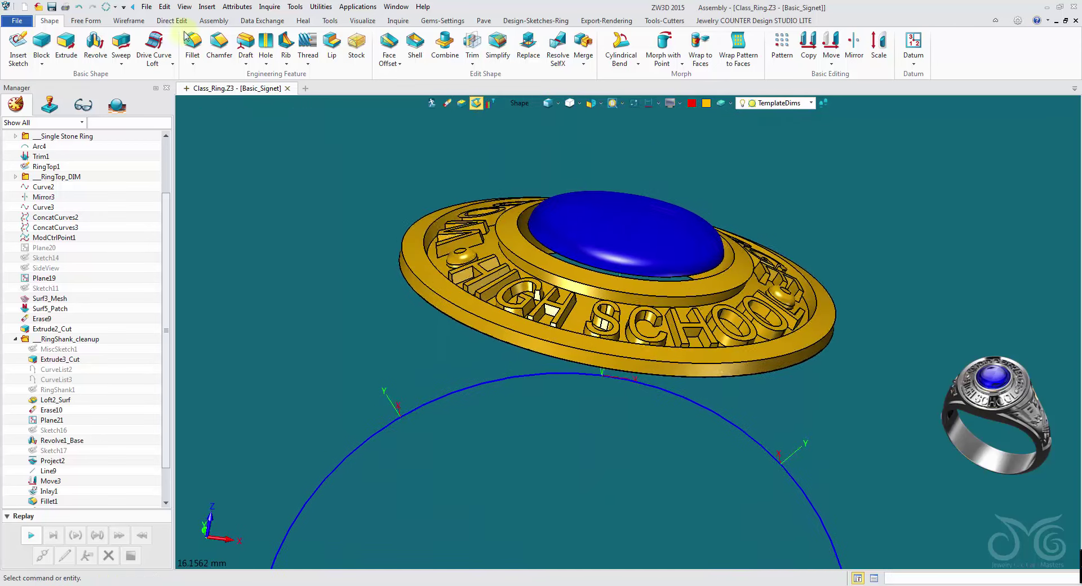
- Set up an Extrude of the lower inner edge of the ring top's center opening, one side, ending at 2.47 mm above the stone's base
{"action": "left_click", "coordinate": [68, 49]}
{"action": "mouse_move", "coordinate": [307, 108]}
{"action": "right_mouse_down"}
{"action": "mouse_move", "coordinate": [536, 116]}
{"action": "mouse_move", "coordinate": [527, 107]}
{"action": "right_mouse_up"}
{"action": "left_click", "coordinate": [519, 104]}
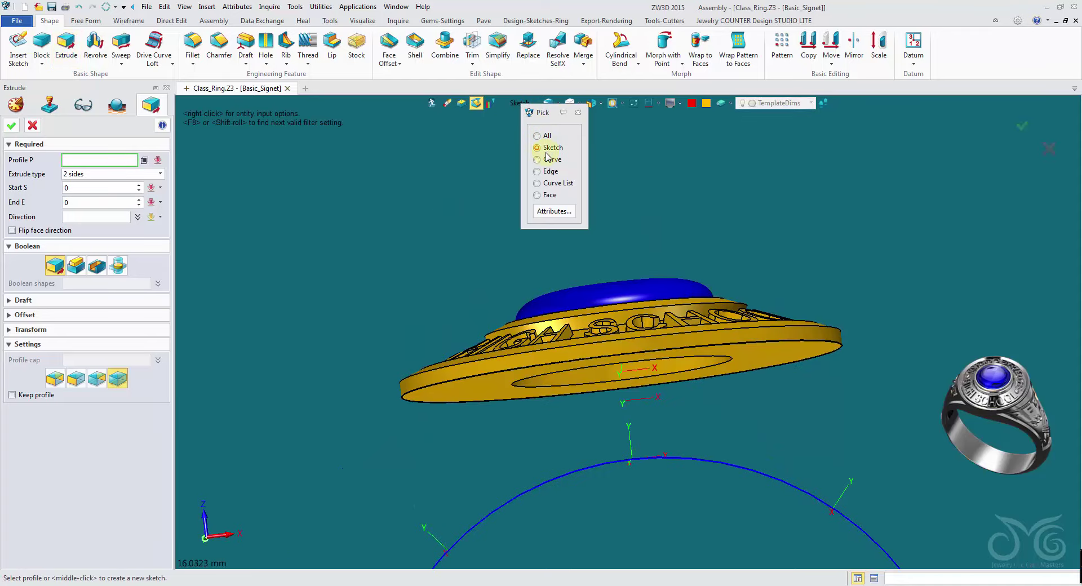
{"action": "left_click", "coordinate": [551, 172]}
{"action": "right_click_drag", "start_coordinate": [551, 180], "coordinate": [539, 459]}
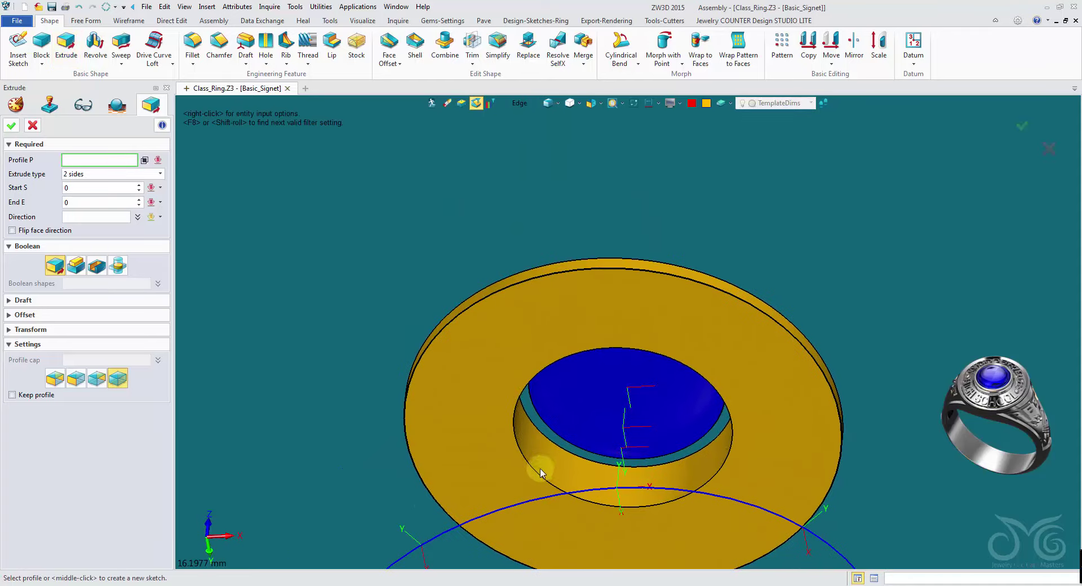
{"action": "left_click", "coordinate": [536, 469]}
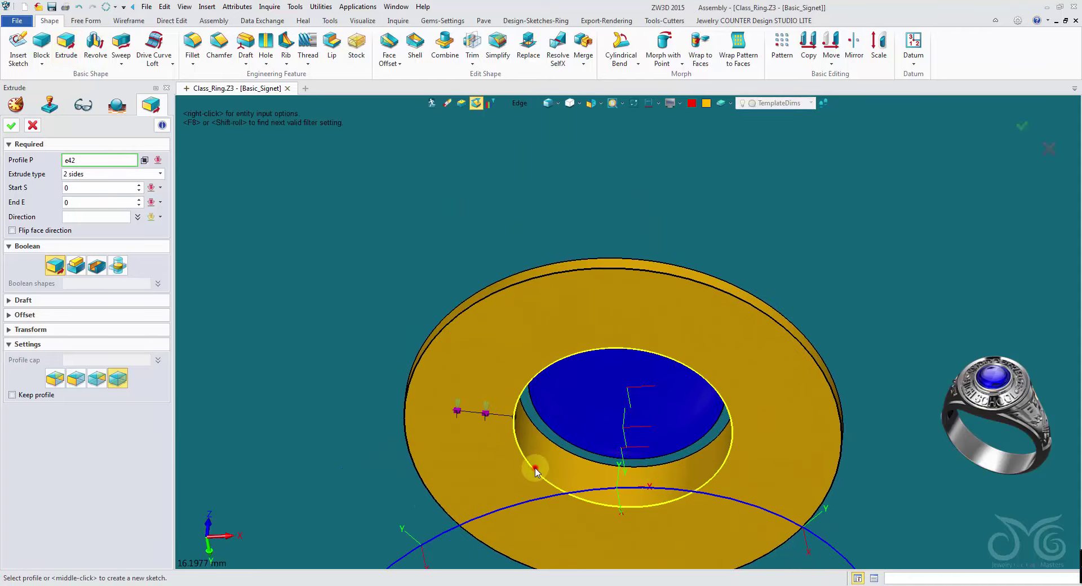
{"action": "left_click", "coordinate": [135, 175]}
{"action": "left_click", "coordinate": [132, 184]}
{"action": "right_click_drag", "start_coordinate": [198, 222], "coordinate": [453, 276]}
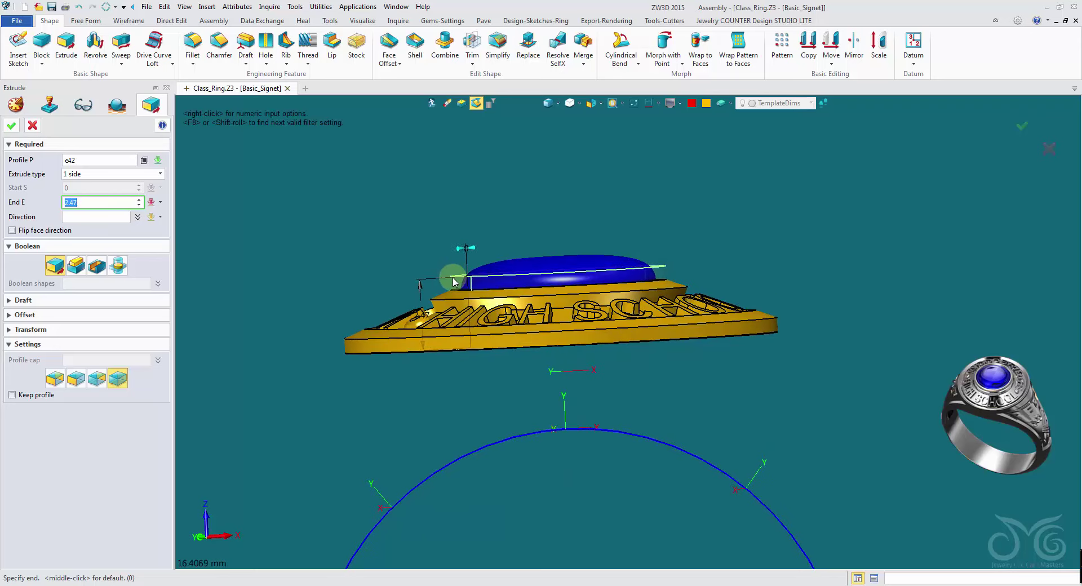
{"action": "left_click", "coordinate": [455, 280]}
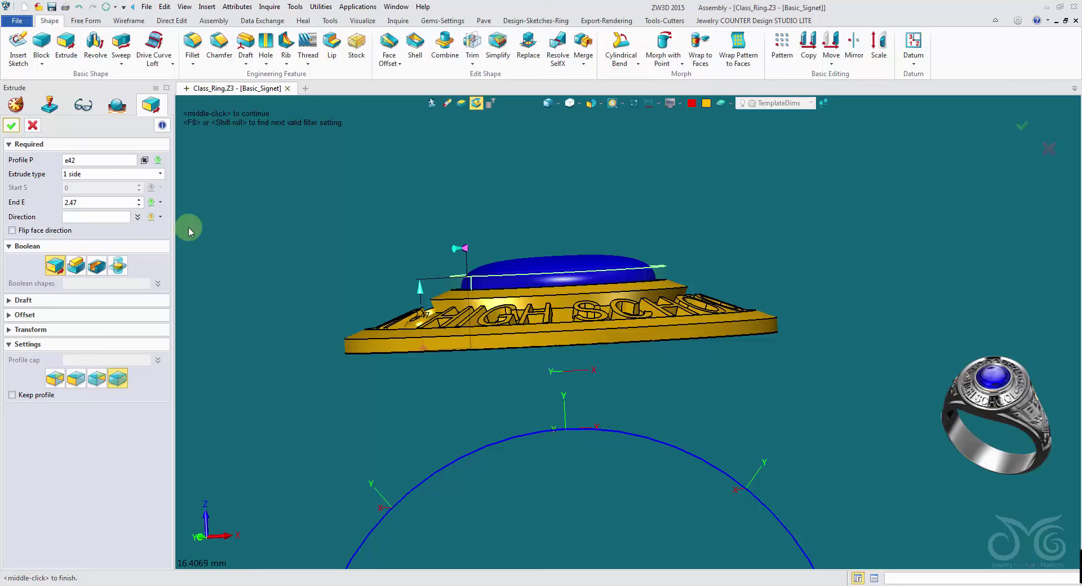
- Set the extrusion to Boolean add with the ring top as the target shape, leave Offset at None, and create it
{"action": "right_click_drag", "start_coordinate": [189, 229], "coordinate": [179, 254]}
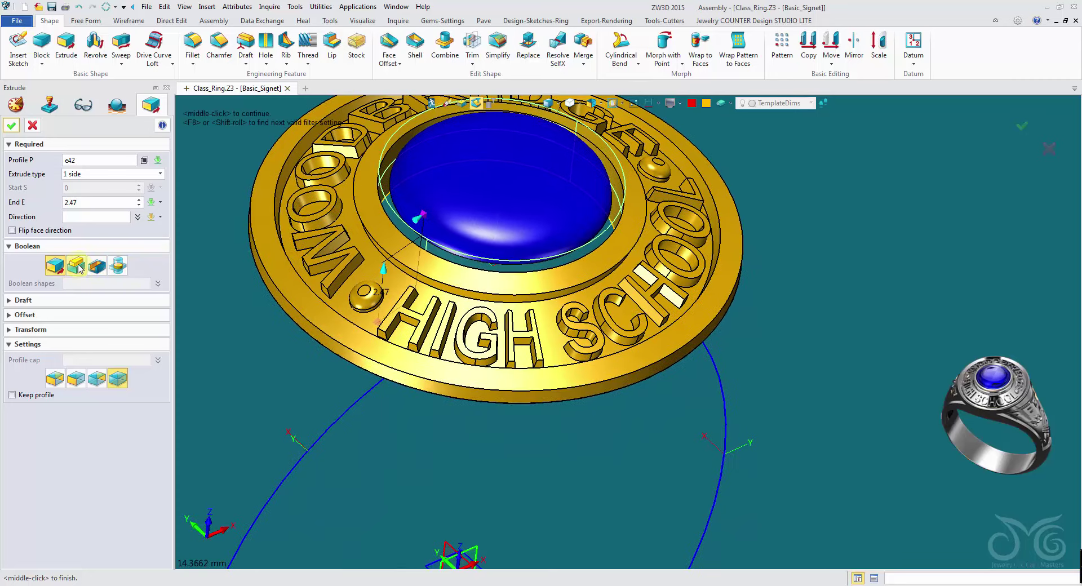
{"action": "left_click", "coordinate": [77, 266]}
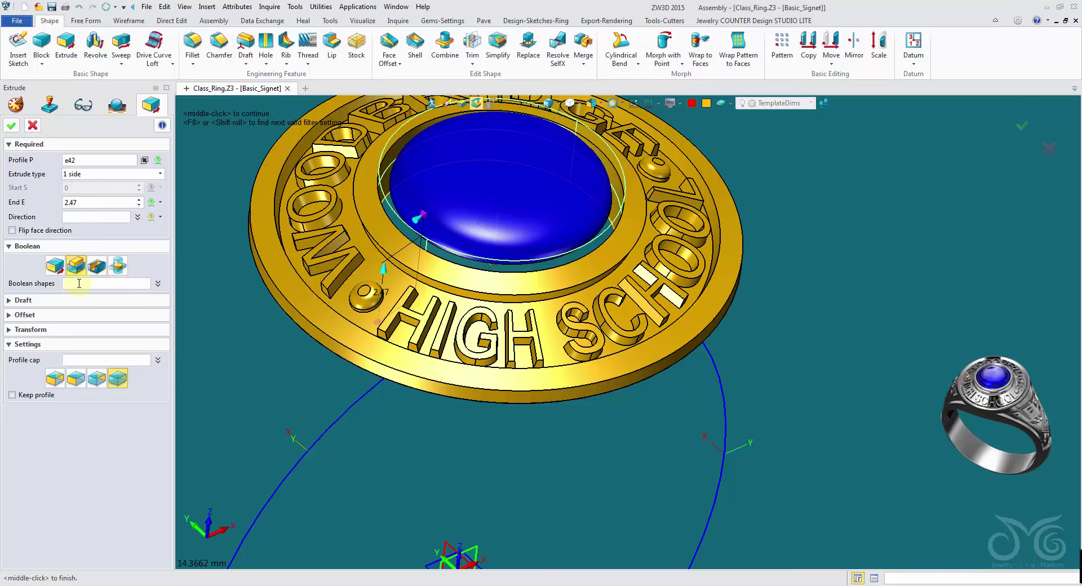
{"action": "left_click", "coordinate": [79, 283]}
{"action": "left_click", "coordinate": [318, 310]}
{"action": "right_click_drag", "start_coordinate": [219, 310], "coordinate": [131, 244]}
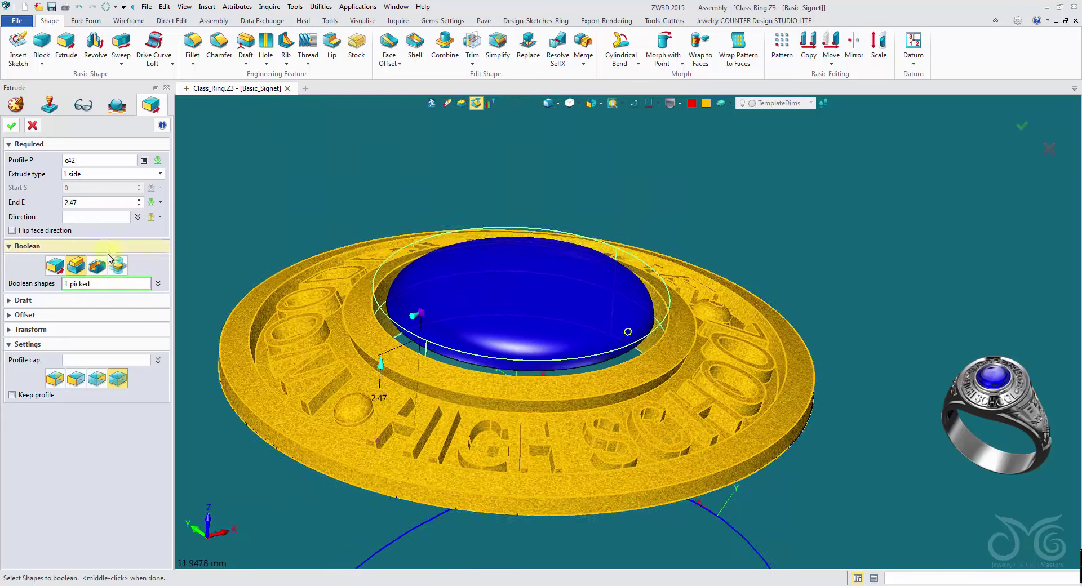
{"action": "left_click", "coordinate": [11, 317]}
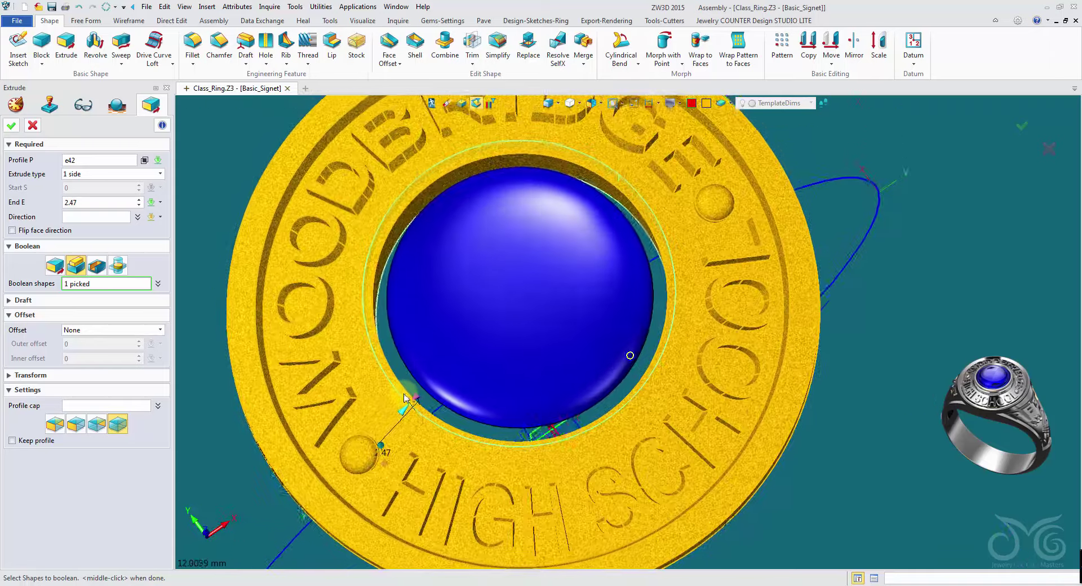
{"action": "middle_click", "coordinate": [224, 269]}
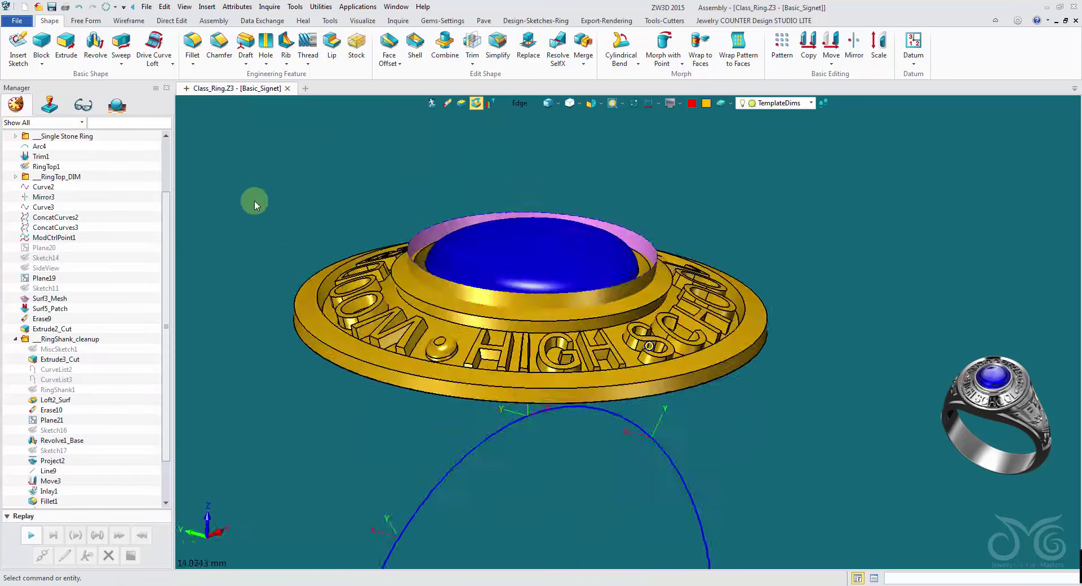
- Redefine the last extrusion so its profile is capped at both ends, making a solid bezel around the stone
{"action": "right_click_drag", "start_coordinate": [254, 201], "coordinate": [294, 219]}
{"action": "right_click", "coordinate": [294, 218]}
{"action": "left_click", "coordinate": [299, 219]}
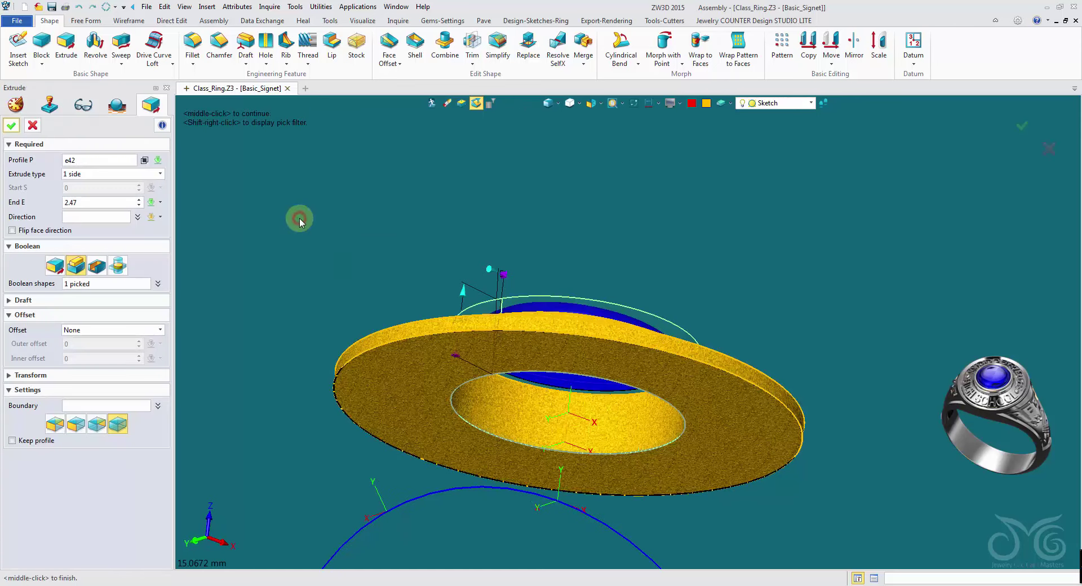
{"action": "left_click", "coordinate": [54, 430]}
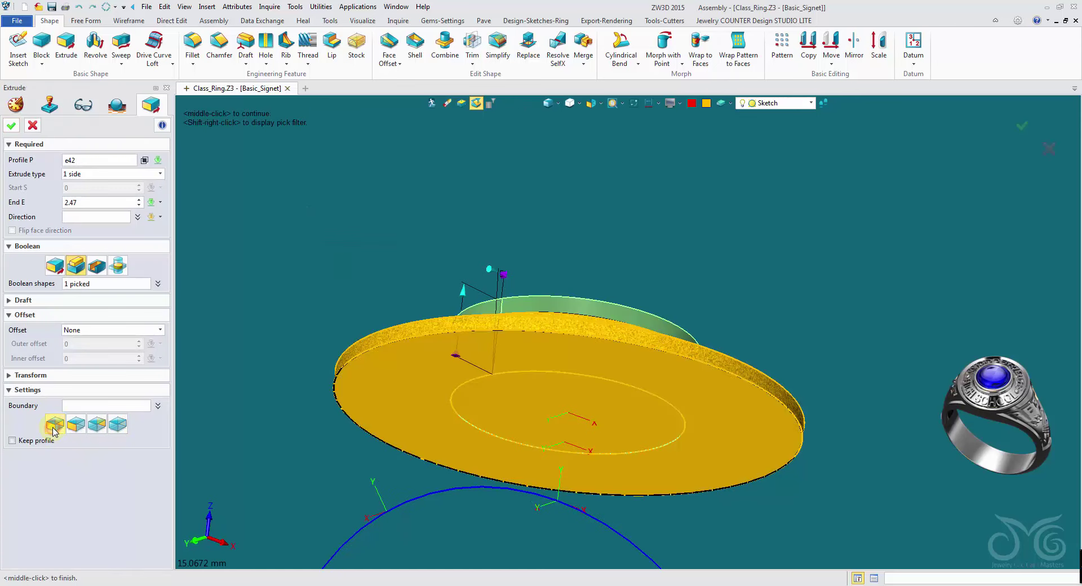
{"action": "left_click", "coordinate": [12, 125]}
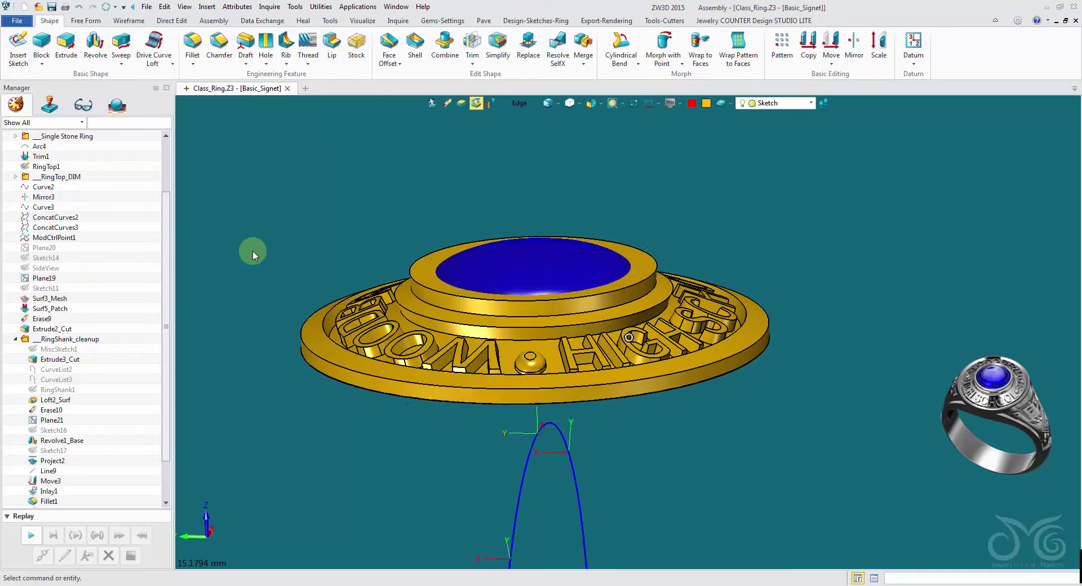
- In wireframe display, start an Extrude and build its profile as a curve list from the two half-circle edges of the stone's outline
{"action": "left_click", "coordinate": [319, 207]}
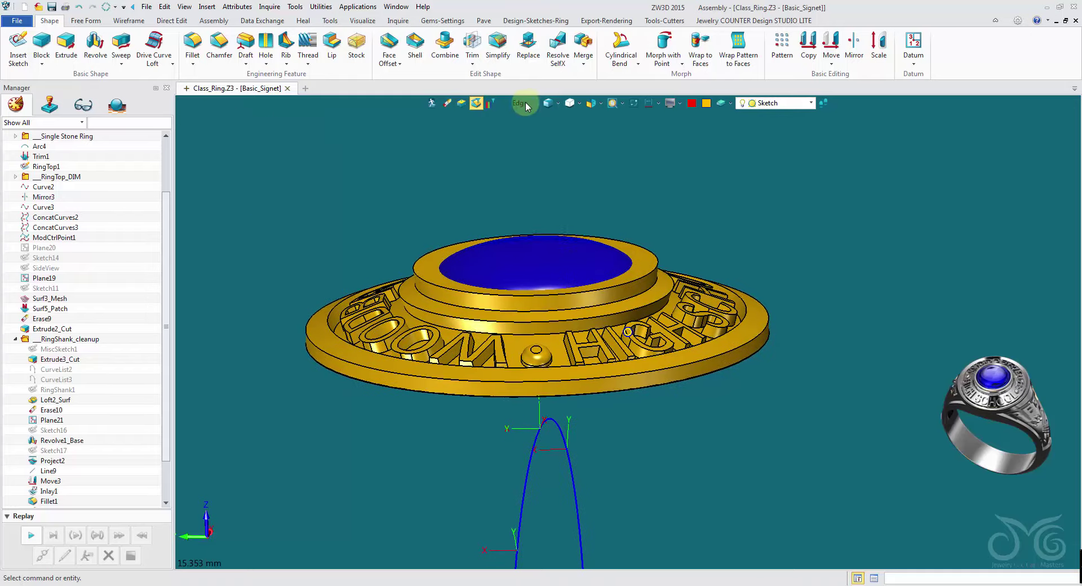
{"action": "left_click", "coordinate": [66, 49]}
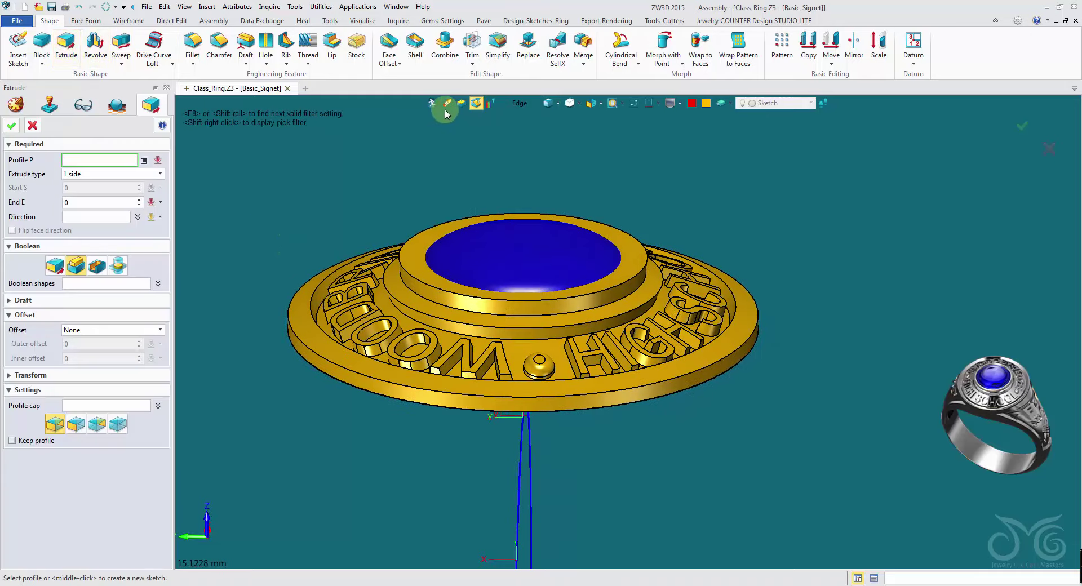
{"action": "left_click", "coordinate": [548, 105]}
{"action": "right_click_drag", "start_coordinate": [489, 182], "coordinate": [403, 279]}
{"action": "middle_click_drag", "start_coordinate": [404, 279], "coordinate": [521, 360]}
{"action": "left_click", "coordinate": [521, 359]}
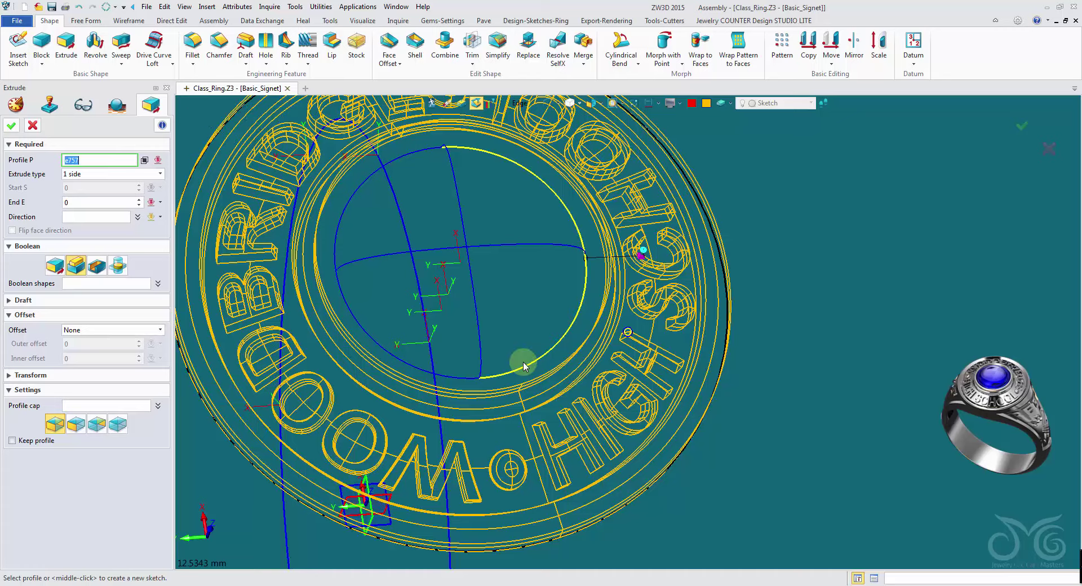
{"action": "middle_click_drag", "start_coordinate": [514, 294], "coordinate": [568, 282]}
{"action": "right_click", "coordinate": [570, 272]}
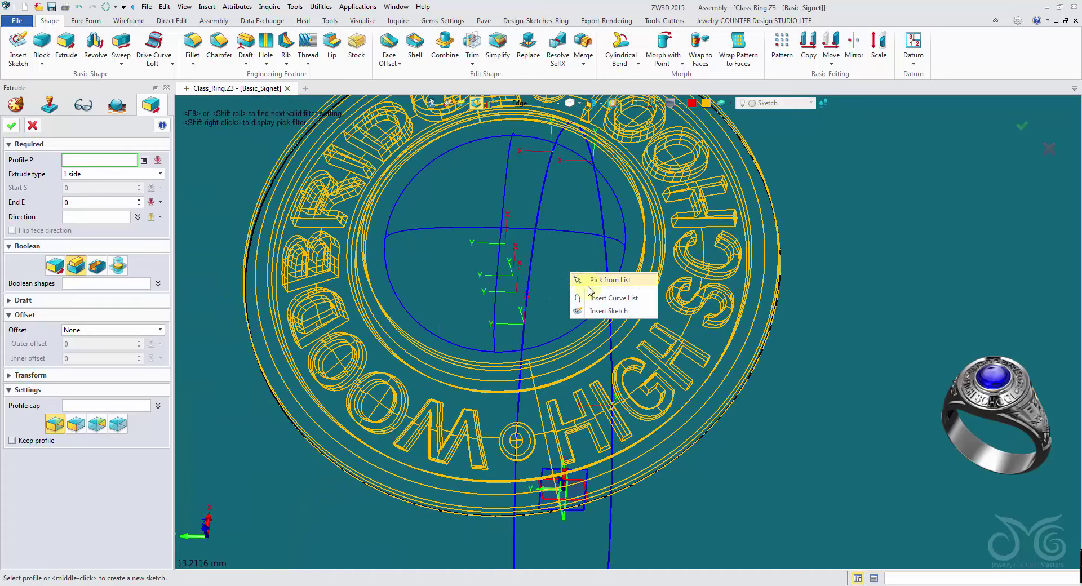
{"action": "left_click", "coordinate": [599, 303]}
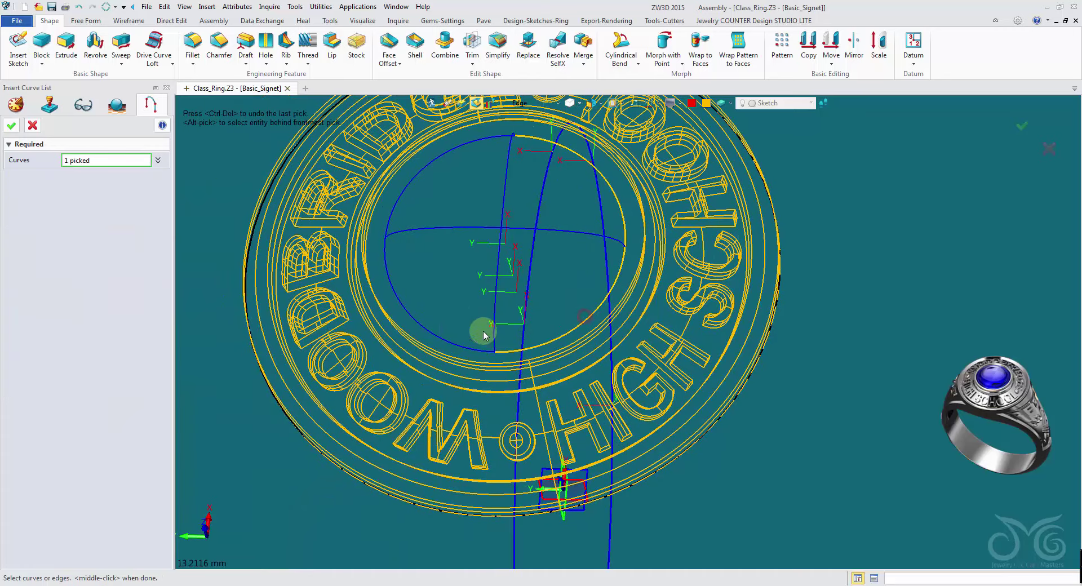
{"action": "left_click", "coordinate": [451, 340]}
{"action": "left_click", "coordinate": [12, 125]}
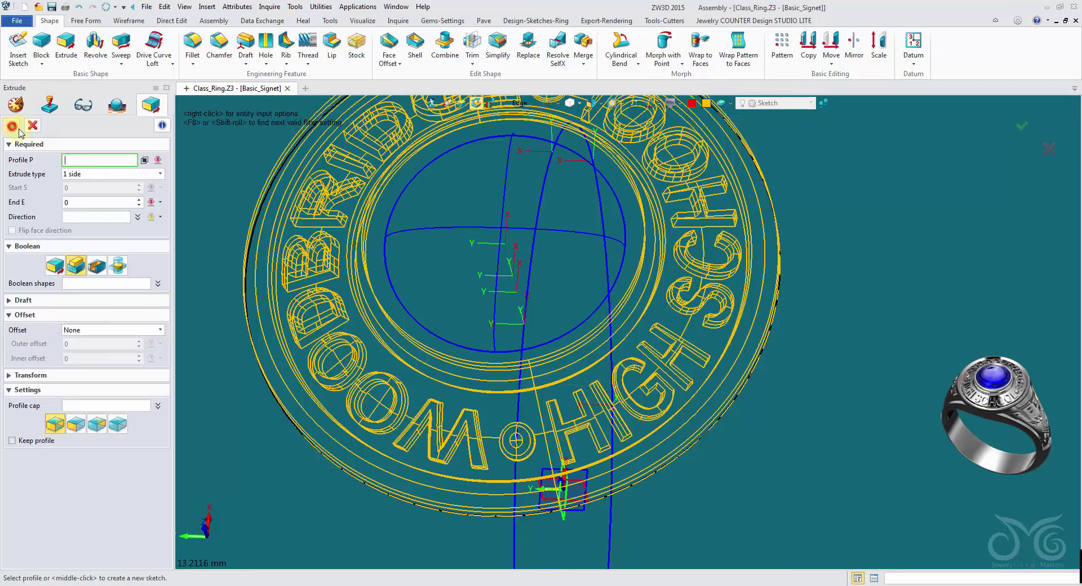
- Extrude the stone outline 2.88 mm upward on one side in shaded display, and subtract it from the ring top
{"action": "mouse_move", "coordinate": [444, 228]}
{"action": "right_mouse_down"}
{"action": "mouse_move", "coordinate": [454, 197]}
{"action": "mouse_move", "coordinate": [460, 218]}
{"action": "right_mouse_up"}
{"action": "left_click", "coordinate": [548, 104]}
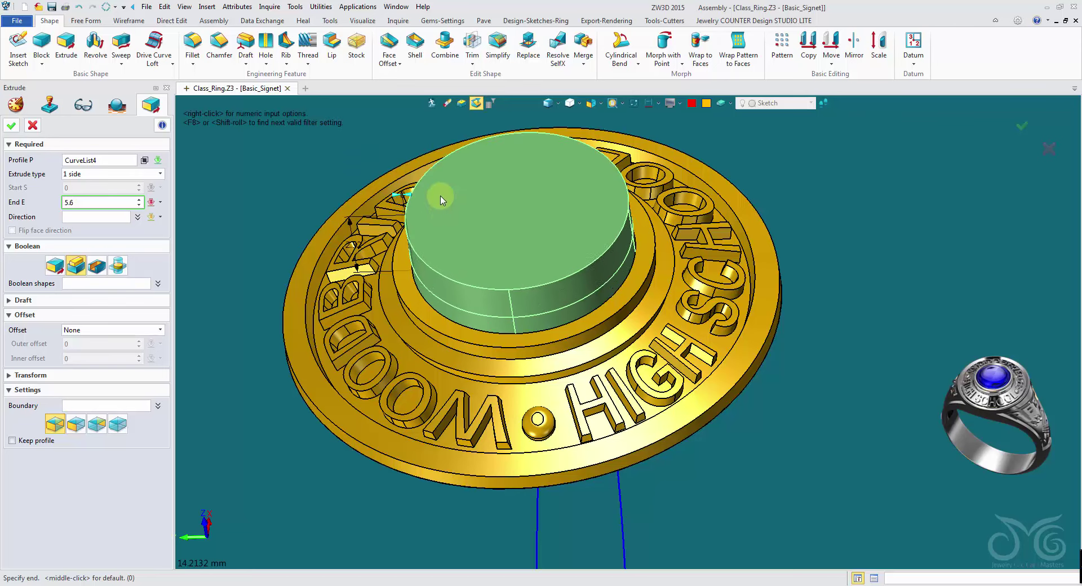
{"action": "left_click", "coordinate": [440, 198]}
{"action": "left_click", "coordinate": [101, 269]}
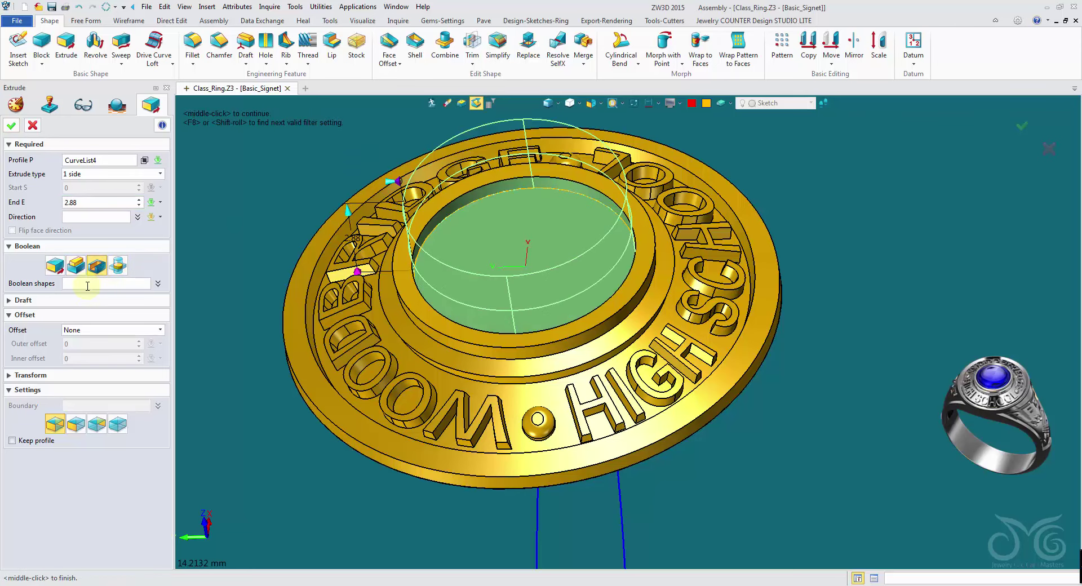
{"action": "left_click", "coordinate": [416, 319]}
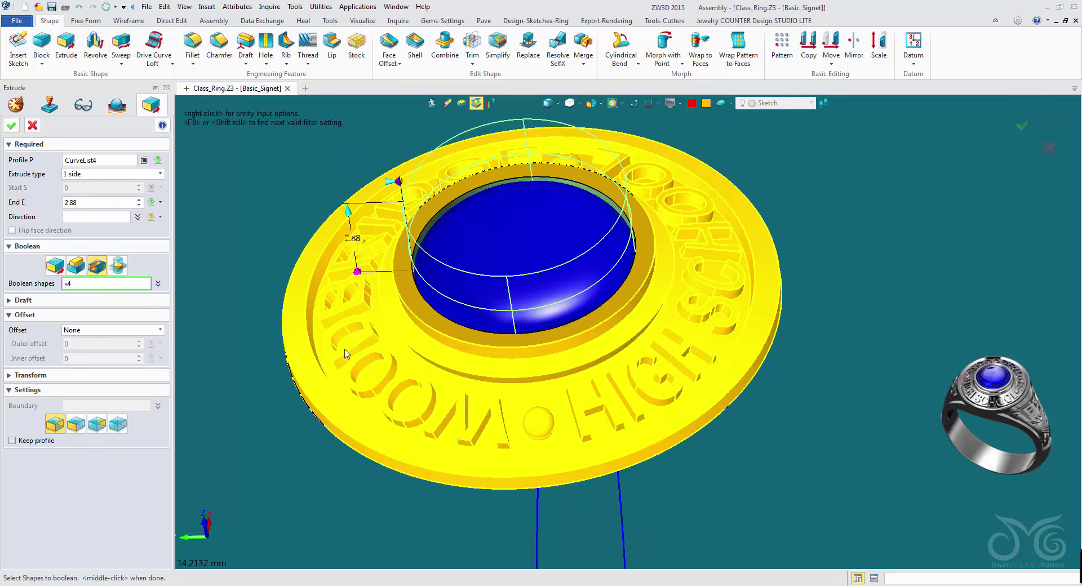
{"action": "left_click", "coordinate": [422, 328]}
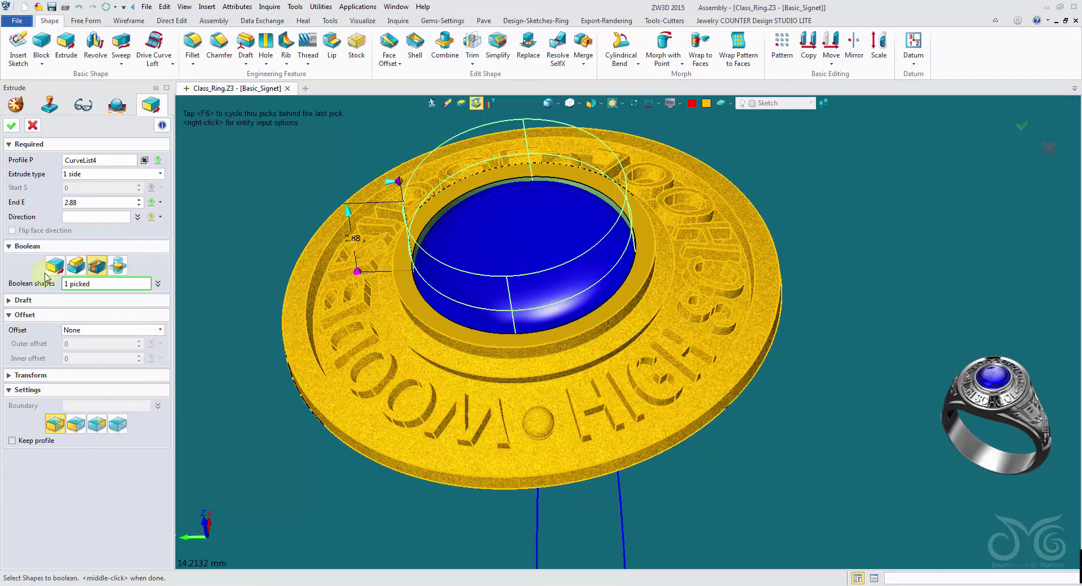
{"action": "left_click", "coordinate": [13, 127]}
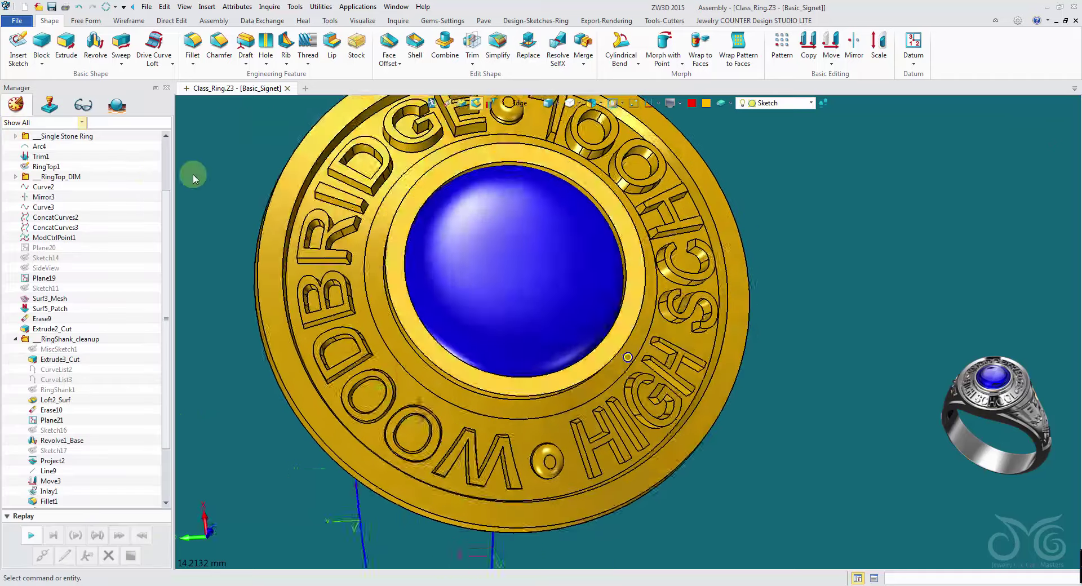
- Restrict picking to shapes, hide the blue stone to inspect the seat cut beneath it, and undo the hiding
{"action": "left_click", "coordinate": [517, 104]}
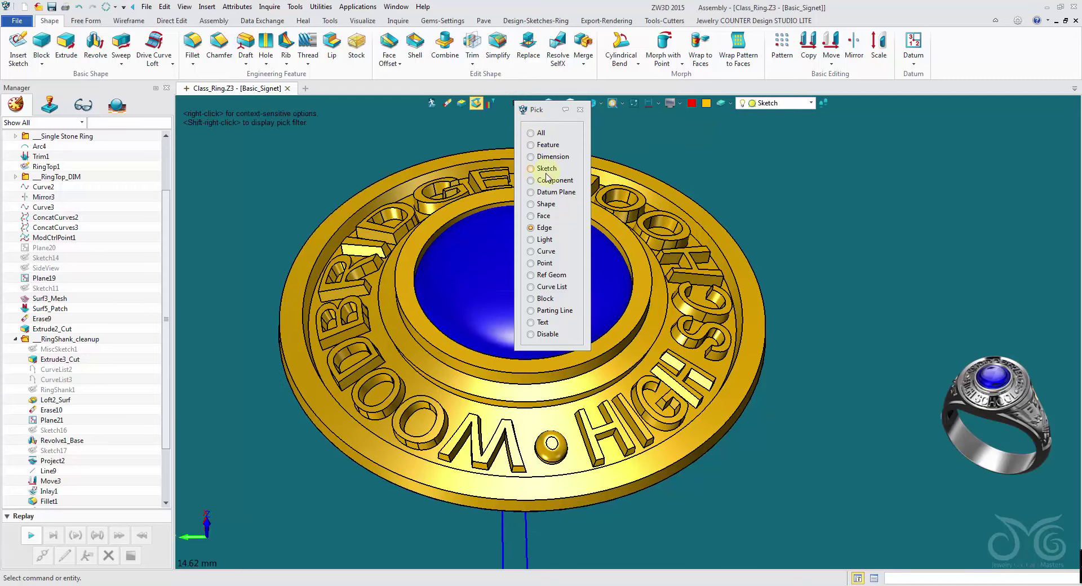
{"action": "left_click", "coordinate": [545, 205]}
{"action": "right_click", "coordinate": [534, 275]}
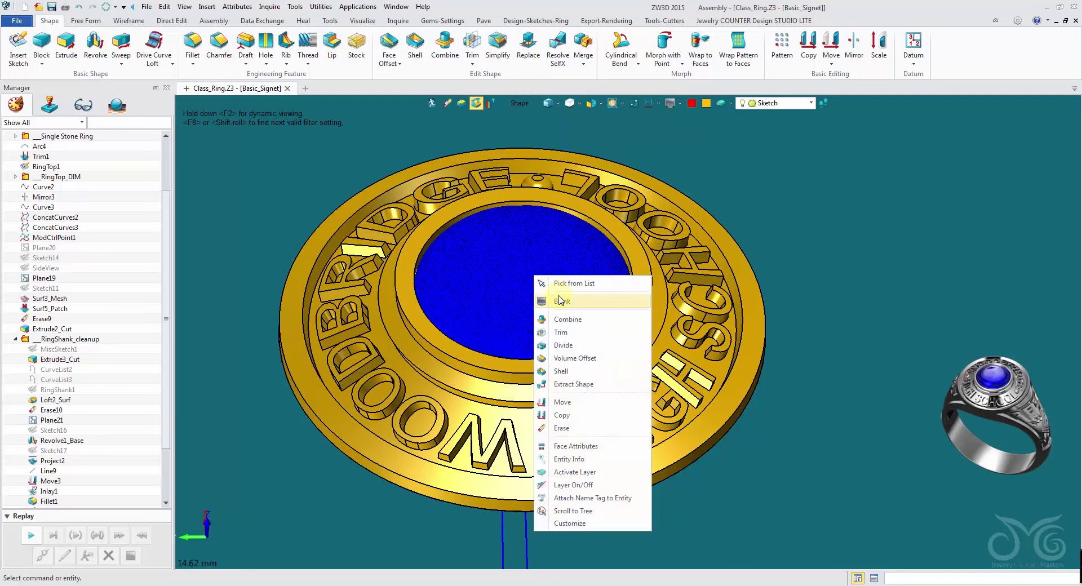
{"action": "left_click", "coordinate": [552, 281]}
{"action": "right_click_drag", "start_coordinate": [552, 282], "coordinate": [538, 226]}
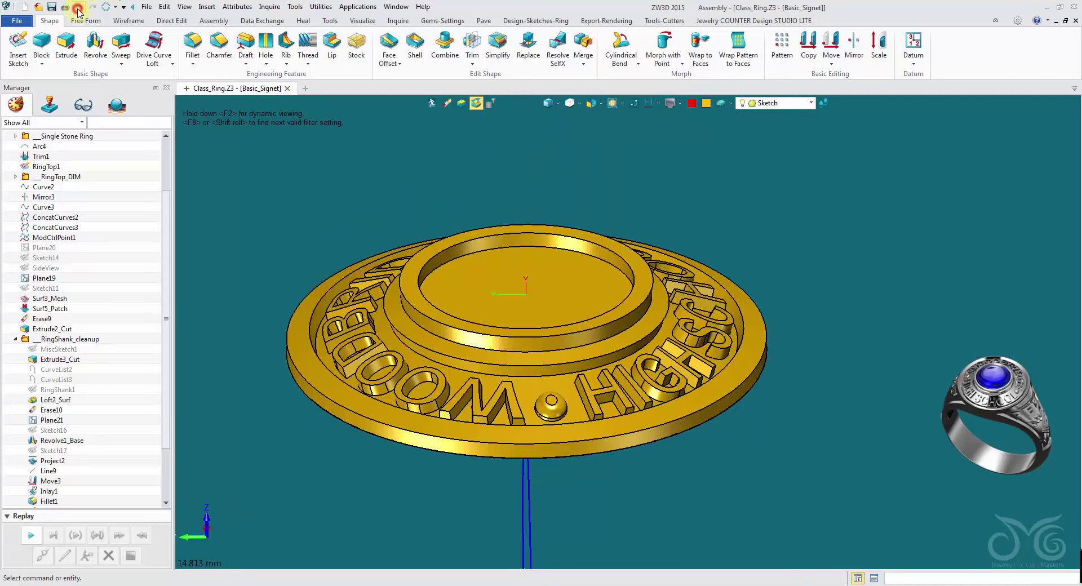
{"action": "left_click", "coordinate": [78, 9]}
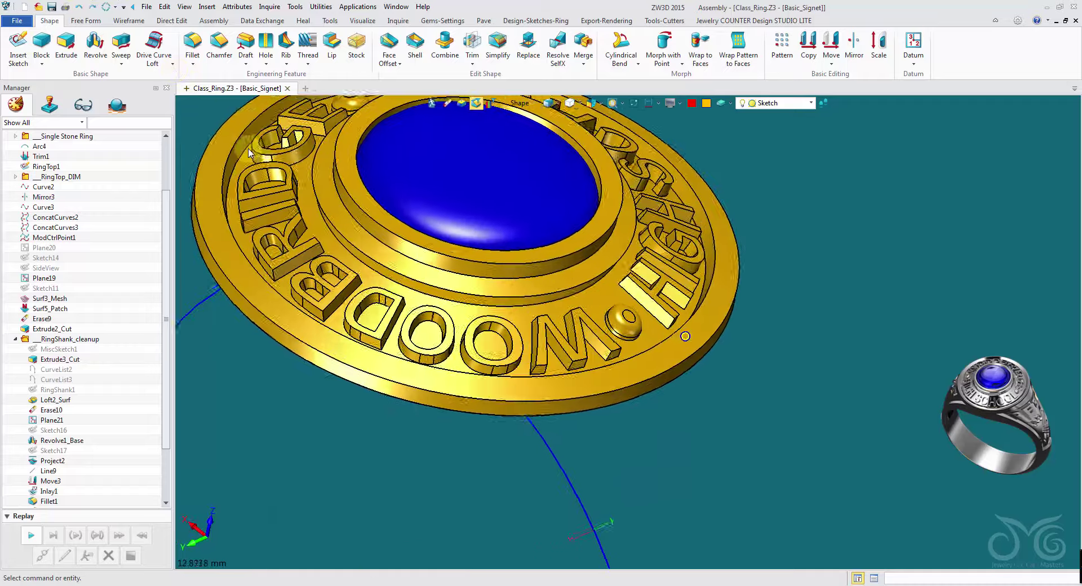
- Chamfer the inner upper edge of the bezel wall around the stone with a 0.25 mm setback
{"action": "right_click_drag", "start_coordinate": [249, 150], "coordinate": [290, 166]}
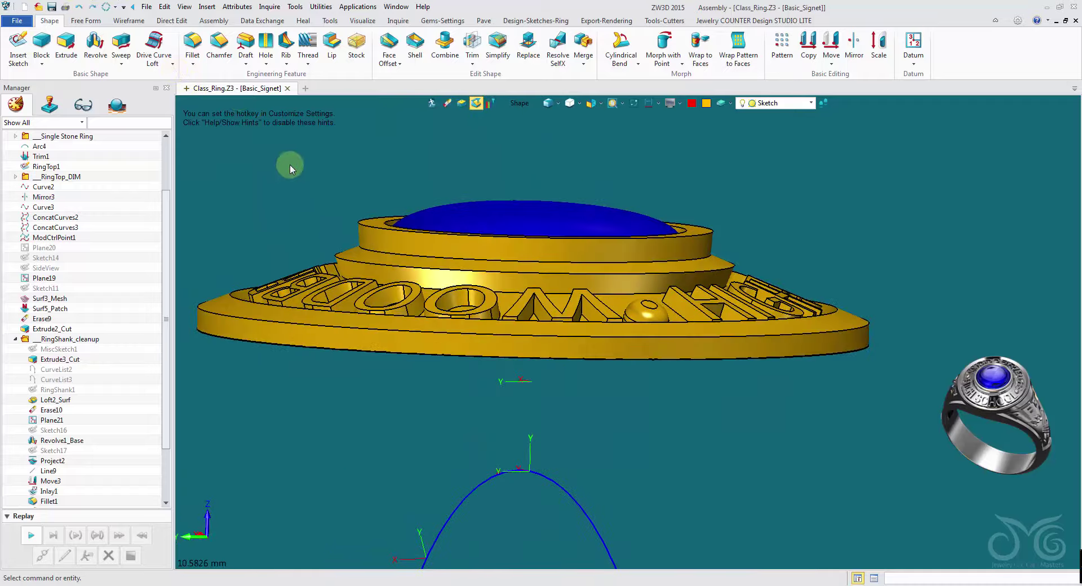
{"action": "left_click", "coordinate": [224, 49]}
{"action": "right_click_drag", "start_coordinate": [271, 111], "coordinate": [363, 202]}
{"action": "left_click", "coordinate": [363, 201]}
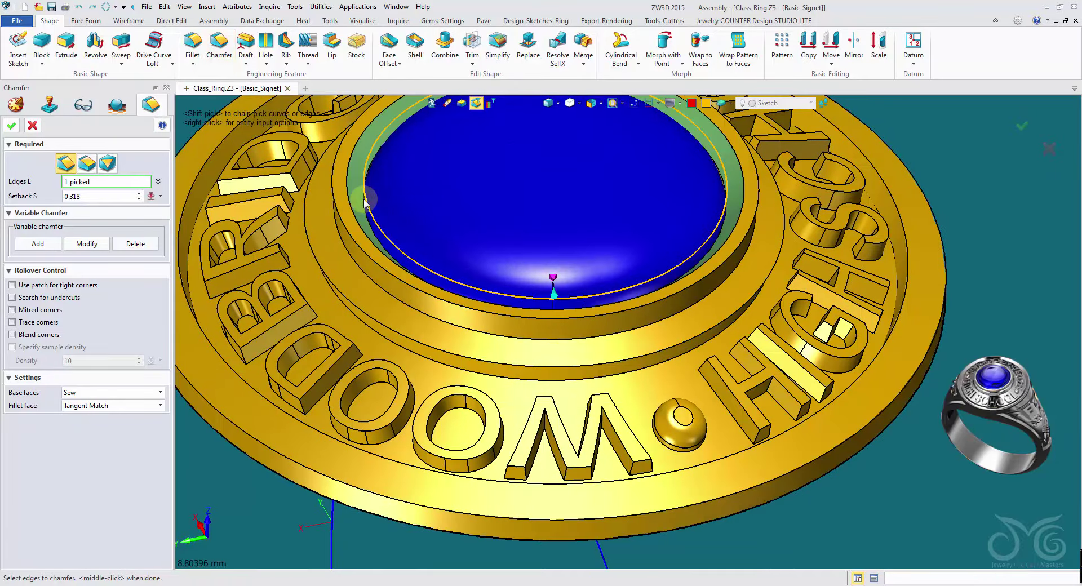
{"action": "right_click_drag", "start_coordinate": [506, 248], "coordinate": [479, 274]}
{"action": "middle_click", "coordinate": [240, 261]}
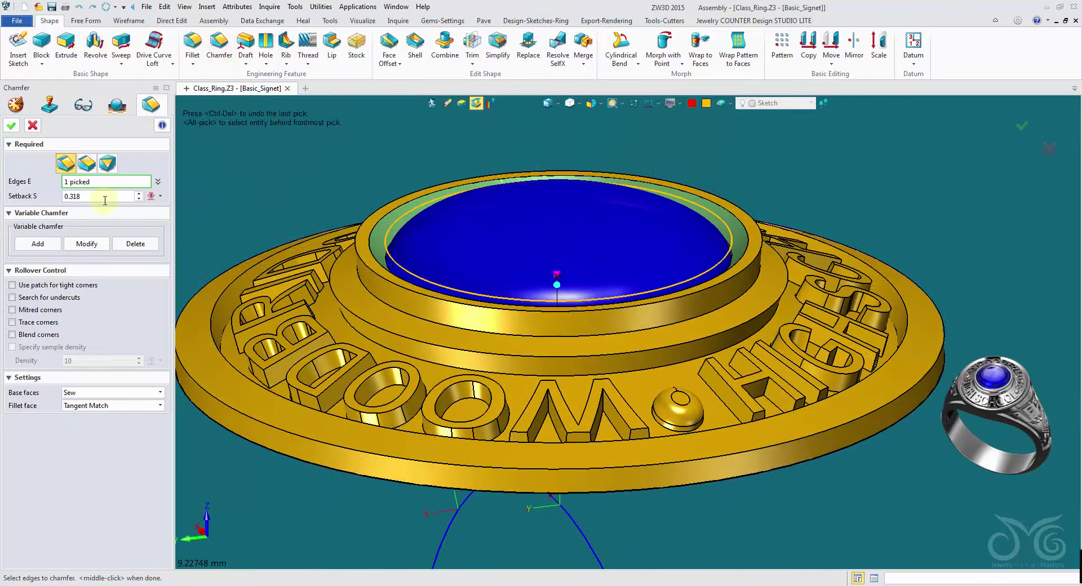
{"action": "left_click", "coordinate": [100, 198]}
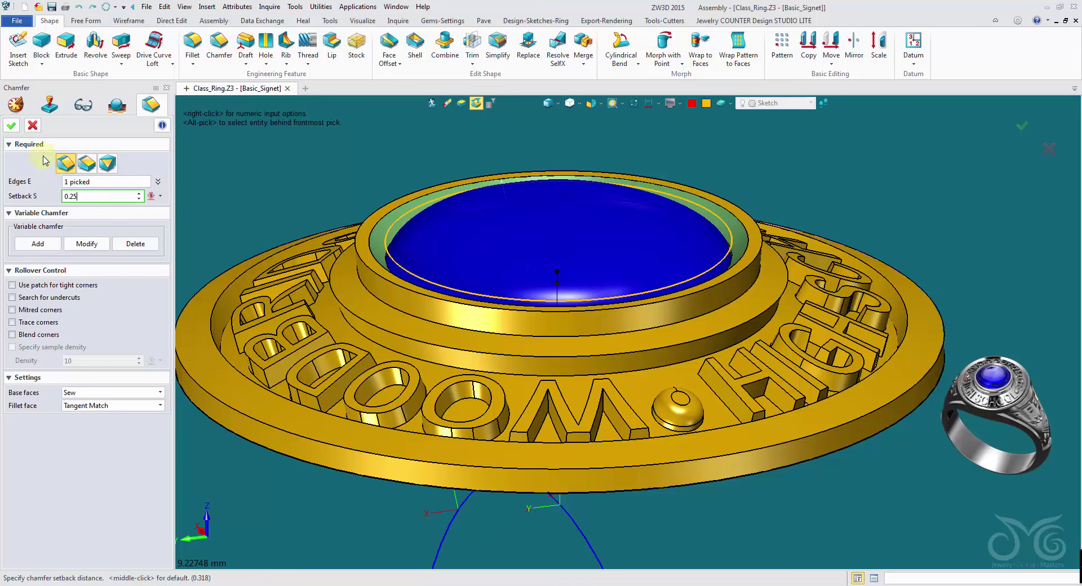
{"action": "left_click", "coordinate": [14, 124]}
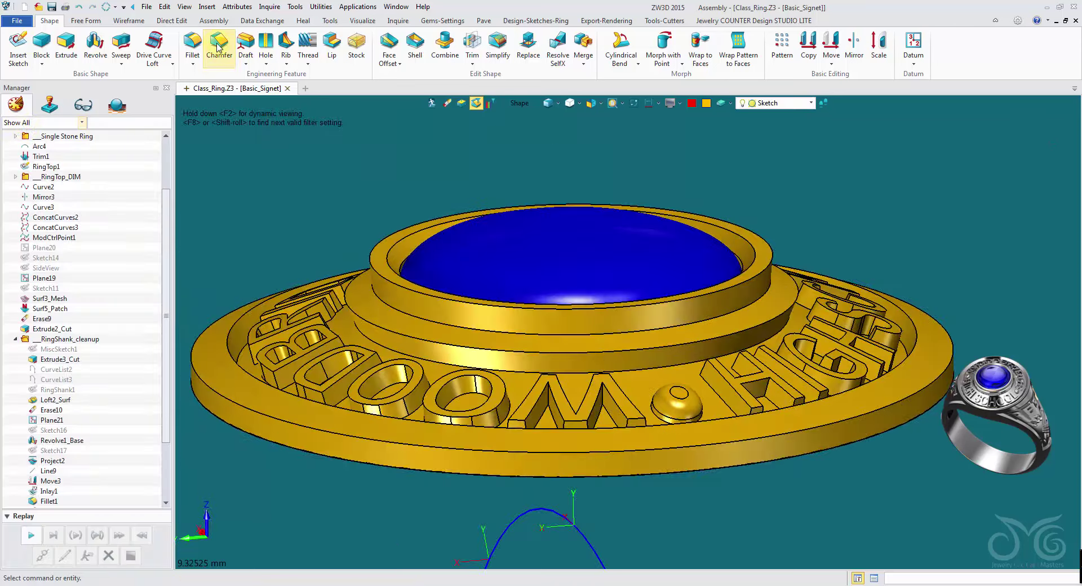
- Fillet the outer upper edge of the bezel wall with a radius of 0.281 mm
{"action": "left_click", "coordinate": [193, 42]}
{"action": "left_click", "coordinate": [649, 271]}
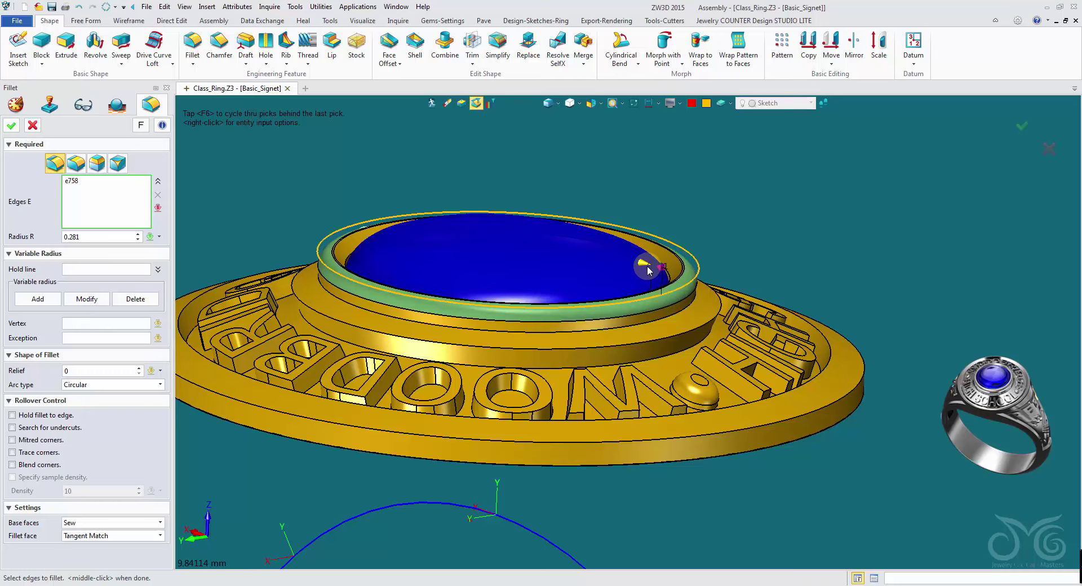
{"action": "left_click", "coordinate": [12, 125]}
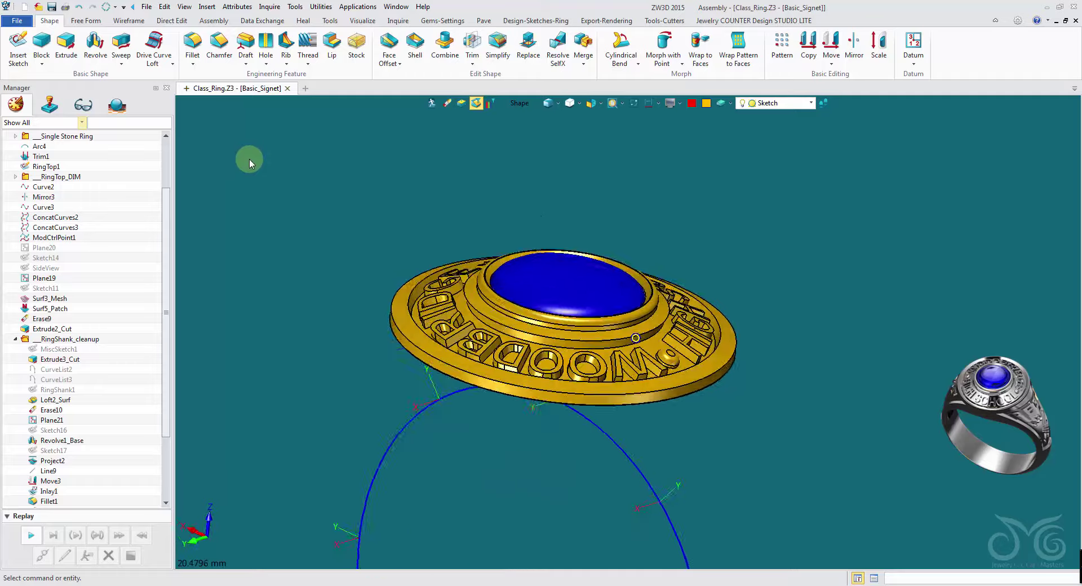
- Chamfer the inner upper edge of the outer rim and the step edge surrounding the base of the stone bezel
{"action": "middle_click_drag", "start_coordinate": [275, 157], "coordinate": [279, 153]}
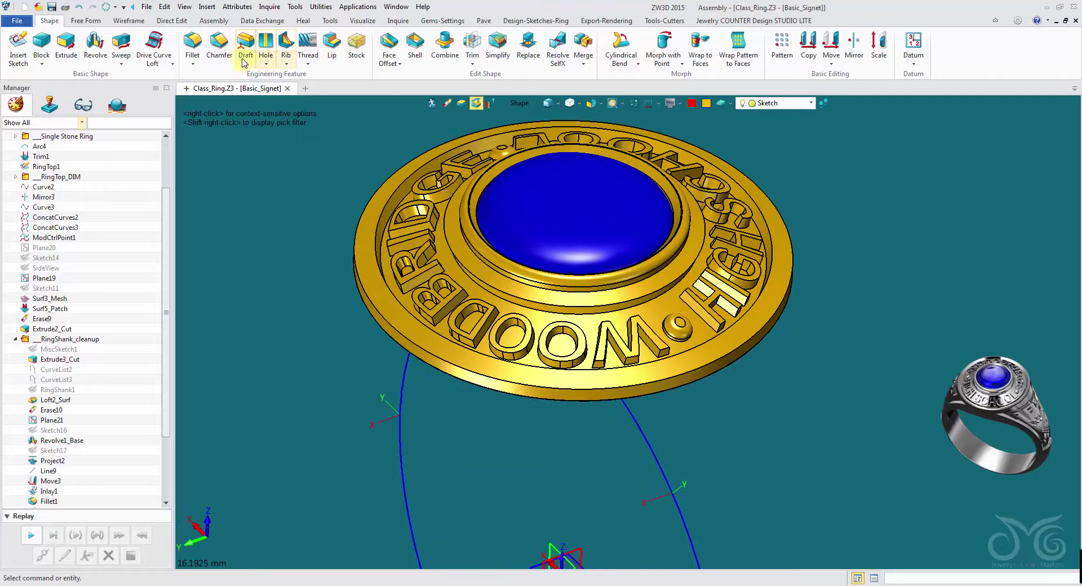
{"action": "left_click", "coordinate": [220, 43]}
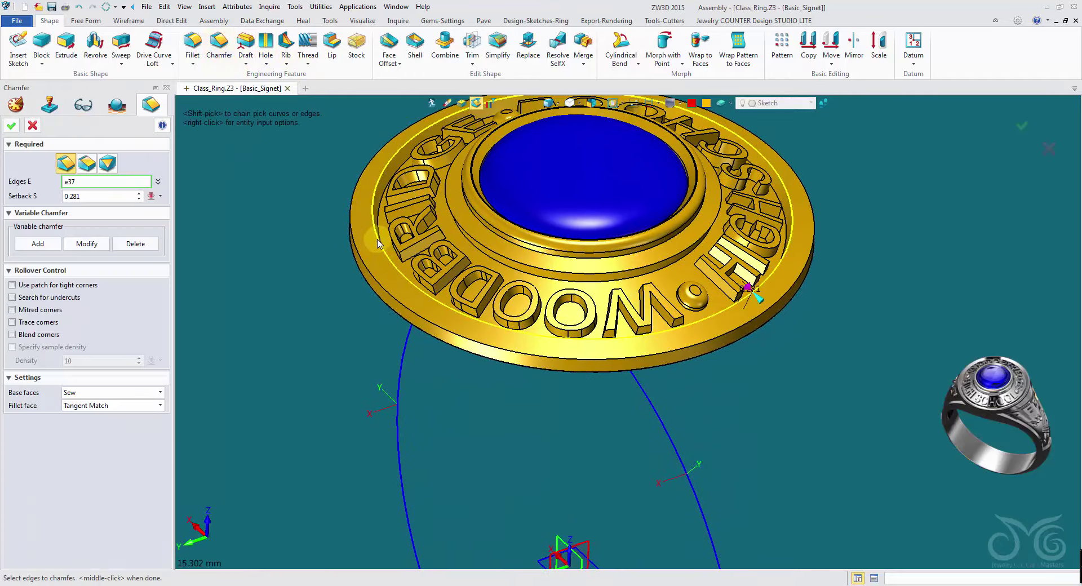
{"action": "left_click", "coordinate": [453, 214]}
{"action": "left_click", "coordinate": [451, 210]}
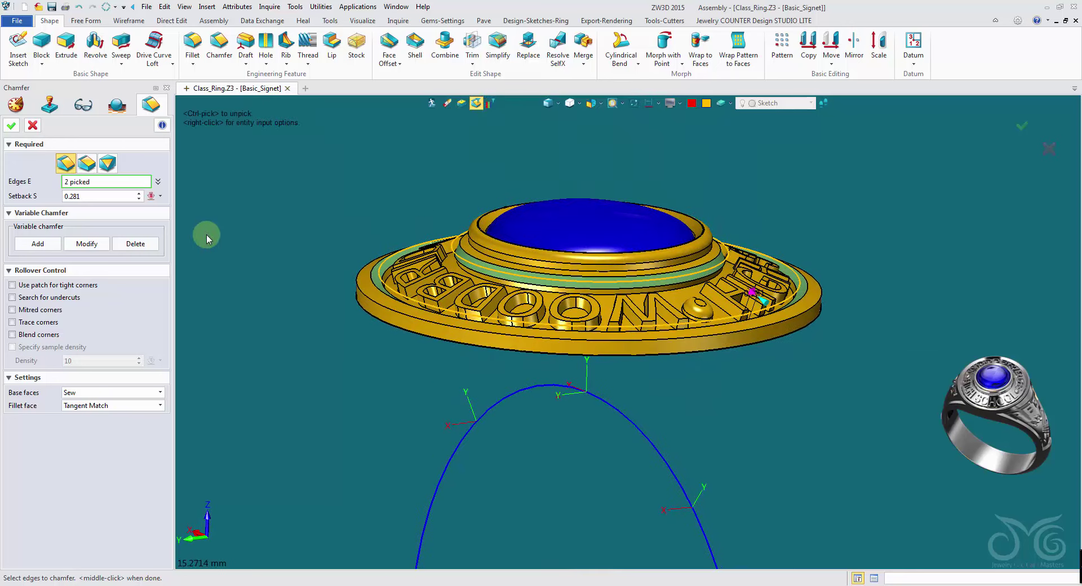
{"action": "left_click", "coordinate": [96, 196]}
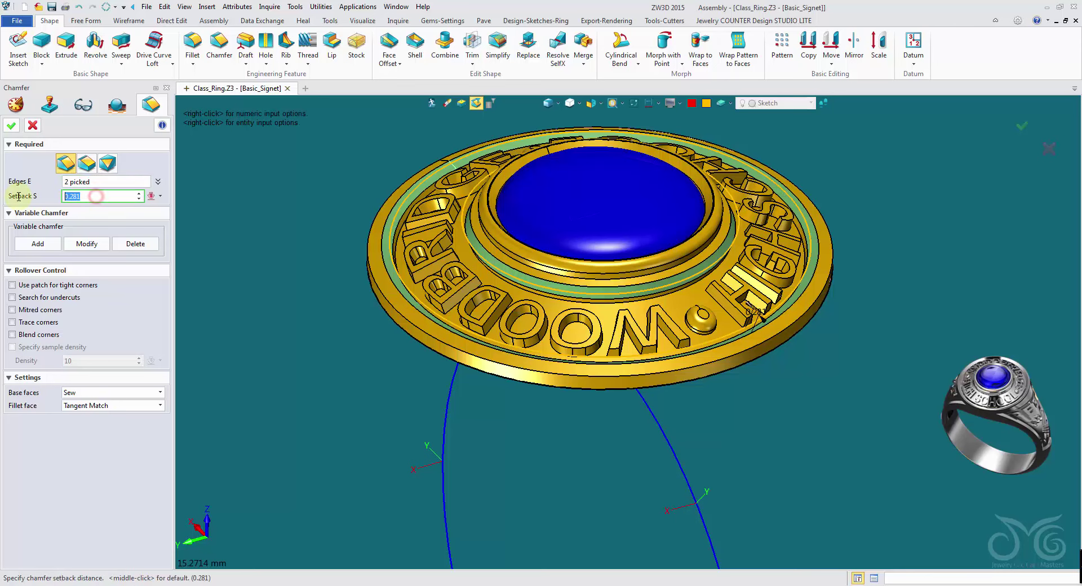
{"action": "left_click", "coordinate": [12, 127]}
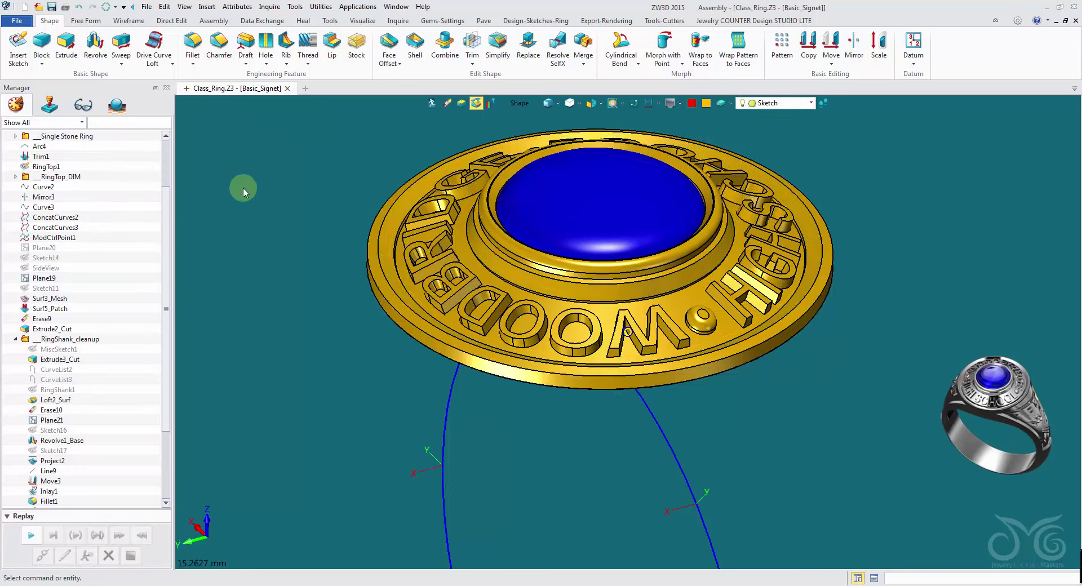
- Unhide the ring shank beneath the ring top
{"action": "right_click", "coordinate": [336, 178]}
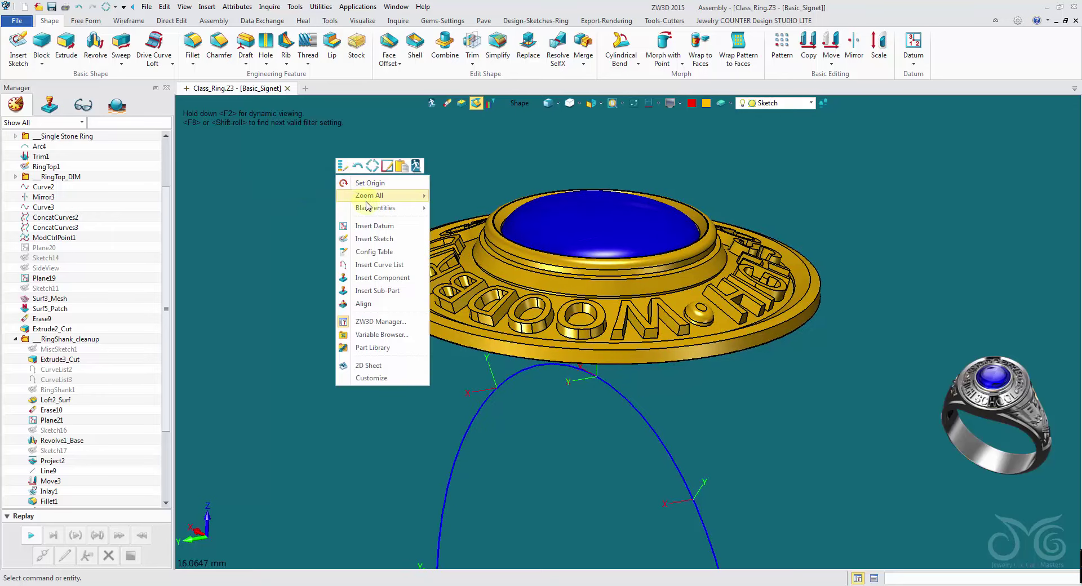
{"action": "mouse_move", "coordinate": [376, 209]}
{"action": "left_click", "coordinate": [474, 236]}
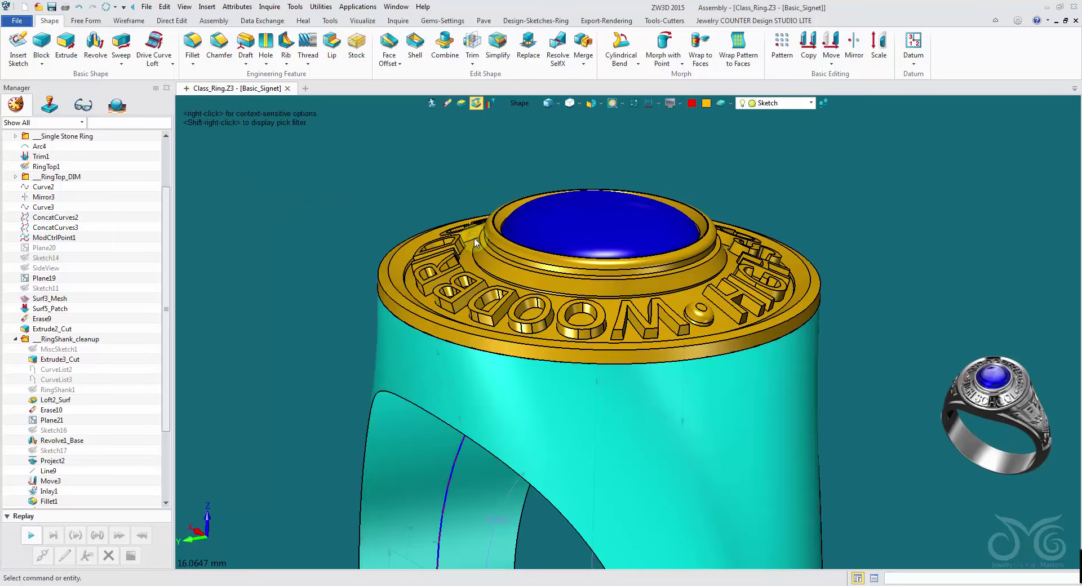
- Fillet the outer upper edge of the ring top's lettered rim with a radius of 0.4 mm
{"action": "middle_click_drag", "start_coordinate": [473, 235], "coordinate": [321, 241]}
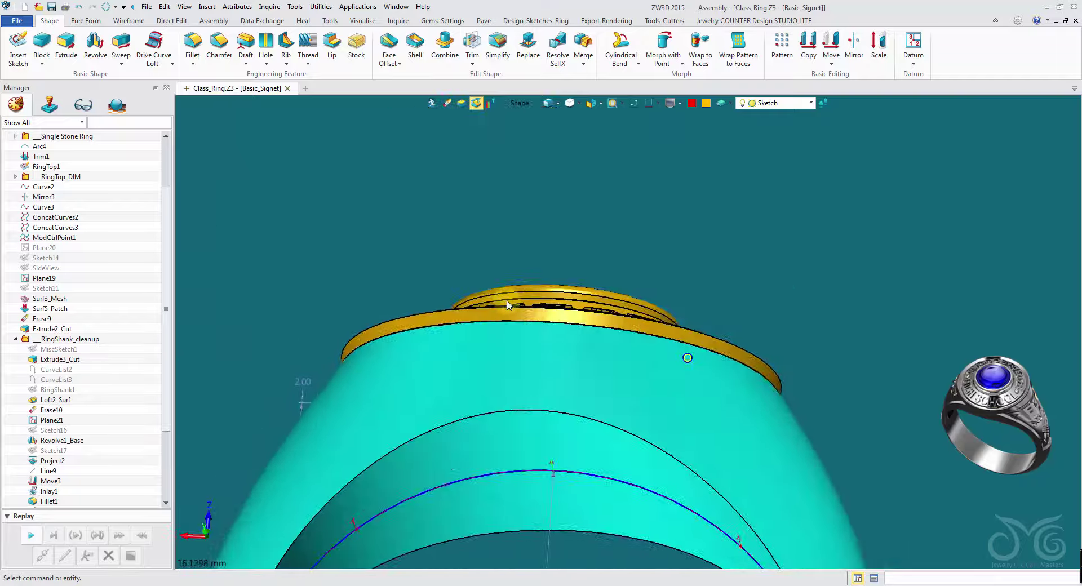
{"action": "middle_click_drag", "start_coordinate": [529, 276], "coordinate": [422, 265]}
{"action": "left_click", "coordinate": [192, 46]}
{"action": "left_click", "coordinate": [431, 266]}
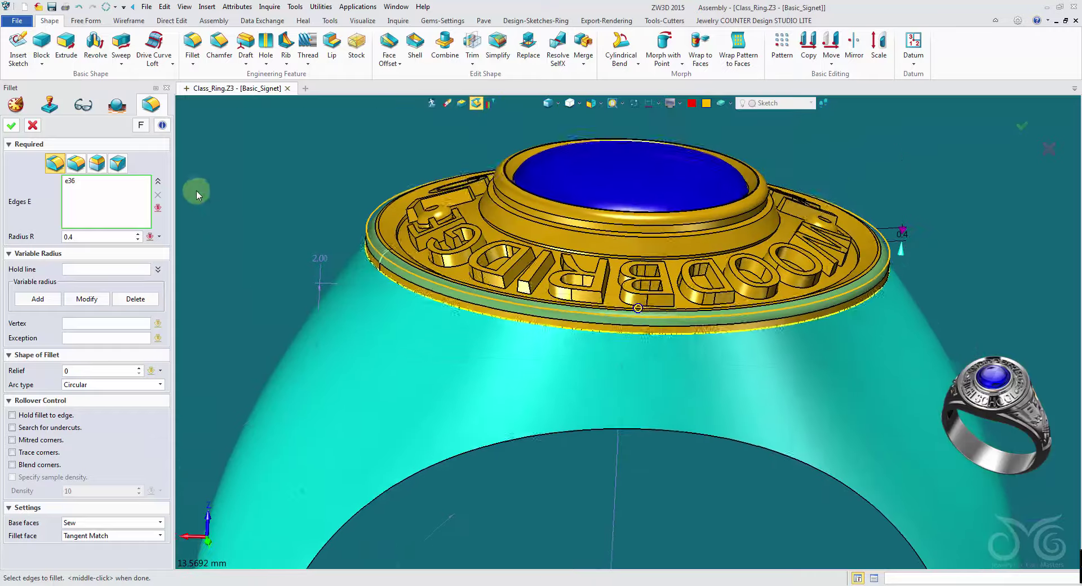
{"action": "right_click_drag", "start_coordinate": [197, 191], "coordinate": [195, 186]}
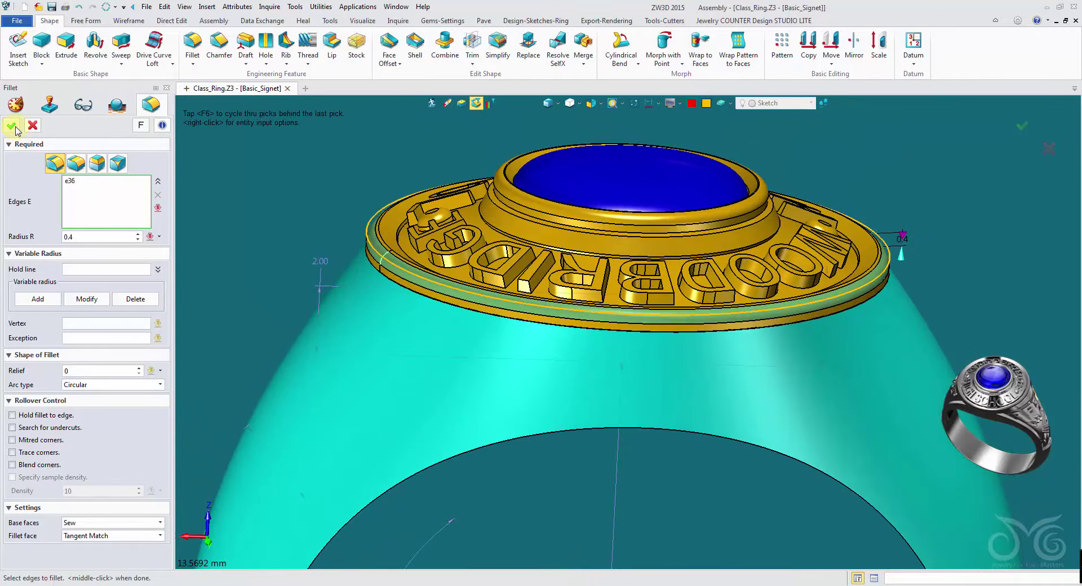
{"action": "left_click", "coordinate": [14, 126]}
- Hide the RingSketch feature in the Single Stone Ring history group so its dimensions no longer clutter the model
{"action": "middle_click_drag", "start_coordinate": [213, 193], "coordinate": [255, 194]}
{"action": "right_click_drag", "start_coordinate": [254, 194], "coordinate": [255, 194]}
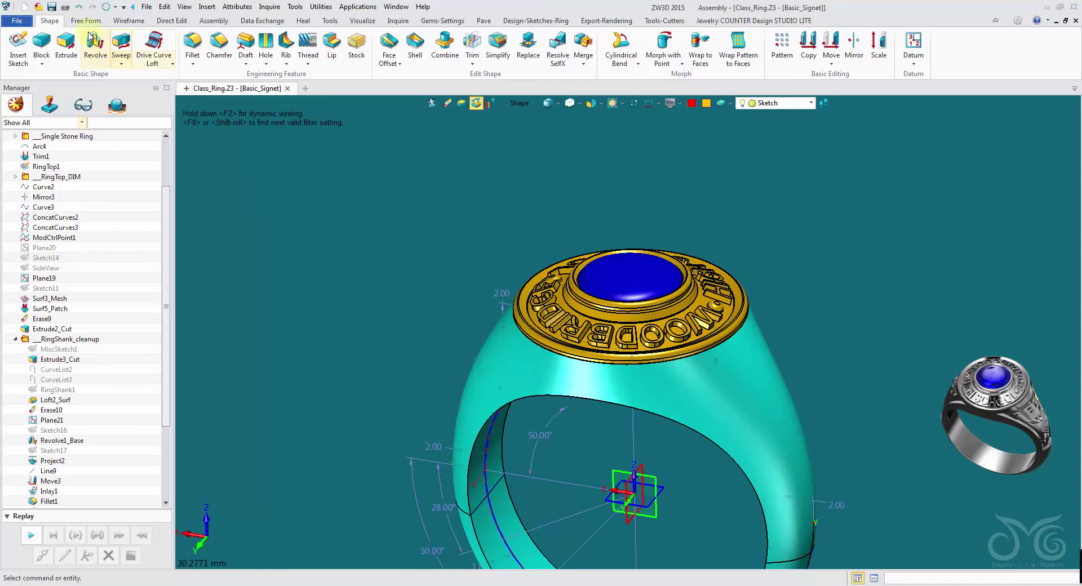
{"action": "middle_click_drag", "start_coordinate": [186, 270], "coordinate": [423, 456]}
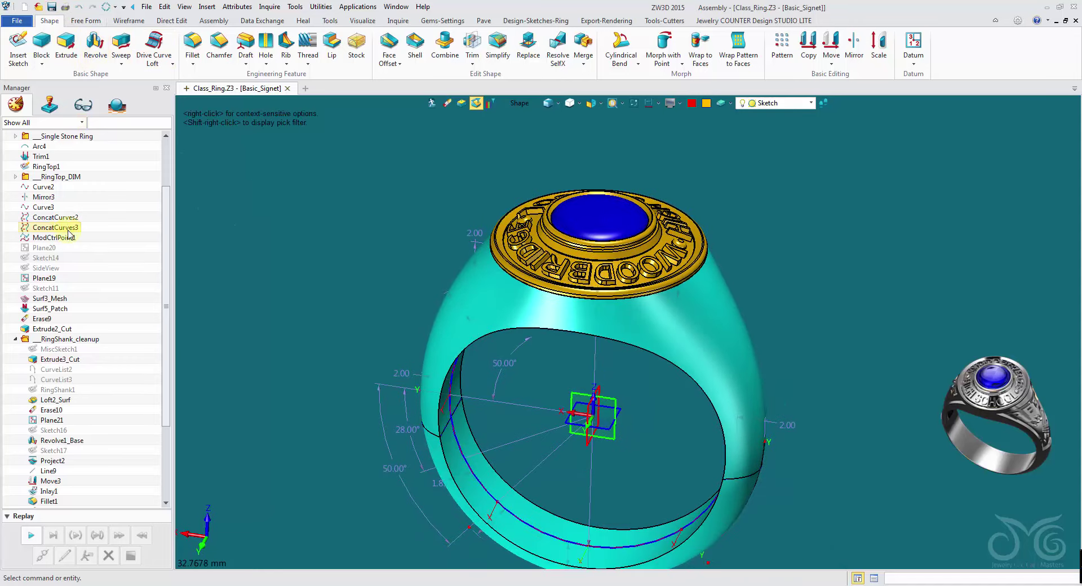
{"action": "scroll", "coordinate": [65, 237], "scroll_direction": "up", "scroll_amount": 3}
{"action": "left_click", "coordinate": [15, 209]}
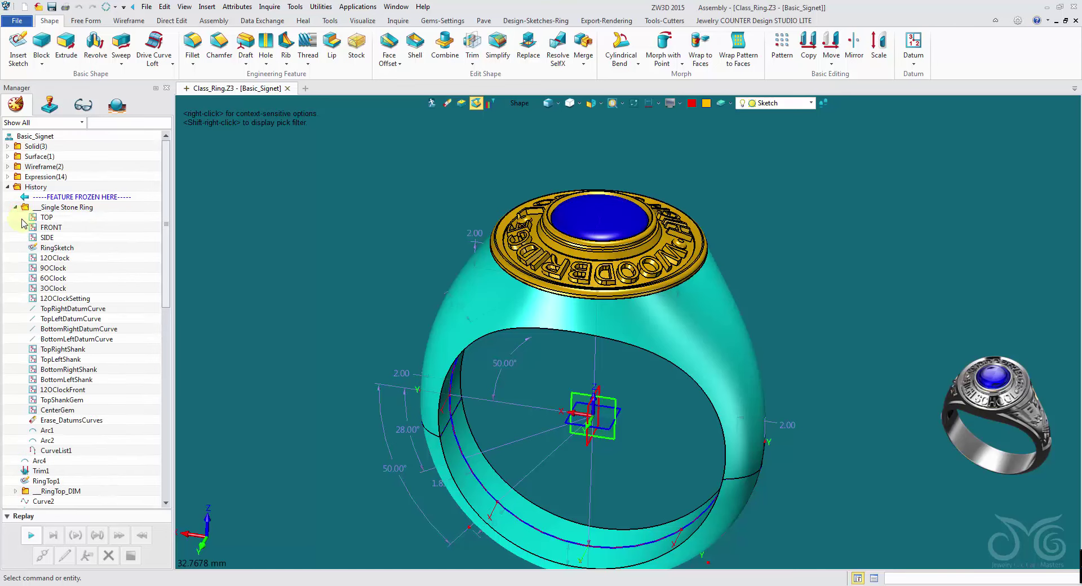
{"action": "right_click", "coordinate": [46, 250]}
{"action": "left_click", "coordinate": [68, 260]}
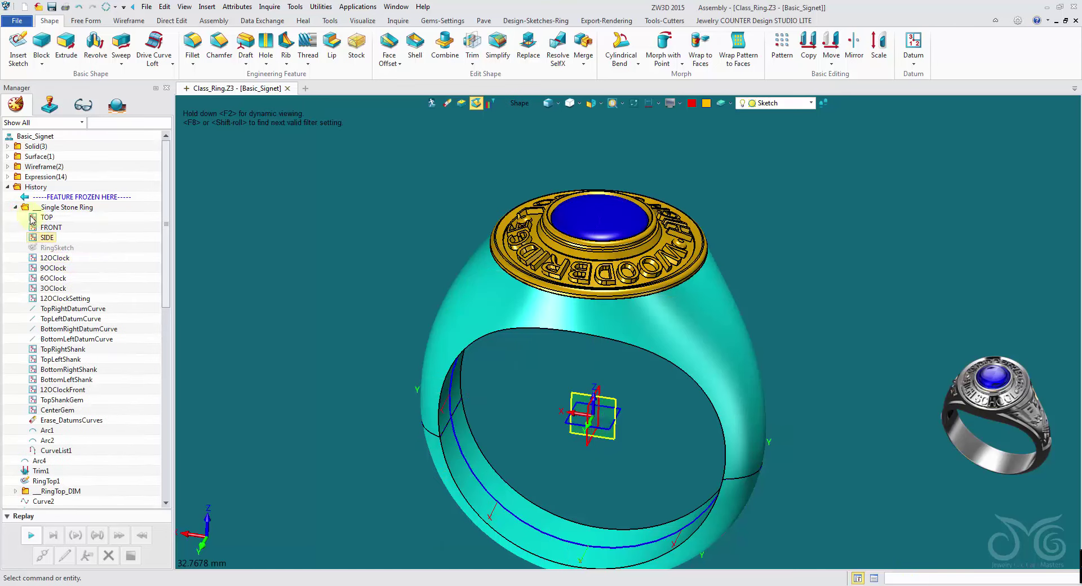
{"action": "left_click", "coordinate": [15, 207]}
{"action": "scroll", "coordinate": [15, 410], "scroll_direction": "down", "scroll_amount": 6}
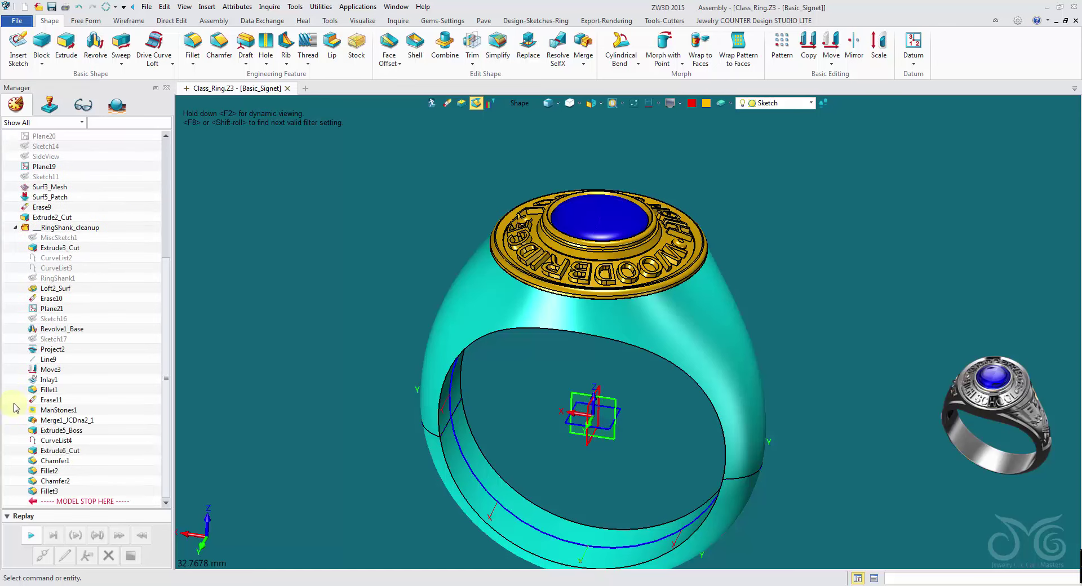
- Insert a new sketch on the SIDE datum plane through the ring's center
{"action": "right_click_drag", "start_coordinate": [335, 308], "coordinate": [316, 152]}
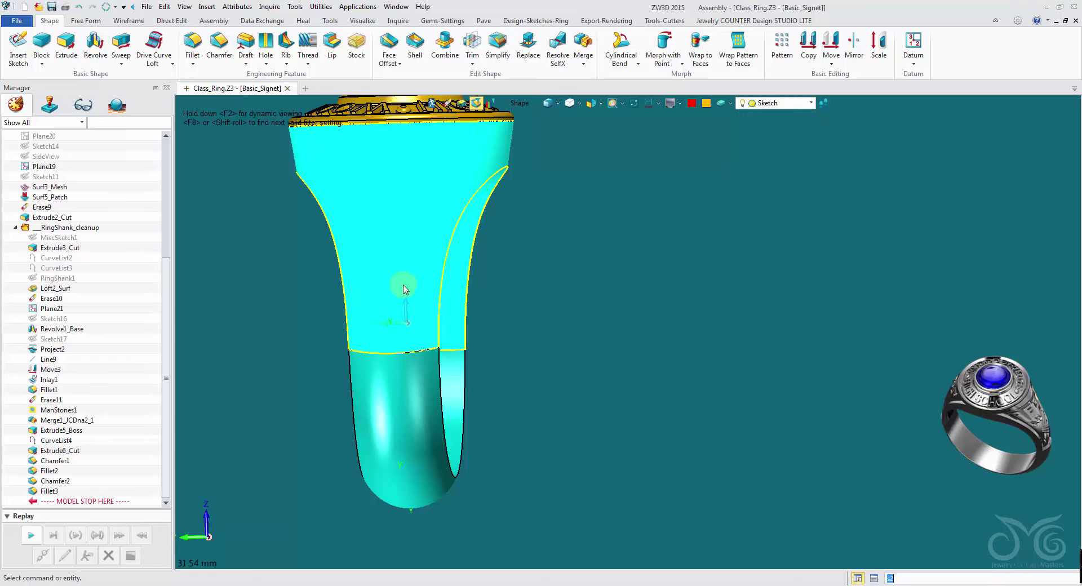
{"action": "right_click_drag", "start_coordinate": [282, 232], "coordinate": [304, 254]}
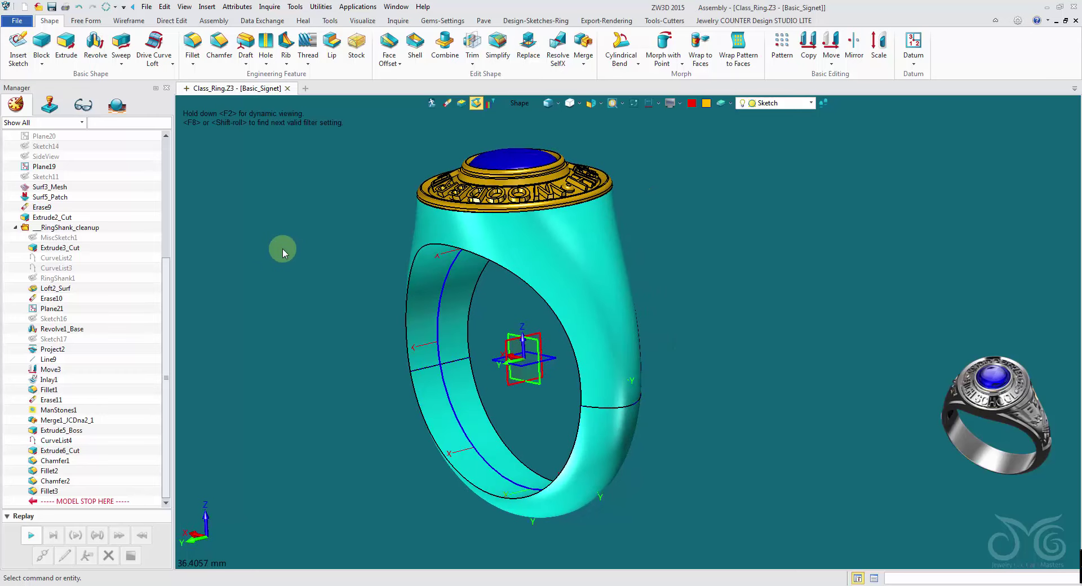
{"action": "right_click", "coordinate": [282, 252]}
{"action": "left_click", "coordinate": [313, 309]}
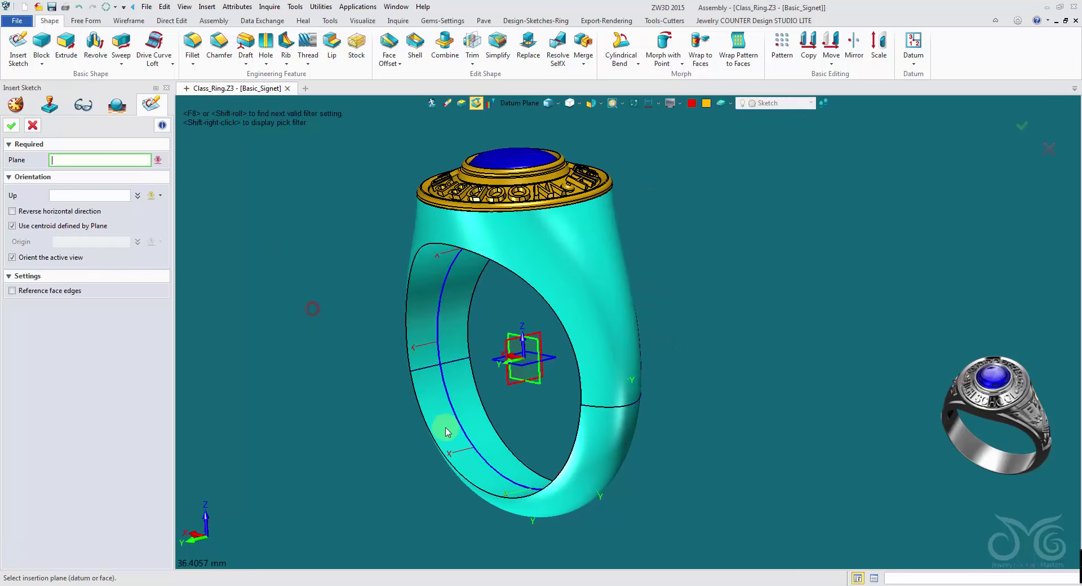
{"action": "left_click", "coordinate": [510, 394]}
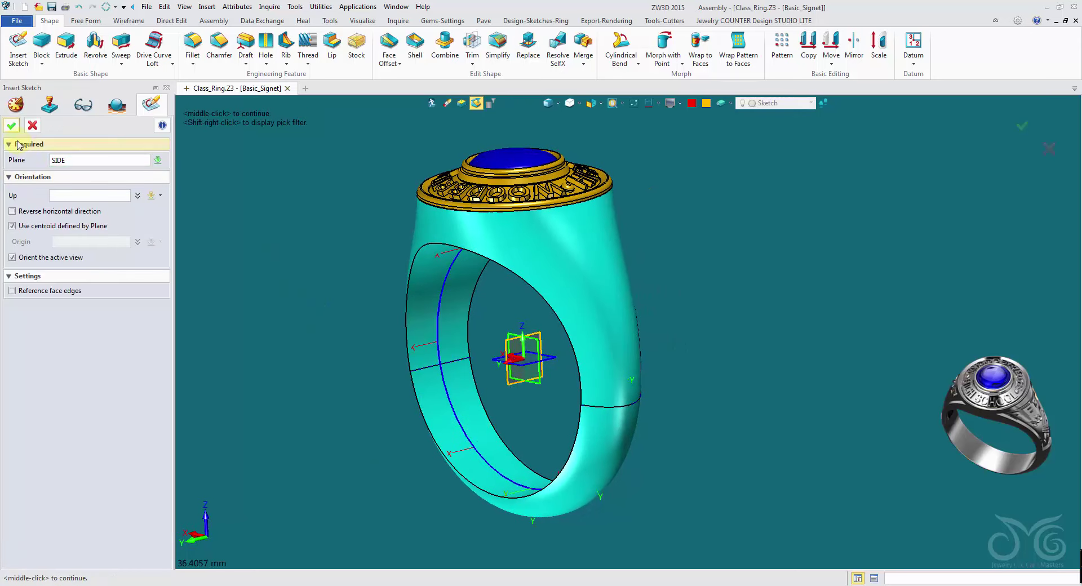
{"action": "left_click", "coordinate": [13, 125]}
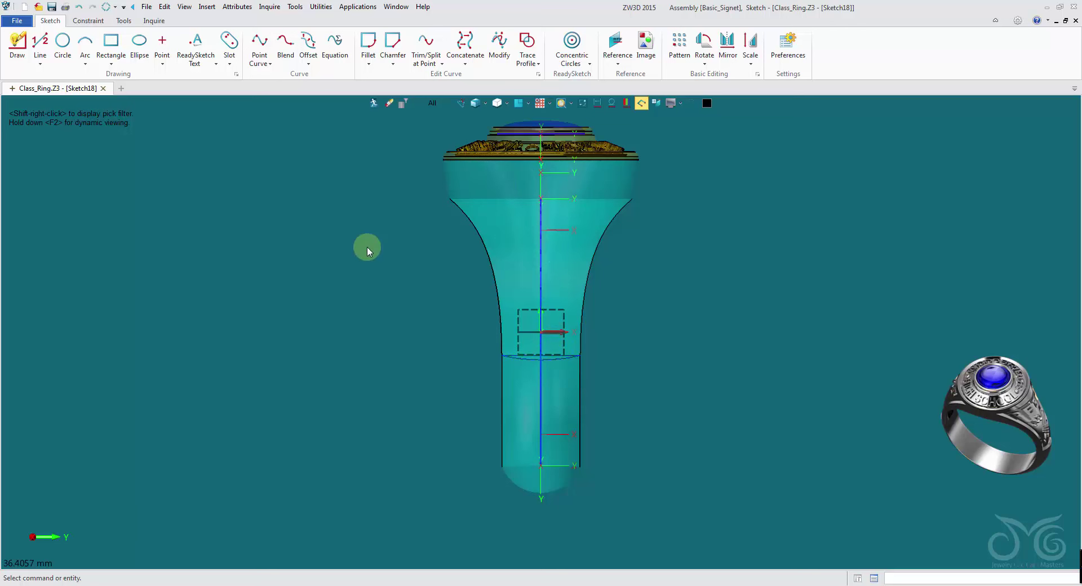
- Reference both curved shank edges and the ring top's lower edge as construction geometry, and hide the surrounding model in the sketch
{"action": "right_click", "coordinate": [726, 180]}
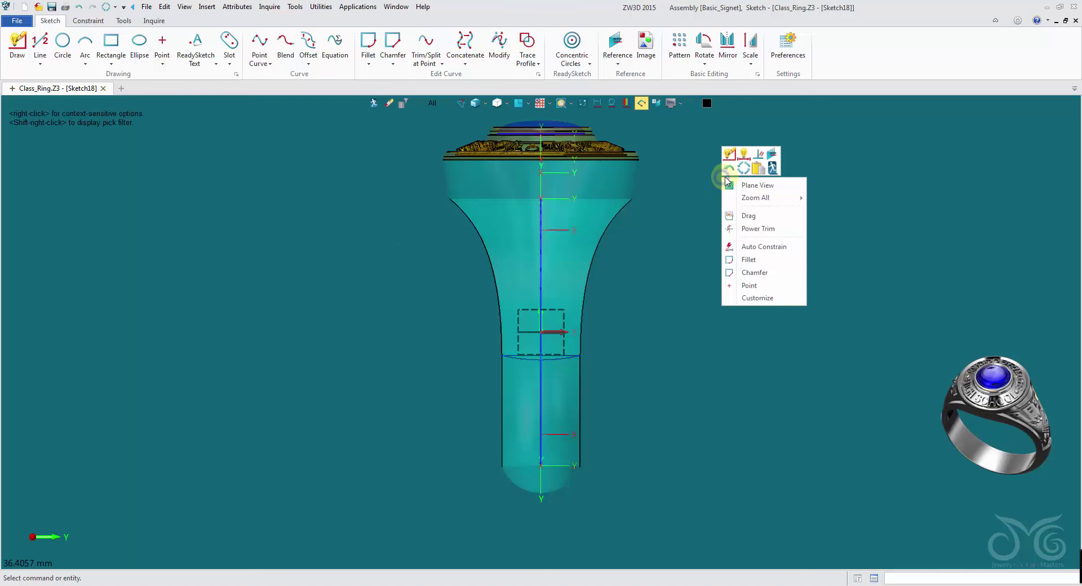
{"action": "left_click", "coordinate": [775, 152]}
{"action": "left_click", "coordinate": [596, 260]}
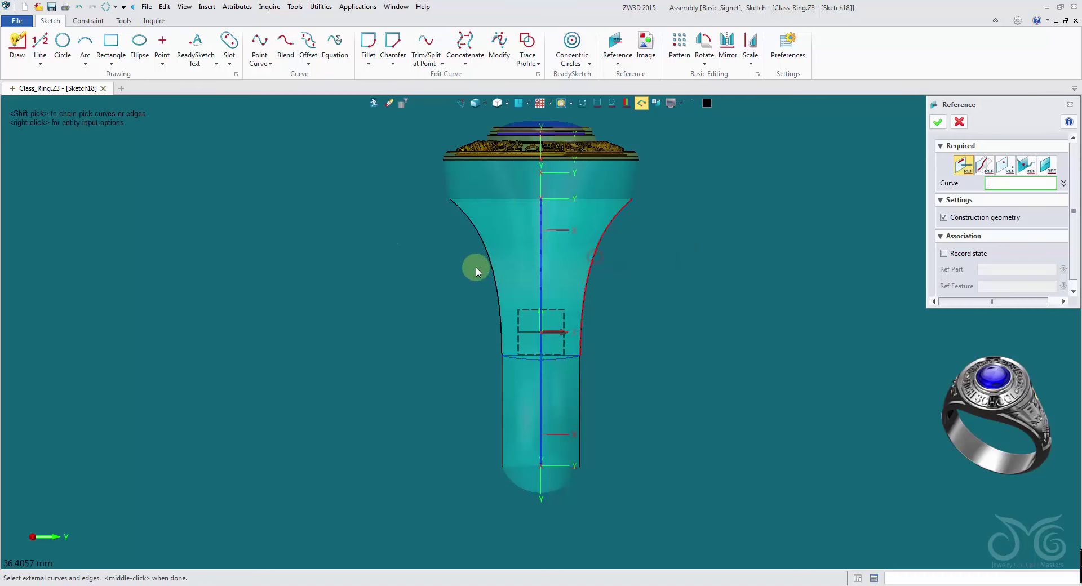
{"action": "left_click", "coordinate": [488, 262]}
{"action": "left_click", "coordinate": [480, 164]}
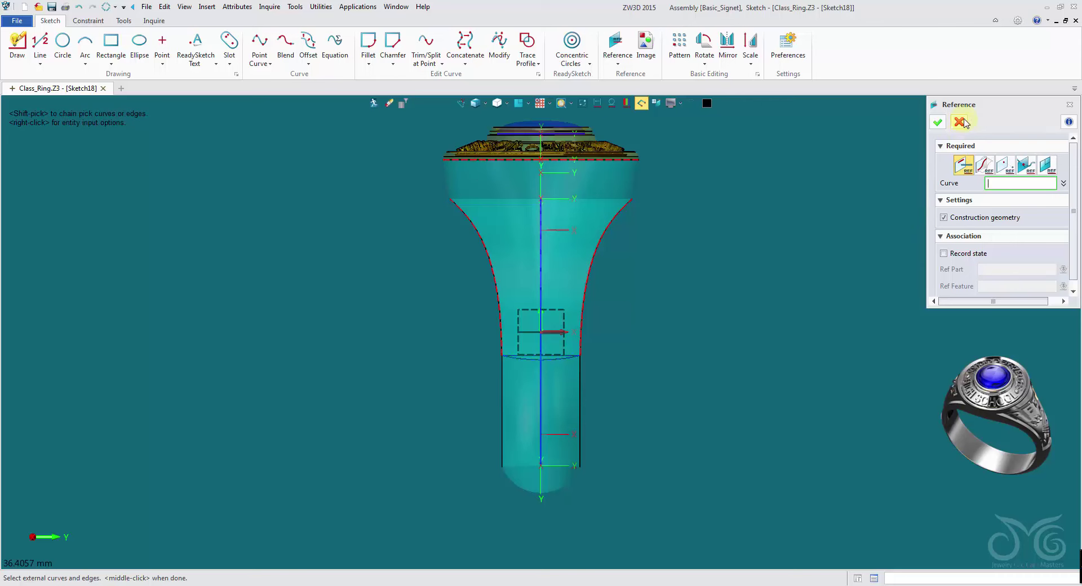
{"action": "left_click", "coordinate": [944, 128]}
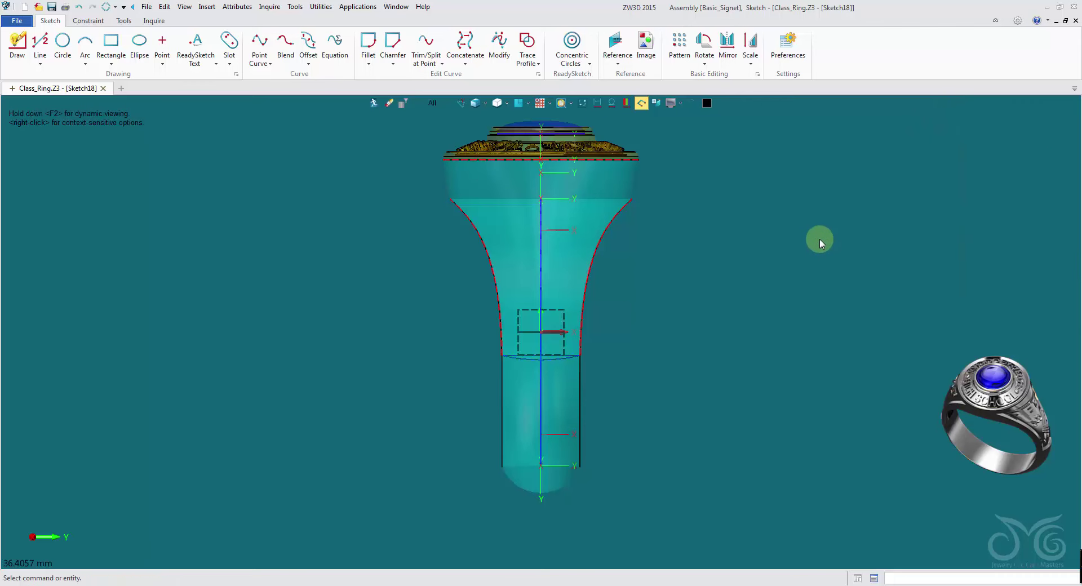
{"action": "left_click", "coordinate": [590, 111]}
{"action": "left_click", "coordinate": [669, 221]}
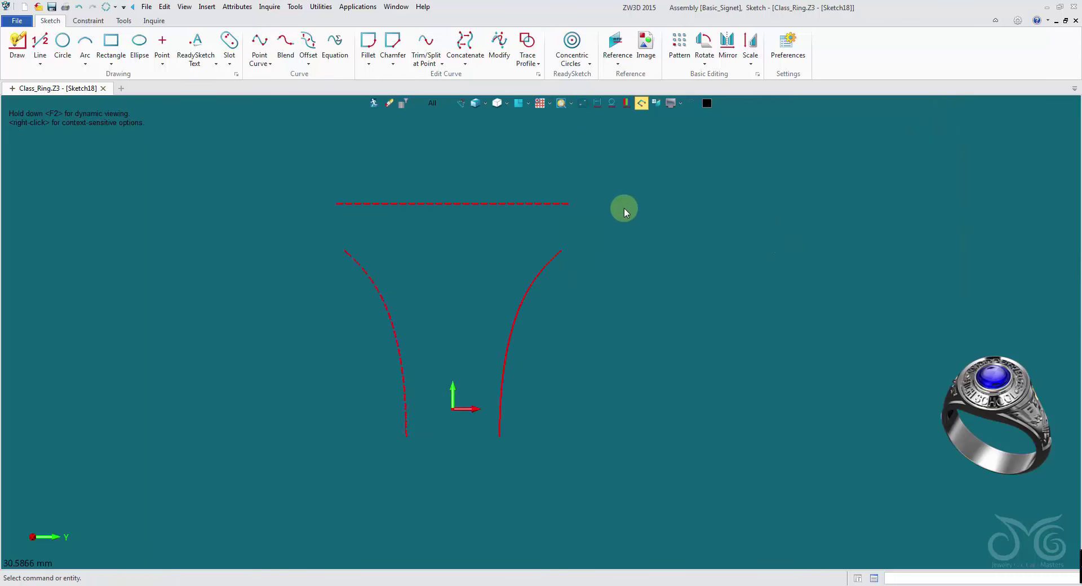
- Draw a vertical line about 10.9 mm long upward from just above the sketch origin, between the two reference curves
{"action": "left_click", "coordinate": [34, 45]}
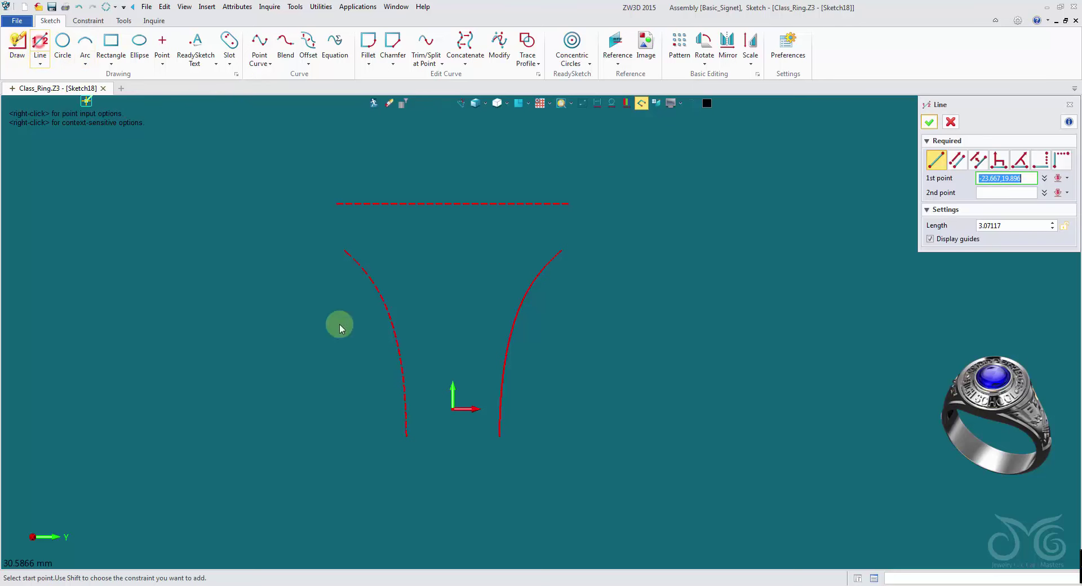
{"action": "left_click", "coordinate": [453, 408]}
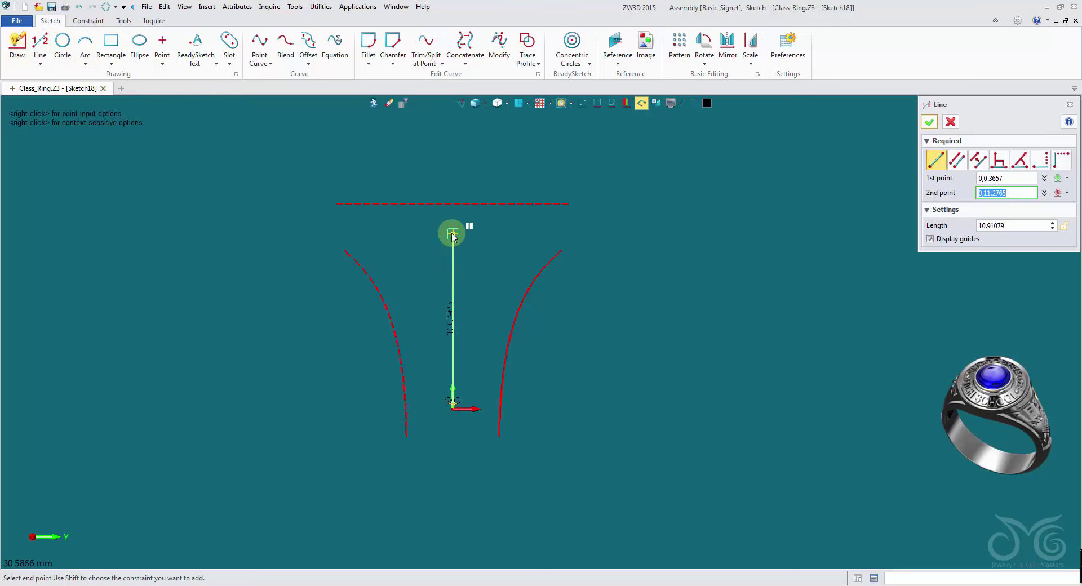
{"action": "left_click", "coordinate": [453, 233]}
{"action": "middle_click", "coordinate": [483, 237]}
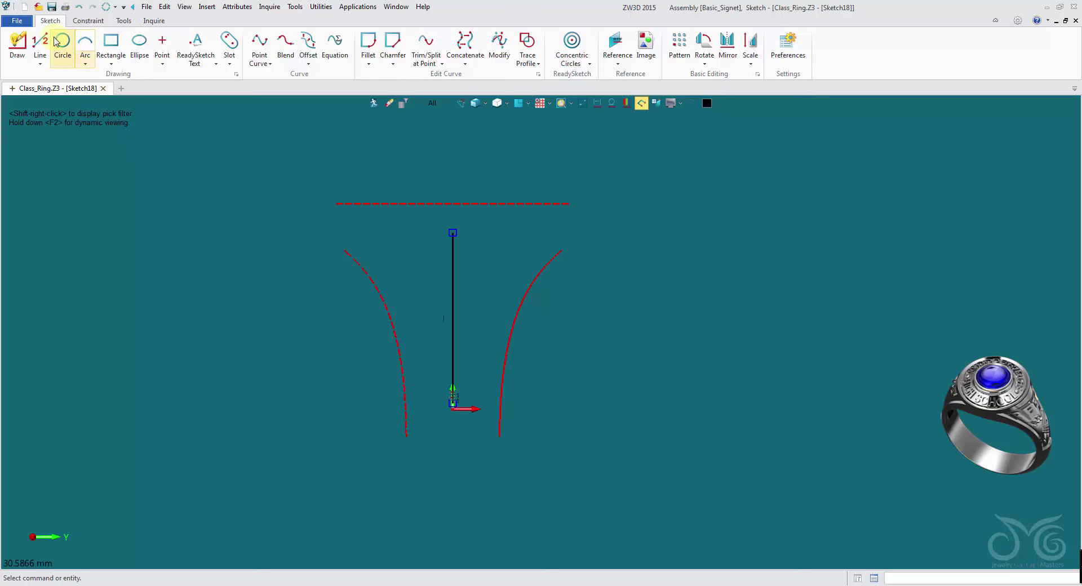
- Draw two separate horizontal lines beside the reference curves, the upper about 5.6 mm and the lower about 3.4 mm long
{"action": "left_click", "coordinate": [110, 158]}
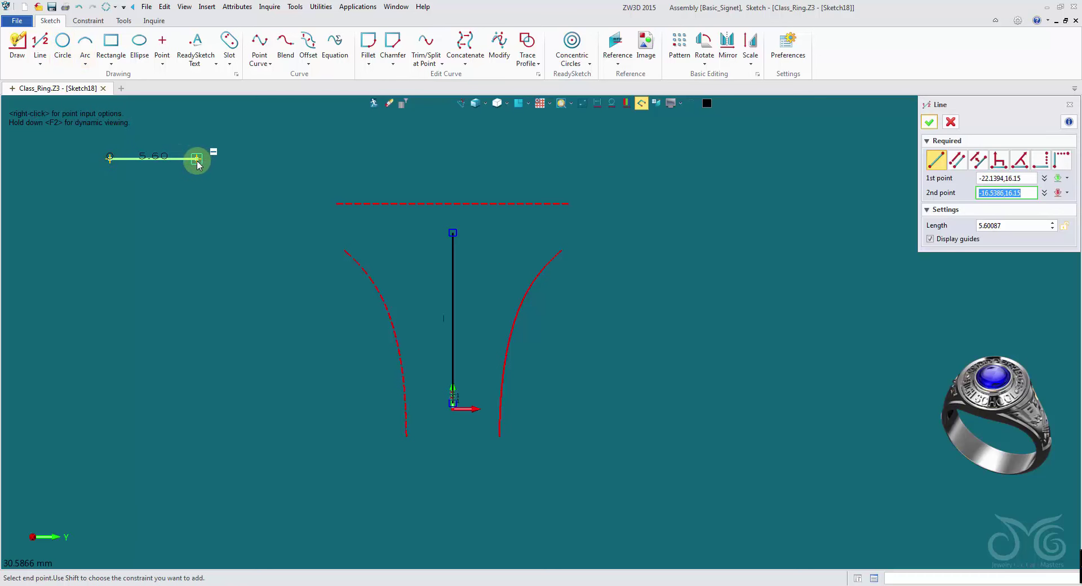
{"action": "left_click", "coordinate": [197, 159]}
{"action": "left_click", "coordinate": [185, 340]}
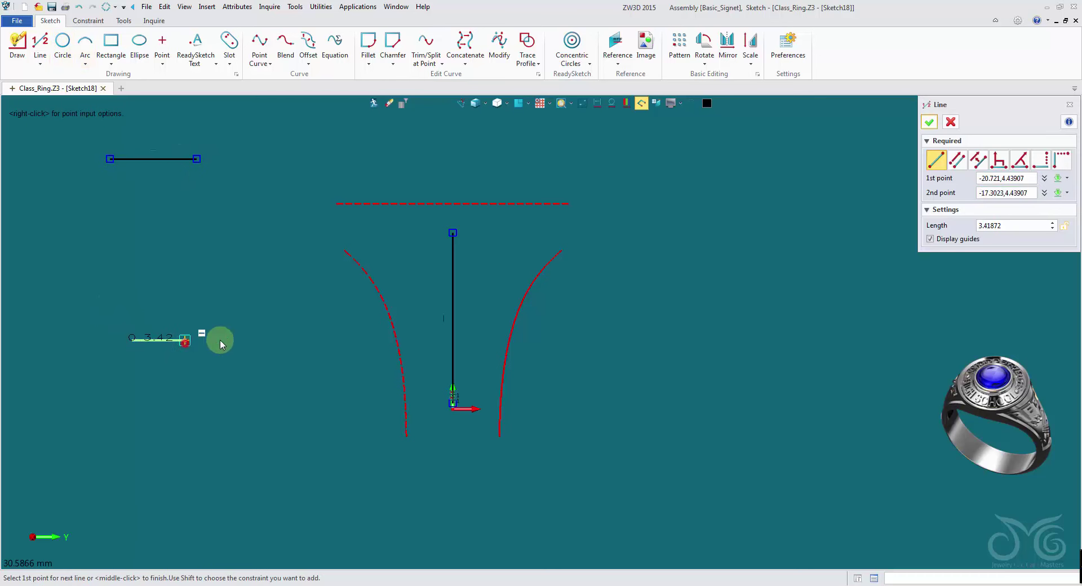
{"action": "middle_click", "coordinate": [259, 328]}
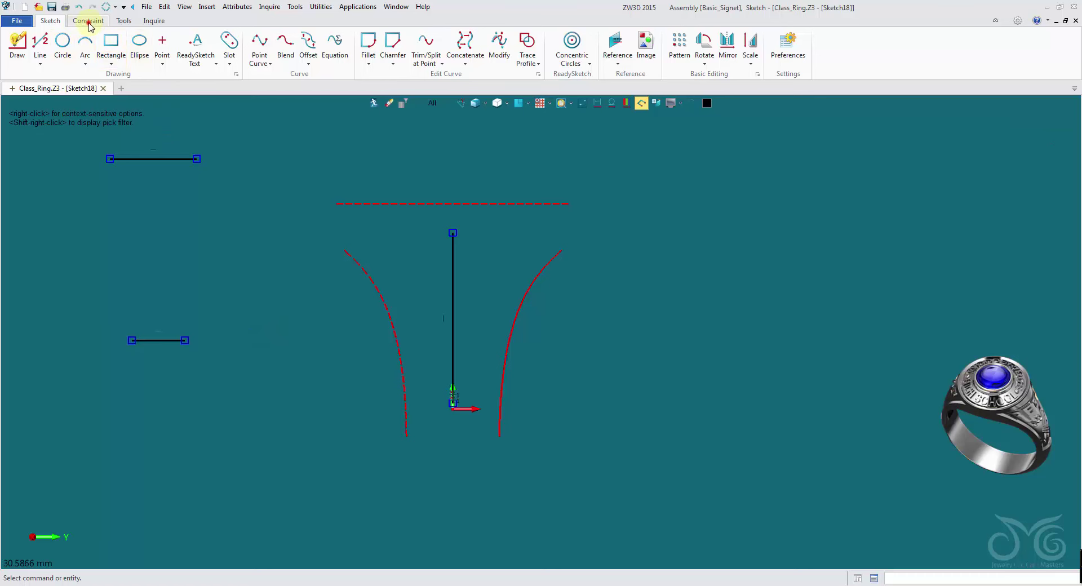
- Constrain the upper horizontal line's midpoint to the vertical line's upper endpoint and the lower horizontal line's midpoint to the sketch origin
{"action": "left_click", "coordinate": [89, 23]}
{"action": "left_click", "coordinate": [83, 67]}
{"action": "left_click", "coordinate": [110, 159]}
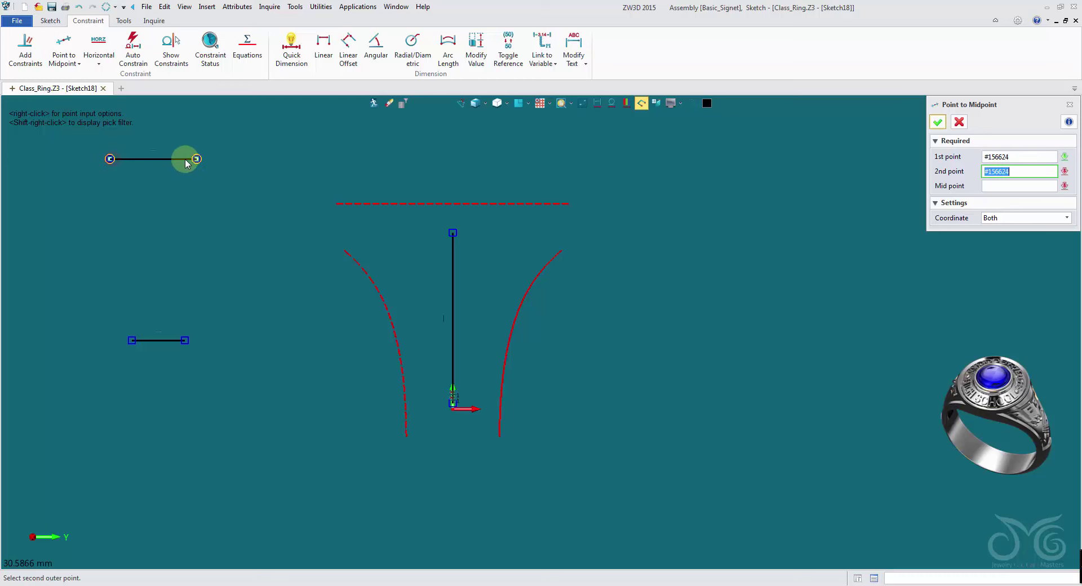
{"action": "left_click", "coordinate": [196, 159]}
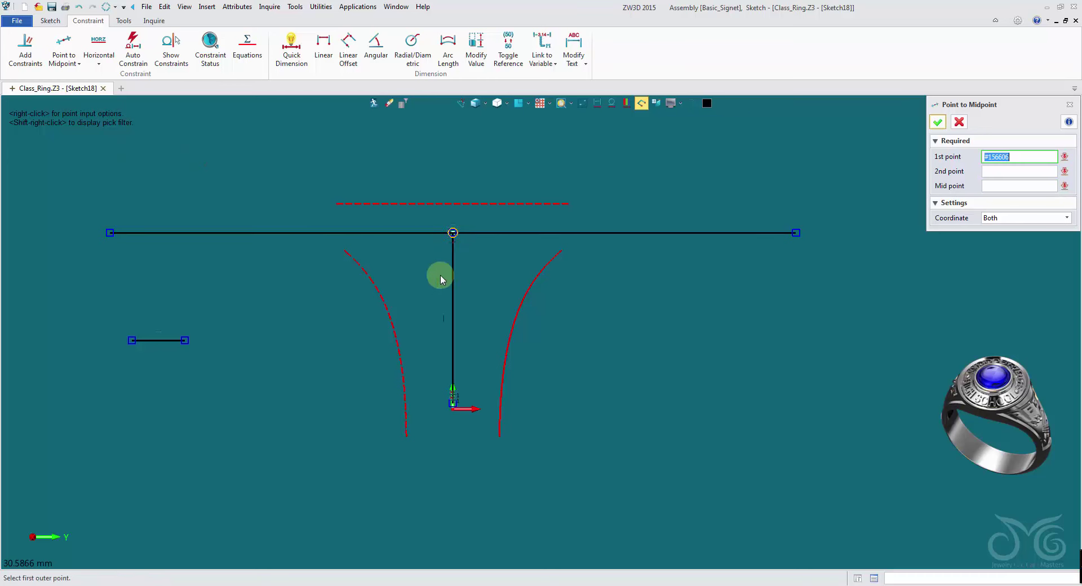
{"action": "left_click", "coordinate": [185, 340]}
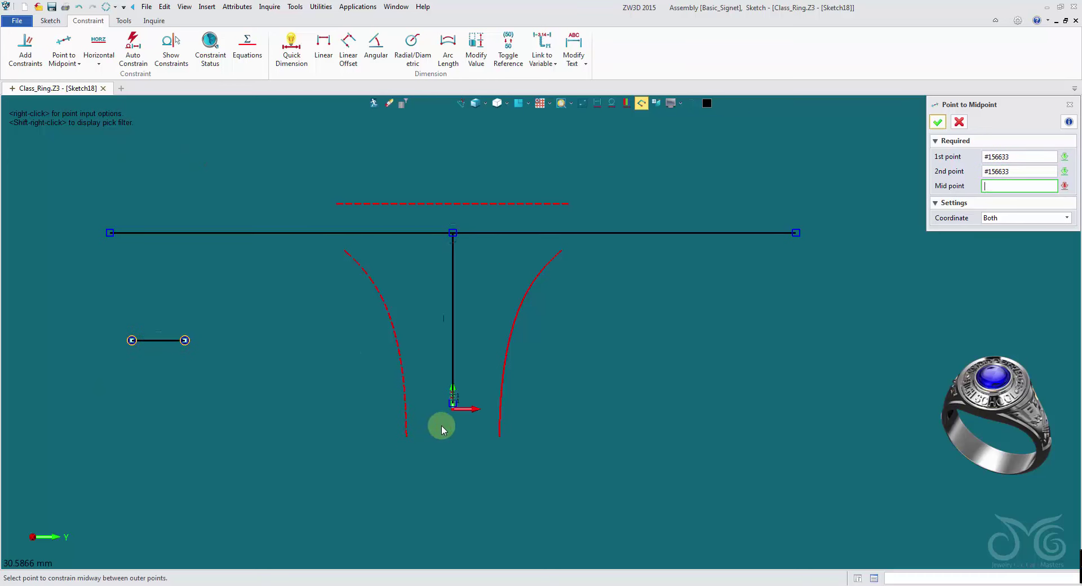
{"action": "scroll", "coordinate": [455, 416], "scroll_direction": "up", "scroll_amount": 5}
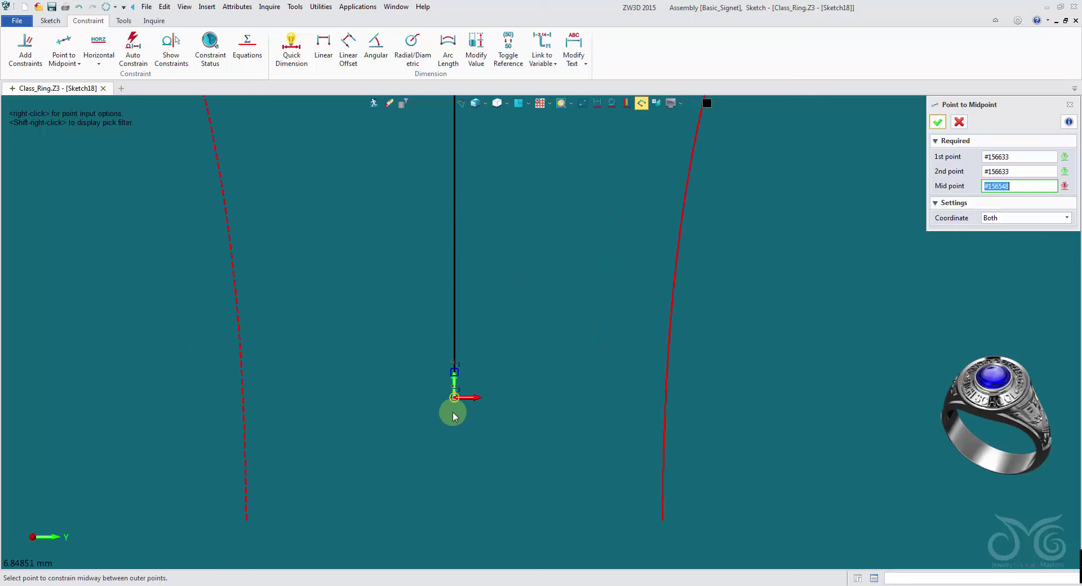
{"action": "left_click", "coordinate": [454, 400]}
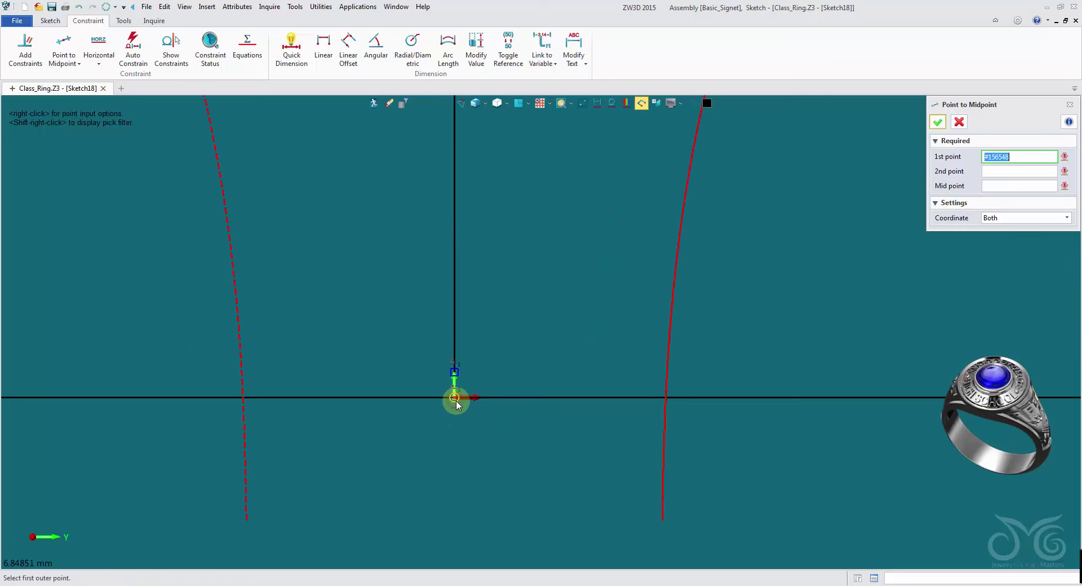
- Make the vertical line's lower endpoint coincident with the sketch origin
{"action": "left_click", "coordinate": [71, 65]}
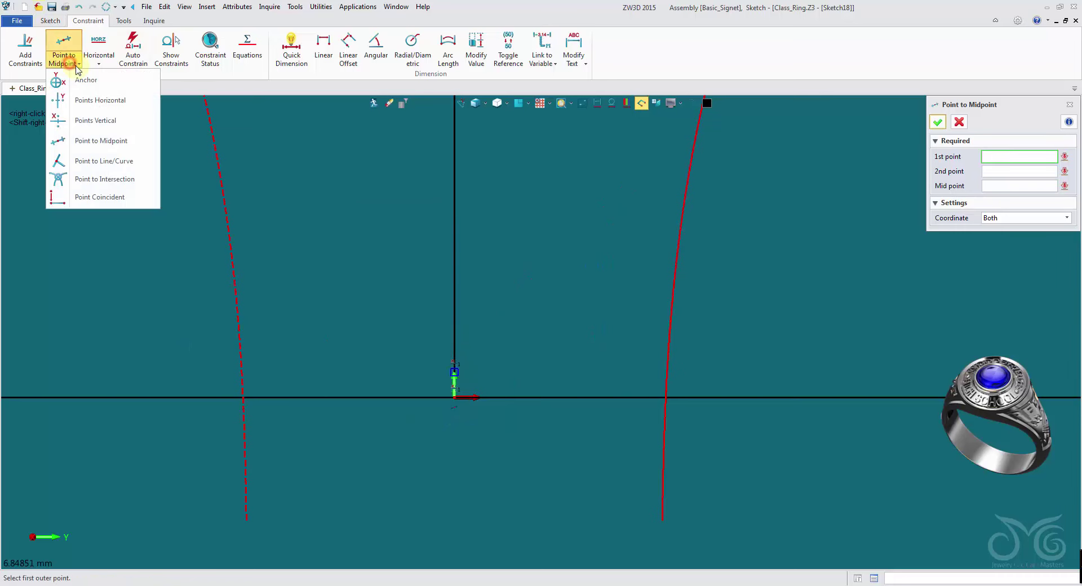
{"action": "left_click", "coordinate": [100, 197]}
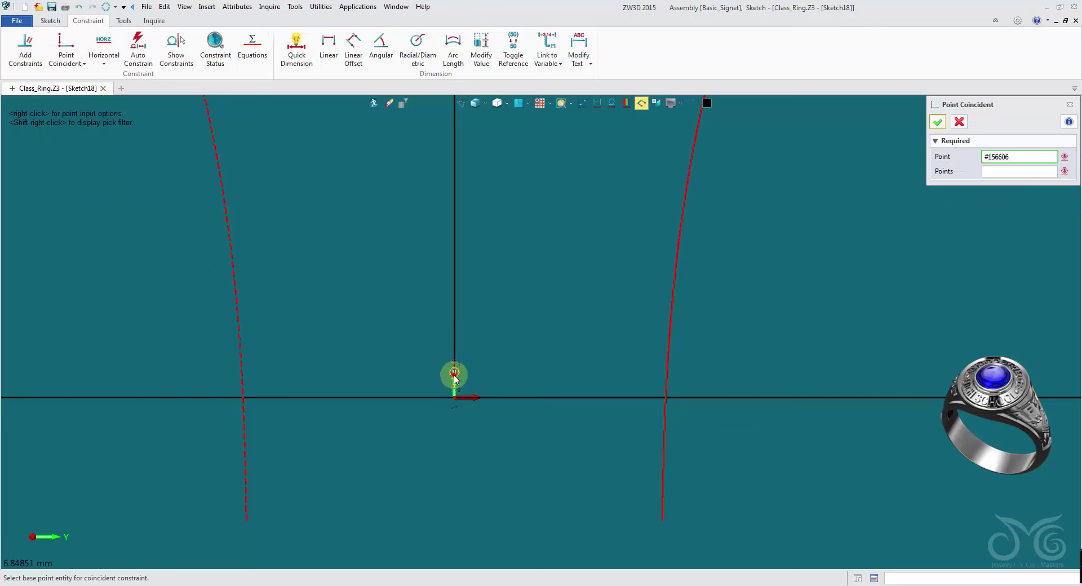
{"action": "left_click", "coordinate": [454, 373]}
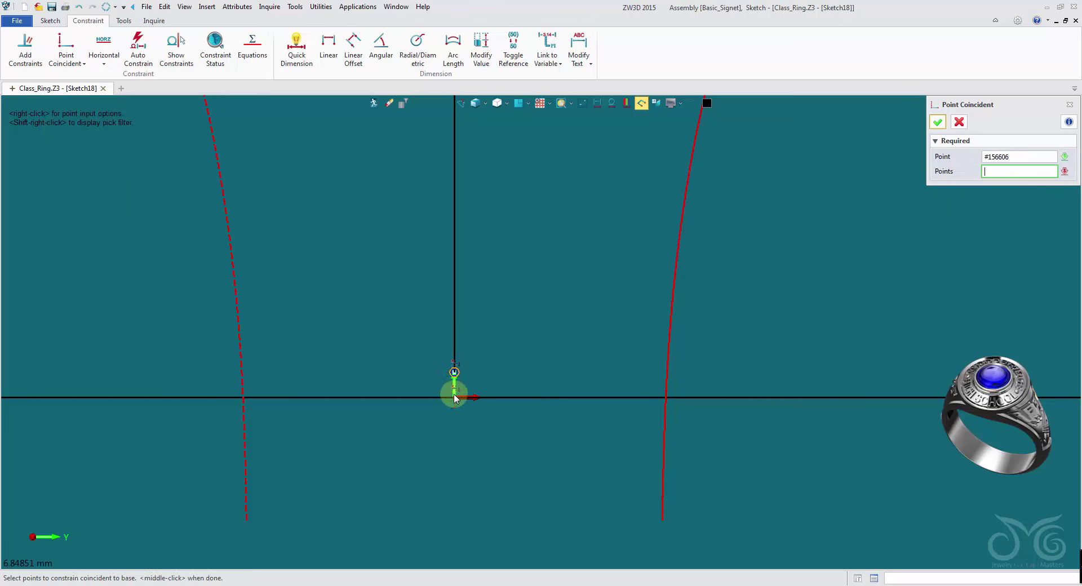
{"action": "left_click", "coordinate": [939, 122]}
{"action": "scroll", "coordinate": [475, 378], "scroll_direction": "down", "scroll_amount": 5}
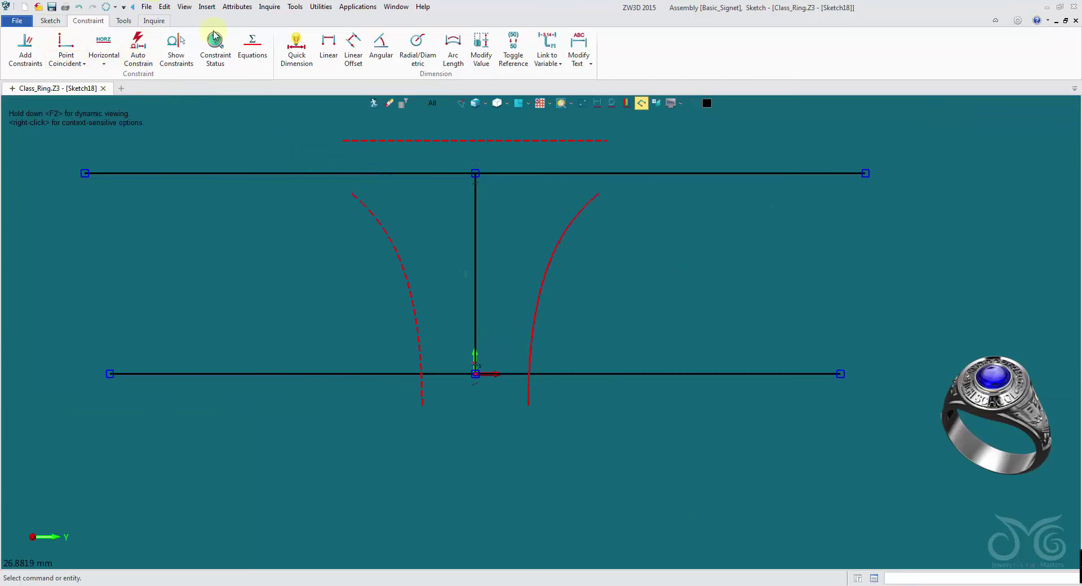
- Dimension the upper horizontal line to 12 mm and the lower horizontal line to 3.5 mm
{"action": "left_click", "coordinate": [297, 48]}
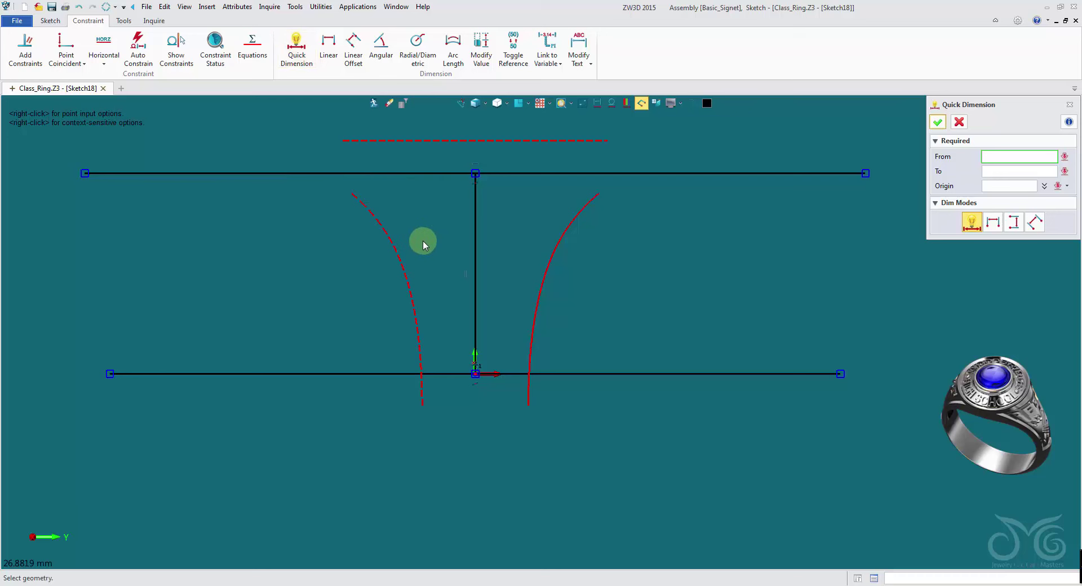
{"action": "left_click", "coordinate": [496, 172]}
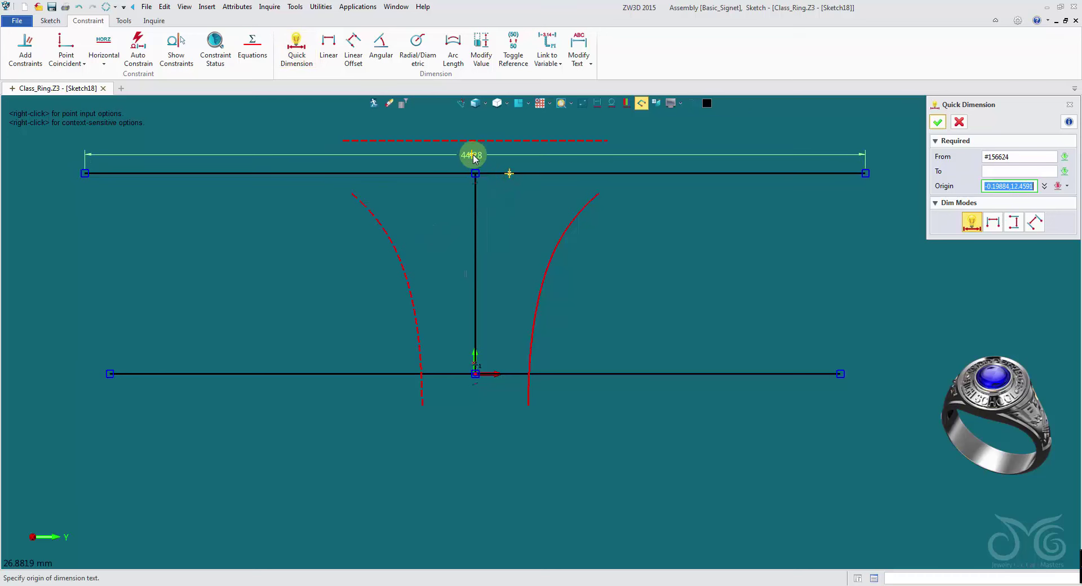
{"action": "left_click", "coordinate": [477, 154]}
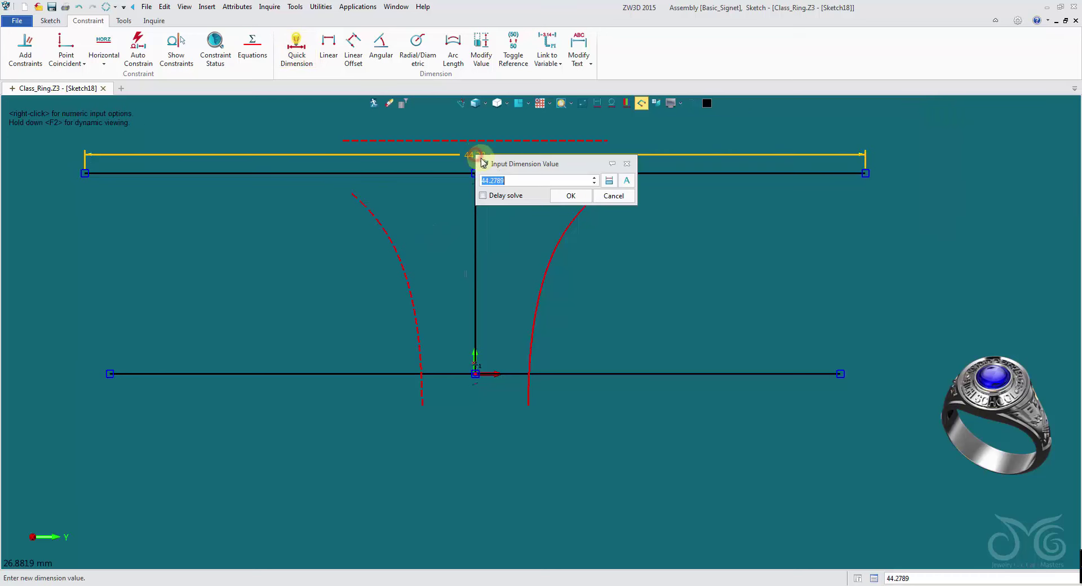
{"action": "type", "text": "12"}
{"action": "left_click", "coordinate": [568, 196]}
{"action": "left_click", "coordinate": [514, 375]}
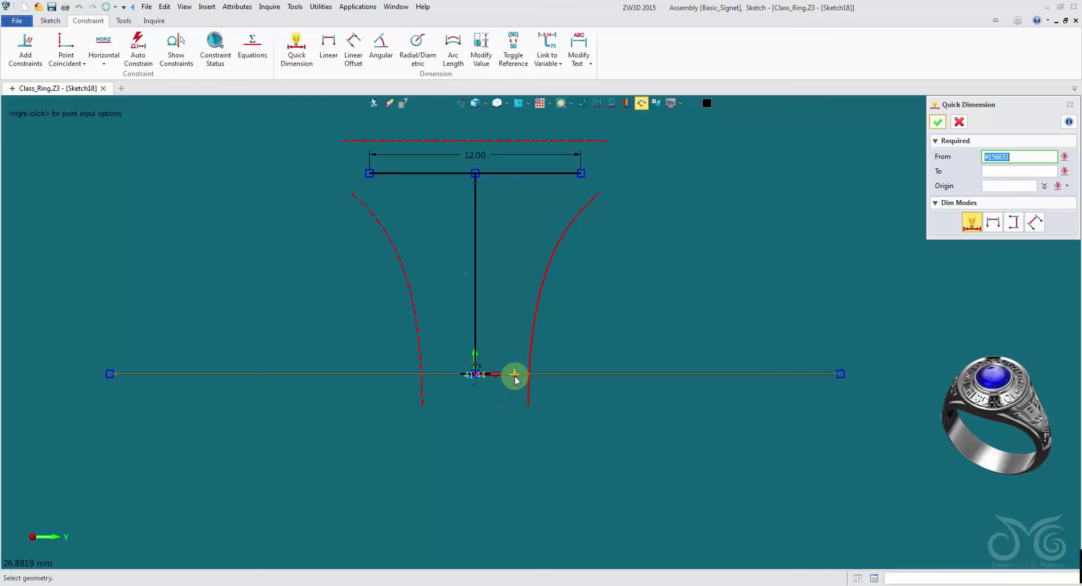
{"action": "left_click", "coordinate": [490, 429]}
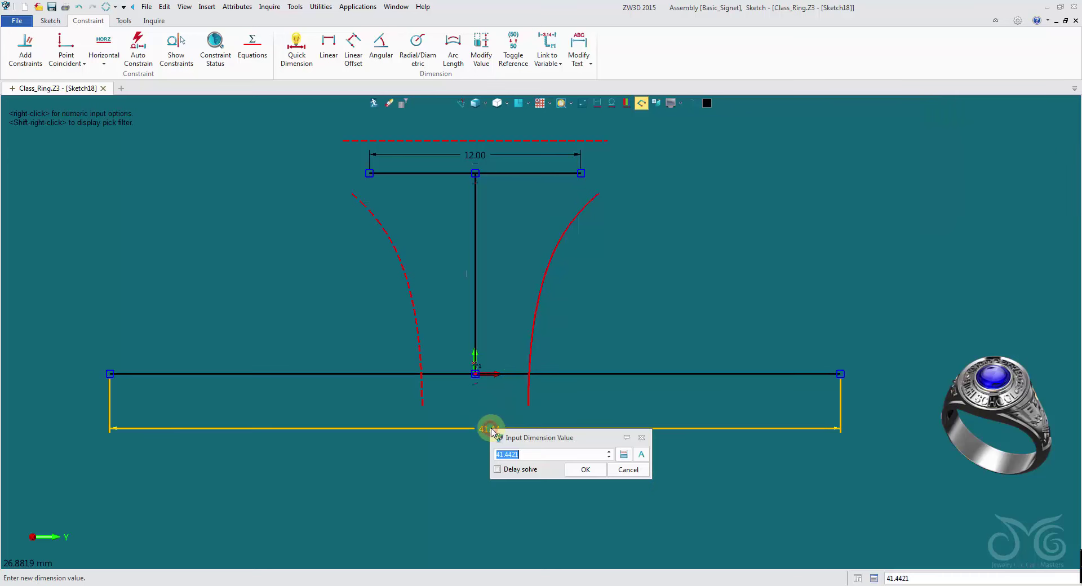
{"action": "type", "text": "3.5"}
{"action": "left_click", "coordinate": [580, 470]}
- Dimension the vertical line to 12 mm and convert it to construction geometry
{"action": "left_click", "coordinate": [476, 255]}
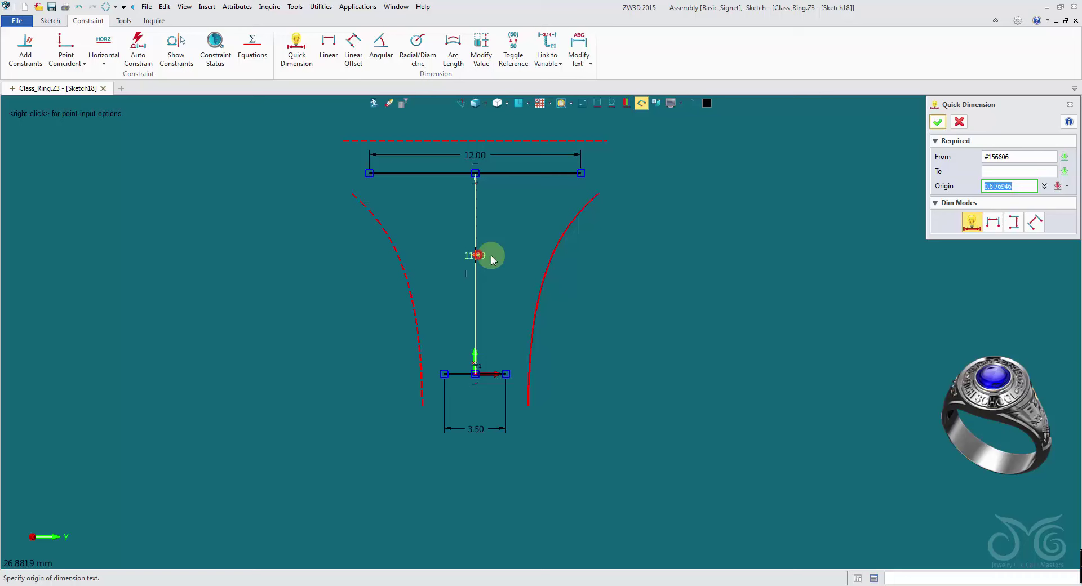
{"action": "left_click", "coordinate": [590, 267]}
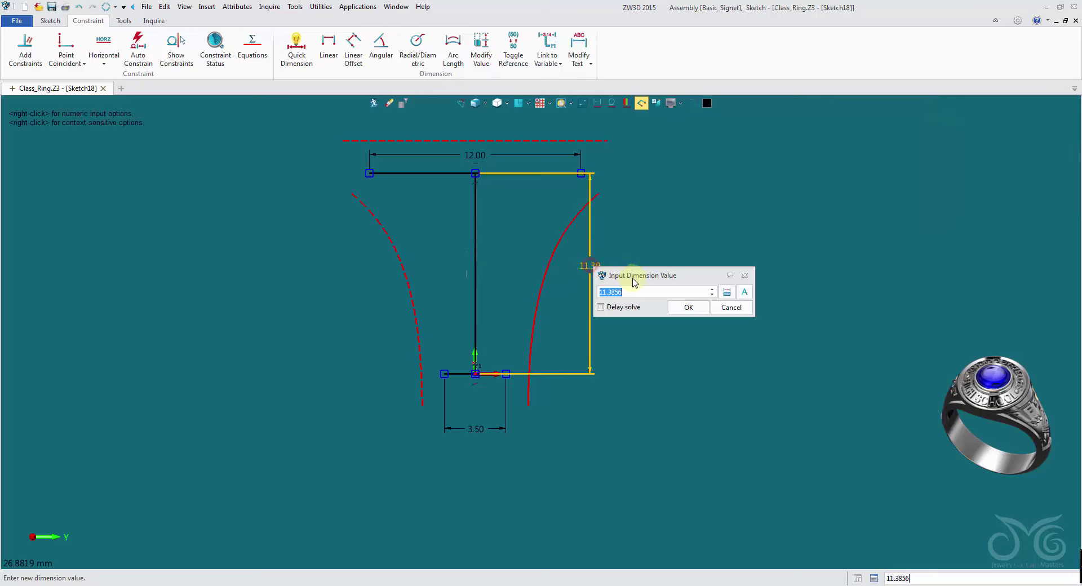
{"action": "left_click", "coordinate": [695, 310]}
{"action": "left_click", "coordinate": [957, 123]}
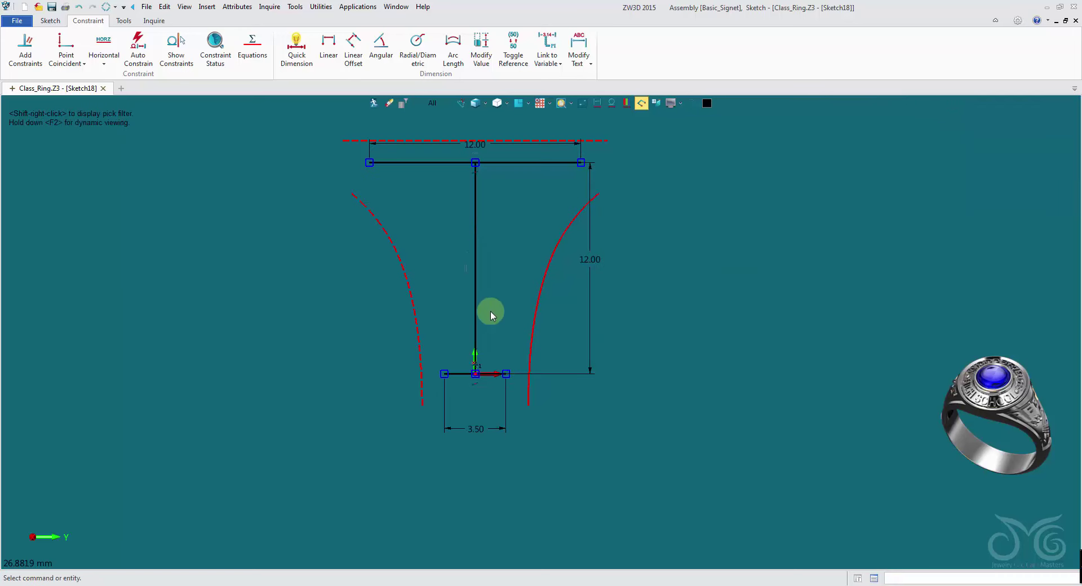
{"action": "right_click", "coordinate": [474, 228]}
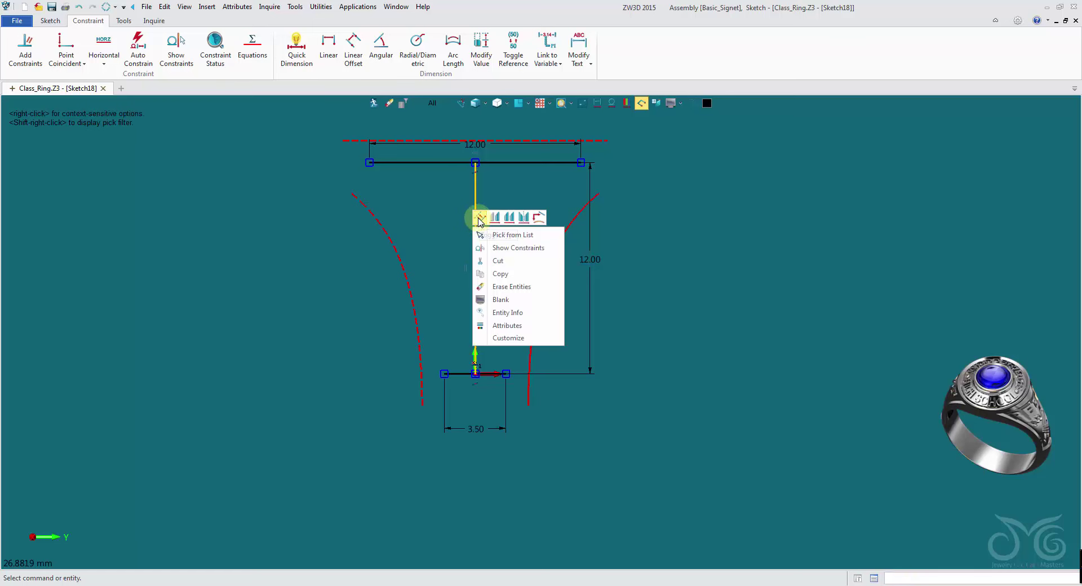
{"action": "left_click", "coordinate": [478, 219]}
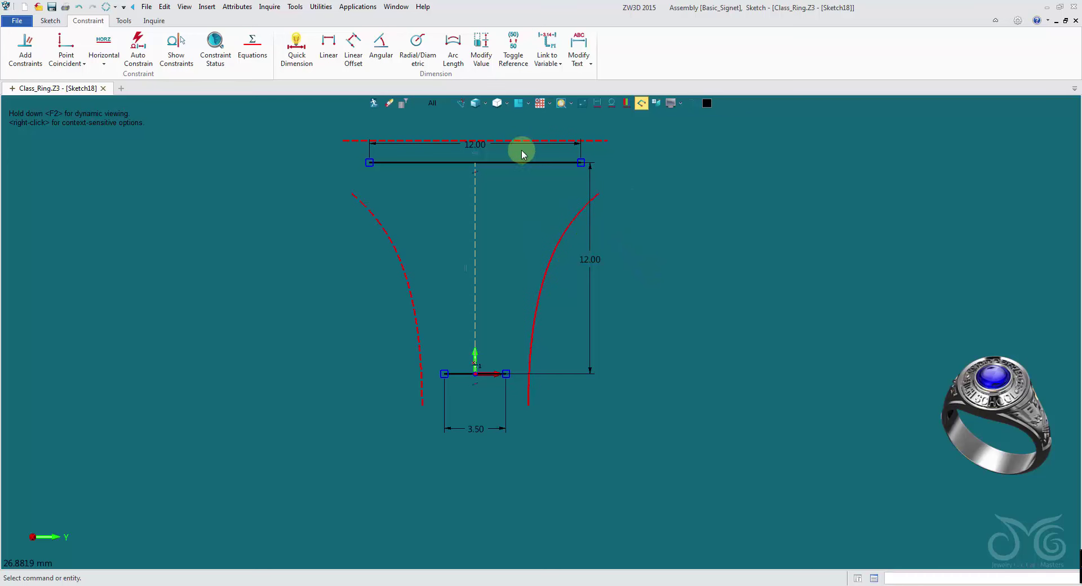
{"action": "left_click", "coordinate": [475, 433]}
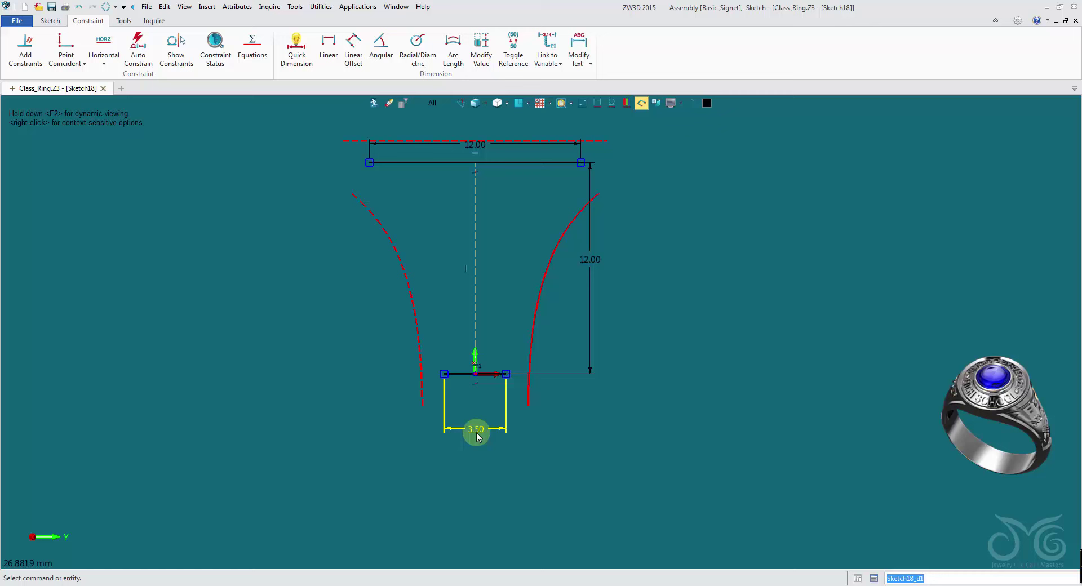
- Draw a three-point arc of about 14.4 mm radius joining the left ends of both horizontal lines, bowed toward the centerline
{"action": "left_click", "coordinate": [52, 21]}
{"action": "left_click", "coordinate": [85, 44]}
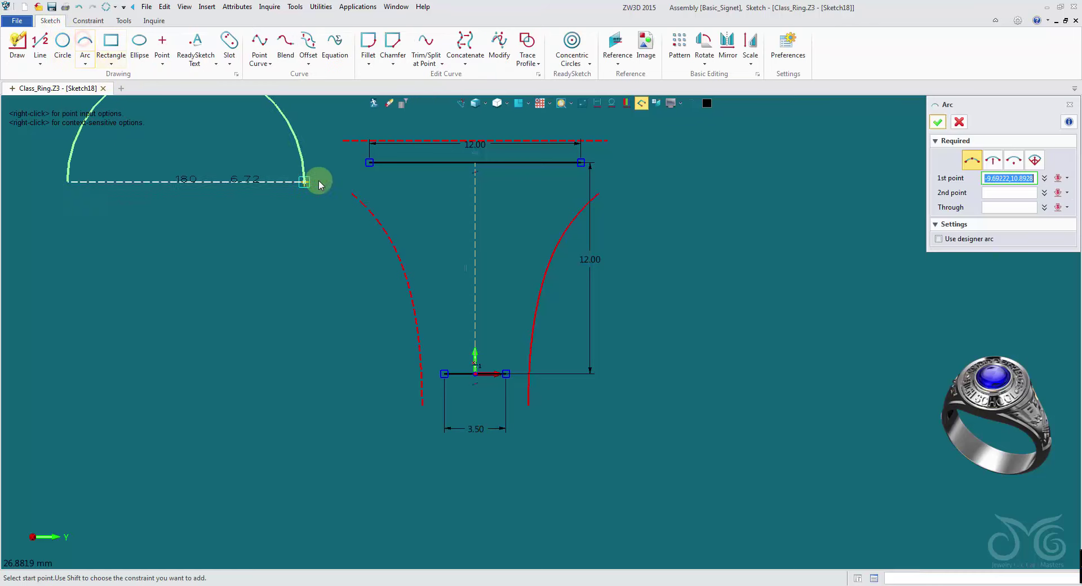
{"action": "left_click", "coordinate": [369, 163]}
{"action": "left_click", "coordinate": [444, 374]}
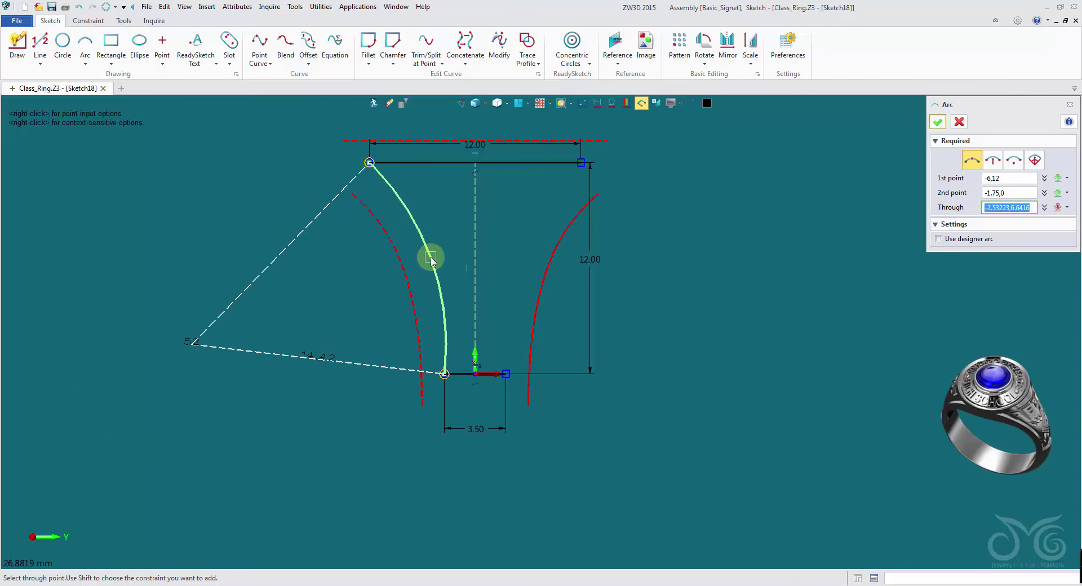
{"action": "left_click", "coordinate": [430, 257]}
- Draw a three-point arc of about 16.7 mm radius joining the right ends of both horizontal lines, bowed toward the centerline
{"action": "left_click", "coordinate": [581, 164]}
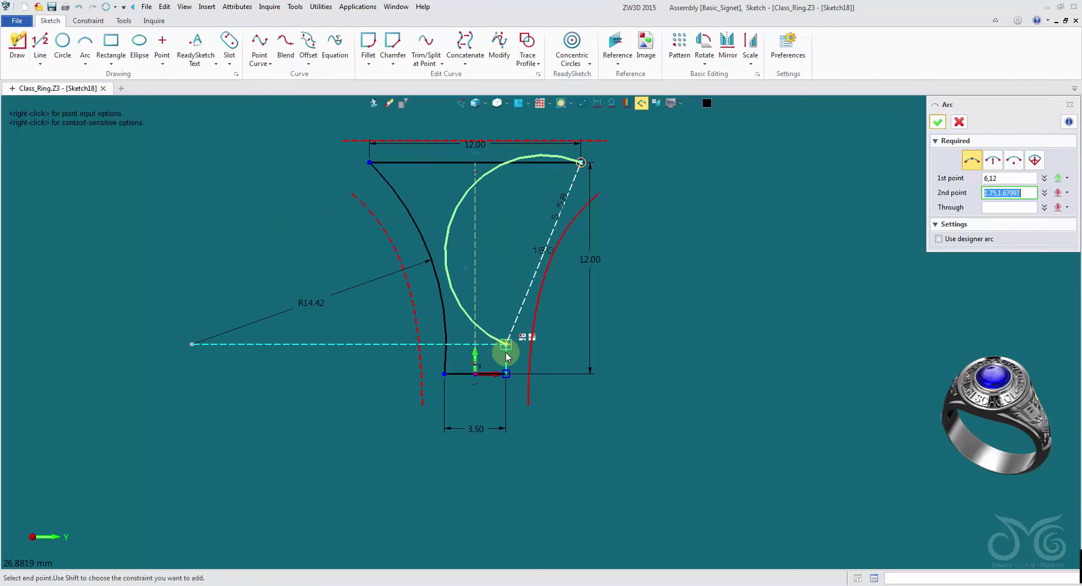
{"action": "left_click", "coordinate": [507, 373]}
{"action": "left_click", "coordinate": [527, 248]}
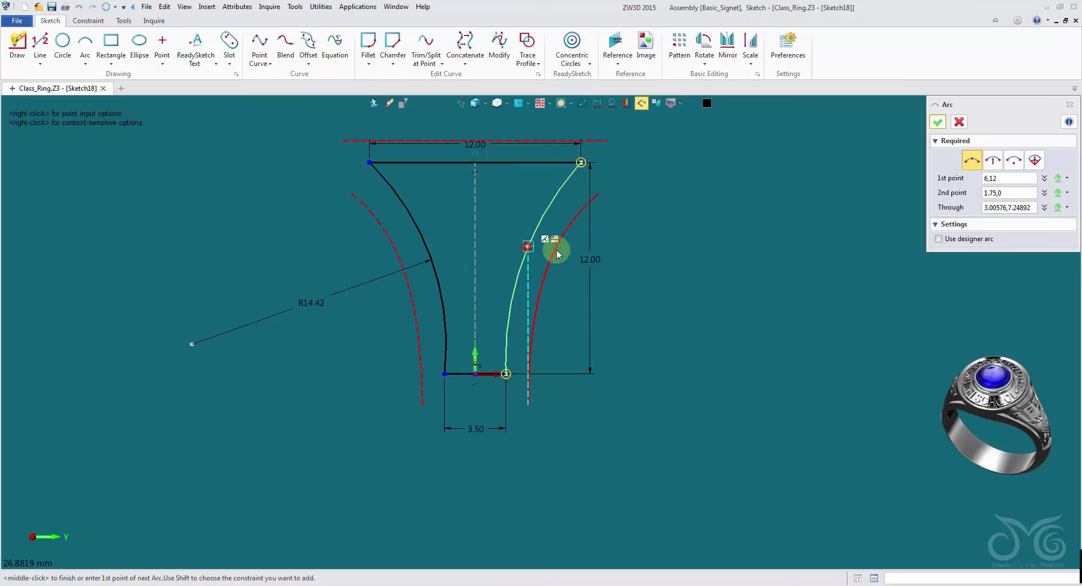
{"action": "left_click", "coordinate": [938, 123]}
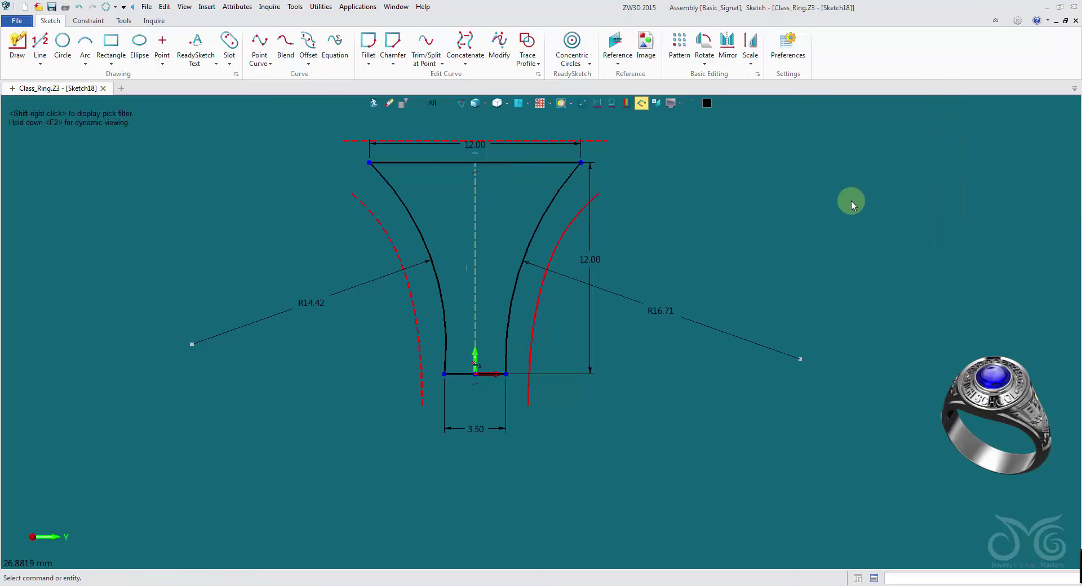
- Open the right arc's radius dimension for editing and move its value dialog clear of the dimension
{"action": "double_click", "coordinate": [669, 309]}
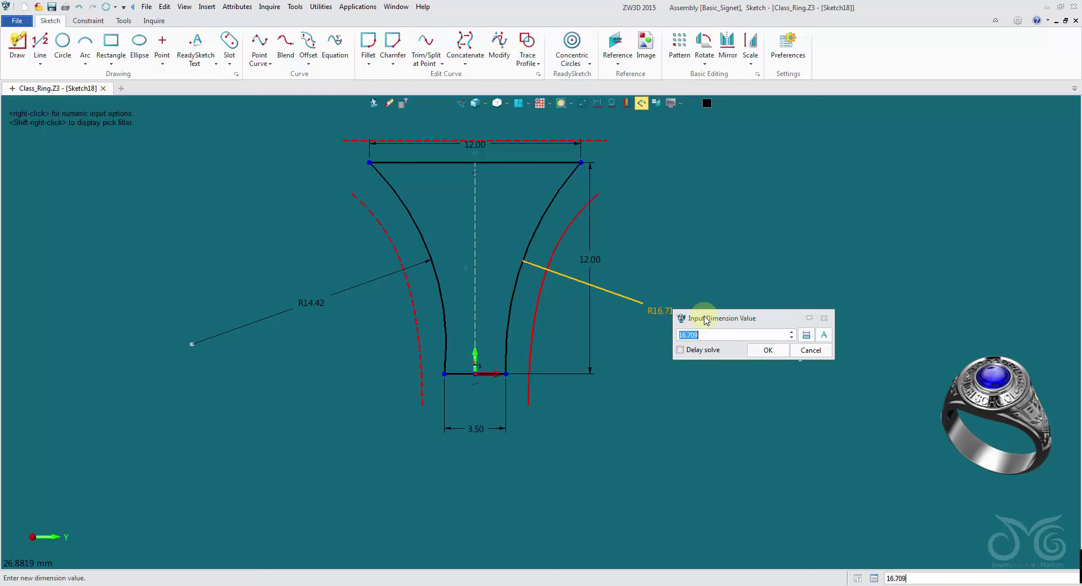
{"action": "left_click_drag", "start_coordinate": [704, 288], "coordinate": [691, 230]}
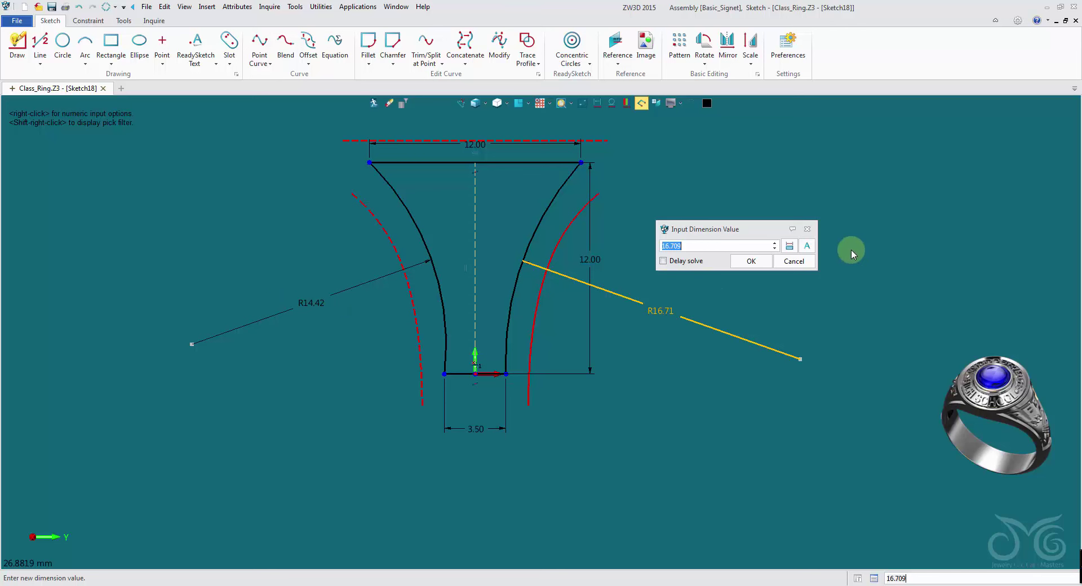
- Link the right arc's radius dimension to the left arc's radius dimension so both share one value
{"action": "left_click", "coordinate": [790, 246]}
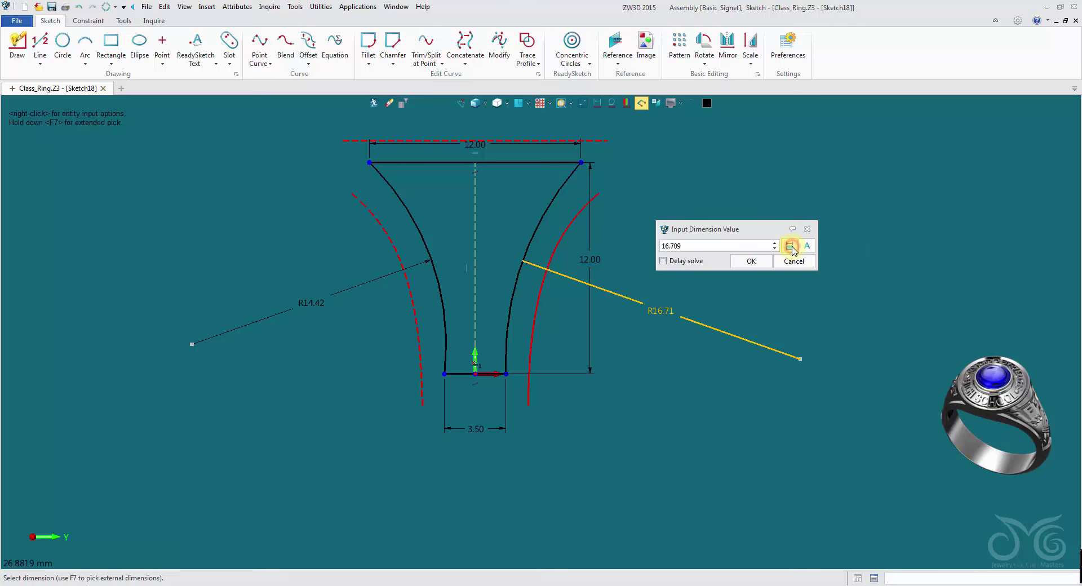
{"action": "left_click", "coordinate": [313, 304]}
{"action": "left_click", "coordinate": [752, 265]}
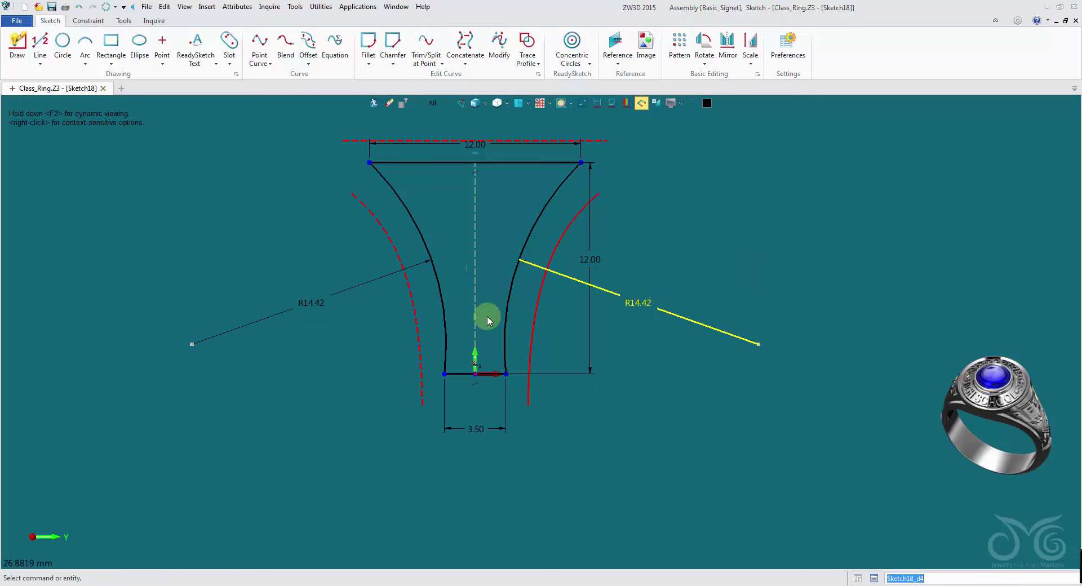
- Change the color attribute of the right arc's linked radius dimension to gray
{"action": "right_click", "coordinate": [617, 297]}
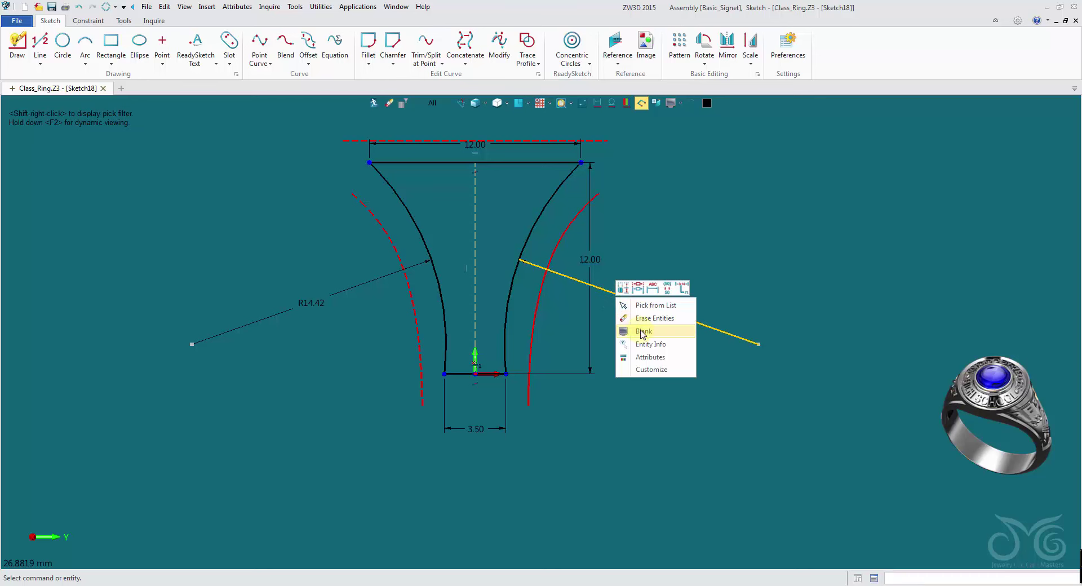
{"action": "left_click", "coordinate": [642, 357]}
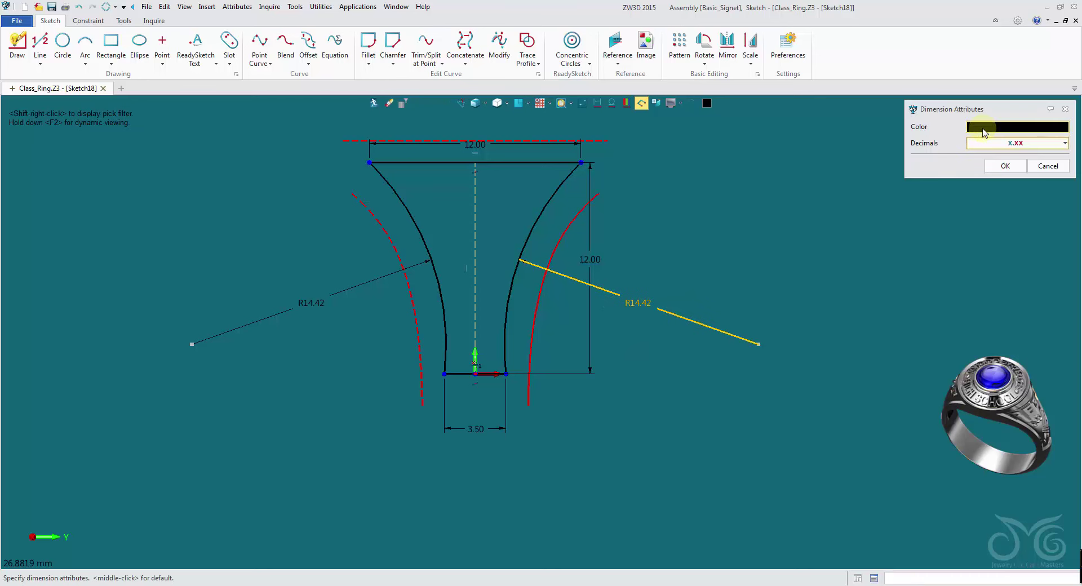
{"action": "left_click", "coordinate": [985, 130]}
{"action": "left_click", "coordinate": [1003, 168]}
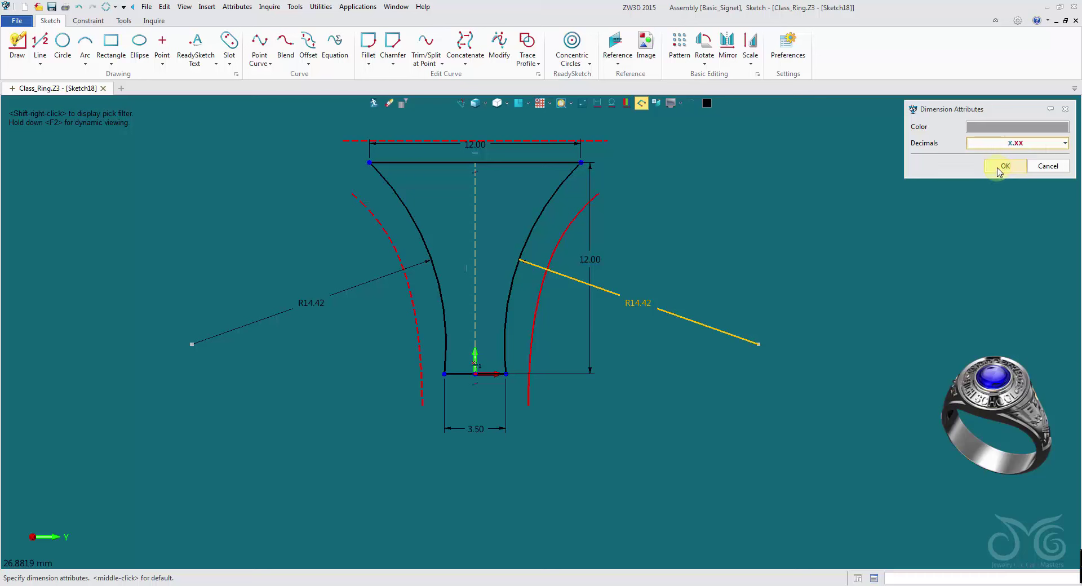
{"action": "left_click", "coordinate": [998, 167]}
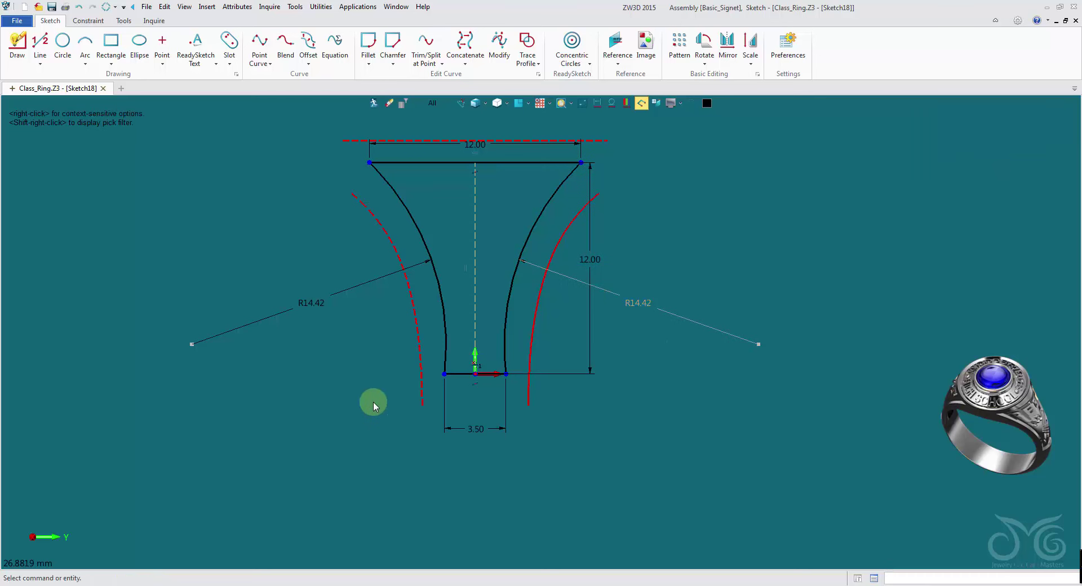
- Open the left arc's radius dimension for editing and set the linear step size to 1
{"action": "right_click", "coordinate": [351, 289]}
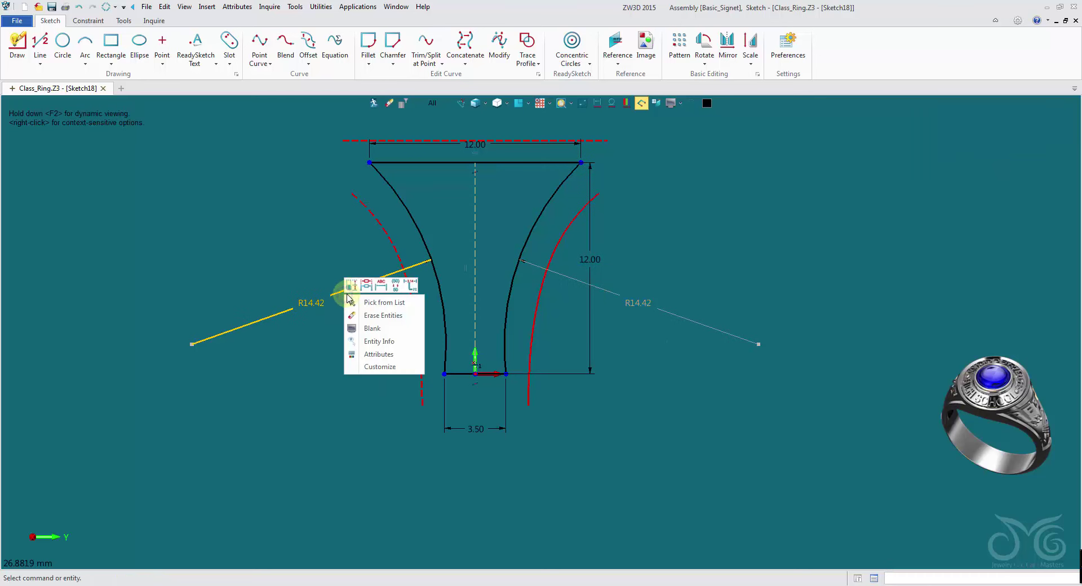
{"action": "left_click", "coordinate": [373, 297]}
{"action": "left_click_drag", "start_coordinate": [411, 298], "coordinate": [305, 379]}
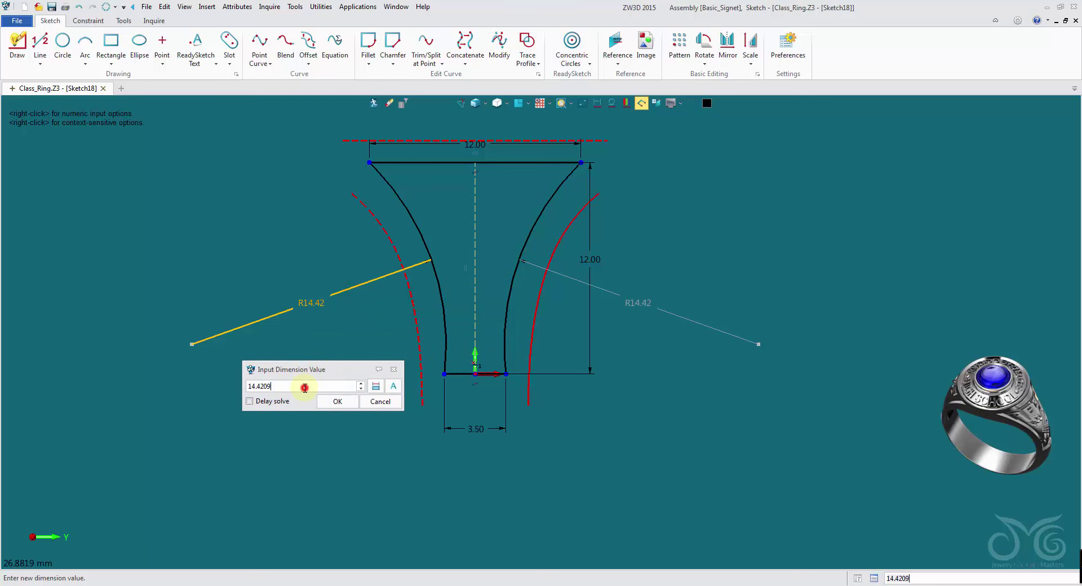
{"action": "right_click", "coordinate": [342, 328]}
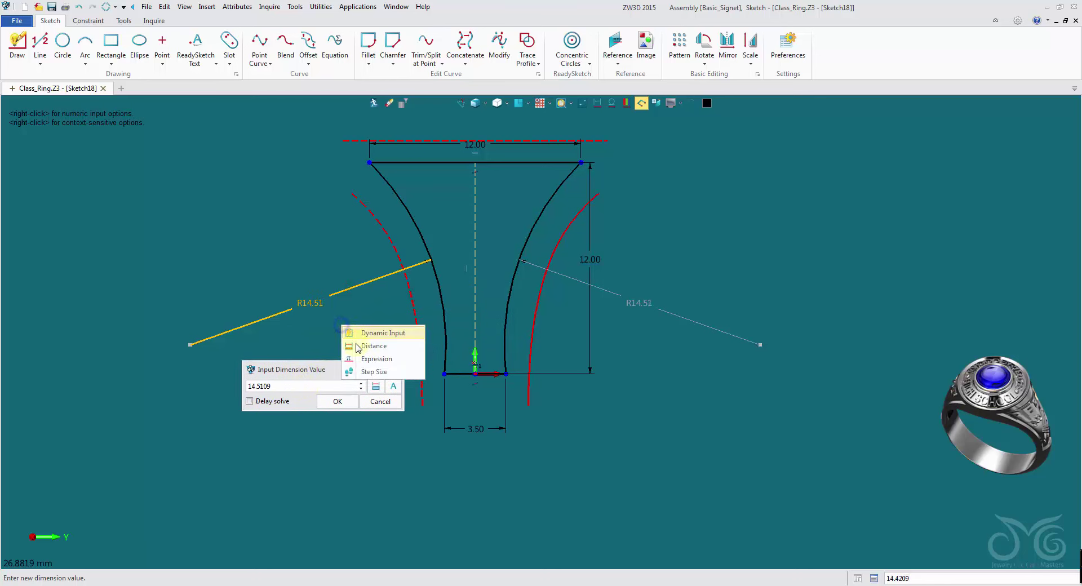
{"action": "left_click", "coordinate": [361, 373]}
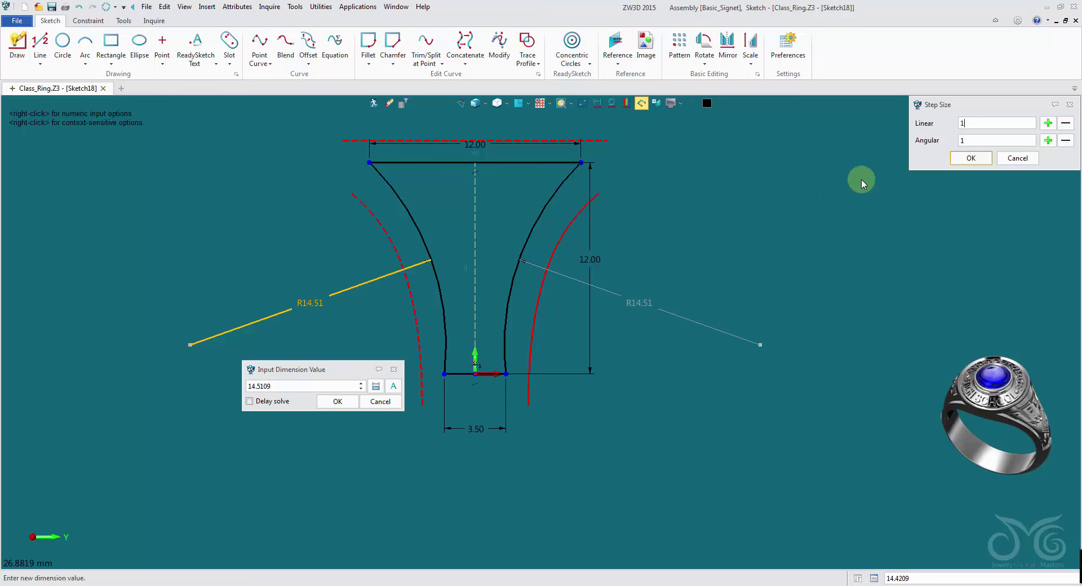
{"action": "left_click", "coordinate": [972, 157]}
- Try several radii for the left arc, set its radius to 20 mm, and exit the sketch
{"action": "scroll", "coordinate": [304, 388], "scroll_direction": "up", "scroll_amount": 7}
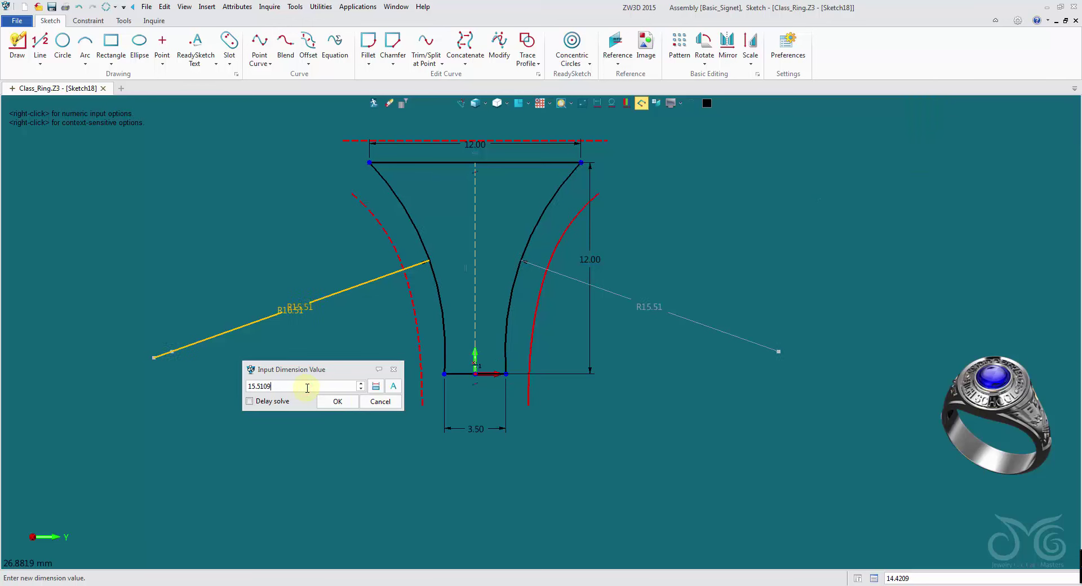
{"action": "scroll", "coordinate": [305, 388], "scroll_direction": "up", "scroll_amount": 3}
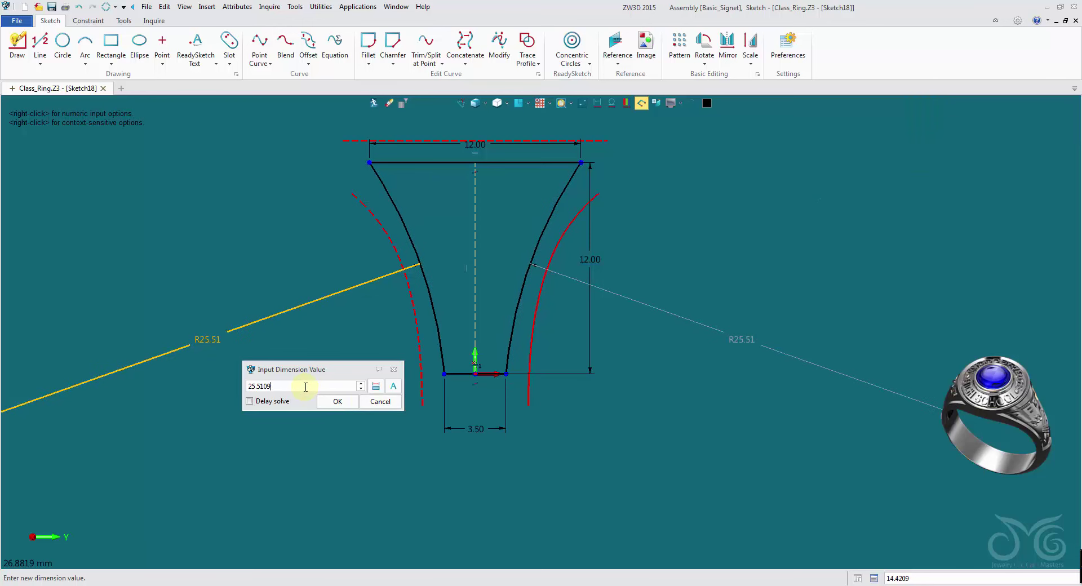
{"action": "scroll", "coordinate": [305, 386], "scroll_direction": "down", "scroll_amount": 1}
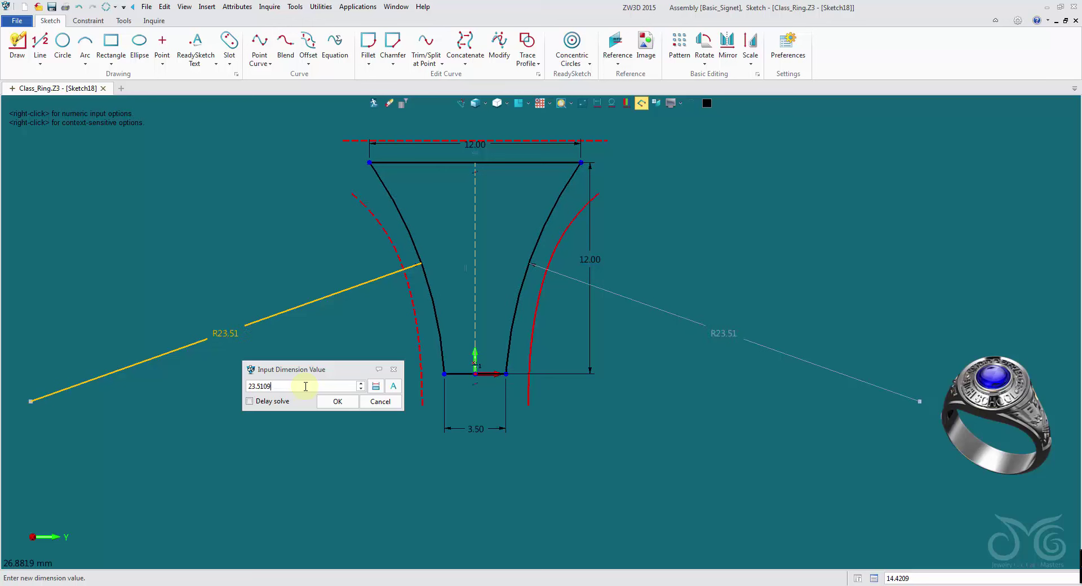
{"action": "scroll", "coordinate": [305, 387], "scroll_direction": "down", "scroll_amount": 1}
{"action": "scroll", "coordinate": [306, 387], "scroll_direction": "down", "scroll_amount": 2}
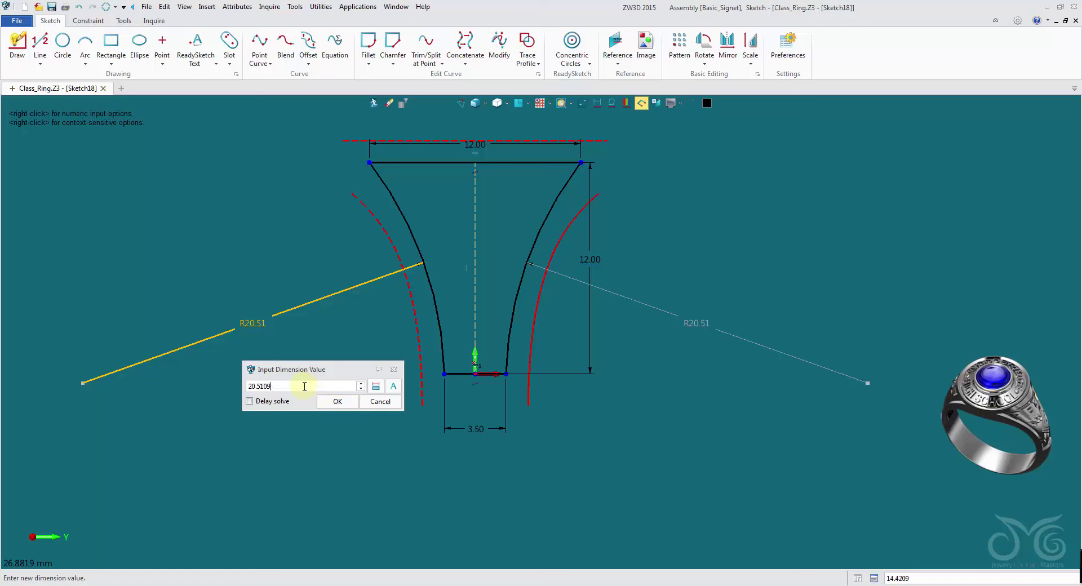
{"action": "type", "text": "20"}
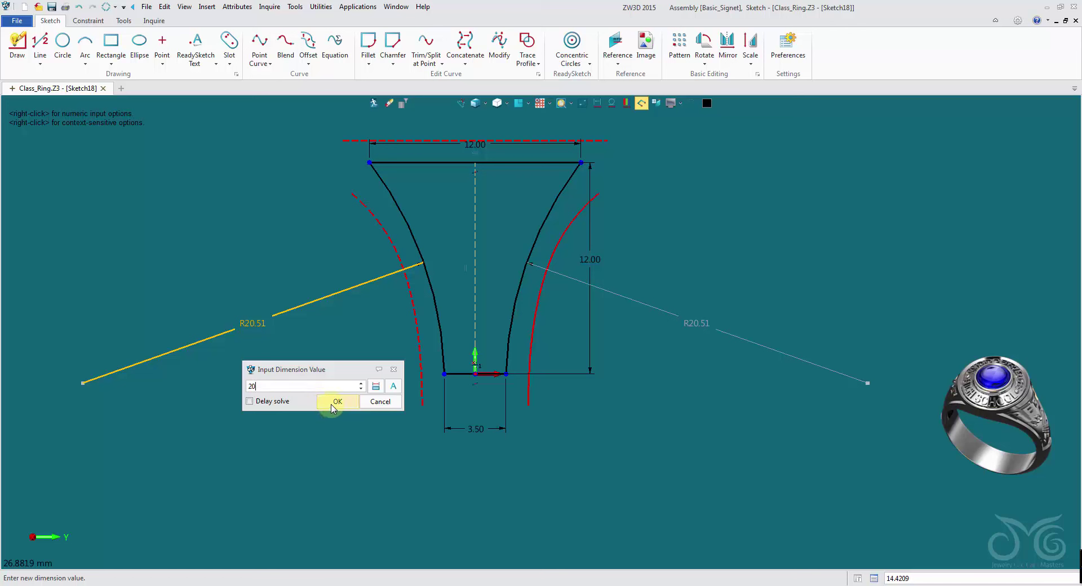
{"action": "left_click", "coordinate": [333, 407]}
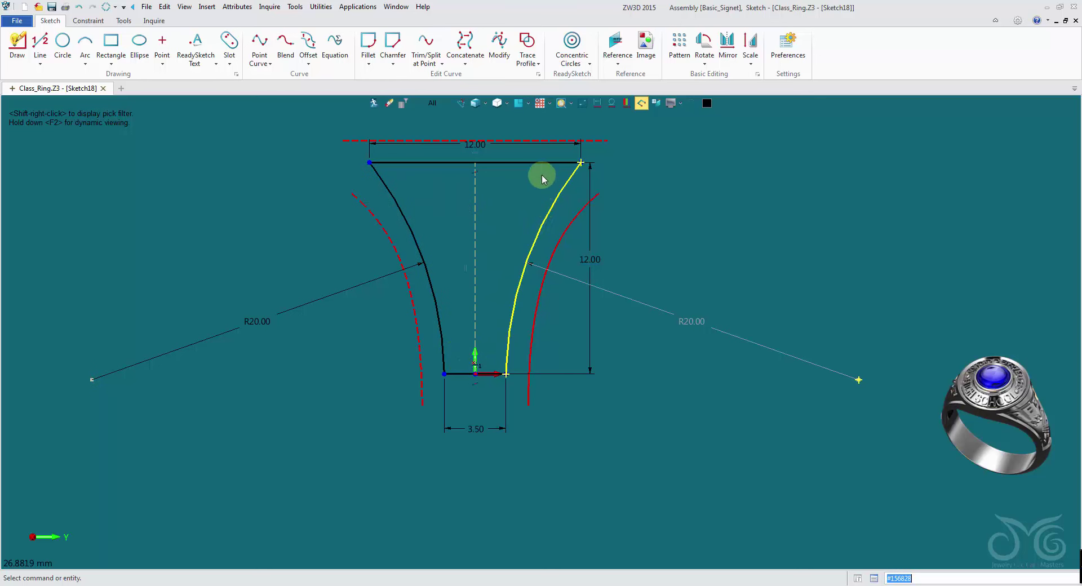
{"action": "left_click", "coordinate": [373, 102]}
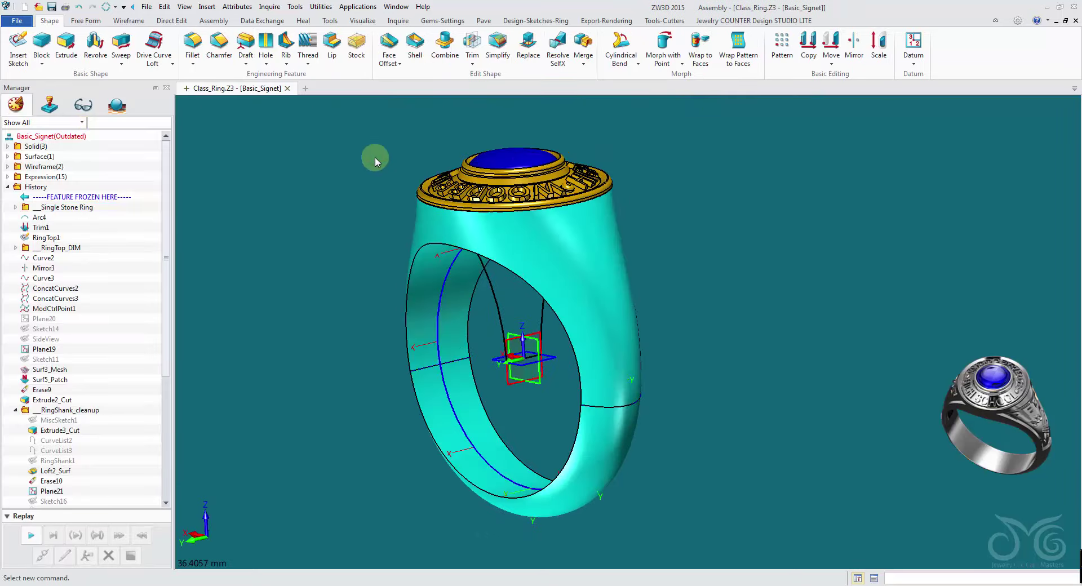
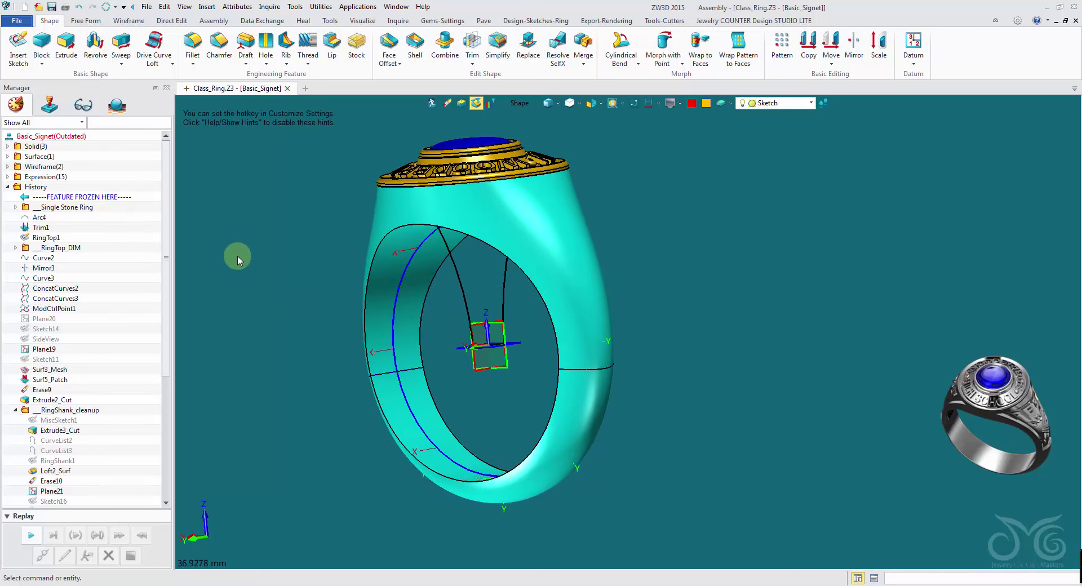
- Start a Shell operation and select the upper part of the ring shank as the shape to hollow
{"action": "left_click", "coordinate": [95, 21]}
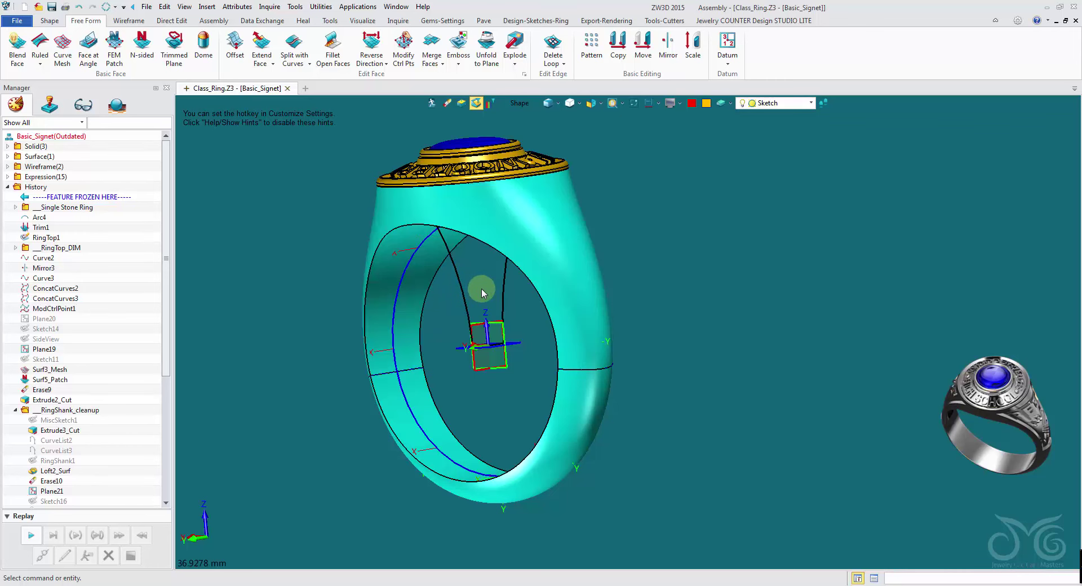
{"action": "right_click_drag", "start_coordinate": [482, 290], "coordinate": [496, 285]}
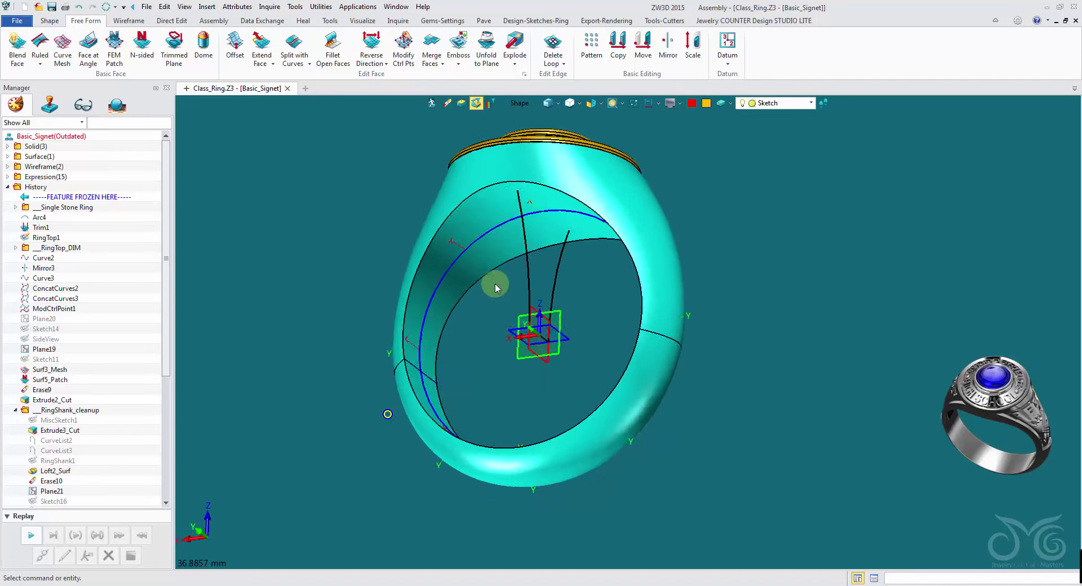
{"action": "middle_click_drag", "start_coordinate": [496, 288], "coordinate": [463, 261]}
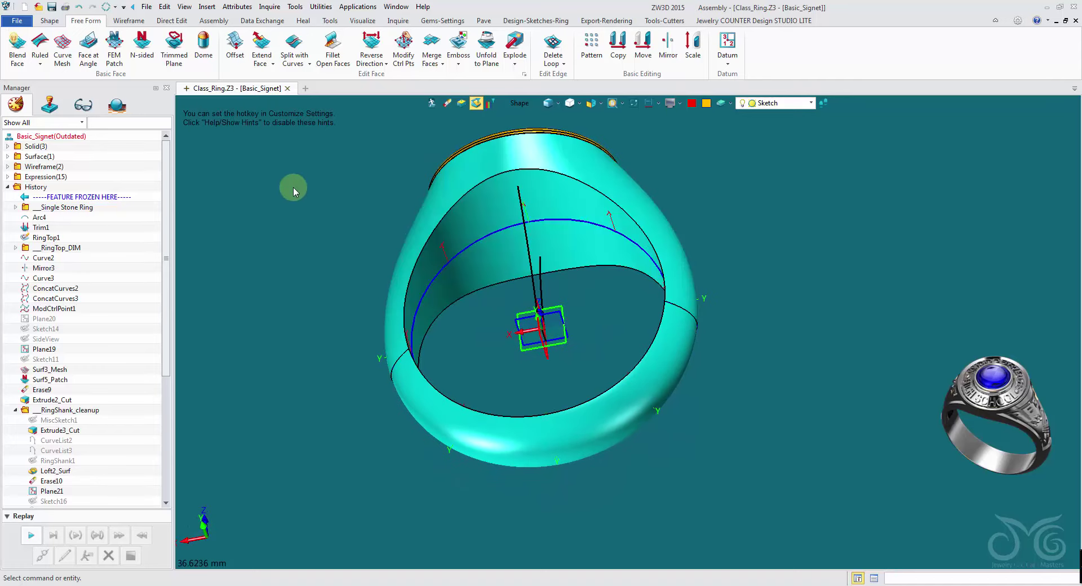
{"action": "left_click", "coordinate": [48, 22]}
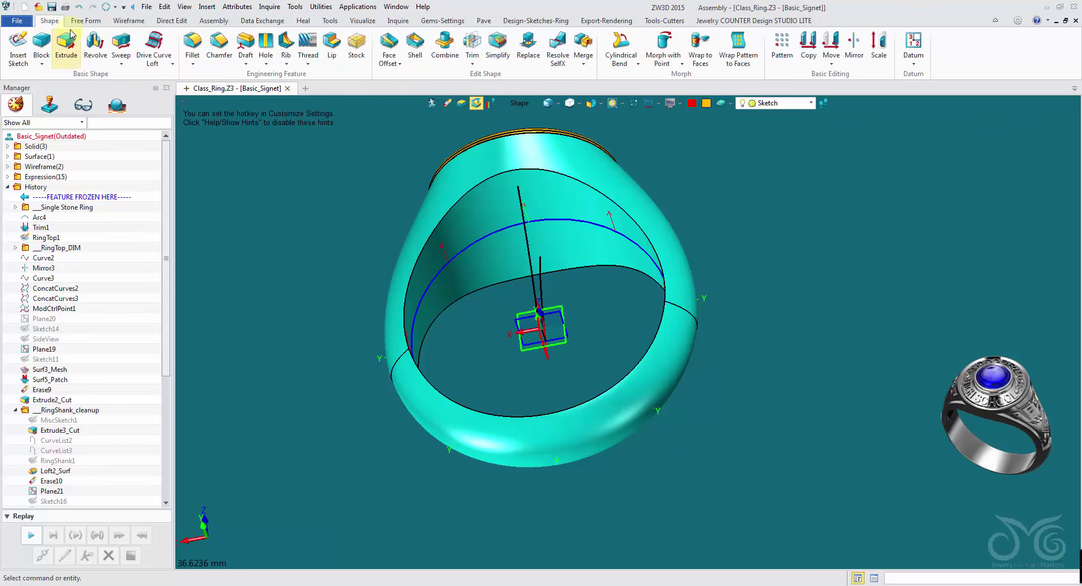
{"action": "left_click", "coordinate": [329, 111]}
{"action": "left_click", "coordinate": [417, 51]}
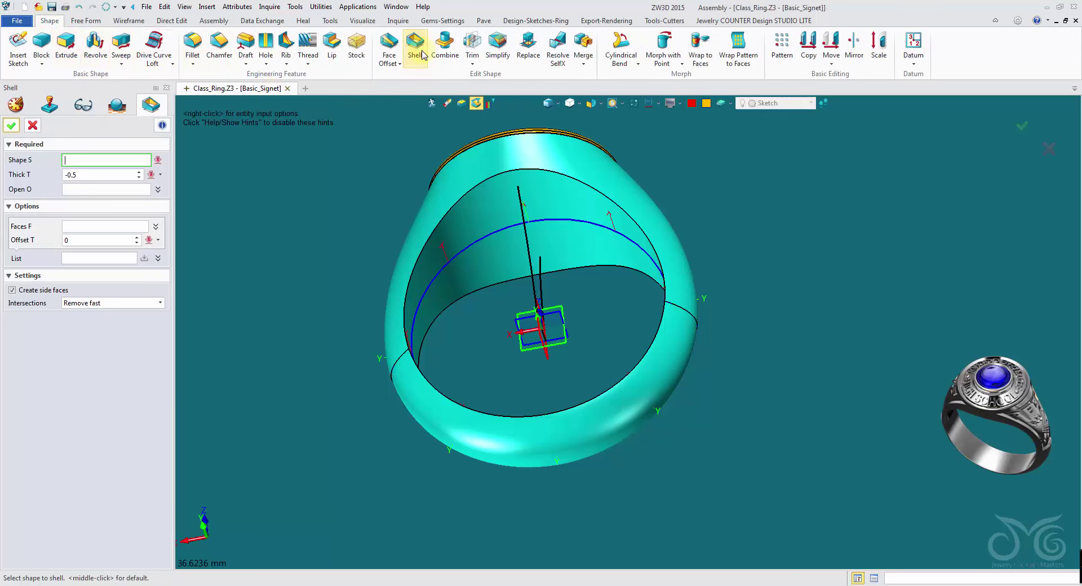
{"action": "left_click", "coordinate": [465, 177]}
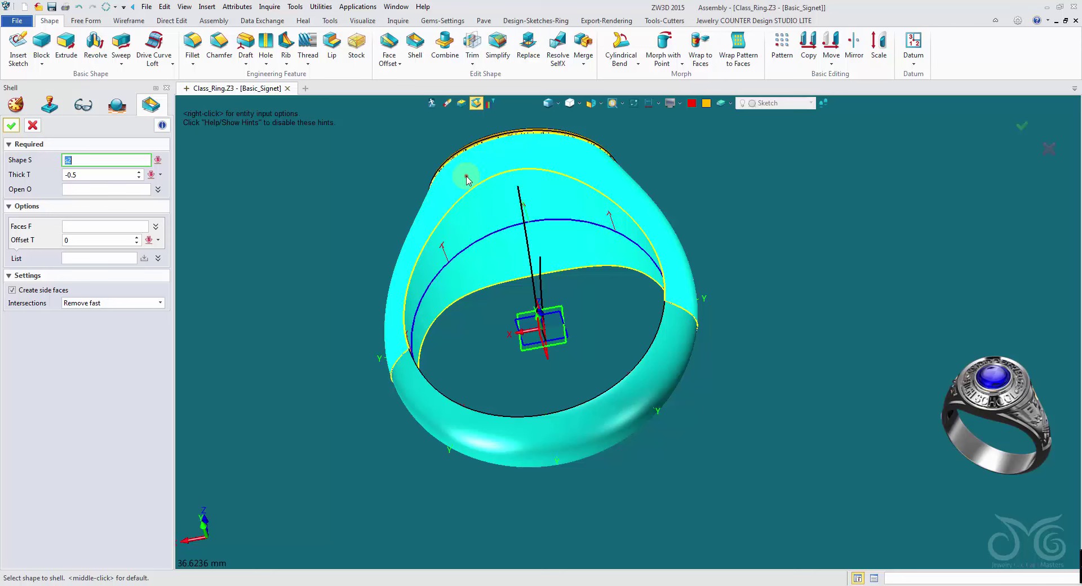
{"action": "middle_click", "coordinate": [398, 180]}
- Shell the upper shank with a thickness of -1, leaving its inner finger-hole face open
{"action": "left_click", "coordinate": [99, 192]}
{"action": "right_click_drag", "start_coordinate": [251, 194], "coordinate": [265, 256]}
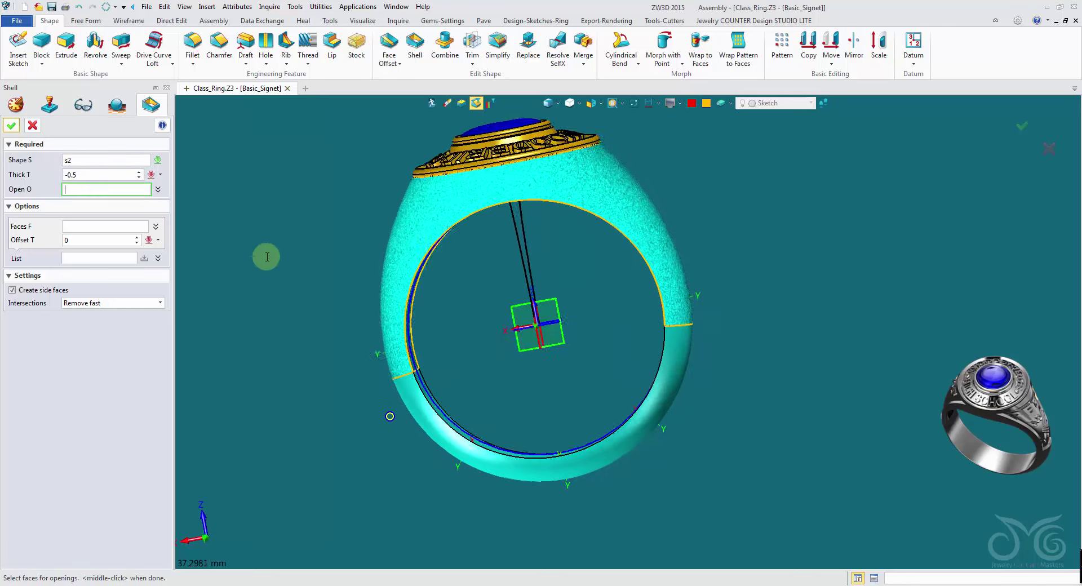
{"action": "right_click_drag", "start_coordinate": [489, 316], "coordinate": [488, 194]}
{"action": "left_click", "coordinate": [488, 195]}
{"action": "left_click", "coordinate": [488, 190]}
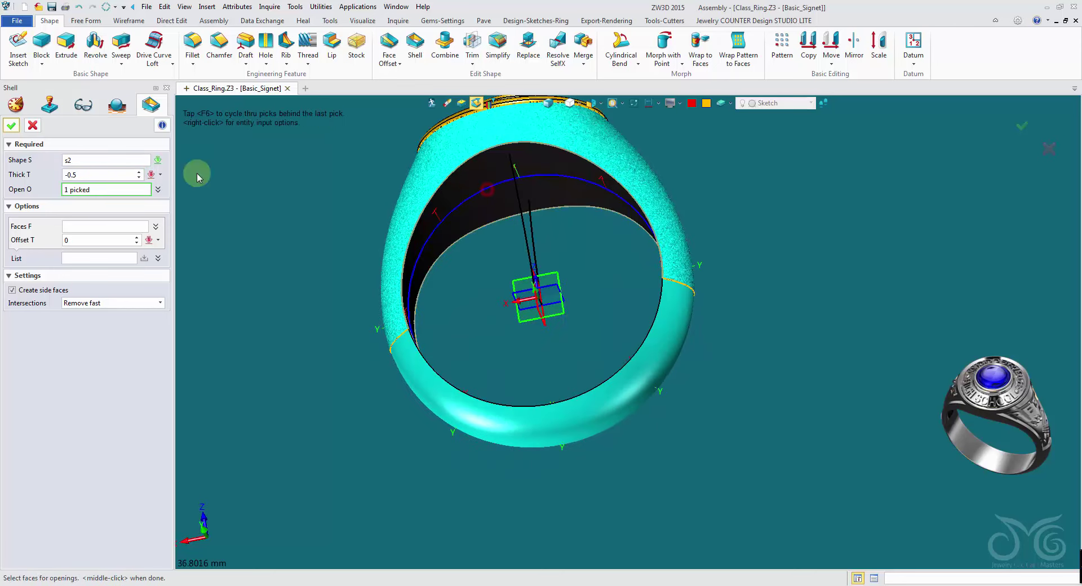
{"action": "left_click", "coordinate": [70, 176]}
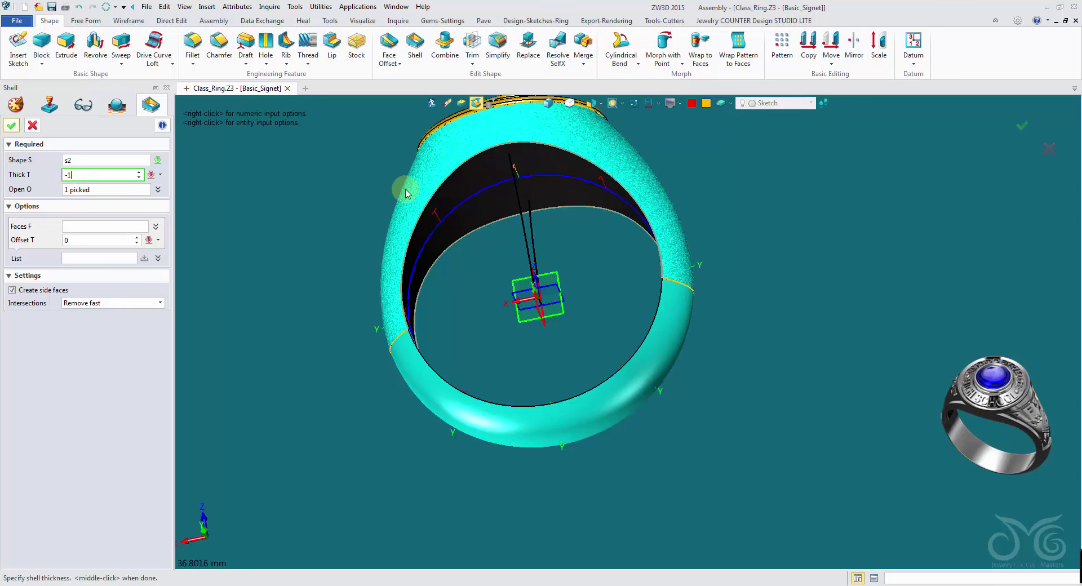
{"action": "left_click", "coordinate": [10, 127]}
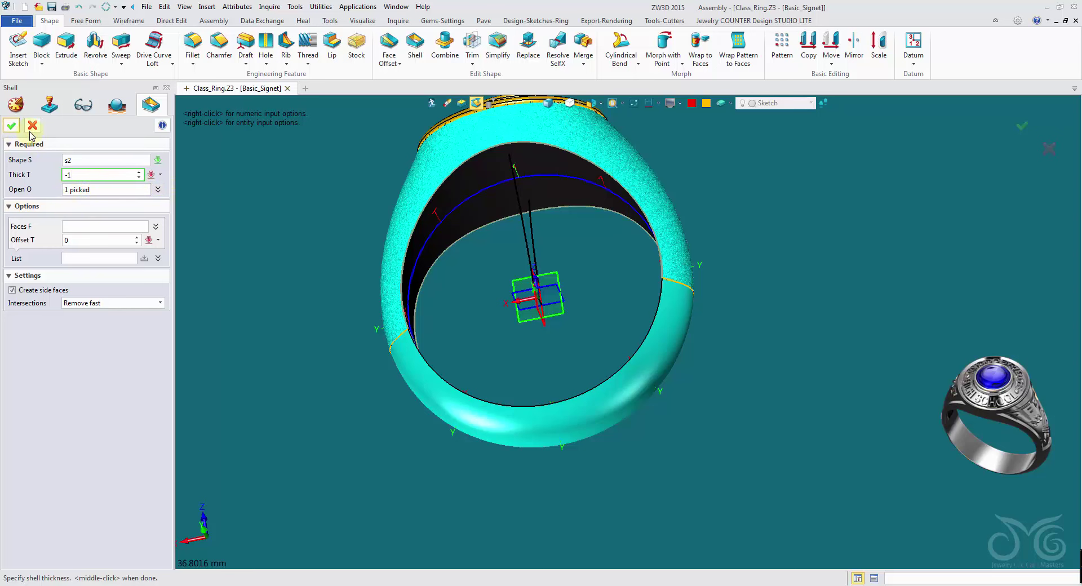
{"action": "left_click", "coordinate": [13, 128]}
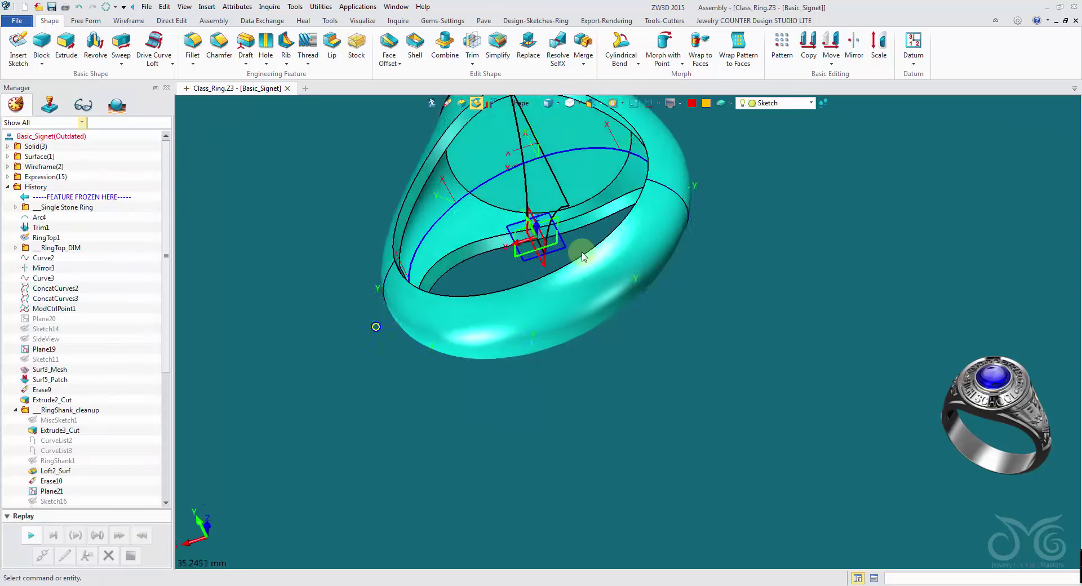
- Start Split with Curves and select the outer face of the upper shank, picking a single face instead of the whole shape
{"action": "mouse_move", "coordinate": [566, 258]}
{"action": "right_mouse_down"}
{"action": "mouse_move", "coordinate": [322, 150]}
{"action": "mouse_move", "coordinate": [339, 141]}
{"action": "mouse_move", "coordinate": [371, 290]}
{"action": "mouse_move", "coordinate": [432, 315]}
{"action": "mouse_move", "coordinate": [580, 294]}
{"action": "mouse_move", "coordinate": [576, 195]}
{"action": "mouse_move", "coordinate": [588, 207]}
{"action": "mouse_move", "coordinate": [589, 181]}
{"action": "mouse_move", "coordinate": [263, 110]}
{"action": "right_mouse_up"}
{"action": "left_click", "coordinate": [90, 21]}
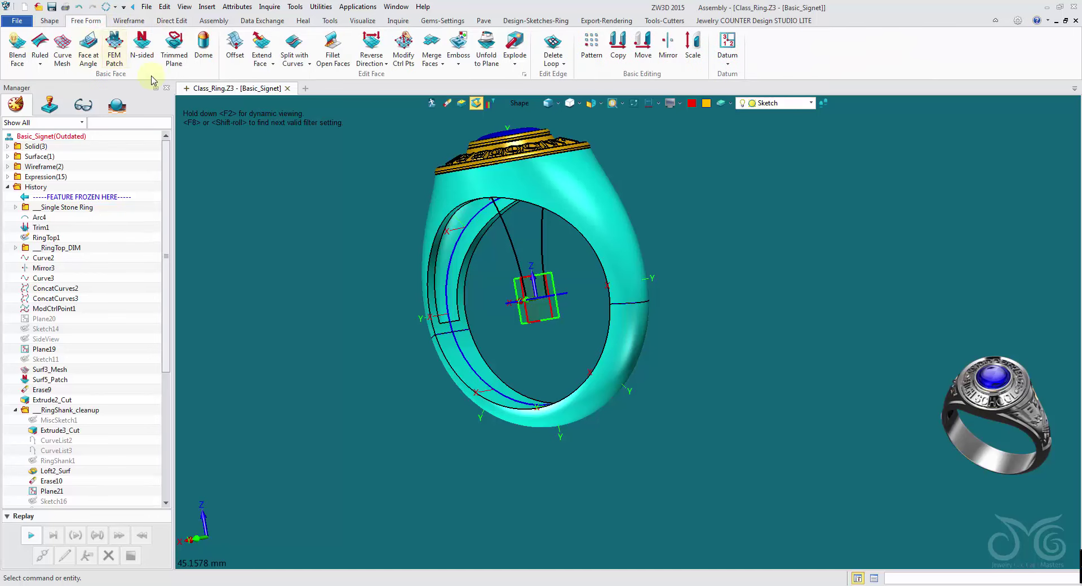
{"action": "left_click", "coordinate": [294, 46]}
{"action": "scroll", "coordinate": [461, 157], "scroll_direction": "up", "scroll_amount": 2}
{"action": "middle_click_drag", "start_coordinate": [460, 157], "coordinate": [443, 161]}
{"action": "right_click", "coordinate": [506, 101], "text": "shift"}
{"action": "left_click", "coordinate": [521, 145]}
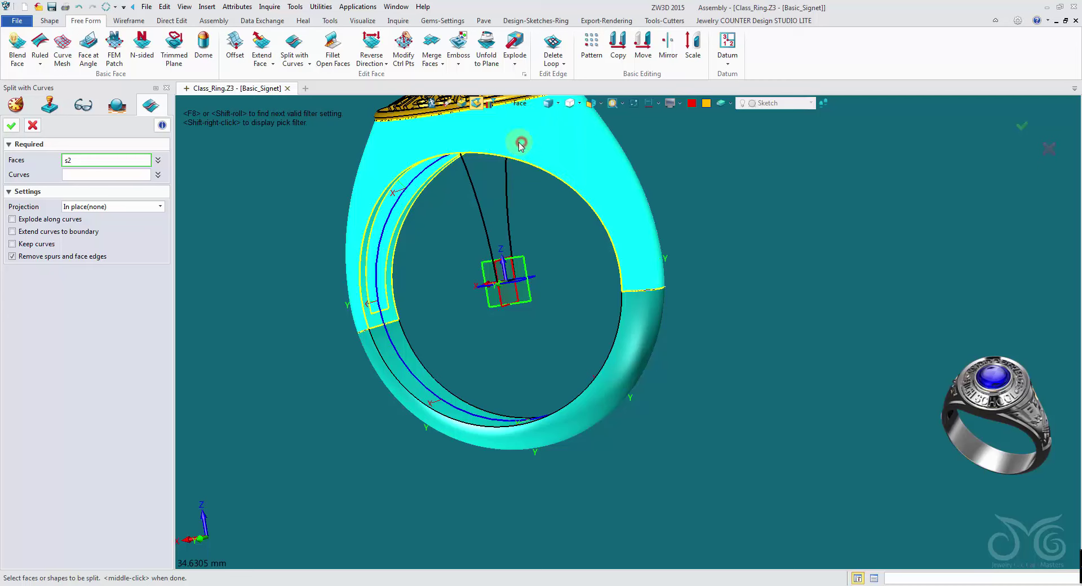
{"action": "scroll", "coordinate": [304, 169], "scroll_direction": "down", "scroll_amount": 1}
{"action": "right_click_drag", "start_coordinate": [291, 166], "coordinate": [307, 179]}
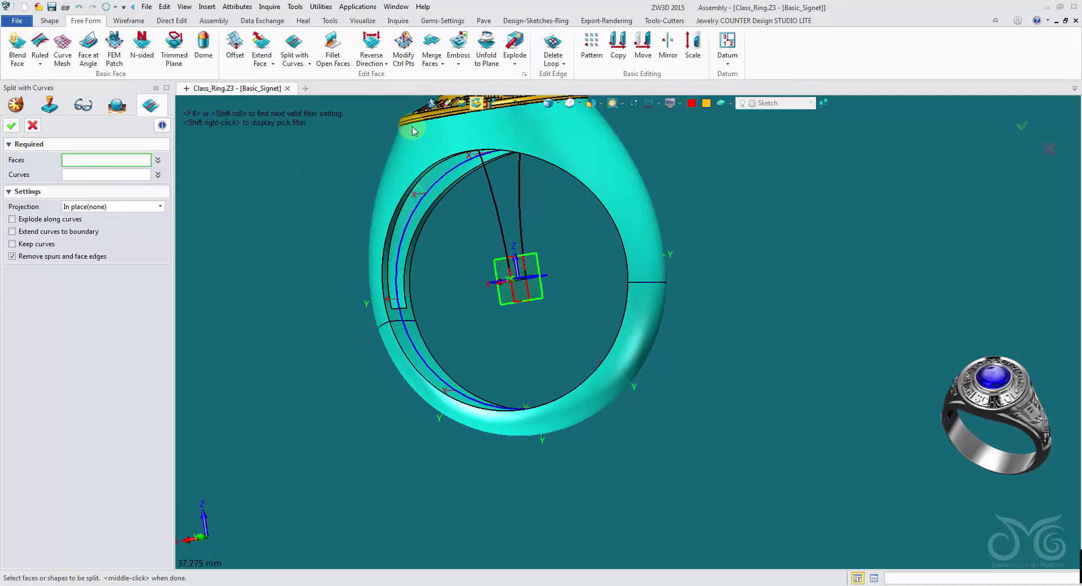
{"action": "left_click", "coordinate": [411, 145]}
- Split the upper shank's outer face with the flared side sketch, using bi-directional projection along the X axis
{"action": "left_click", "coordinate": [126, 178]}
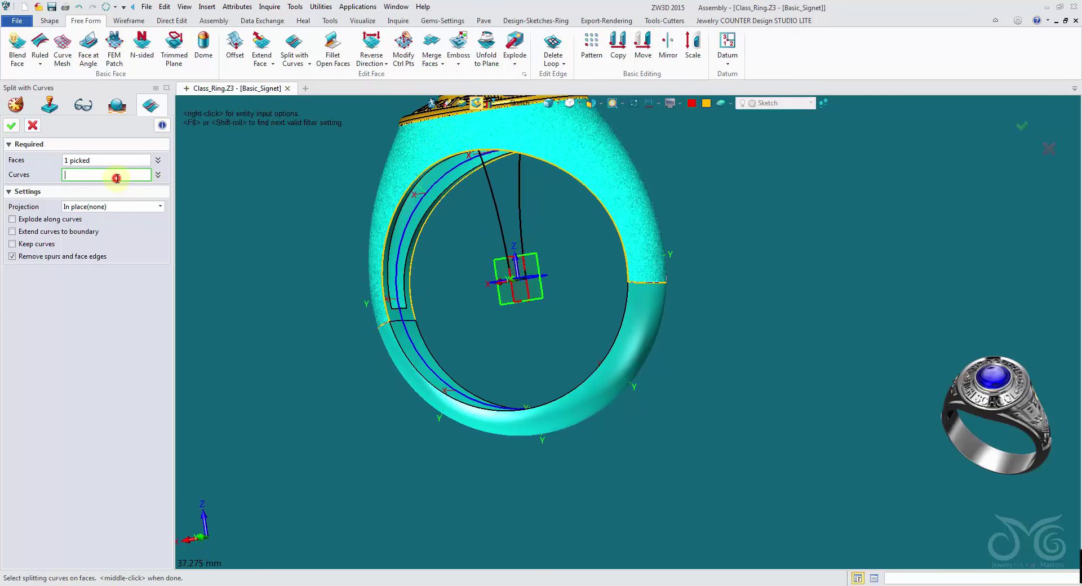
{"action": "left_click", "coordinate": [483, 213]}
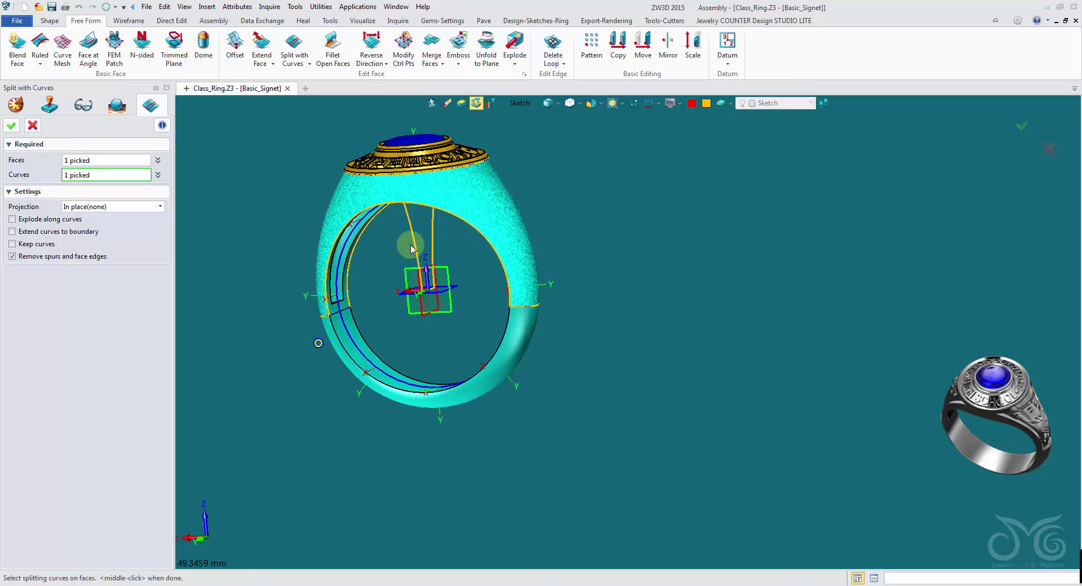
{"action": "left_click", "coordinate": [120, 209]}
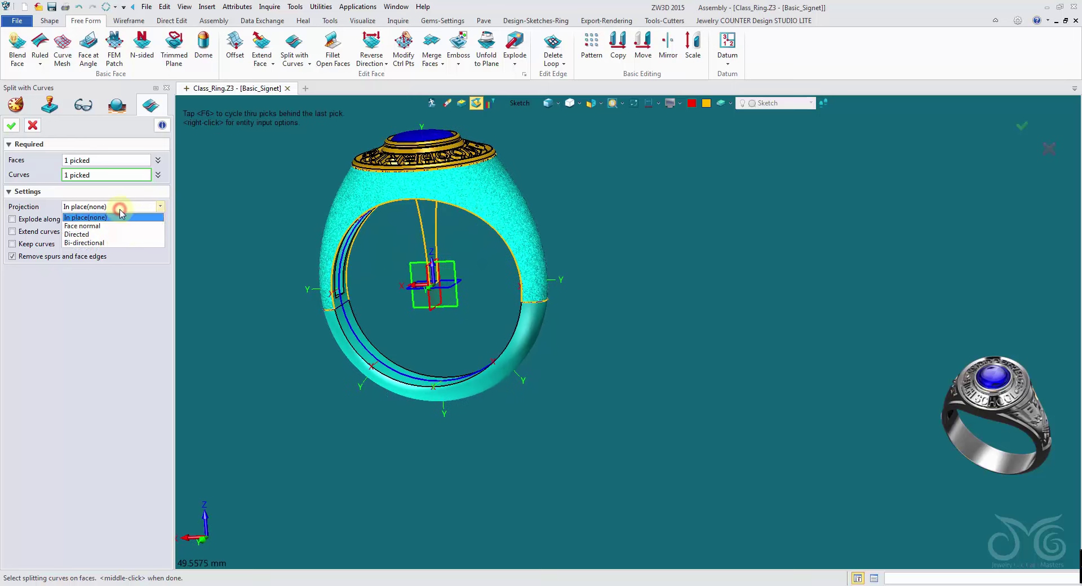
{"action": "left_click", "coordinate": [109, 244]}
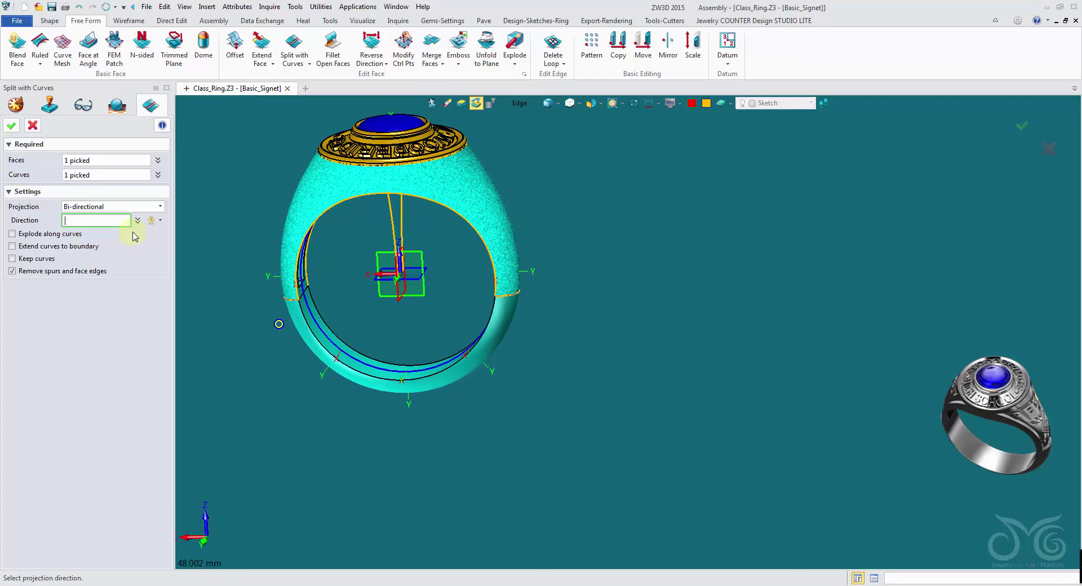
{"action": "left_click", "coordinate": [160, 220]}
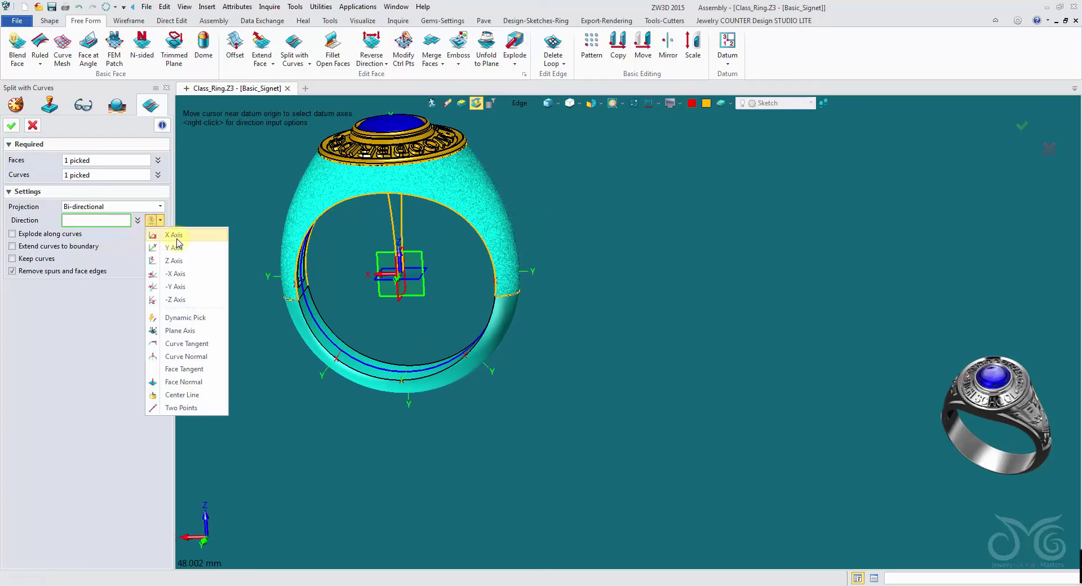
{"action": "left_click", "coordinate": [176, 234]}
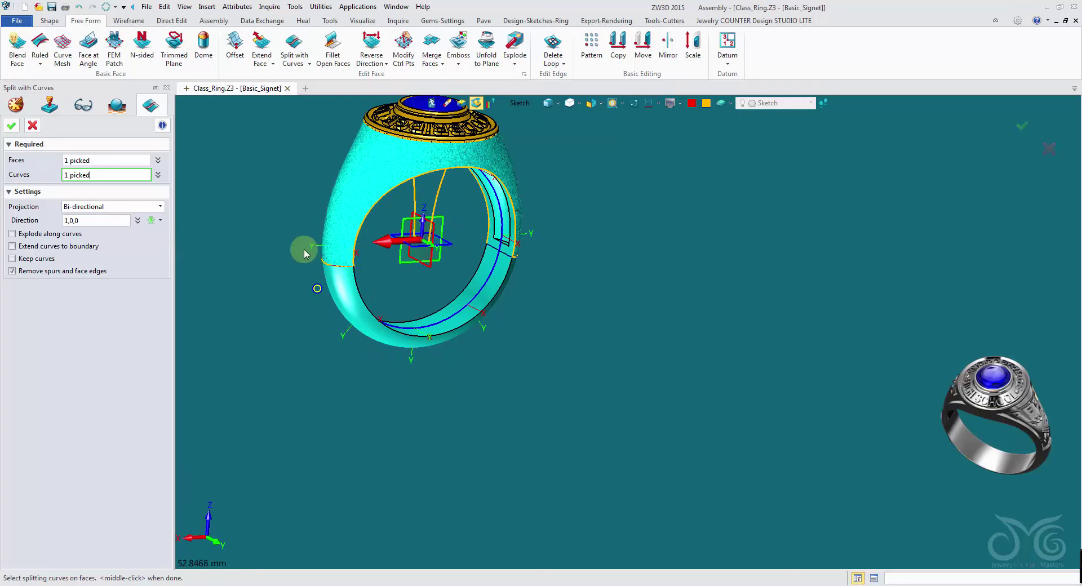
{"action": "right_click_drag", "start_coordinate": [287, 248], "coordinate": [257, 247]}
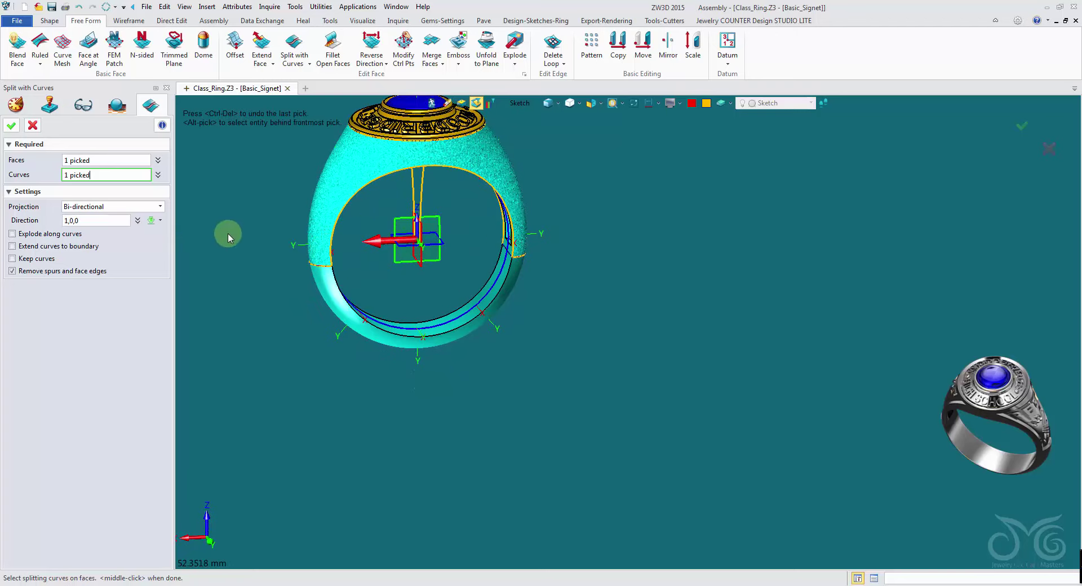
{"action": "middle_click_drag", "start_coordinate": [228, 235], "coordinate": [248, 209]}
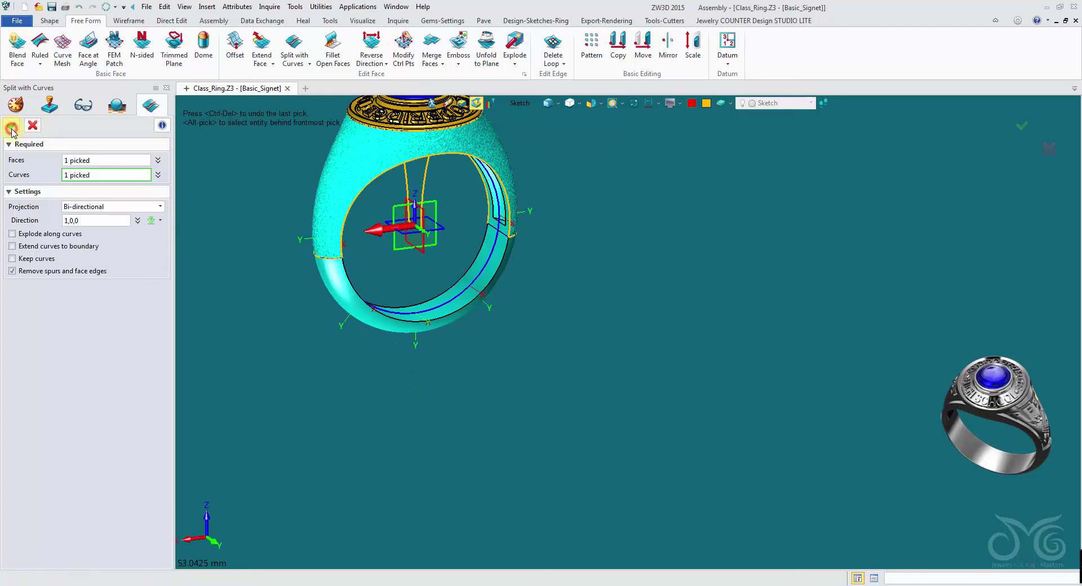
{"action": "left_click", "coordinate": [12, 128]}
- Start a Face Offset and select the two flared faces on opposite sides of the ring
{"action": "middle_click_drag", "start_coordinate": [310, 278], "coordinate": [510, 200]}
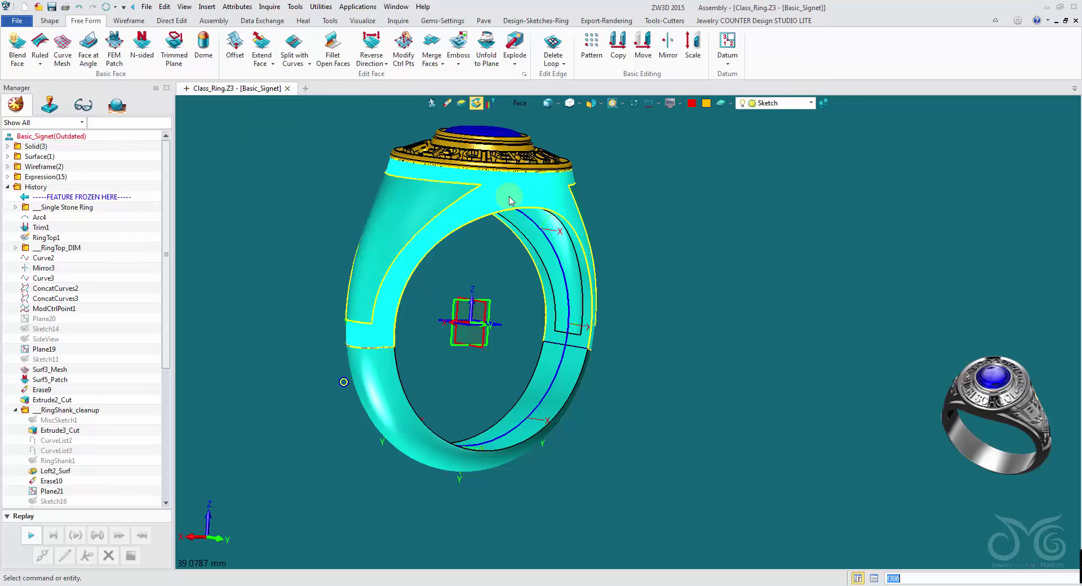
{"action": "right_click_drag", "start_coordinate": [509, 201], "coordinate": [512, 204]}
{"action": "right_click_drag", "start_coordinate": [417, 212], "coordinate": [405, 213]}
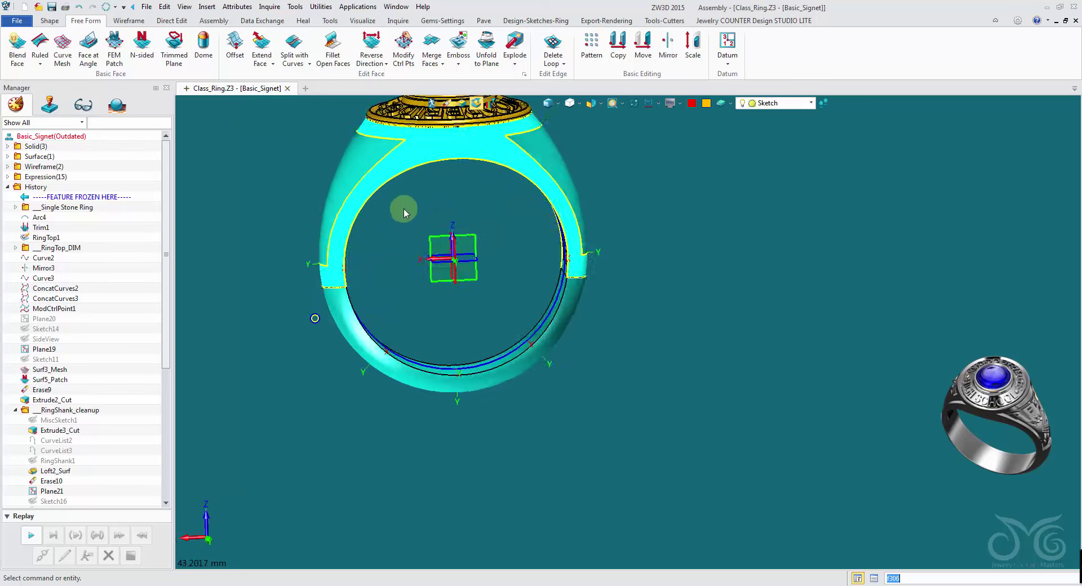
{"action": "middle_click_drag", "start_coordinate": [404, 213], "coordinate": [242, 174]}
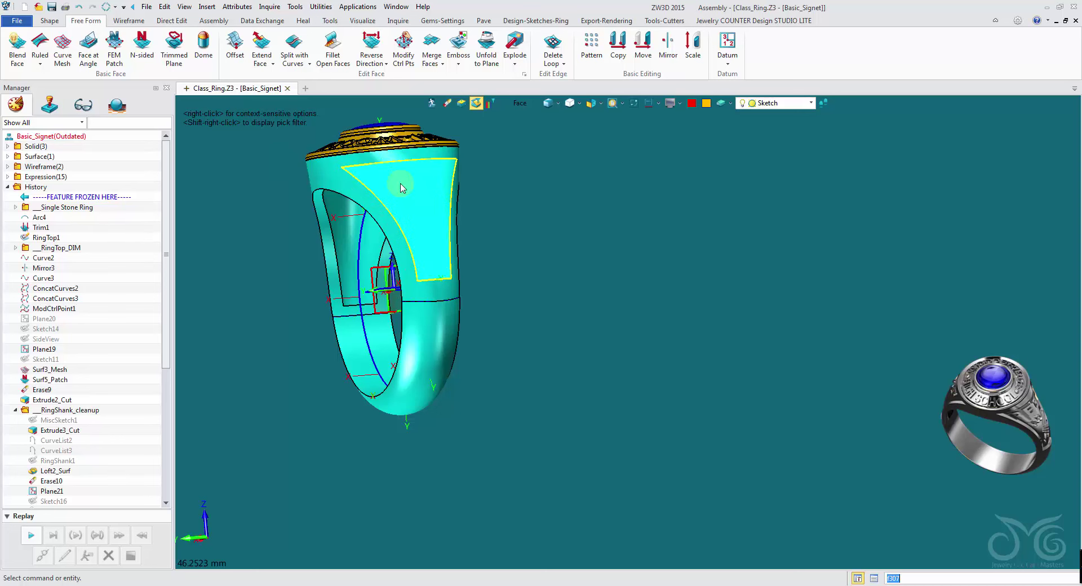
{"action": "middle_click_drag", "start_coordinate": [402, 184], "coordinate": [401, 183]}
{"action": "scroll", "coordinate": [401, 183], "scroll_direction": "up", "scroll_amount": 3}
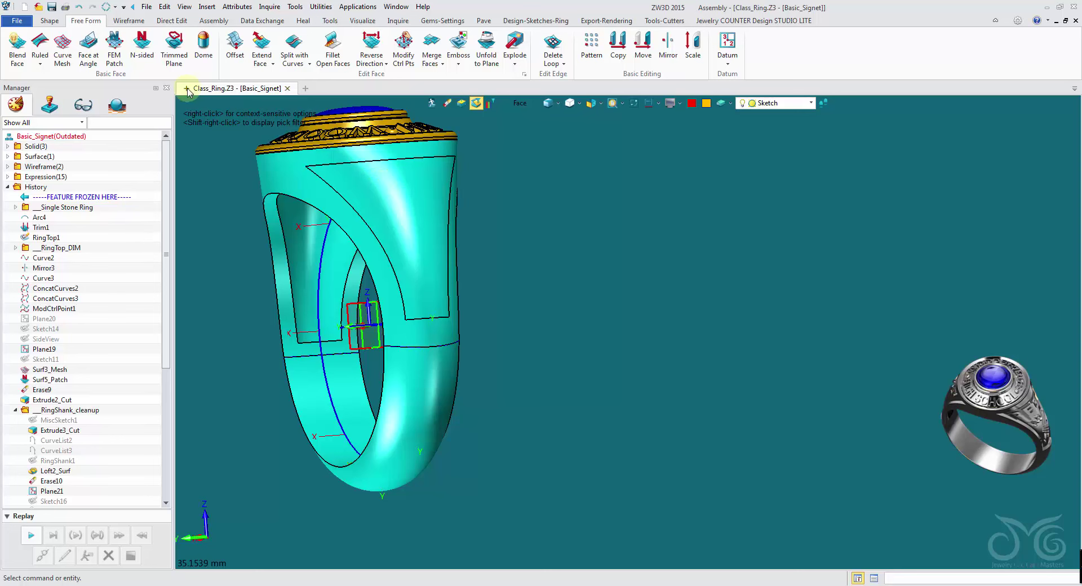
{"action": "left_click", "coordinate": [52, 22]}
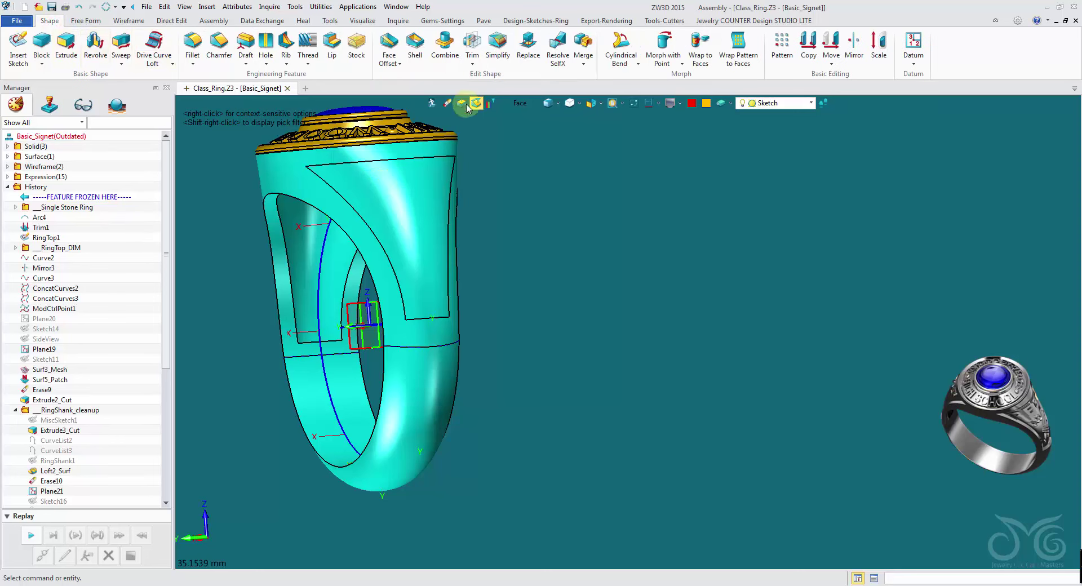
{"action": "left_click", "coordinate": [389, 43]}
{"action": "left_click", "coordinate": [405, 199]}
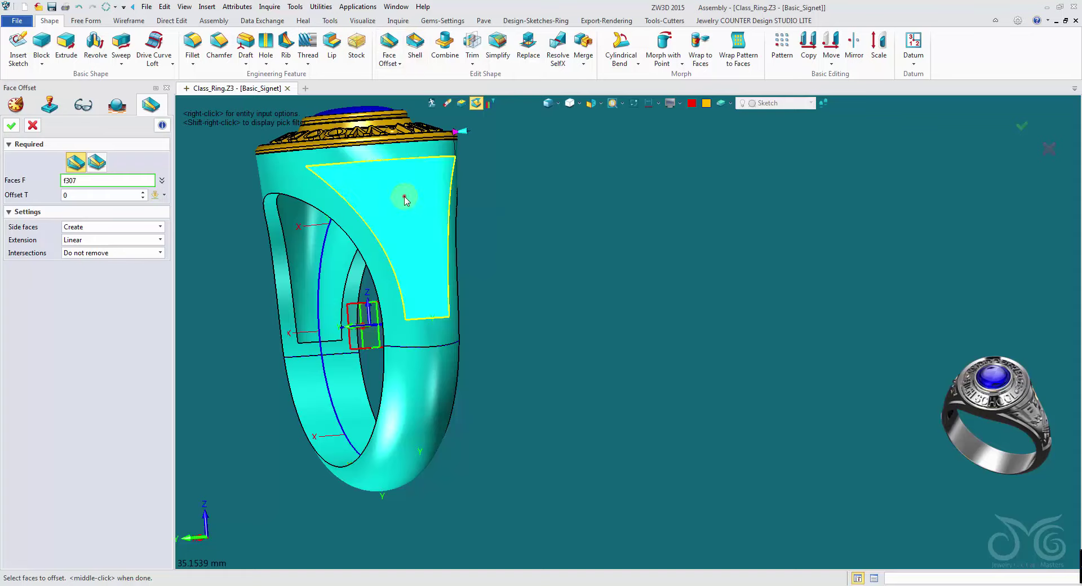
{"action": "left_click", "coordinate": [404, 197]}
{"action": "right_click_drag", "start_coordinate": [404, 197], "coordinate": [466, 142]}
{"action": "left_click", "coordinate": [438, 250]}
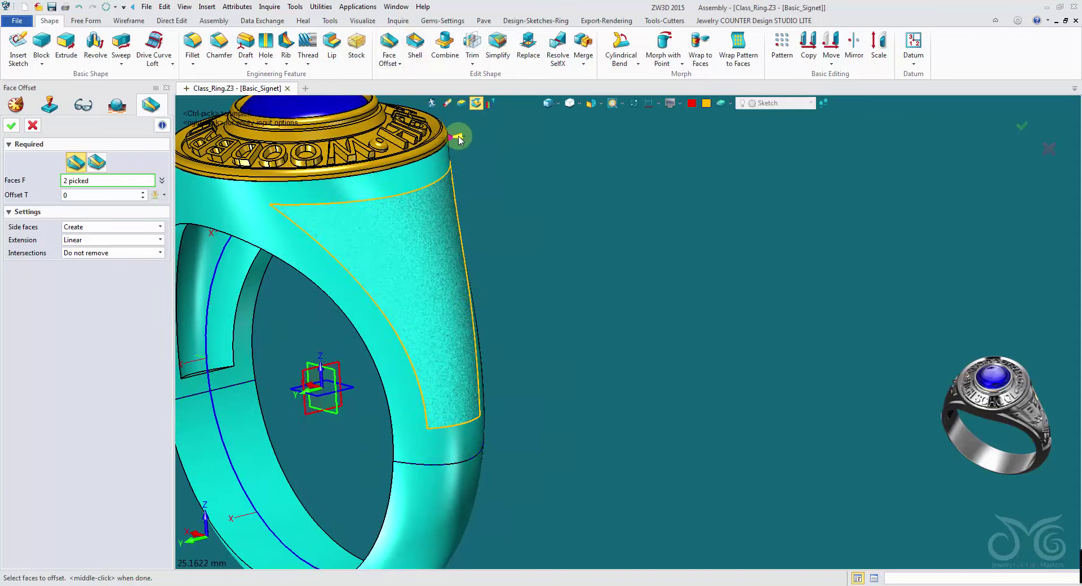
- Offset both flared side faces by -0.5 to recess them into the shank
{"action": "left_click_drag", "start_coordinate": [456, 141], "coordinate": [448, 138]}
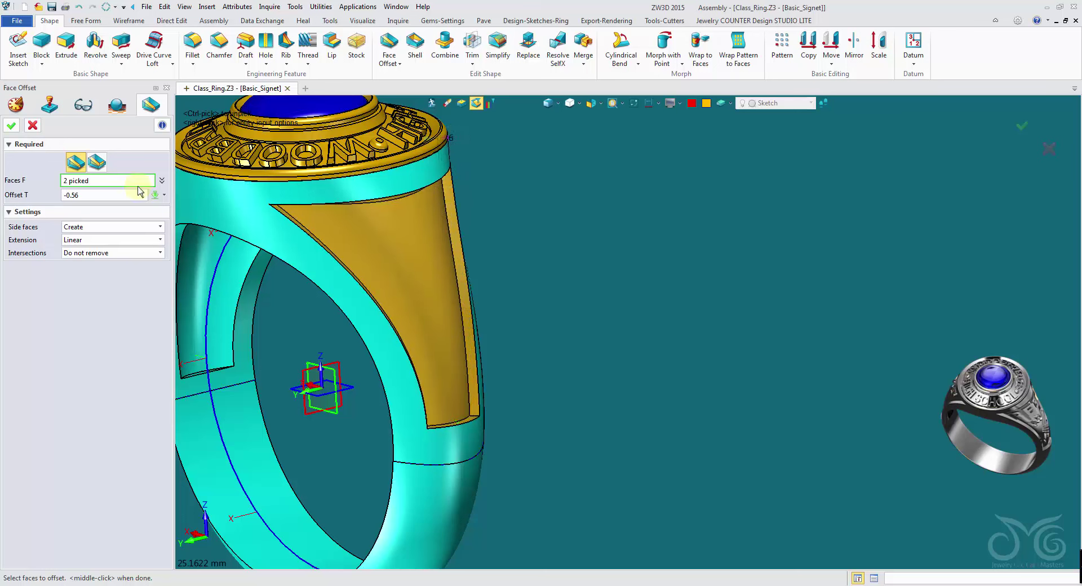
{"action": "left_click", "coordinate": [76, 196]}
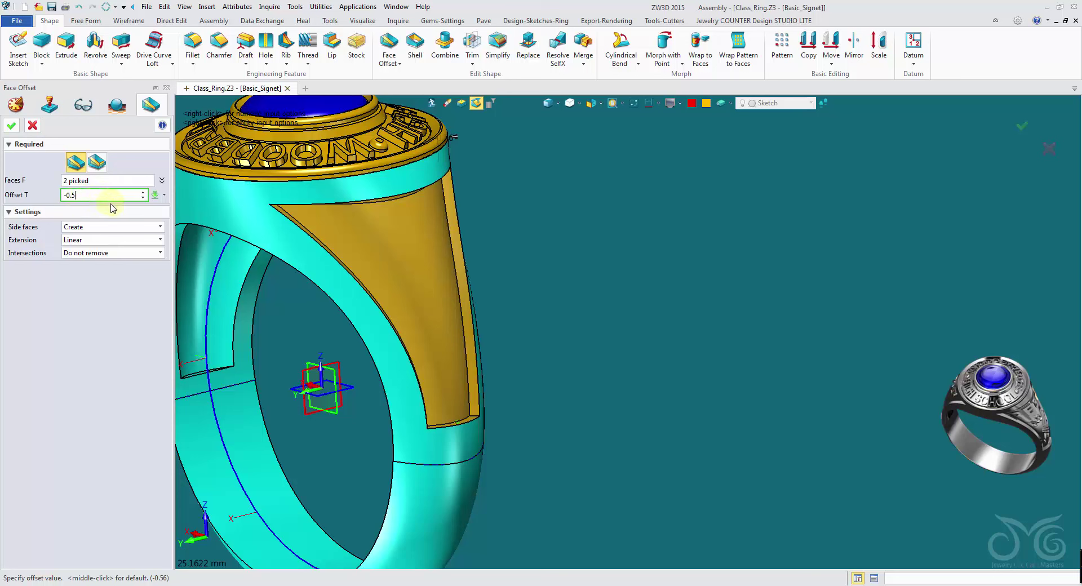
{"action": "left_click", "coordinate": [12, 126]}
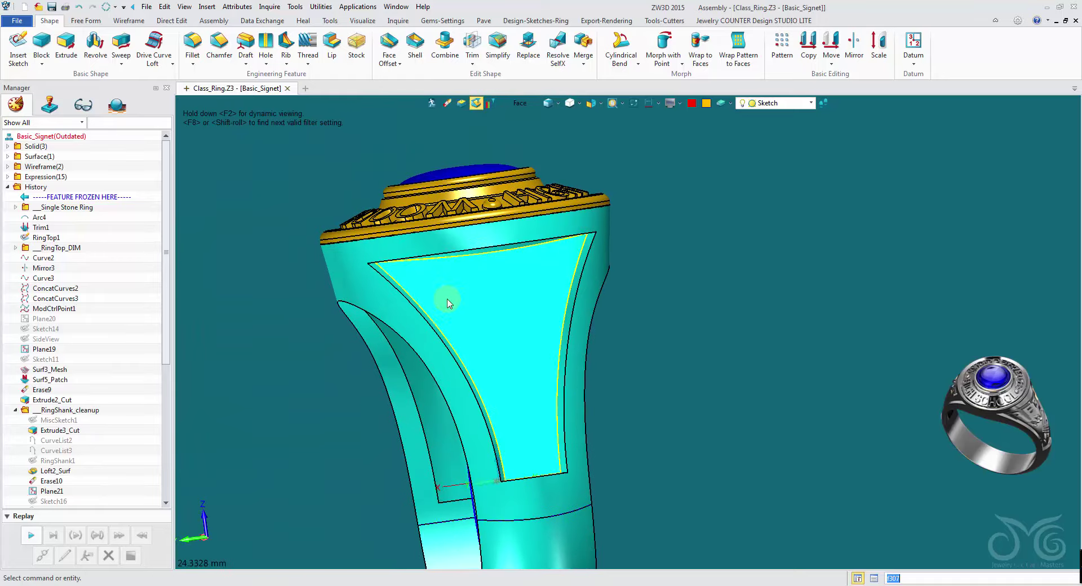
- Chamfer the four border edges around each recessed side panel with a setback of 0.4
{"action": "right_click_drag", "start_coordinate": [506, 268], "coordinate": [490, 496]}
{"action": "left_click", "coordinate": [219, 43]}
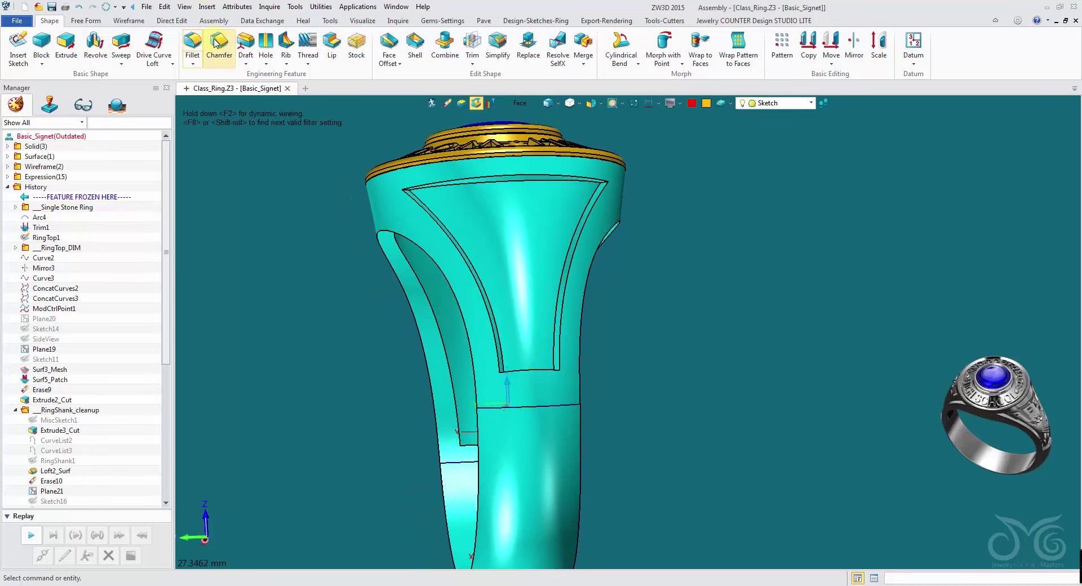
{"action": "left_click", "coordinate": [426, 211]}
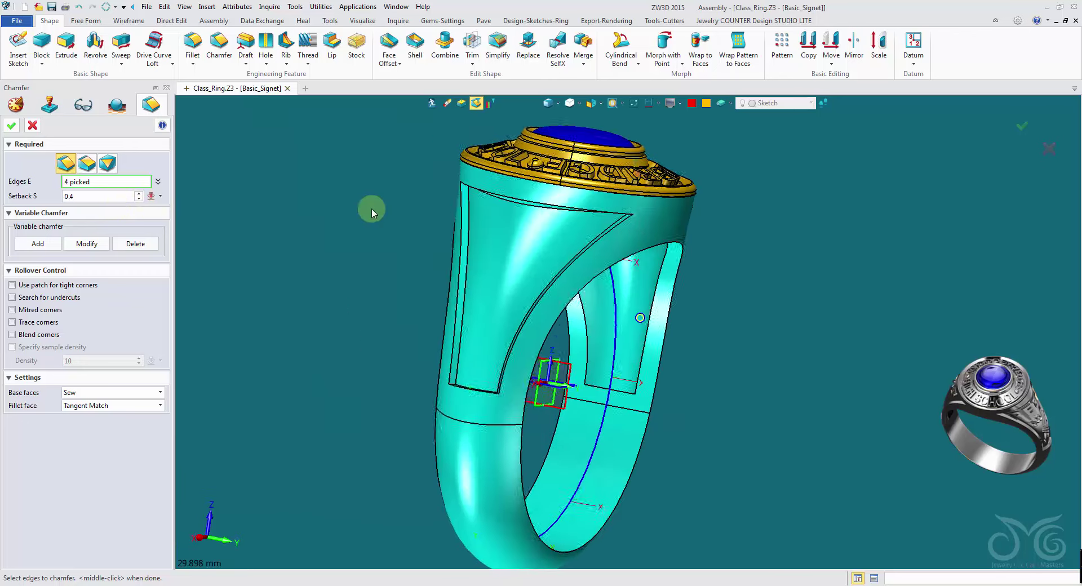
{"action": "right_click_drag", "start_coordinate": [371, 209], "coordinate": [376, 209]}
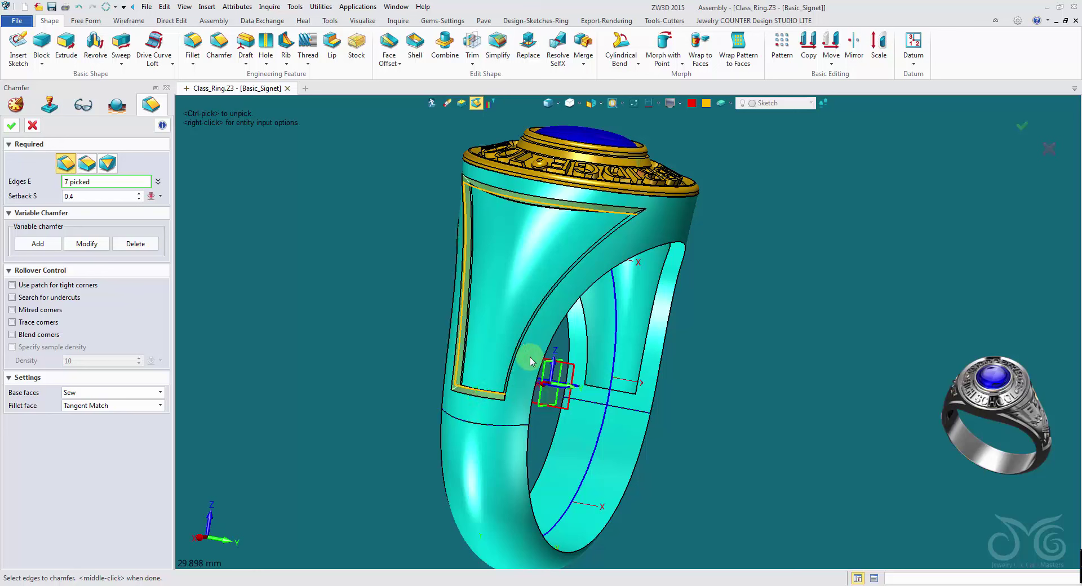
{"action": "left_click", "coordinate": [559, 294]}
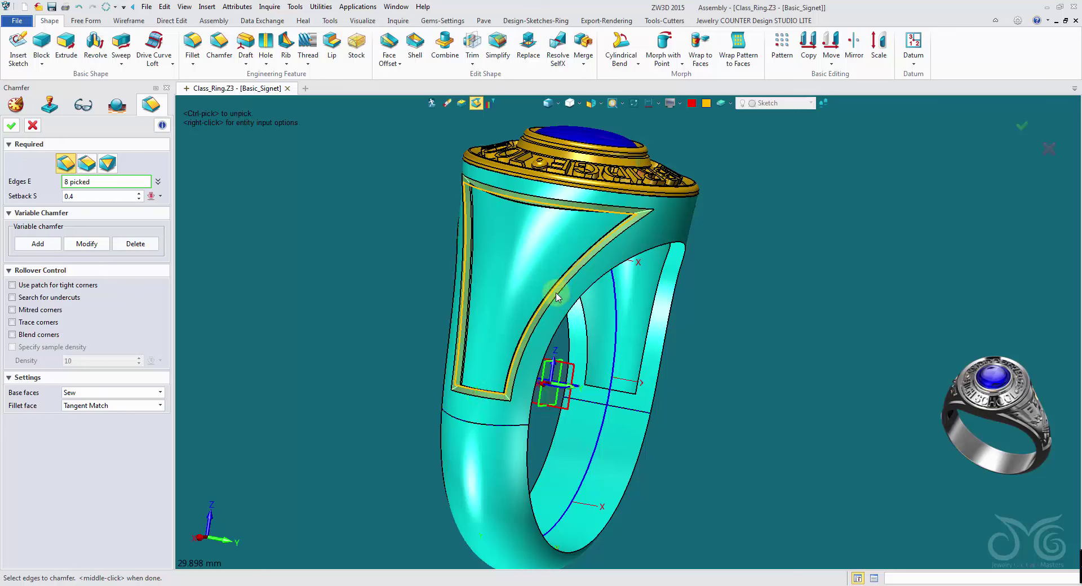
{"action": "left_click", "coordinate": [12, 125]}
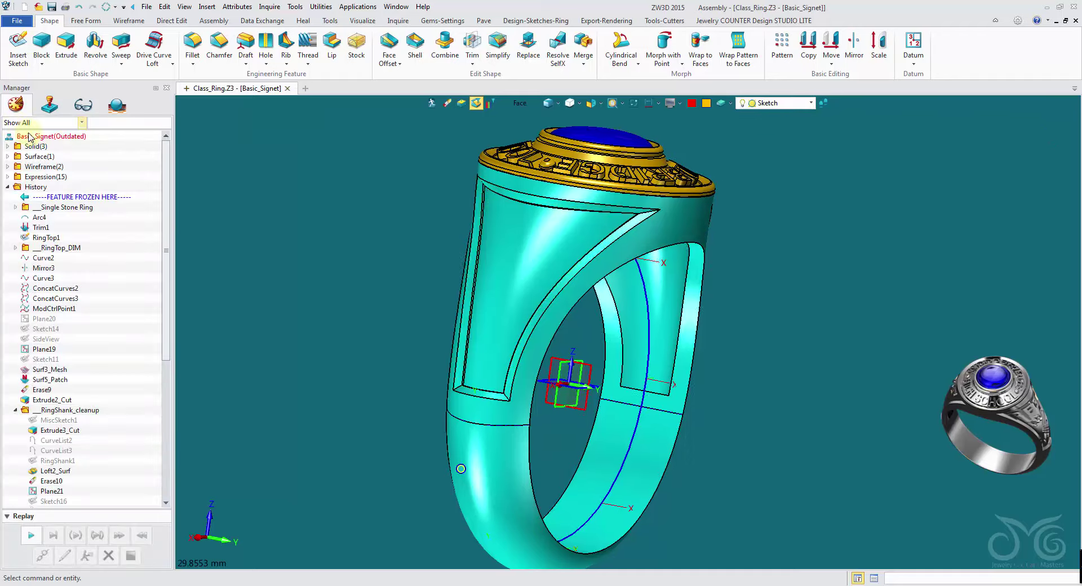
- Start Text in UV-Space for the side panel, choose the Arial font and enter 2015 as the text
{"action": "mouse_move", "coordinate": [389, 179]}
{"action": "middle_mouse_down"}
{"action": "mouse_move", "coordinate": [273, 198]}
{"action": "mouse_move", "coordinate": [338, 282]}
{"action": "mouse_move", "coordinate": [290, 262]}
{"action": "mouse_move", "coordinate": [339, 269]}
{"action": "middle_mouse_up"}
{"action": "left_click", "coordinate": [537, 21]}
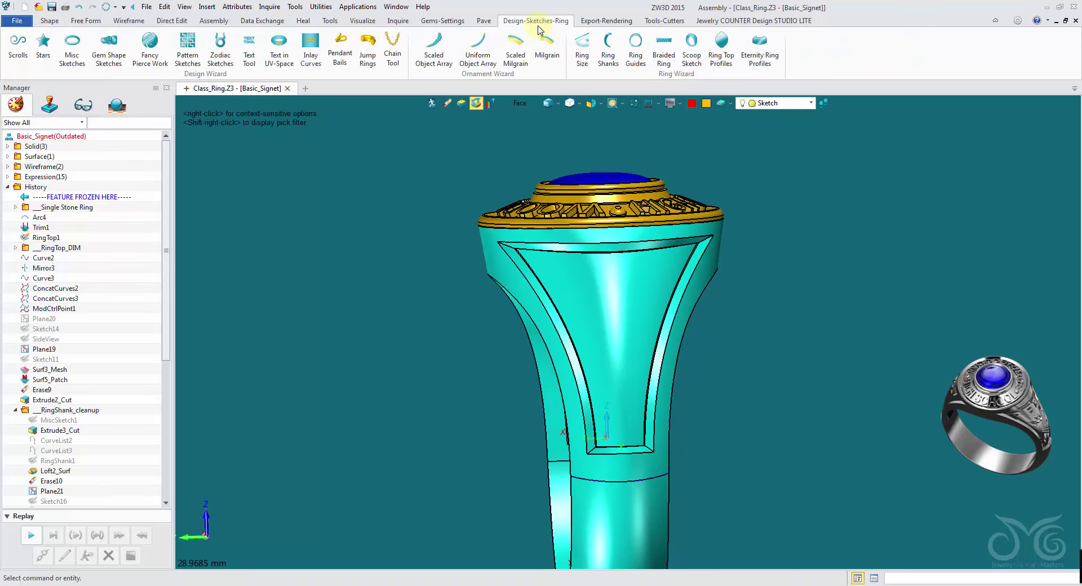
{"action": "left_click", "coordinate": [275, 58]}
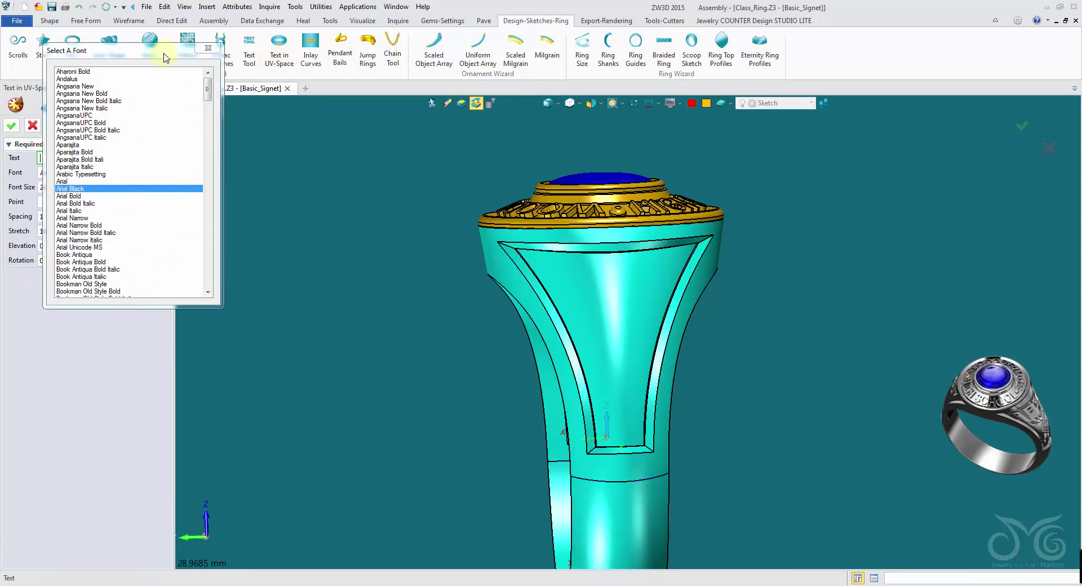
{"action": "left_click", "coordinate": [186, 238]}
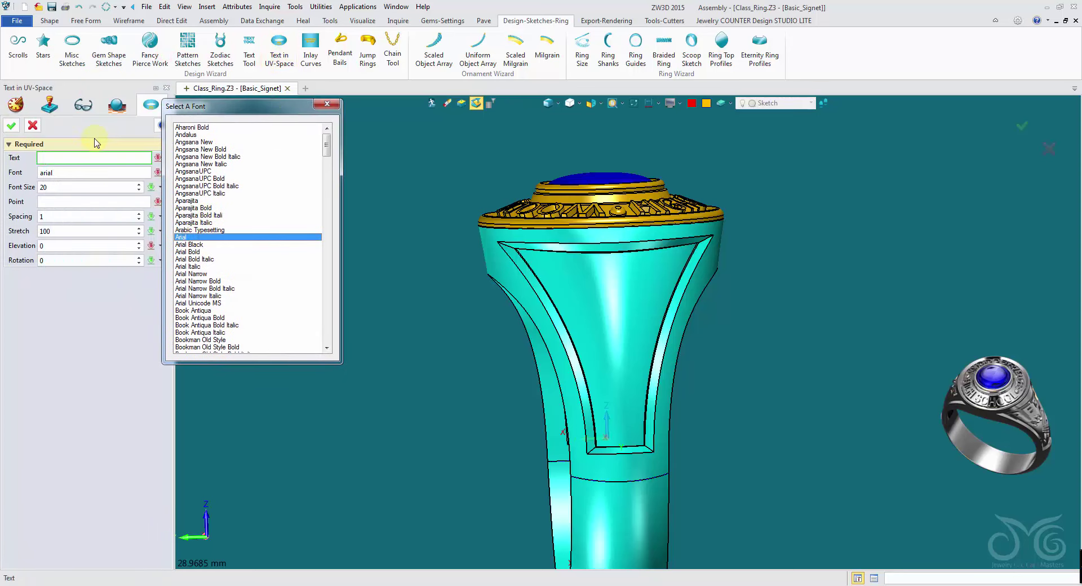
{"action": "left_click", "coordinate": [83, 158]}
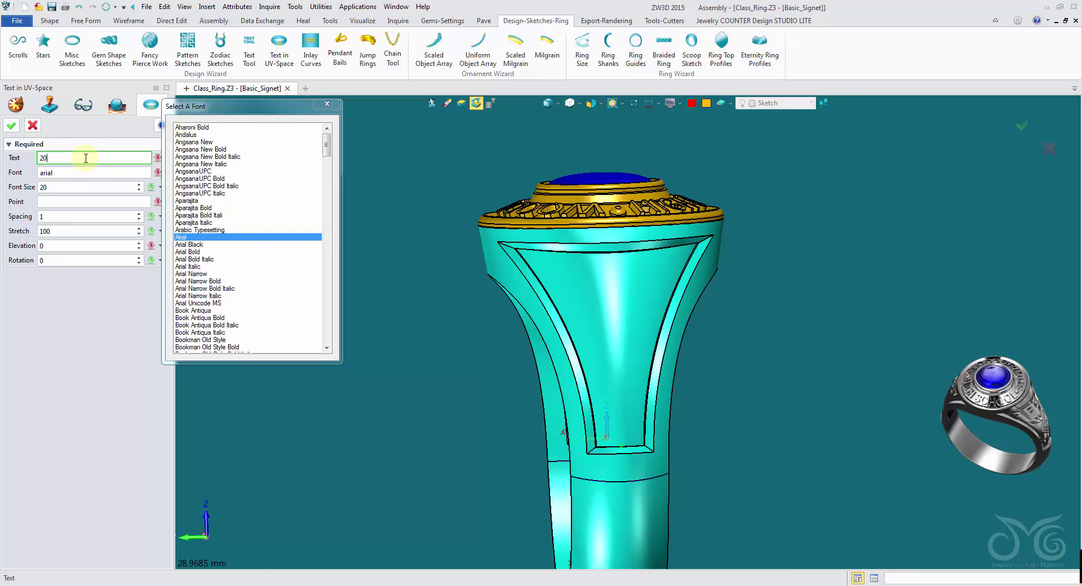
- Set the text's font size to 3, try positions on the side panel, and set the rotation to -90
{"action": "left_click", "coordinate": [78, 186]}
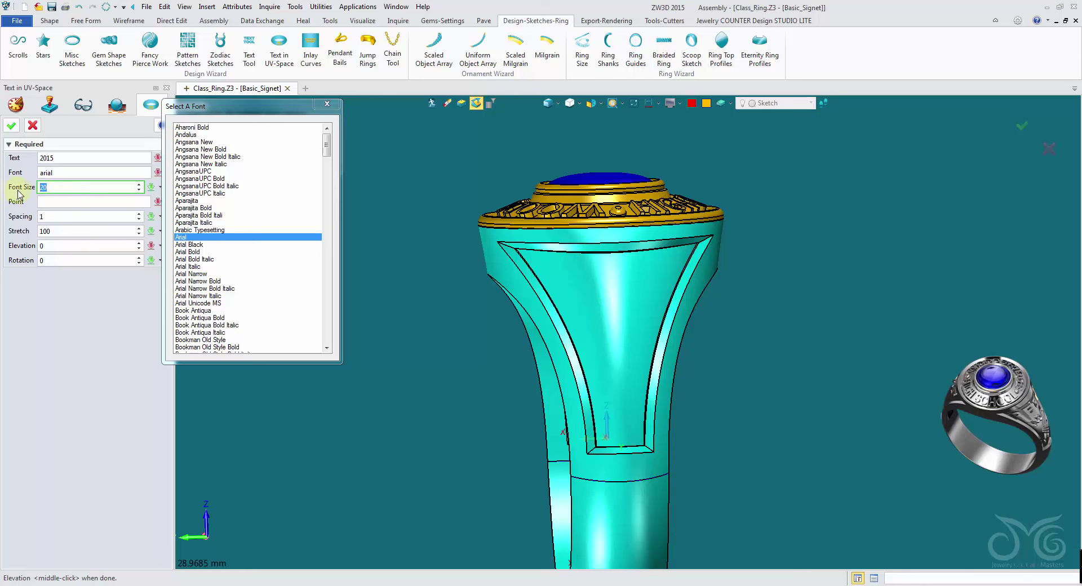
{"action": "left_click", "coordinate": [76, 203]}
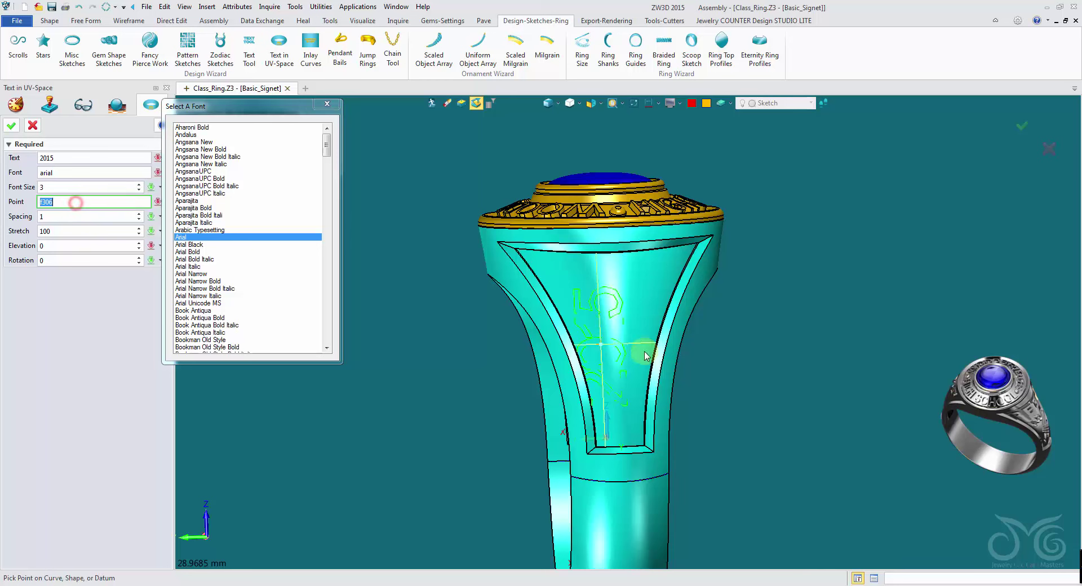
{"action": "left_click", "coordinate": [602, 290]}
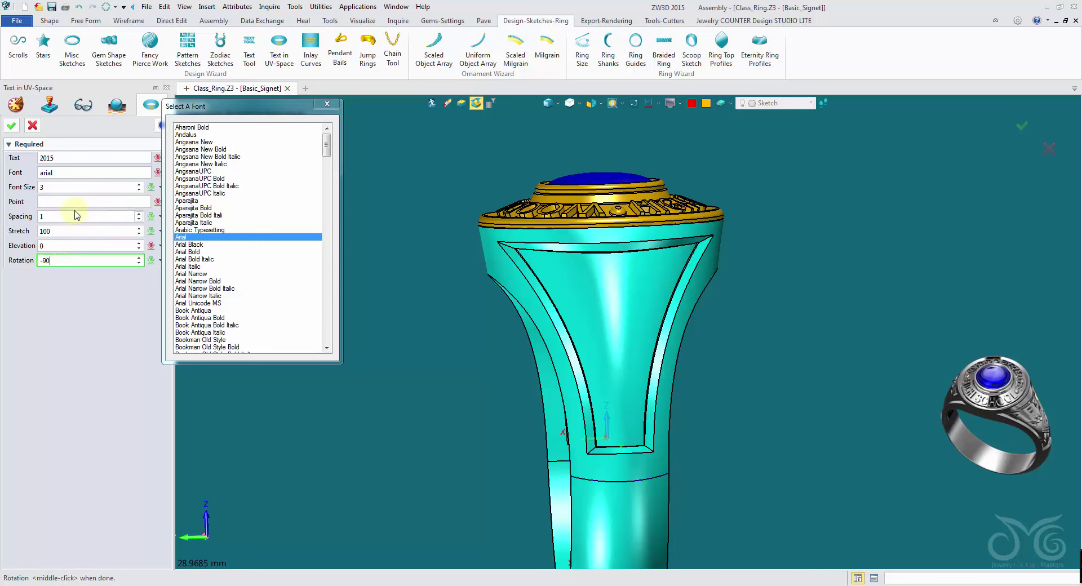
{"action": "scroll", "coordinate": [603, 285], "scroll_direction": "up", "scroll_amount": 3}
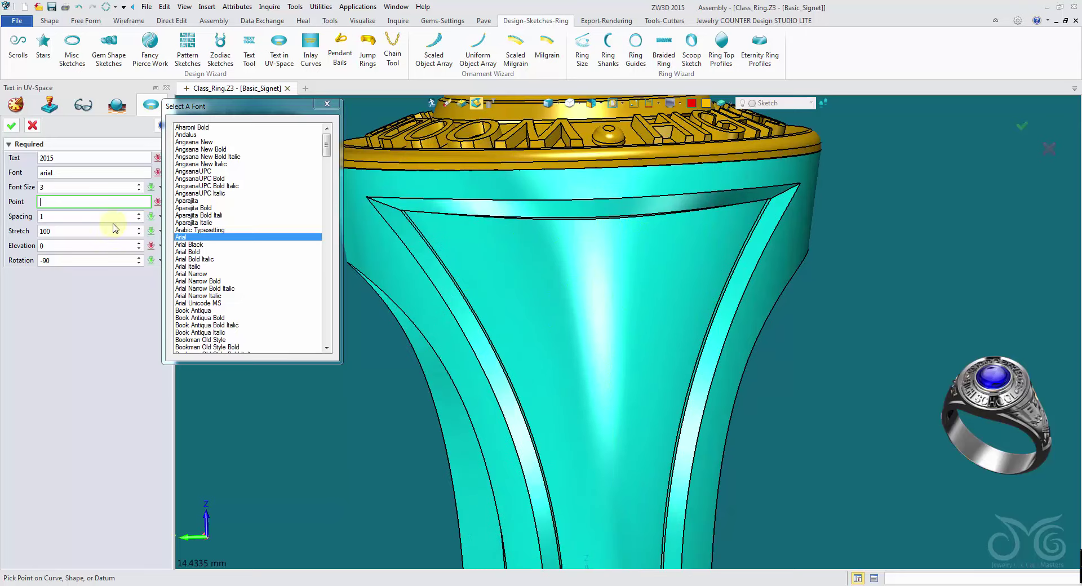
- Change the 2015 text to Arial Black, size 2, stretch 112, adjust its spacing, and create it centred on the upper side panel
{"action": "left_click", "coordinate": [203, 245]}
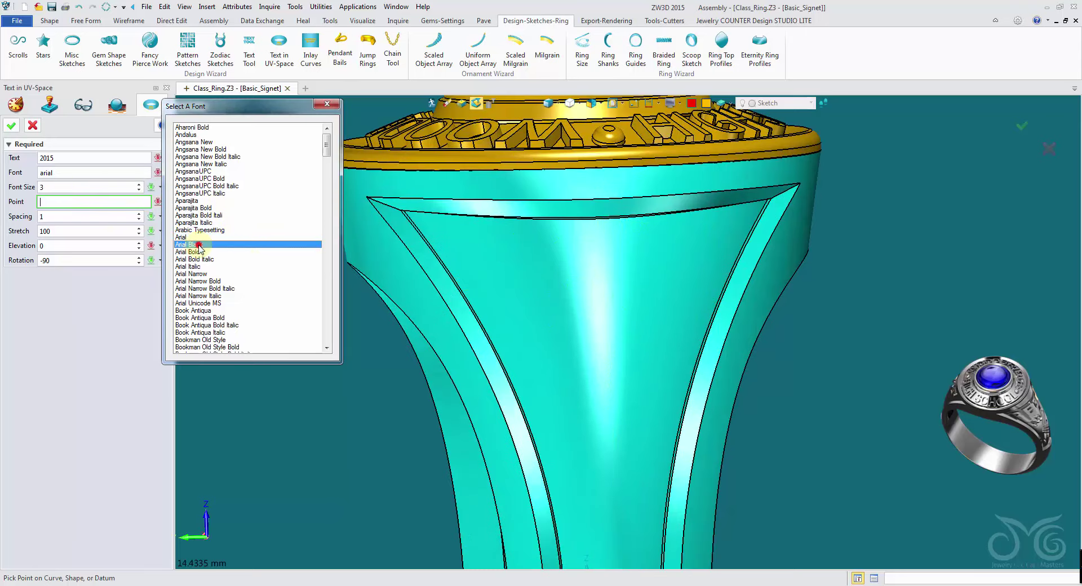
{"action": "left_click", "coordinate": [66, 187]}
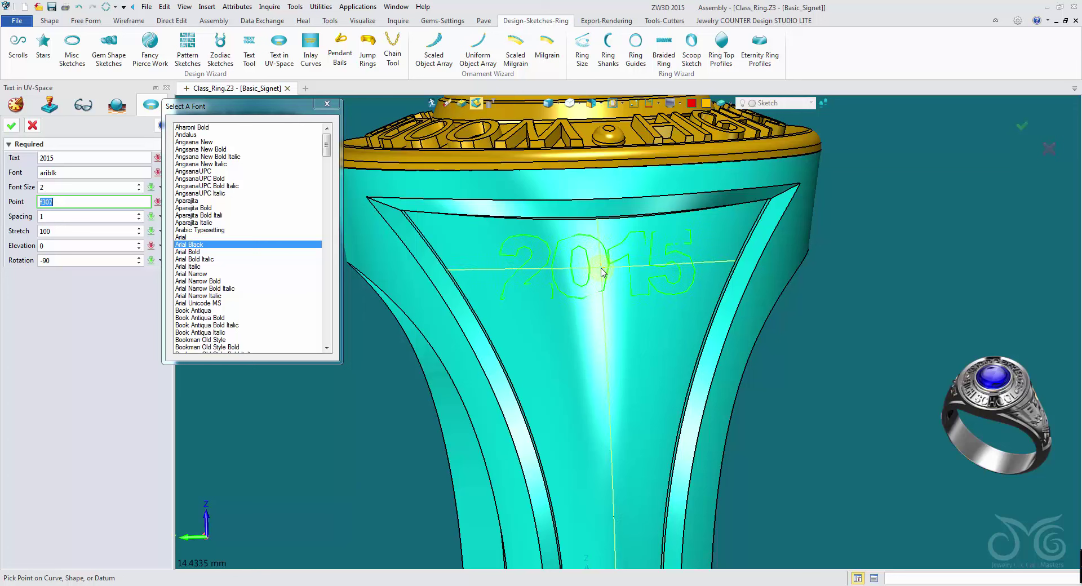
{"action": "left_click", "coordinate": [602, 269]}
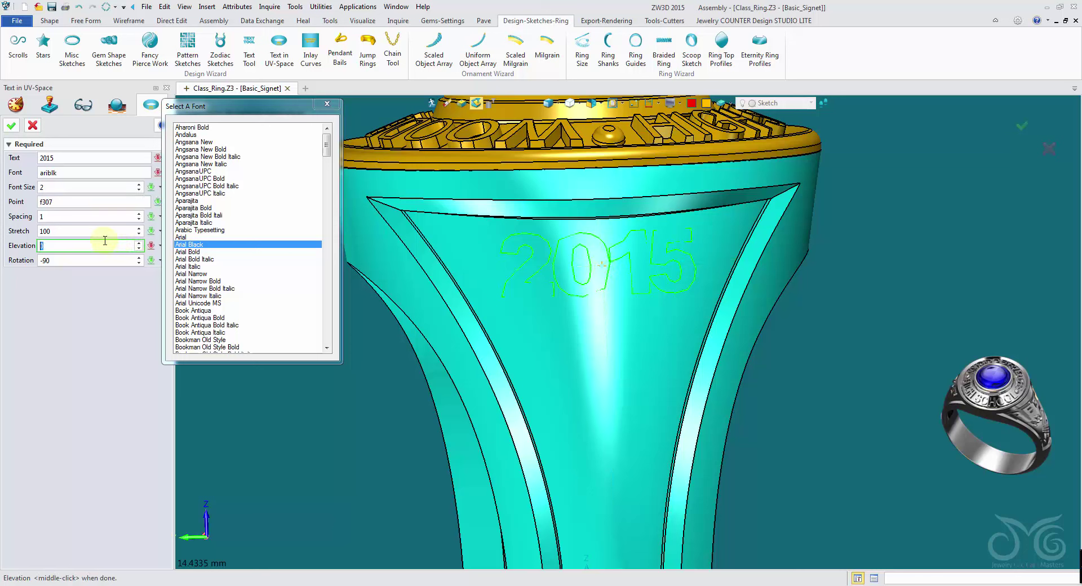
{"action": "left_click", "coordinate": [72, 217]}
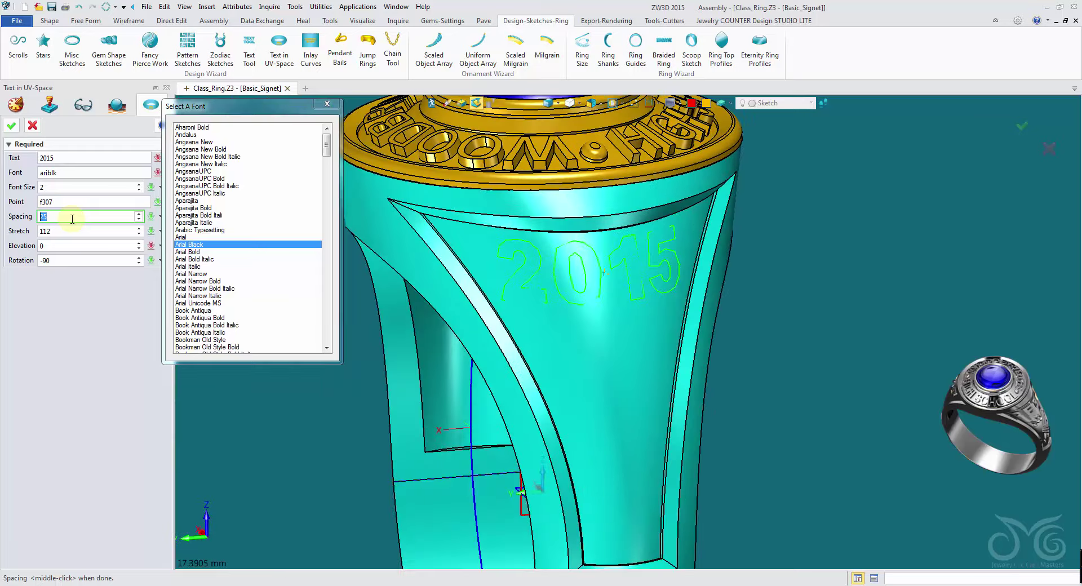
{"action": "left_click", "coordinate": [13, 125]}
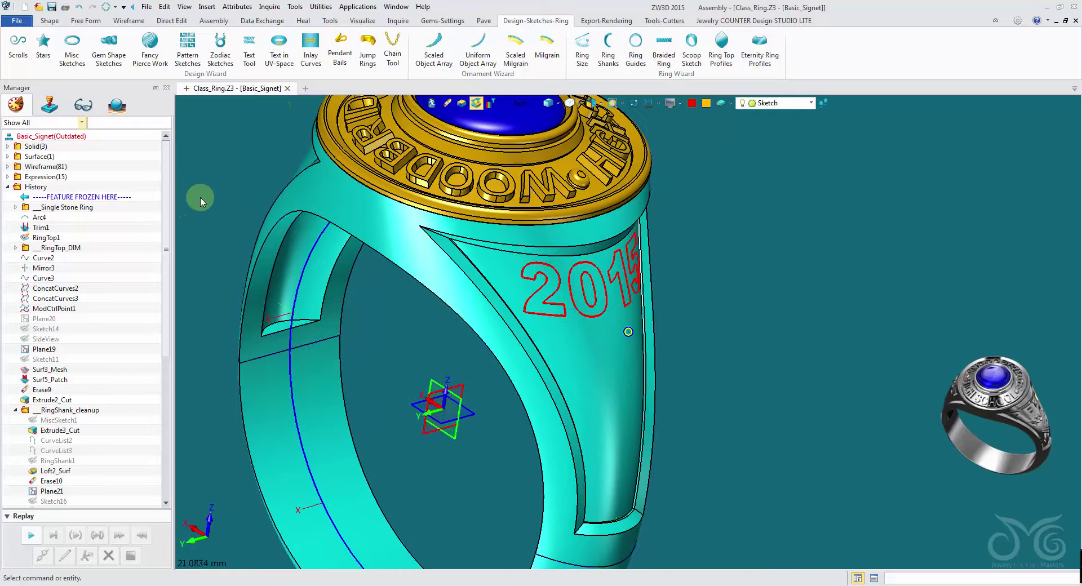
- Inlay the 2015 curves, filtered by red colour, on the recessed side face with an offset of 0.4 and draft angle of 0
{"action": "left_click", "coordinate": [304, 51]}
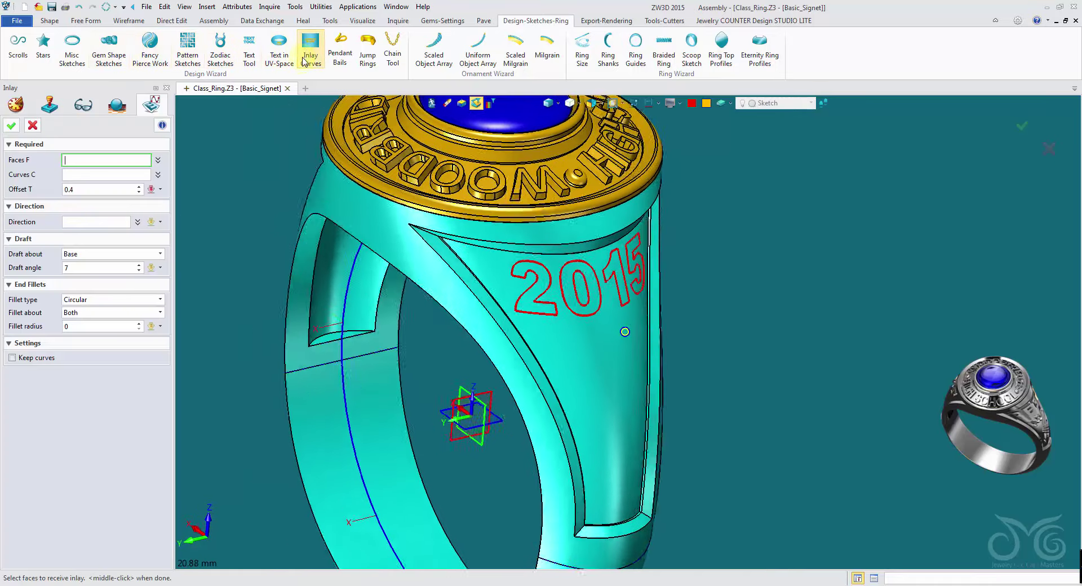
{"action": "left_click", "coordinate": [574, 321]}
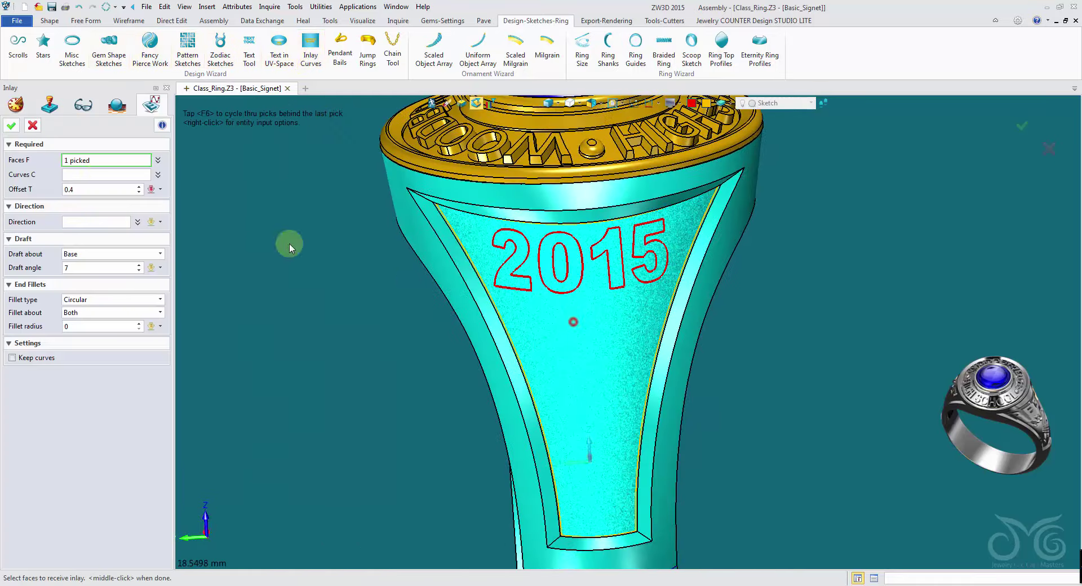
{"action": "left_click", "coordinate": [98, 172]}
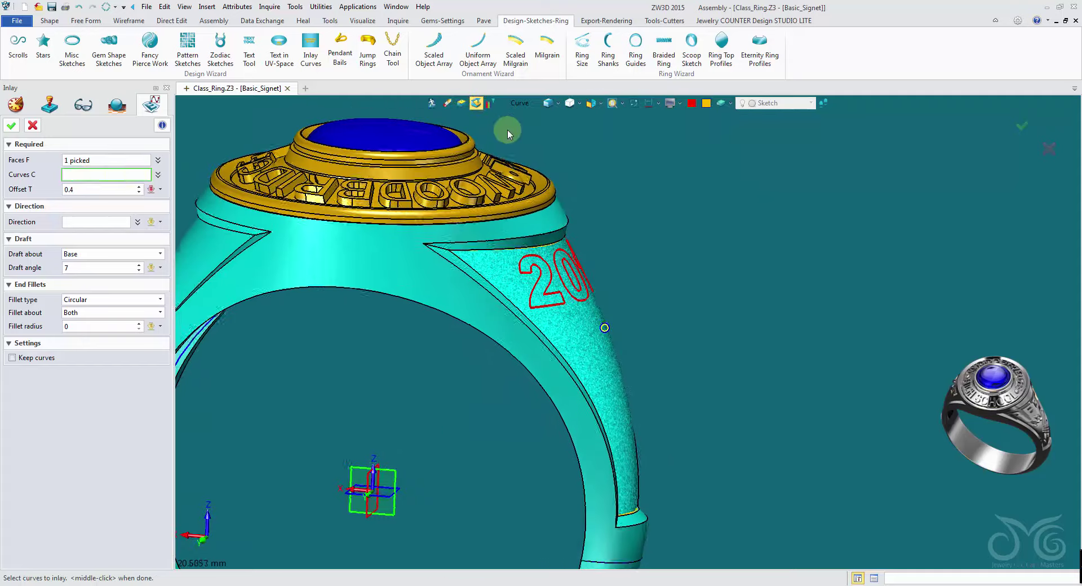
{"action": "left_click", "coordinate": [488, 107]}
{"action": "left_click", "coordinate": [256, 148]}
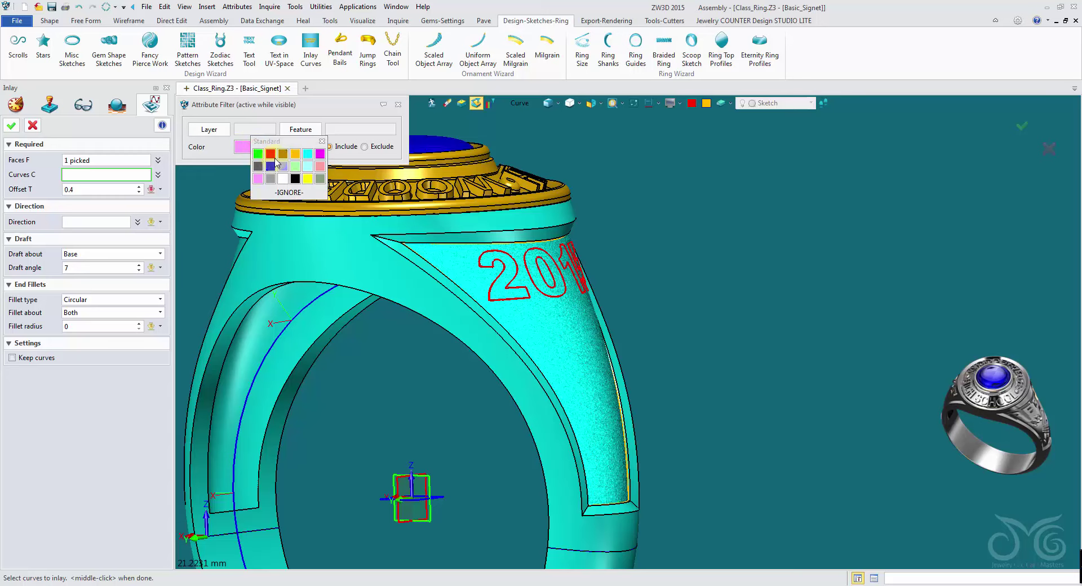
{"action": "left_click", "coordinate": [275, 160]}
{"action": "left_click_drag", "start_coordinate": [433, 226], "coordinate": [674, 305]}
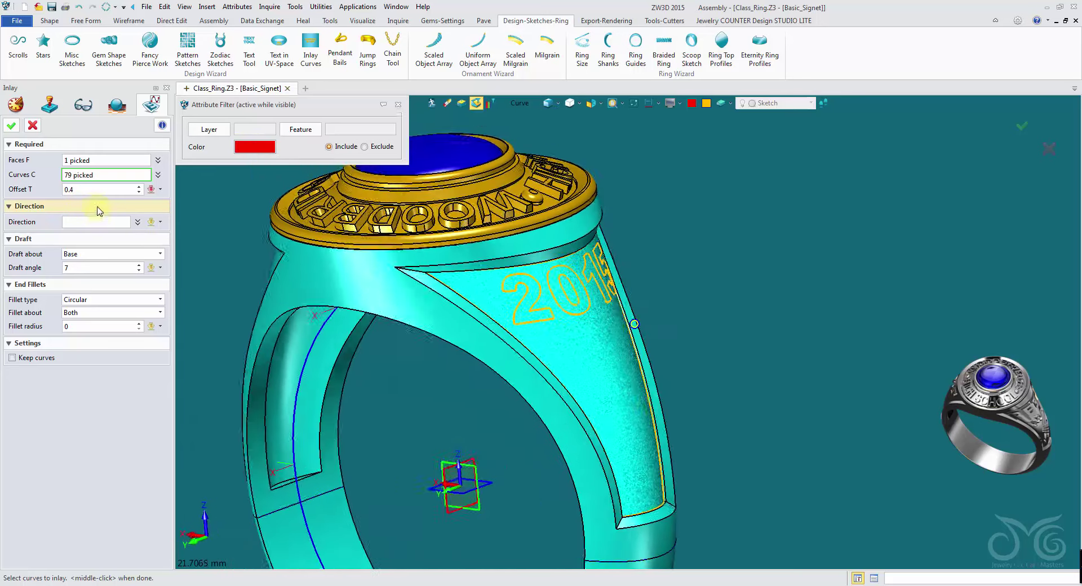
{"action": "left_click", "coordinate": [99, 267]}
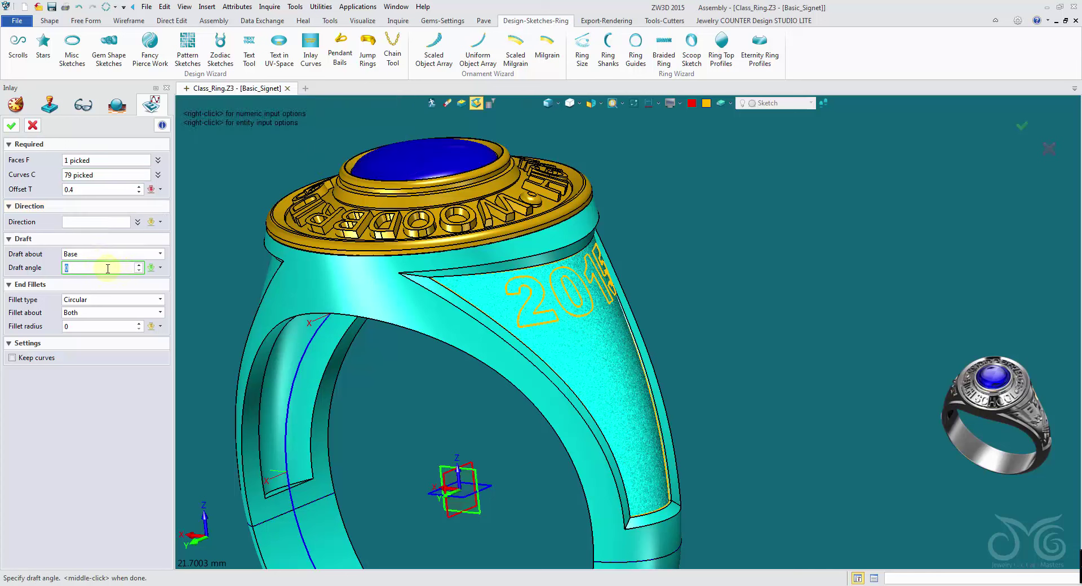
{"action": "left_click", "coordinate": [17, 129]}
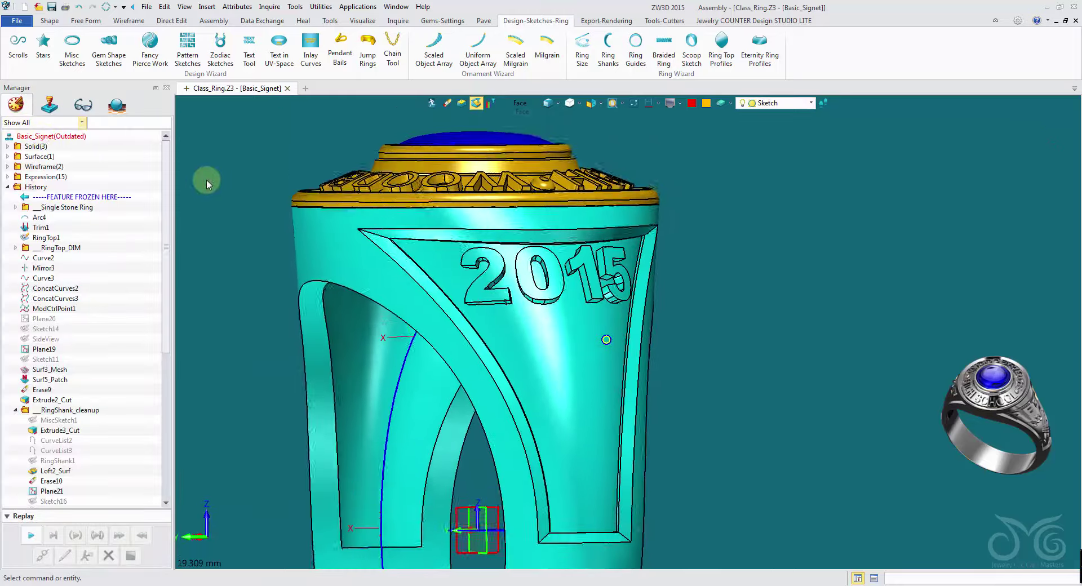
- Examine the side walls and edges of the raised 2015 digits up close from several angles
{"action": "scroll", "coordinate": [558, 337], "scroll_direction": "up", "scroll_amount": 6}
{"action": "scroll", "coordinate": [500, 270], "scroll_direction": "up", "scroll_amount": 6}
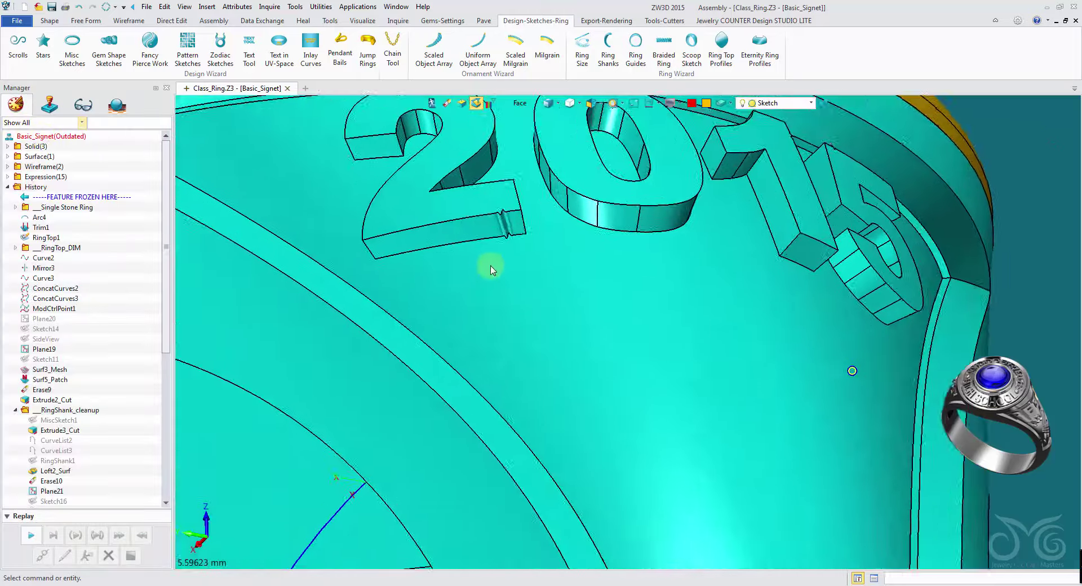
{"action": "scroll", "coordinate": [519, 268], "scroll_direction": "up", "scroll_amount": 8}
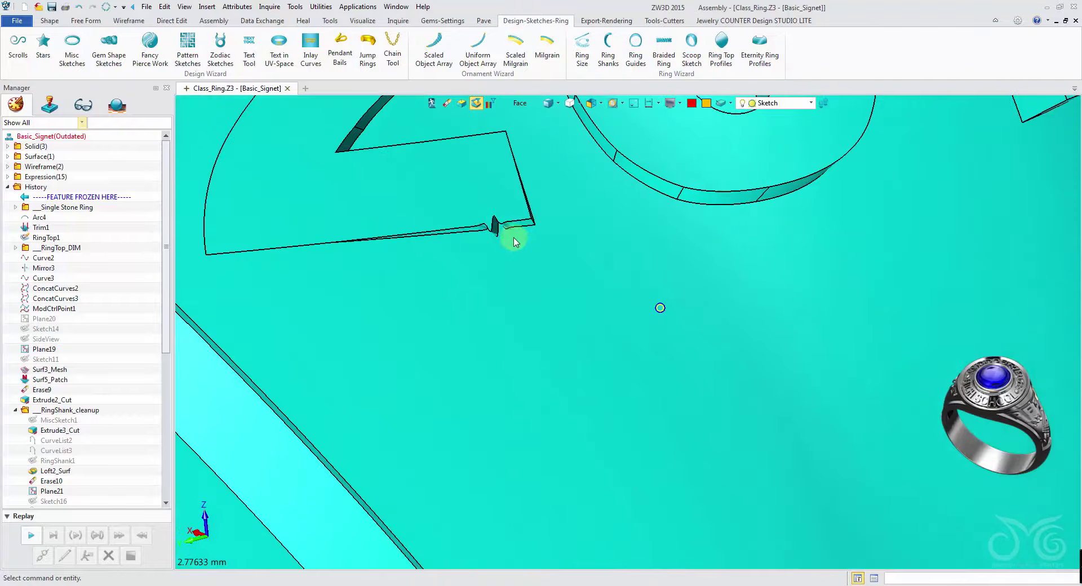
{"action": "right_click_drag", "start_coordinate": [512, 324], "coordinate": [608, 331]}
{"action": "scroll", "coordinate": [613, 330], "scroll_direction": "down", "scroll_amount": 5}
{"action": "scroll", "coordinate": [614, 329], "scroll_direction": "down", "scroll_amount": 11}
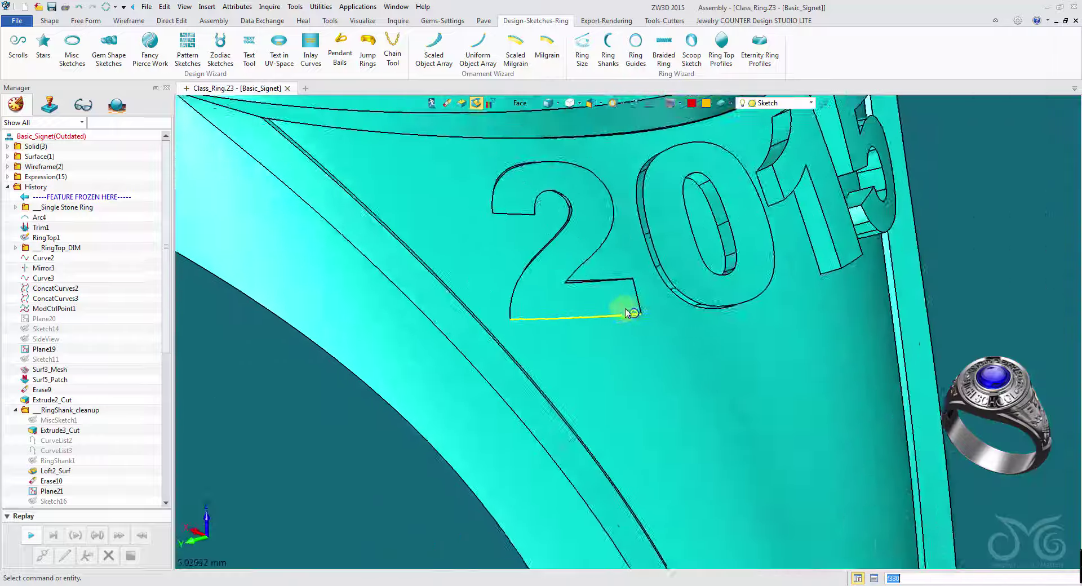
{"action": "right_click_drag", "start_coordinate": [1064, 230], "coordinate": [1025, 233]}
{"action": "middle_click_drag", "start_coordinate": [1024, 232], "coordinate": [756, 234]}
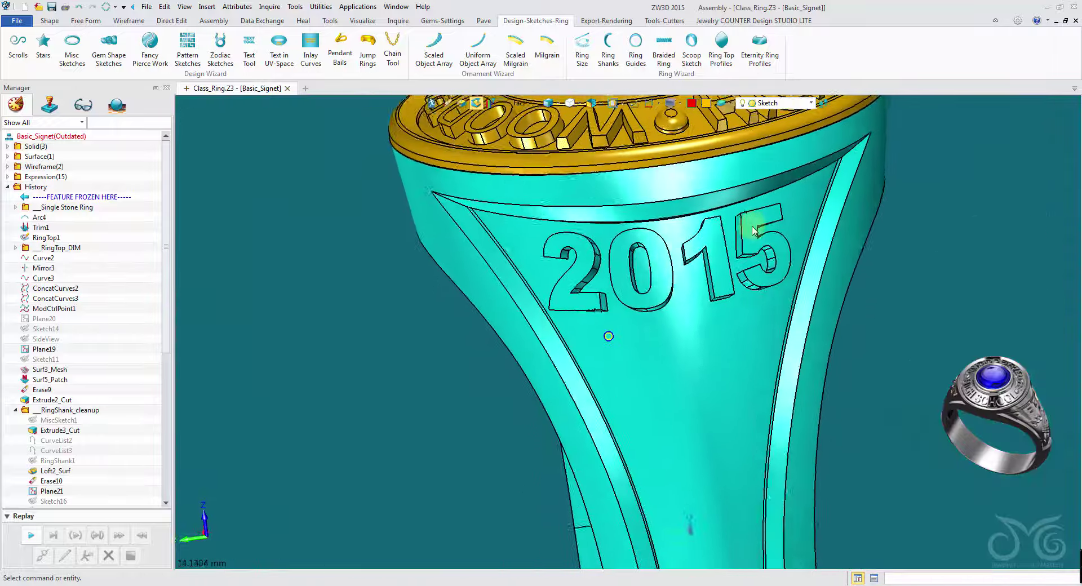
{"action": "scroll", "coordinate": [756, 235], "scroll_direction": "up", "scroll_amount": 10}
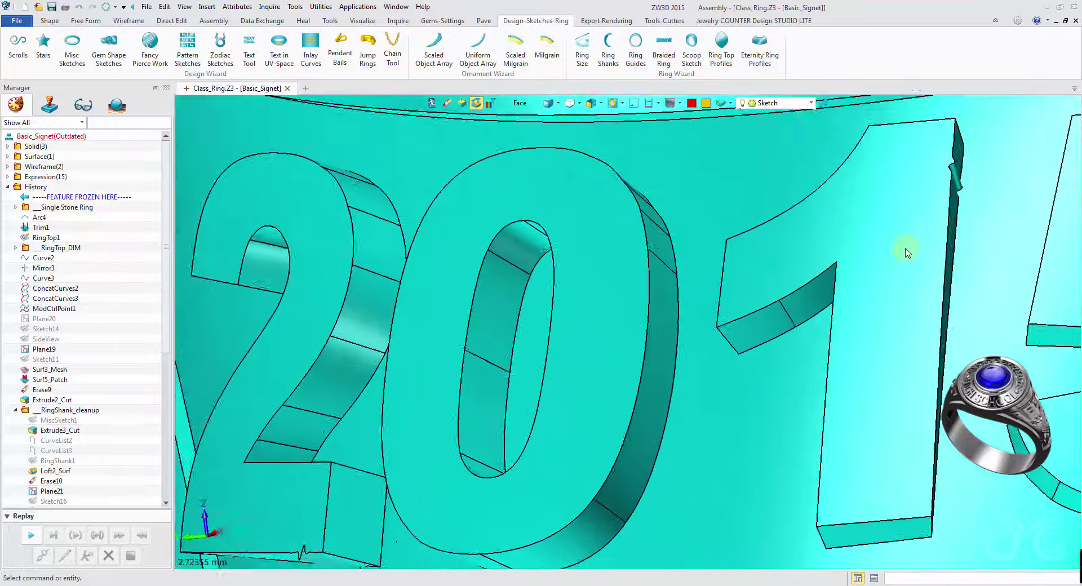
{"action": "middle_click_drag", "start_coordinate": [906, 252], "coordinate": [791, 205]}
{"action": "scroll", "coordinate": [604, 389], "scroll_direction": "down", "scroll_amount": 10}
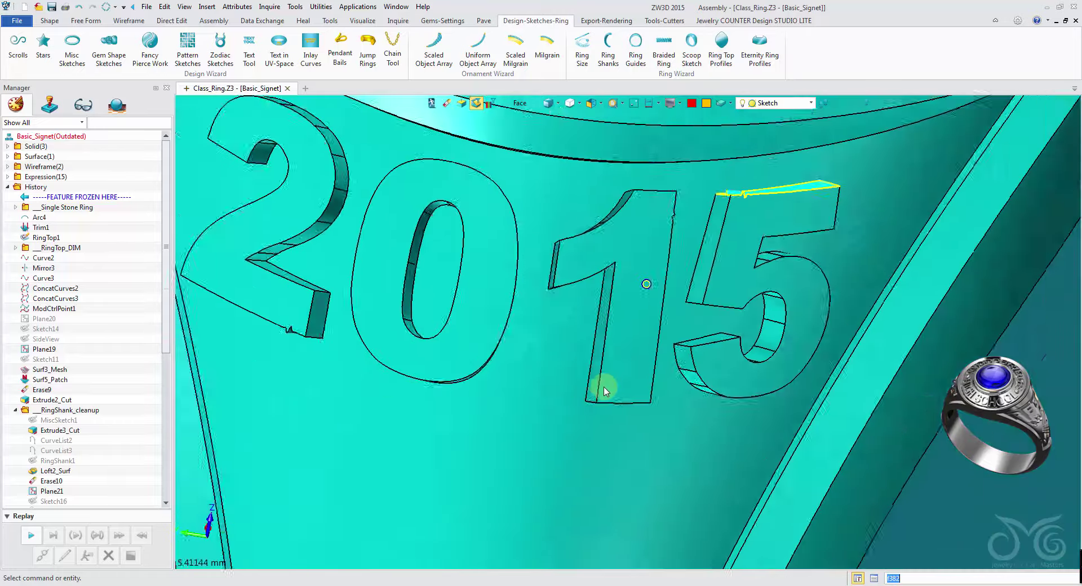
- Reopen the last inlay's settings and regenerate the 2015 digits with an offset of 0.4 and draft angle of 0
{"action": "right_click_drag", "start_coordinate": [604, 389], "coordinate": [395, 357]}
{"action": "right_click", "coordinate": [395, 356]}
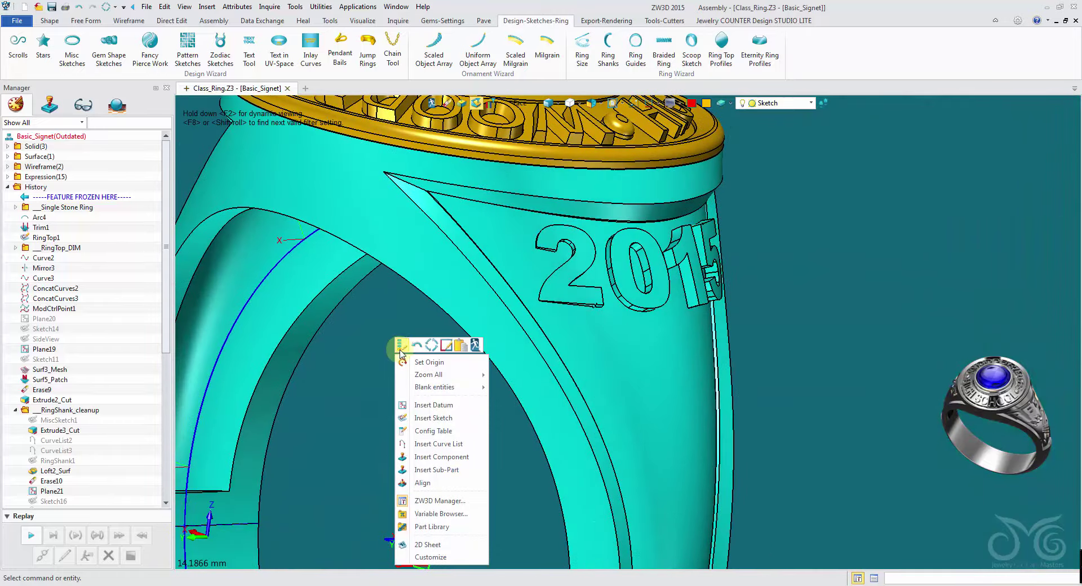
{"action": "left_click", "coordinate": [398, 346]}
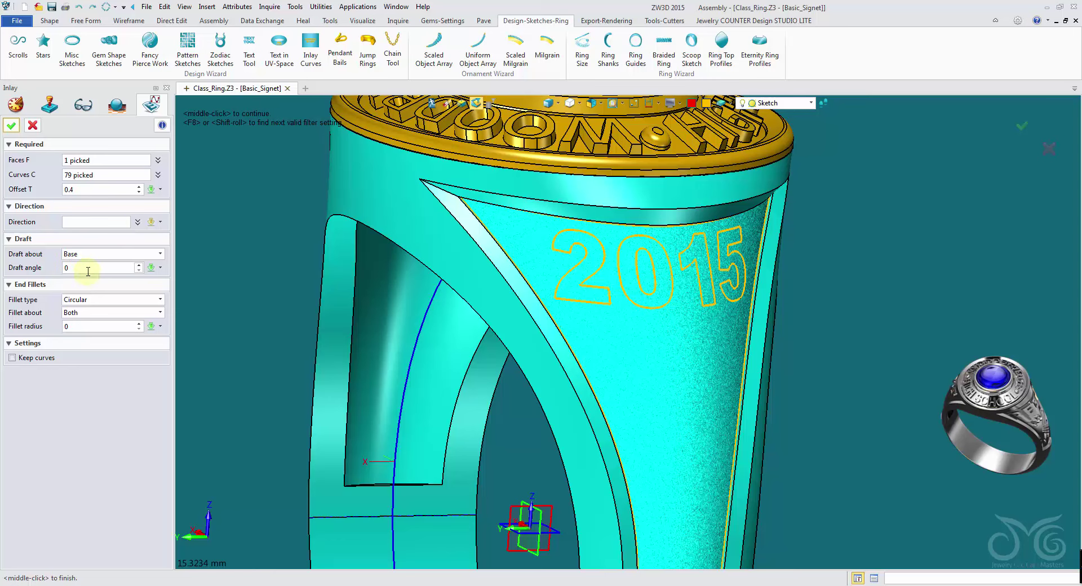
{"action": "left_click", "coordinate": [12, 126]}
- Inspect the regenerated 2015 inlay, checking the edges of the 1 and 5 and its fit on the side panel
{"action": "right_click_drag", "start_coordinate": [242, 322], "coordinate": [384, 339]}
{"action": "scroll", "coordinate": [714, 207], "scroll_direction": "up", "scroll_amount": 3}
{"action": "scroll", "coordinate": [633, 224], "scroll_direction": "up", "scroll_amount": 5}
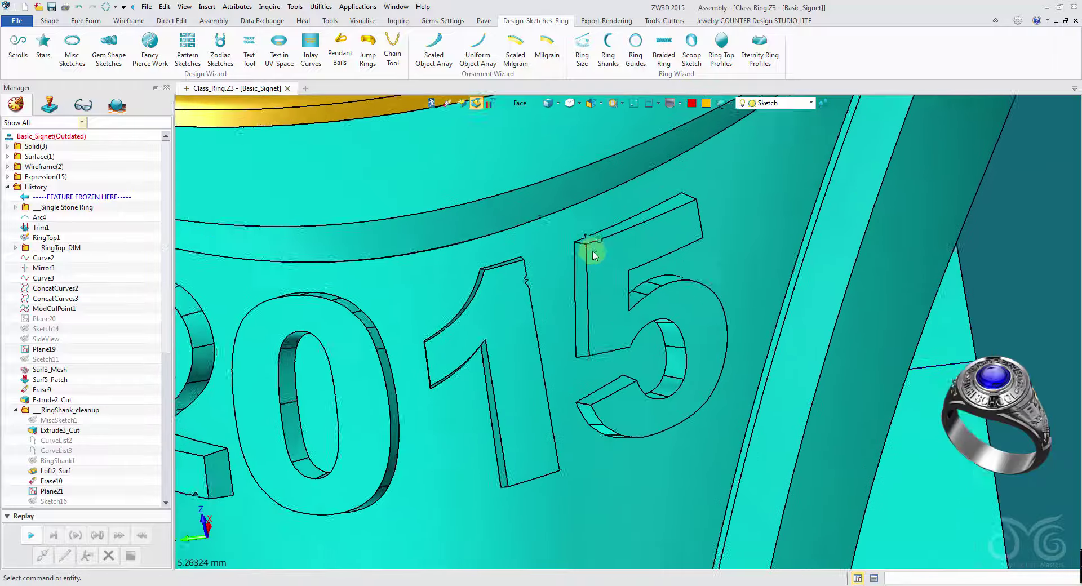
{"action": "scroll", "coordinate": [573, 215], "scroll_direction": "up", "scroll_amount": 4}
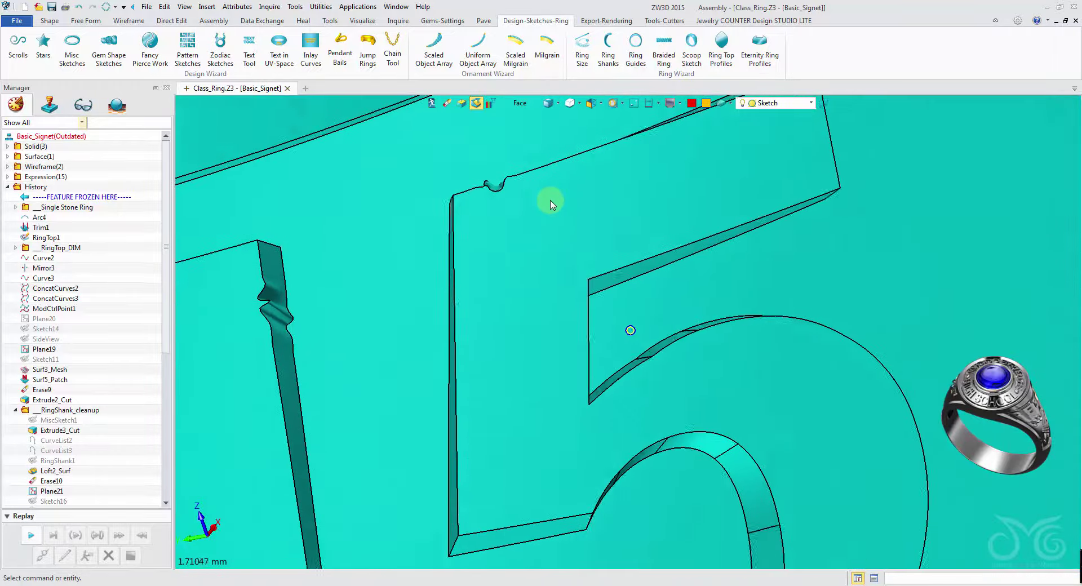
{"action": "scroll", "coordinate": [551, 204], "scroll_direction": "down", "scroll_amount": 5}
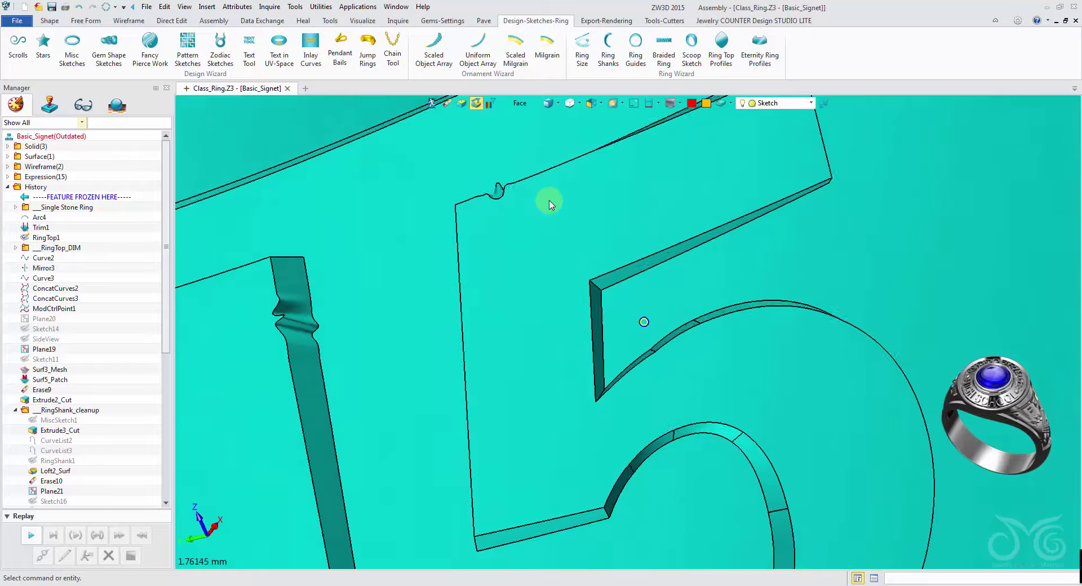
{"action": "scroll", "coordinate": [550, 204], "scroll_direction": "down", "scroll_amount": 4}
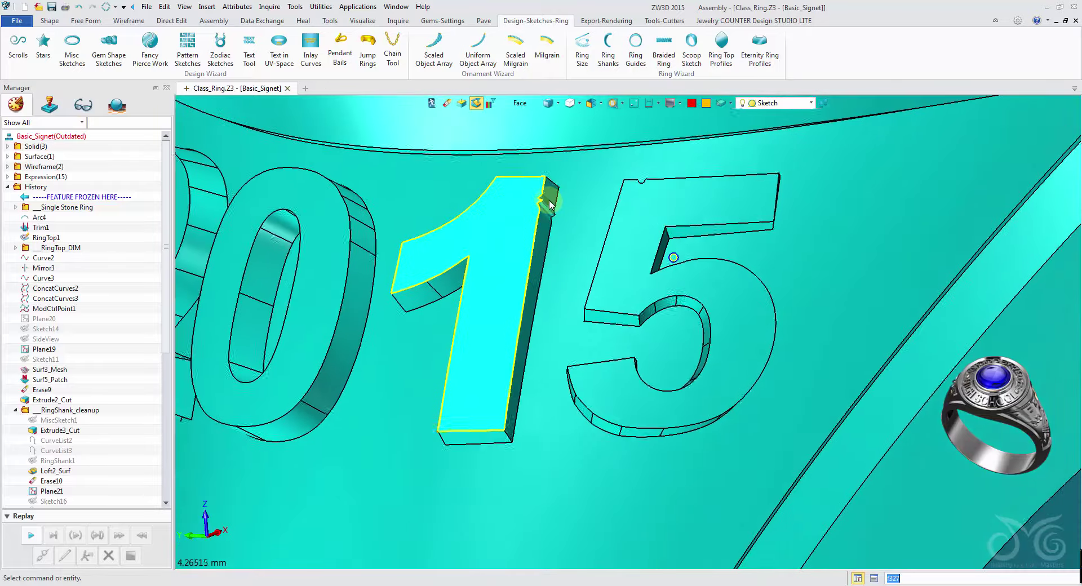
{"action": "middle_click_drag", "start_coordinate": [551, 204], "coordinate": [399, 265]}
{"action": "scroll", "coordinate": [399, 265], "scroll_direction": "down", "scroll_amount": 4}
{"action": "right_click_drag", "start_coordinate": [399, 265], "coordinate": [394, 258]}
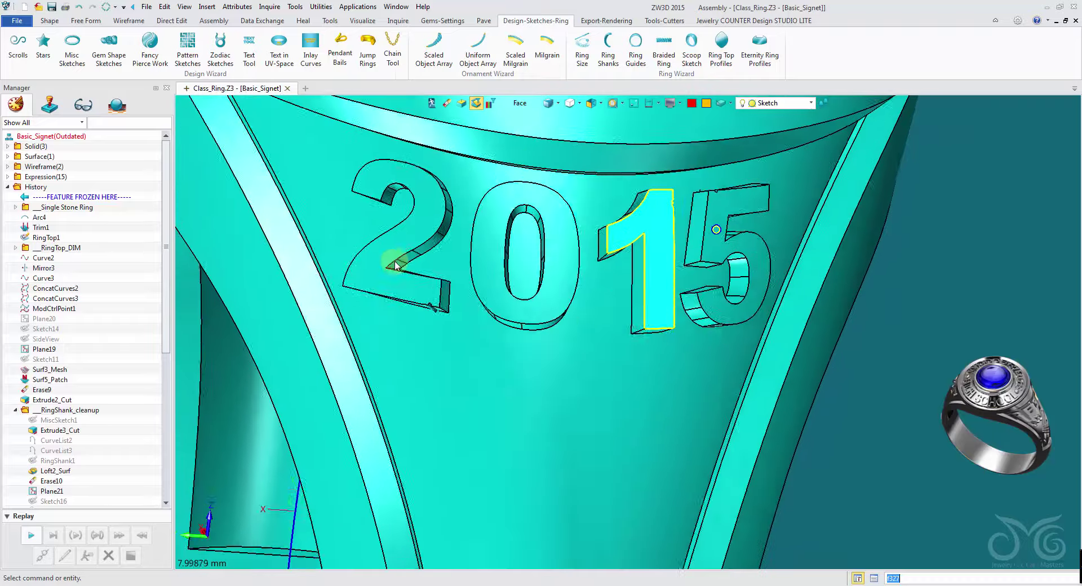
{"action": "scroll", "coordinate": [293, 61], "scroll_direction": "down", "scroll_amount": 3}
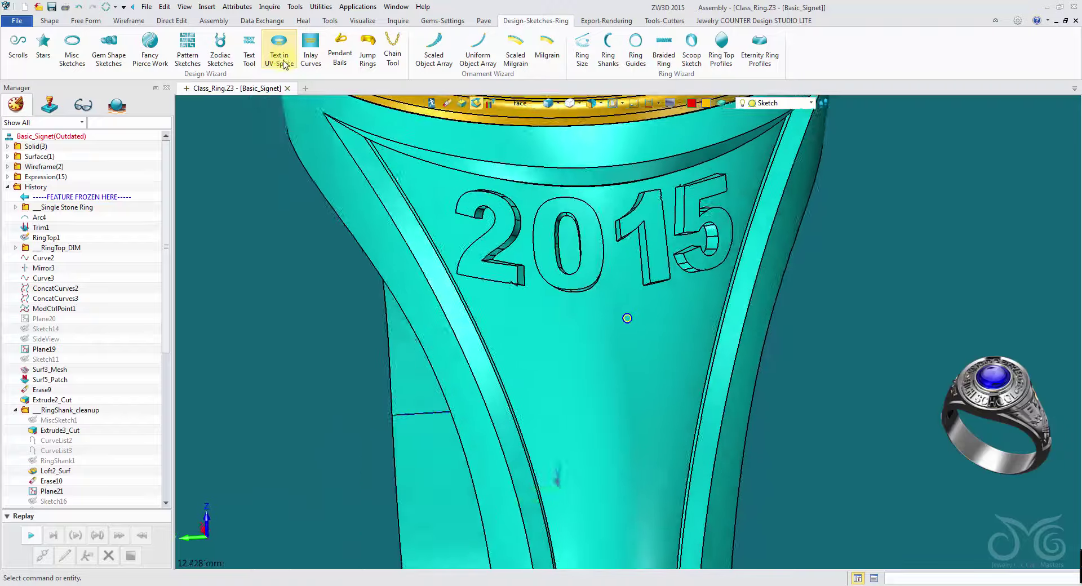
{"action": "scroll", "coordinate": [529, 272], "scroll_direction": "up", "scroll_amount": 5}
{"action": "scroll", "coordinate": [515, 269], "scroll_direction": "up", "scroll_amount": 1}
{"action": "scroll", "coordinate": [514, 270], "scroll_direction": "down", "scroll_amount": 2}
{"action": "right_click_drag", "start_coordinate": [514, 270], "coordinate": [450, 242]}
{"action": "scroll", "coordinate": [450, 241], "scroll_direction": "down", "scroll_amount": 4}
{"action": "mouse_move", "coordinate": [449, 239]}
{"action": "middle_mouse_down"}
{"action": "mouse_move", "coordinate": [378, 257]}
{"action": "mouse_move", "coordinate": [363, 247]}
{"action": "mouse_move", "coordinate": [421, 263]}
{"action": "mouse_move", "coordinate": [463, 257]}
{"action": "mouse_move", "coordinate": [480, 211]}
{"action": "mouse_move", "coordinate": [440, 232]}
{"action": "middle_mouse_up"}
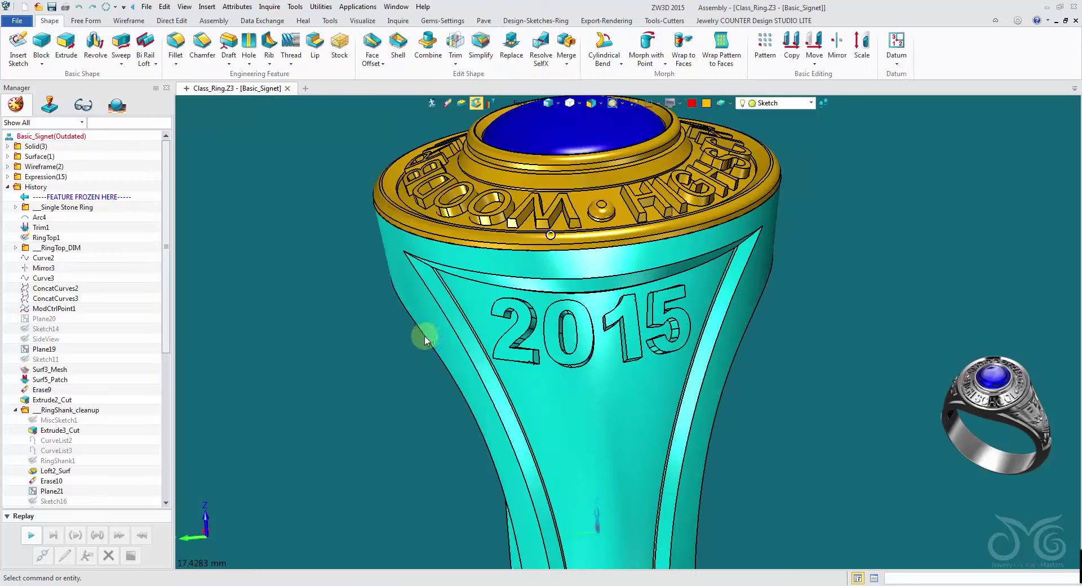
- Preview the U and V iso-curves across the recessed 2015 side face without creating any
{"action": "middle_click_drag", "start_coordinate": [422, 338], "coordinate": [713, 340]}
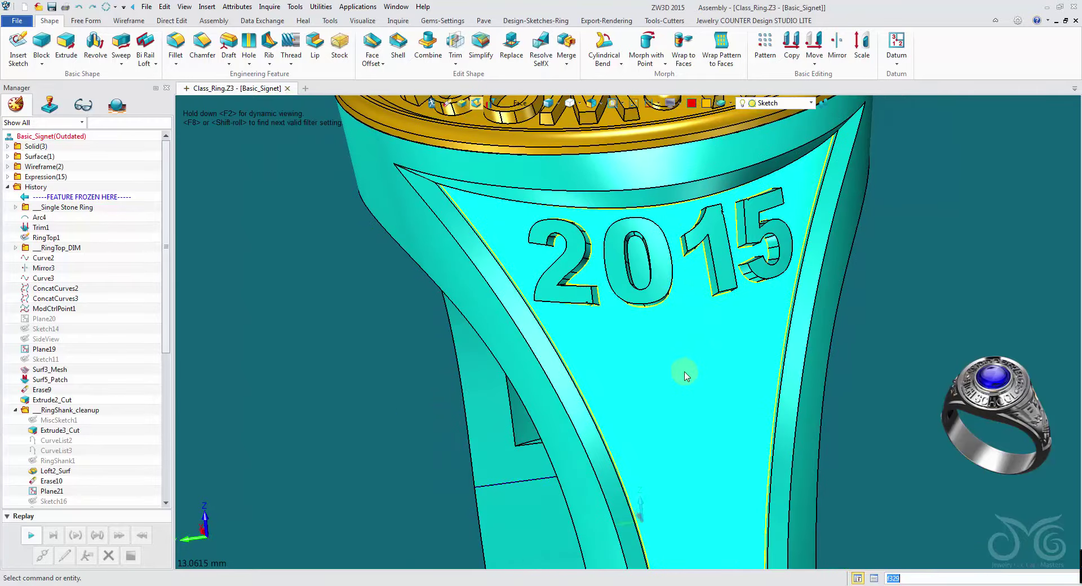
{"action": "right_click_drag", "start_coordinate": [691, 401], "coordinate": [238, 91]}
{"action": "scroll", "coordinate": [712, 410], "scroll_direction": "down", "scroll_amount": 3}
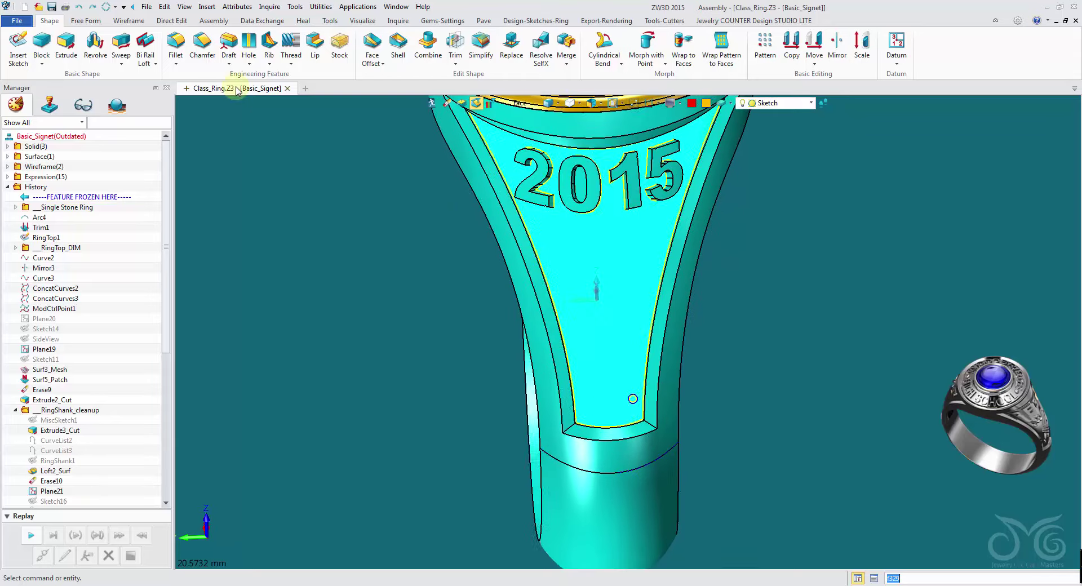
{"action": "left_click", "coordinate": [130, 21]}
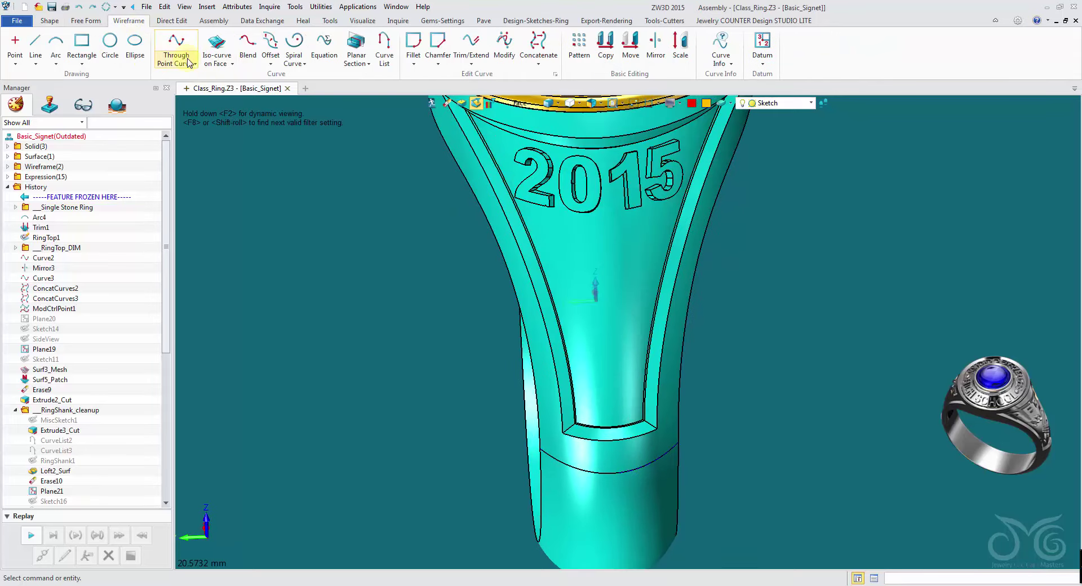
{"action": "left_click", "coordinate": [215, 46]}
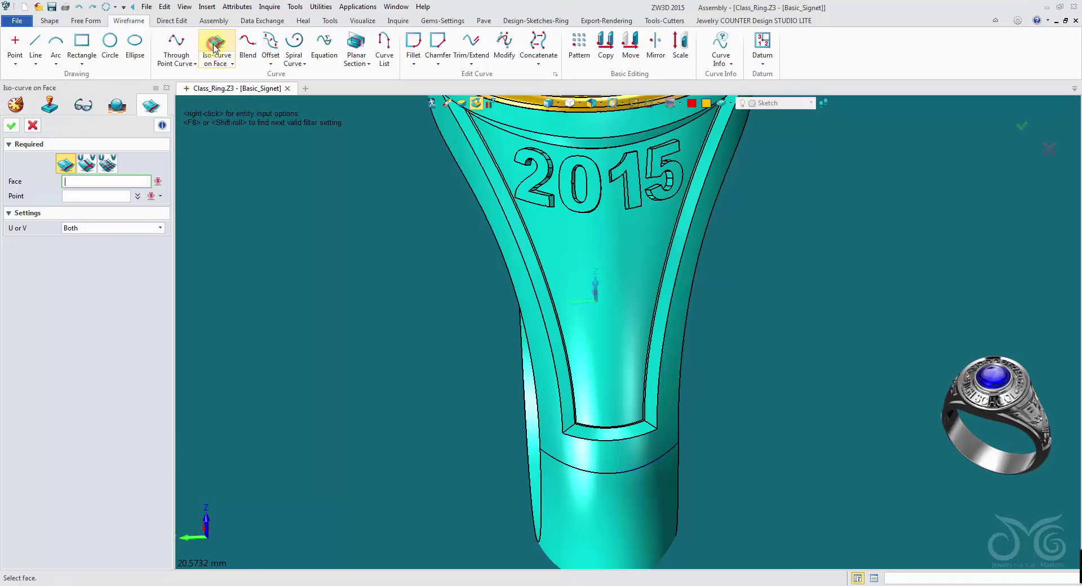
{"action": "left_click", "coordinate": [558, 250]}
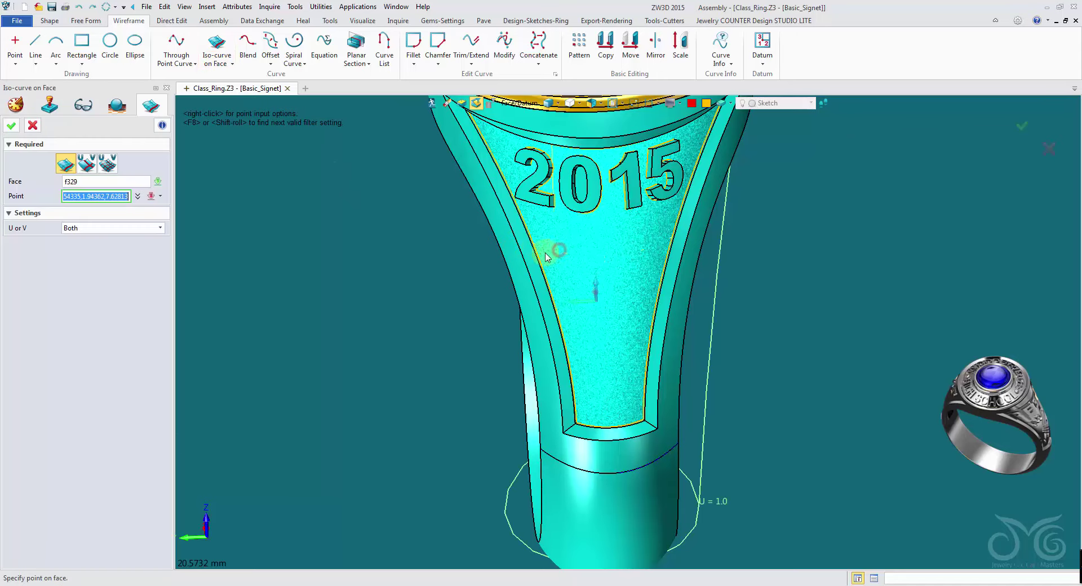
{"action": "scroll", "coordinate": [616, 277], "scroll_direction": "up", "scroll_amount": 6}
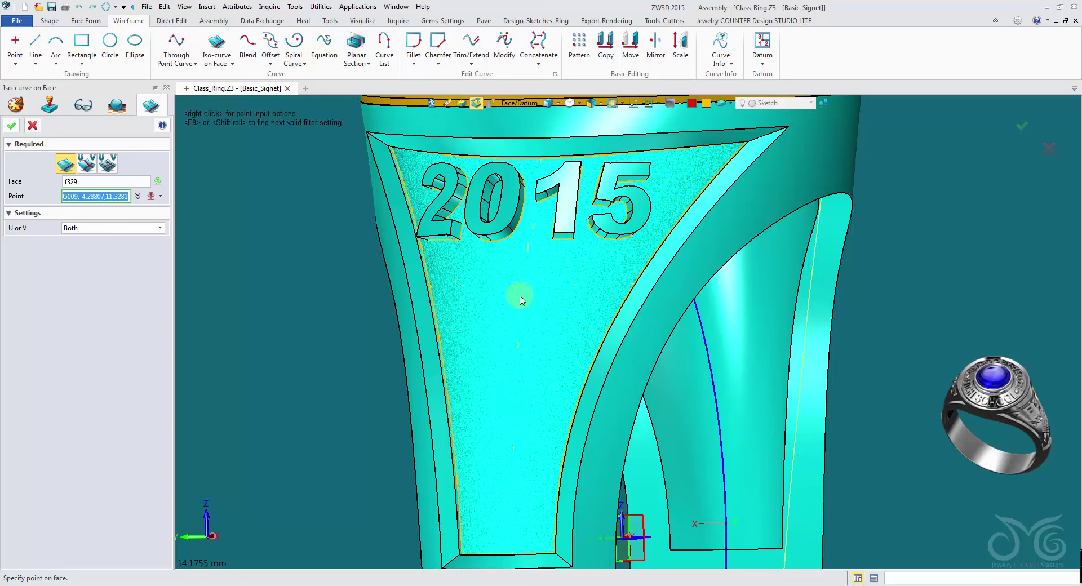
{"action": "middle_click_drag", "start_coordinate": [535, 268], "coordinate": [502, 411]}
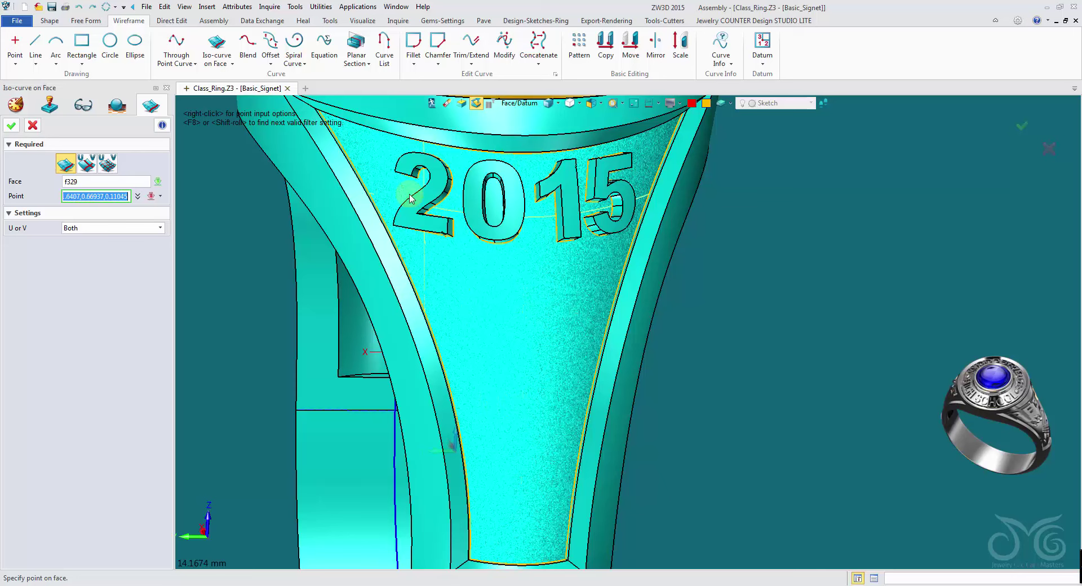
{"action": "left_click", "coordinate": [31, 131]}
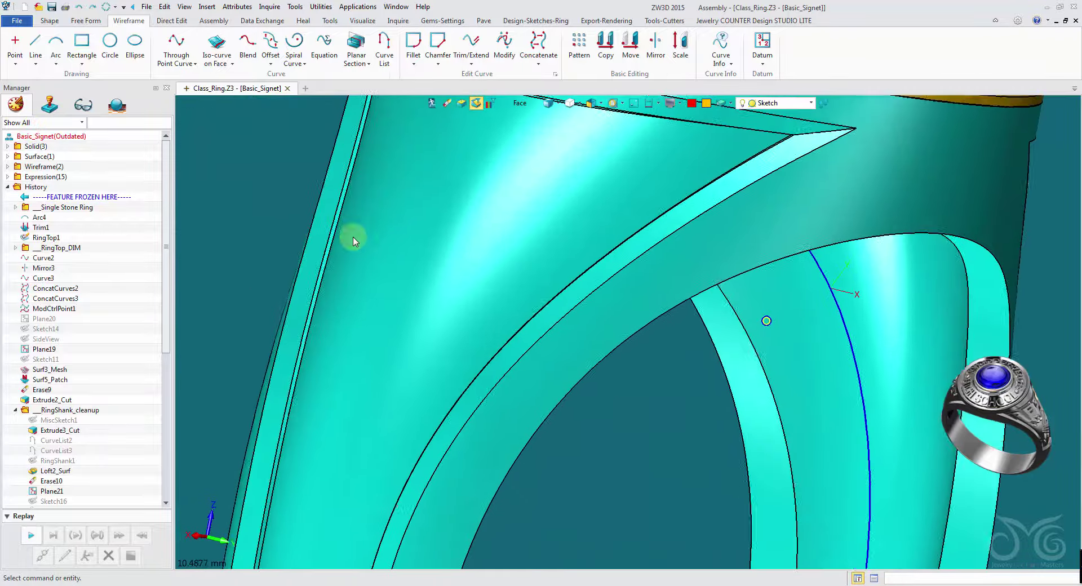
- Preview the U and V iso-curves across the other recessed side panel face without creating any
{"action": "middle_click_drag", "start_coordinate": [354, 242], "coordinate": [414, 479]}
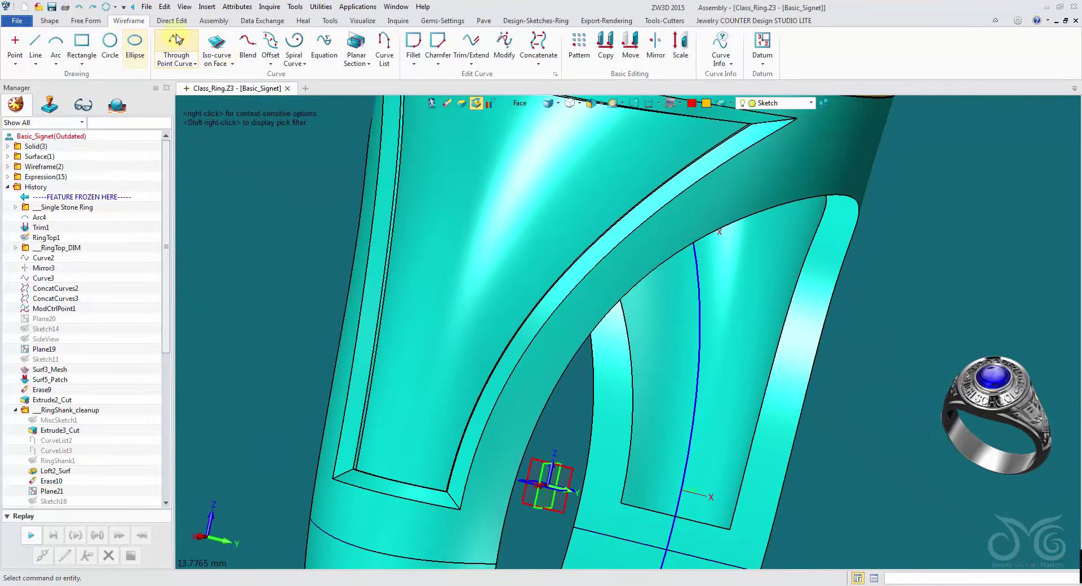
{"action": "left_click", "coordinate": [217, 45]}
{"action": "left_click", "coordinate": [479, 248]}
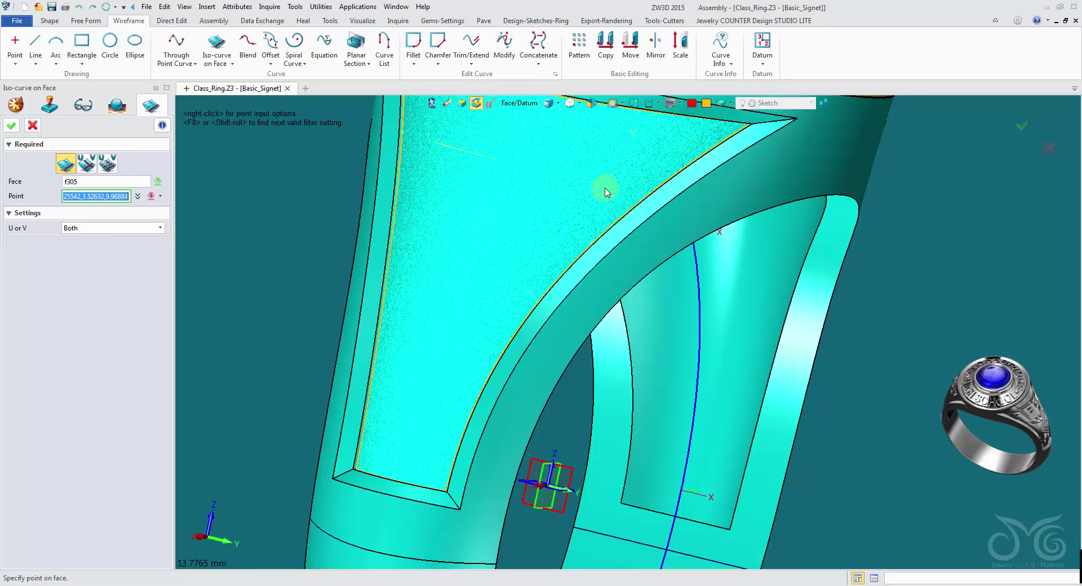
{"action": "right_click_drag", "start_coordinate": [575, 202], "coordinate": [518, 261]}
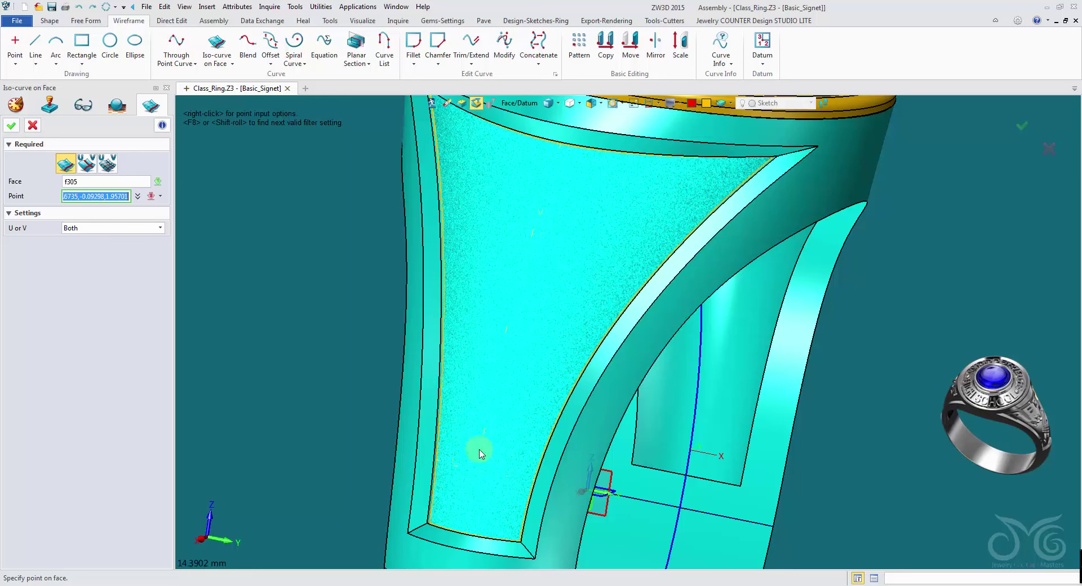
{"action": "left_click", "coordinate": [252, 209]}
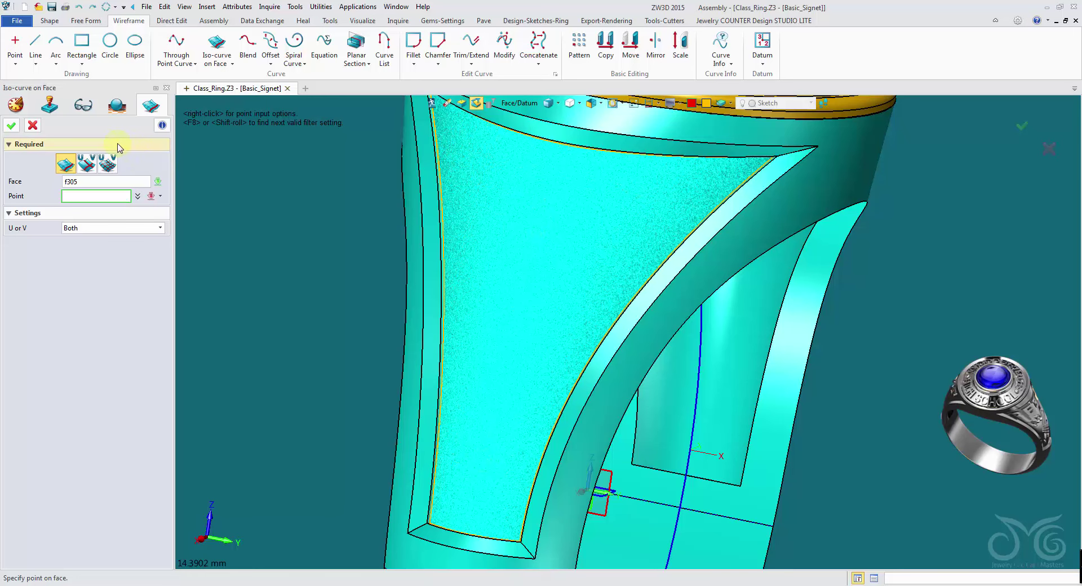
{"action": "left_click", "coordinate": [33, 126]}
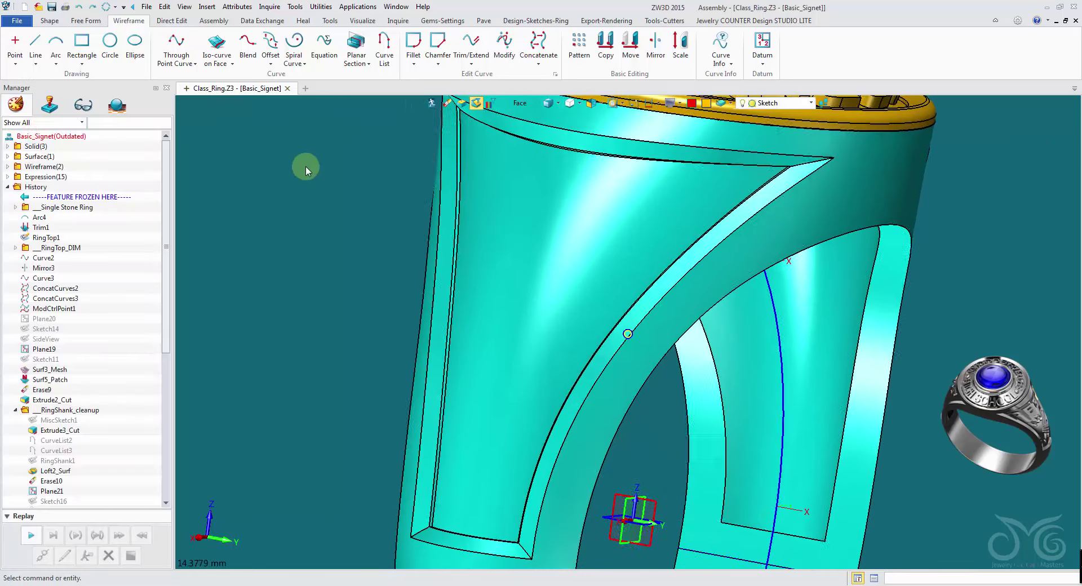
- Erase the recessed side panel face so the ring body is open there
{"action": "left_click", "coordinate": [471, 207]}
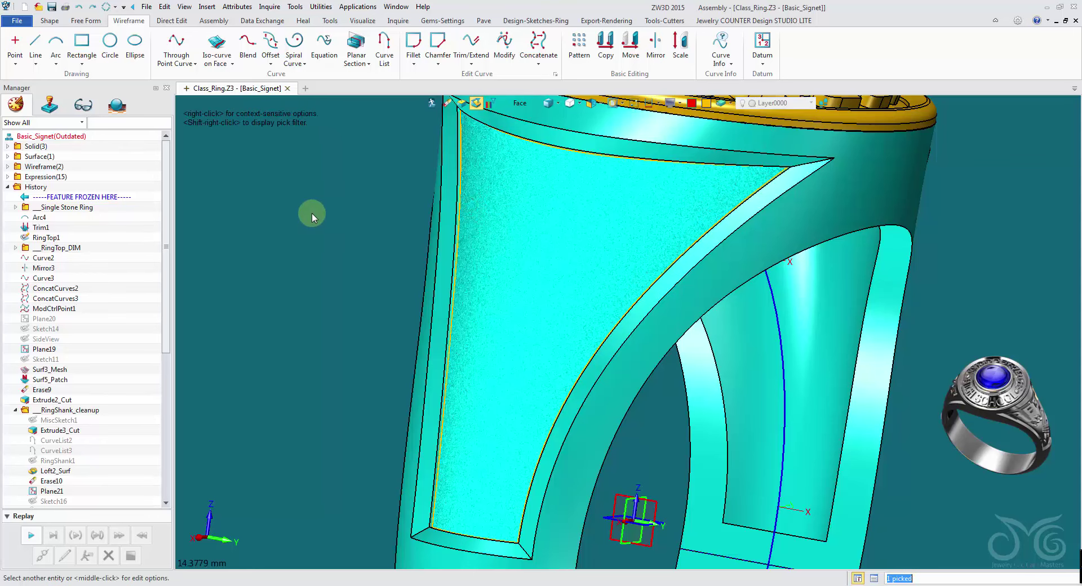
{"action": "left_click", "coordinate": [446, 104]}
{"action": "right_click_drag", "start_coordinate": [297, 218], "coordinate": [388, 198]}
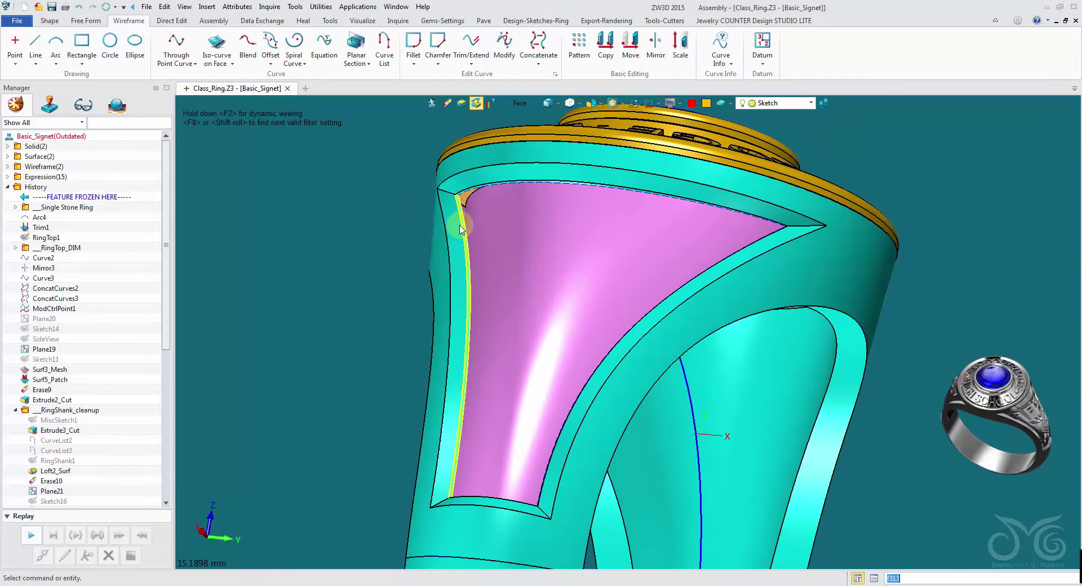
- Start a Bi Rail Loft limited to edge picks, using the panel opening's two long side edges as first and second paths
{"action": "left_click", "coordinate": [49, 20]}
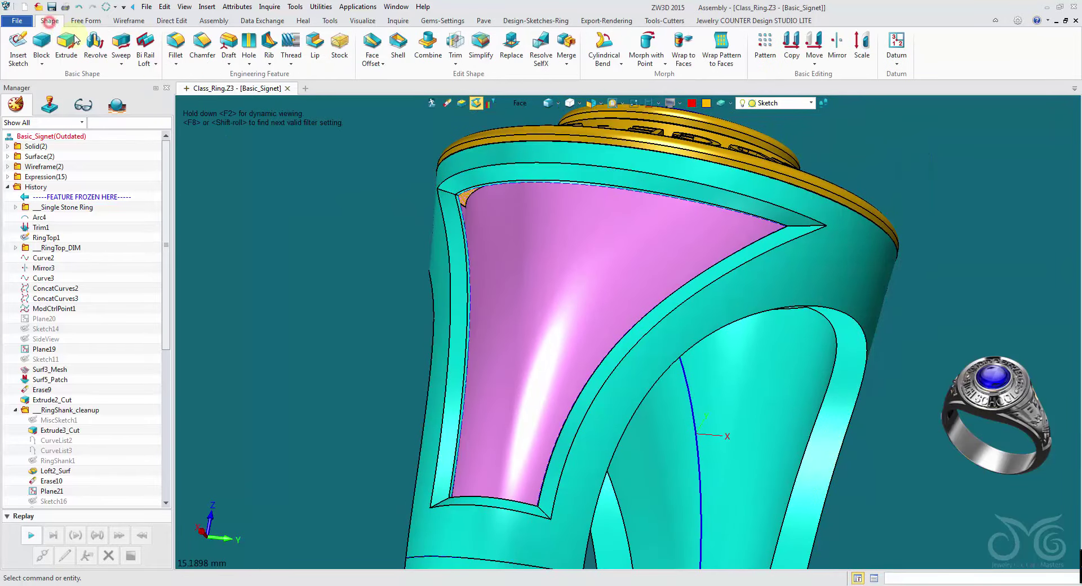
{"action": "left_click", "coordinate": [145, 43]}
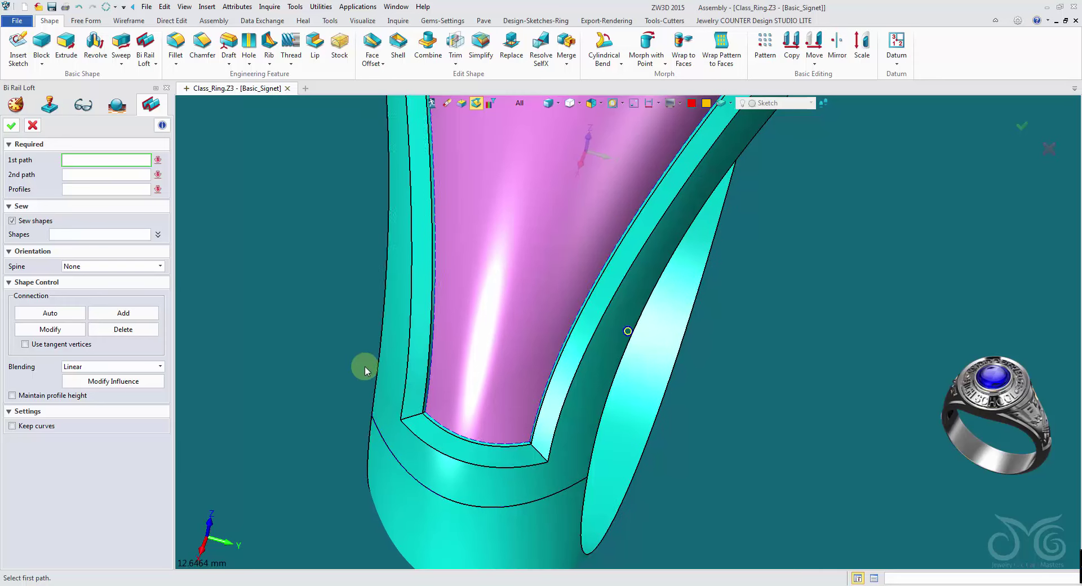
{"action": "mouse_move", "coordinate": [364, 367]}
{"action": "middle_mouse_down"}
{"action": "mouse_move", "coordinate": [374, 351]}
{"action": "mouse_move", "coordinate": [361, 329]}
{"action": "mouse_move", "coordinate": [381, 366]}
{"action": "mouse_move", "coordinate": [370, 355]}
{"action": "middle_mouse_up"}
{"action": "left_click", "coordinate": [525, 104]}
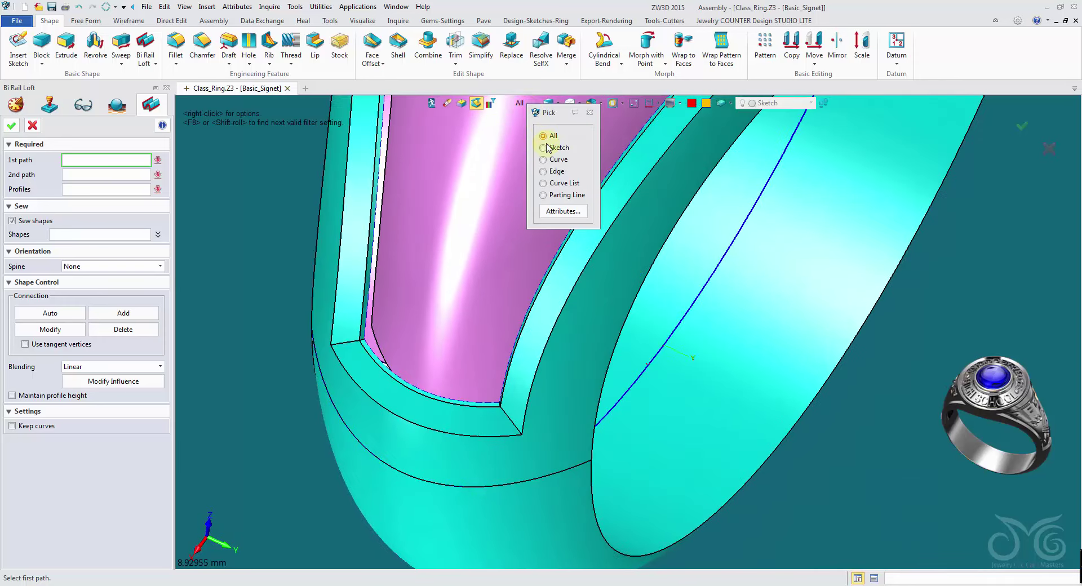
{"action": "left_click", "coordinate": [545, 172]}
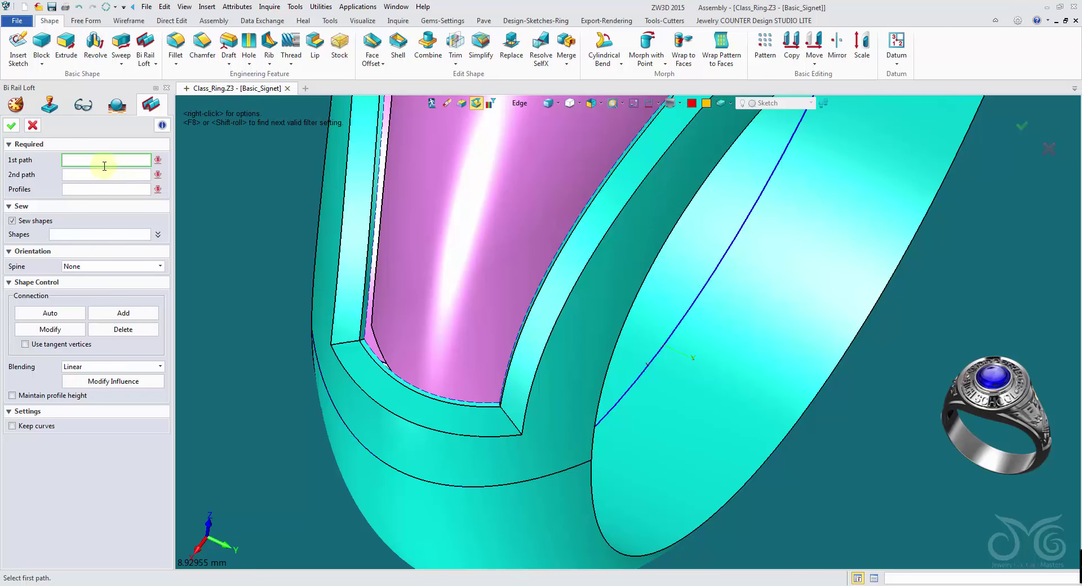
{"action": "left_click", "coordinate": [364, 340]}
{"action": "left_click", "coordinate": [366, 335]}
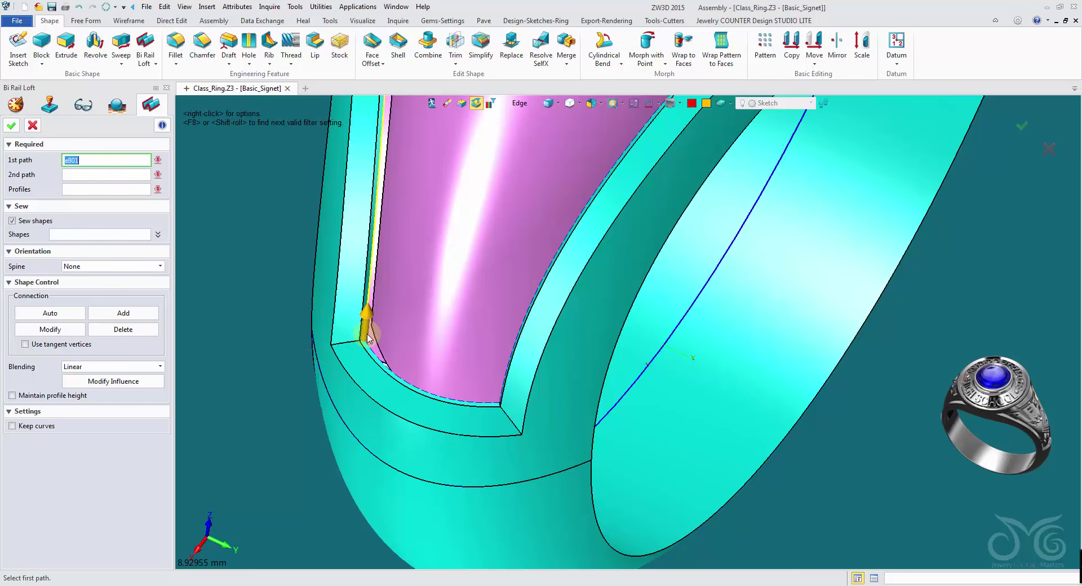
{"action": "middle_click", "coordinate": [366, 335]}
{"action": "right_click_drag", "start_coordinate": [366, 336], "coordinate": [634, 383]}
{"action": "left_click", "coordinate": [728, 319]}
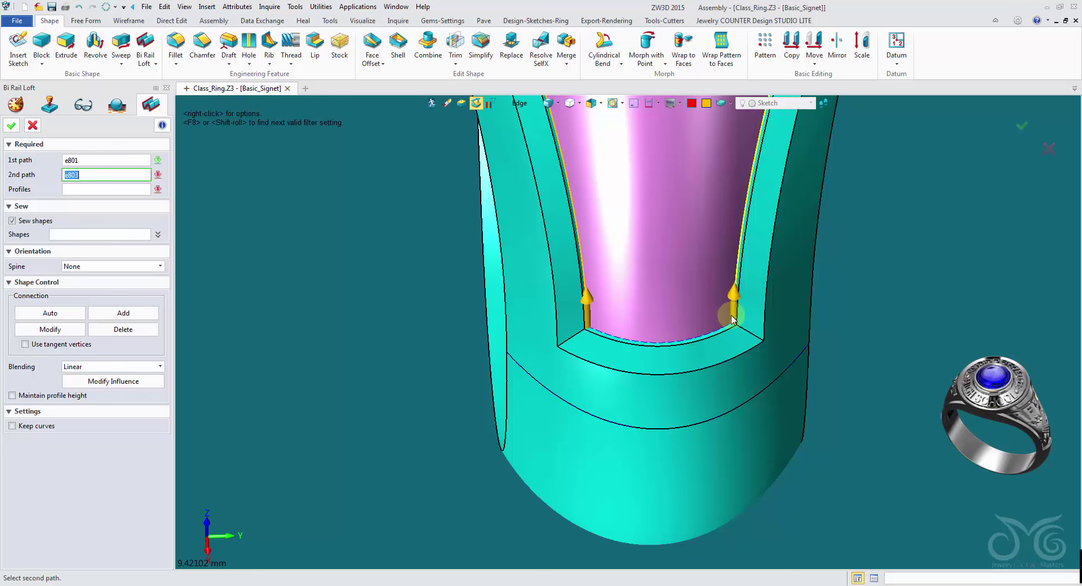
{"action": "middle_click", "coordinate": [727, 320]}
{"action": "middle_click_drag", "start_coordinate": [352, 249], "coordinate": [561, 330]}
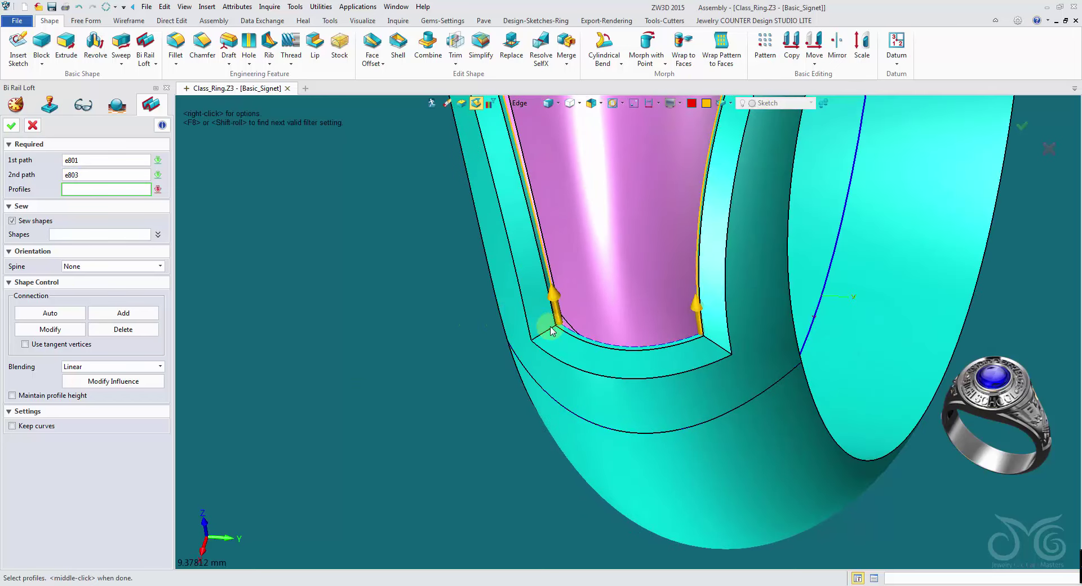
- Add the panel opening's lower and upper edges as the two loft profiles
{"action": "left_click", "coordinate": [564, 332]}
{"action": "scroll", "coordinate": [563, 330], "scroll_direction": "up", "scroll_amount": 4}
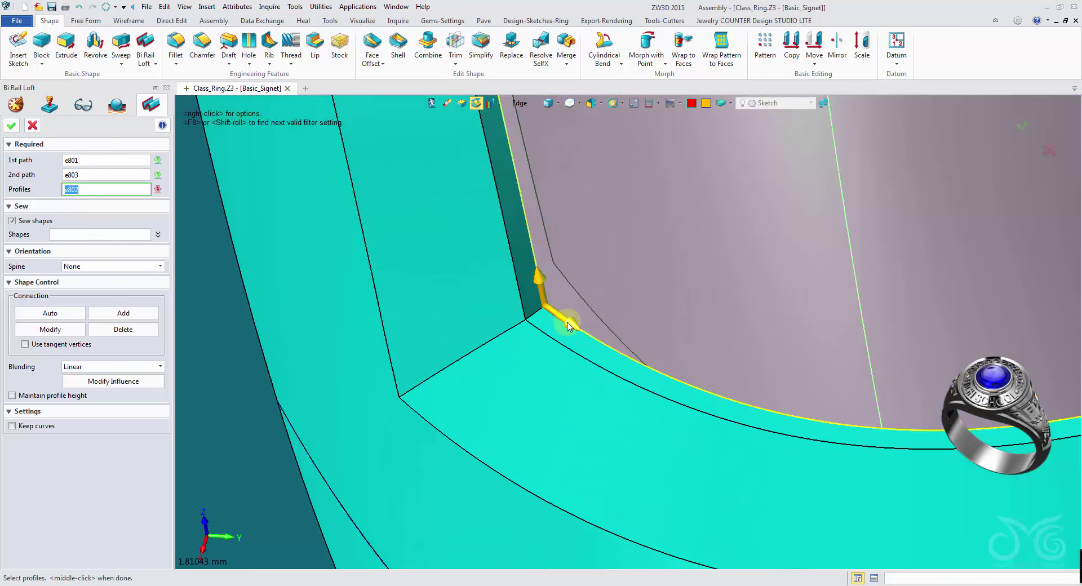
{"action": "middle_click", "coordinate": [569, 323]}
{"action": "right_click_drag", "start_coordinate": [568, 323], "coordinate": [568, 322]}
{"action": "scroll", "coordinate": [568, 326], "scroll_direction": "down", "scroll_amount": 3}
{"action": "middle_click_drag", "start_coordinate": [570, 324], "coordinate": [664, 202]}
{"action": "scroll", "coordinate": [415, 210], "scroll_direction": "up", "scroll_amount": 3}
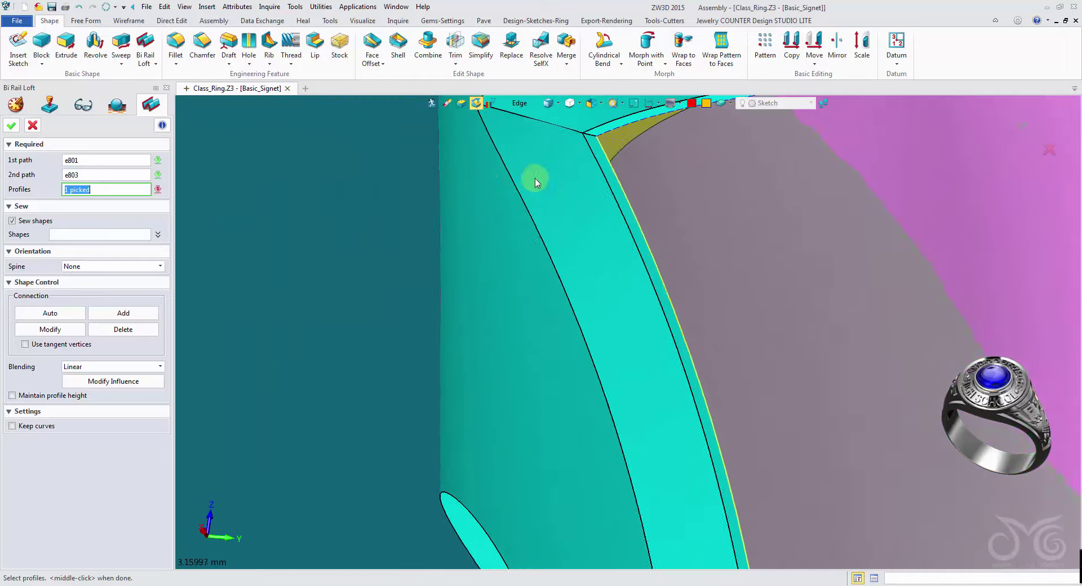
{"action": "left_click", "coordinate": [533, 133]}
{"action": "left_click", "coordinate": [545, 143]}
- Choose the ring body as the shape to sew, compare the loft with and without Maintain profile height, and create the face
{"action": "scroll", "coordinate": [566, 180], "scroll_direction": "down", "scroll_amount": 5}
{"action": "left_click", "coordinate": [100, 235]}
{"action": "left_click", "coordinate": [536, 243]}
{"action": "right_click_drag", "start_coordinate": [536, 243], "coordinate": [523, 249]}
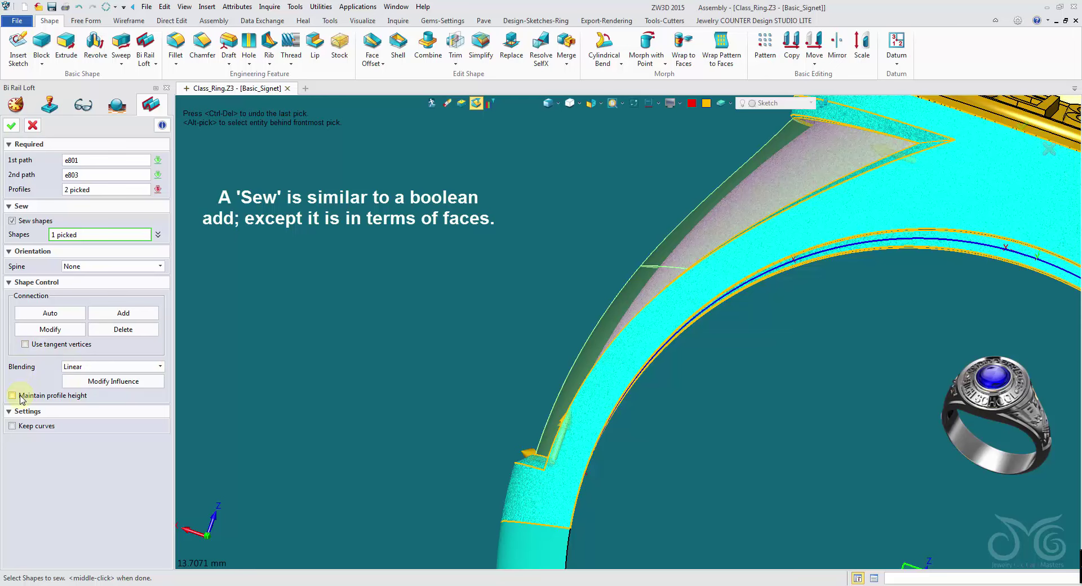
{"action": "left_click", "coordinate": [12, 395]}
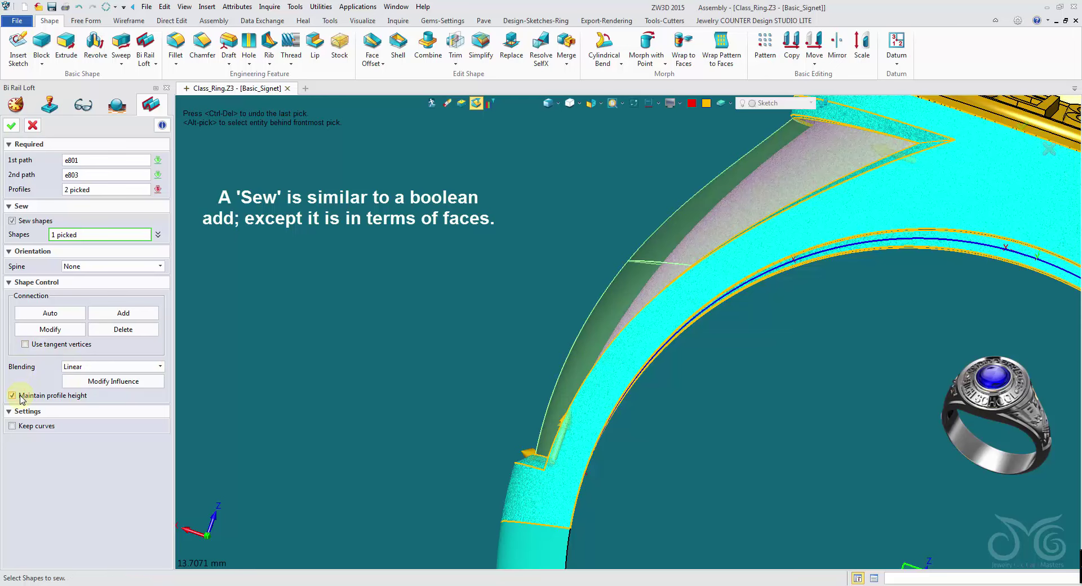
{"action": "left_click", "coordinate": [12, 396]}
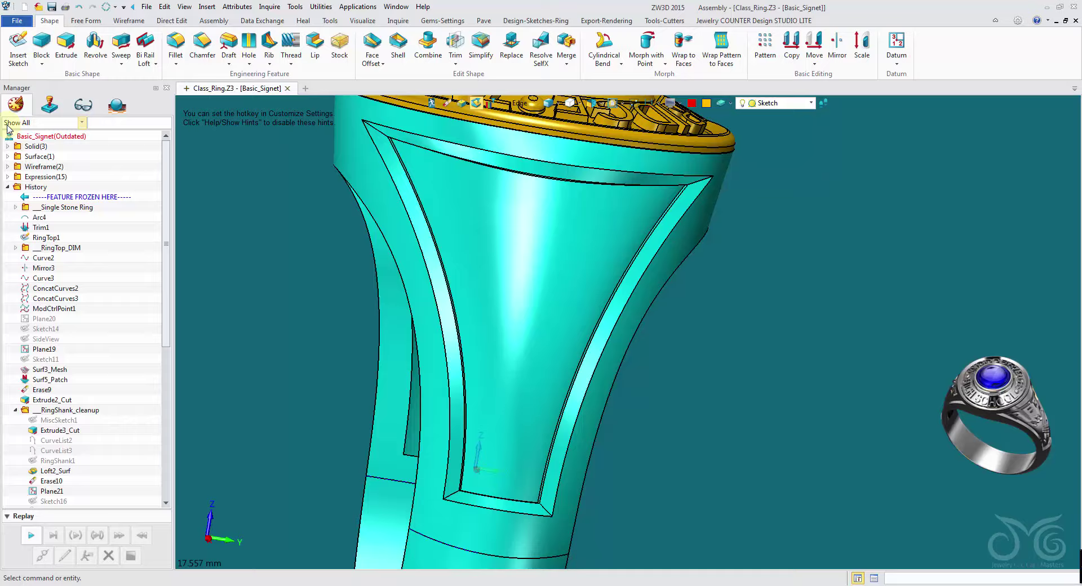
- Restrict picking to shapes and check the ring body's entity information to see whether the shape is closed
{"action": "middle_click_drag", "start_coordinate": [439, 237], "coordinate": [434, 235]}
{"action": "left_click", "coordinate": [532, 104]}
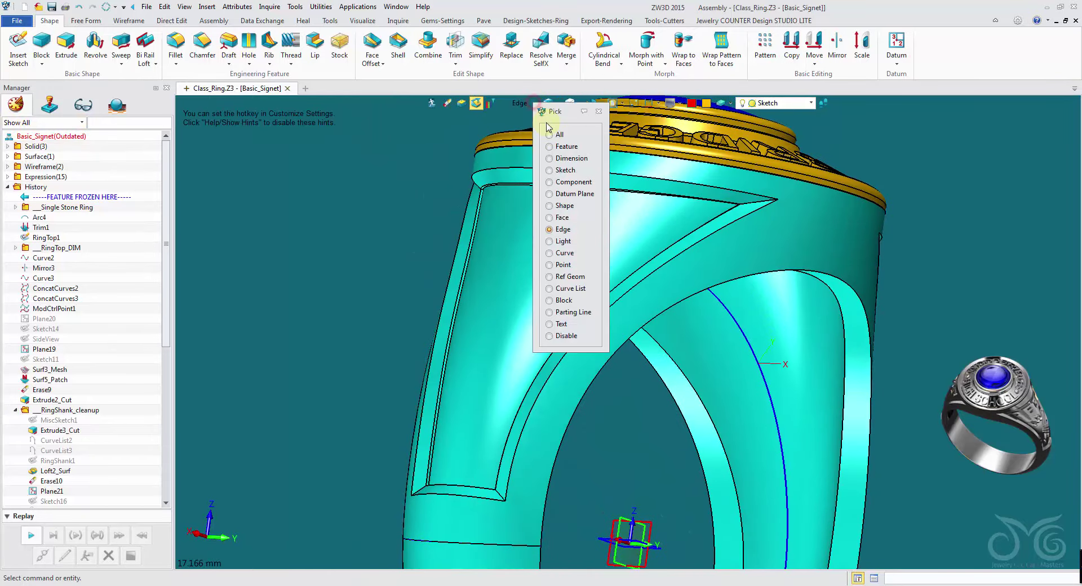
{"action": "left_click", "coordinate": [565, 206]}
{"action": "right_click", "coordinate": [566, 210]}
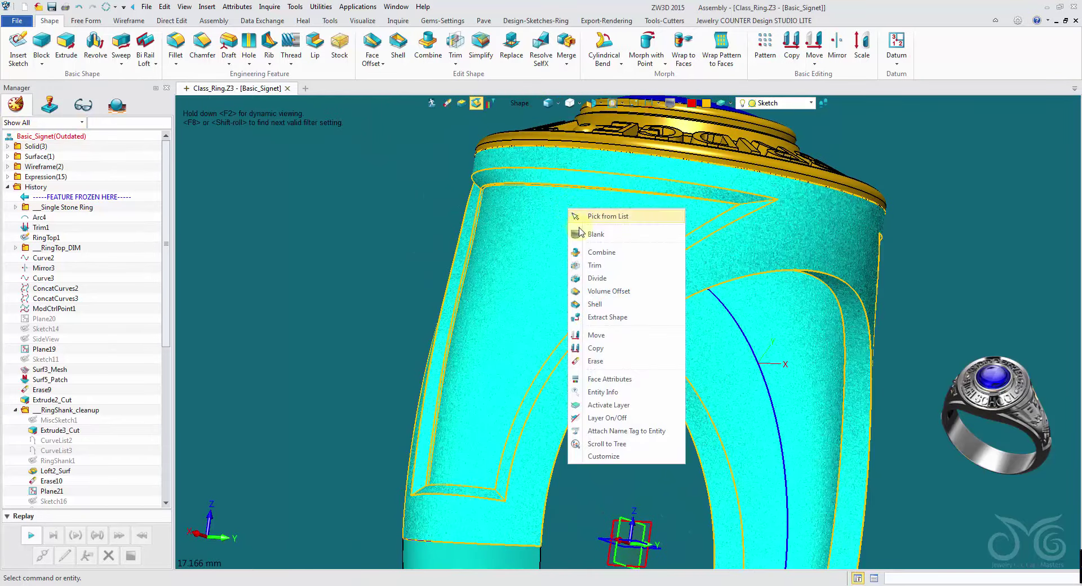
{"action": "left_click", "coordinate": [607, 392]}
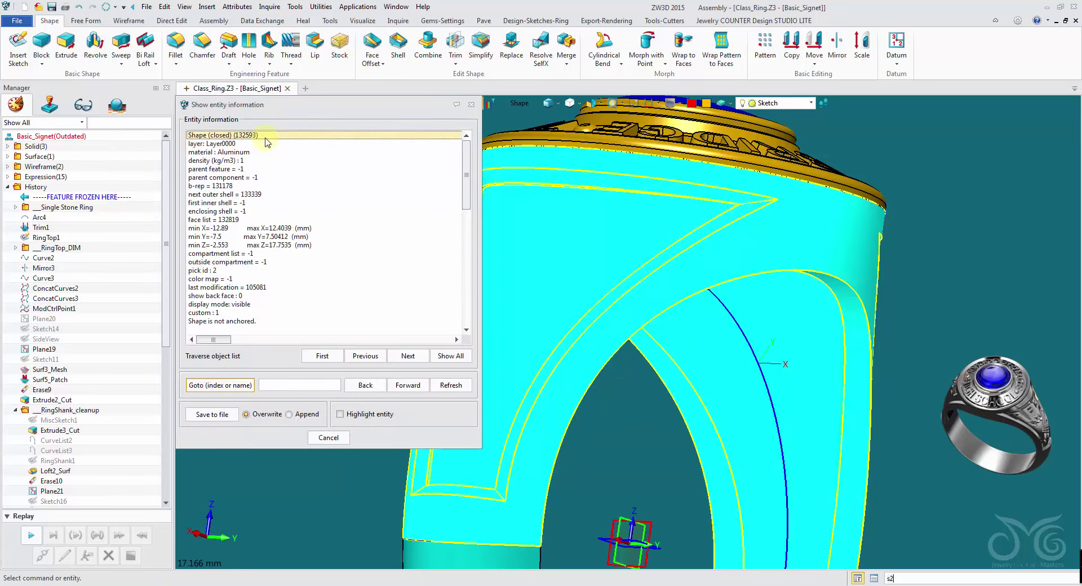
{"action": "left_click", "coordinate": [472, 105]}
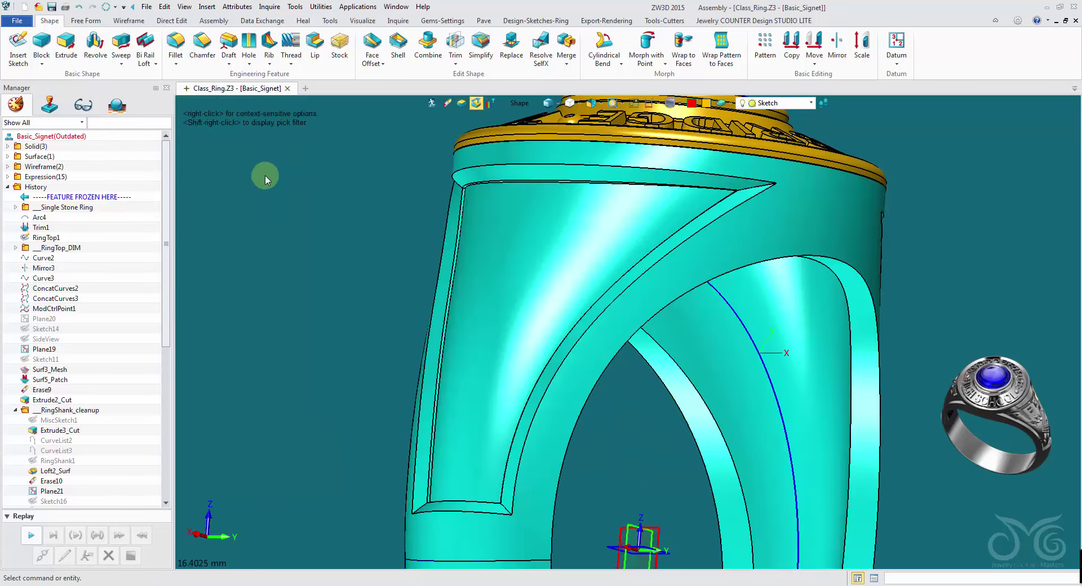
- Preview the U and V iso-curves on the newly lofted side panel face without creating any
{"action": "left_click", "coordinate": [129, 21]}
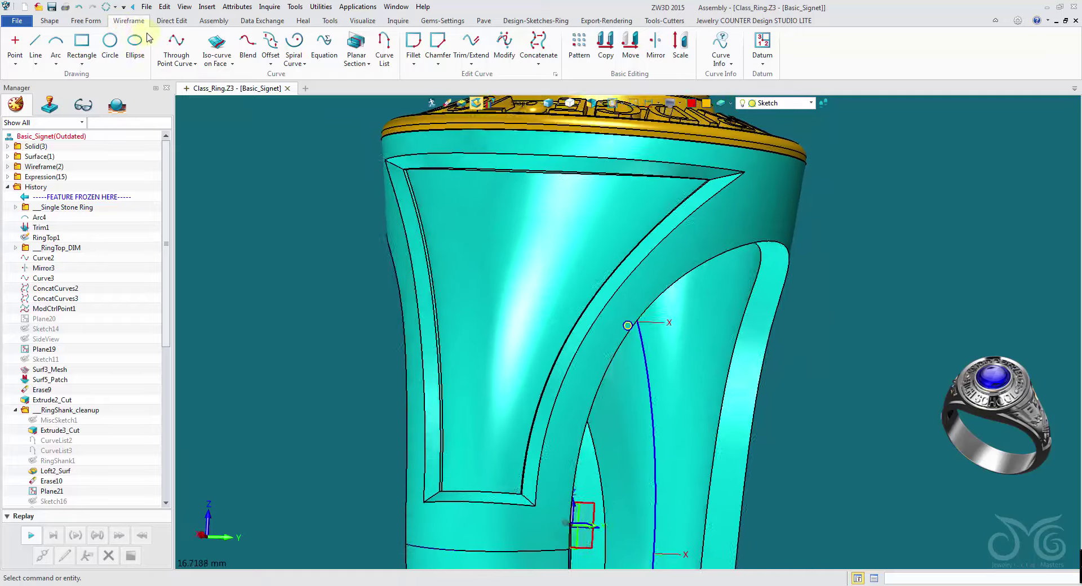
{"action": "left_click", "coordinate": [208, 45]}
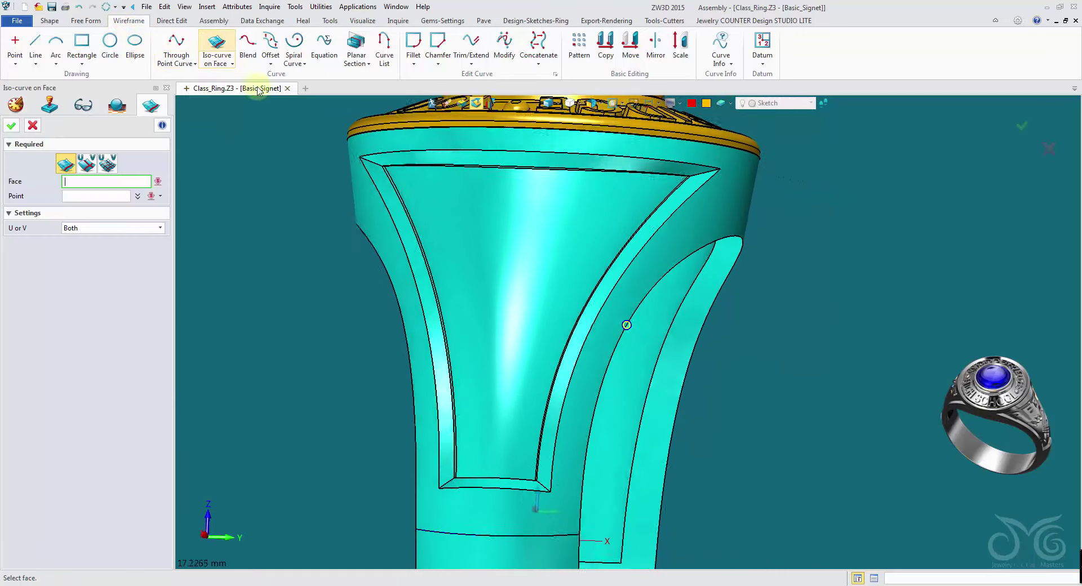
{"action": "left_click", "coordinate": [502, 265]}
{"action": "right_click_drag", "start_coordinate": [442, 229], "coordinate": [485, 232]}
{"action": "scroll", "coordinate": [482, 230], "scroll_direction": "up", "scroll_amount": 3}
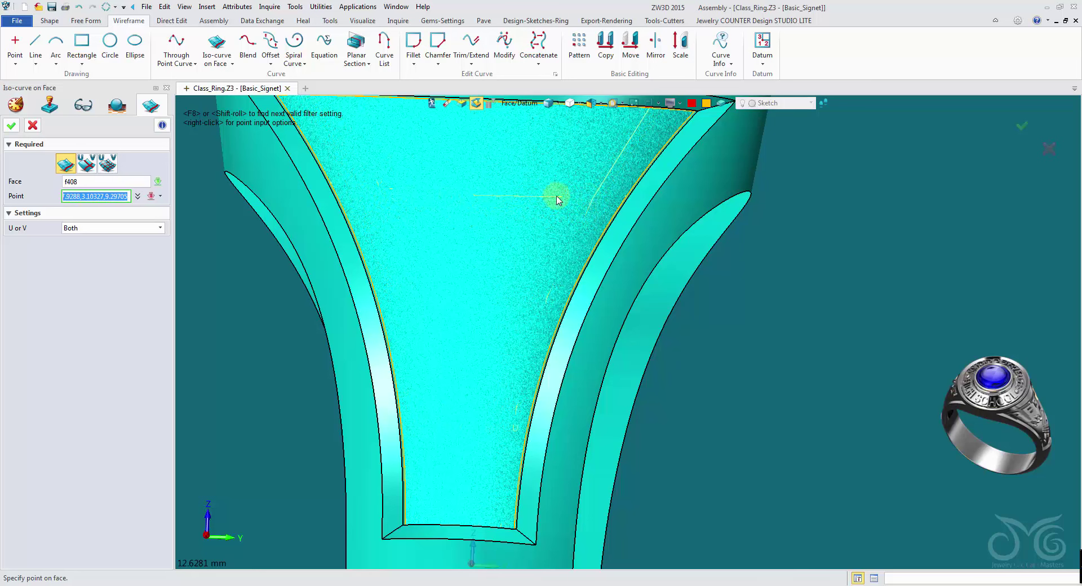
{"action": "left_click", "coordinate": [32, 125]}
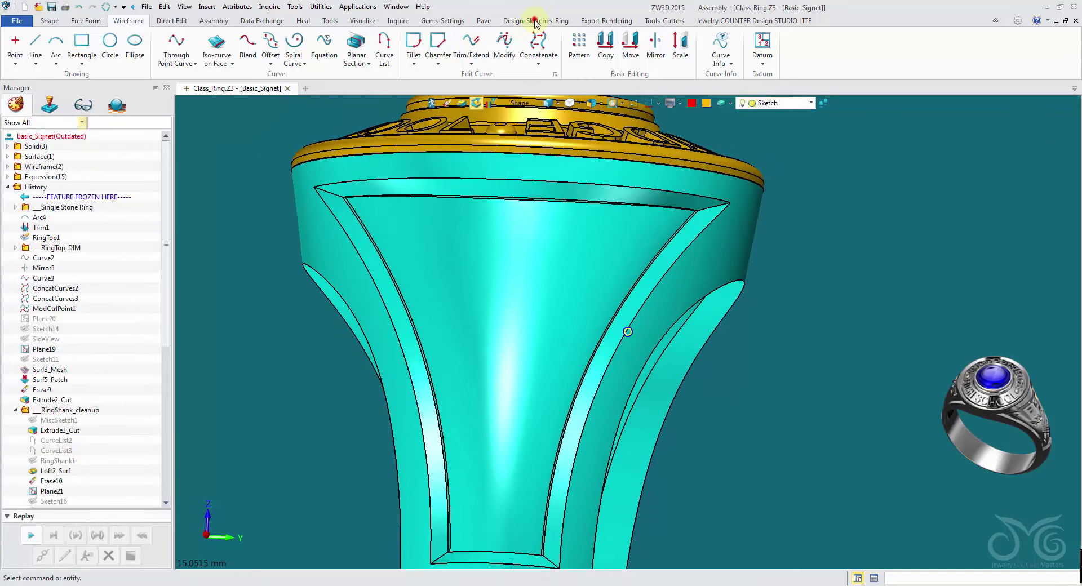
- Start Text in UV-Space, enter the wearer's first name as the text in Arial Black, and set the font size to 2
{"action": "left_click", "coordinate": [531, 21]}
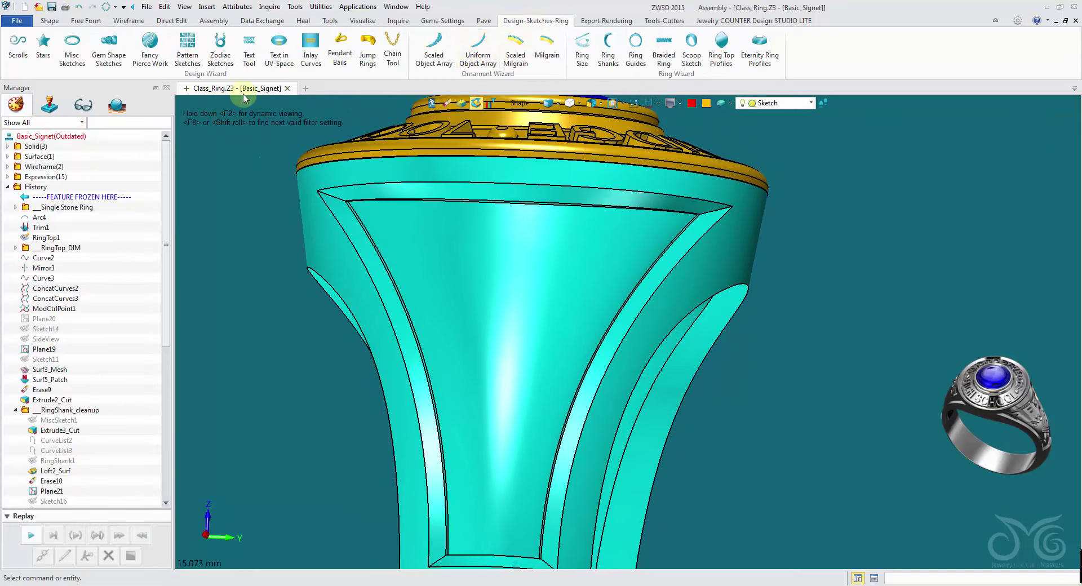
{"action": "left_click", "coordinate": [282, 48]}
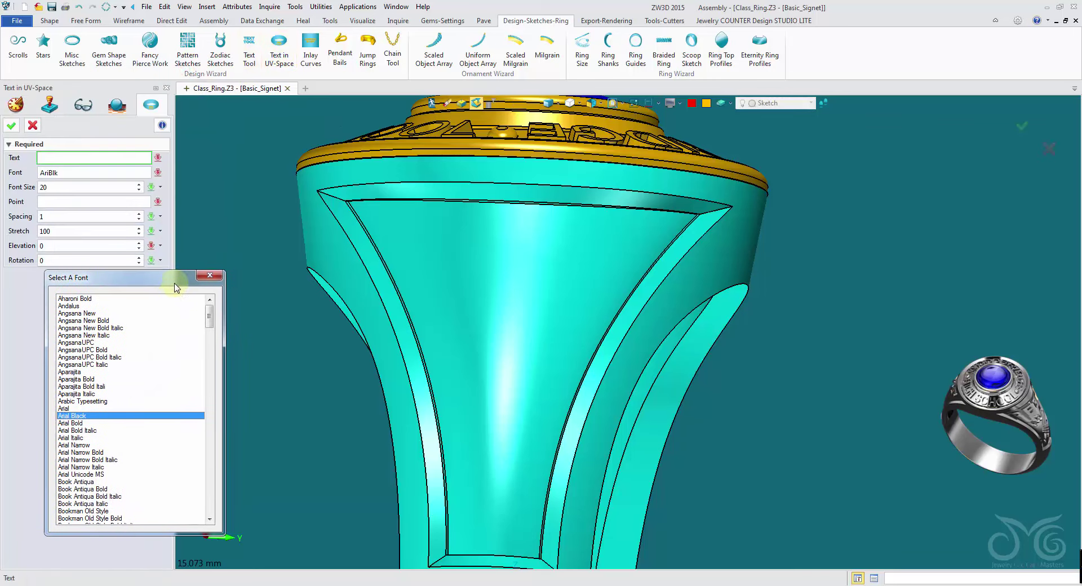
{"action": "left_click", "coordinate": [64, 159]}
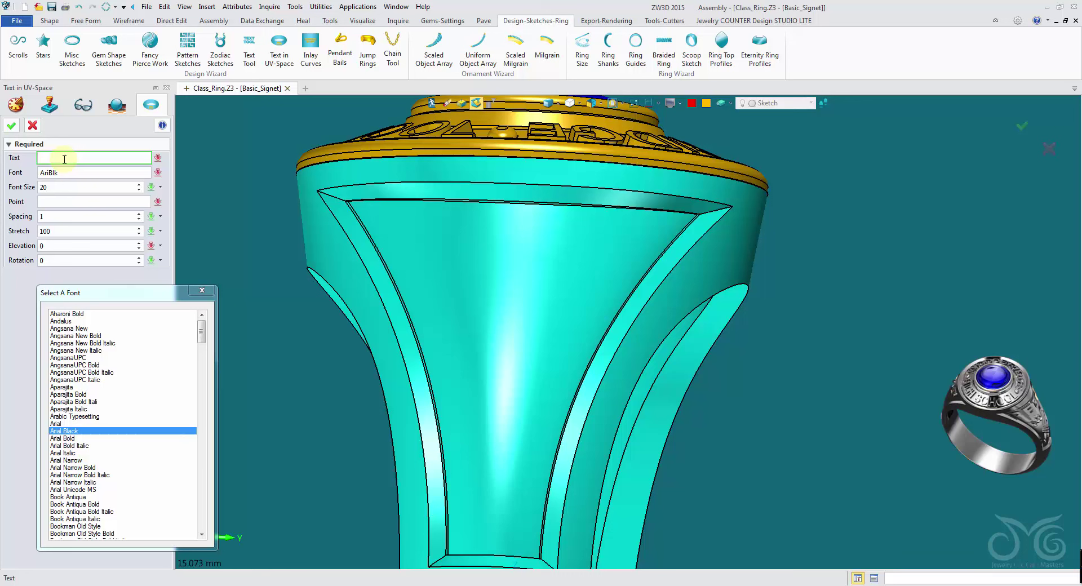
{"action": "left_click", "coordinate": [70, 187]}
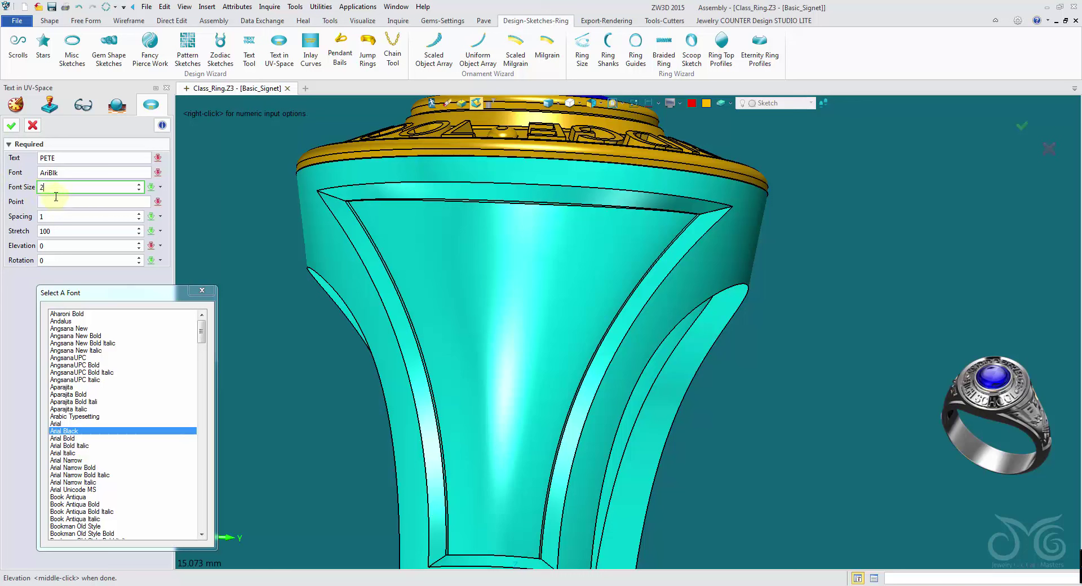
- Try the text on the side panel face with rotations of -90 and 0
{"action": "left_click", "coordinate": [65, 260]}
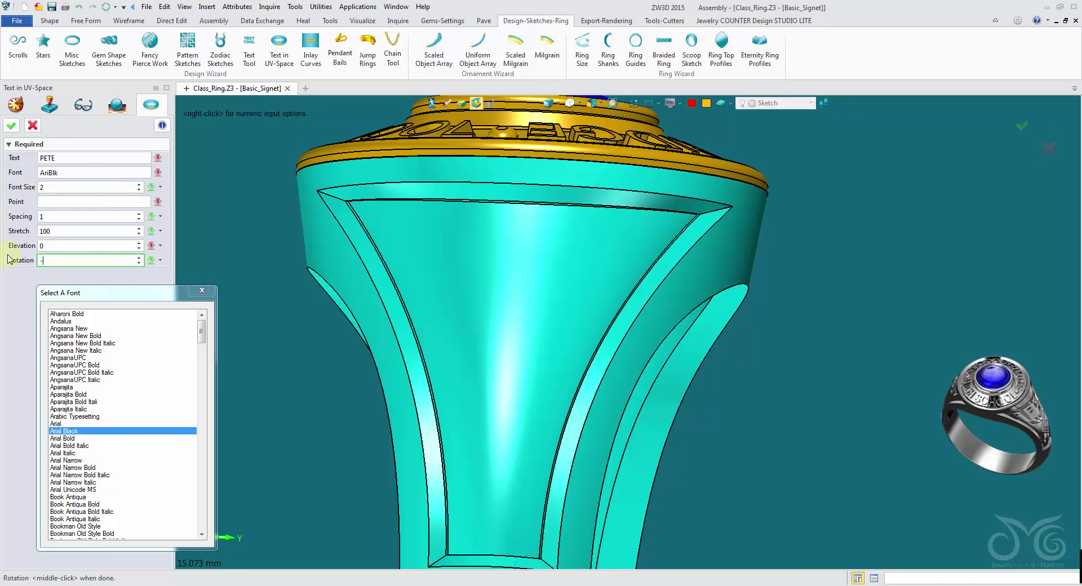
{"action": "left_click", "coordinate": [83, 199]}
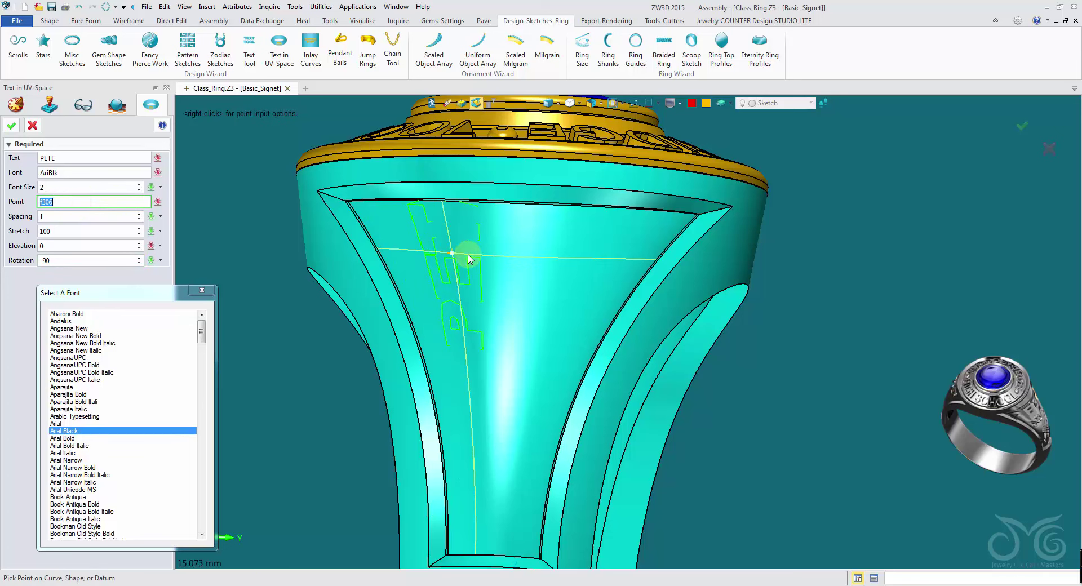
{"action": "left_click", "coordinate": [86, 261]}
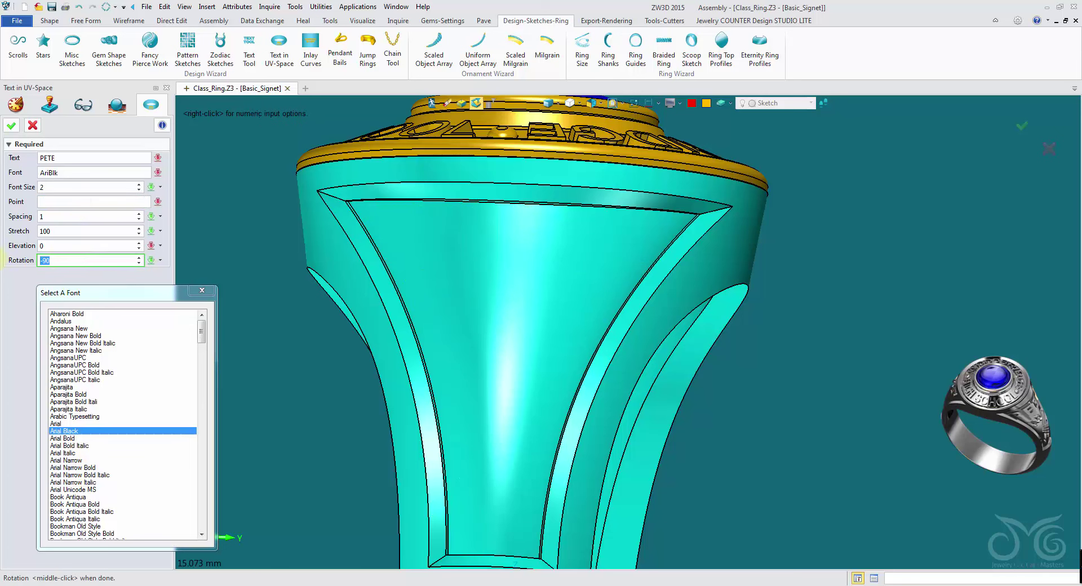
{"action": "left_click", "coordinate": [71, 205]}
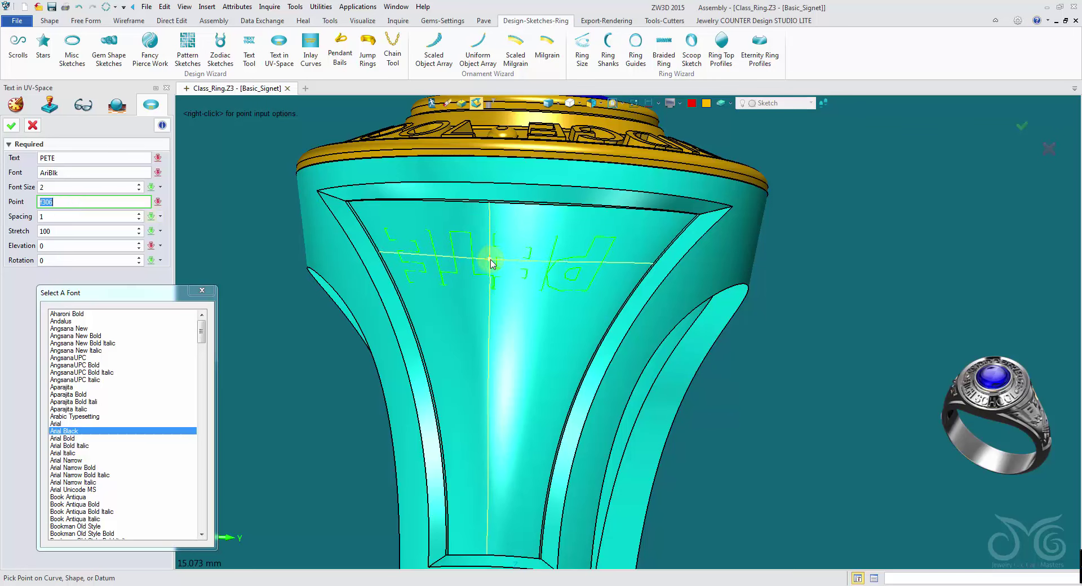
- Set the text rotation to 180 and place its point centrally on the upper part of the side panel face
{"action": "left_click", "coordinate": [57, 259]}
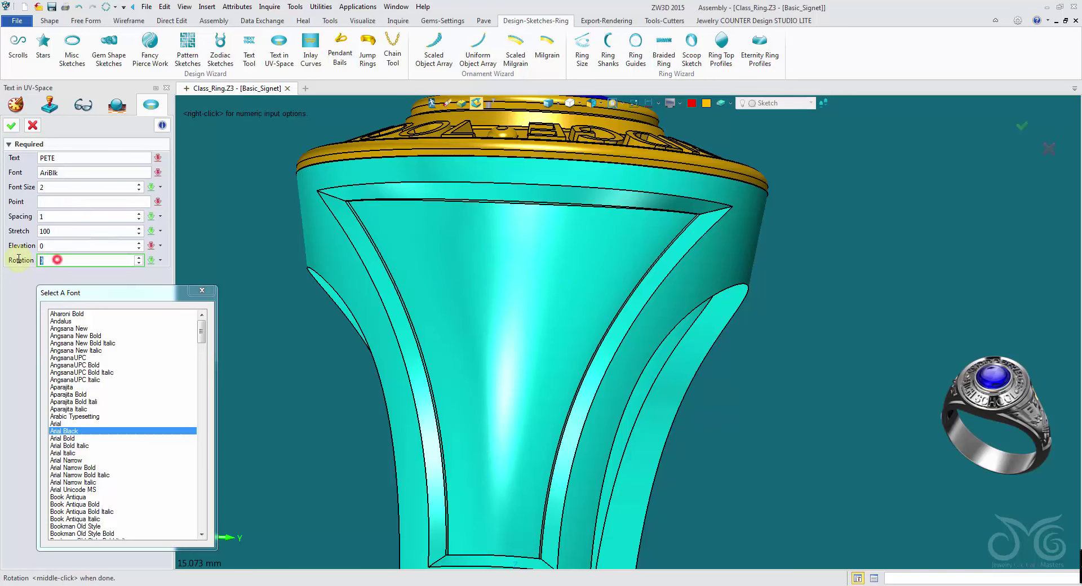
{"action": "left_click", "coordinate": [62, 202]}
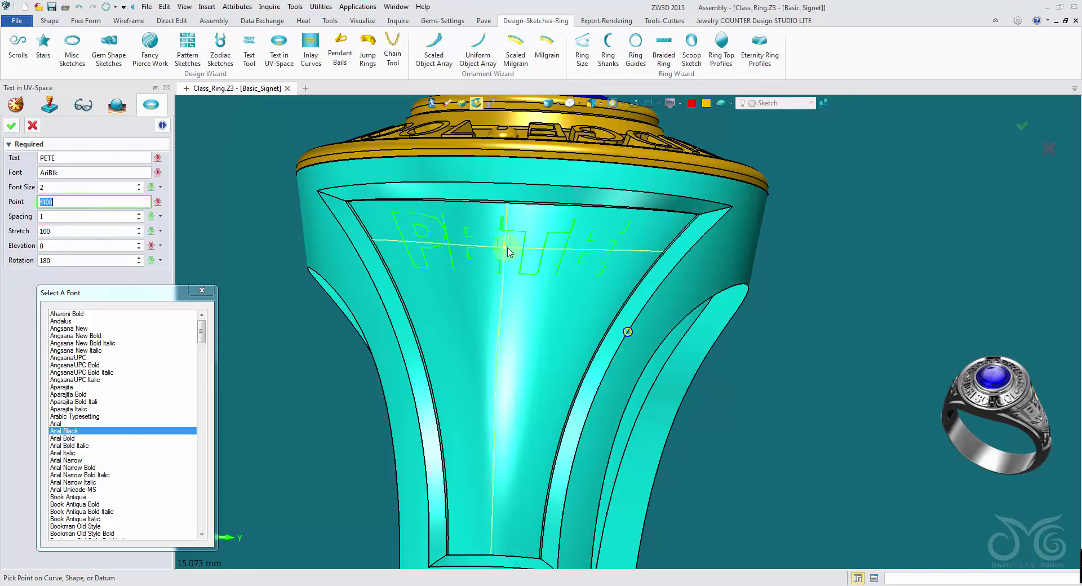
{"action": "right_click_drag", "start_coordinate": [507, 252], "coordinate": [498, 248]}
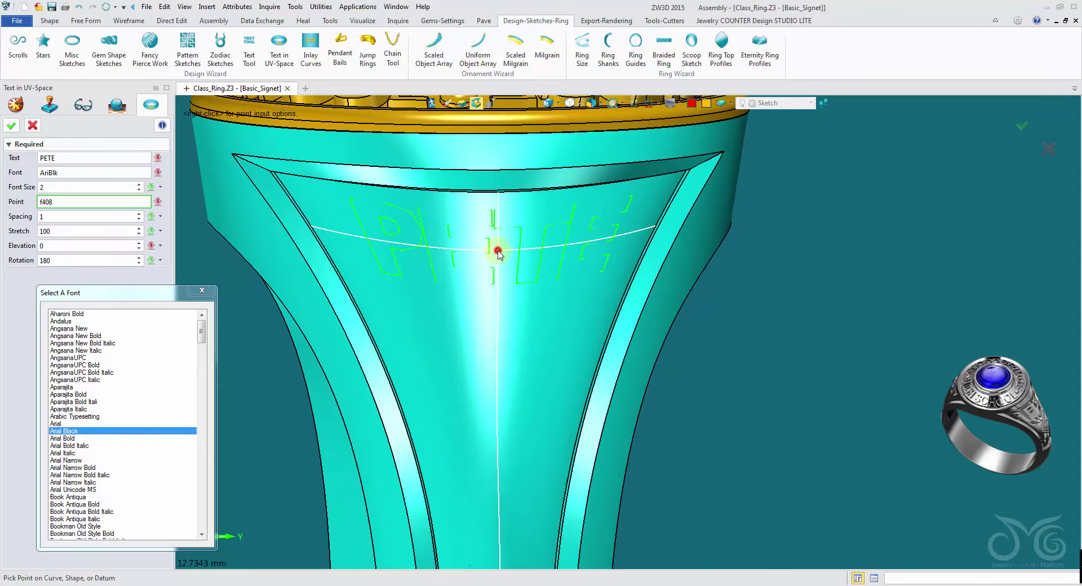
{"action": "left_click", "coordinate": [498, 252]}
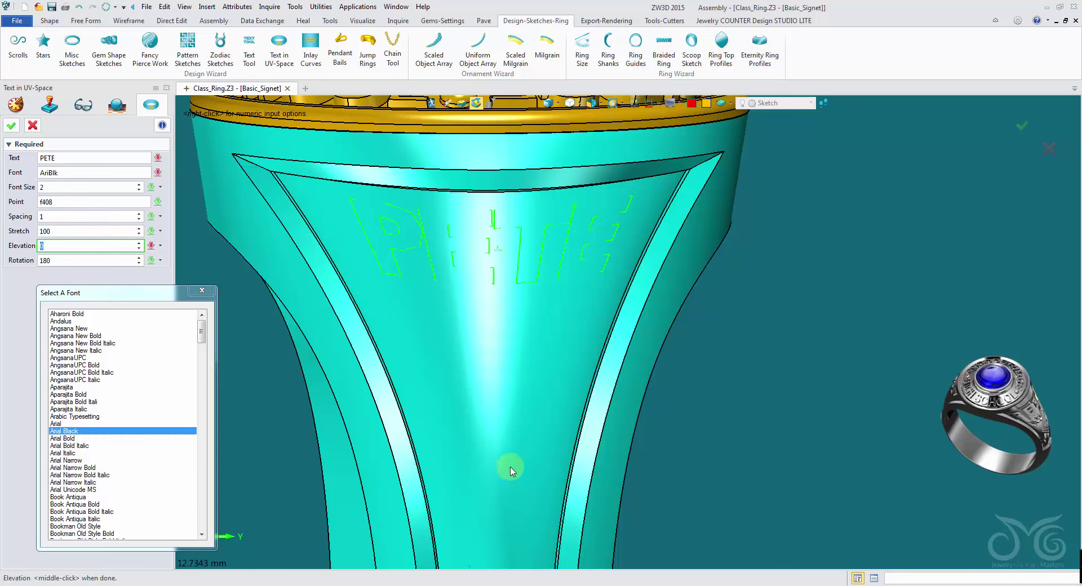
- Set the text's spacing to 29, font size to 2.25 and stretch to 104, and create the text curves
{"action": "right_click_drag", "start_coordinate": [515, 484], "coordinate": [522, 479]}
{"action": "middle_click_drag", "start_coordinate": [522, 482], "coordinate": [471, 394]}
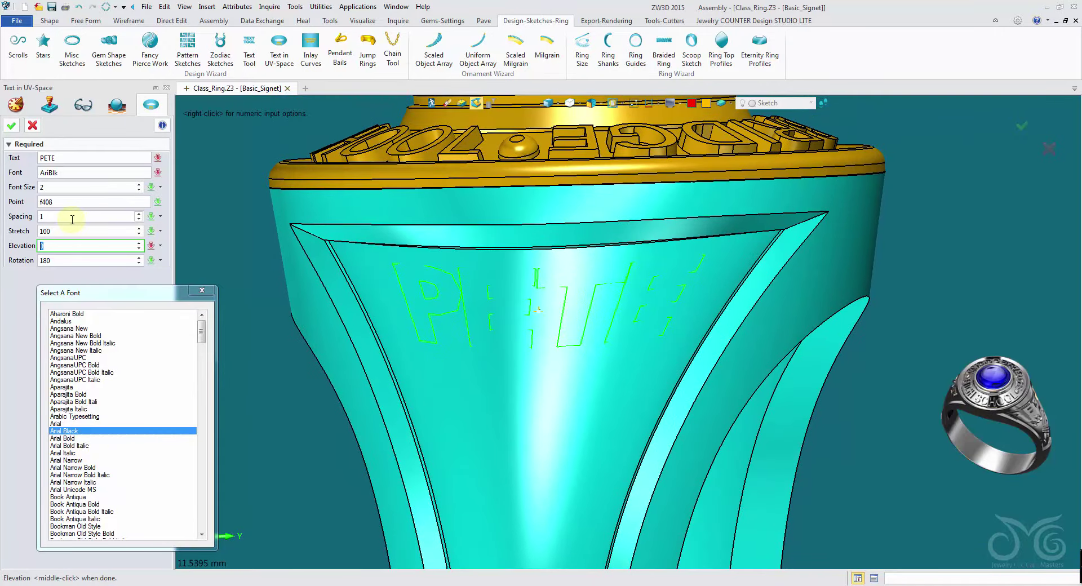
{"action": "left_click", "coordinate": [72, 219]}
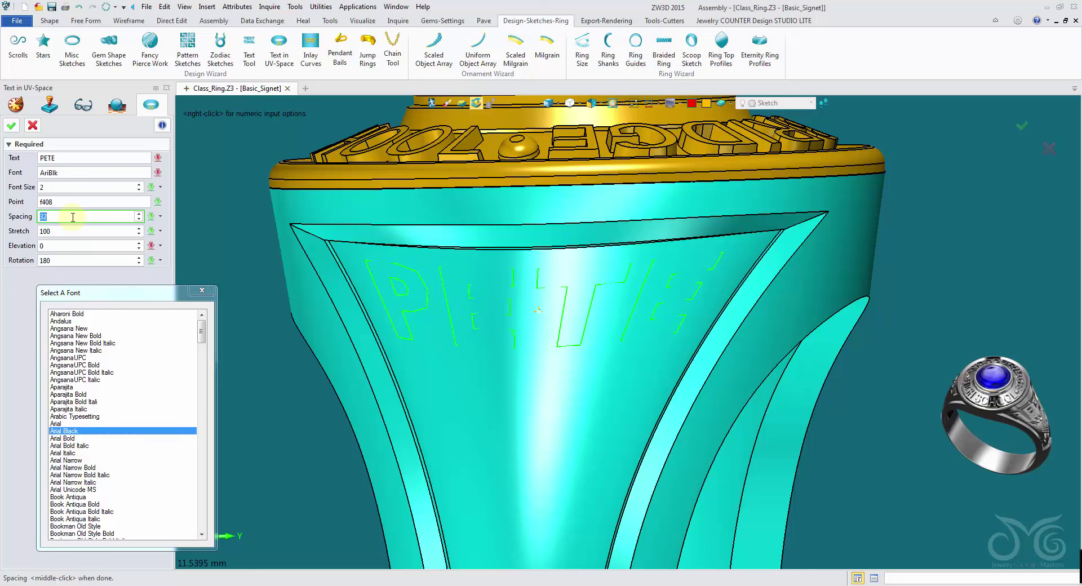
{"action": "left_click", "coordinate": [61, 186]}
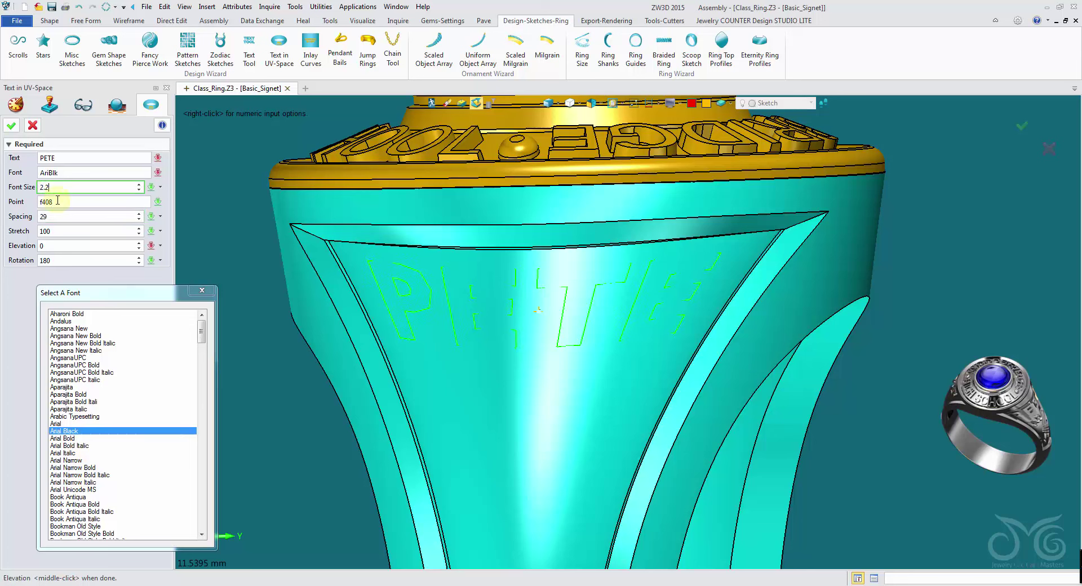
{"action": "left_click", "coordinate": [67, 217]}
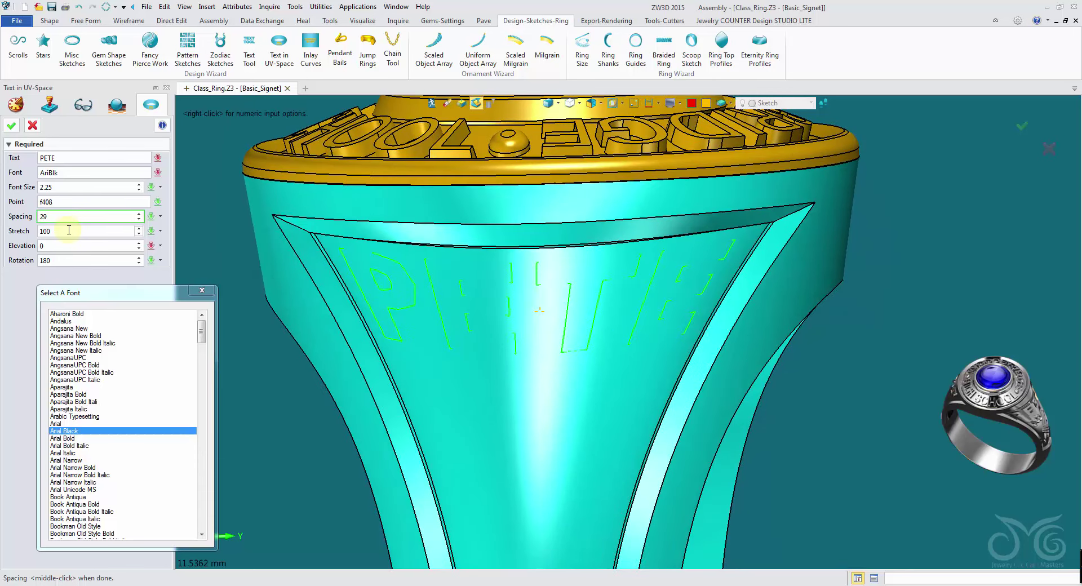
{"action": "left_click", "coordinate": [69, 230]}
{"action": "scroll", "coordinate": [68, 231], "scroll_direction": "up", "scroll_amount": 1}
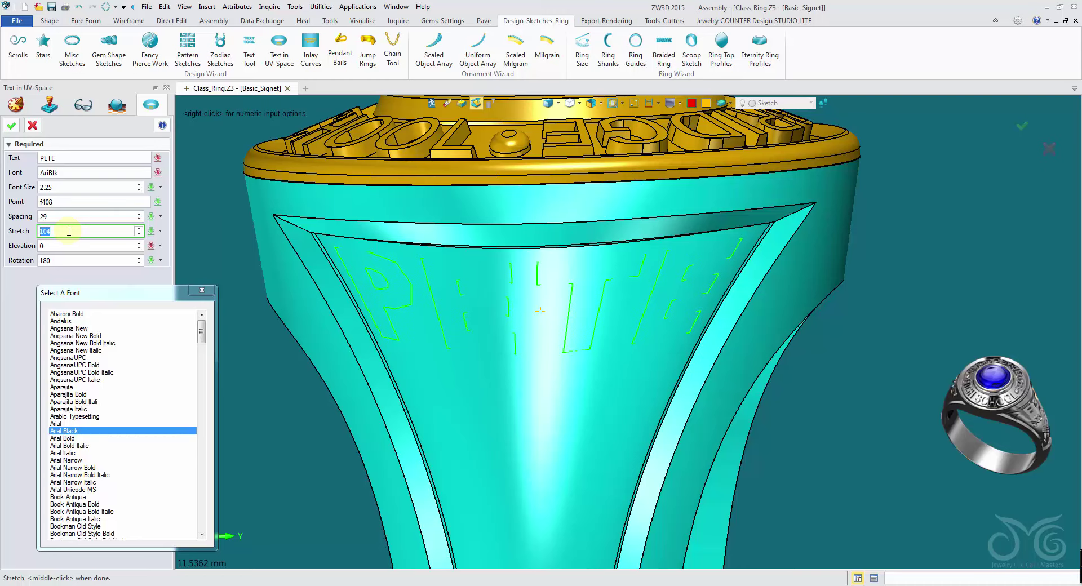
{"action": "left_click", "coordinate": [14, 125]}
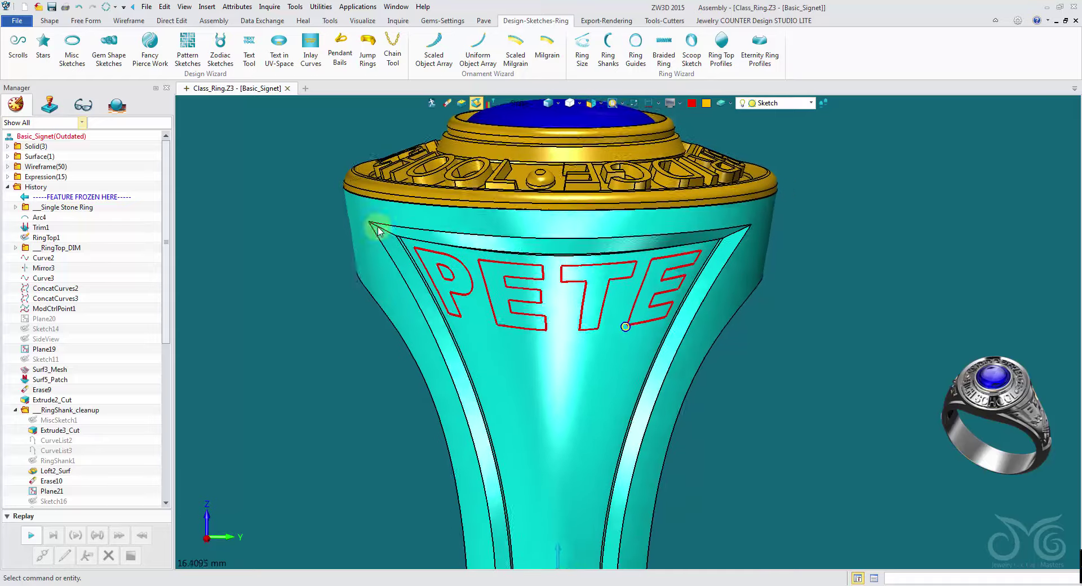
- Start an Inlay and choose the side panel face beneath the text as the face to receive it
{"action": "right_click_drag", "start_coordinate": [631, 328], "coordinate": [598, 308]}
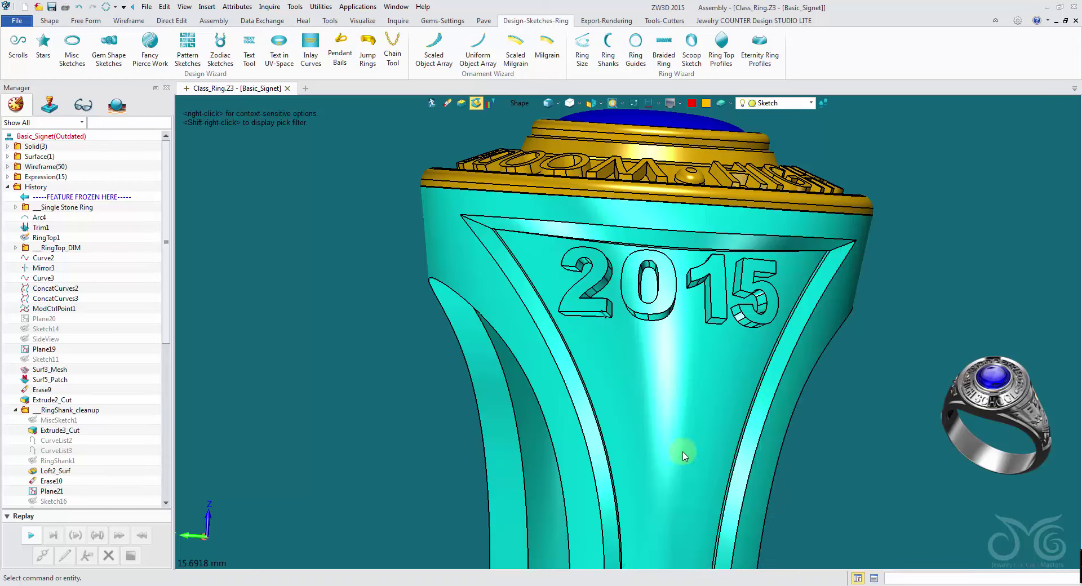
{"action": "middle_click_drag", "start_coordinate": [687, 452], "coordinate": [430, 327]}
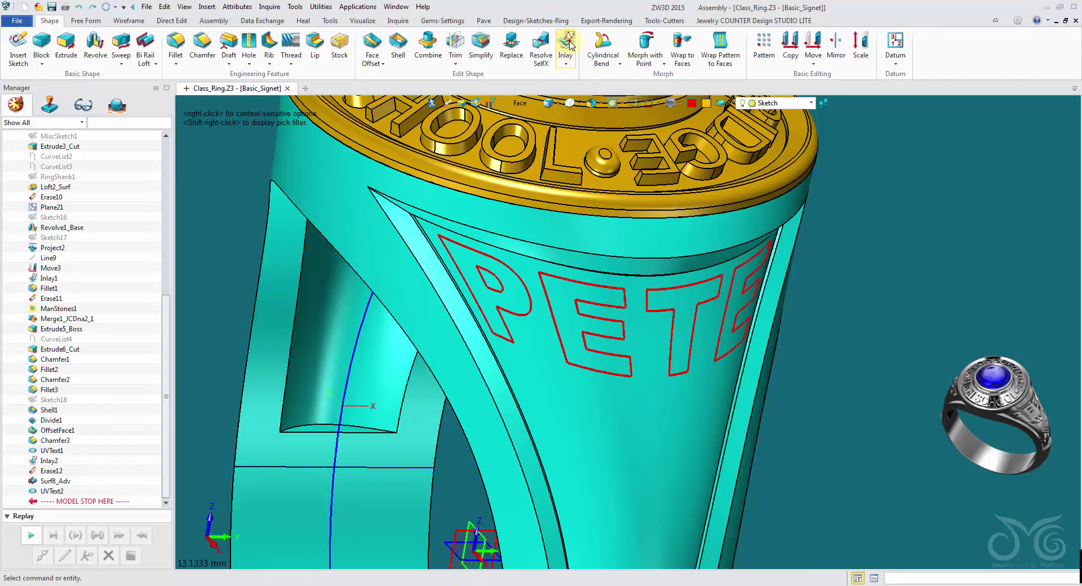
{"action": "left_click", "coordinate": [567, 45]}
{"action": "right_click_drag", "start_coordinate": [657, 350], "coordinate": [571, 279]}
{"action": "left_click", "coordinate": [610, 389]}
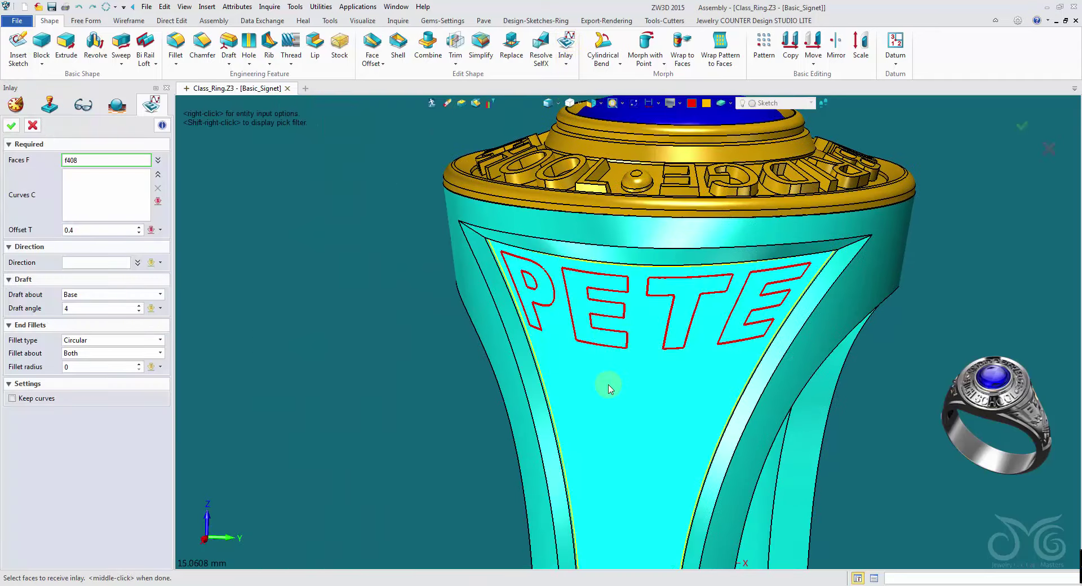
{"action": "left_click", "coordinate": [601, 388]}
- Limit picking to red entities and add all the text outlines as the inlay curves
{"action": "left_click", "coordinate": [126, 186]}
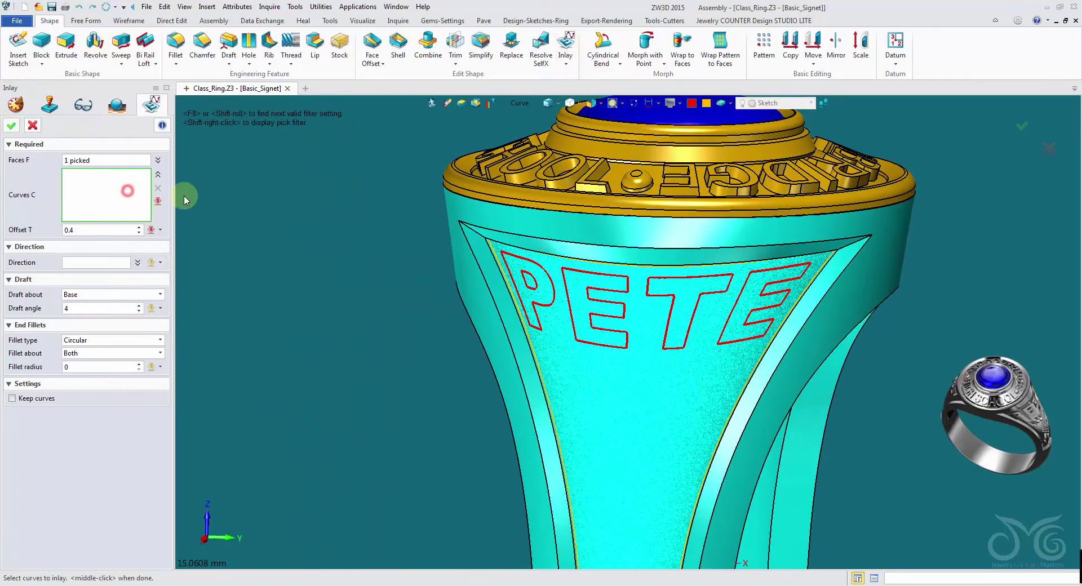
{"action": "left_click", "coordinate": [488, 106]}
{"action": "scroll", "coordinate": [389, 208], "scroll_direction": "down", "scroll_amount": 1}
{"action": "right_click_drag", "start_coordinate": [451, 255], "coordinate": [435, 247]}
{"action": "left_click_drag", "start_coordinate": [430, 220], "coordinate": [819, 376]}
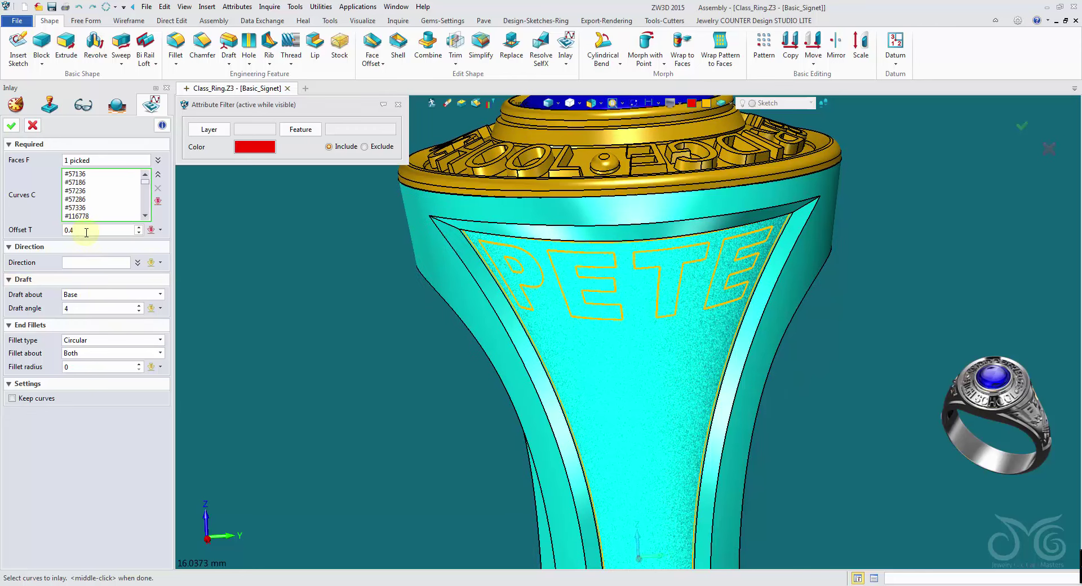
- Try creating the text inlay with an edited draft angle and offset, and undo it
{"action": "left_click", "coordinate": [113, 312]}
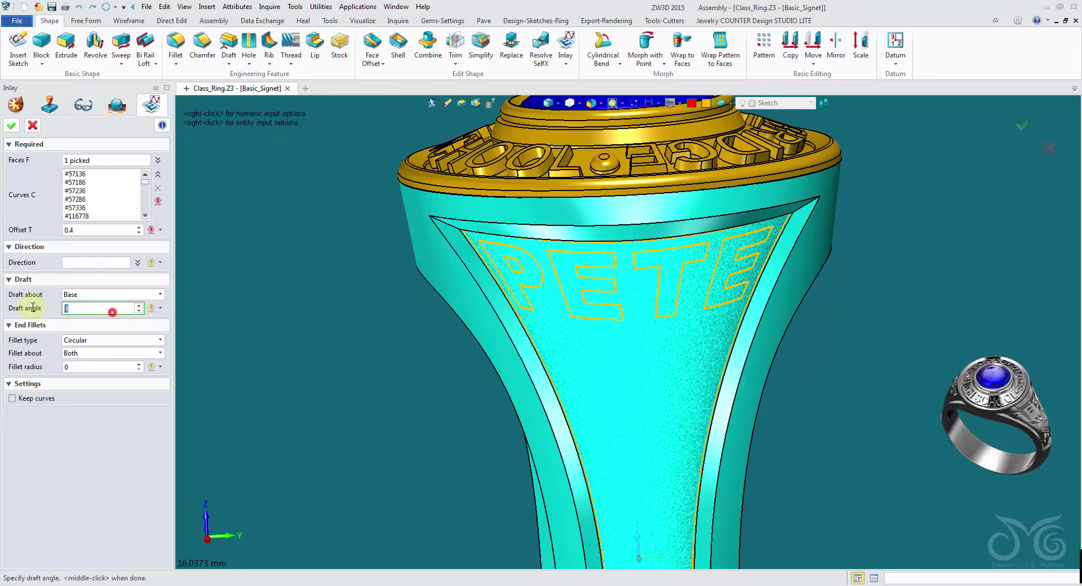
{"action": "left_click", "coordinate": [83, 230]}
{"action": "left_click", "coordinate": [9, 125]}
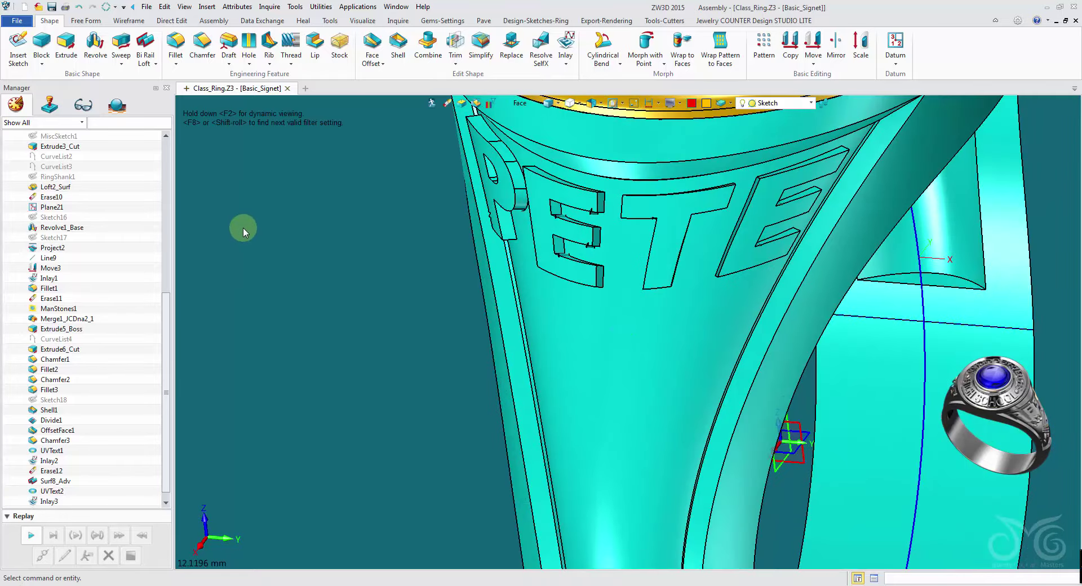
{"action": "left_click", "coordinate": [79, 13]}
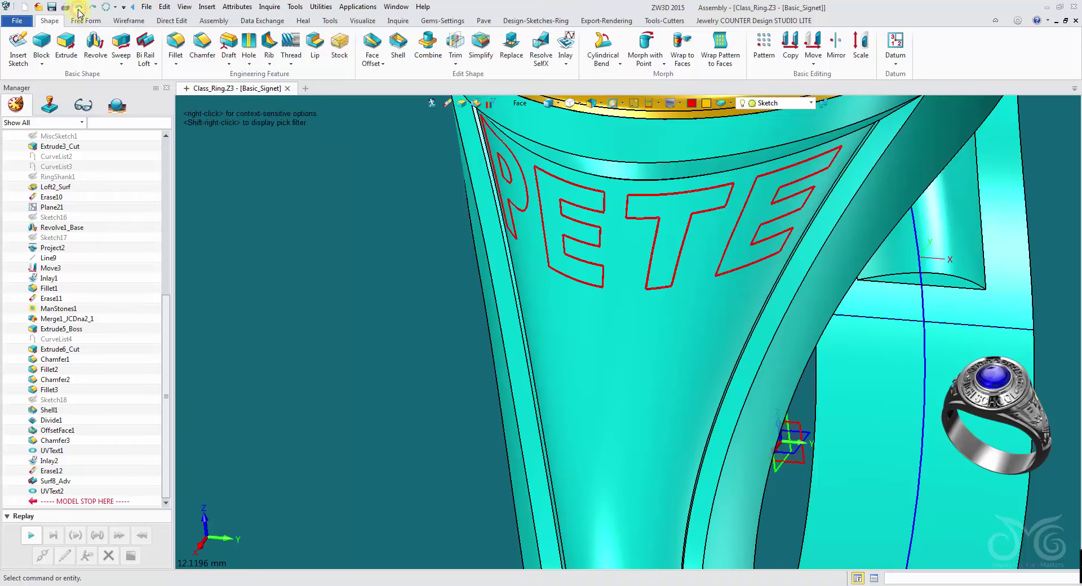
- Start a Project to Face operation for the text curves
{"action": "left_click", "coordinate": [137, 23]}
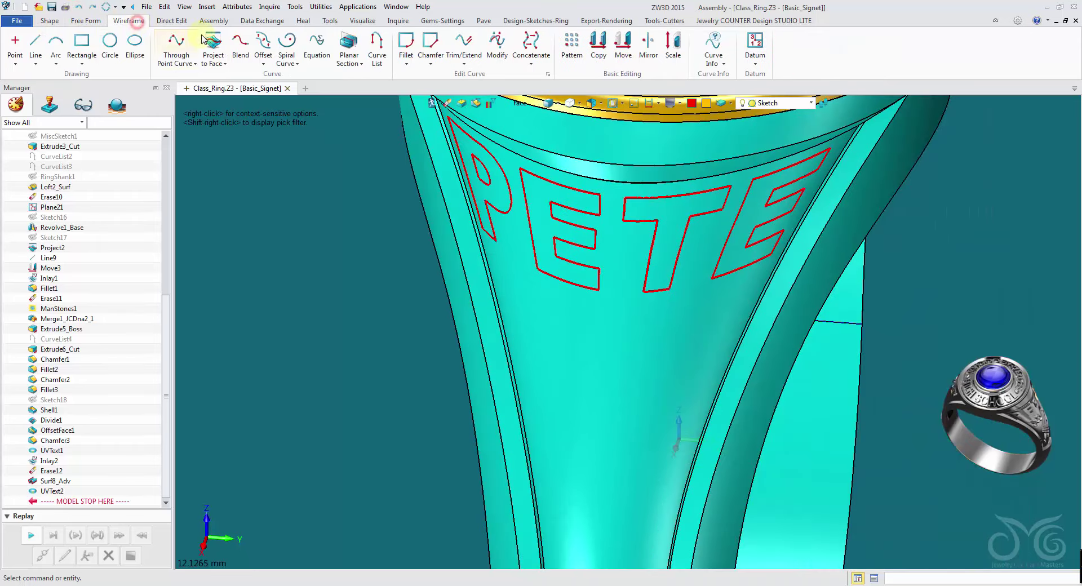
{"action": "left_click", "coordinate": [214, 46]}
{"action": "scroll", "coordinate": [222, 97], "scroll_direction": "down", "scroll_amount": 2}
{"action": "right_click_drag", "start_coordinate": [222, 97], "coordinate": [292, 150]}
{"action": "middle_click_drag", "start_coordinate": [292, 150], "coordinate": [422, 239]}
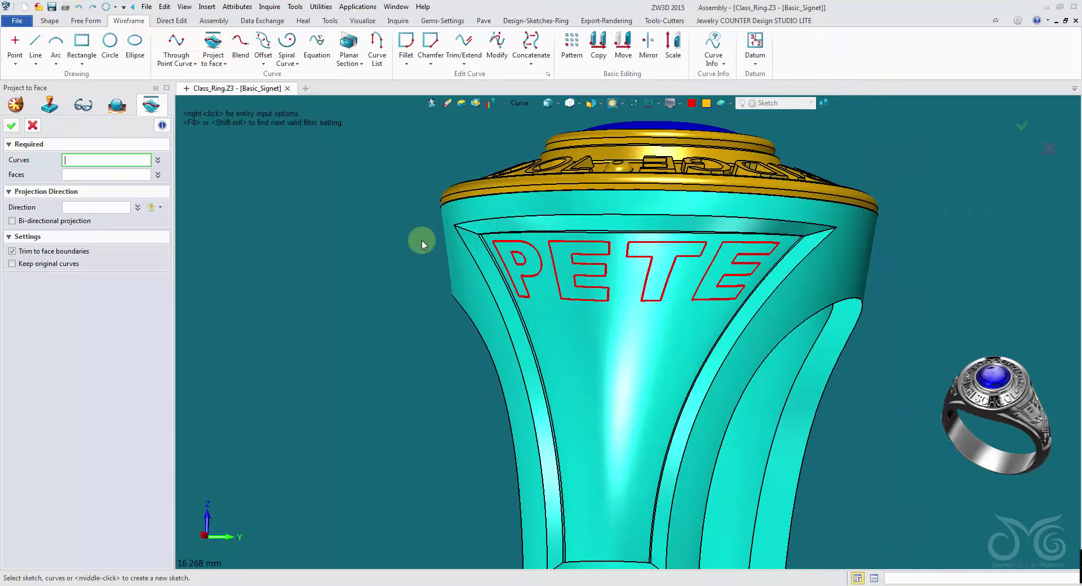
{"action": "left_click_drag", "start_coordinate": [500, 230], "coordinate": [374, 202]}
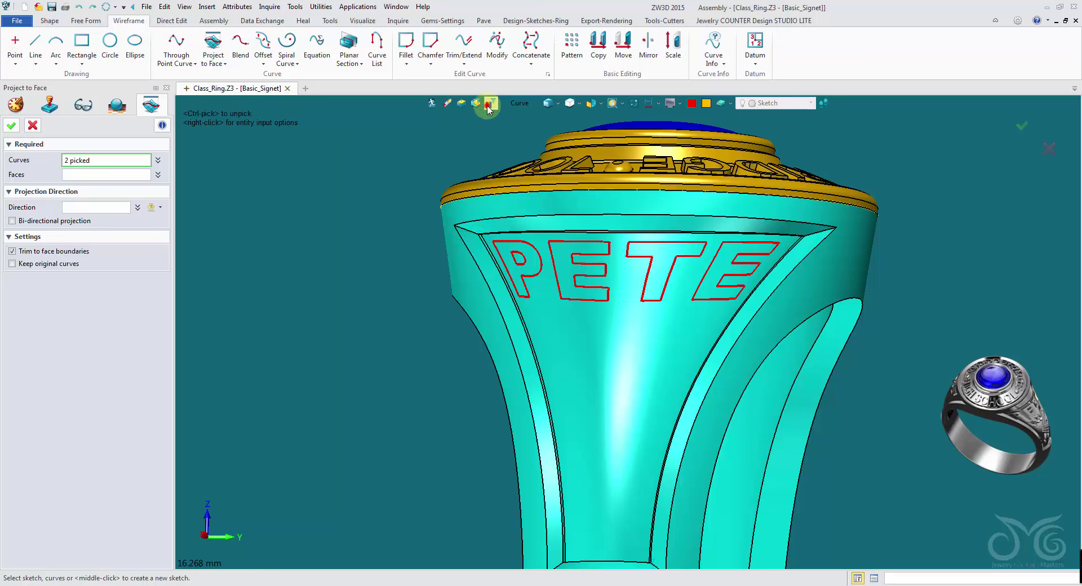
{"action": "left_click", "coordinate": [489, 103]}
{"action": "left_click", "coordinate": [398, 105]}
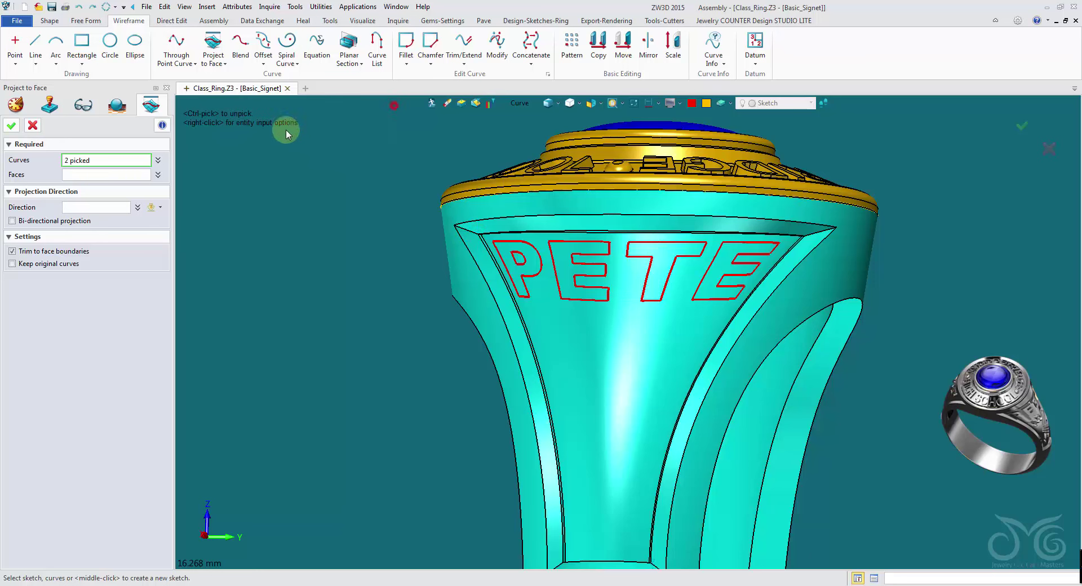
{"action": "left_click", "coordinate": [158, 160]}
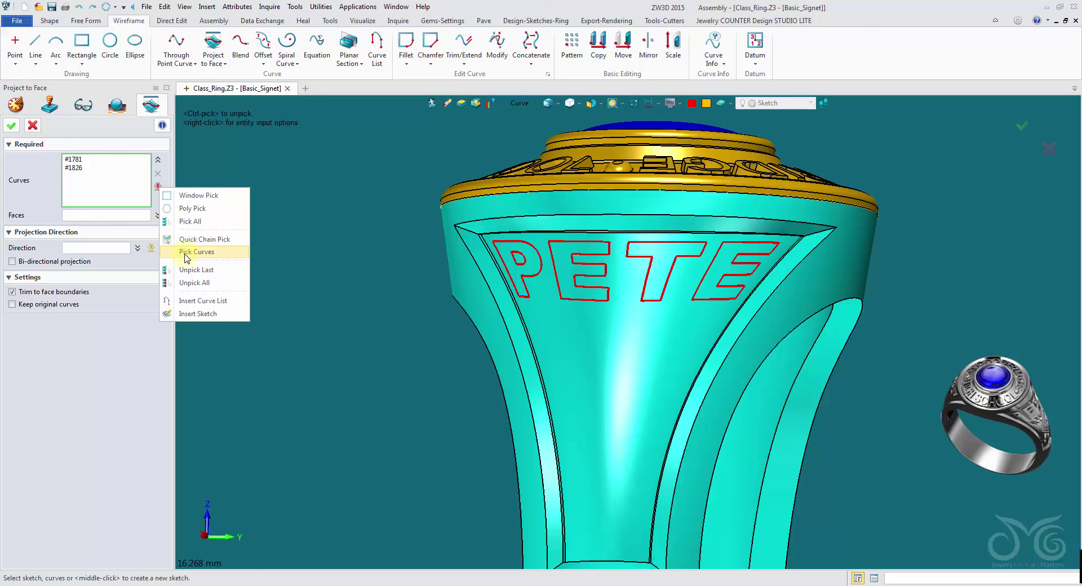
{"action": "left_click", "coordinate": [201, 284]}
- Select all the text outlines using the red color filter and project them onto the side panel face
{"action": "left_click", "coordinate": [486, 107]}
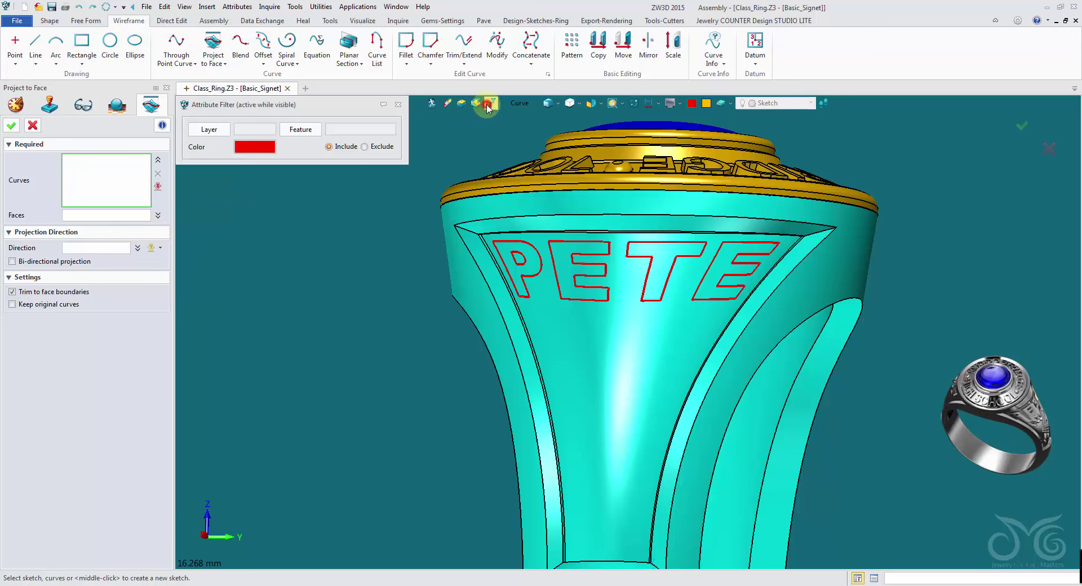
{"action": "left_click_drag", "start_coordinate": [427, 173], "coordinate": [780, 351]}
{"action": "left_click", "coordinate": [107, 219]}
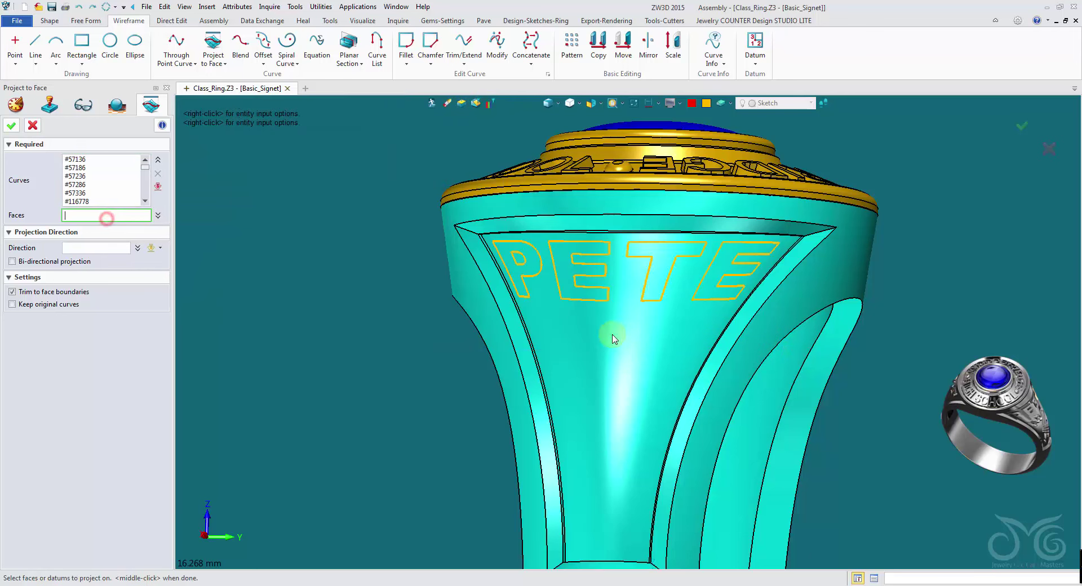
{"action": "left_click", "coordinate": [615, 338]}
{"action": "left_click", "coordinate": [11, 126]}
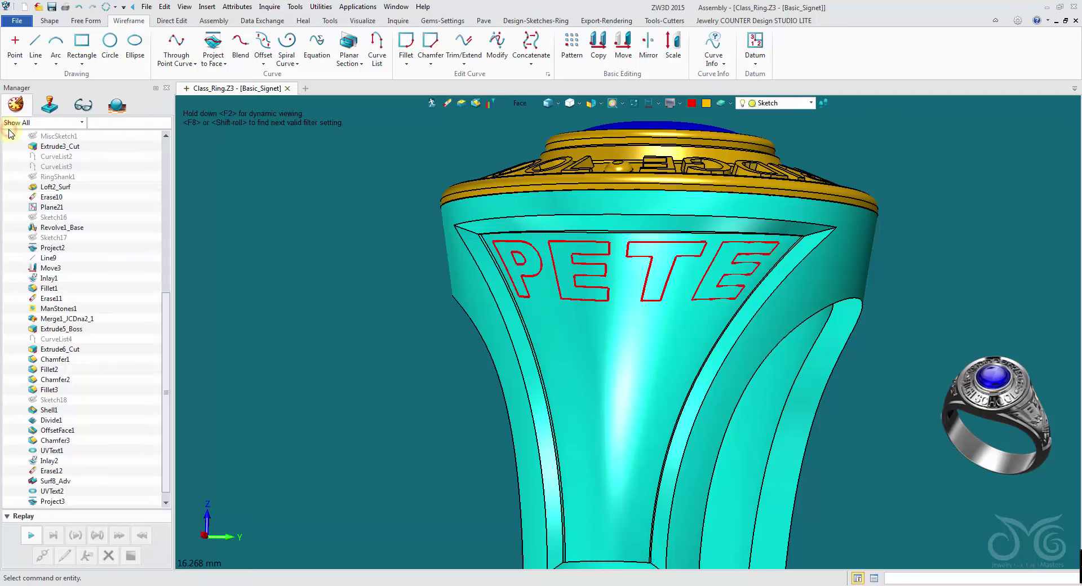
{"action": "left_click", "coordinate": [245, 139]}
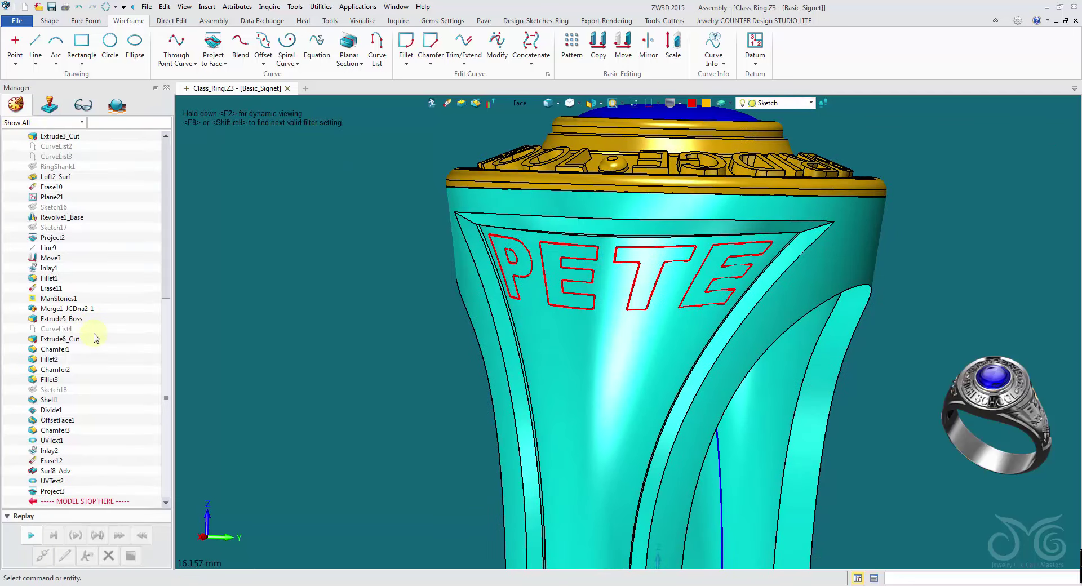
- Inlay the projected name outlines on the side panel face with a 0.4 offset
{"action": "left_click", "coordinate": [51, 22]}
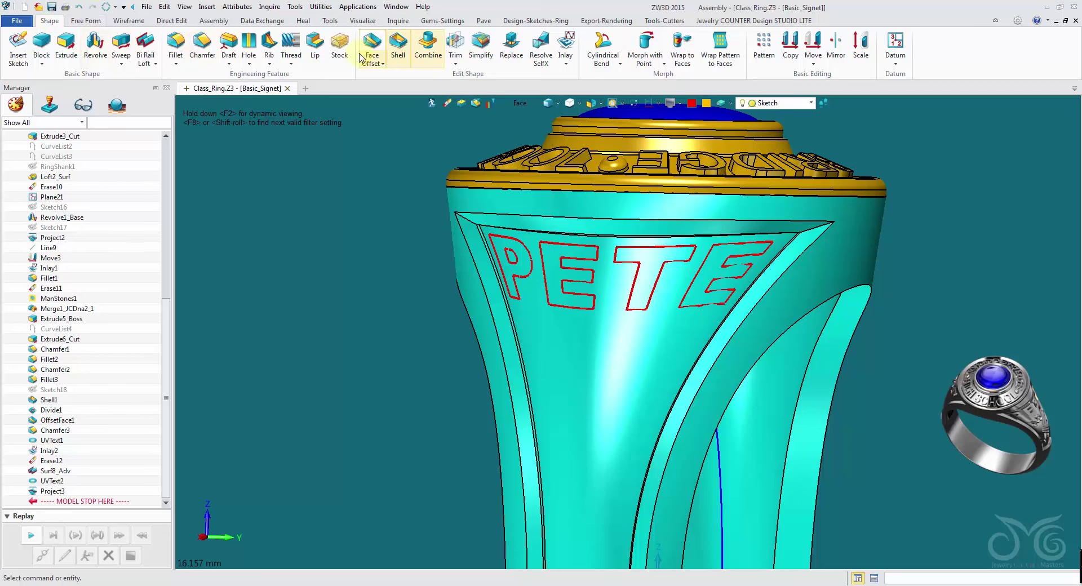
{"action": "left_click", "coordinate": [561, 41]}
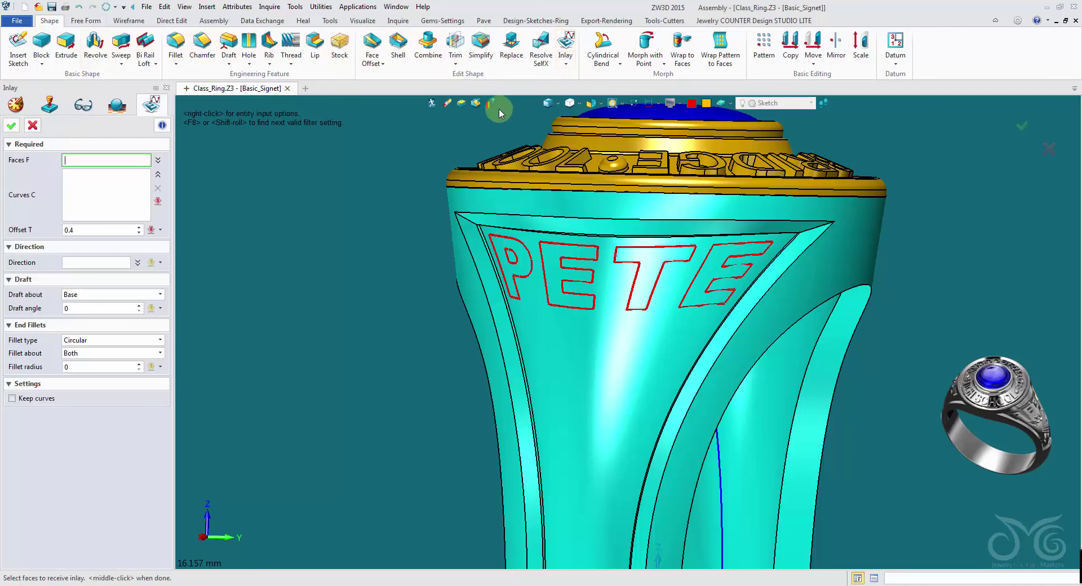
{"action": "left_click", "coordinate": [489, 286]}
{"action": "middle_click", "coordinate": [592, 421]}
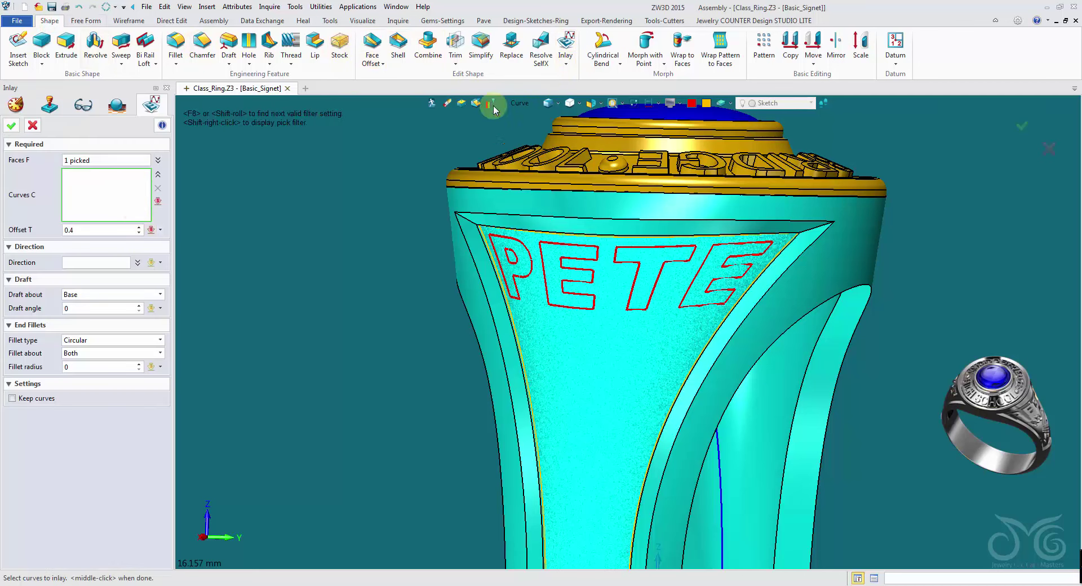
{"action": "left_click", "coordinate": [490, 103]}
{"action": "left_click_drag", "start_coordinate": [495, 236], "coordinate": [809, 321]}
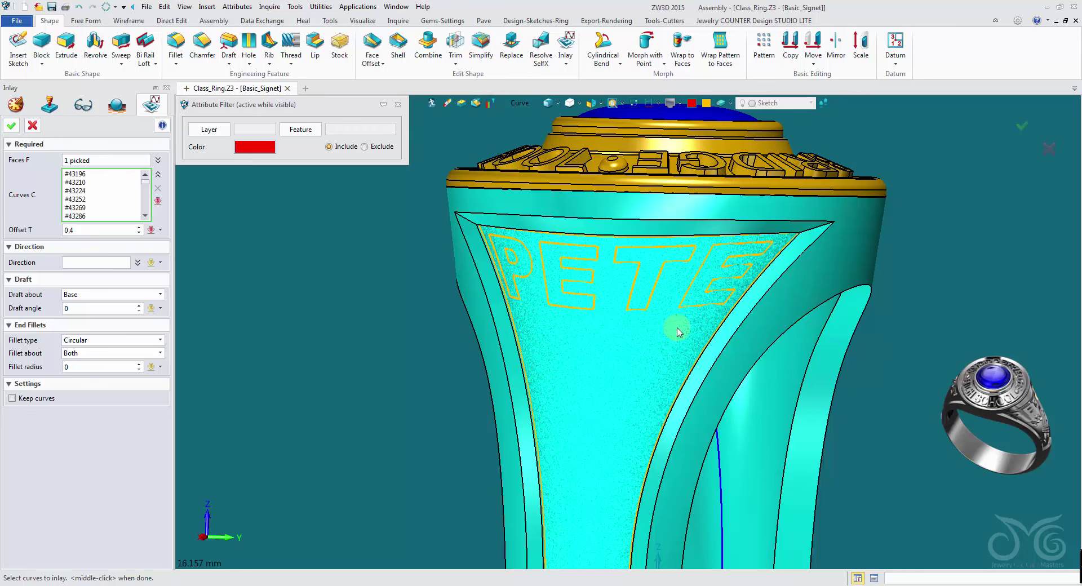
{"action": "left_click", "coordinate": [16, 127]}
- Examine the raised name lettering and the edges of the 2015 numerals on the opposite side panel
{"action": "scroll", "coordinate": [614, 203], "scroll_direction": "up", "scroll_amount": 10}
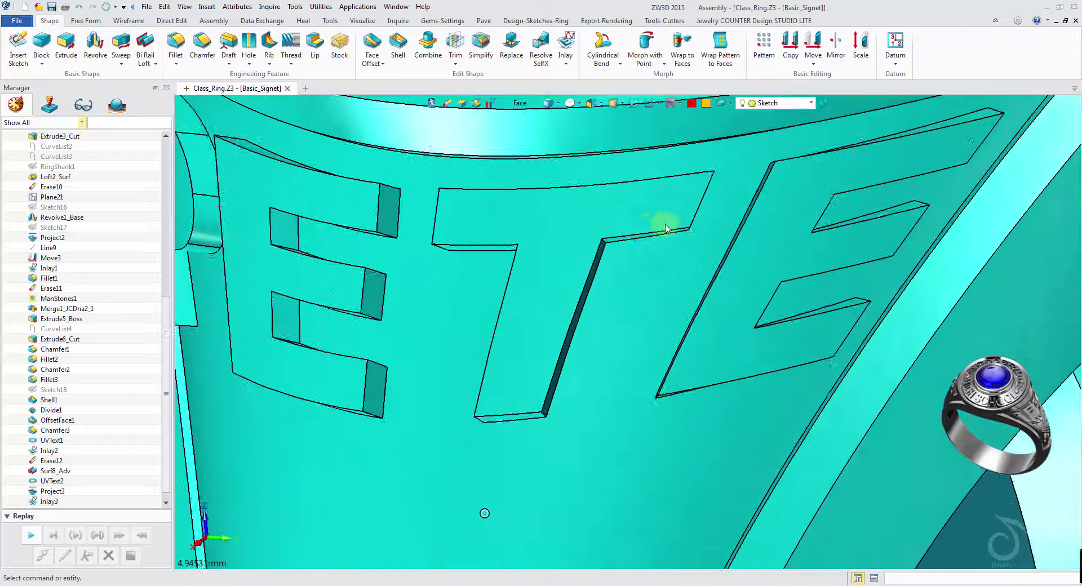
{"action": "right_click_drag", "start_coordinate": [666, 228], "coordinate": [834, 306]}
{"action": "scroll", "coordinate": [630, 234], "scroll_direction": "down", "scroll_amount": 3}
{"action": "scroll", "coordinate": [411, 246], "scroll_direction": "up", "scroll_amount": 10}
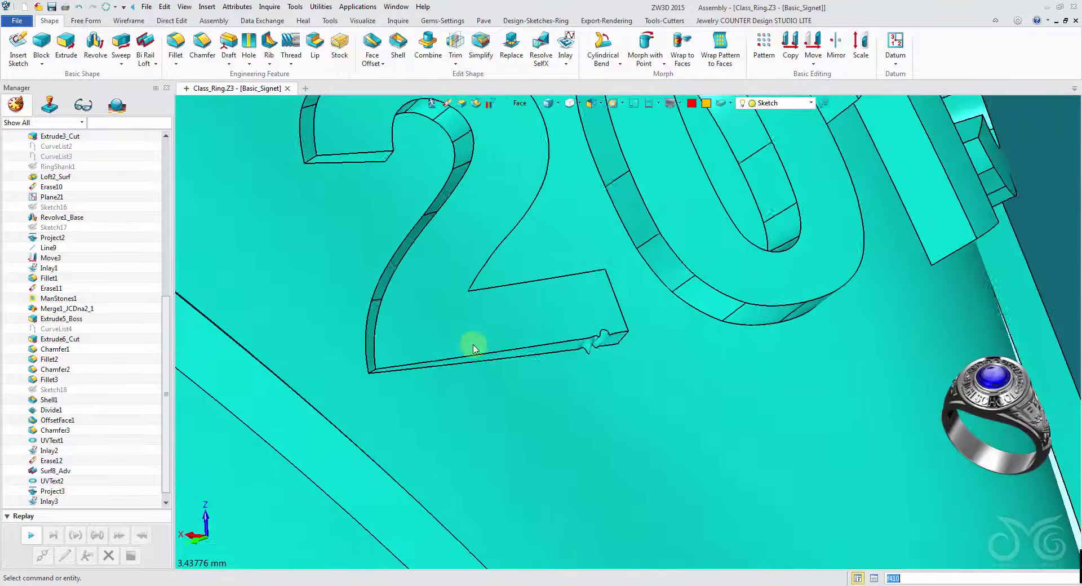
{"action": "right_click_drag", "start_coordinate": [595, 345], "coordinate": [695, 269]}
{"action": "scroll", "coordinate": [577, 411], "scroll_direction": "down", "scroll_amount": 5}
{"action": "scroll", "coordinate": [697, 269], "scroll_direction": "down", "scroll_amount": 2}
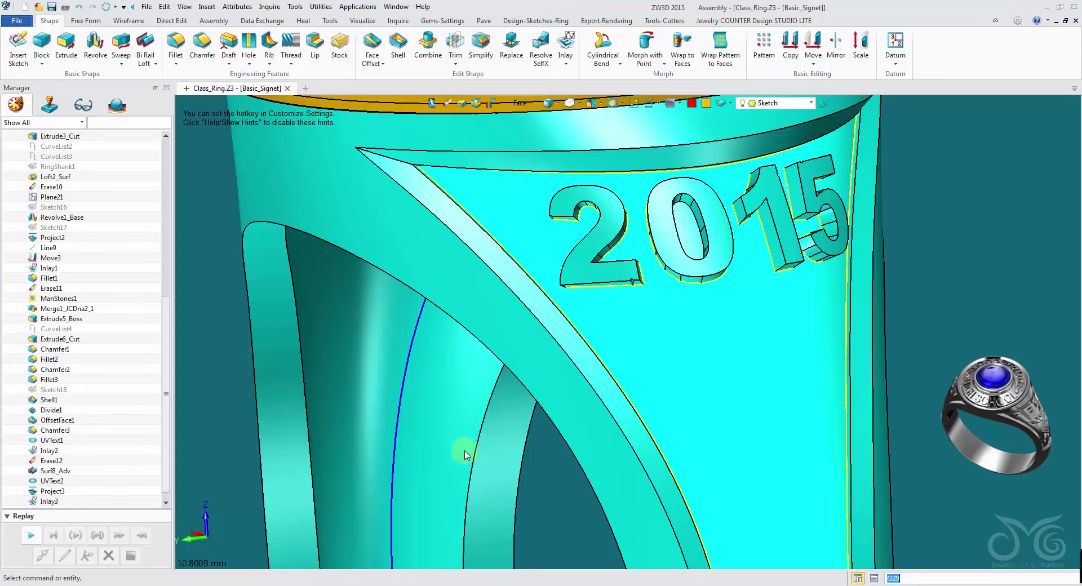
{"action": "scroll", "coordinate": [465, 455], "scroll_direction": "down", "scroll_amount": 4}
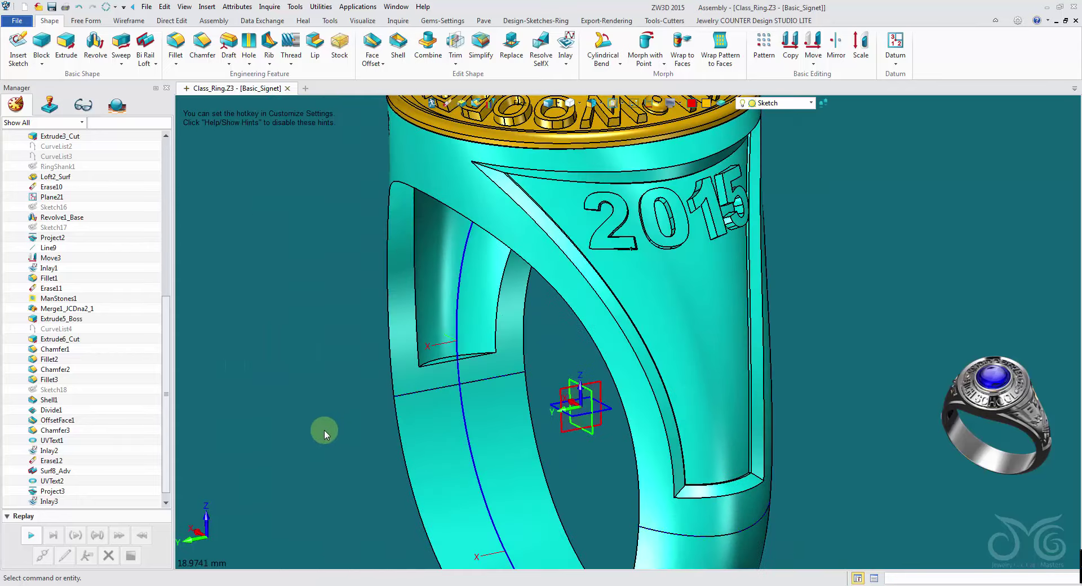
{"action": "scroll", "coordinate": [141, 466], "scroll_direction": "down", "scroll_amount": 1}
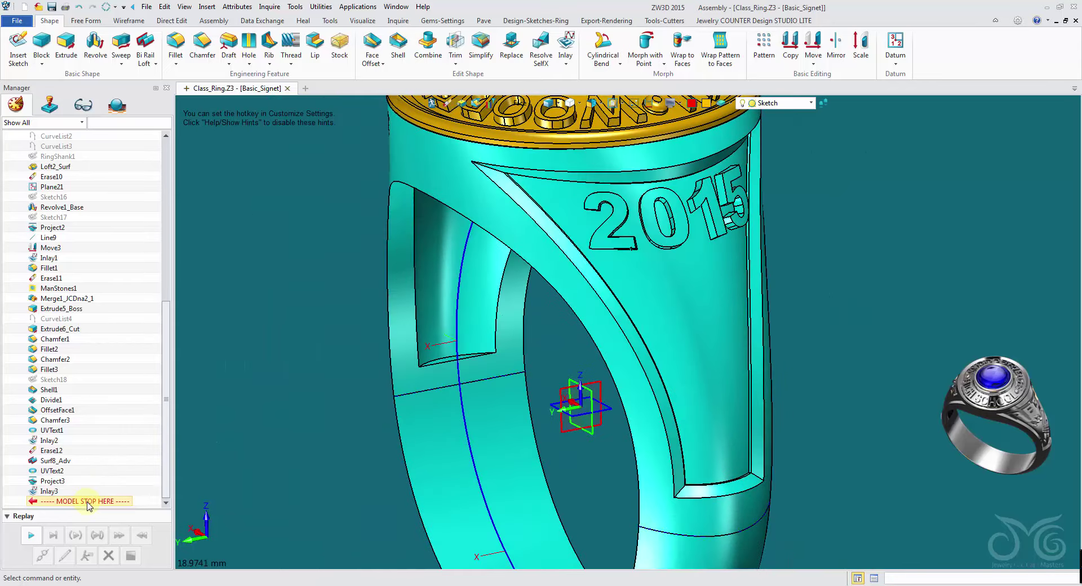
{"action": "left_click_drag", "start_coordinate": [88, 502], "coordinate": [85, 475]}
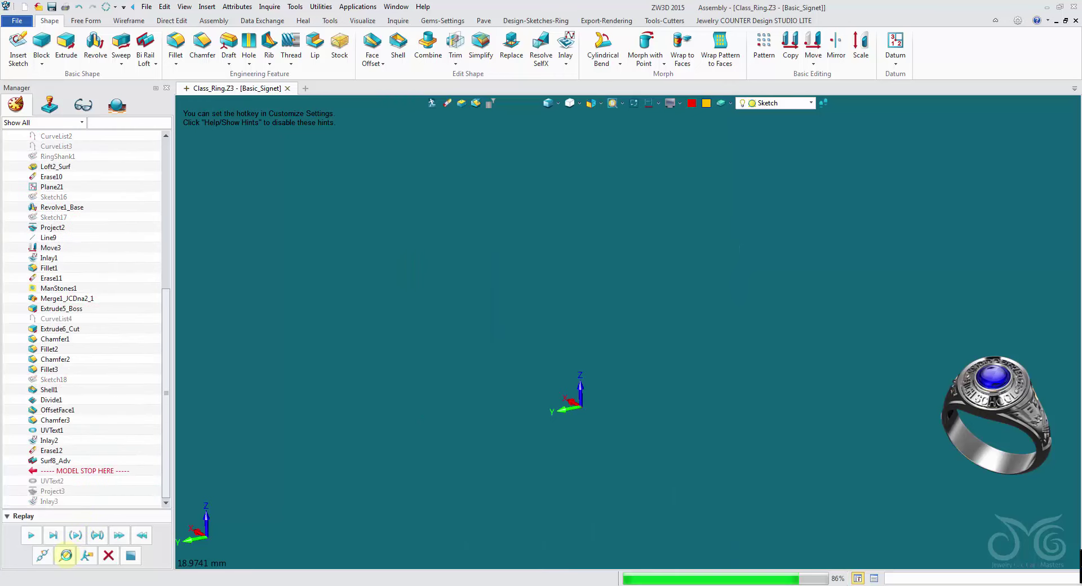
{"action": "left_click", "coordinate": [65, 556]}
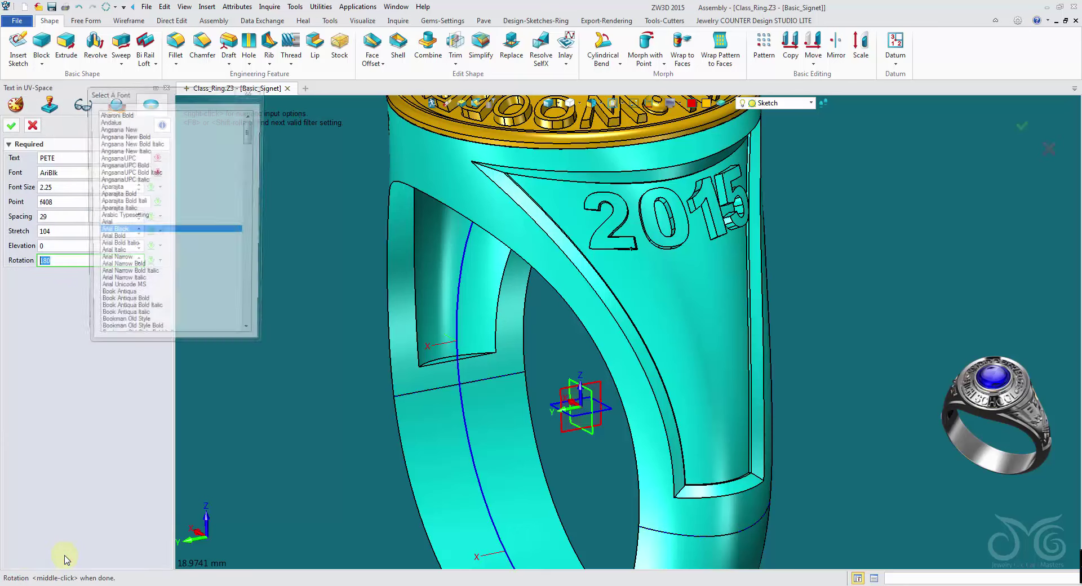
{"action": "left_click", "coordinate": [254, 92]}
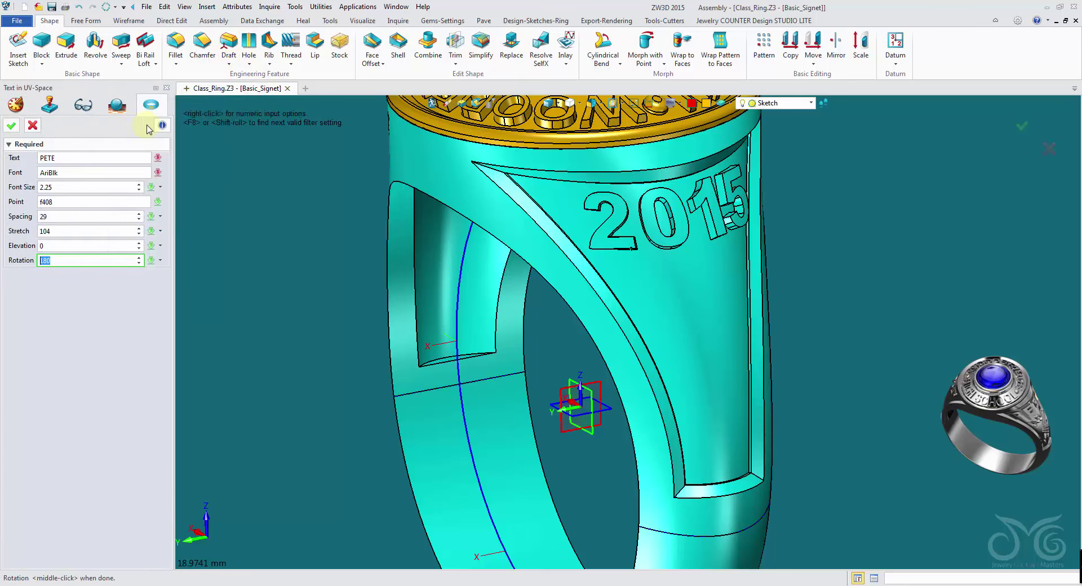
{"action": "left_click", "coordinate": [34, 125]}
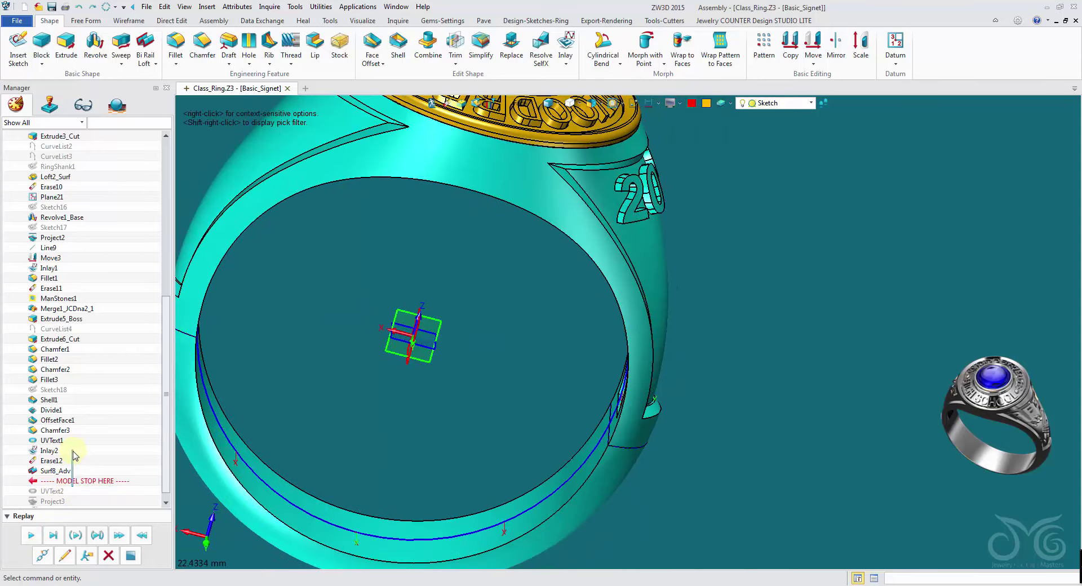
- Roll the history back to just before the 2015 inlay and project the 2015 outlines onto their side panel face
{"action": "left_click_drag", "start_coordinate": [76, 482], "coordinate": [77, 453]}
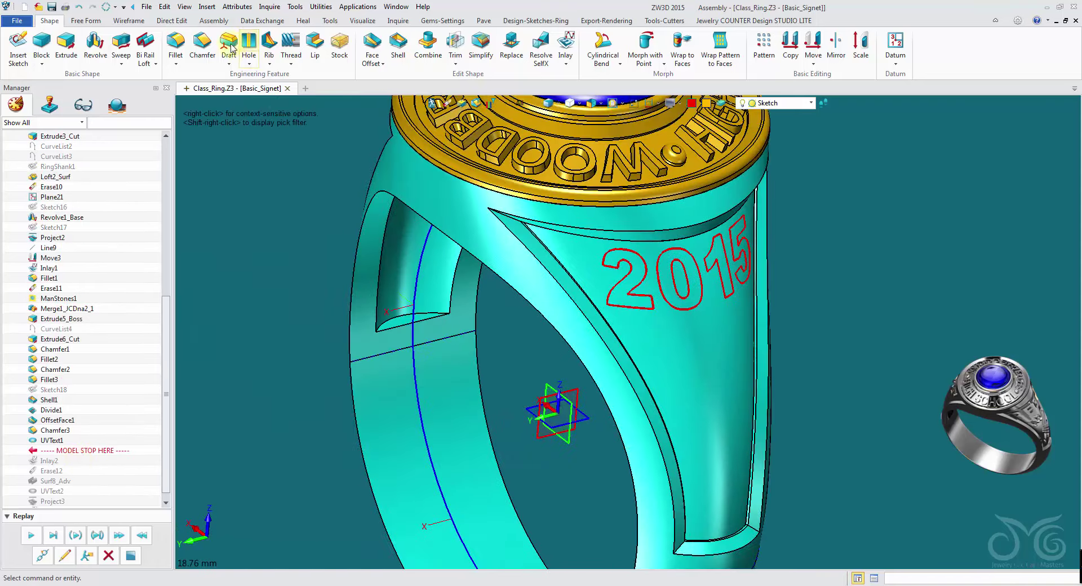
{"action": "left_click", "coordinate": [143, 22]}
{"action": "left_click", "coordinate": [213, 46]}
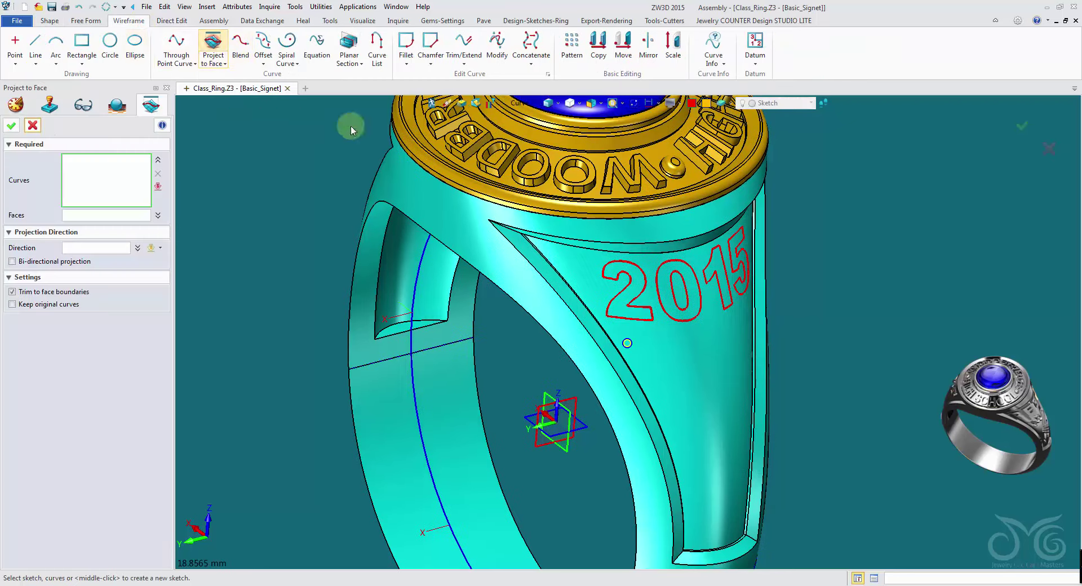
{"action": "right_click_drag", "start_coordinate": [460, 215], "coordinate": [519, 299]}
{"action": "left_click", "coordinate": [489, 104]}
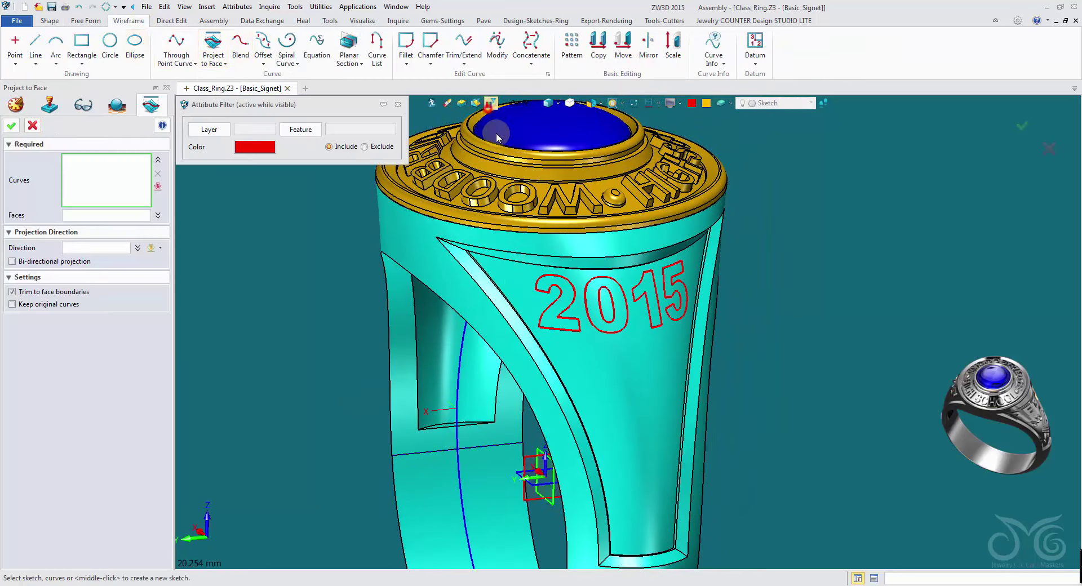
{"action": "left_click_drag", "start_coordinate": [489, 247], "coordinate": [712, 375]}
{"action": "left_click", "coordinate": [138, 217]}
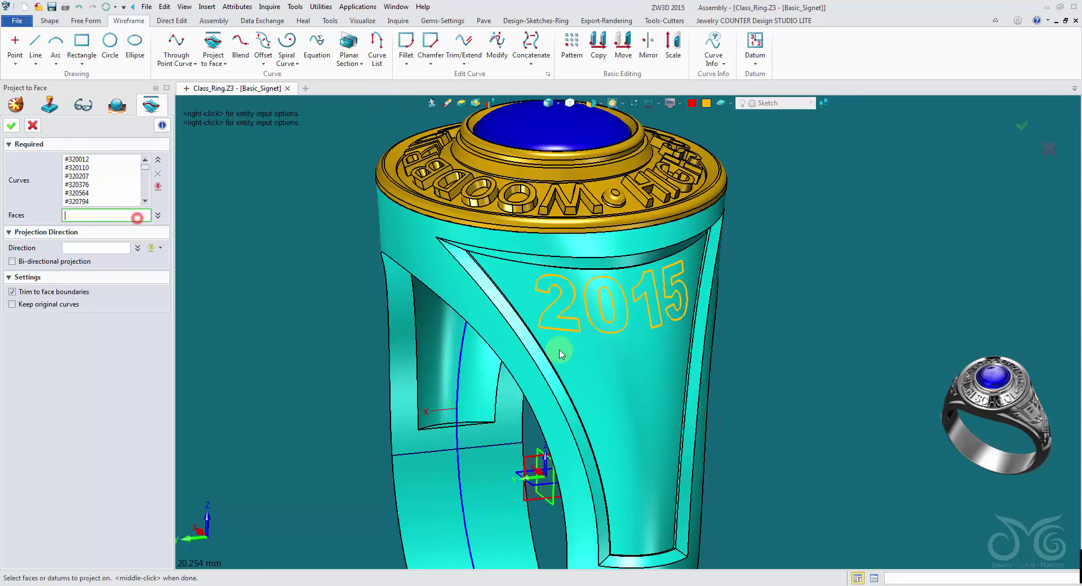
{"action": "left_click", "coordinate": [610, 353]}
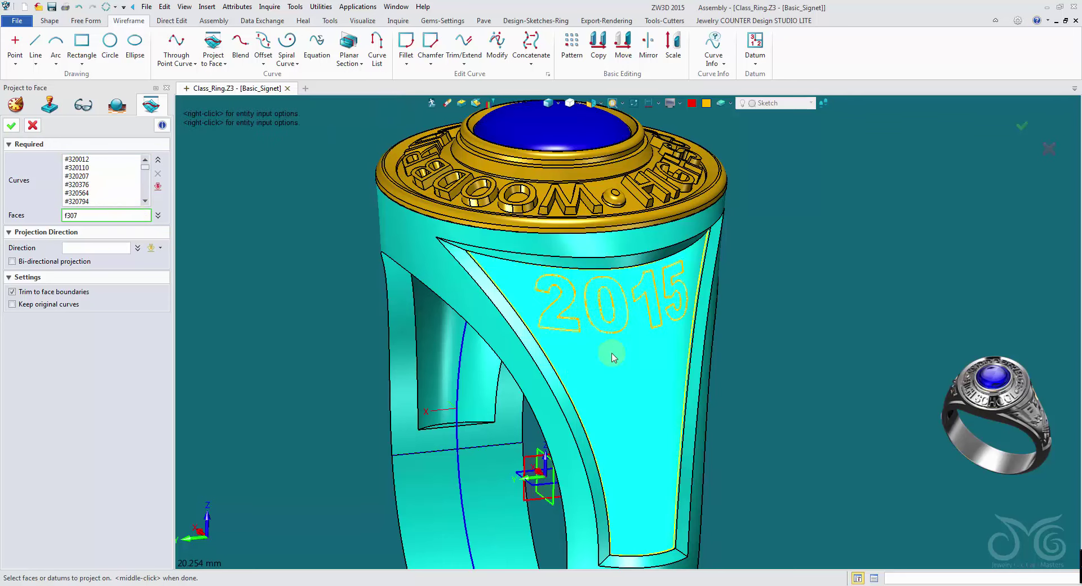
{"action": "left_click", "coordinate": [11, 129]}
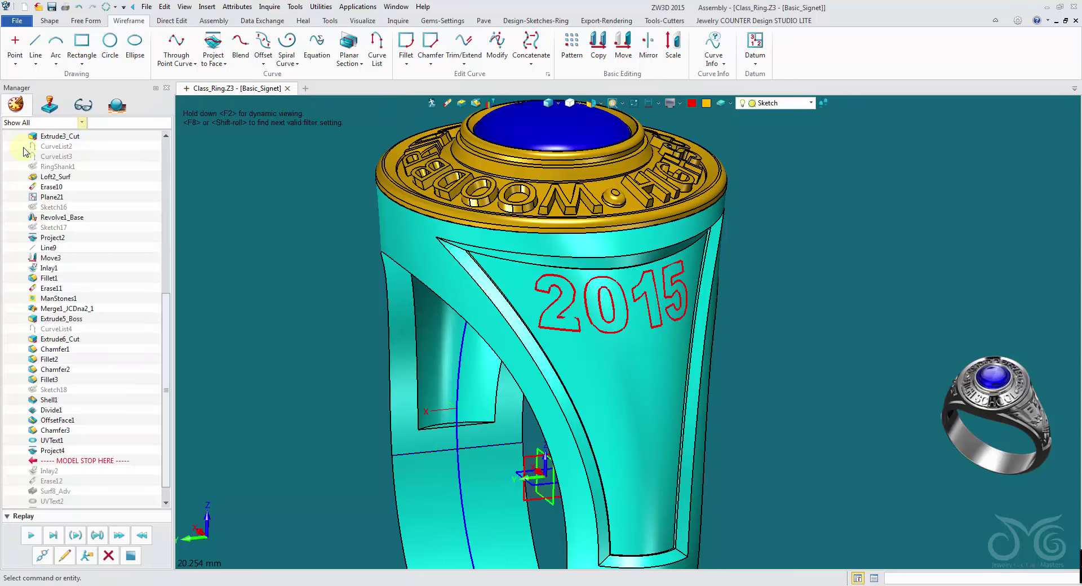
- Redefine the 2015 inlay to use all the projected red outlines as its curves
{"action": "left_click", "coordinate": [65, 555]}
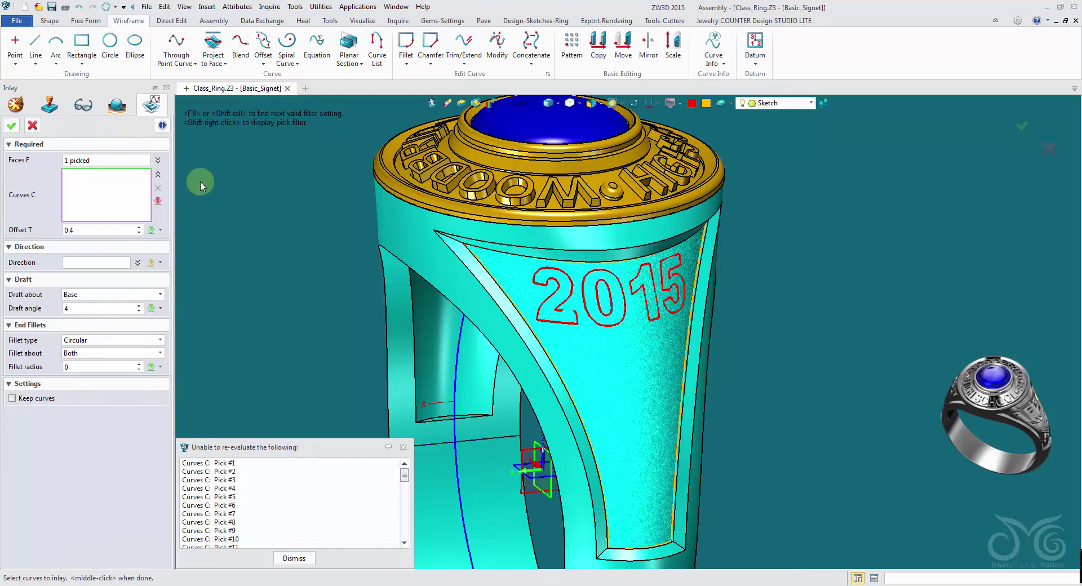
{"action": "left_click", "coordinate": [488, 106]}
{"action": "left_click_drag", "start_coordinate": [463, 232], "coordinate": [692, 338]}
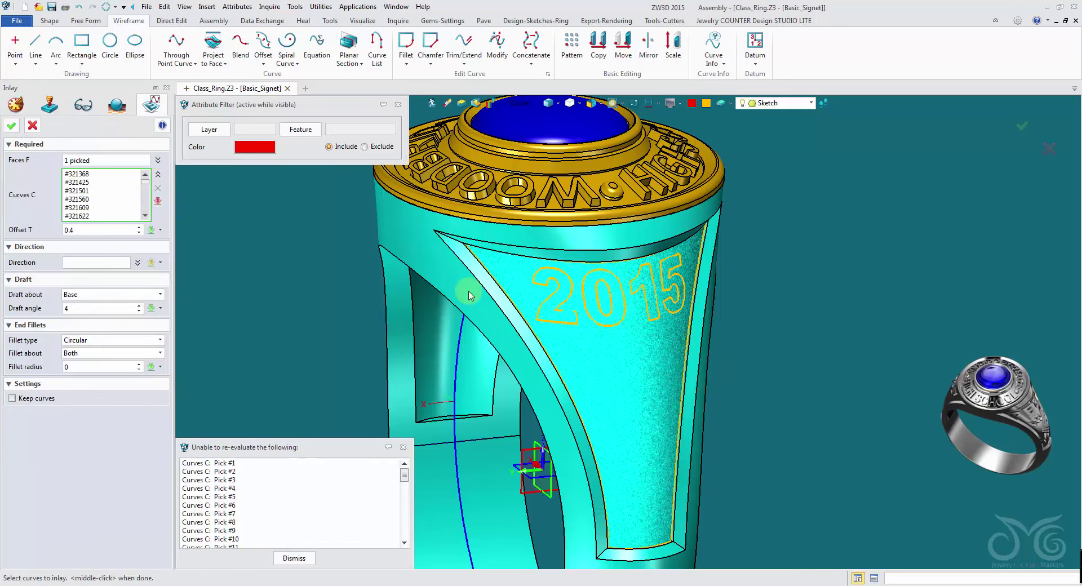
{"action": "left_click", "coordinate": [11, 127]}
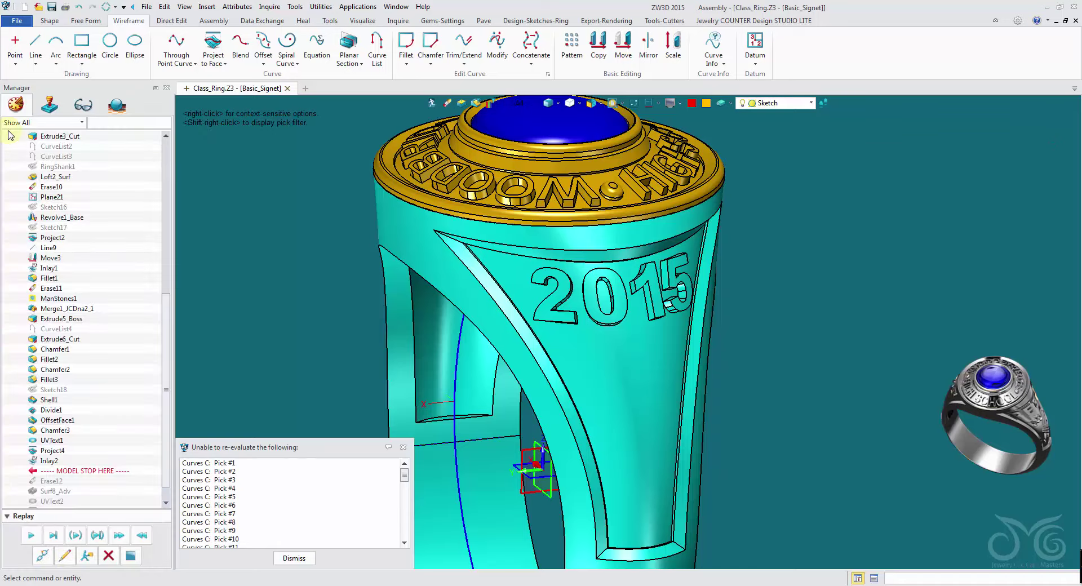
{"action": "left_click", "coordinate": [295, 557]}
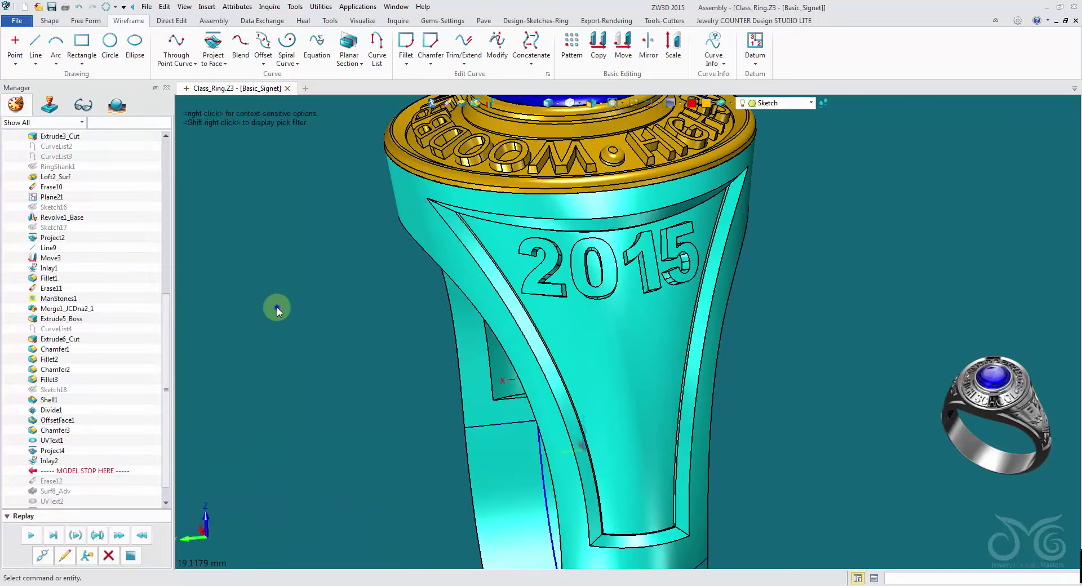
- Redefine the 2015 inlay with an edited draft angle
{"action": "right_click", "coordinate": [279, 290]}
{"action": "left_click", "coordinate": [283, 297]}
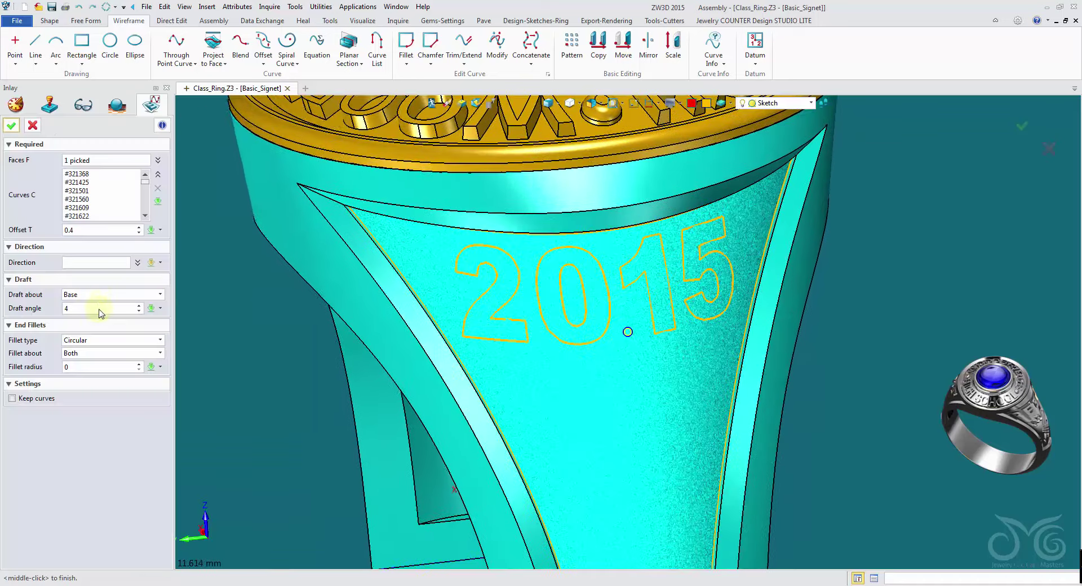
{"action": "left_click", "coordinate": [98, 309]}
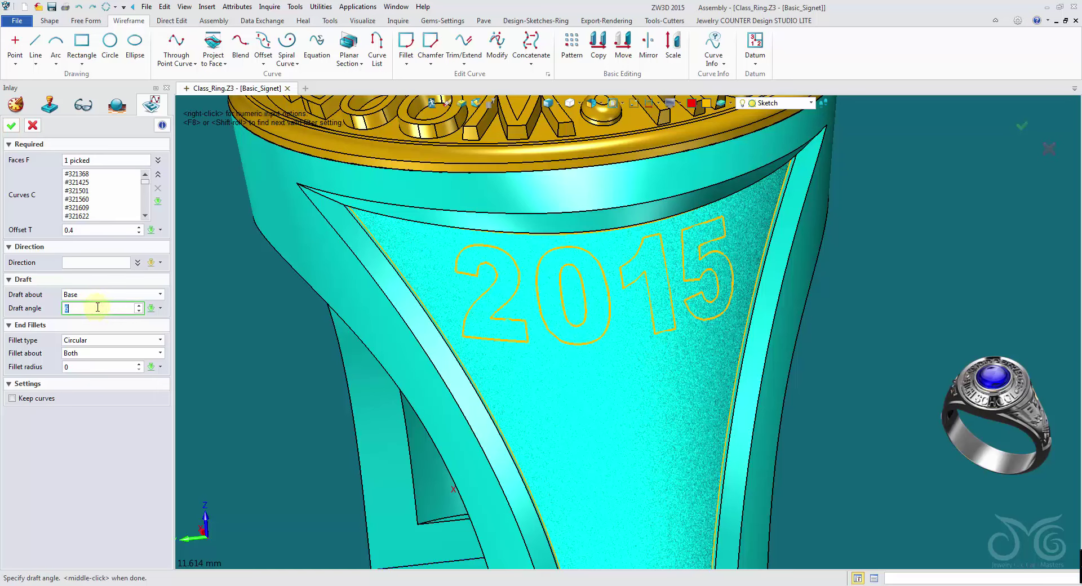
{"action": "left_click", "coordinate": [12, 126]}
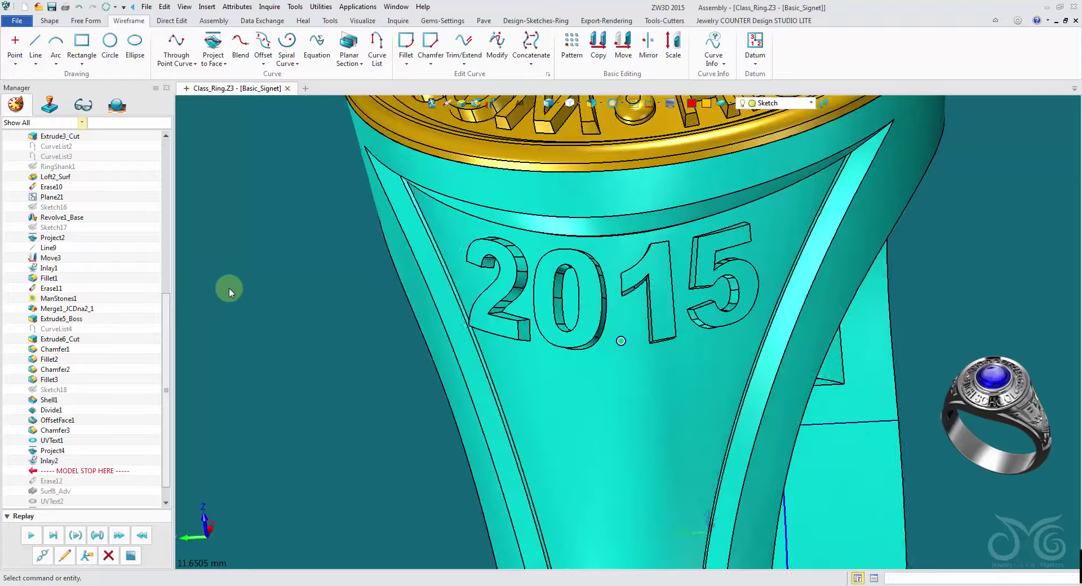
- Redefine the 2015 inlay with the draft taken about Mid and update its draft angle
{"action": "right_click", "coordinate": [229, 288]}
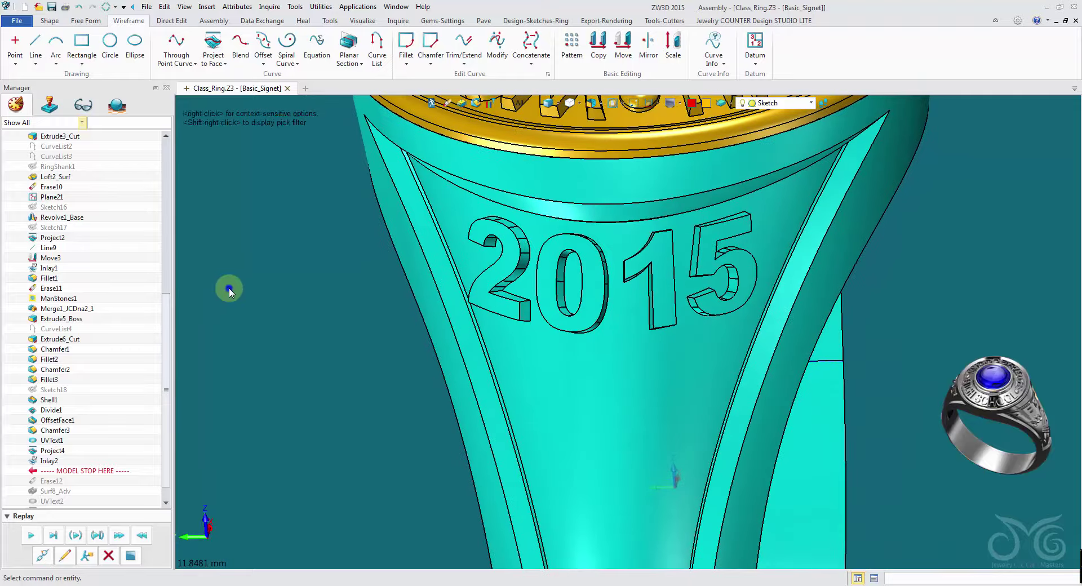
{"action": "right_click", "coordinate": [229, 289]}
{"action": "left_click", "coordinate": [231, 287]}
{"action": "left_click", "coordinate": [120, 297]}
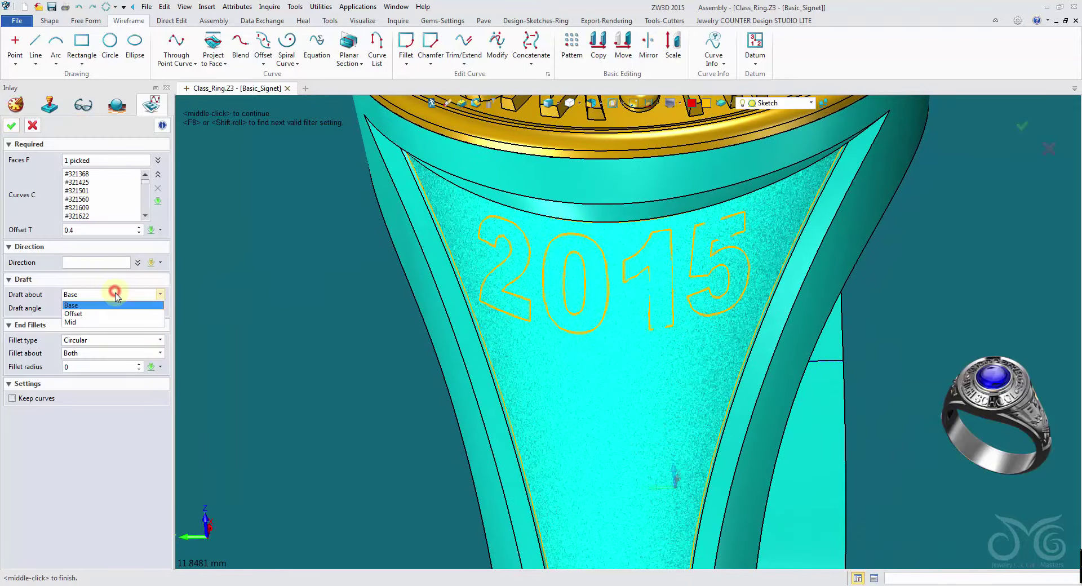
{"action": "left_click", "coordinate": [106, 320]}
{"action": "left_click", "coordinate": [109, 308]}
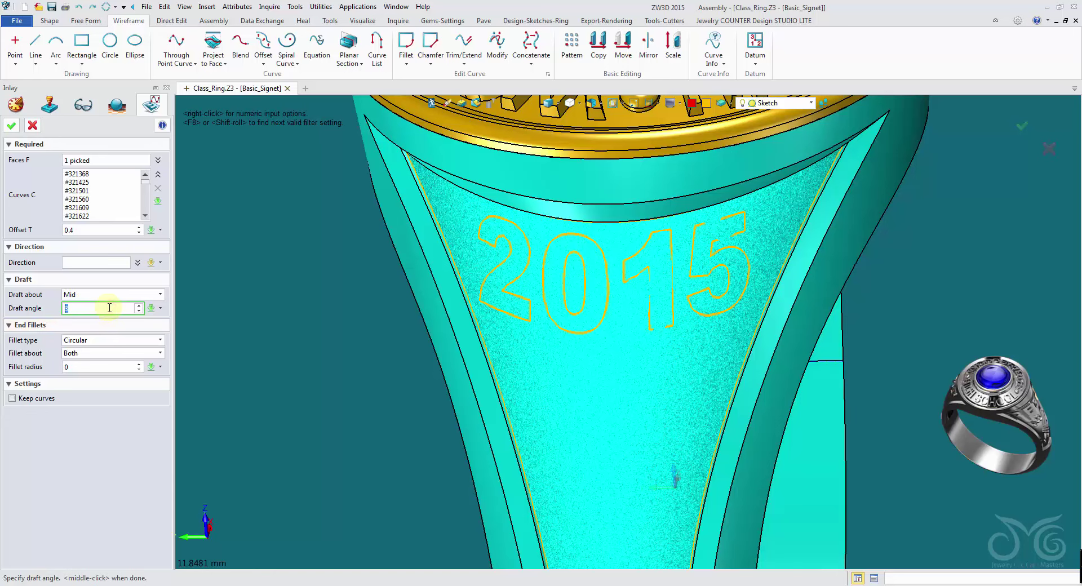
{"action": "left_click", "coordinate": [13, 129]}
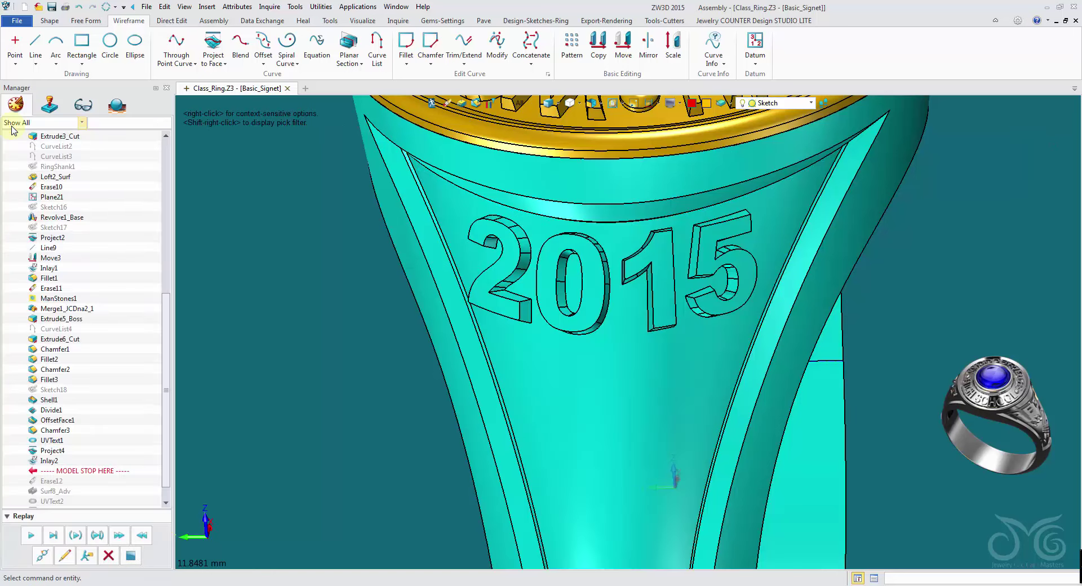
- Replay the history to the name inlay on the opposite side panel and redefine its draft about Mid with a 10-degree angle
{"action": "middle_click_drag", "start_coordinate": [241, 247], "coordinate": [226, 271]}
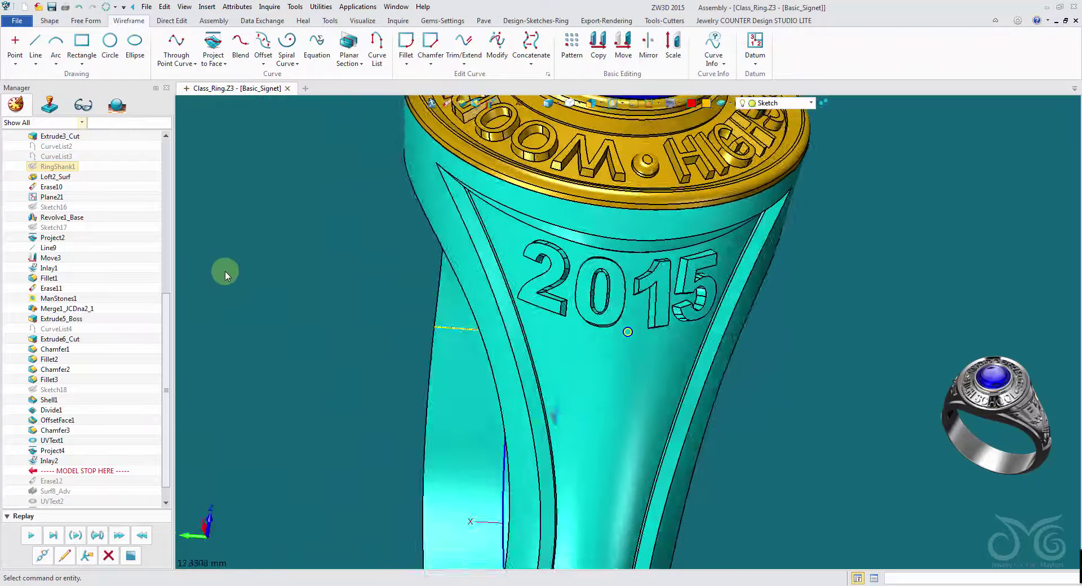
{"action": "scroll", "coordinate": [73, 439], "scroll_direction": "down", "scroll_amount": 1}
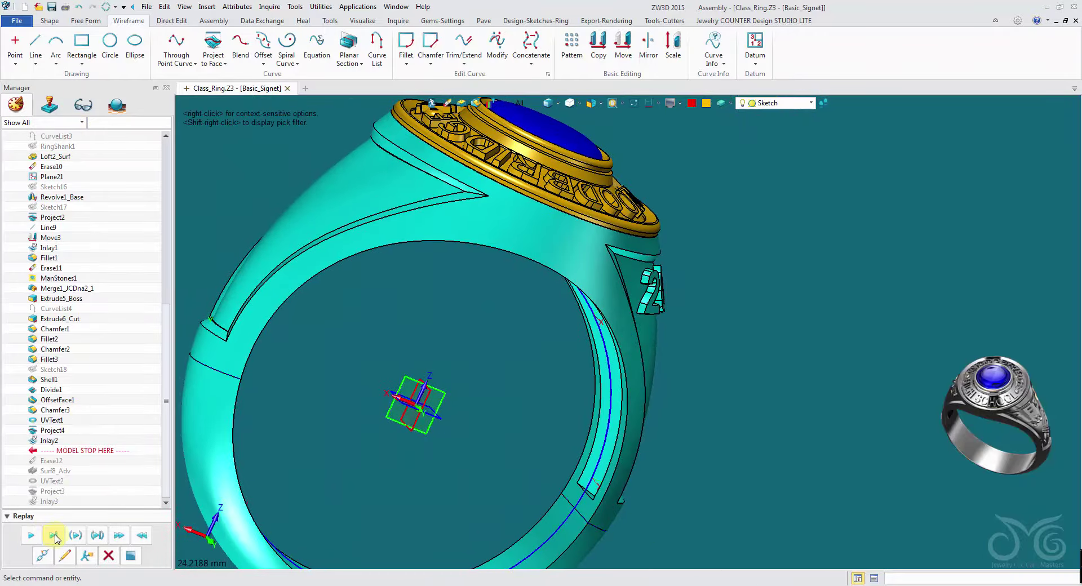
{"action": "left_click", "coordinate": [45, 537]}
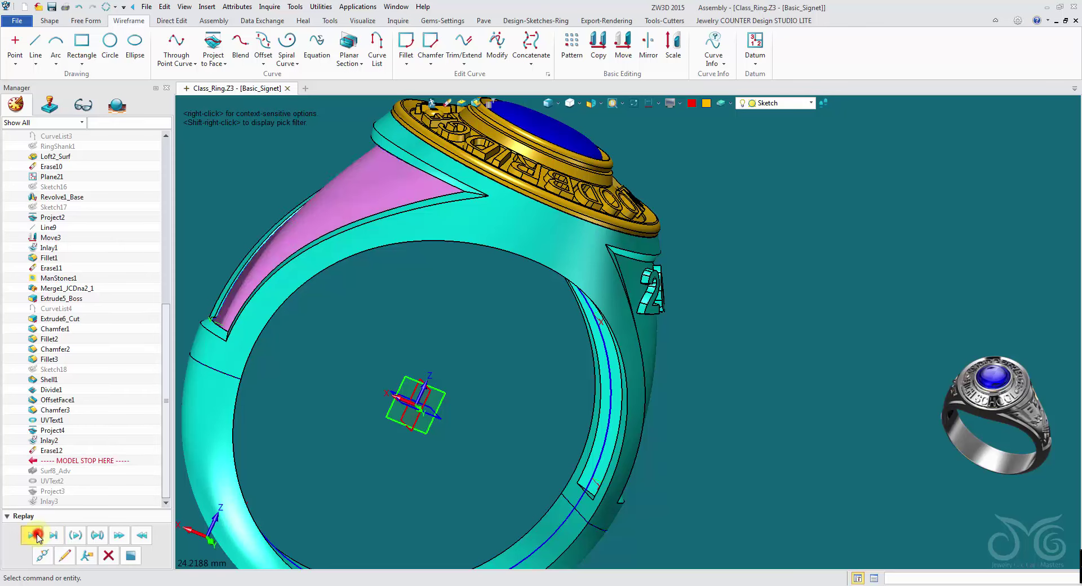
{"action": "left_click", "coordinate": [65, 556]}
{"action": "left_click", "coordinate": [89, 308]}
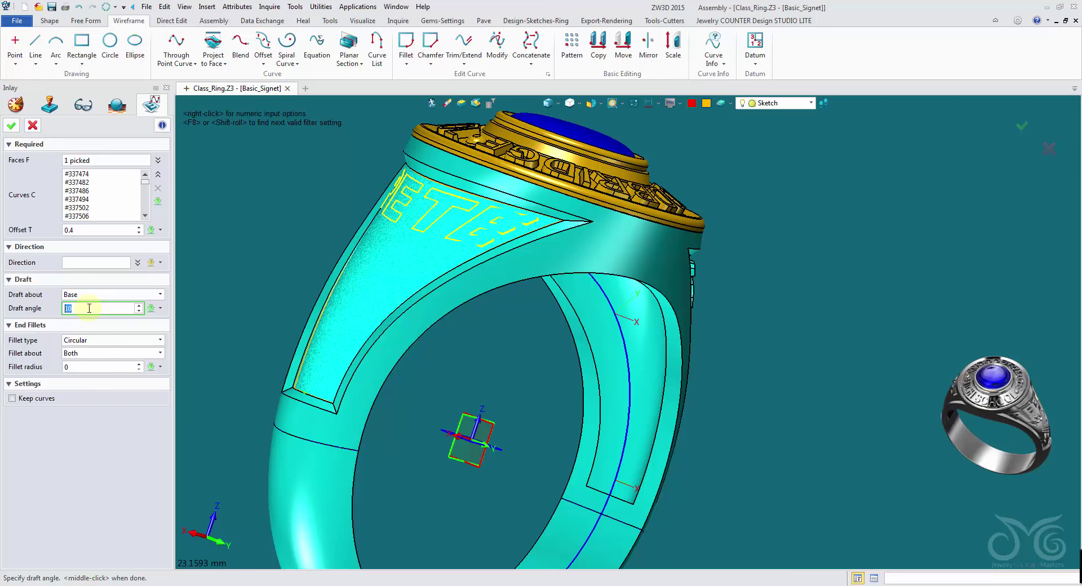
{"action": "left_click", "coordinate": [92, 296]}
{"action": "left_click", "coordinate": [93, 320]}
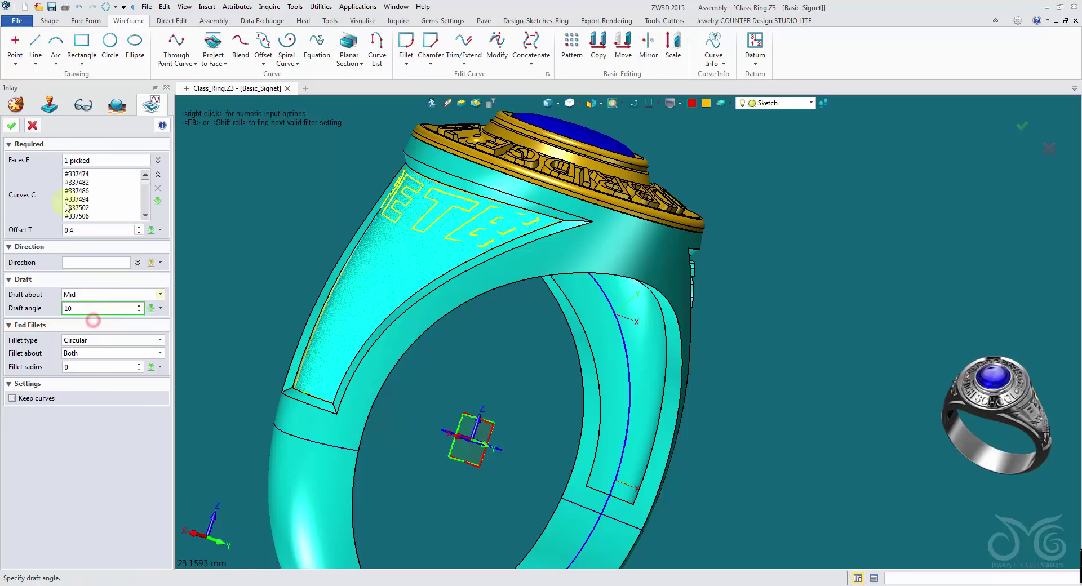
{"action": "left_click", "coordinate": [19, 129]}
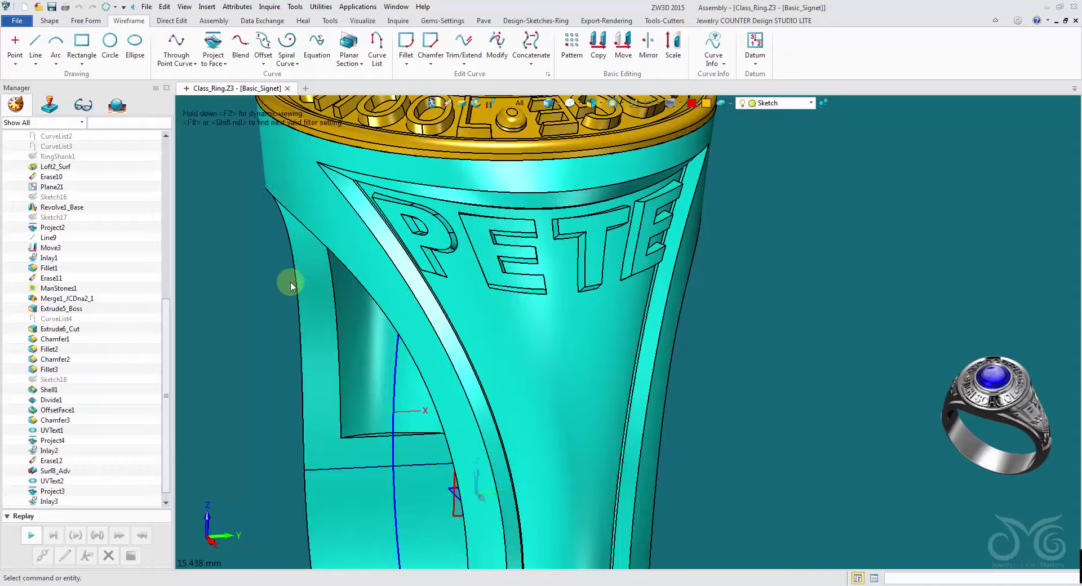
- Start an Emboss with the trumpet image and choose the side panel face below the name as its target
{"action": "right_click_drag", "start_coordinate": [330, 285], "coordinate": [345, 288]}
{"action": "scroll", "coordinate": [345, 288], "scroll_direction": "down", "scroll_amount": 3}
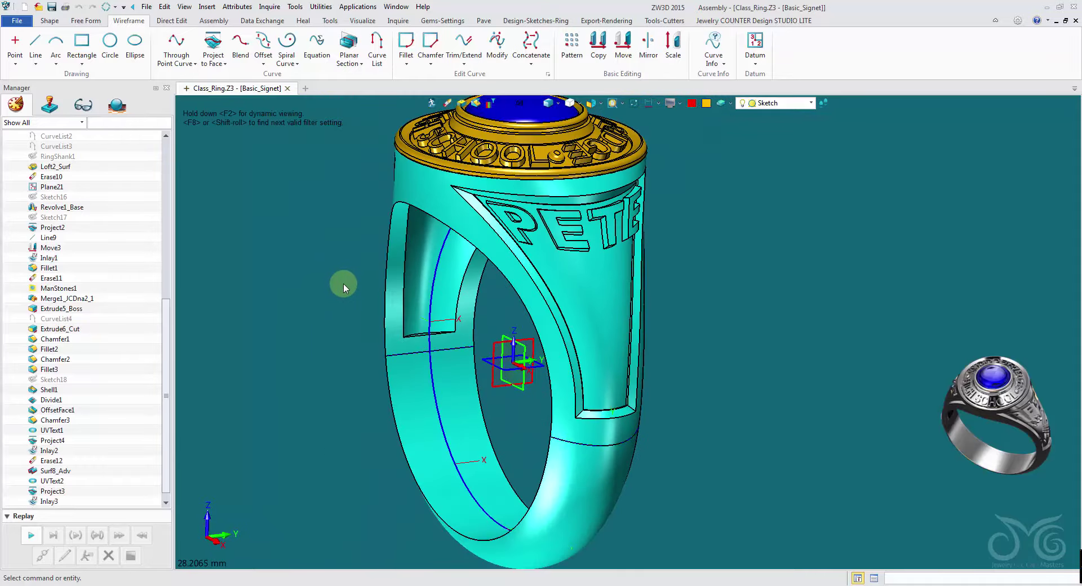
{"action": "left_click", "coordinate": [86, 20]}
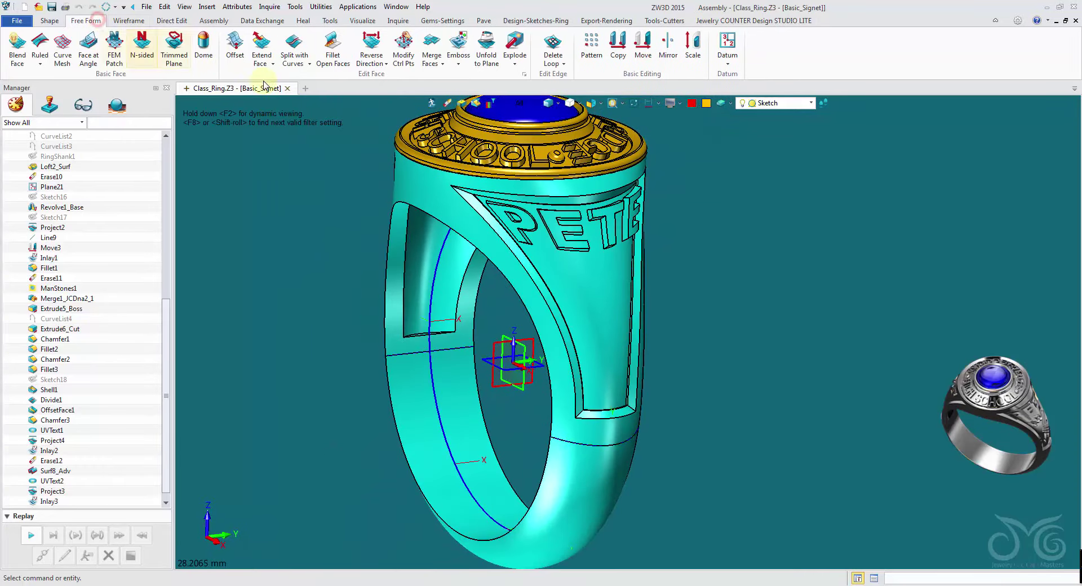
{"action": "left_click", "coordinate": [458, 45]}
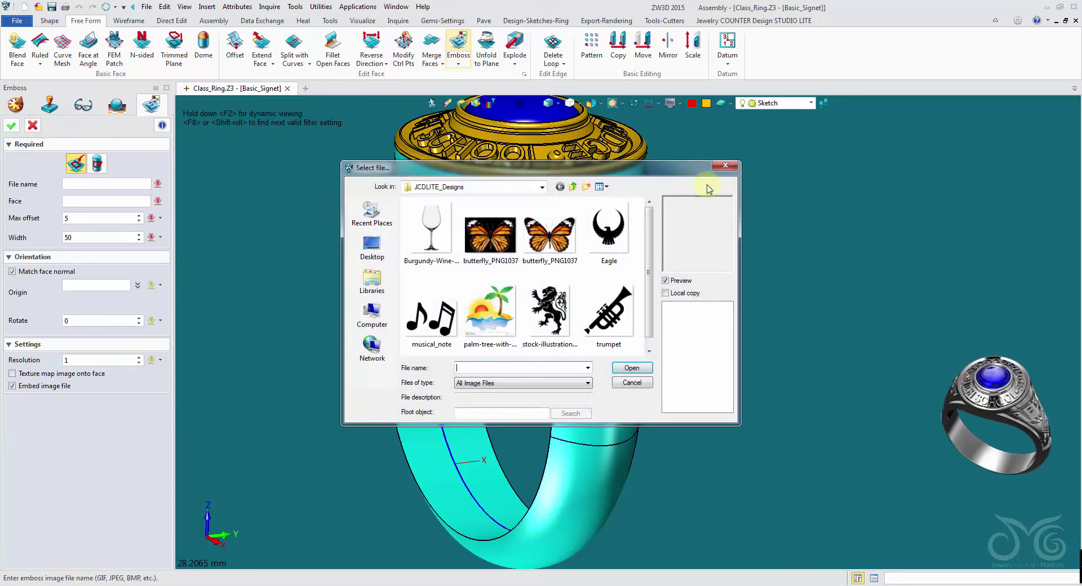
{"action": "left_click", "coordinate": [617, 320]}
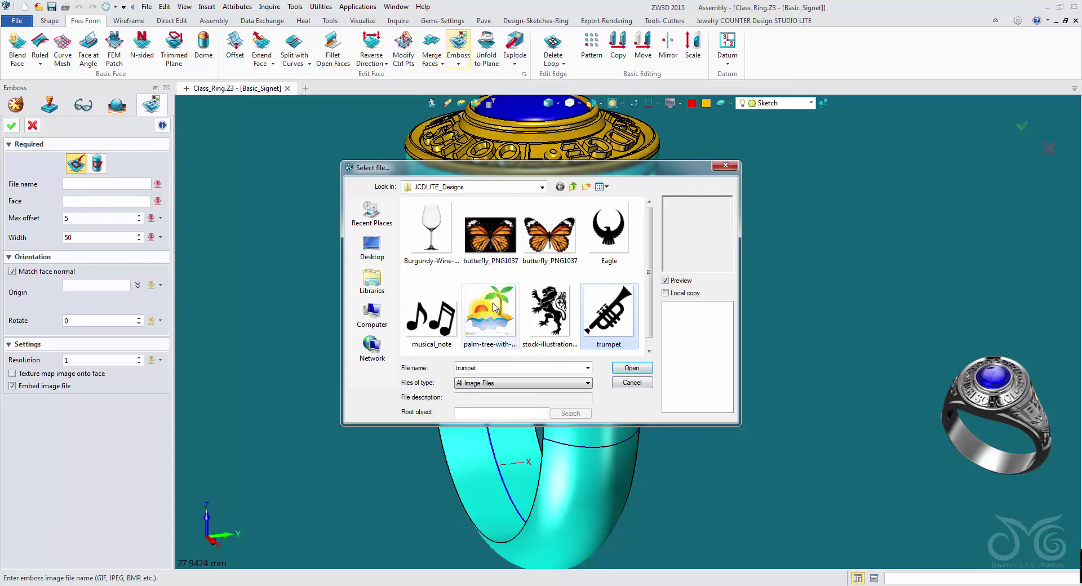
{"action": "left_click", "coordinate": [631, 368]}
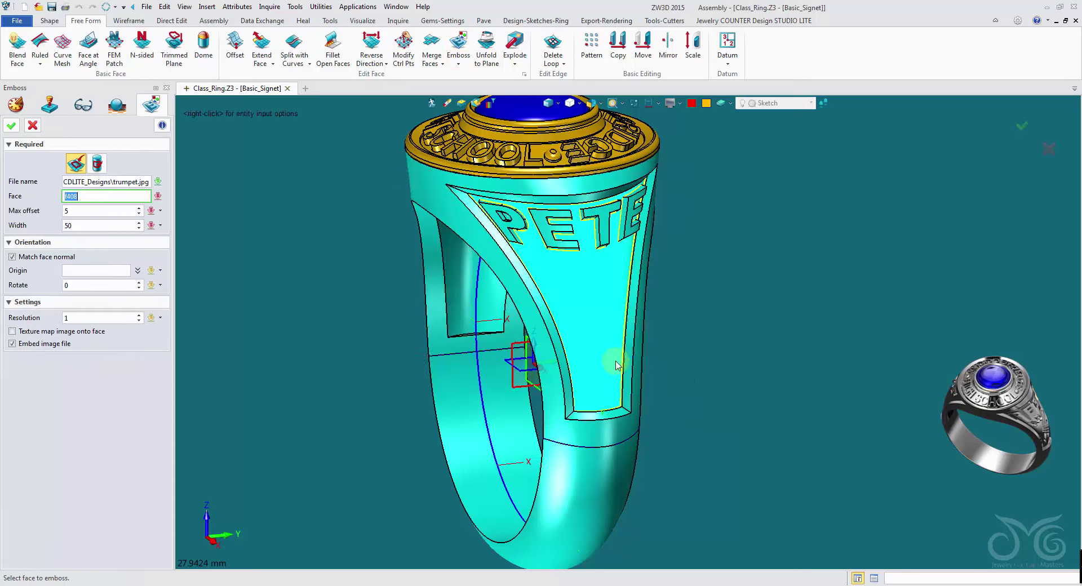
{"action": "scroll", "coordinate": [638, 352], "scroll_direction": "up", "scroll_amount": 3}
{"action": "right_click_drag", "start_coordinate": [626, 348], "coordinate": [633, 348]}
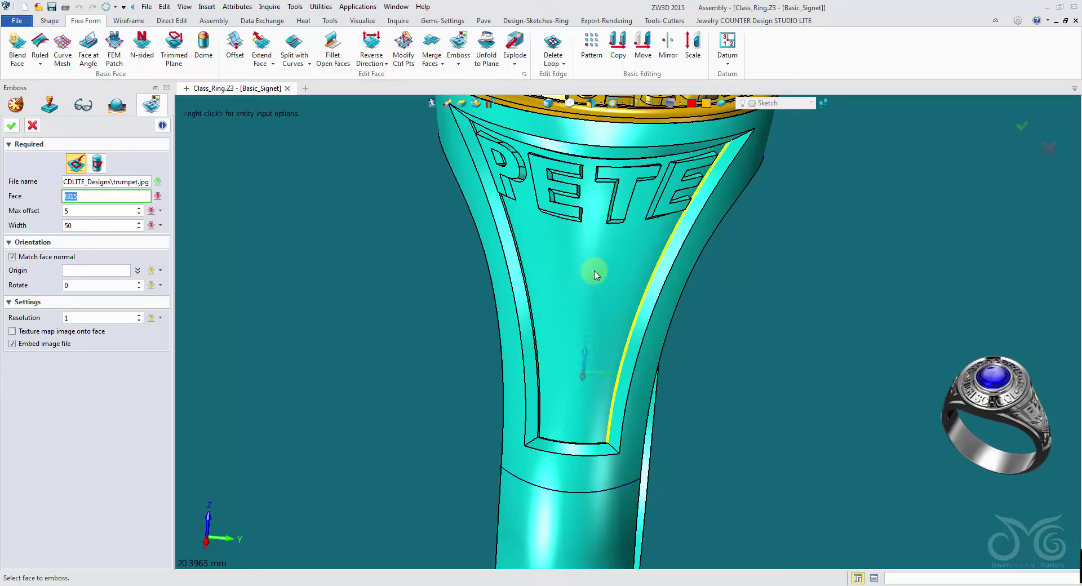
{"action": "left_click", "coordinate": [597, 299]}
- Emboss the trumpet with a max offset of 0.4, a width of 5 and a resolution of 0.05
{"action": "left_click", "coordinate": [81, 226]}
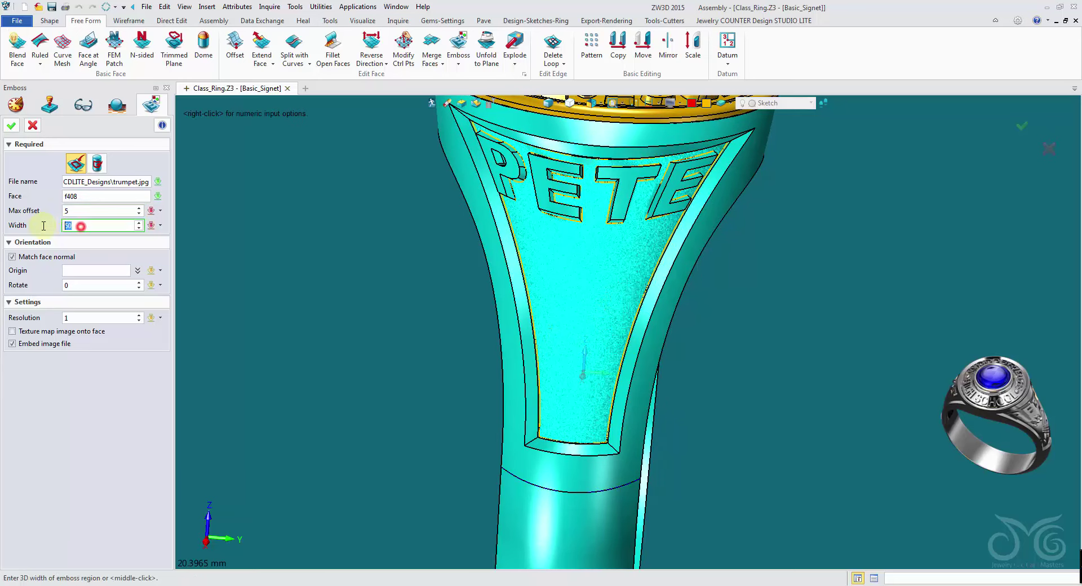
{"action": "left_click", "coordinate": [92, 210]}
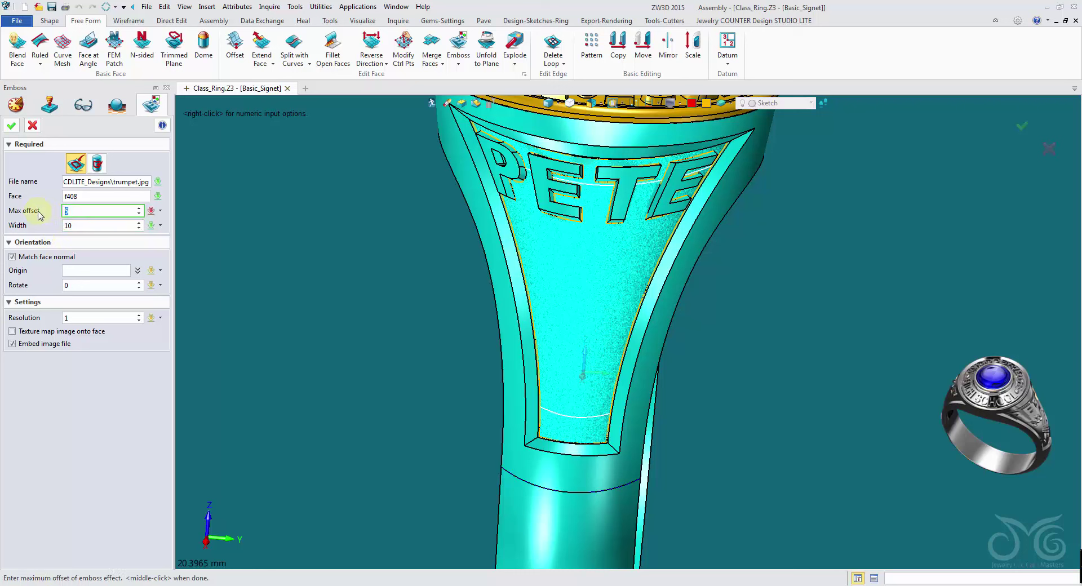
{"action": "left_click", "coordinate": [93, 228]}
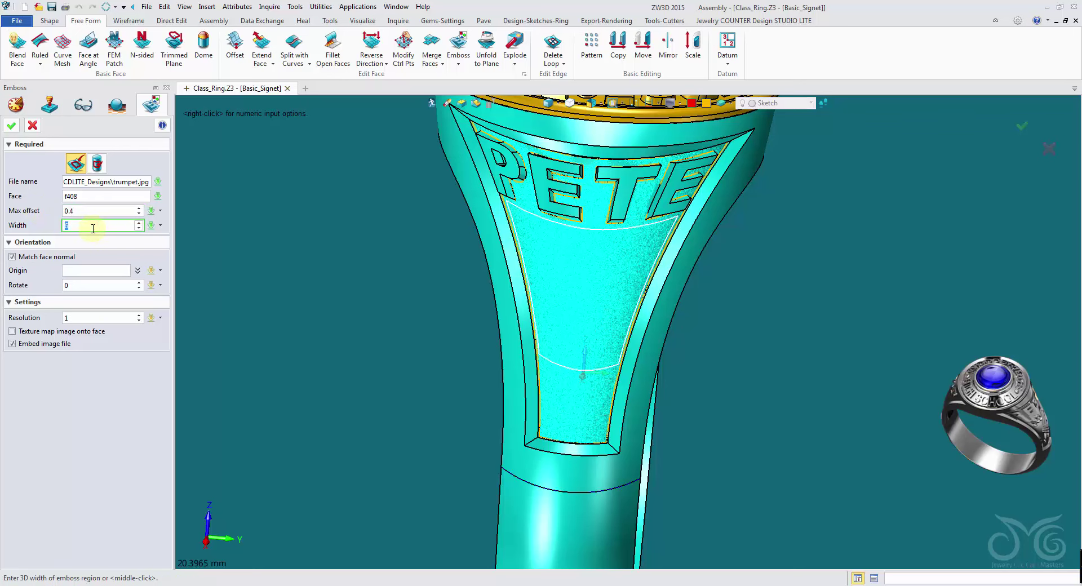
{"action": "type", "text": "5"}
{"action": "key", "text": "Return"}
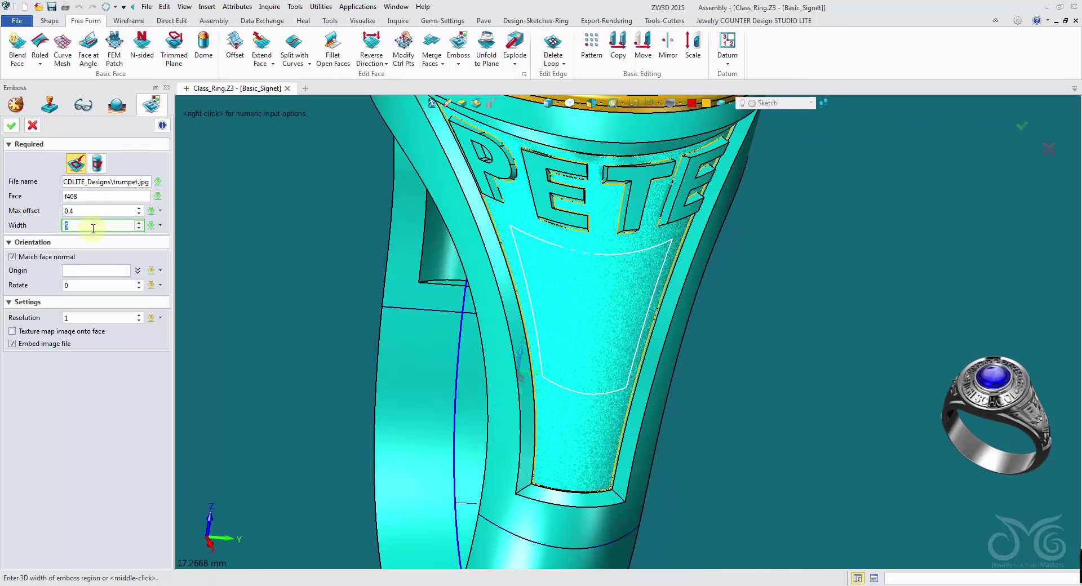
{"action": "left_click", "coordinate": [89, 317]}
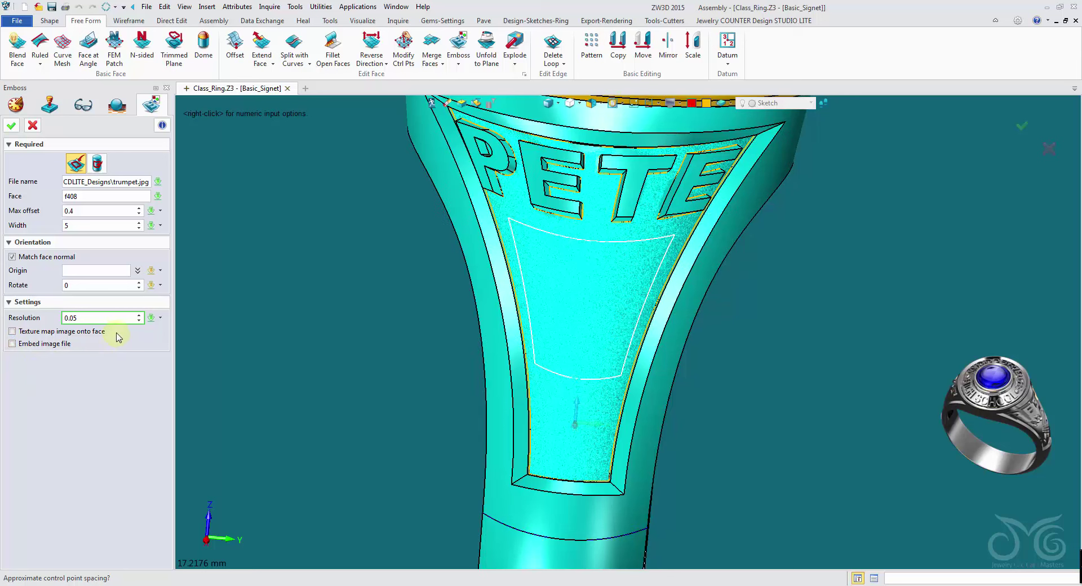
{"action": "left_click", "coordinate": [13, 126]}
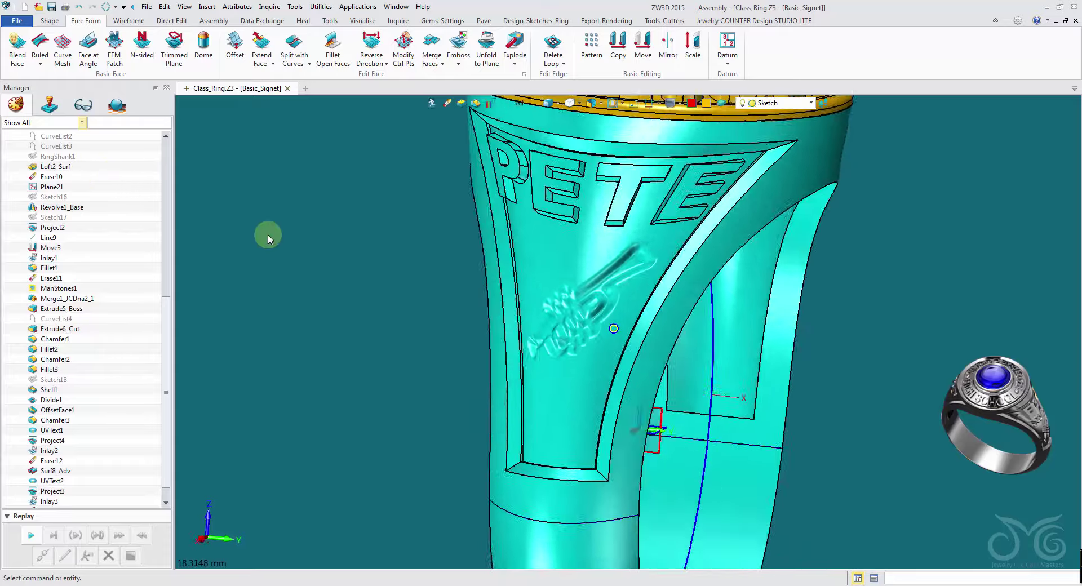
- Redefine the trumpet emboss with a max offset of -0.4 and a rotation of 14
{"action": "right_click", "coordinate": [288, 258]}
{"action": "left_click", "coordinate": [294, 250]}
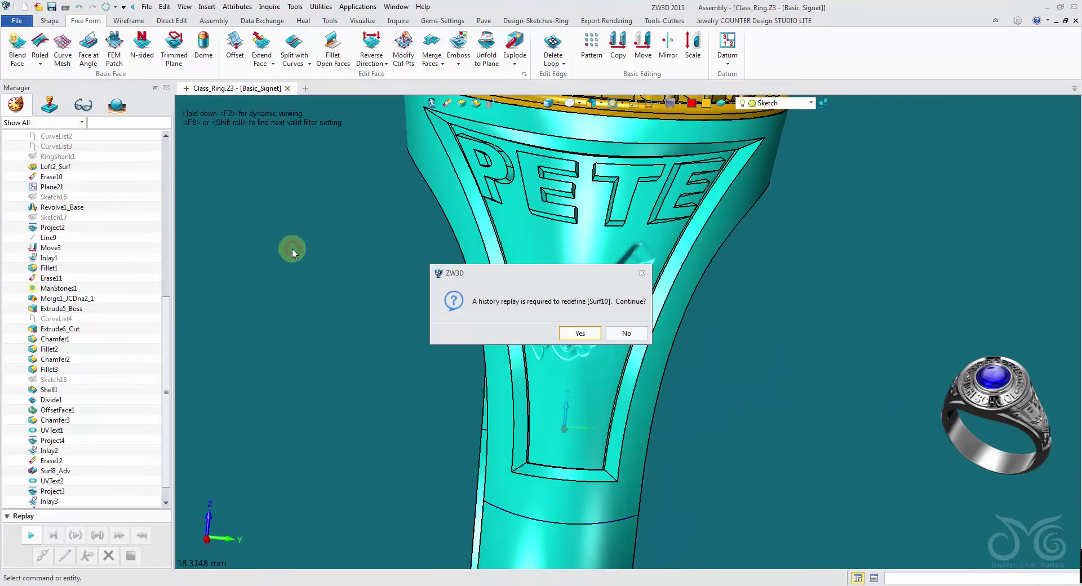
{"action": "left_click", "coordinate": [591, 336]}
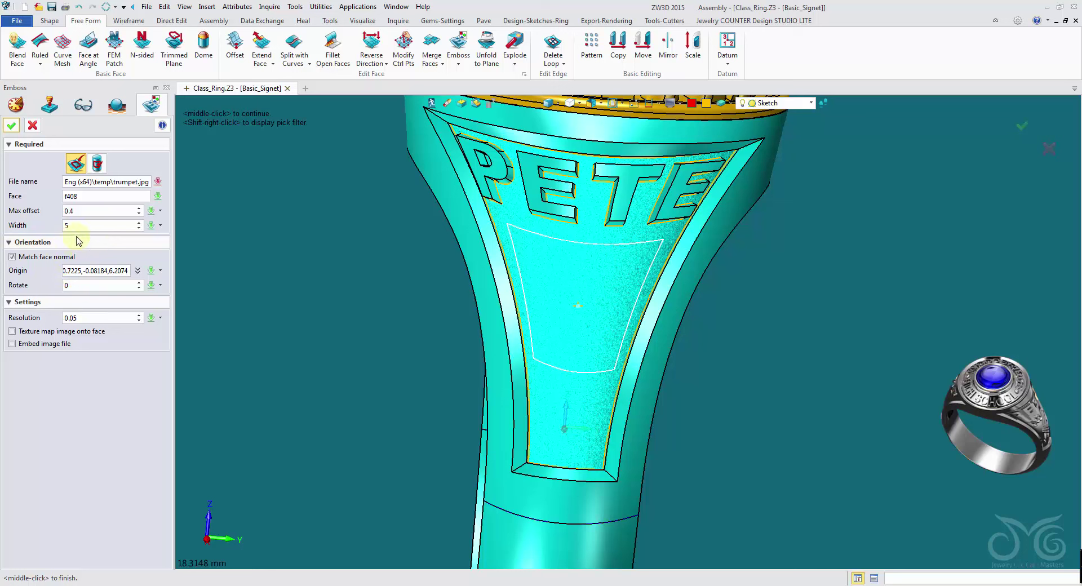
{"action": "left_click", "coordinate": [68, 211]}
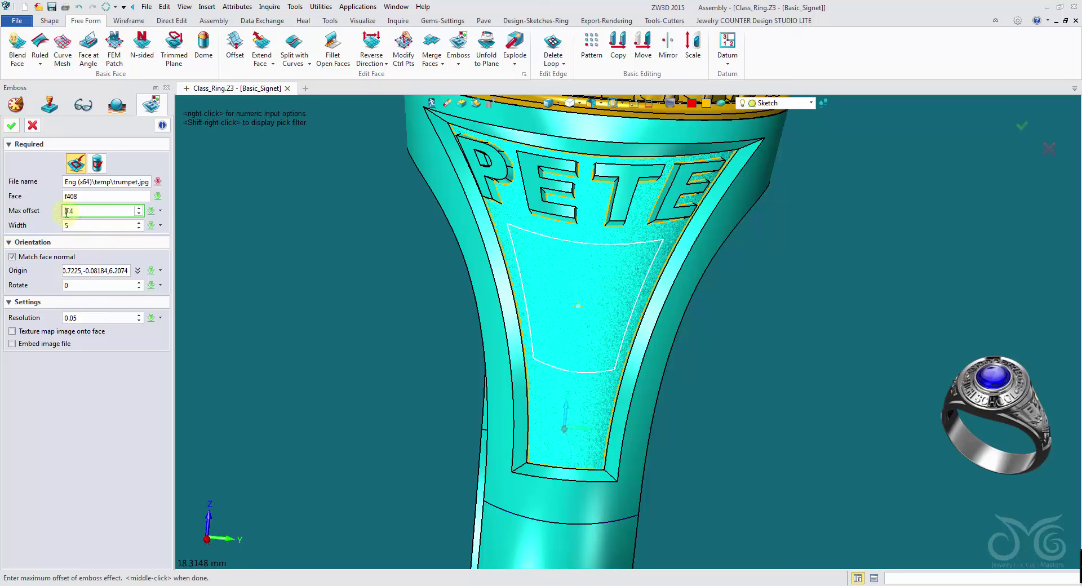
{"action": "left_click", "coordinate": [95, 285]}
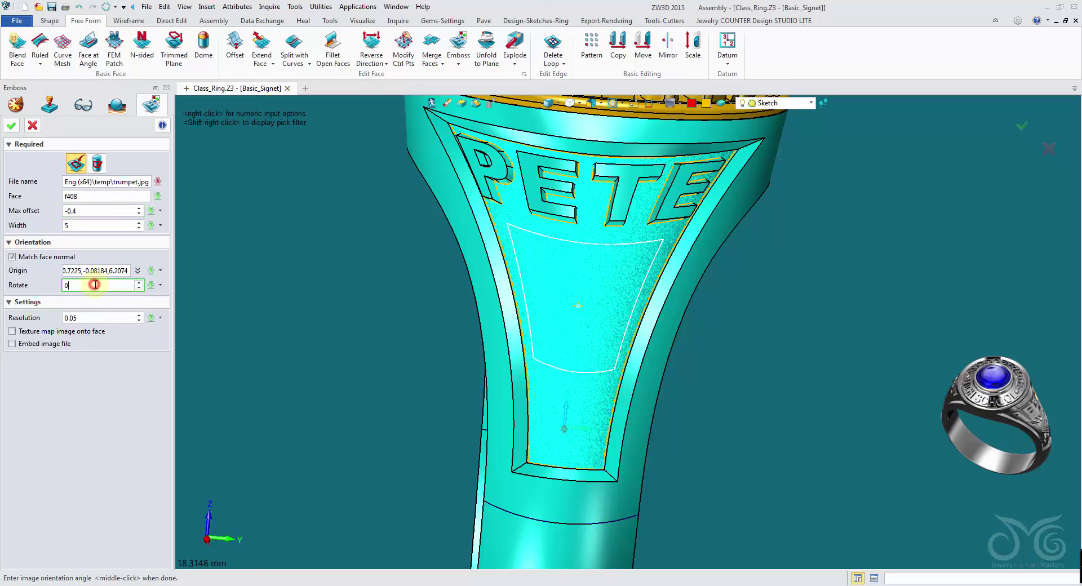
{"action": "scroll", "coordinate": [95, 285], "scroll_direction": "up", "scroll_amount": 11}
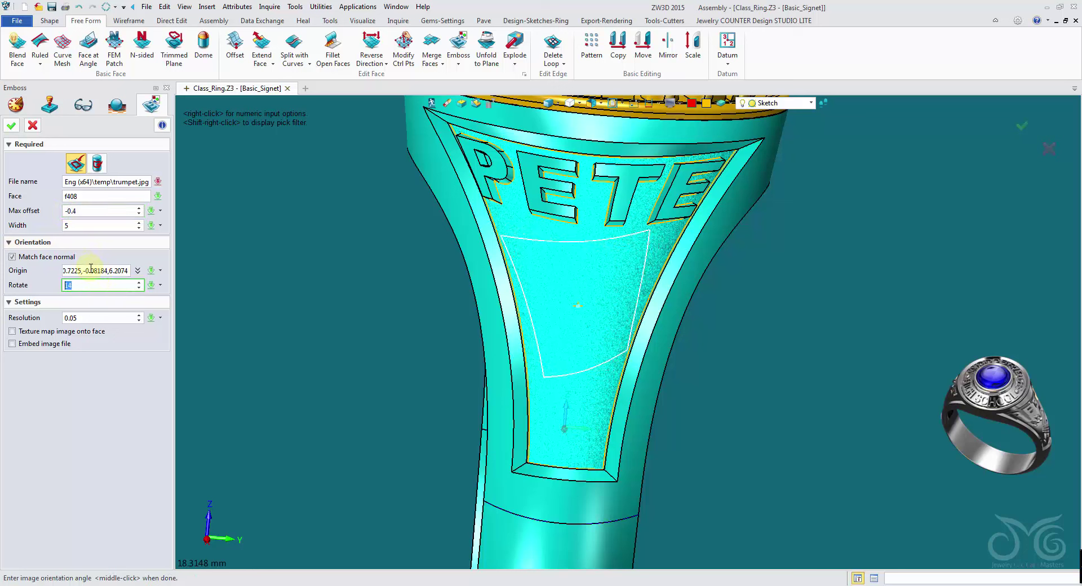
- Move the trumpet emboss origin to a point on the lower middle of the side panel face and apply the changes
{"action": "left_click", "coordinate": [91, 268]}
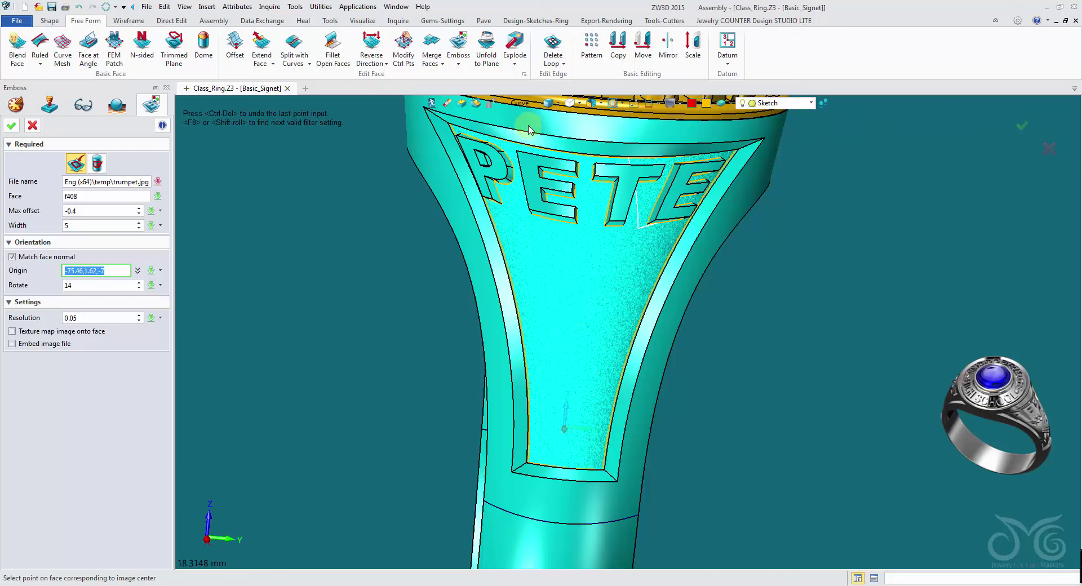
{"action": "left_click", "coordinate": [520, 104]}
{"action": "left_click", "coordinate": [547, 185]}
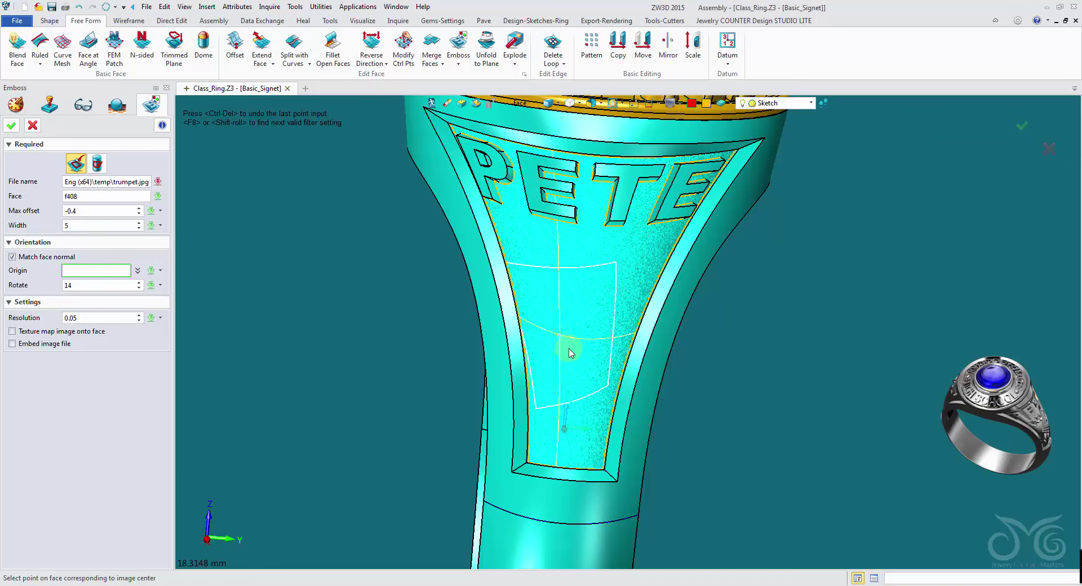
{"action": "left_click", "coordinate": [576, 350]}
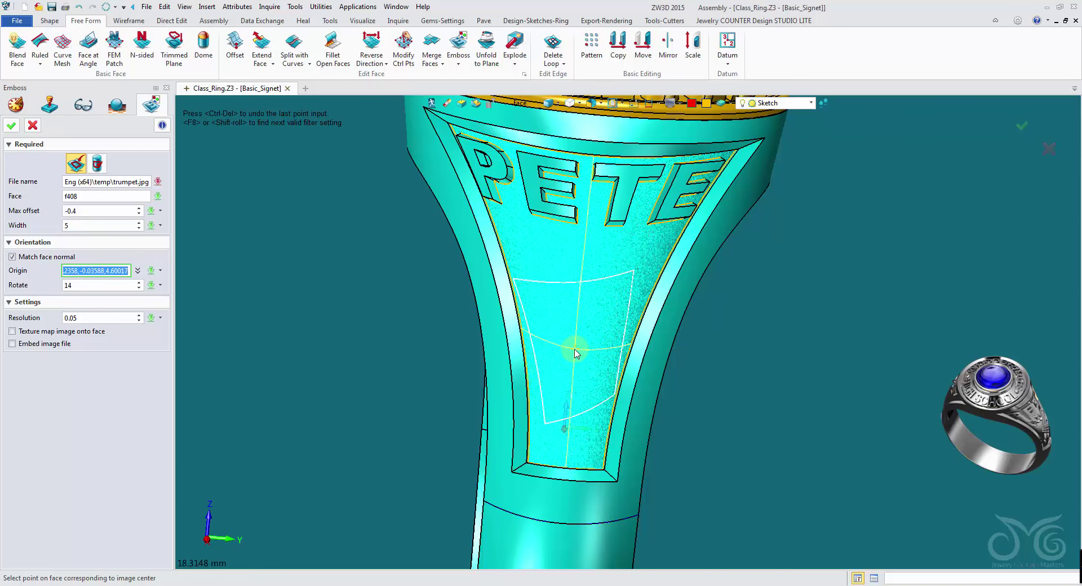
{"action": "left_click", "coordinate": [12, 126]}
- Redefine the trumpet emboss with a width of 6
{"action": "middle_click_drag", "start_coordinate": [333, 244], "coordinate": [255, 224]}
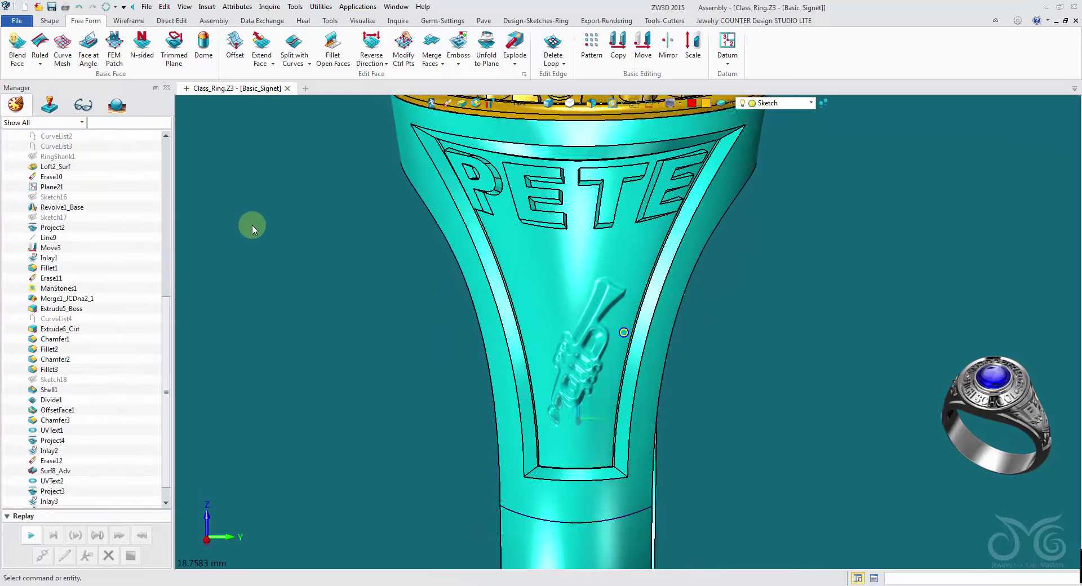
{"action": "right_click", "coordinate": [252, 225]}
{"action": "left_click", "coordinate": [256, 214]}
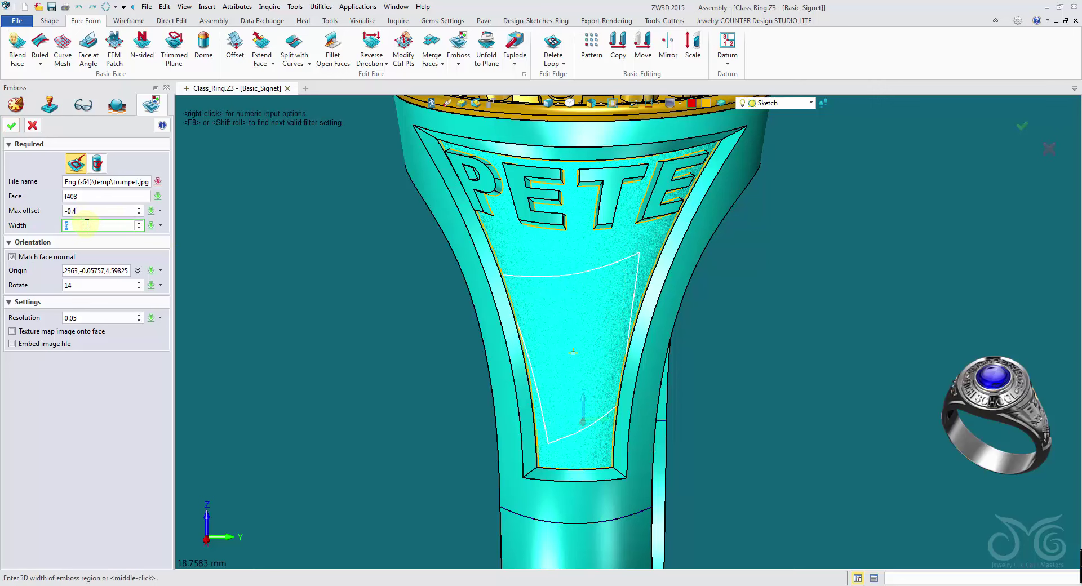
{"action": "left_click", "coordinate": [11, 126]}
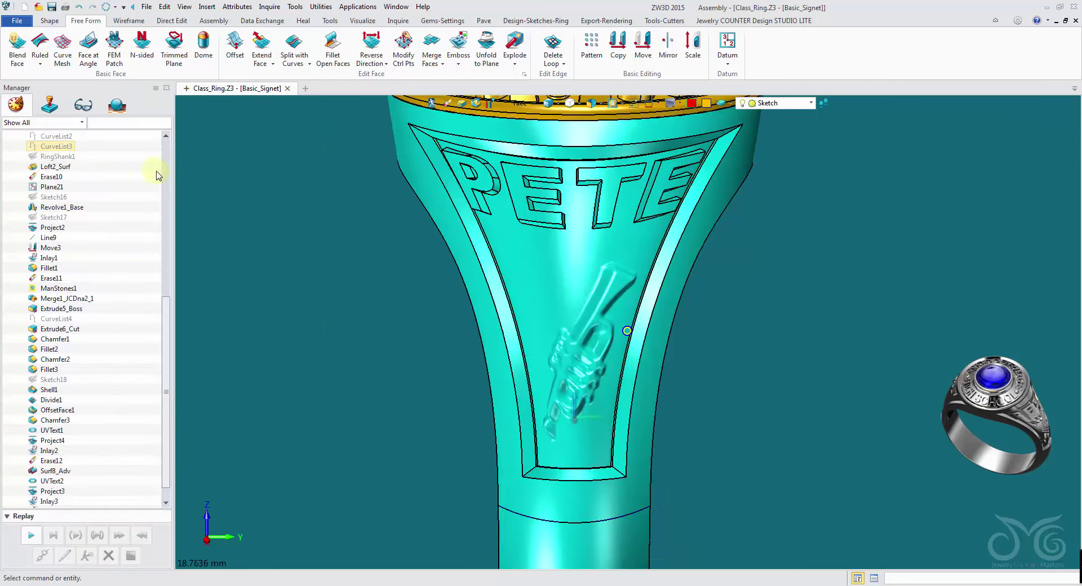
- Emboss the musical_note image on the side panel face below the name, with max offset -0.4, width 6, rotation 14 and resolution 0.05
{"action": "scroll", "coordinate": [169, 174], "scroll_direction": "down", "scroll_amount": 2}
{"action": "right_click_drag", "start_coordinate": [163, 175], "coordinate": [389, 265]}
{"action": "scroll", "coordinate": [655, 302], "scroll_direction": "up", "scroll_amount": 8}
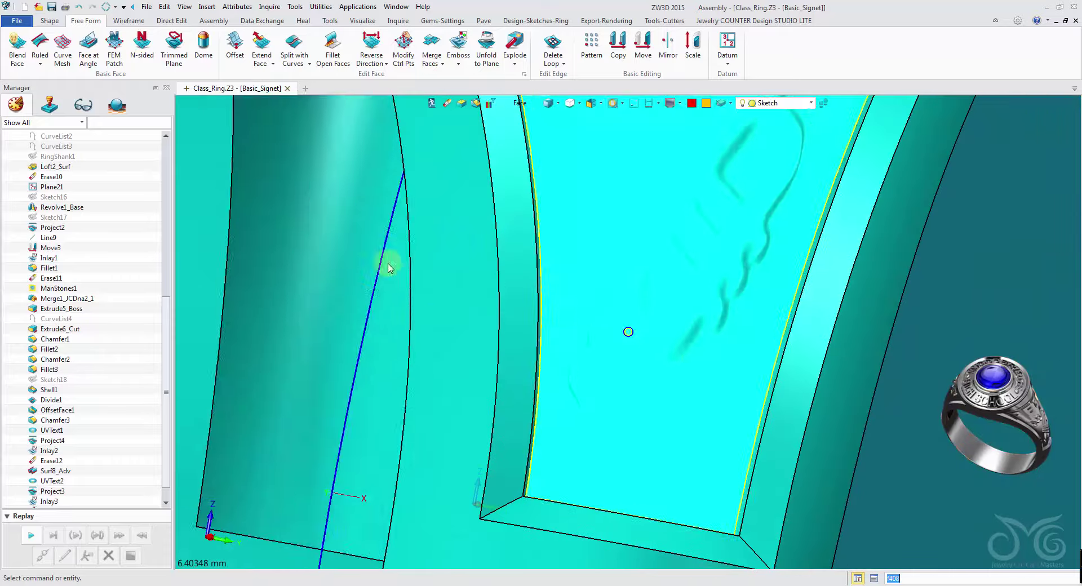
{"action": "right_click_drag", "start_coordinate": [358, 297], "coordinate": [1035, 367]}
{"action": "scroll", "coordinate": [1035, 367], "scroll_direction": "down", "scroll_amount": 2}
{"action": "middle_click_drag", "start_coordinate": [1034, 366], "coordinate": [668, 270]}
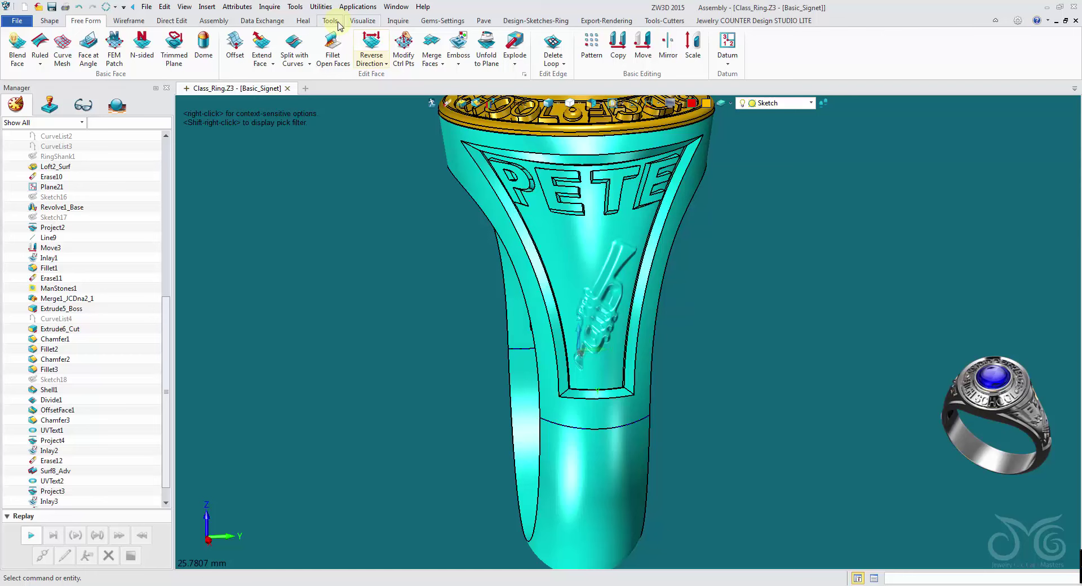
{"action": "left_click", "coordinate": [453, 52]}
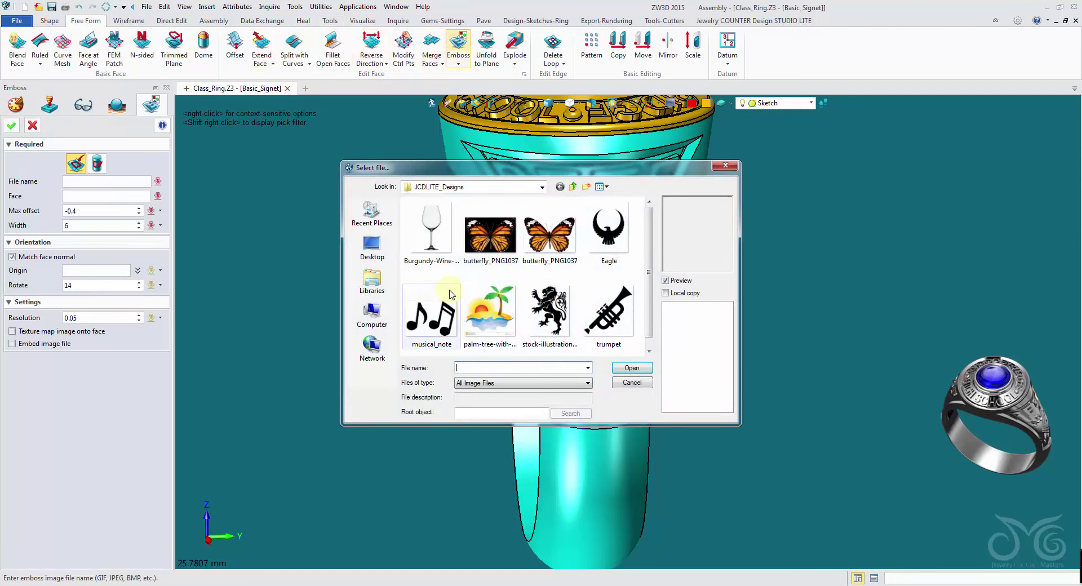
{"action": "left_click", "coordinate": [443, 293]}
{"action": "left_click", "coordinate": [628, 369]}
{"action": "left_click", "coordinate": [562, 269]}
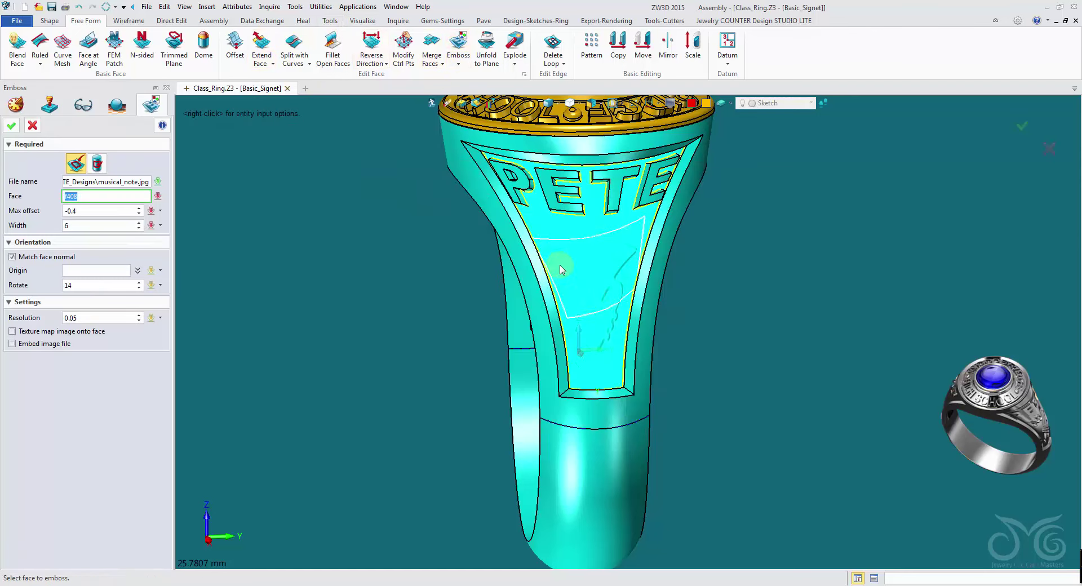
{"action": "middle_click", "coordinate": [344, 226]}
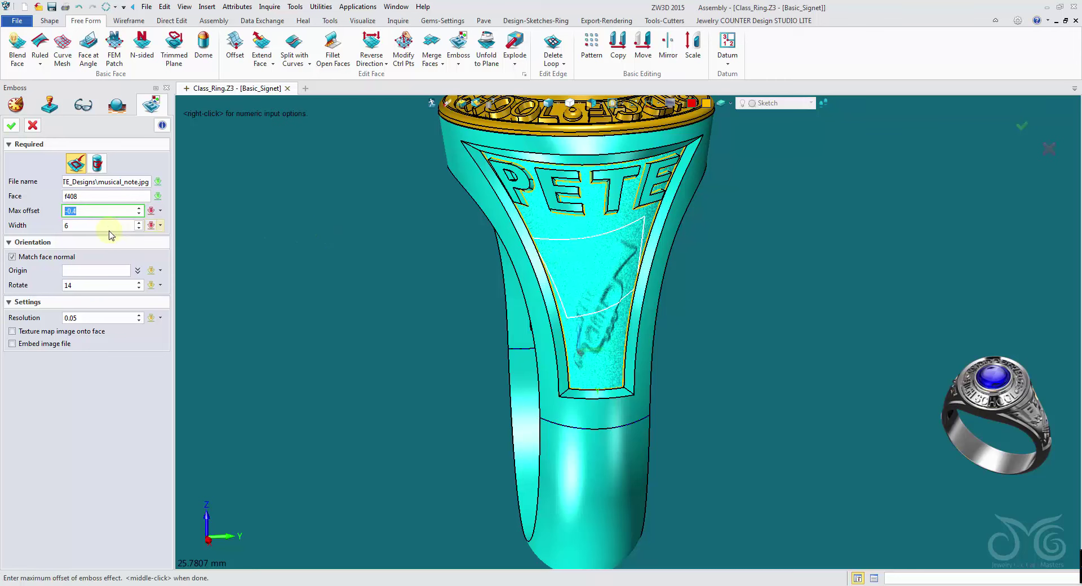
{"action": "left_click", "coordinate": [89, 270]}
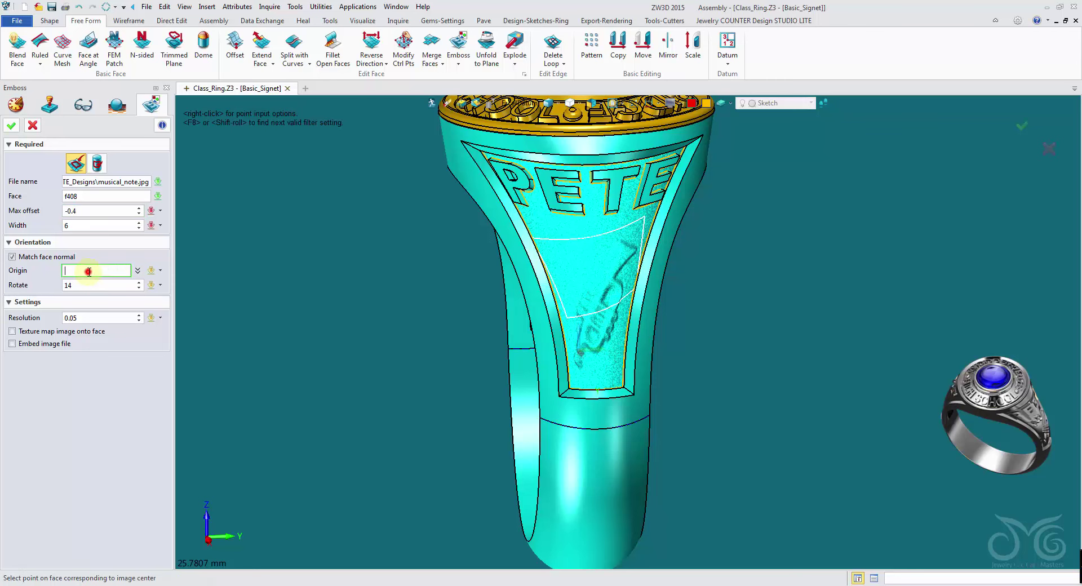
{"action": "left_click", "coordinate": [581, 257]}
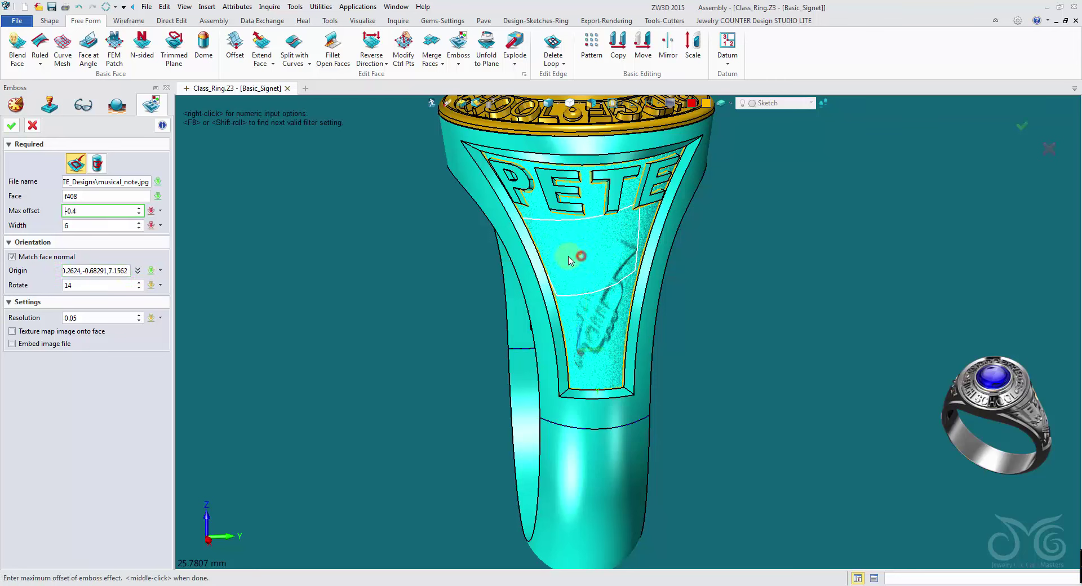
{"action": "left_click", "coordinate": [12, 125]}
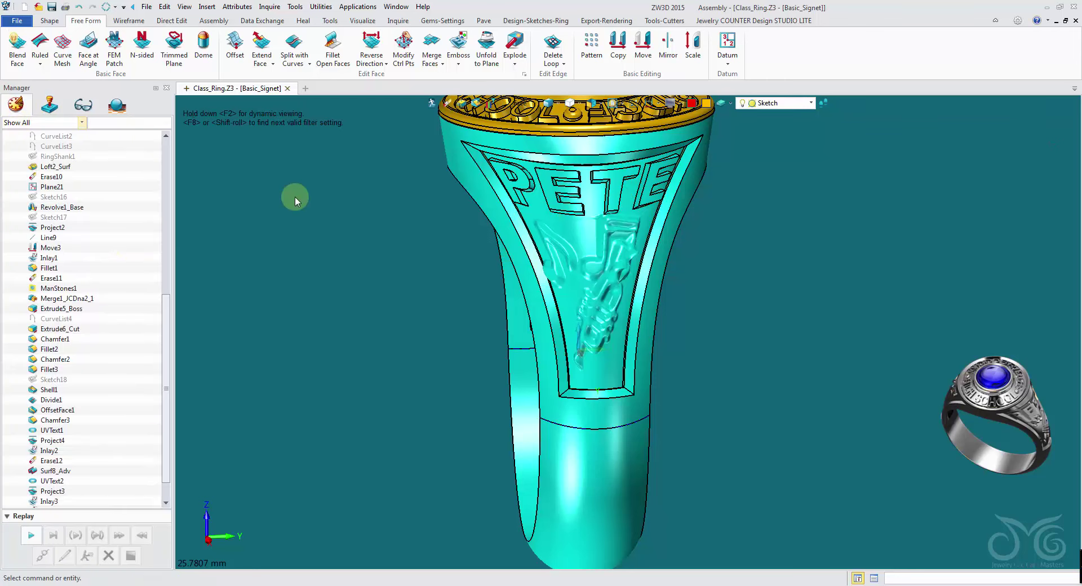
- Redefine the musical note emboss with a width of 3, a rotation of 28 and an origin further from the trumpet, and save the file
{"action": "right_click", "coordinate": [304, 203]}
{"action": "left_click", "coordinate": [308, 191]}
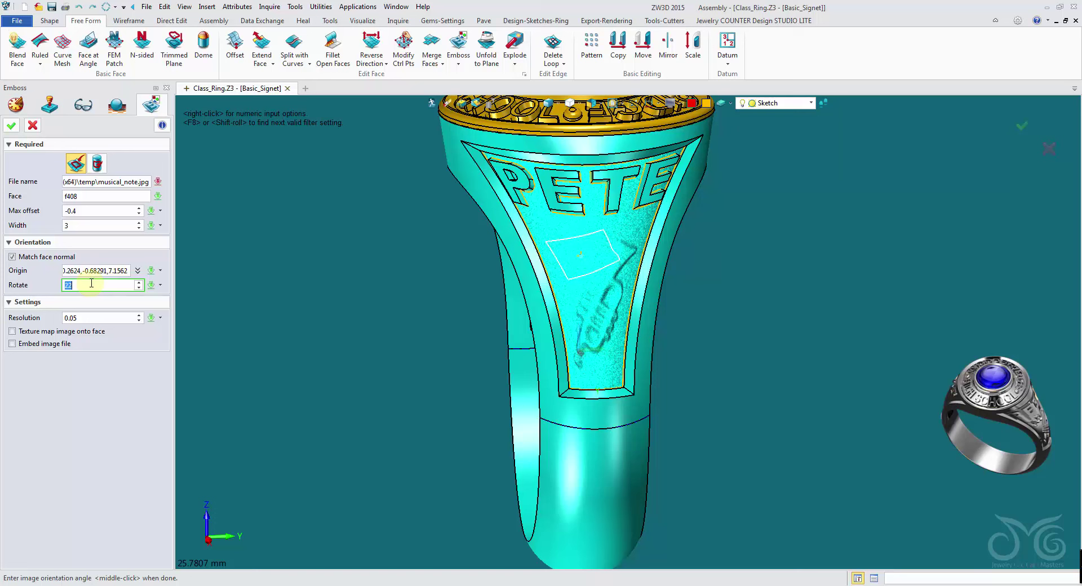
{"action": "left_click", "coordinate": [13, 124]}
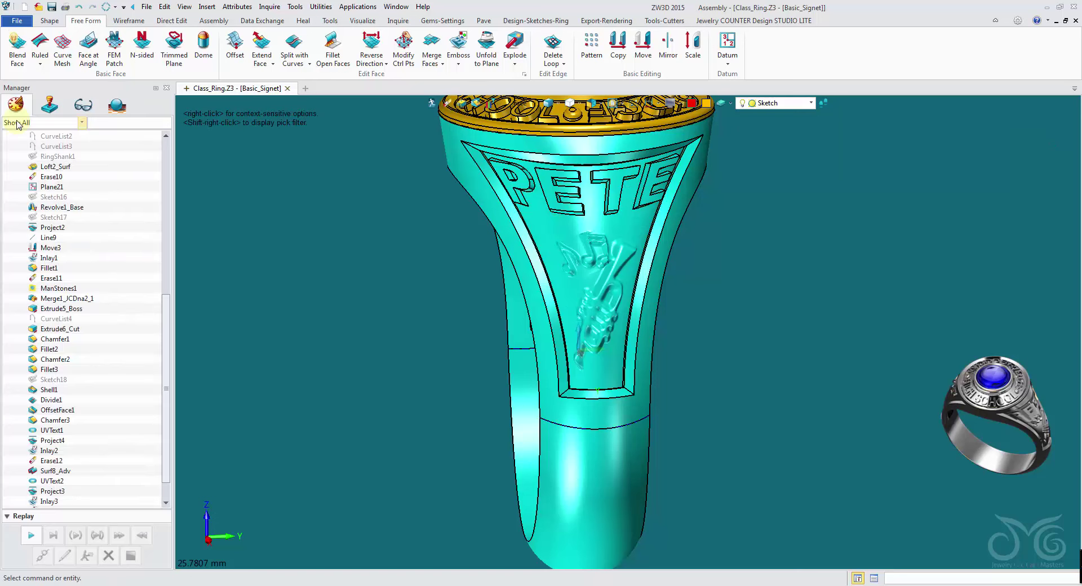
{"action": "right_click", "coordinate": [351, 253]}
{"action": "left_click", "coordinate": [357, 252]}
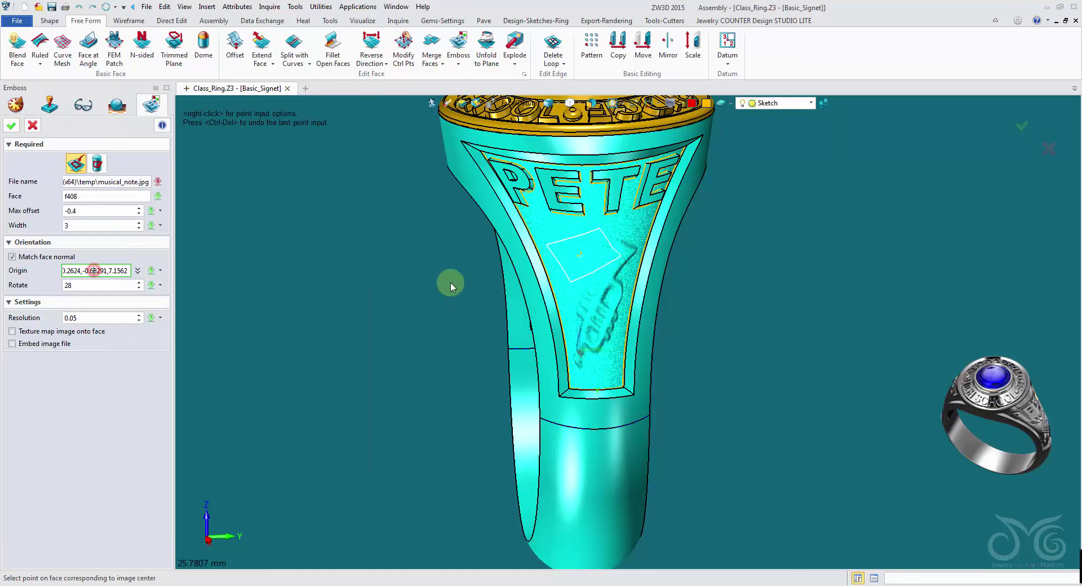
{"action": "left_click", "coordinate": [573, 260]}
{"action": "left_click", "coordinate": [570, 251]}
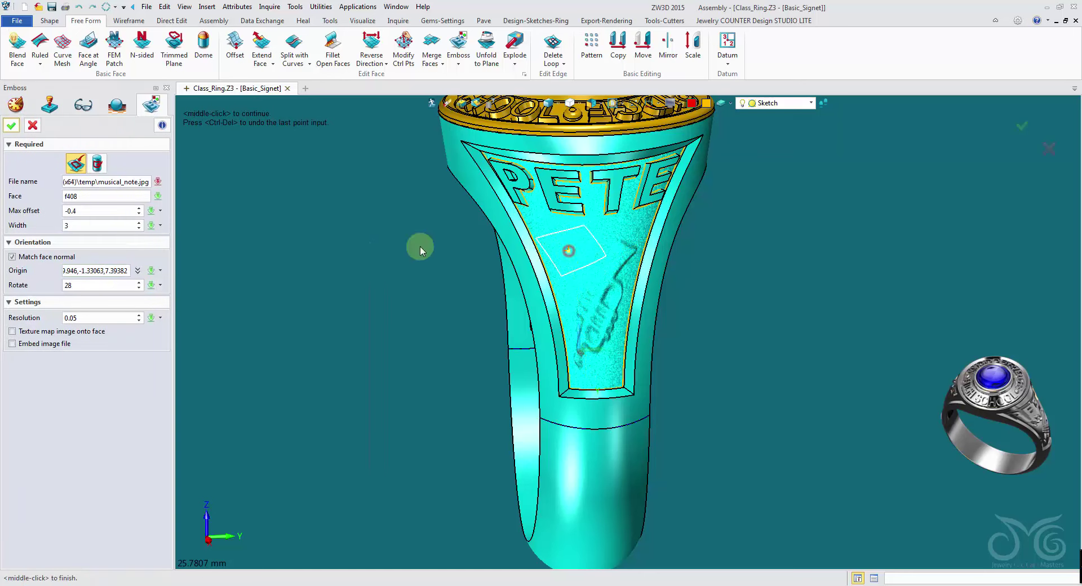
{"action": "left_click", "coordinate": [15, 127]}
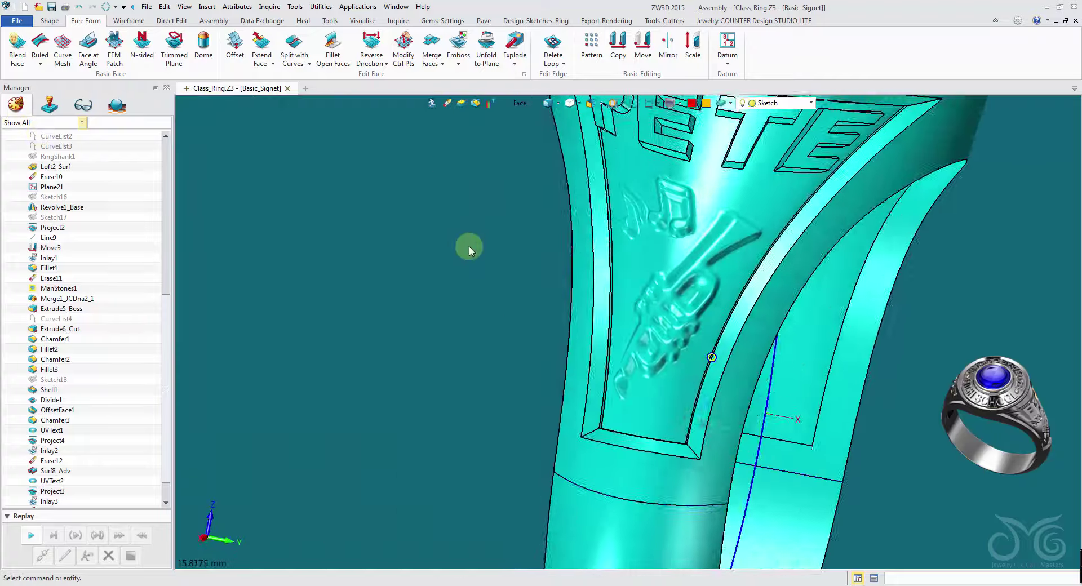
{"action": "left_click", "coordinate": [55, 4]}
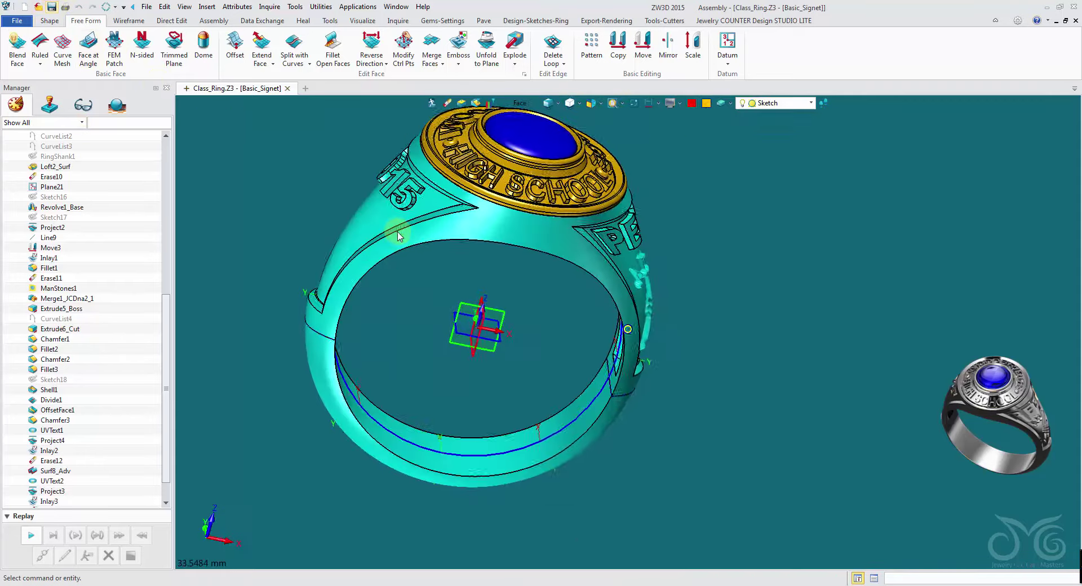
- Combine the upper ring body with the lower shank as an Add operation
{"action": "right_click_drag", "start_coordinate": [402, 235], "coordinate": [492, 147]}
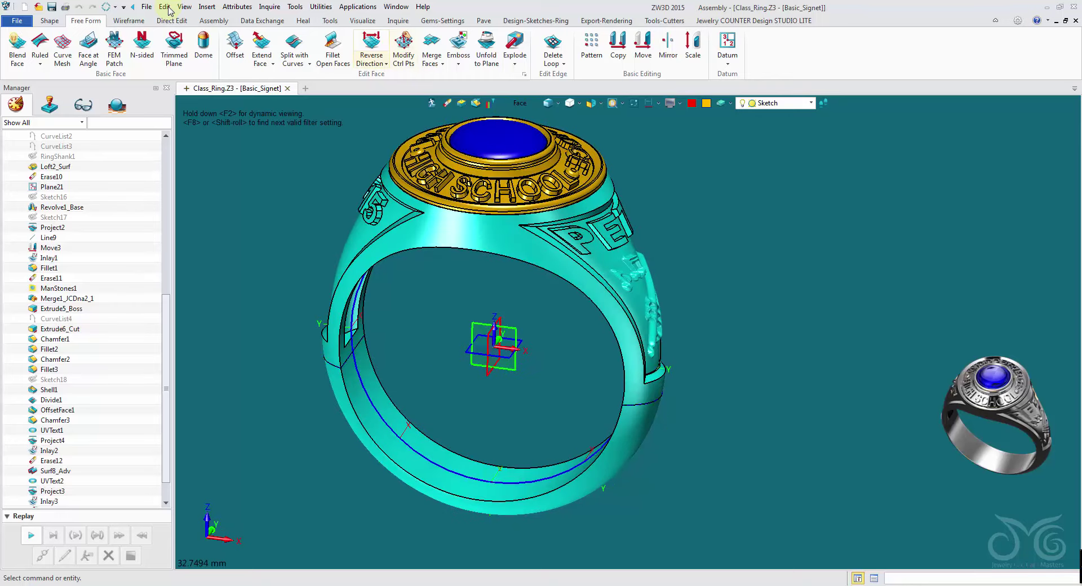
{"action": "left_click", "coordinate": [49, 23]}
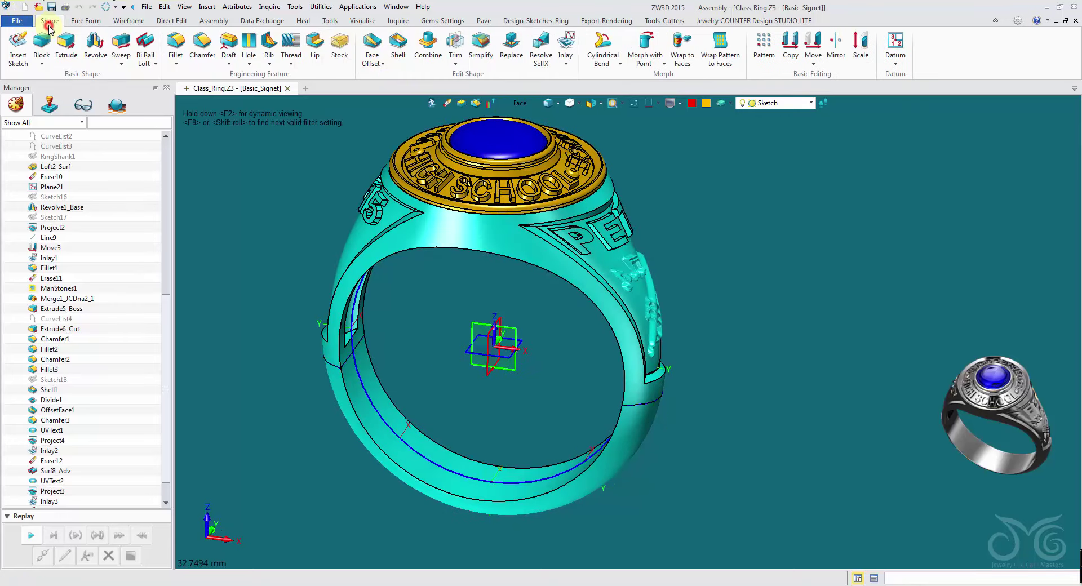
{"action": "left_click", "coordinate": [429, 42]}
{"action": "left_click", "coordinate": [503, 243]}
{"action": "right_click_drag", "start_coordinate": [505, 251], "coordinate": [496, 195]}
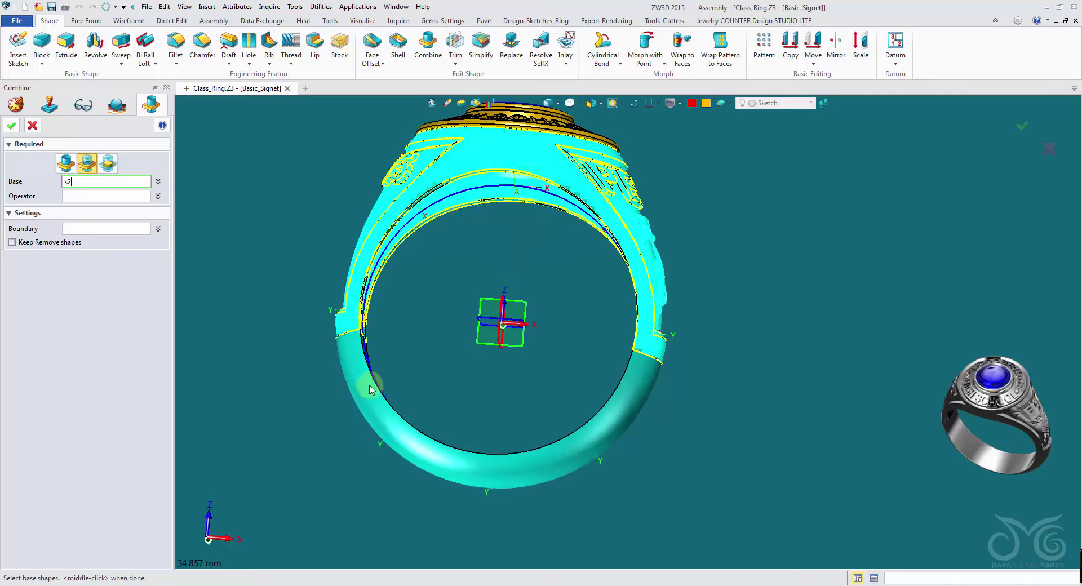
{"action": "right_click_drag", "start_coordinate": [367, 386], "coordinate": [364, 345]}
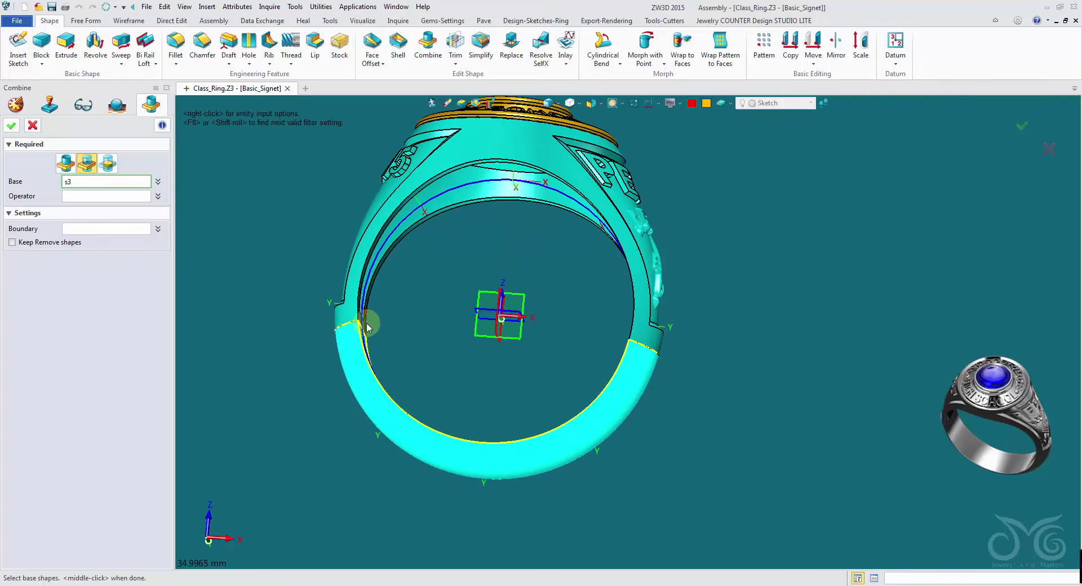
{"action": "left_click", "coordinate": [84, 179]}
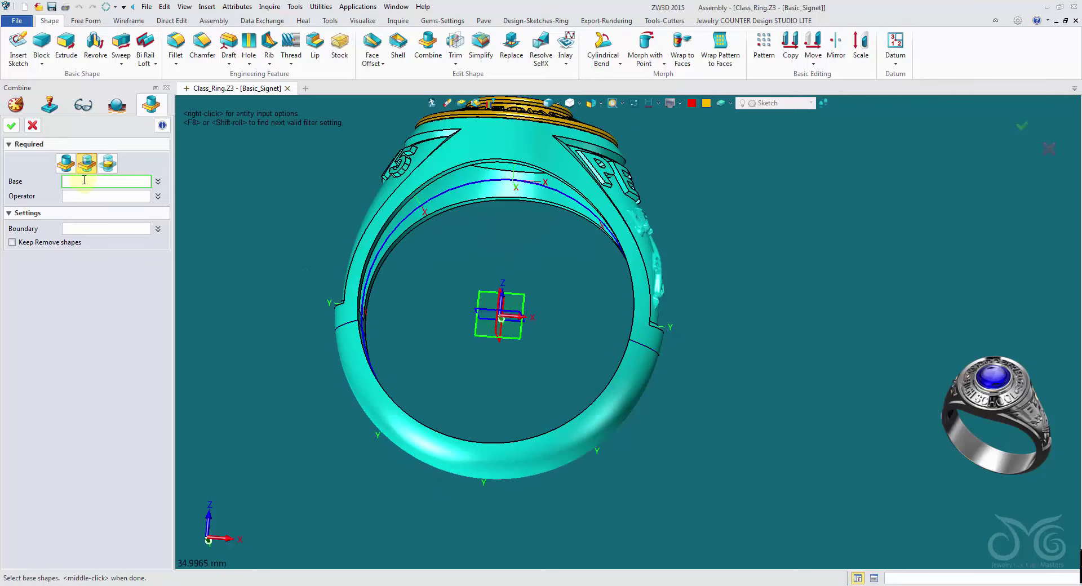
{"action": "left_click", "coordinate": [337, 241]}
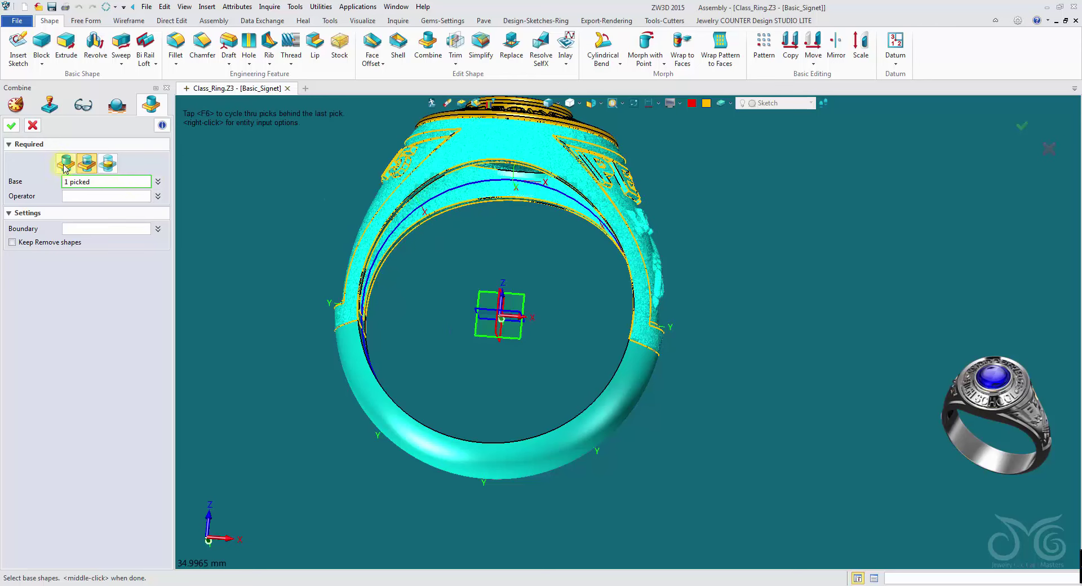
{"action": "left_click", "coordinate": [78, 196]}
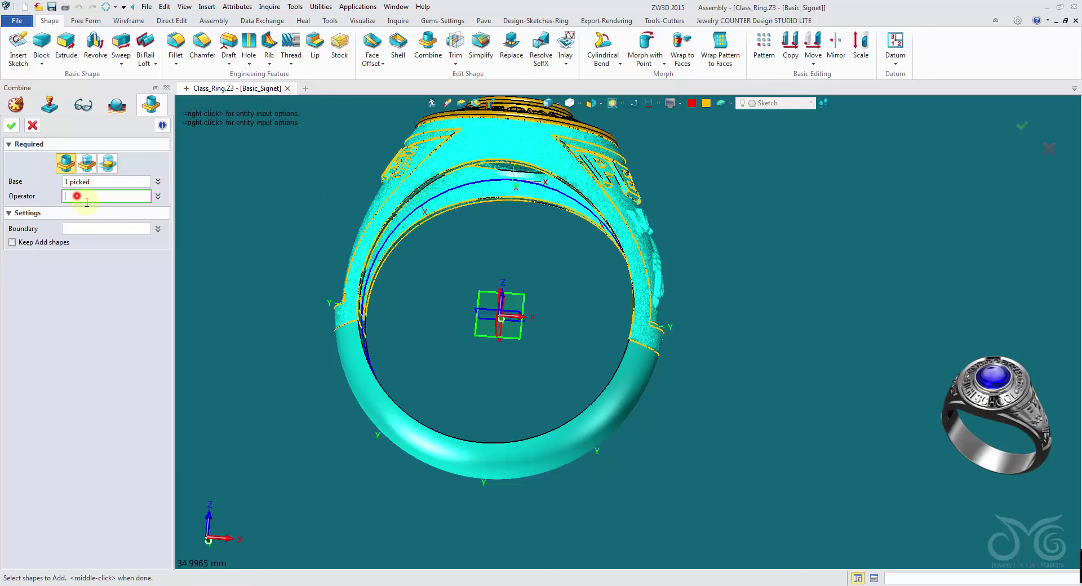
{"action": "left_click", "coordinate": [368, 392]}
{"action": "left_click", "coordinate": [10, 128]}
- Set the pick filter to Shape
{"action": "right_click_drag", "start_coordinate": [260, 257], "coordinate": [288, 303]}
{"action": "left_click", "coordinate": [520, 103]}
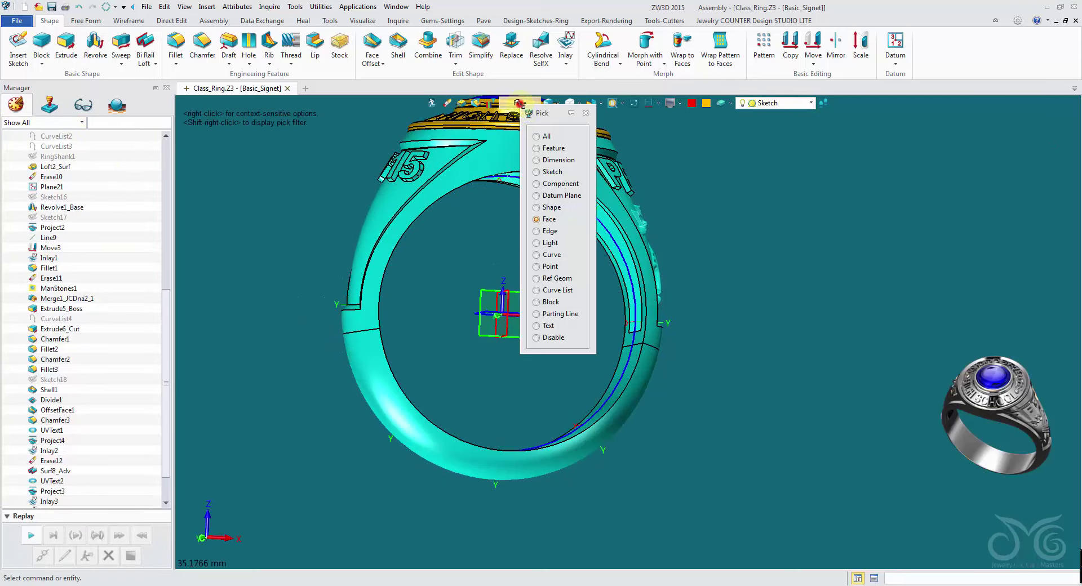
{"action": "left_click", "coordinate": [547, 208]}
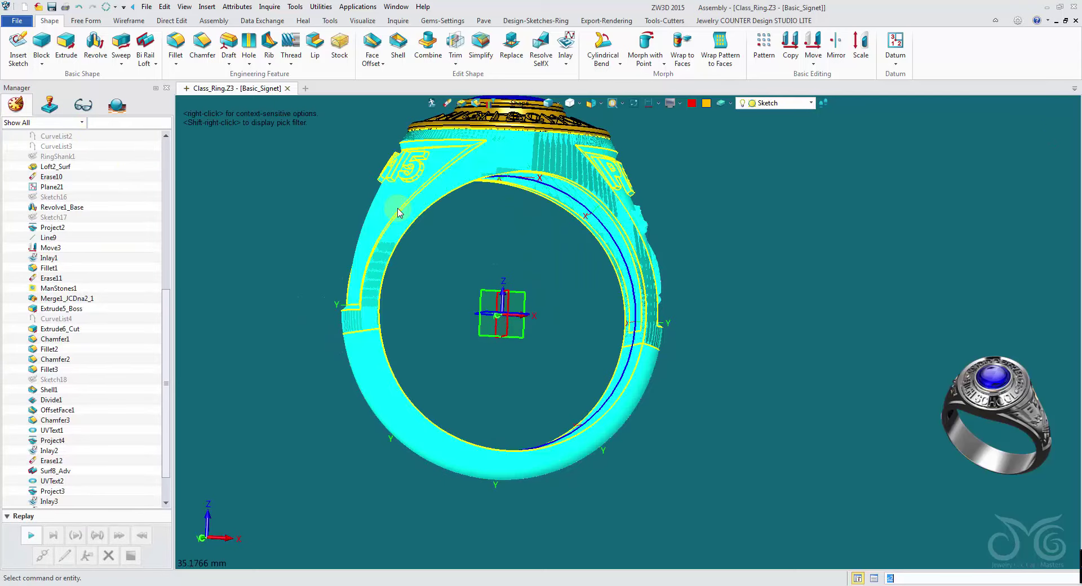
{"action": "middle_click_drag", "start_coordinate": [544, 322], "coordinate": [634, 302]}
{"action": "right_click_drag", "start_coordinate": [635, 303], "coordinate": [657, 315]}
{"action": "scroll", "coordinate": [682, 183], "scroll_direction": "down", "scroll_amount": 3}
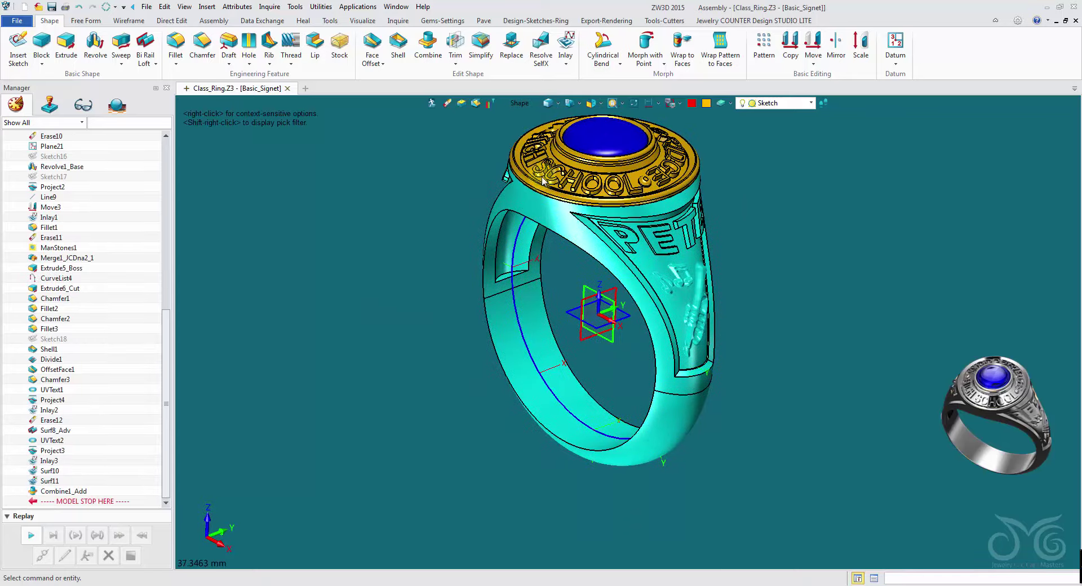
- Combine the ring body with the gold lettered top as an Add operation
{"action": "left_click", "coordinate": [562, 219]}
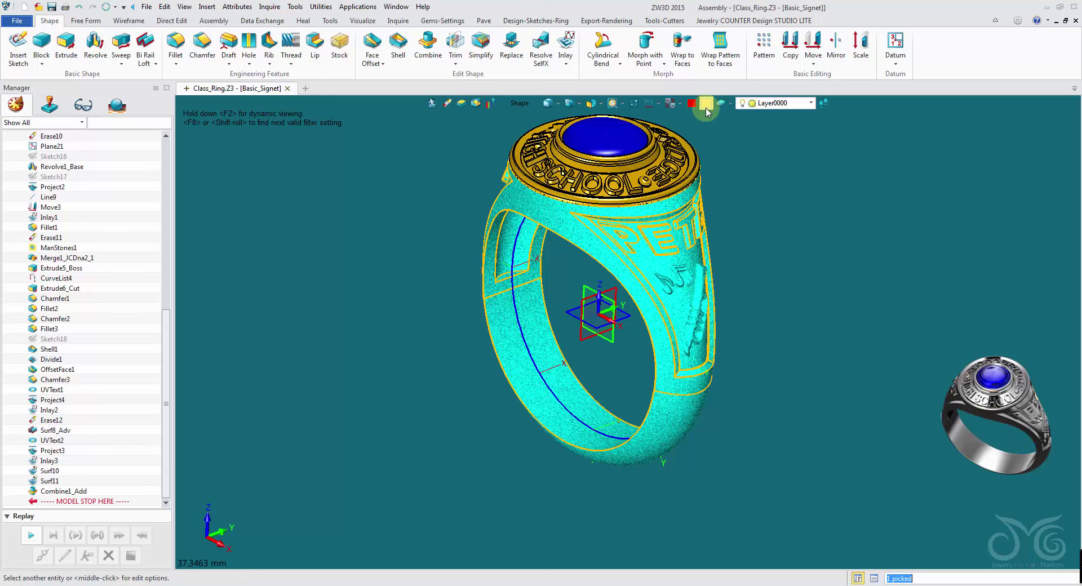
{"action": "left_click", "coordinate": [706, 103]}
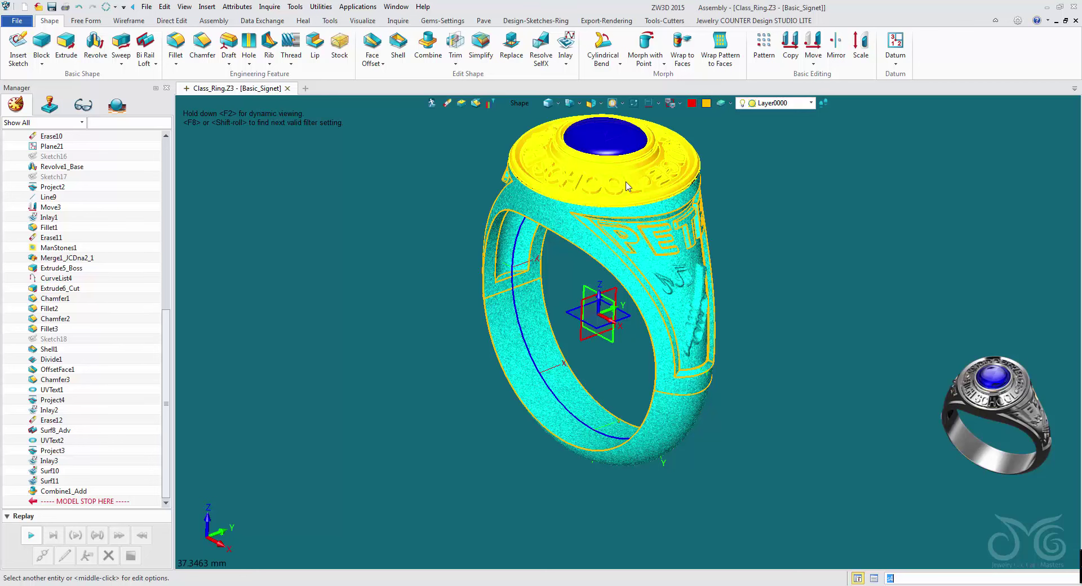
{"action": "left_click", "coordinate": [428, 48]}
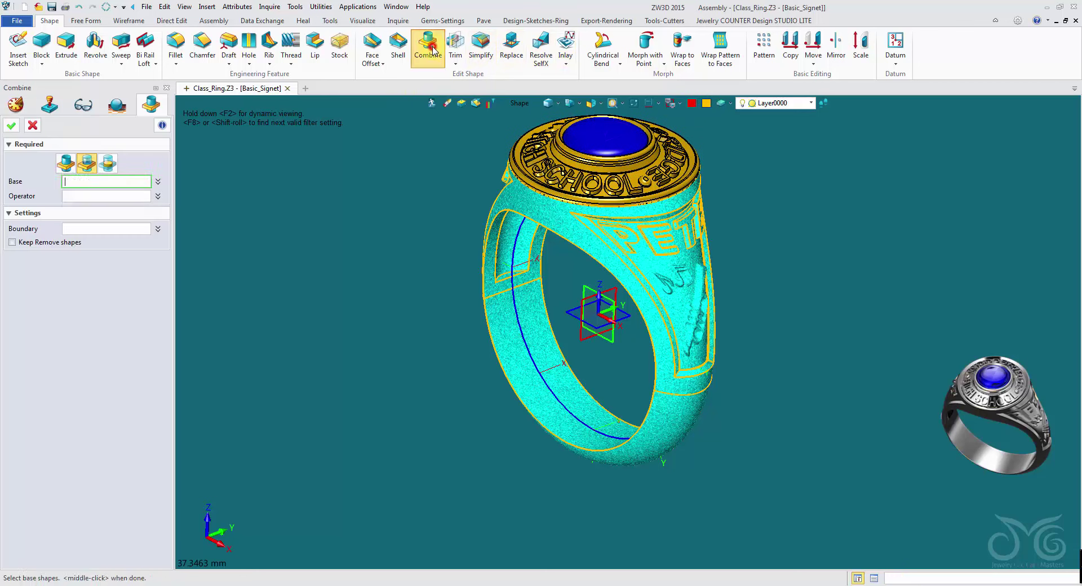
{"action": "left_click", "coordinate": [530, 190]}
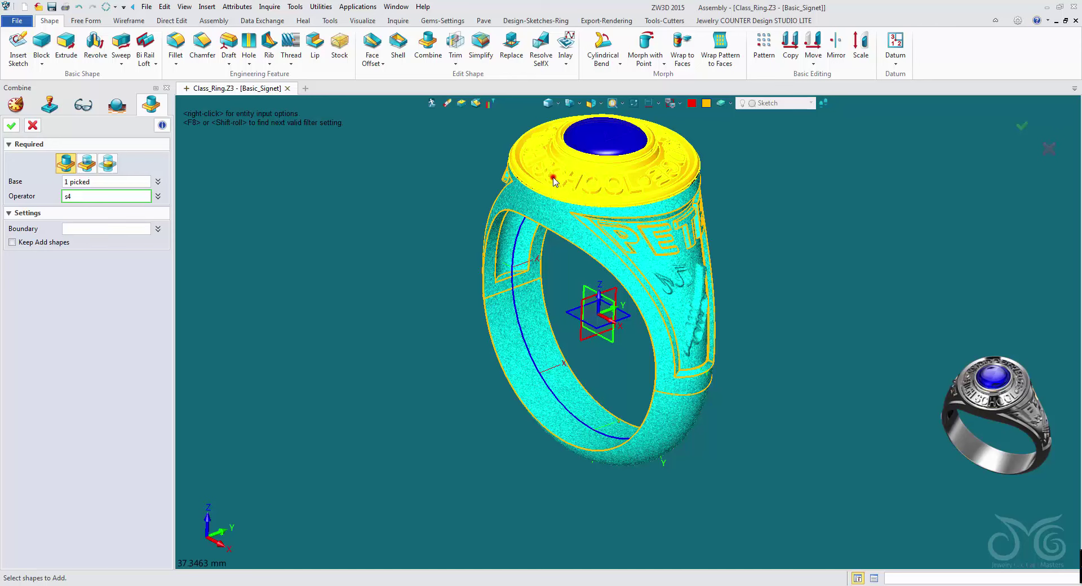
{"action": "left_click", "coordinate": [11, 126]}
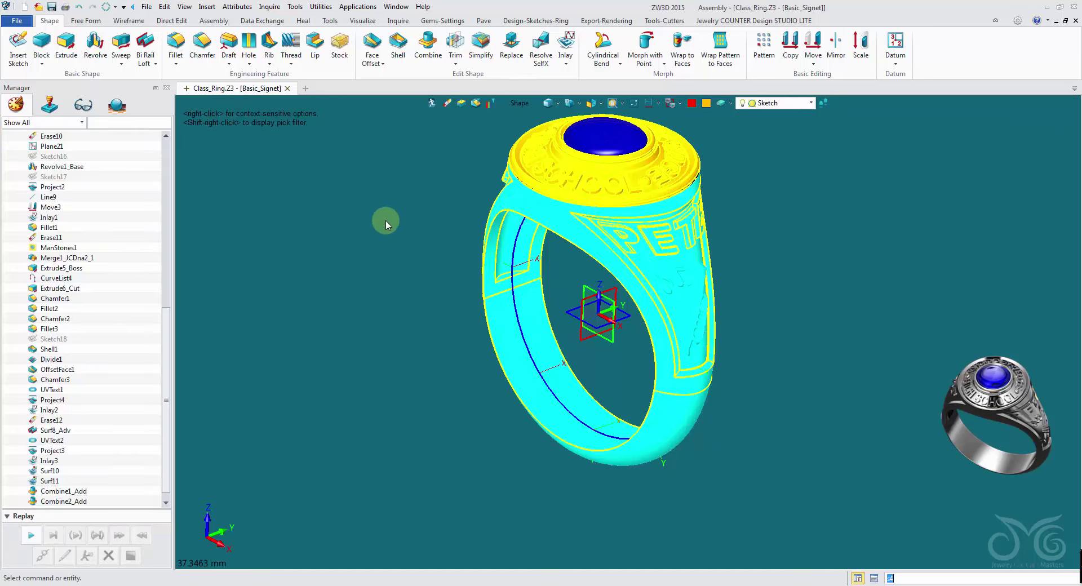
- Change the color of the combined ring shape to grey
{"action": "left_click", "coordinate": [550, 215]}
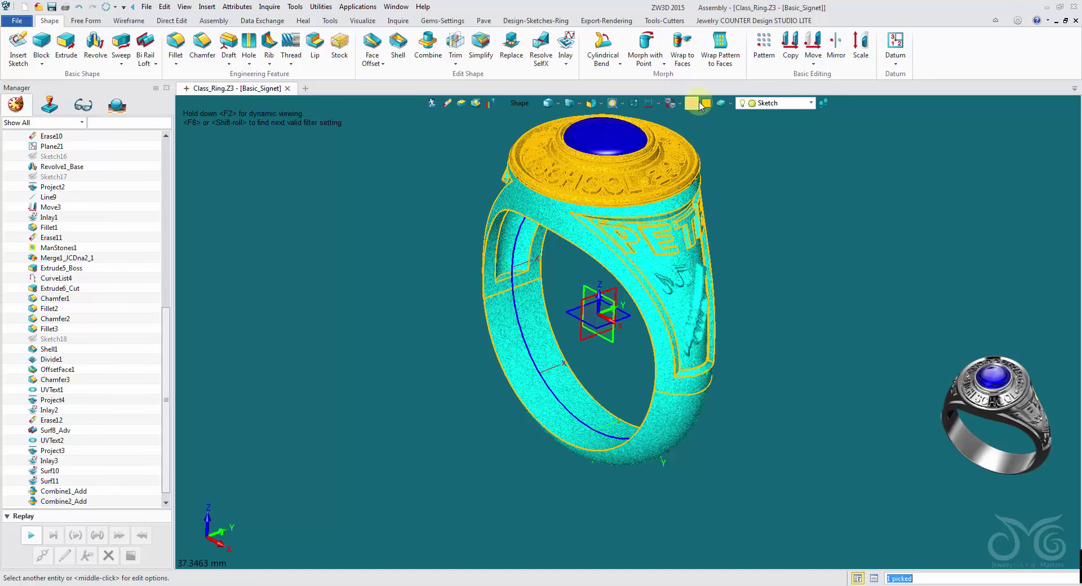
{"action": "left_click", "coordinate": [705, 104]}
{"action": "left_click", "coordinate": [726, 146]}
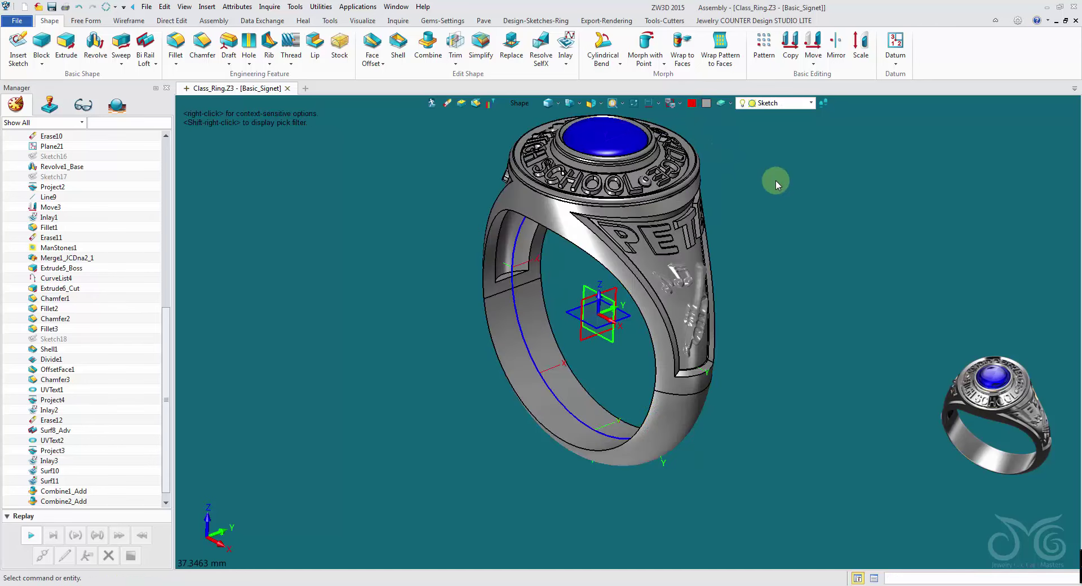
- Save the file and inspect the finished ring's top lettering and side panel
{"action": "middle_click_drag", "start_coordinate": [770, 184], "coordinate": [677, 171]}
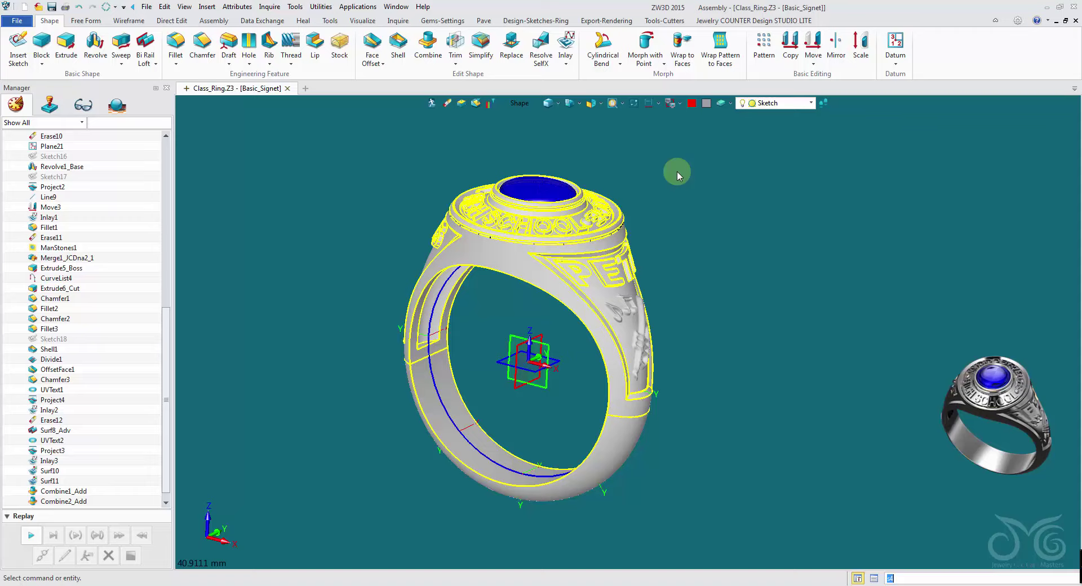
{"action": "left_click", "coordinate": [53, 7]}
{"action": "middle_click_drag", "start_coordinate": [281, 187], "coordinate": [389, 245]}
{"action": "scroll", "coordinate": [375, 243], "scroll_direction": "up", "scroll_amount": 3}
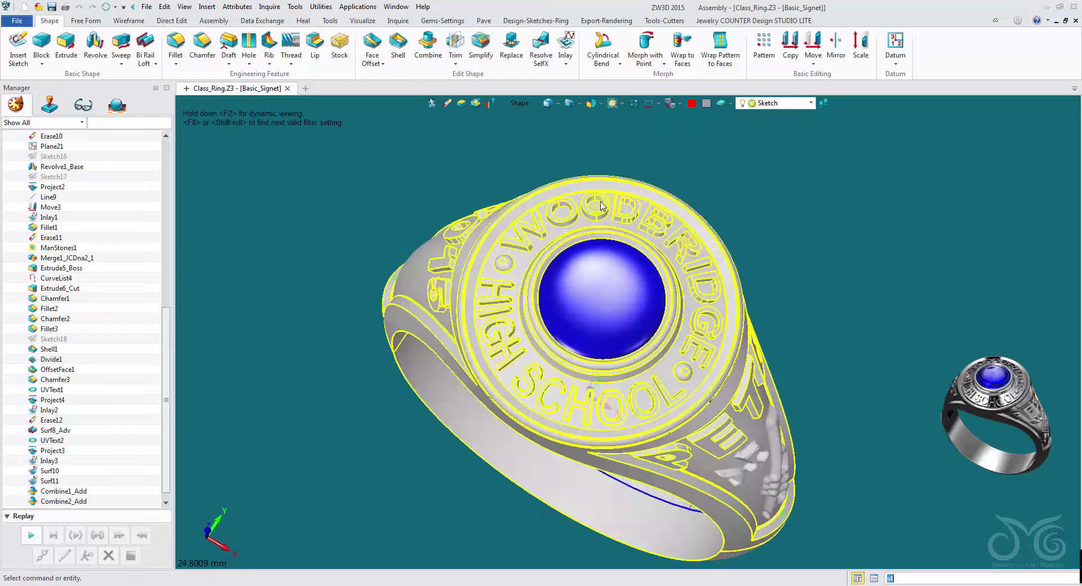
{"action": "scroll", "coordinate": [652, 395], "scroll_direction": "down", "scroll_amount": 3}
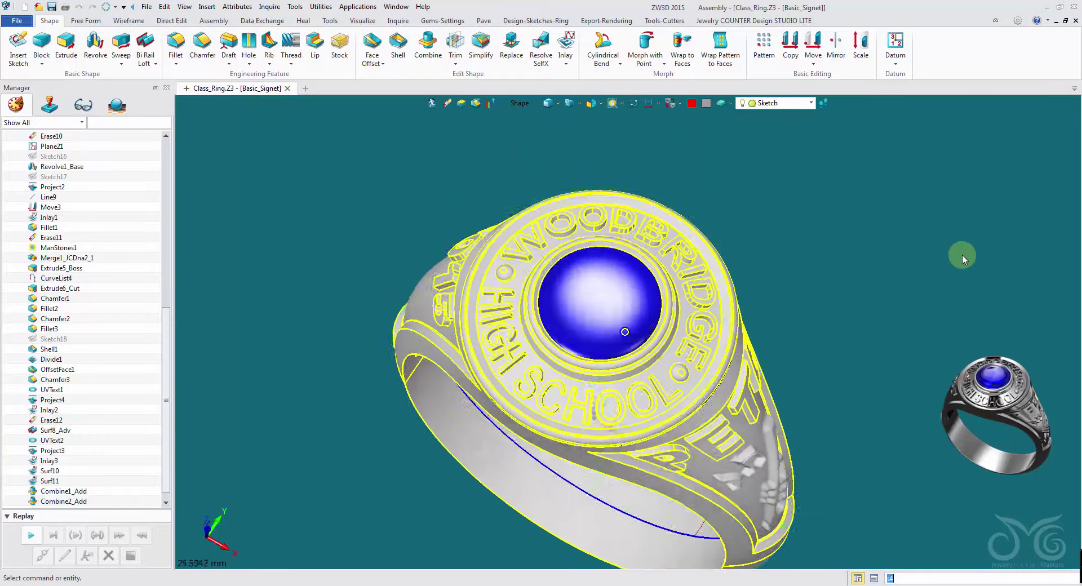
{"action": "middle_click_drag", "start_coordinate": [963, 254], "coordinate": [812, 246]}
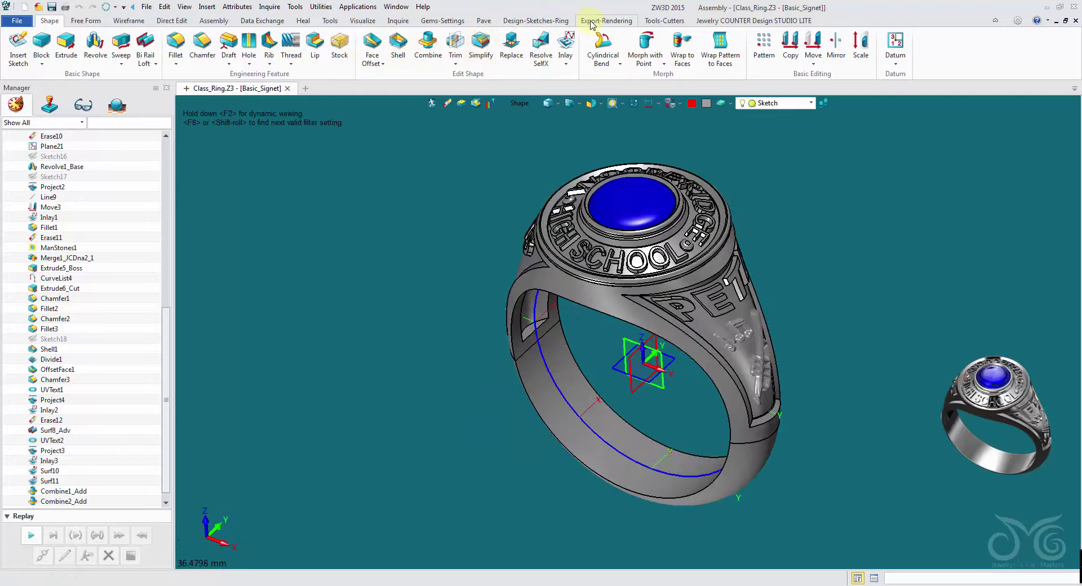
- Insert the Live Rendering studio around the ring at point 0,0,0
{"action": "left_click", "coordinate": [591, 22]}
{"action": "left_click", "coordinate": [564, 66]}
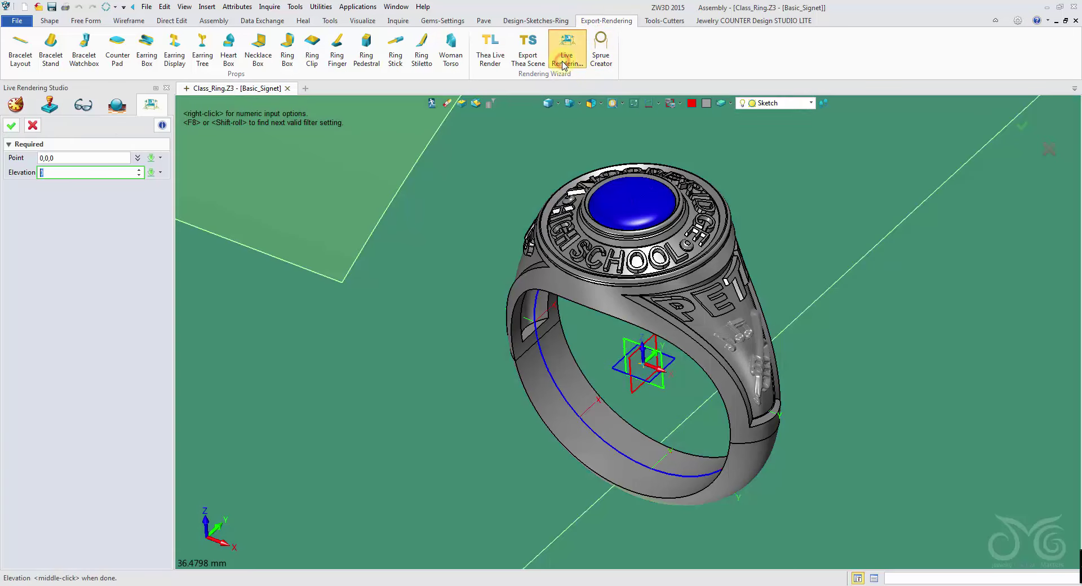
{"action": "scroll", "coordinate": [354, 256], "scroll_direction": "down", "scroll_amount": 5}
{"action": "scroll", "coordinate": [354, 257], "scroll_direction": "down", "scroll_amount": 4}
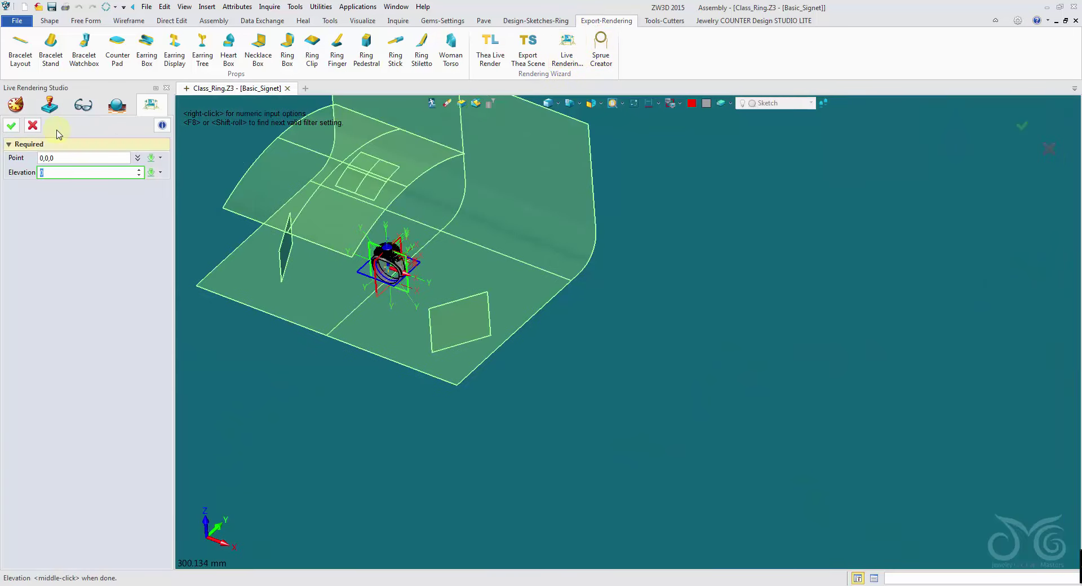
{"action": "left_click", "coordinate": [11, 125]}
{"action": "scroll", "coordinate": [360, 252], "scroll_direction": "up", "scroll_amount": 8}
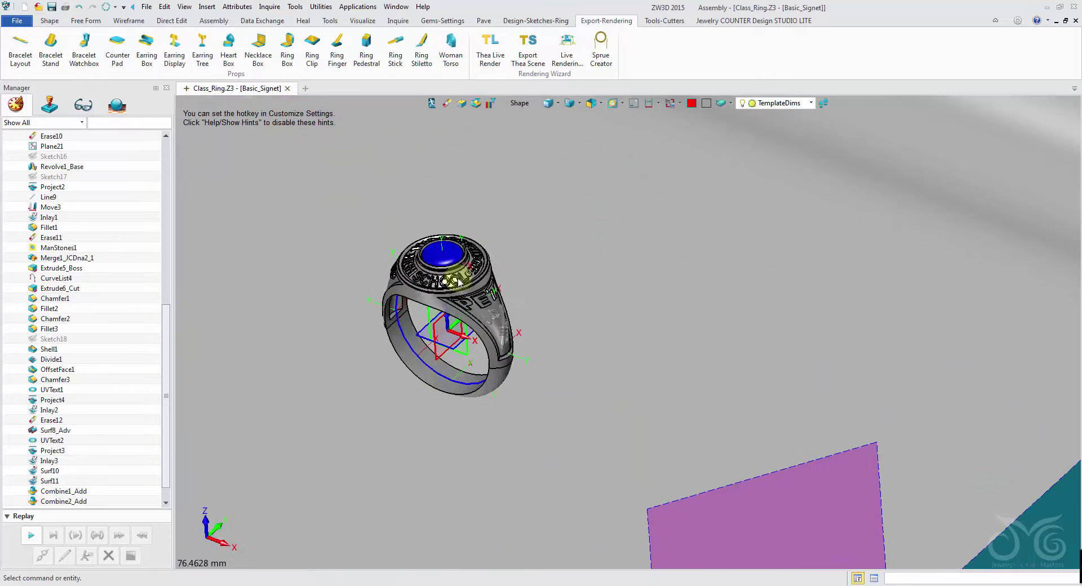
- Preview the ring in the studio with Thea Live Render, then exit the render
{"action": "middle_click_drag", "start_coordinate": [298, 282], "coordinate": [375, 316]}
{"action": "scroll", "coordinate": [435, 281], "scroll_direction": "up", "scroll_amount": 1}
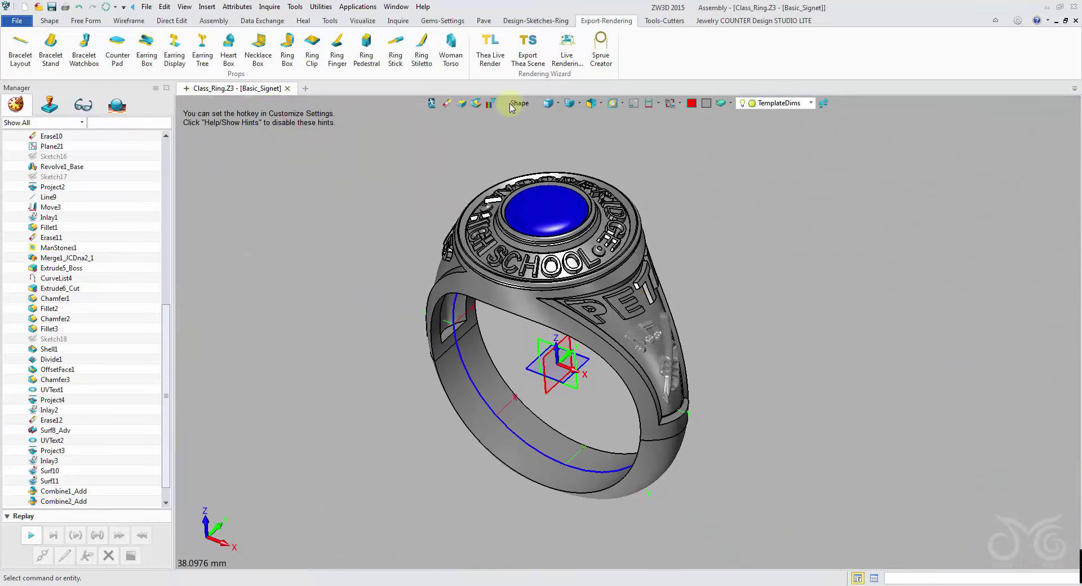
{"action": "left_click", "coordinate": [496, 53]}
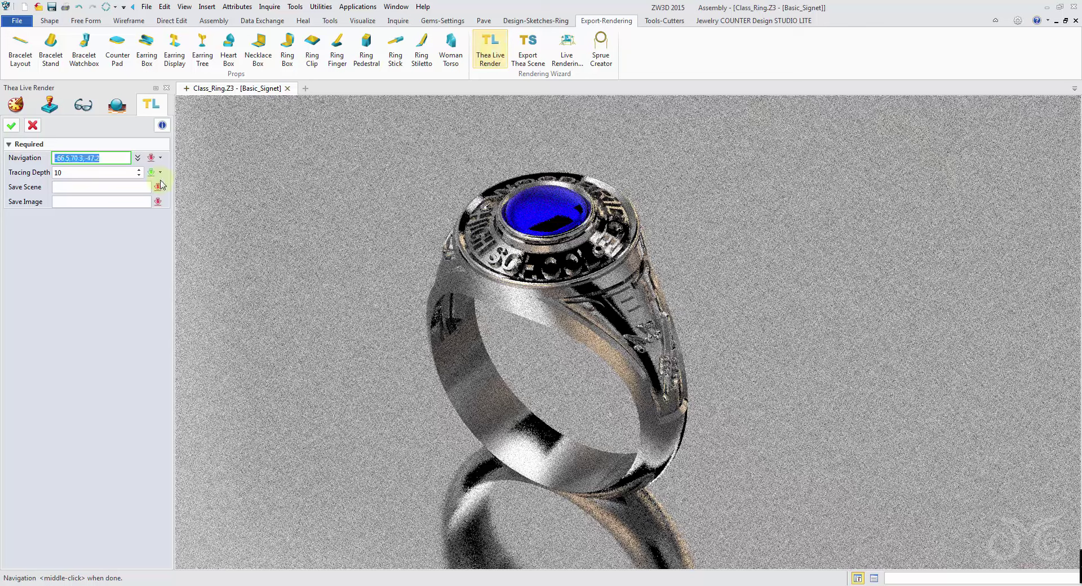
{"action": "left_click", "coordinate": [32, 127]}
- Merge the inserted rendering studio into the ring part
{"action": "scroll", "coordinate": [355, 242], "scroll_direction": "down", "scroll_amount": 5}
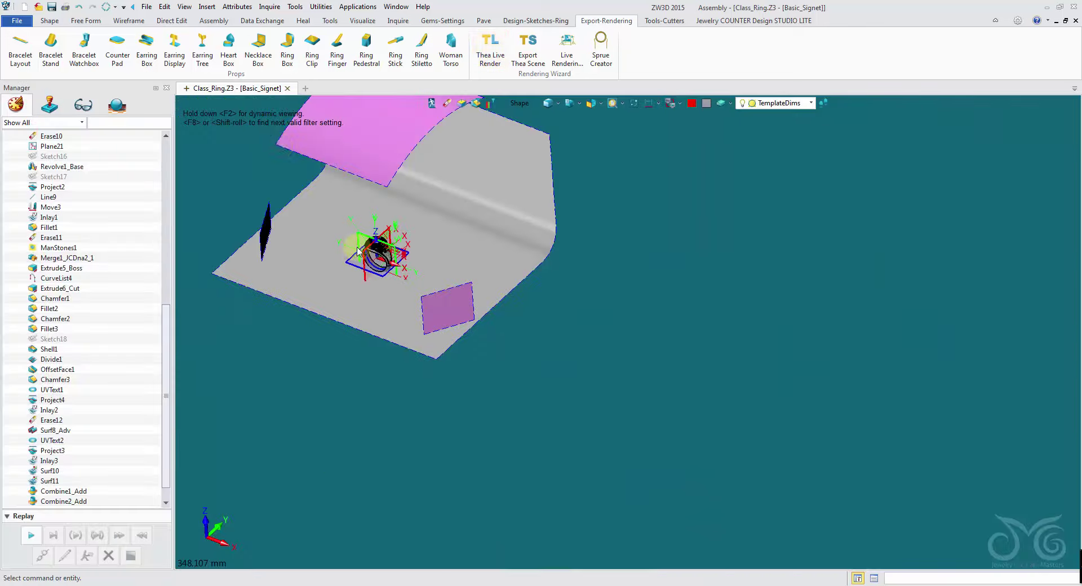
{"action": "scroll", "coordinate": [476, 212], "scroll_direction": "up", "scroll_amount": 3}
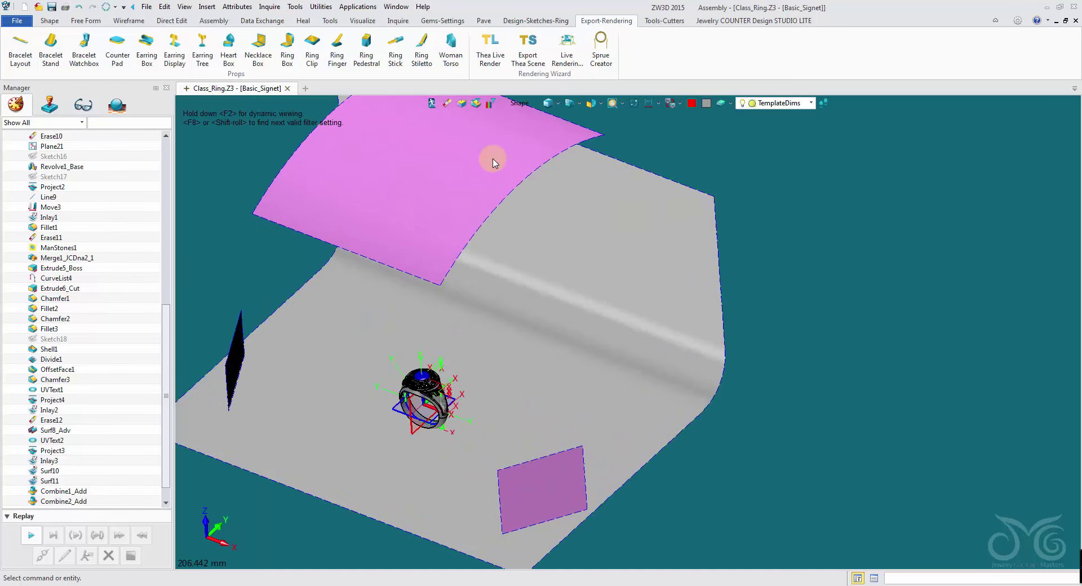
{"action": "left_click", "coordinate": [50, 21]}
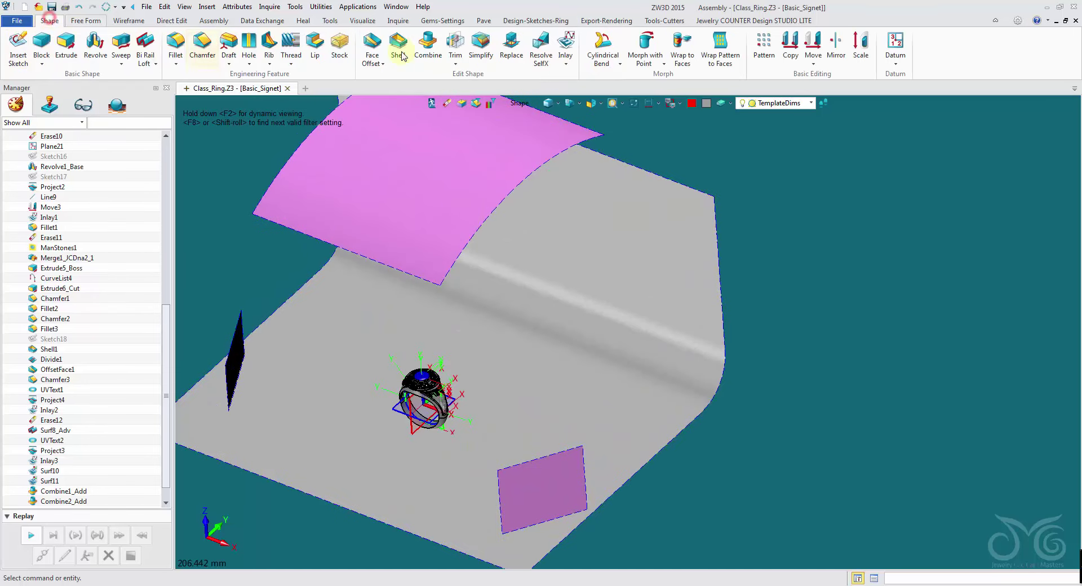
{"action": "left_click", "coordinate": [566, 63]}
{"action": "left_click", "coordinate": [578, 101]}
{"action": "middle_click", "coordinate": [503, 169]}
- Set the back-face color of the curved overhead panel and the two small side panels to grey
{"action": "left_click", "coordinate": [499, 172]}
{"action": "left_click", "coordinate": [235, 360]}
{"action": "left_click", "coordinate": [542, 489]}
{"action": "left_click", "coordinate": [708, 104]}
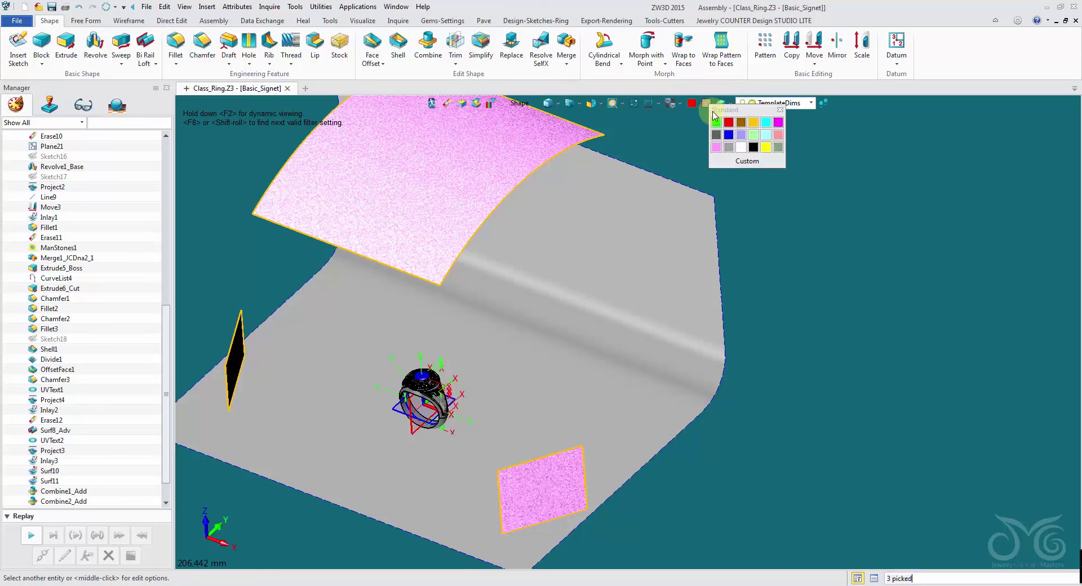
{"action": "left_click", "coordinate": [728, 147]}
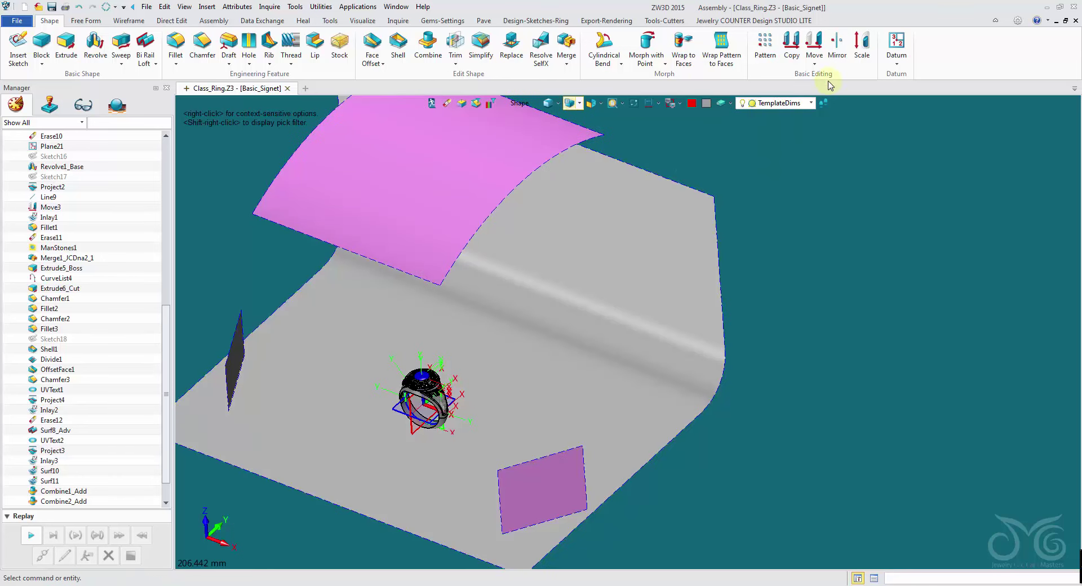
- Move the curved overhead light panel 179 mm upward along the Z axis, away from the ring
{"action": "left_click", "coordinate": [815, 45]}
{"action": "left_click", "coordinate": [428, 189]}
{"action": "scroll", "coordinate": [316, 212], "scroll_direction": "down", "scroll_amount": 3}
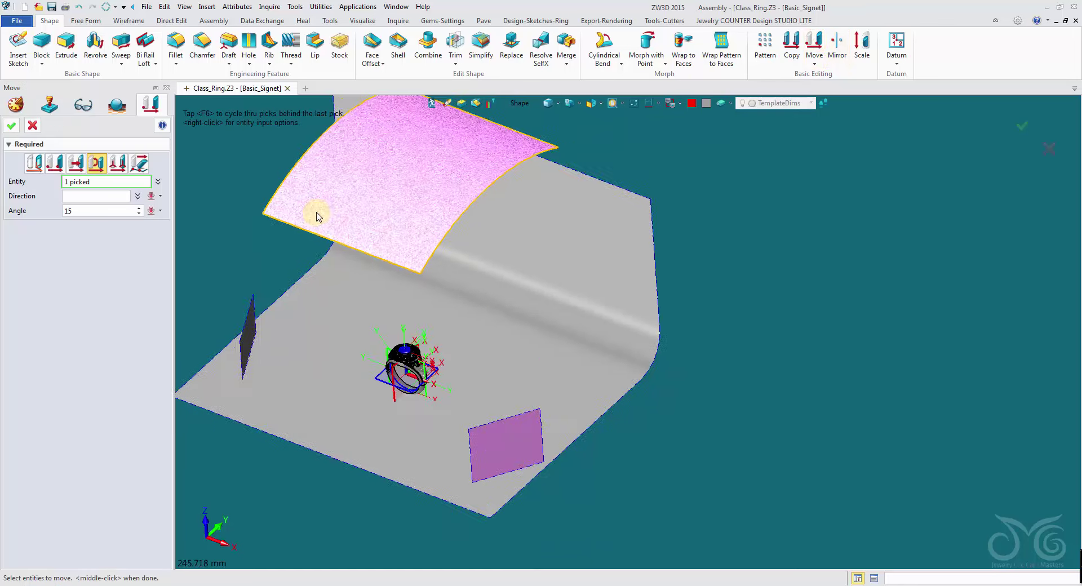
{"action": "right_click_drag", "start_coordinate": [374, 301], "coordinate": [310, 286]}
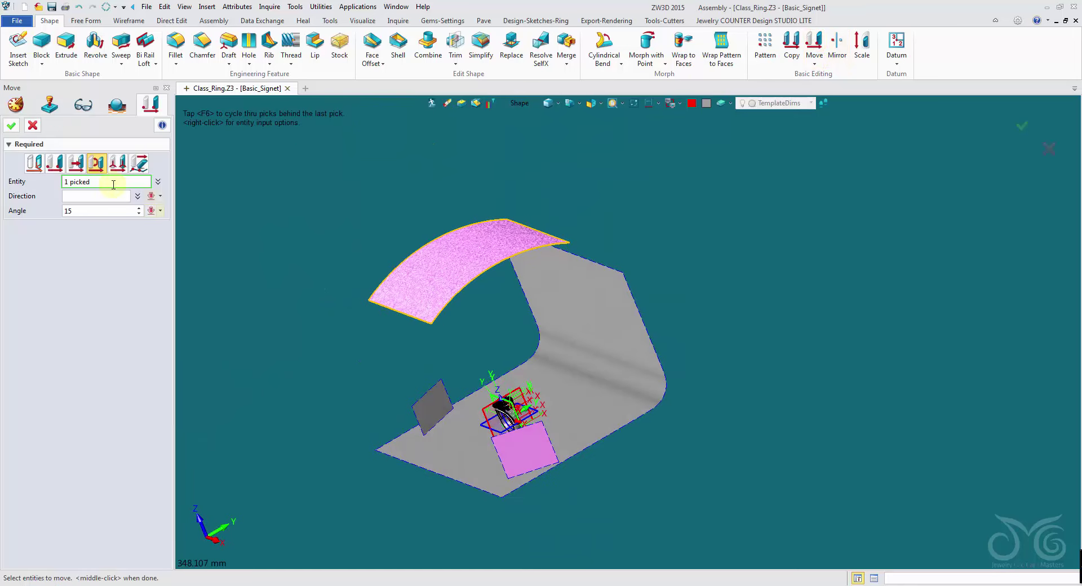
{"action": "left_click", "coordinate": [32, 164]}
{"action": "left_click", "coordinate": [451, 213]}
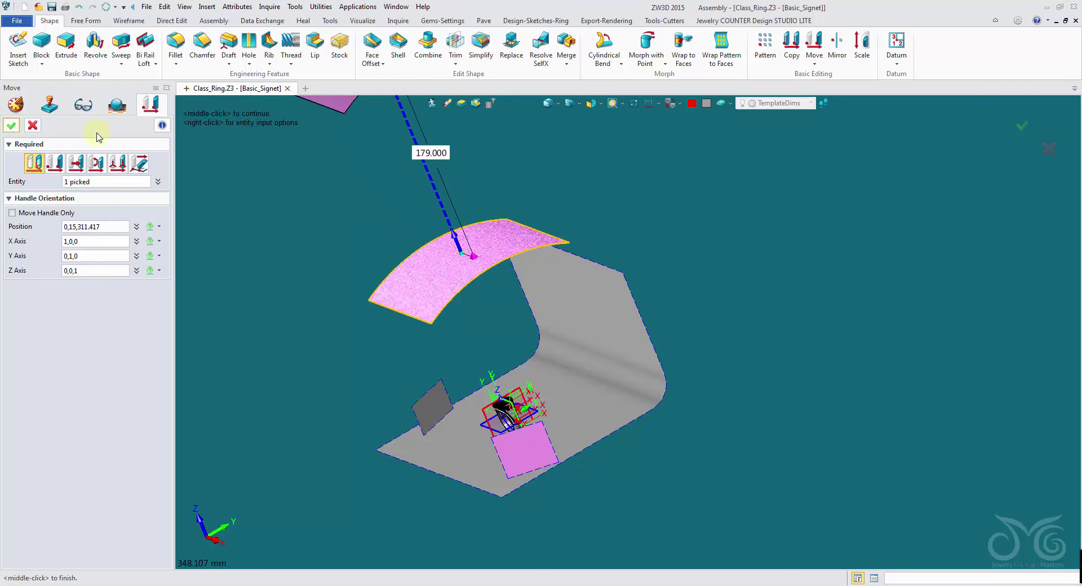
{"action": "scroll", "coordinate": [280, 195], "scroll_direction": "down", "scroll_amount": 3}
{"action": "middle_click_drag", "start_coordinate": [271, 189], "coordinate": [279, 225]}
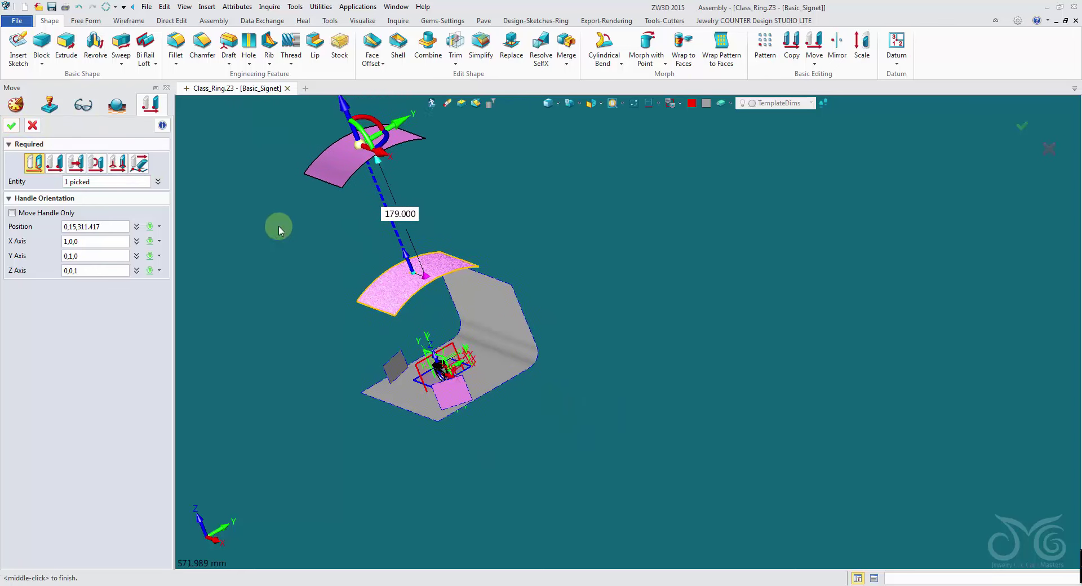
{"action": "left_click", "coordinate": [12, 124]}
- Frame the ring in a close angled view for rendering and save the file
{"action": "right_click_drag", "start_coordinate": [390, 350], "coordinate": [435, 359]}
{"action": "scroll", "coordinate": [412, 358], "scroll_direction": "up", "scroll_amount": 5}
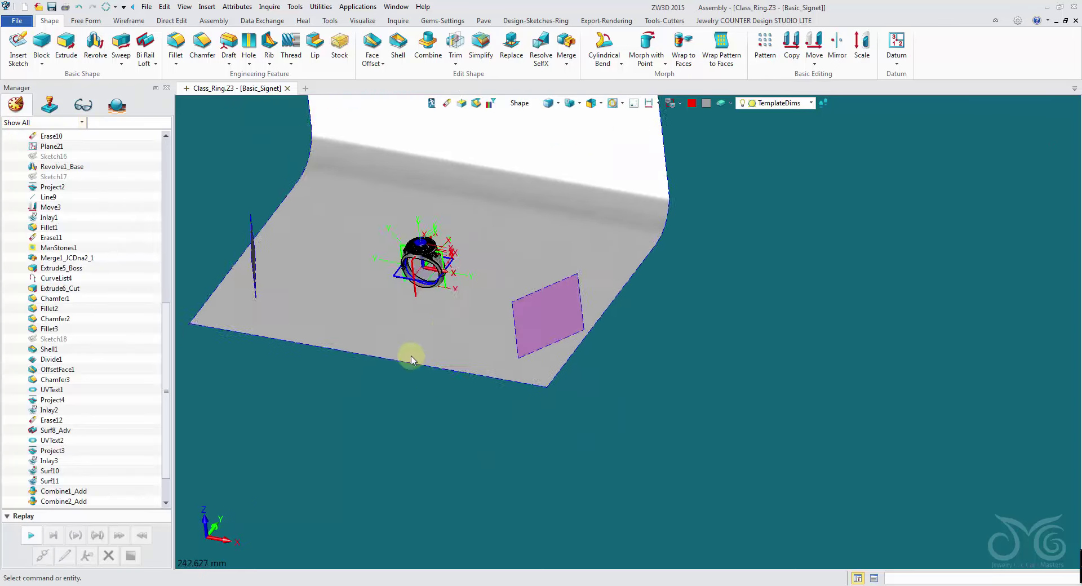
{"action": "scroll", "coordinate": [427, 356], "scroll_direction": "up", "scroll_amount": 5}
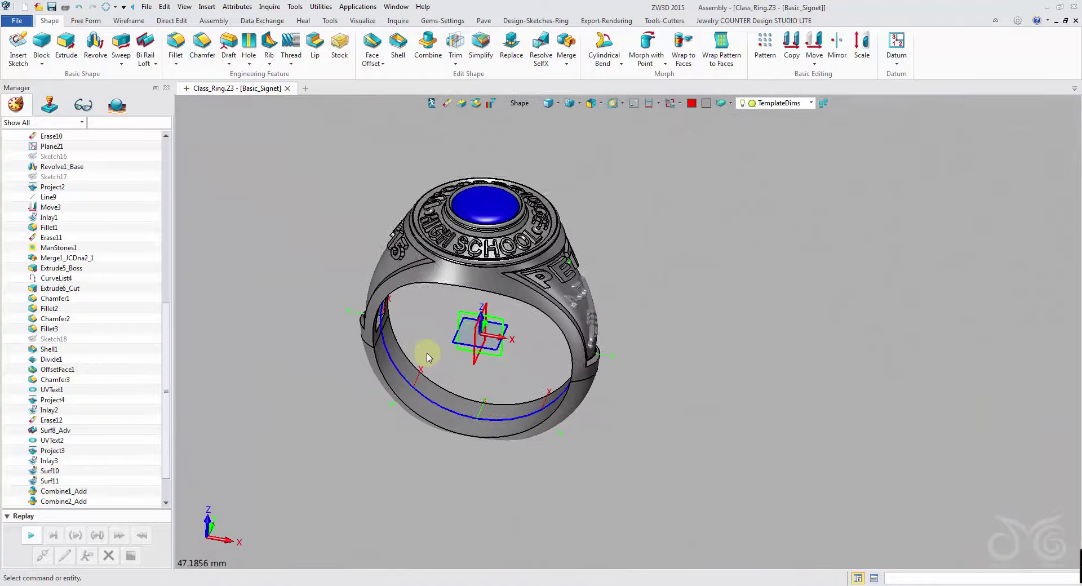
{"action": "scroll", "coordinate": [426, 361], "scroll_direction": "up", "scroll_amount": 5}
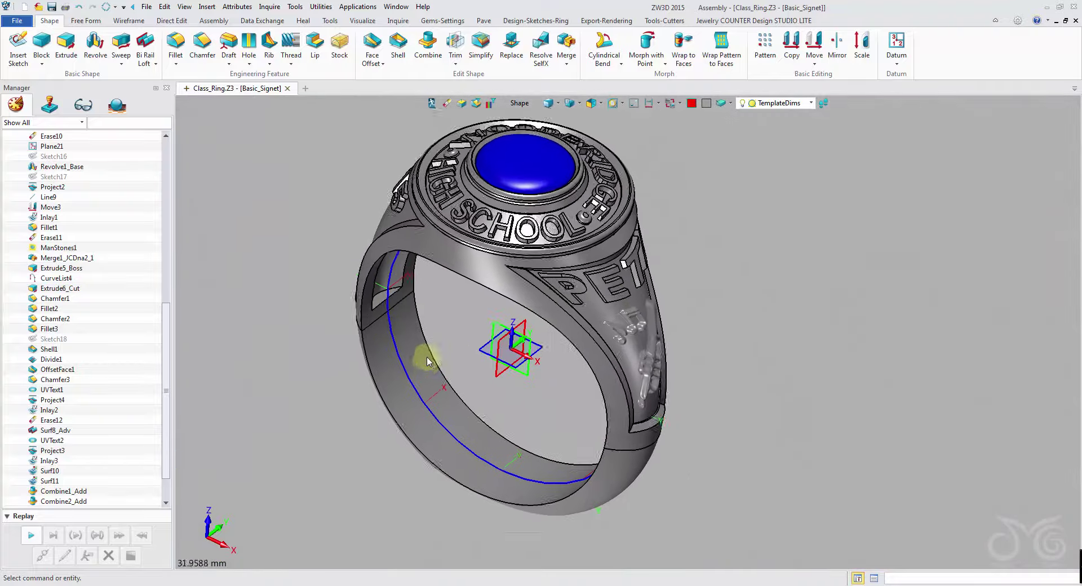
{"action": "scroll", "coordinate": [424, 327], "scroll_direction": "down", "scroll_amount": 1}
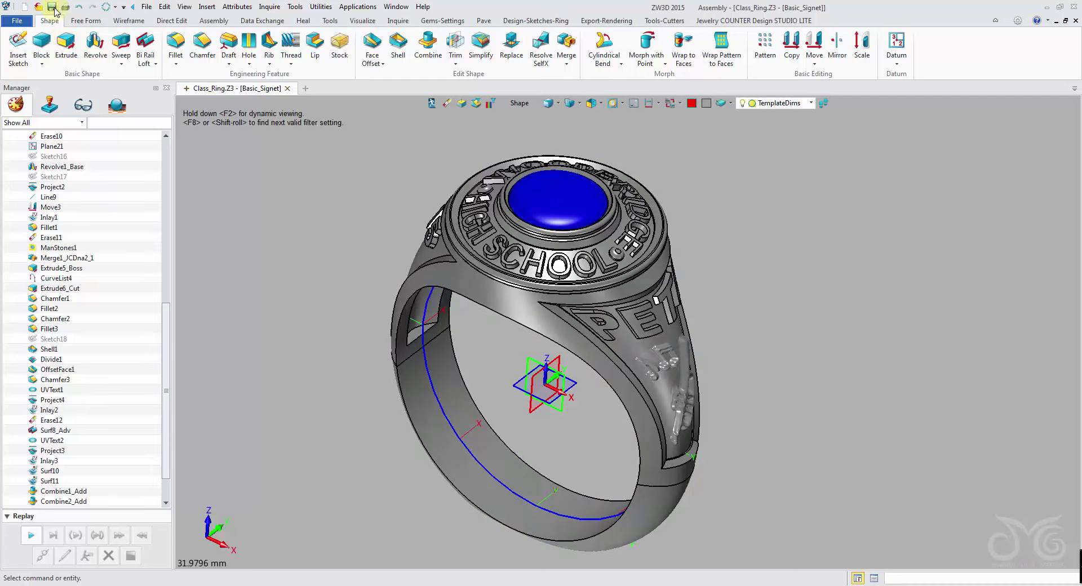
{"action": "left_click", "coordinate": [51, 7]}
- Regenerate the model and preview the ring under the raised light panel with Thea Live Render
{"action": "left_click", "coordinate": [592, 21]}
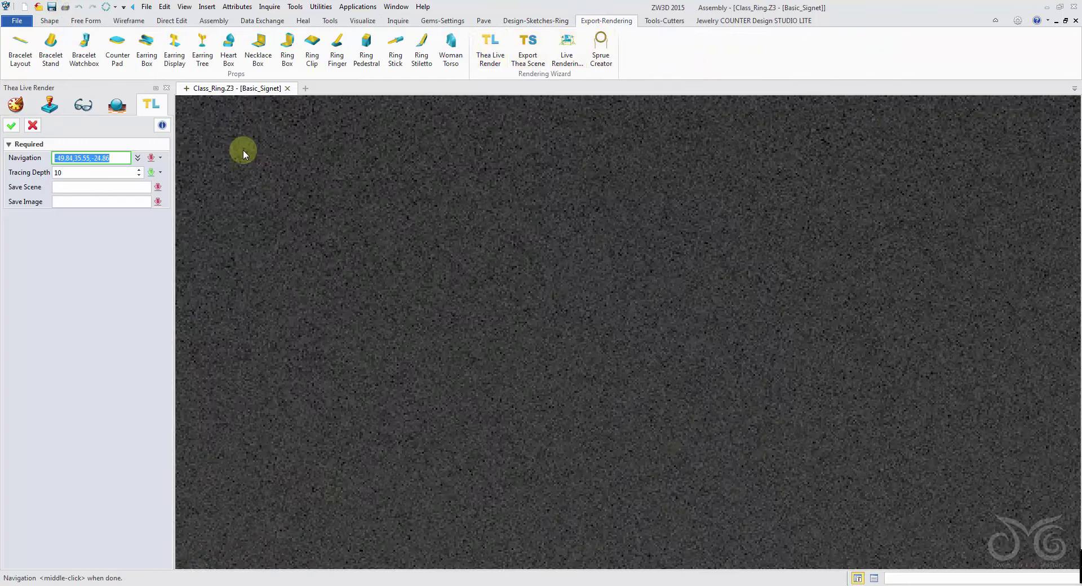
{"action": "middle_click", "coordinate": [82, 110]}
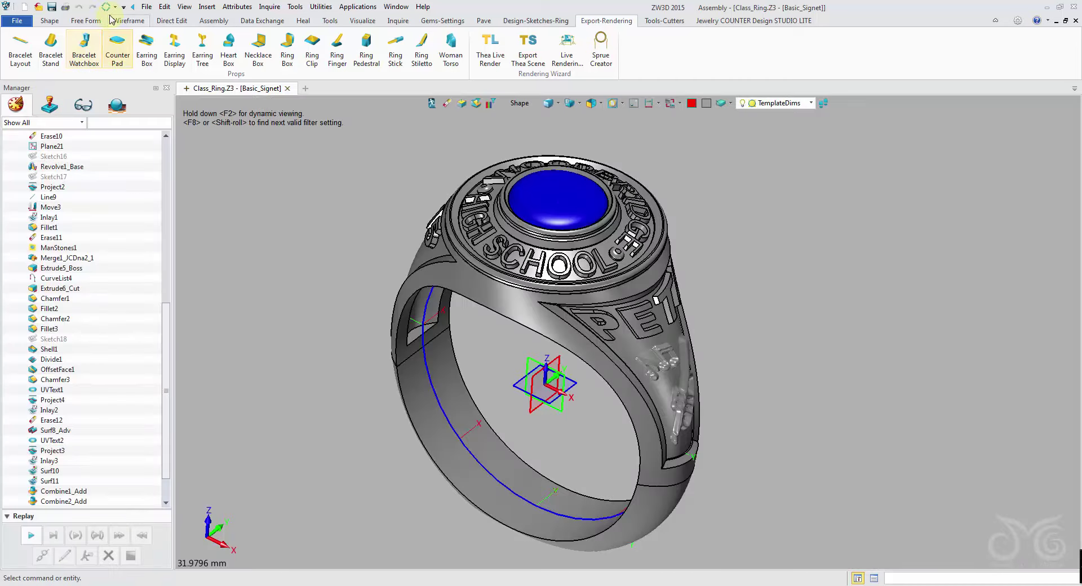
{"action": "left_click", "coordinate": [105, 7]}
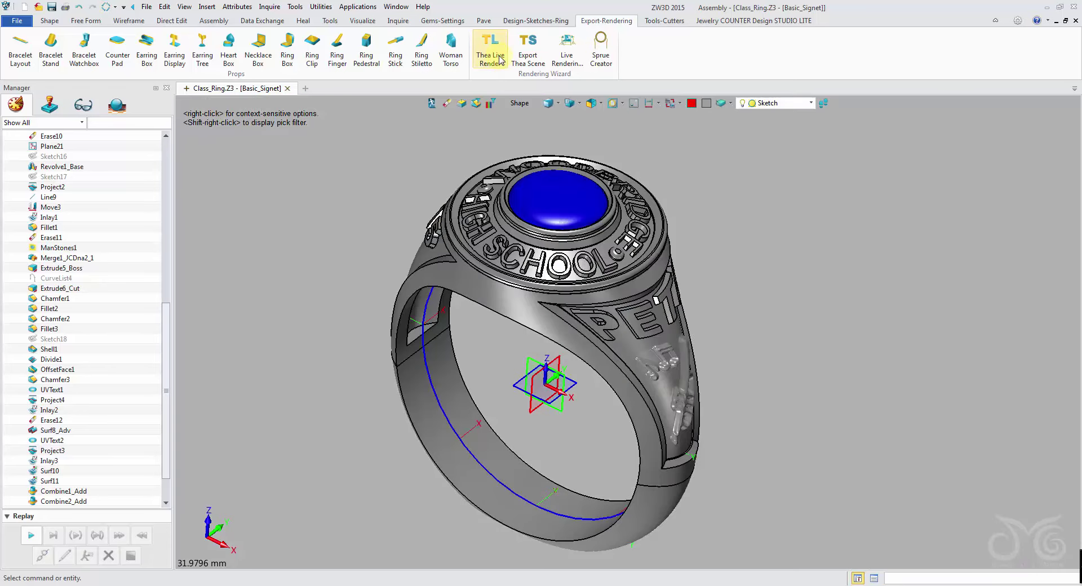
{"action": "left_click", "coordinate": [499, 59]}
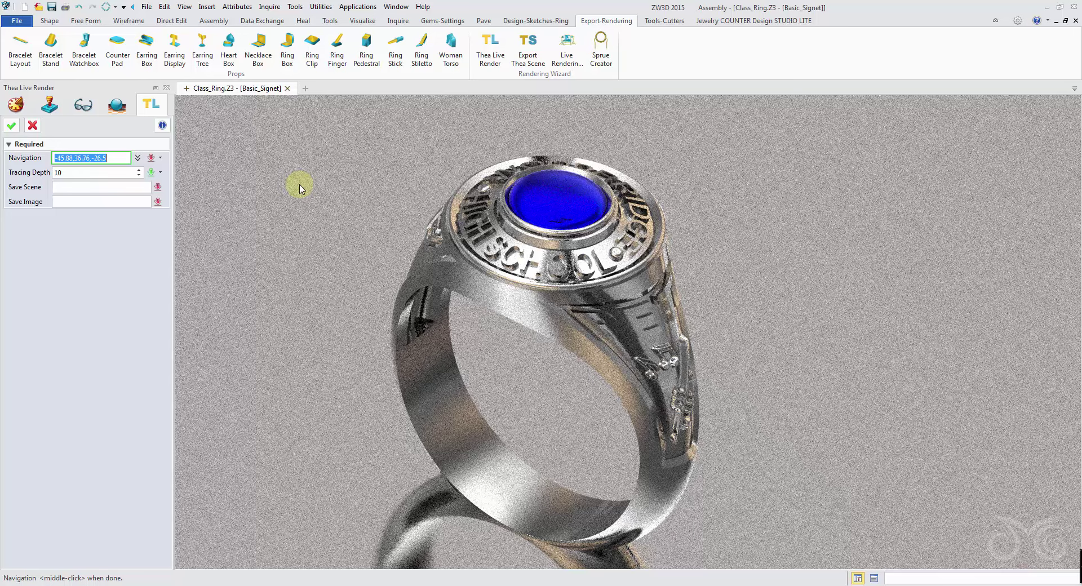
{"action": "middle_click", "coordinate": [301, 189]}
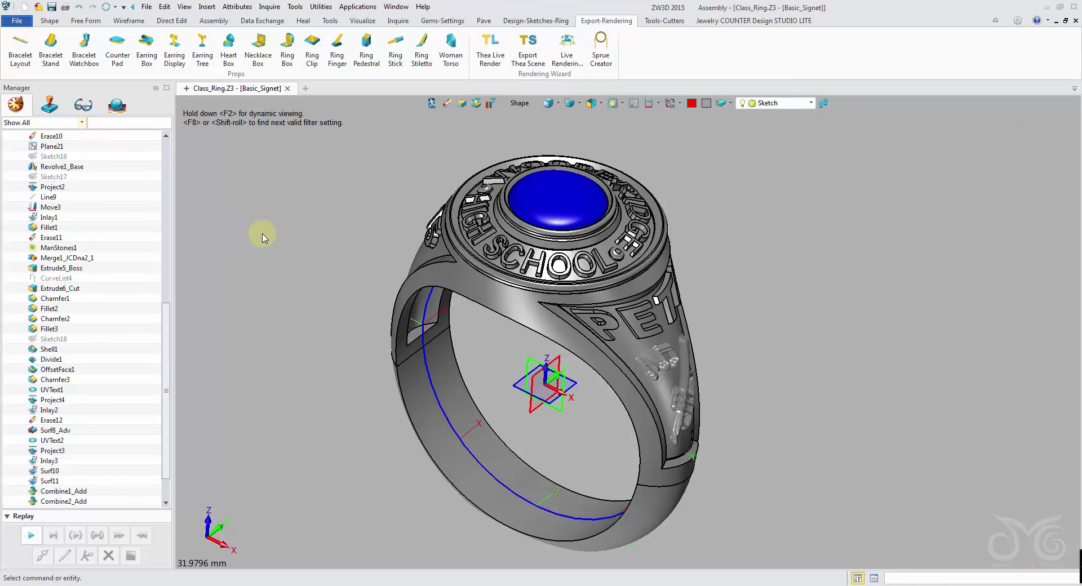
- Fillet the front and back inner edges of the ring band with a 0.15 mm radius
{"action": "left_click", "coordinate": [50, 21]}
{"action": "left_click", "coordinate": [181, 43]}
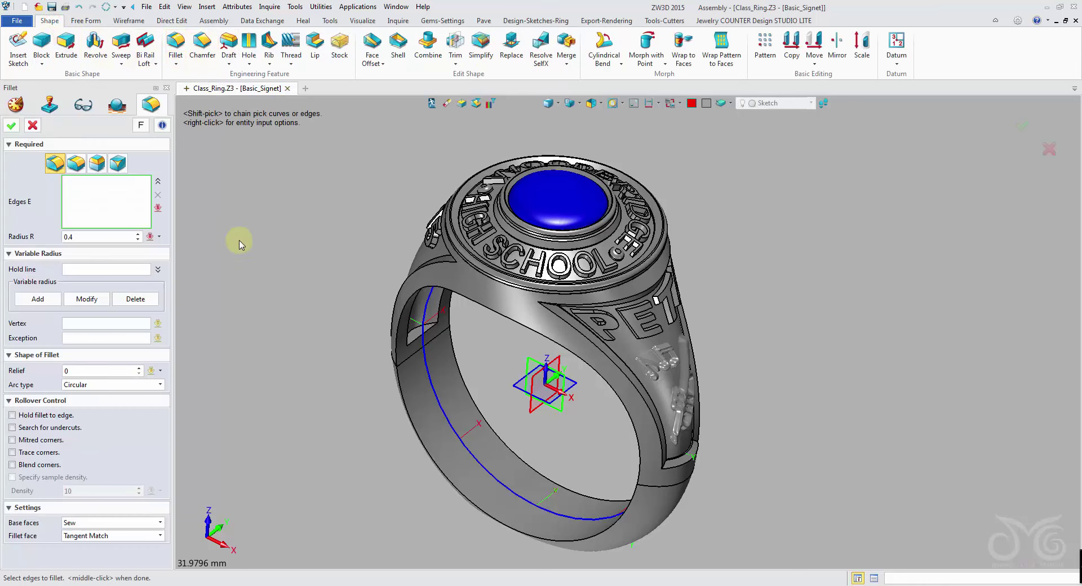
{"action": "left_click", "coordinate": [100, 237]}
{"action": "type", "text": "0.15"}
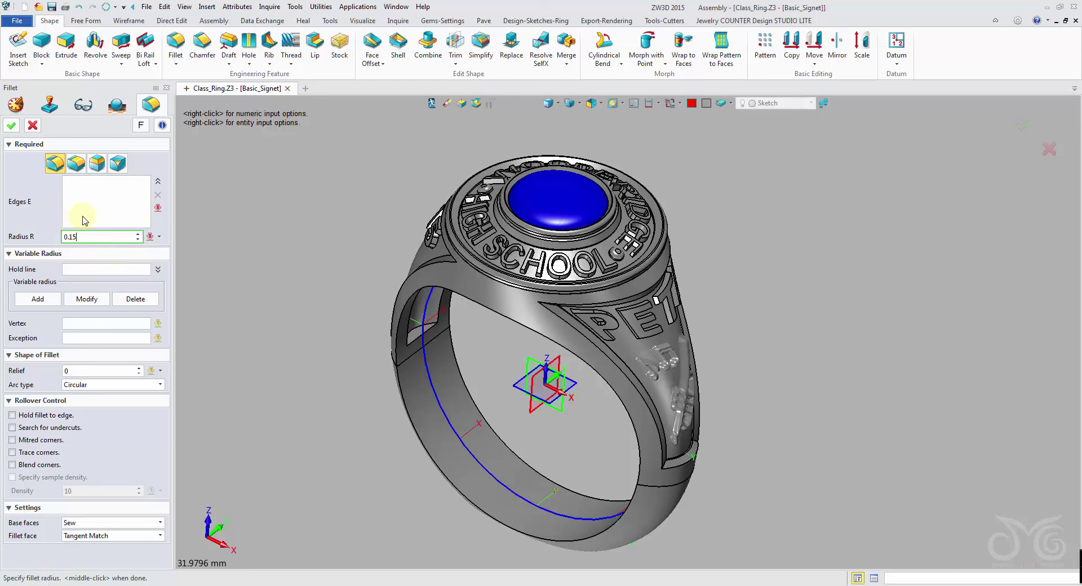
{"action": "key", "text": "Return"}
{"action": "left_click", "coordinate": [398, 334]}
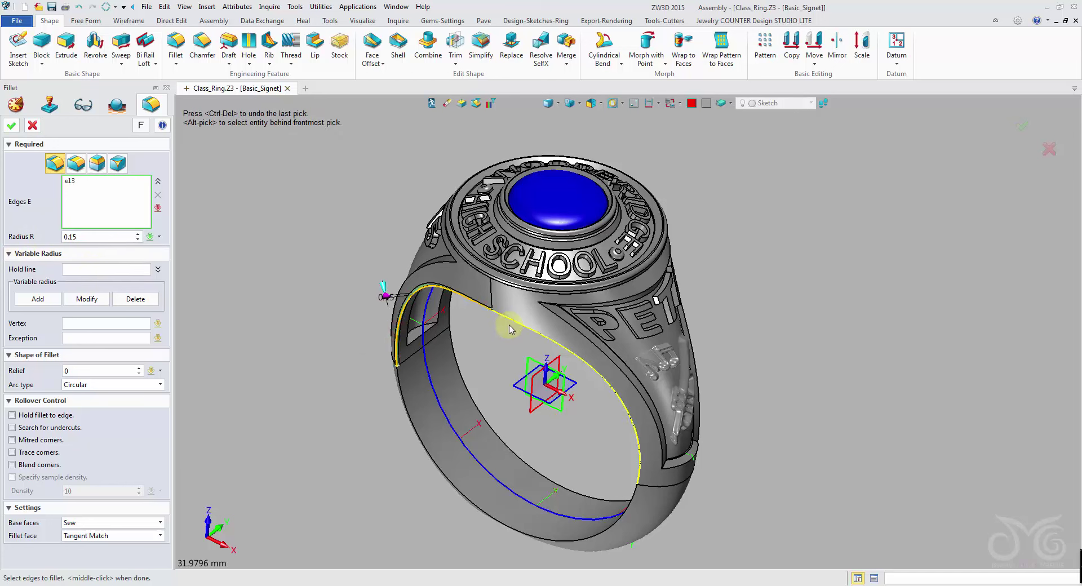
{"action": "left_click", "coordinate": [427, 426]}
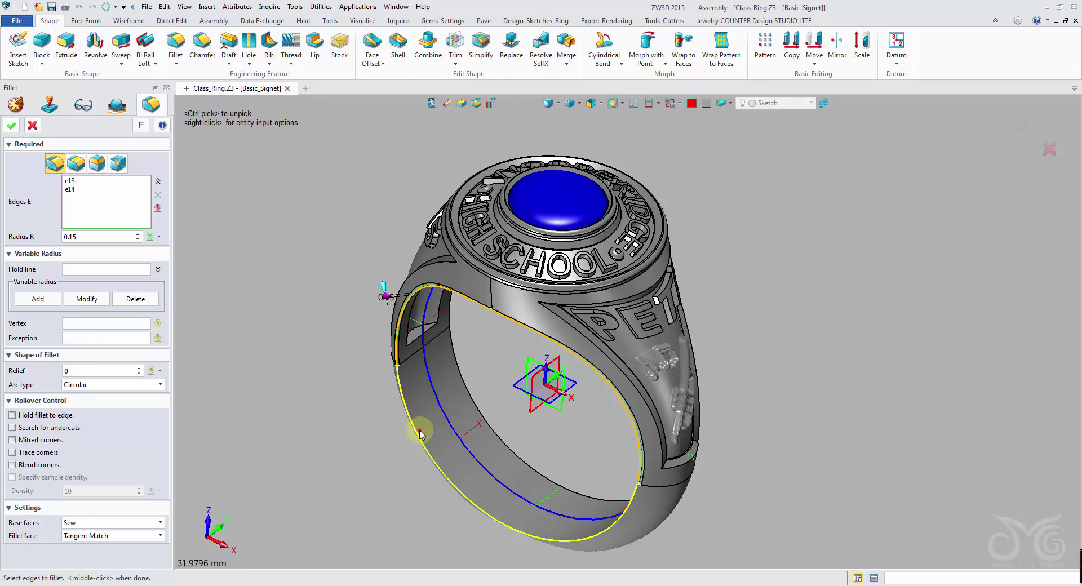
{"action": "left_click", "coordinate": [461, 385]}
{"action": "left_click", "coordinate": [461, 385]}
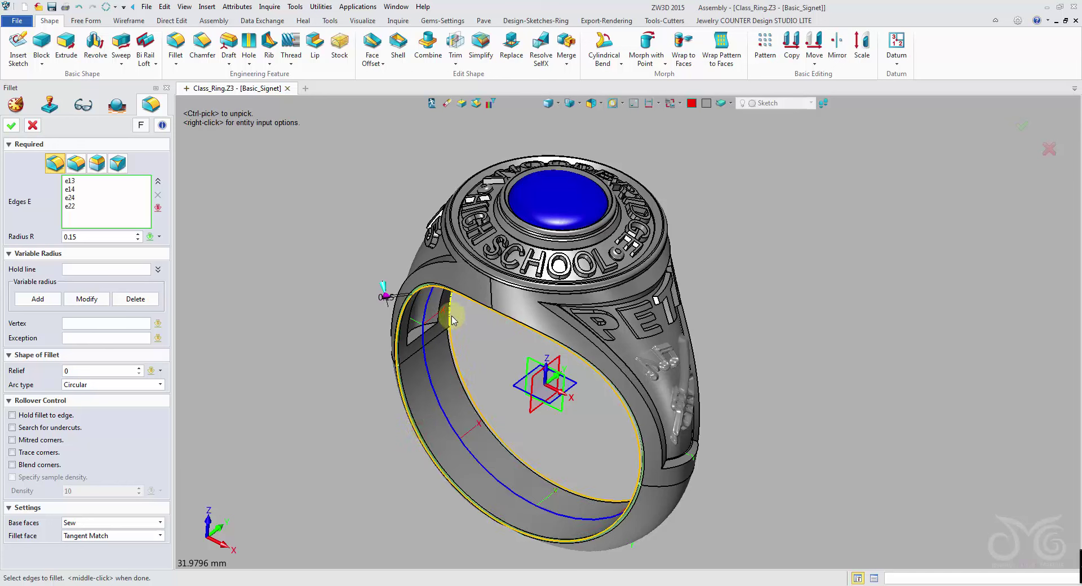
{"action": "left_click", "coordinate": [452, 317]}
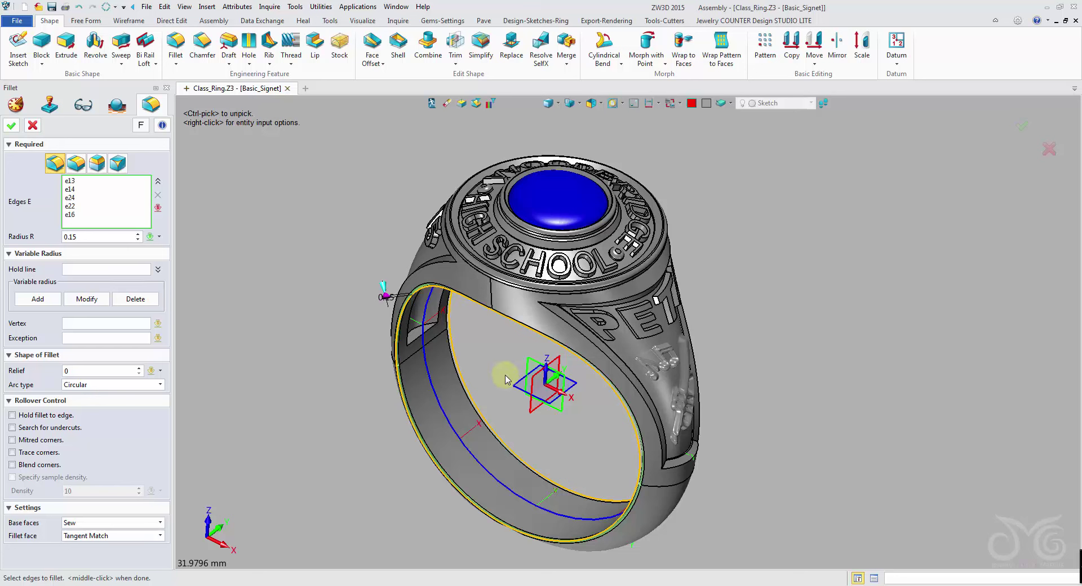
{"action": "left_click", "coordinate": [10, 125]}
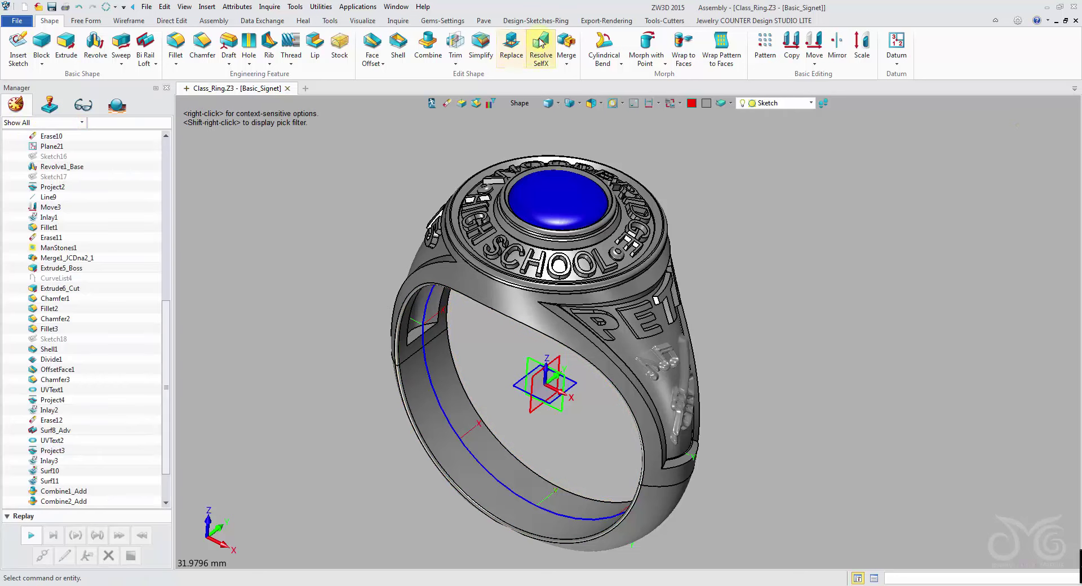
- Render a live Thea preview of the ring with its filleted inner edges
{"action": "left_click", "coordinate": [604, 21]}
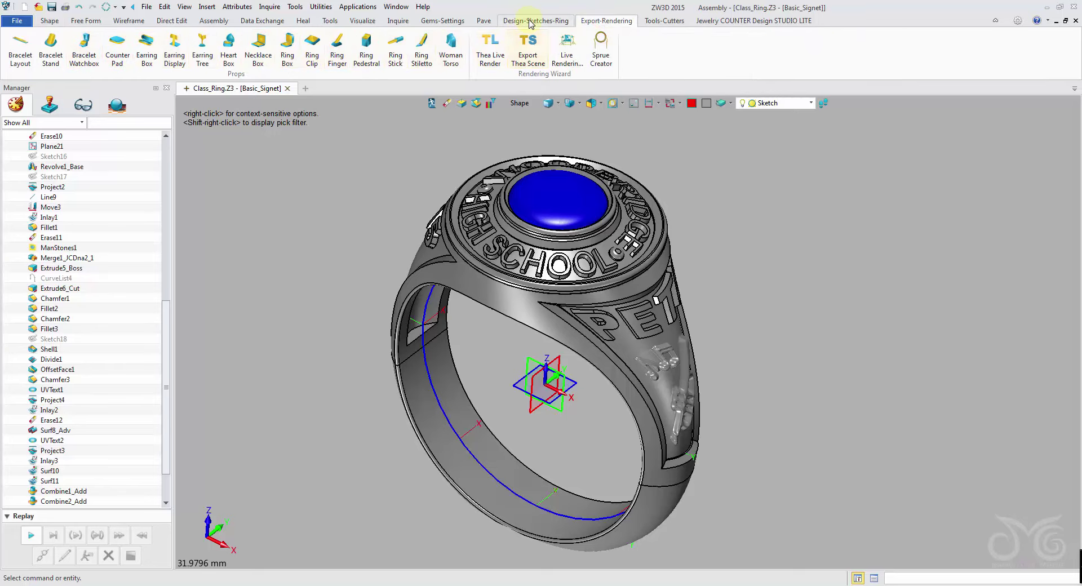
{"action": "left_click", "coordinate": [490, 50]}
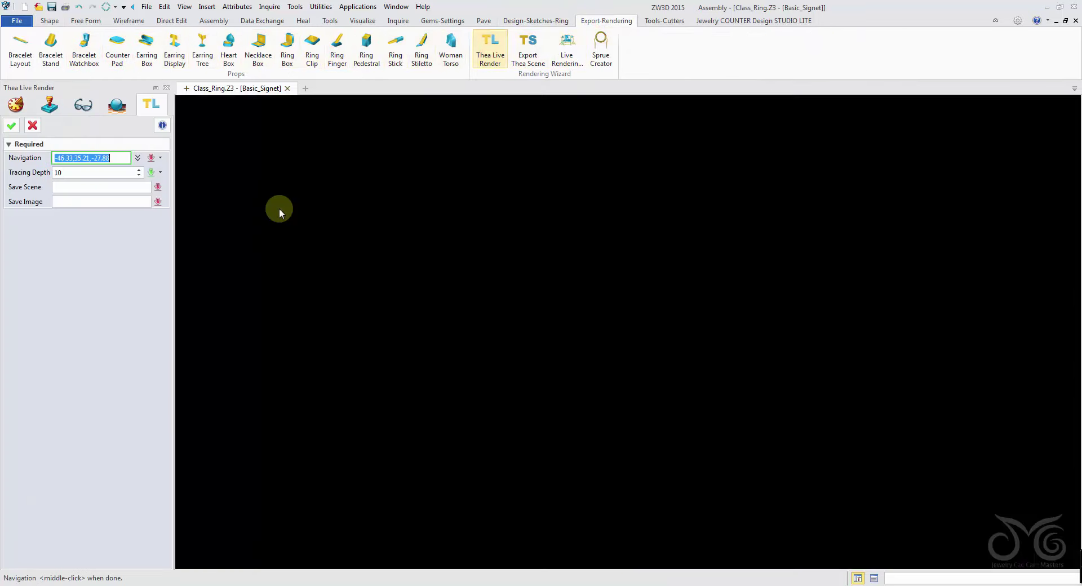